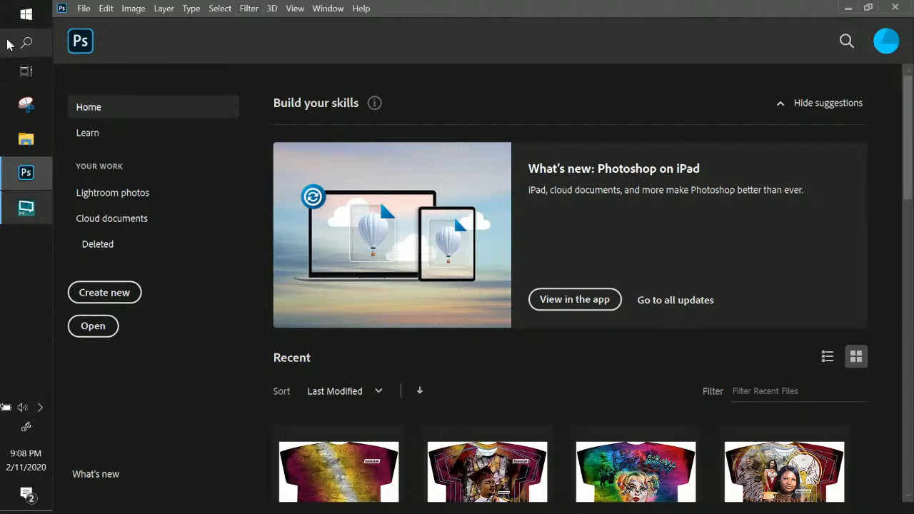
Switch to FreeConferenceCall and start hosting an online meeting.
click(40, 408)
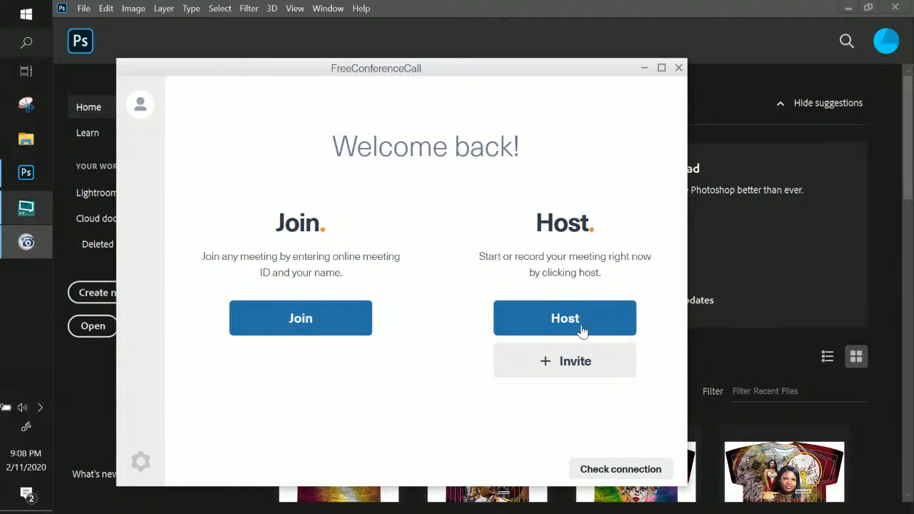
click(582, 331)
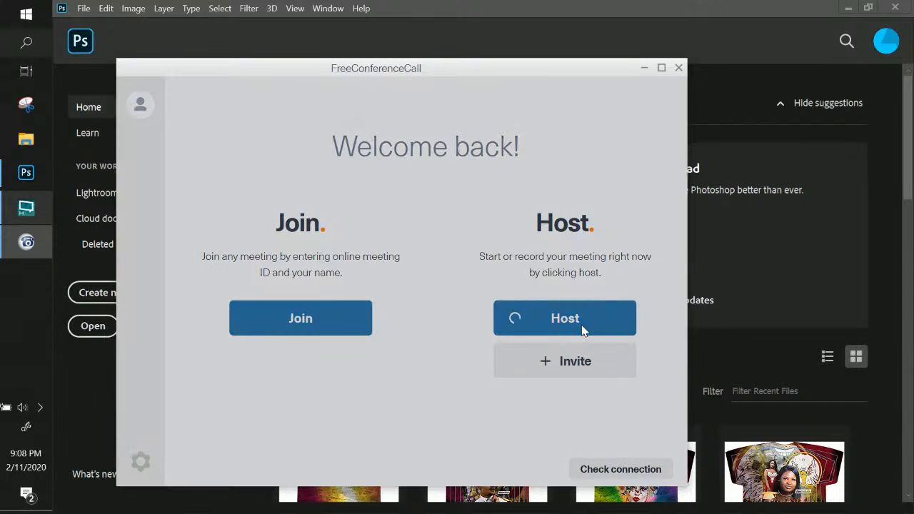
drag(544, 72, 566, 65)
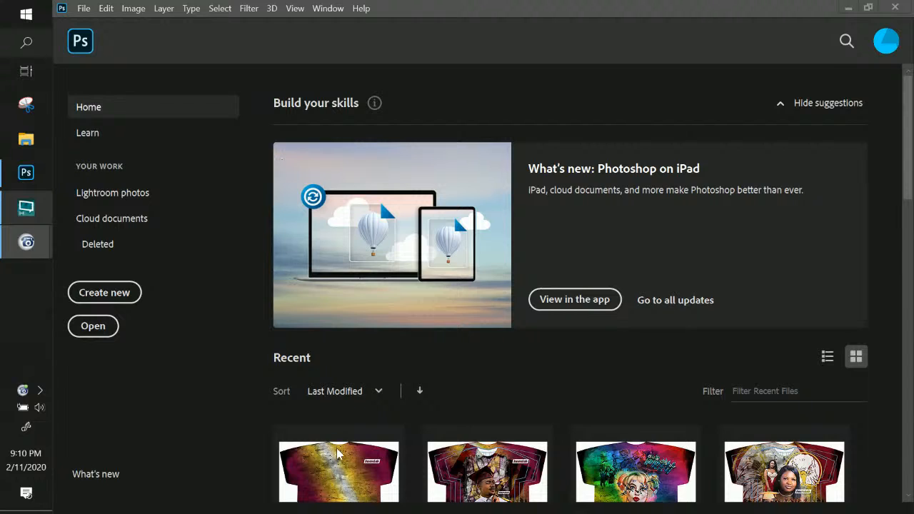
Switch to Photoshop and open the recent Grunge Remembrance Memorial RIP Car Show All-Over shirt template.
click(379, 456)
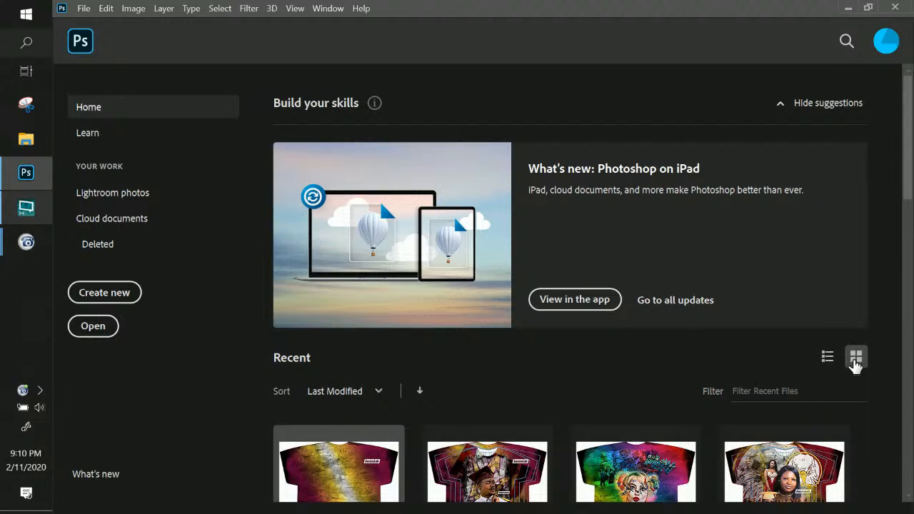
click(364, 466)
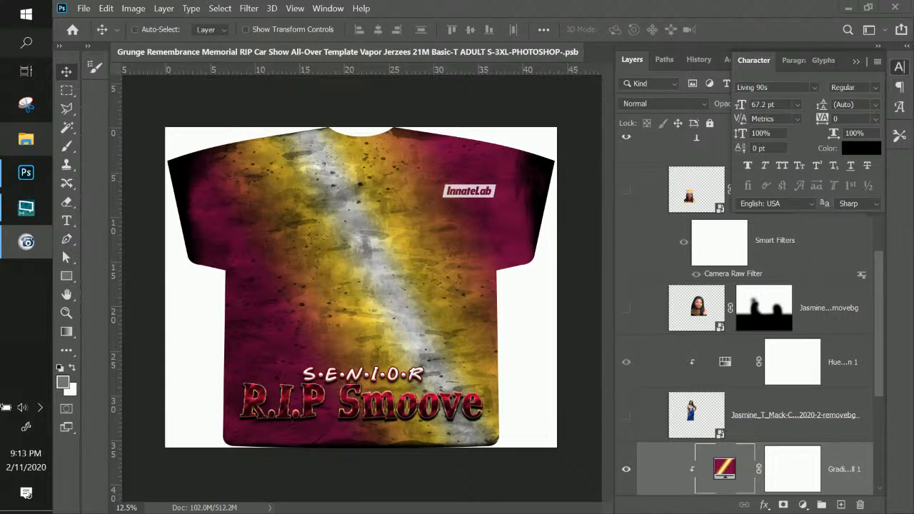
Place the image files image0 (1), image3, image2, image1 and image0 from File Explorer into the shirt template.
click(28, 140)
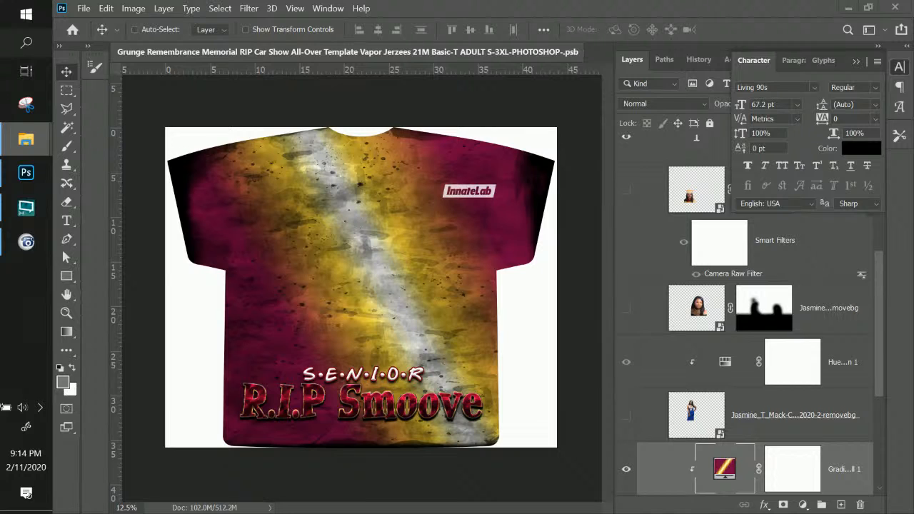
drag(440, 199, 404, 234)
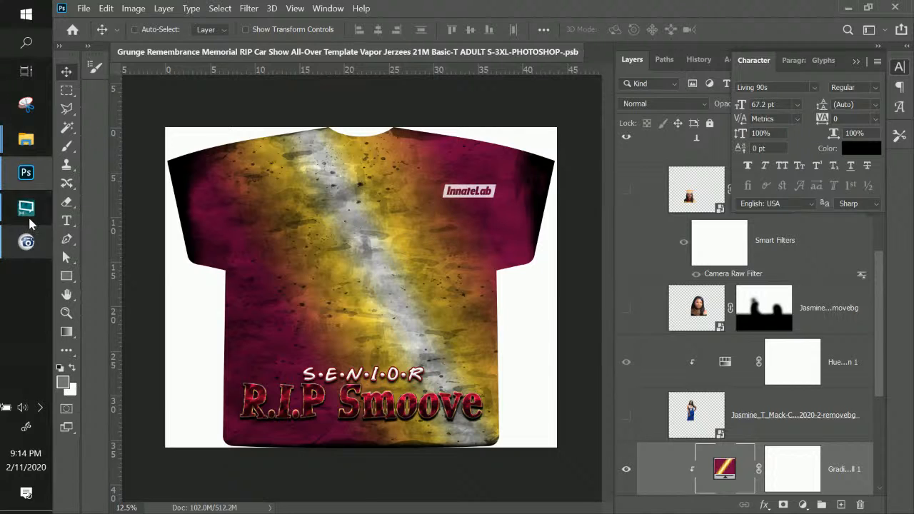
mouse_move(30, 221)
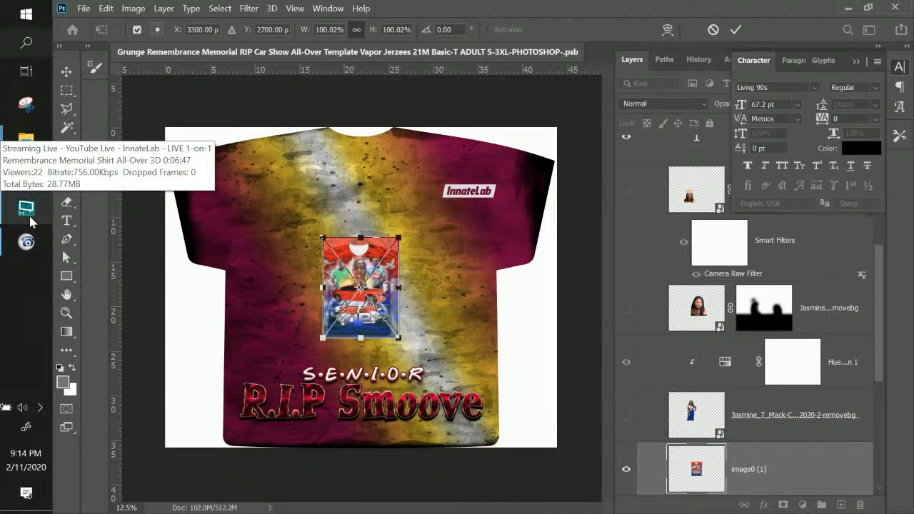
key(Return)
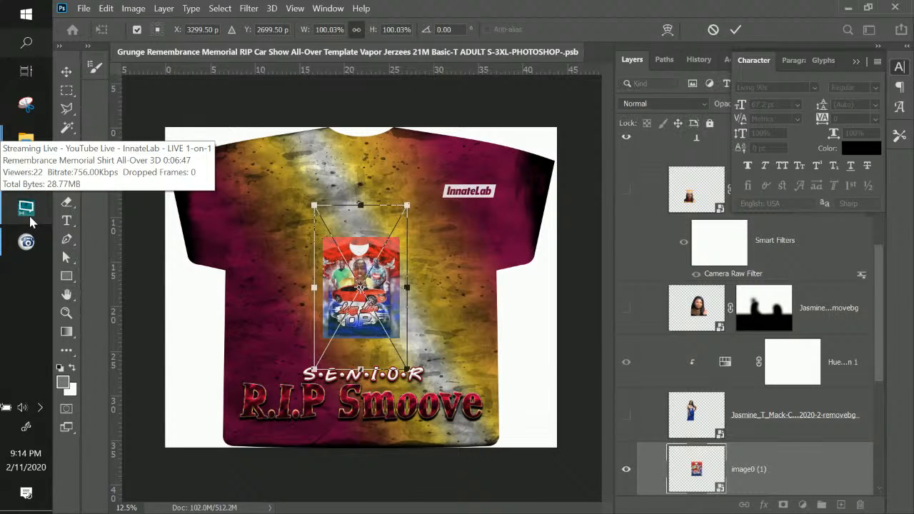
key(Return)
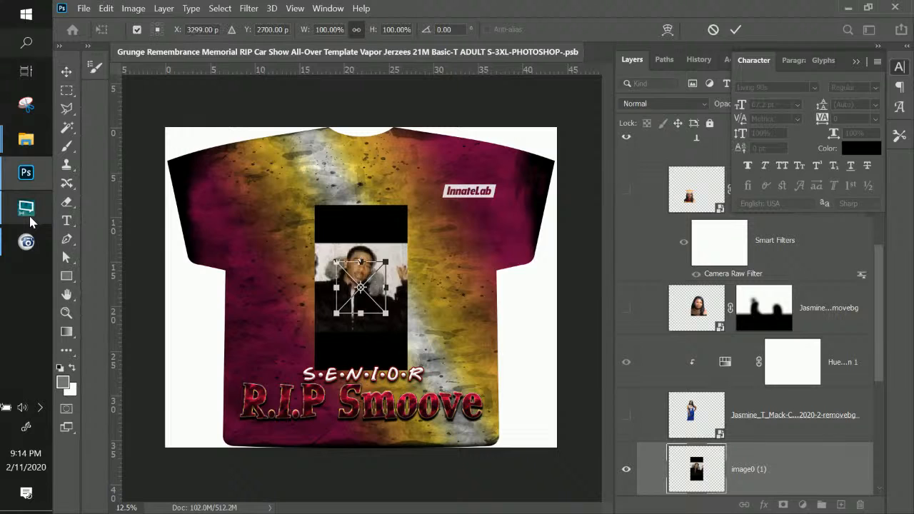
key(Return)
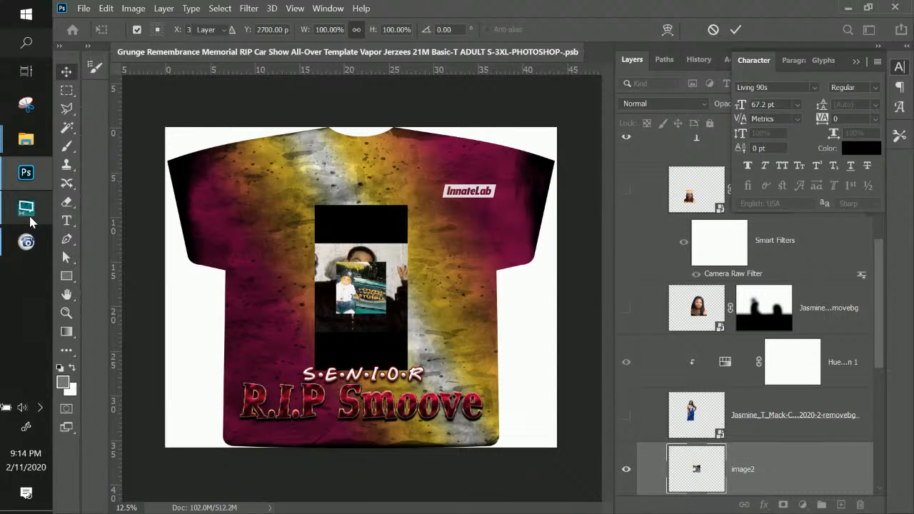
key(Return)
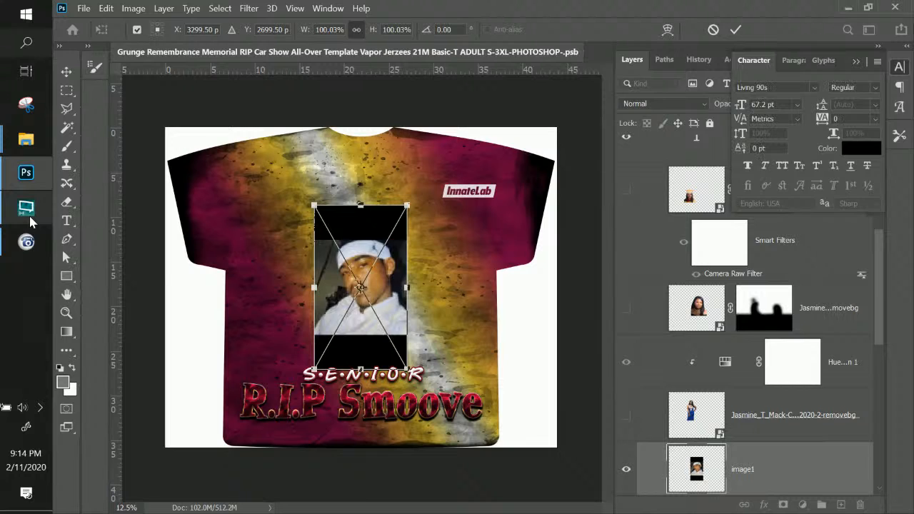
key(Return)
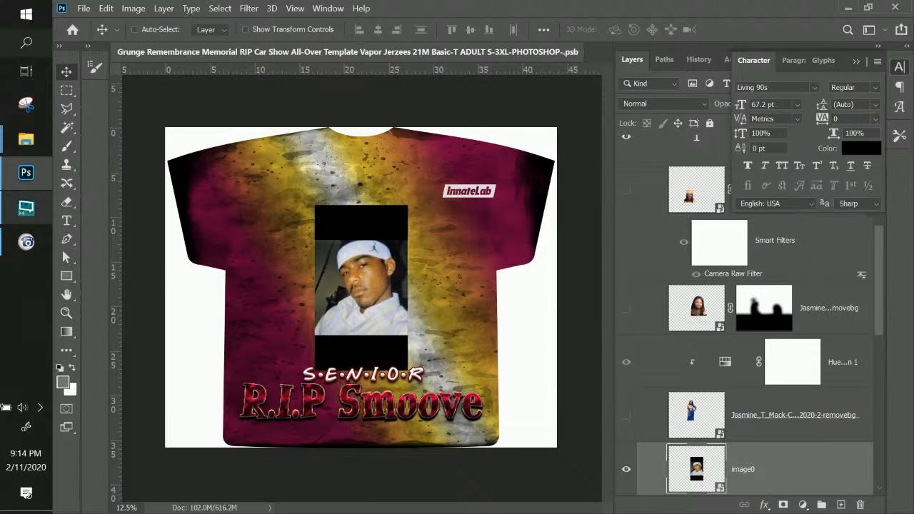
Enlarge the image0 portrait to about 147% and position it on the right half of the shirt.
key(ctrl+t)
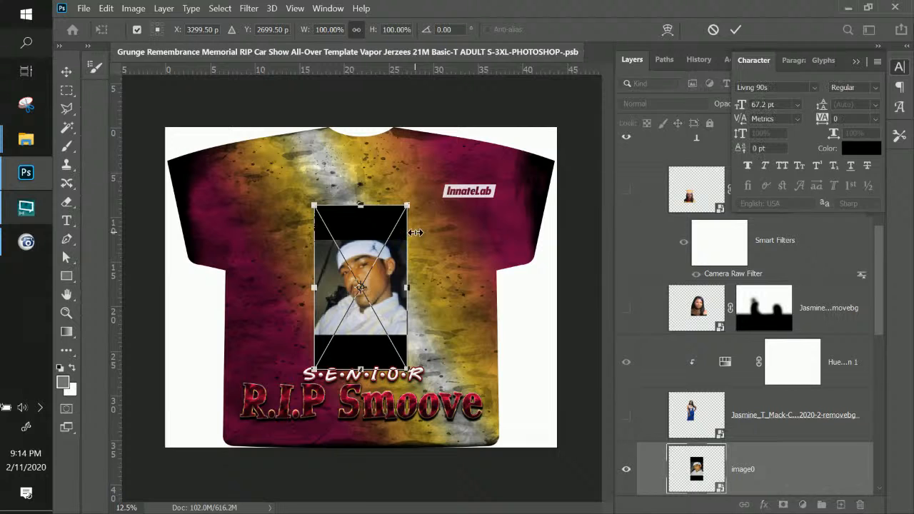
drag(406, 205, 496, 135)
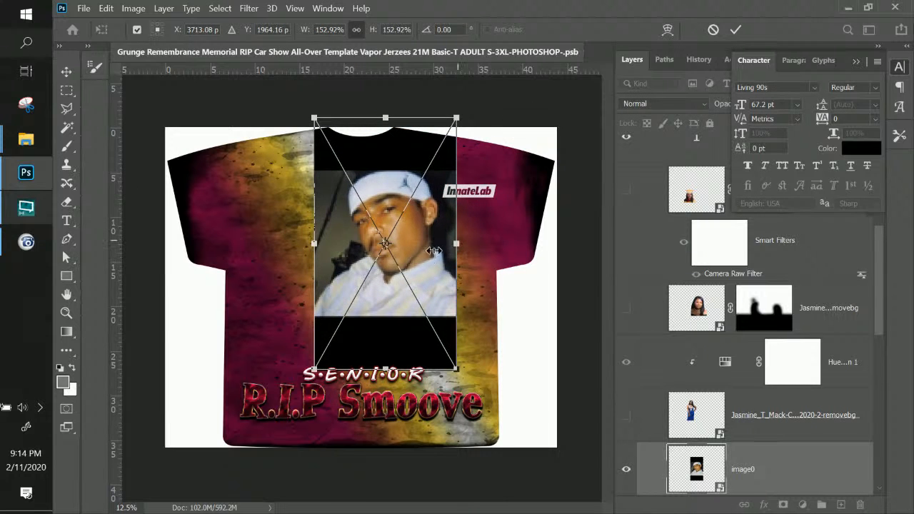
drag(438, 277, 471, 318)
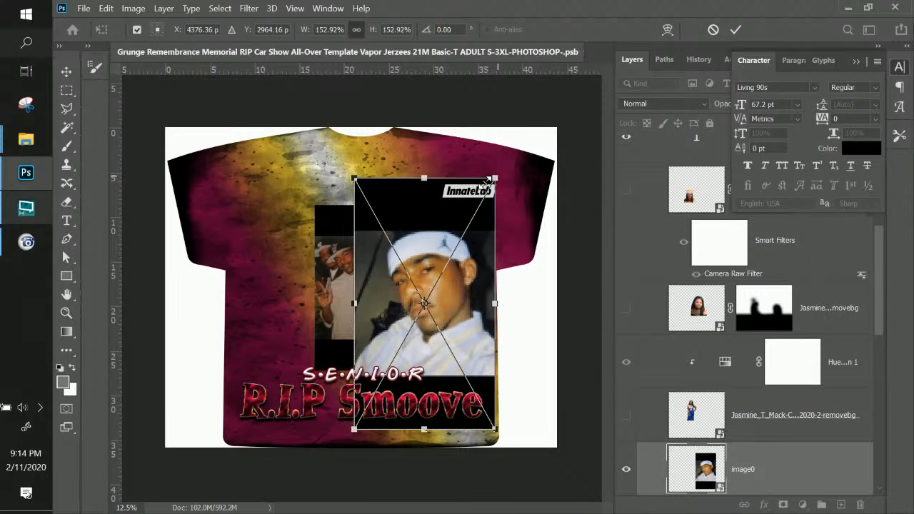
drag(496, 177, 487, 179)
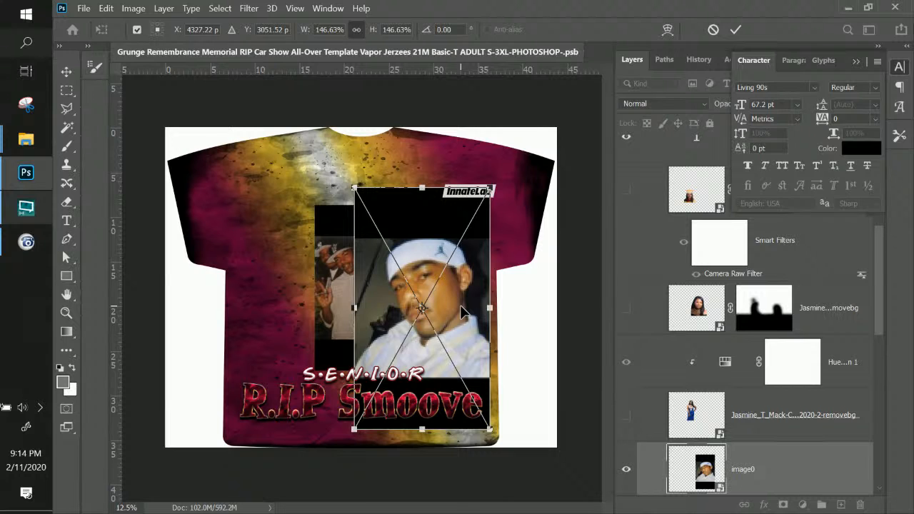
key(Return)
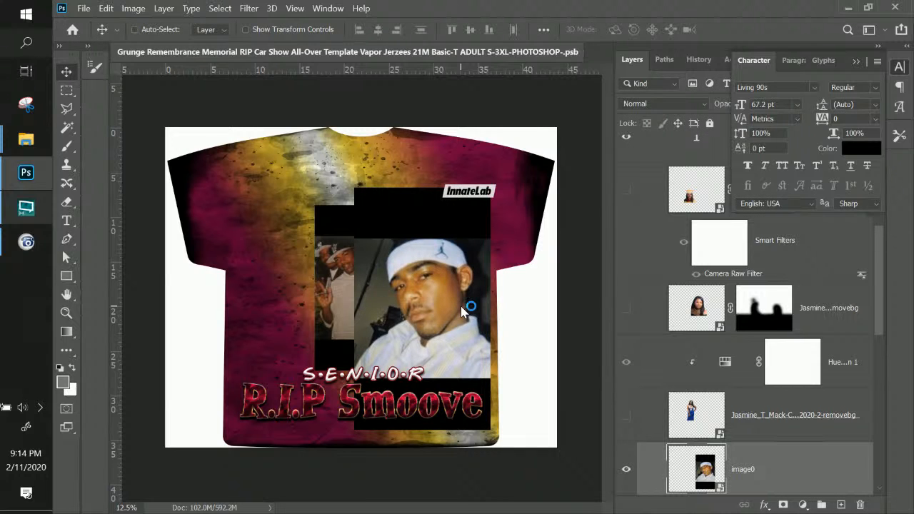
drag(465, 351, 455, 324)
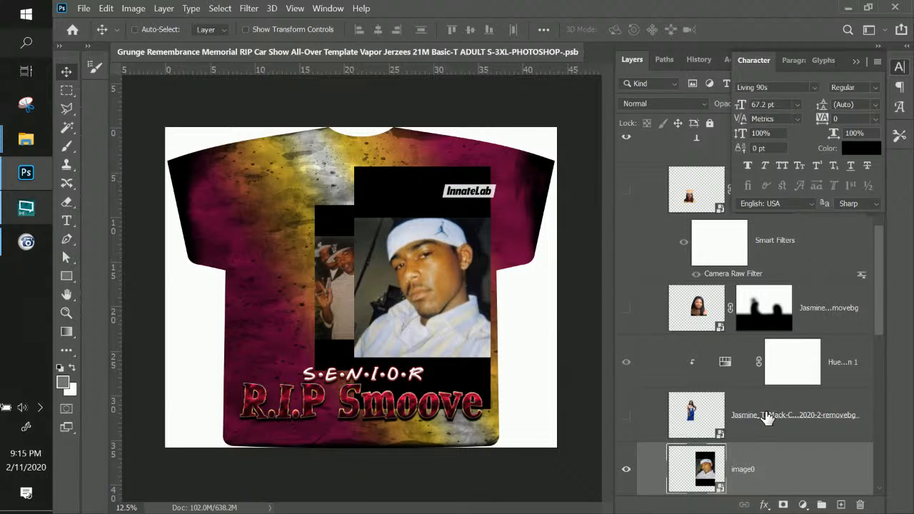
Delete the old portrait and hue adjustment layers above image0, and move the image1 photo to the shirt's left side.
shift+click(696, 204)
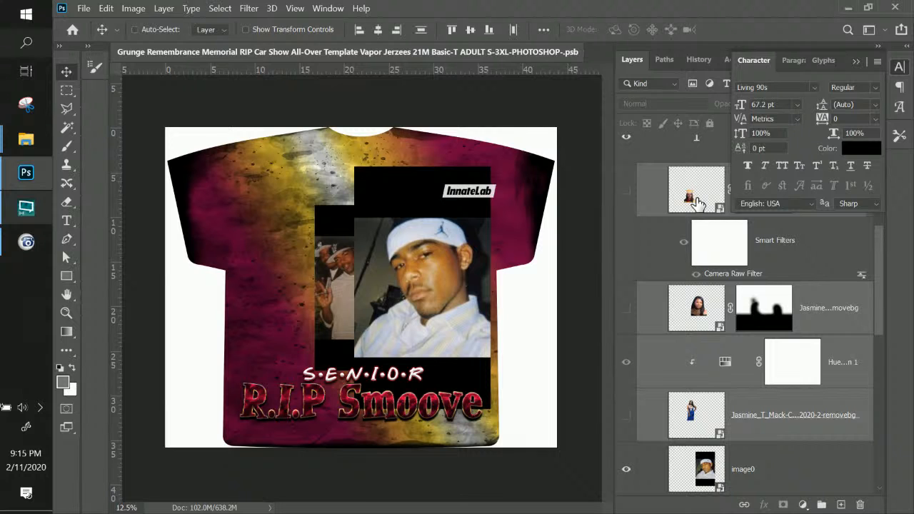
key(Delete)
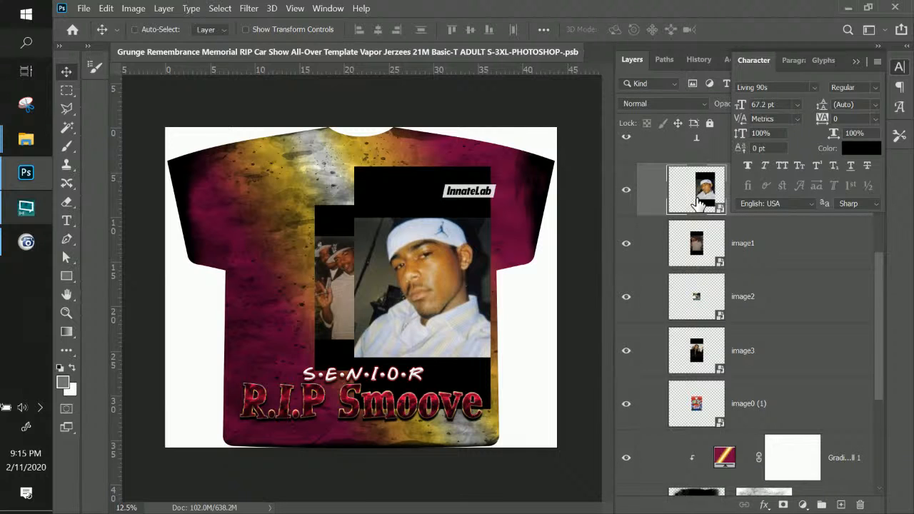
click(761, 261)
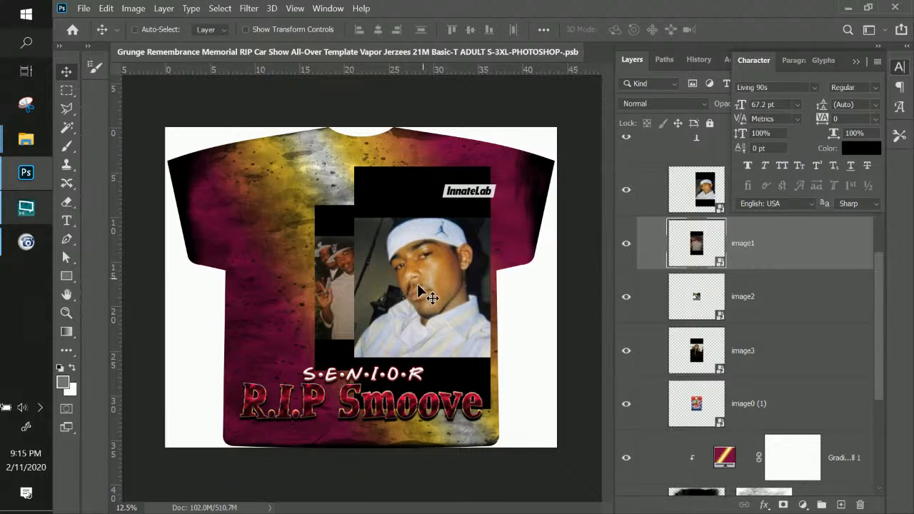
drag(336, 316, 241, 284)
click(799, 298)
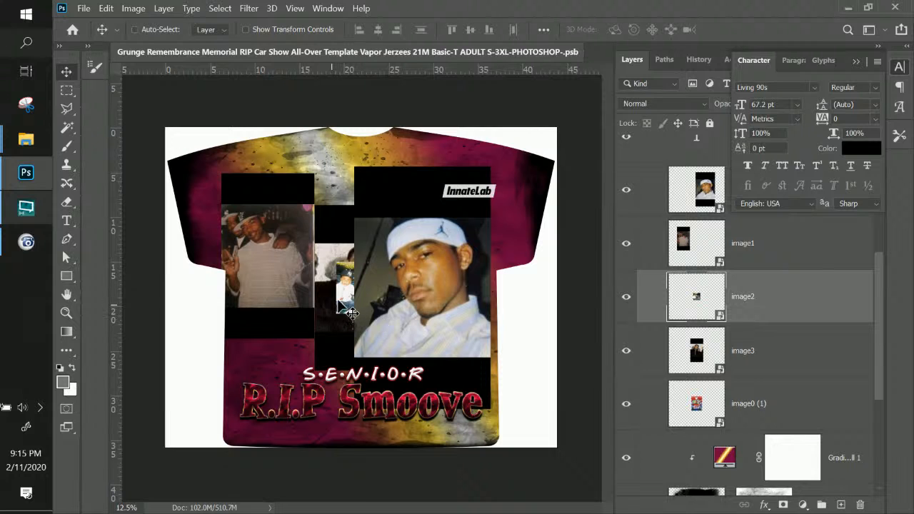
Open the recent file Car Show Photo Shirt Remembrance Memorial RIP.psd and make Group 5 visible.
click(88, 9)
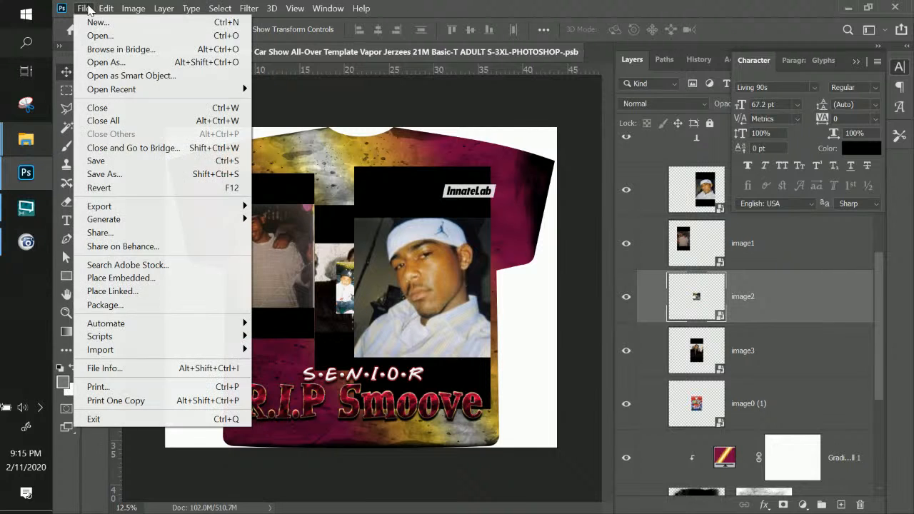
mouse_move(134, 91)
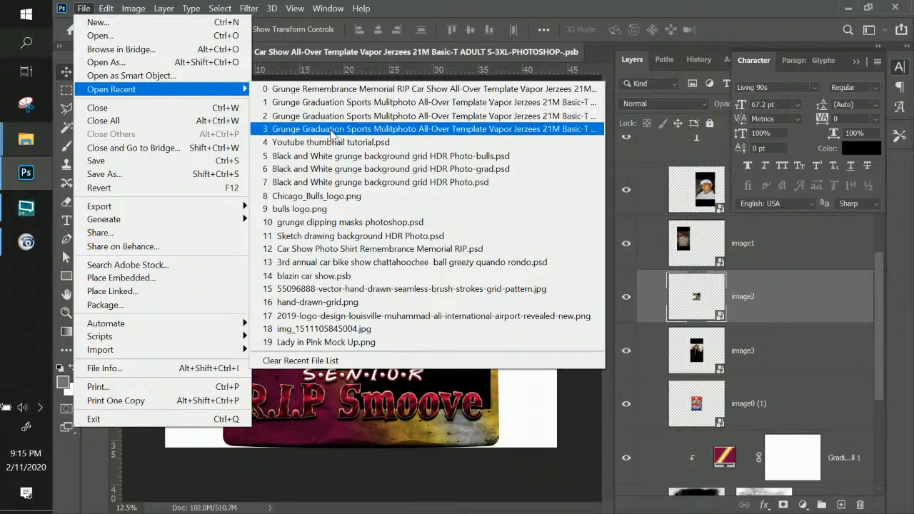
click(343, 250)
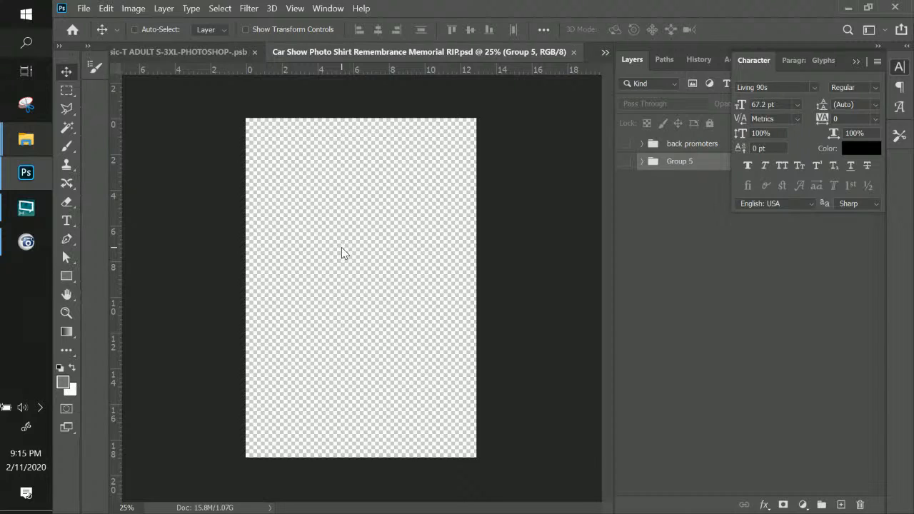
click(625, 161)
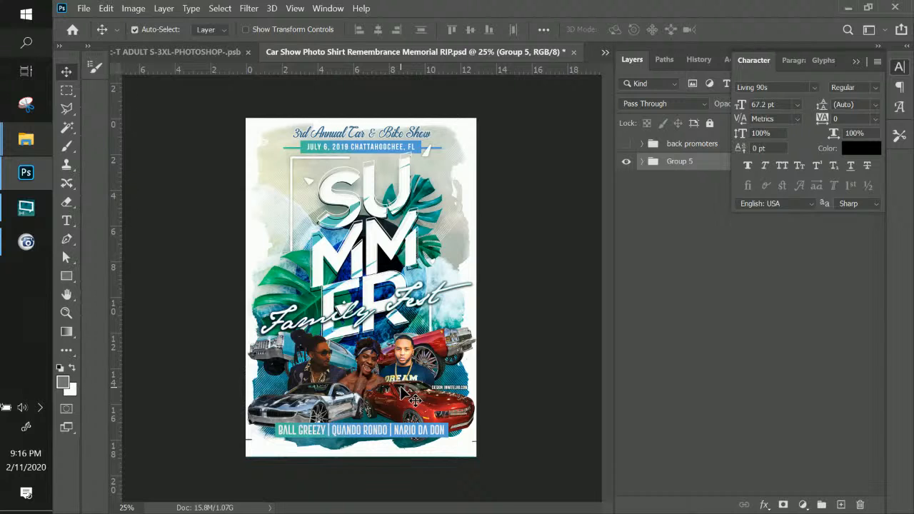
Copy the Chrome-Maserati-EZCustomz car layer together with Layer 2 from the flyer into the all-over shirt template.
key(ctrl+plus)
key(ctrl+plus)
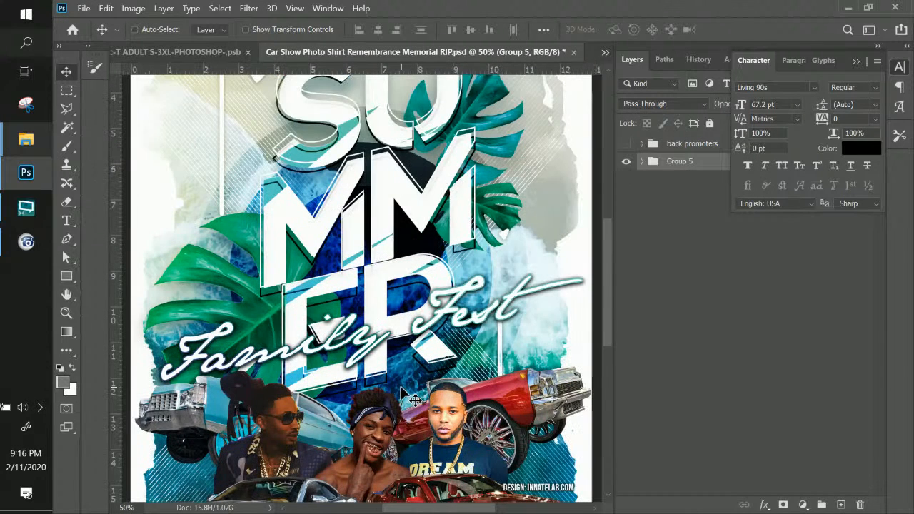
scroll(414, 399, down, 3)
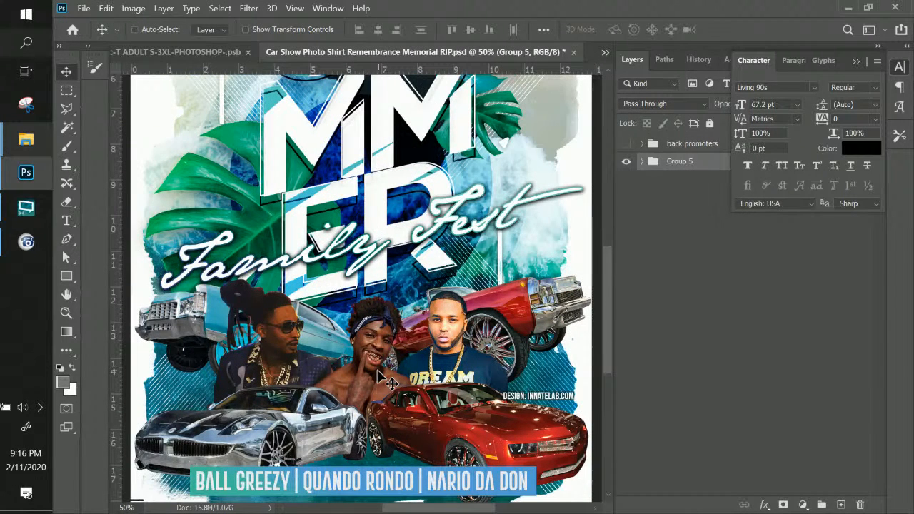
scroll(392, 384, down, 1)
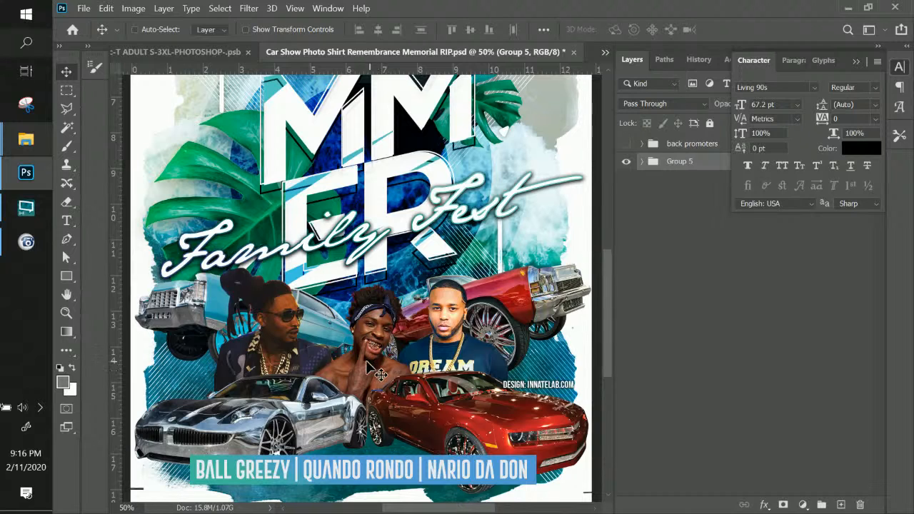
scroll(389, 359, down, 1)
scroll(389, 359, down, 1)
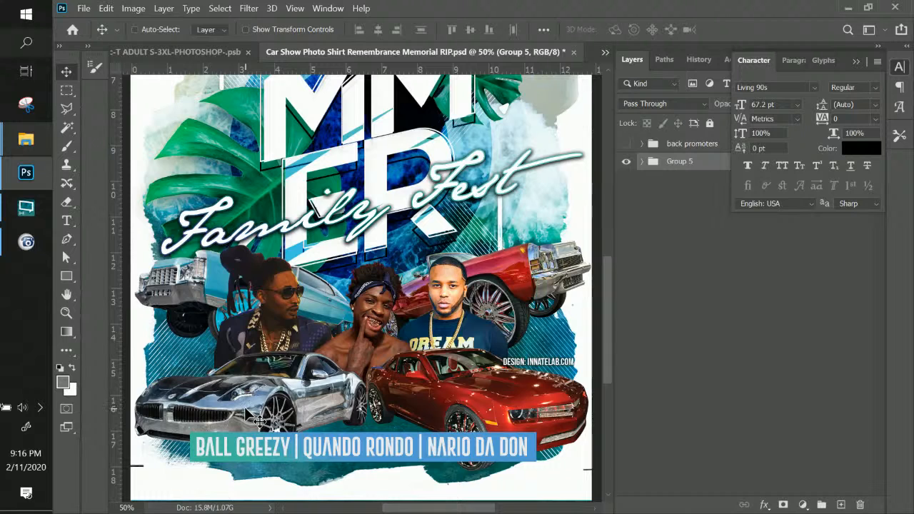
right_click(303, 394)
click(394, 282)
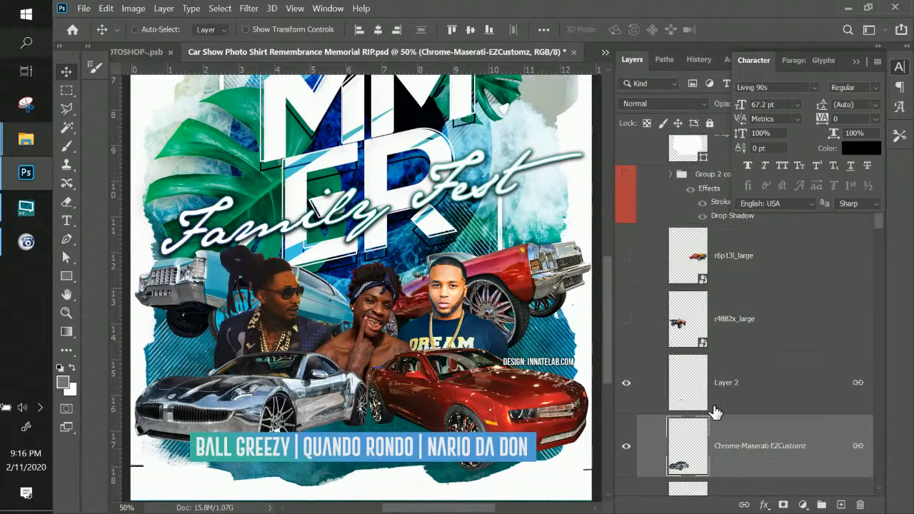
click(623, 454)
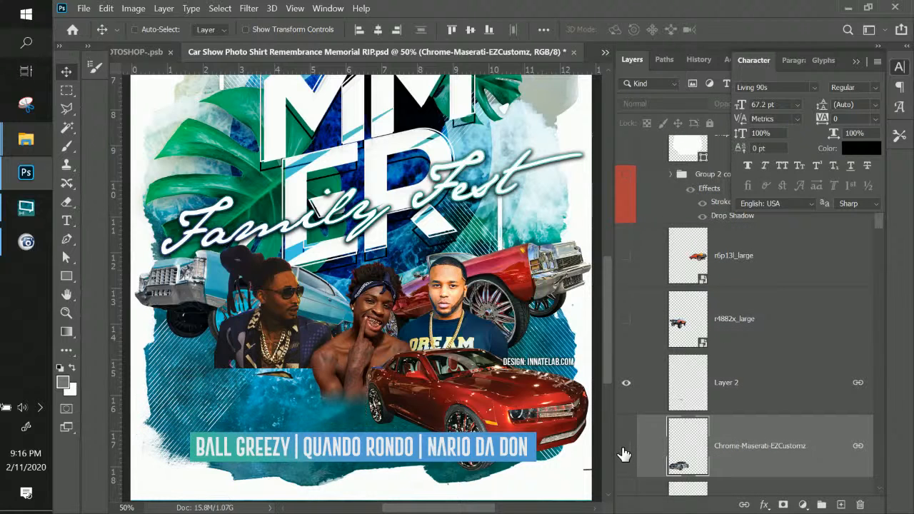
click(624, 453)
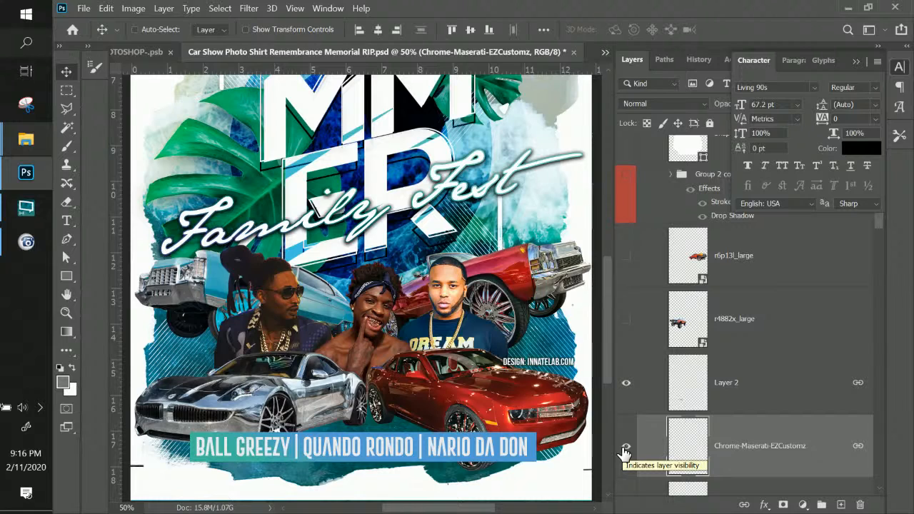
shift+click(767, 401)
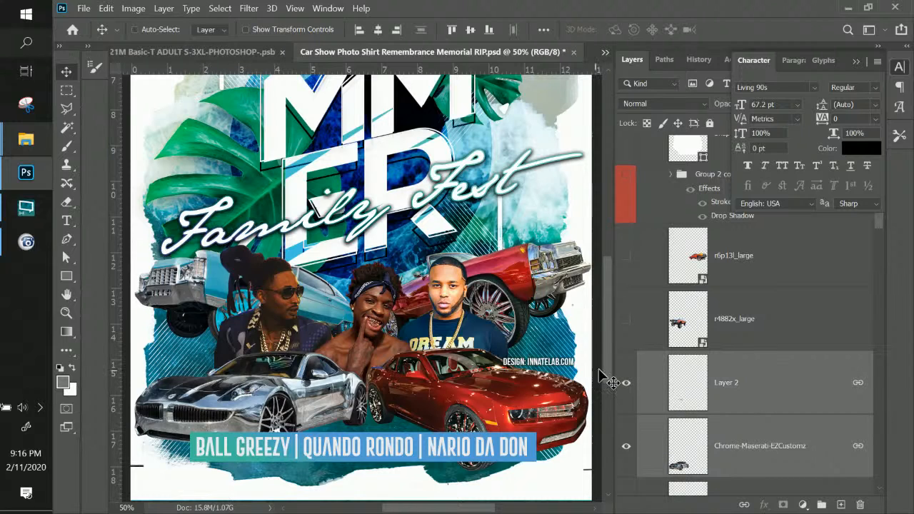
drag(322, 398, 388, 347)
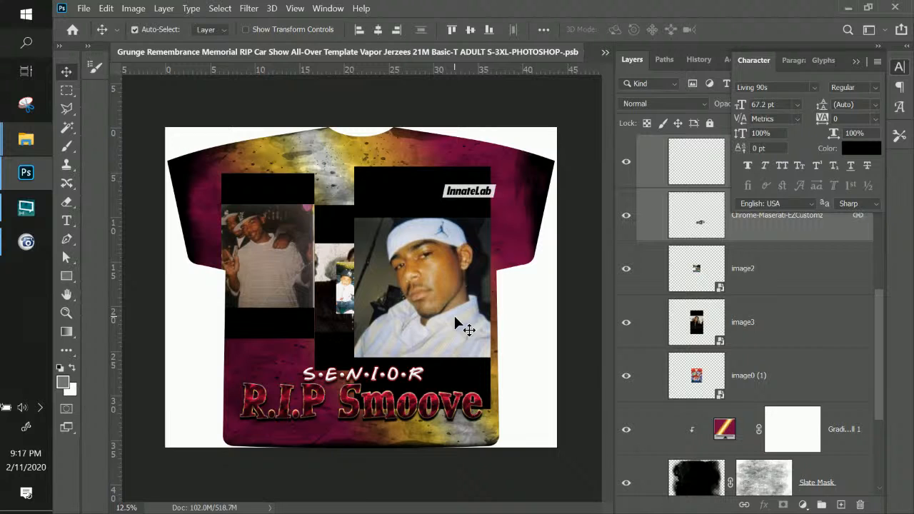
Enlarge the copied car layers to about 366% and group them above Group 2.
key(ctrl+t)
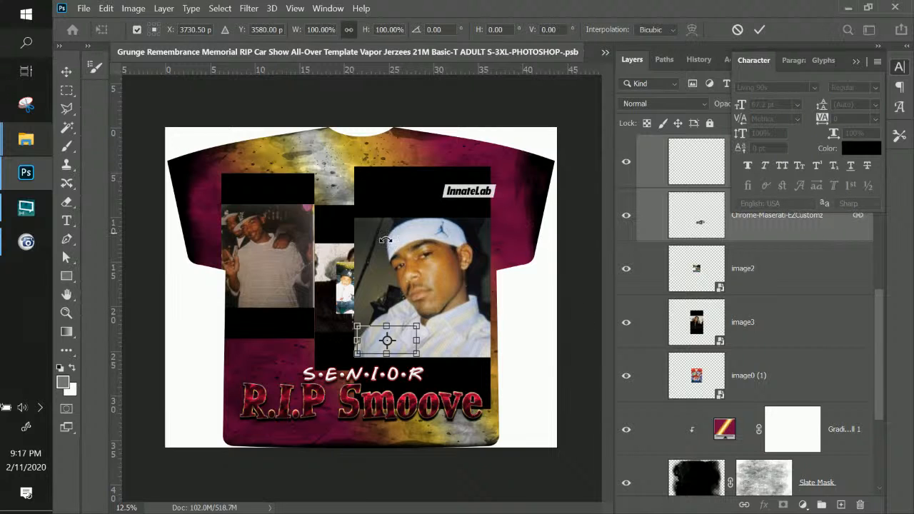
drag(357, 327, 199, 227)
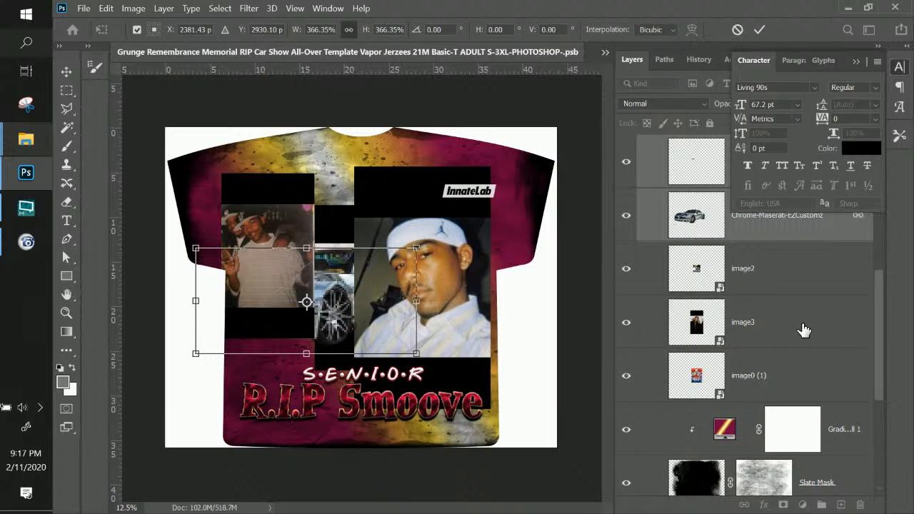
scroll(803, 329, up, 4)
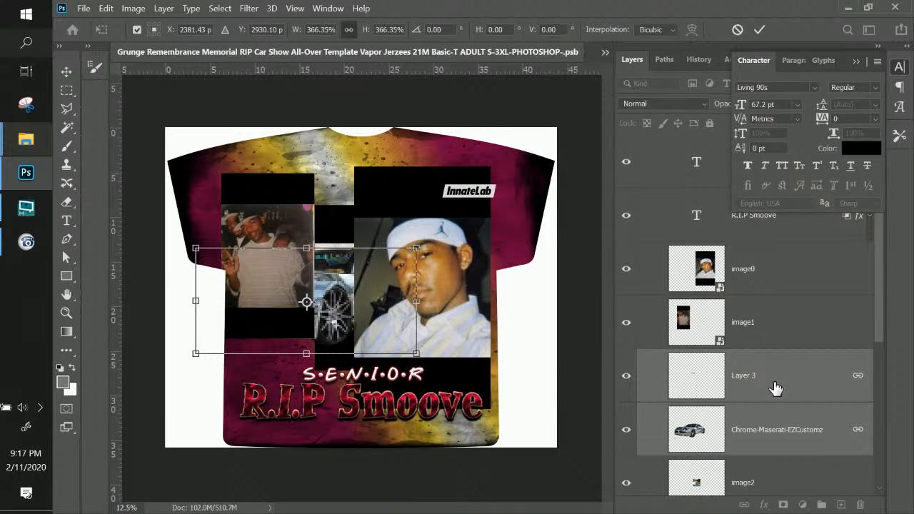
key(Return)
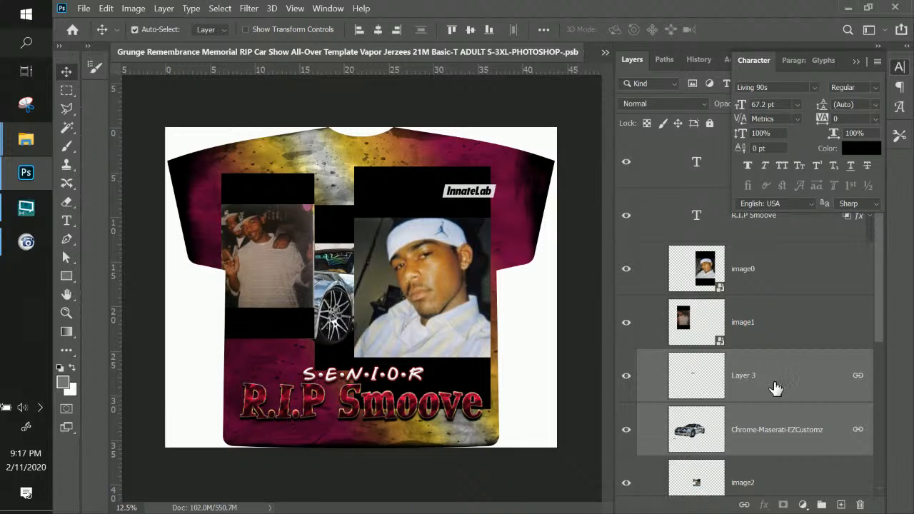
key(ctrl+g)
drag(753, 335, 690, 302)
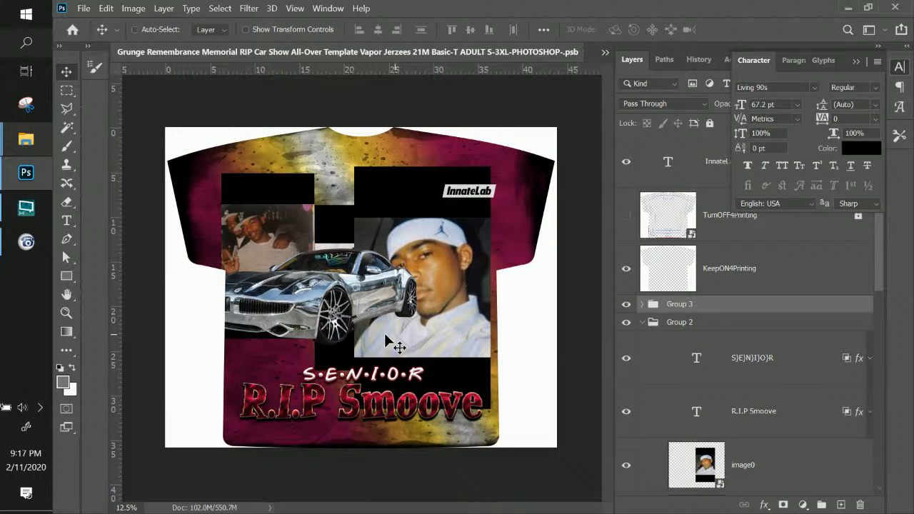
Scale the car group to about 92% and center it on the lower shirt, just above the R.I.P Smoove text.
drag(388, 280, 438, 338)
key(ctrl+t)
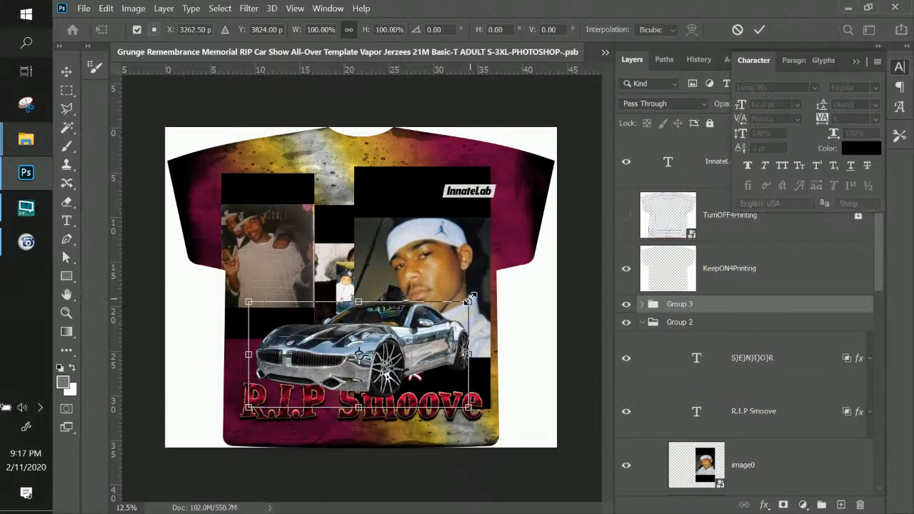
drag(462, 304, 445, 314)
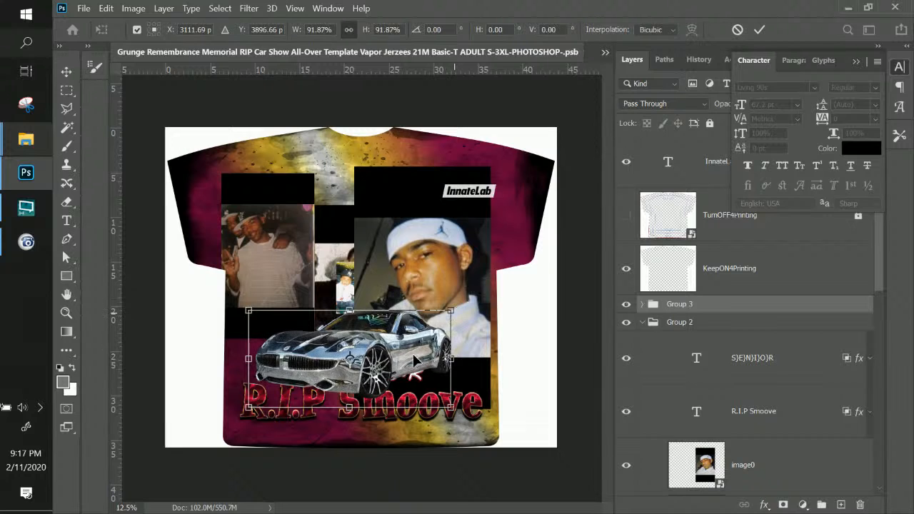
mouse_move(413, 358)
mouse_down()
mouse_move(427, 351)
mouse_move(418, 346)
mouse_up()
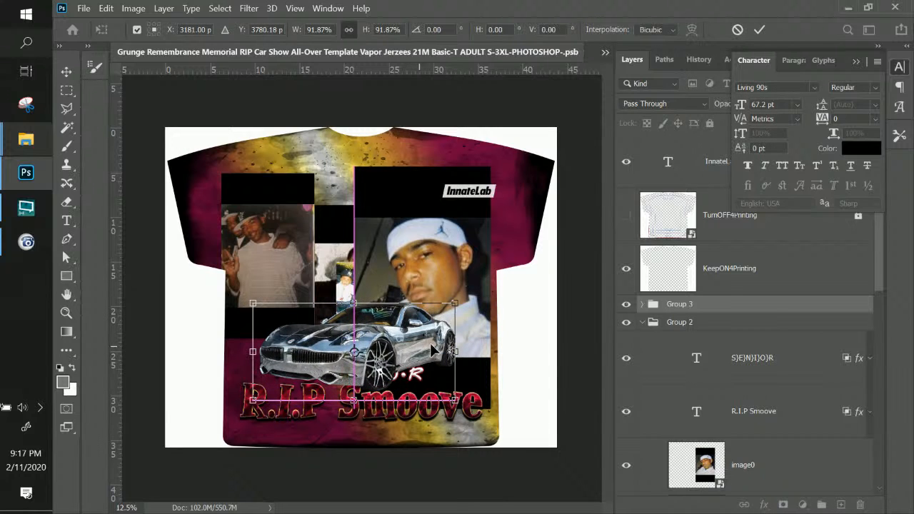
key(Return)
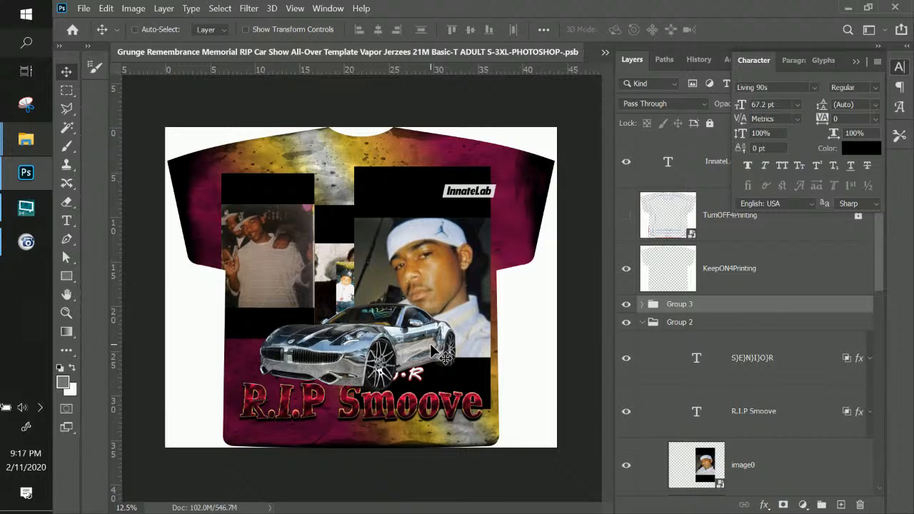
Move the image0 portrait up and slightly left so it sits higher behind the car.
right_click(418, 250)
click(437, 264)
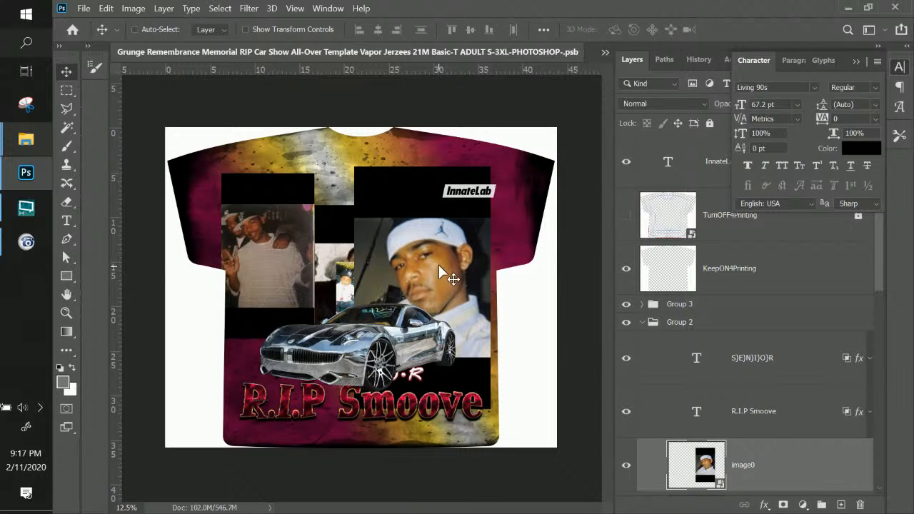
drag(438, 265, 431, 244)
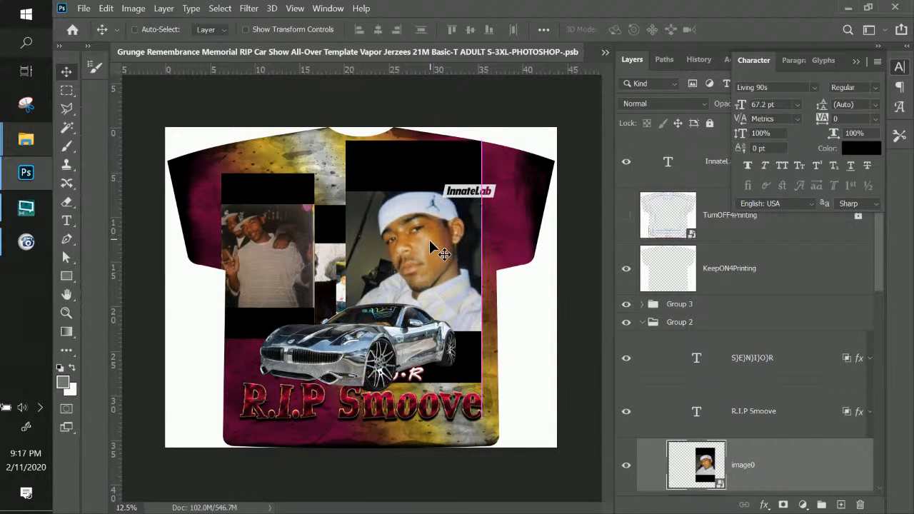
click(625, 469)
click(626, 471)
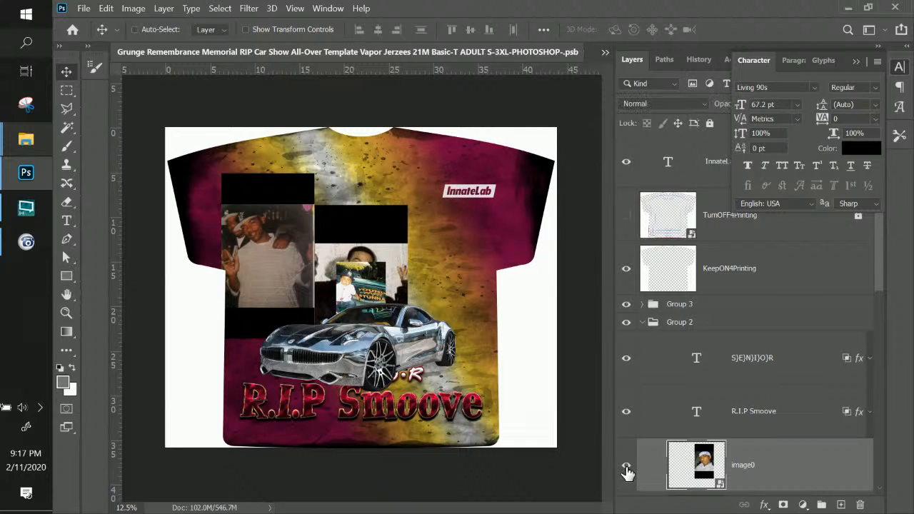
Bring the image2 layer above image0, enlarge it to about 224% and position it on the upper left of the shirt.
scroll(674, 457, down, 4)
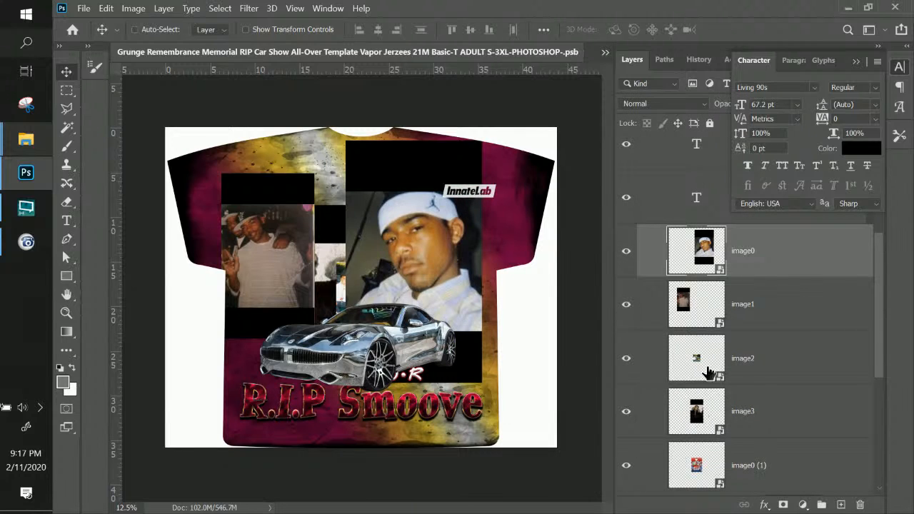
click(633, 363)
drag(696, 366, 694, 231)
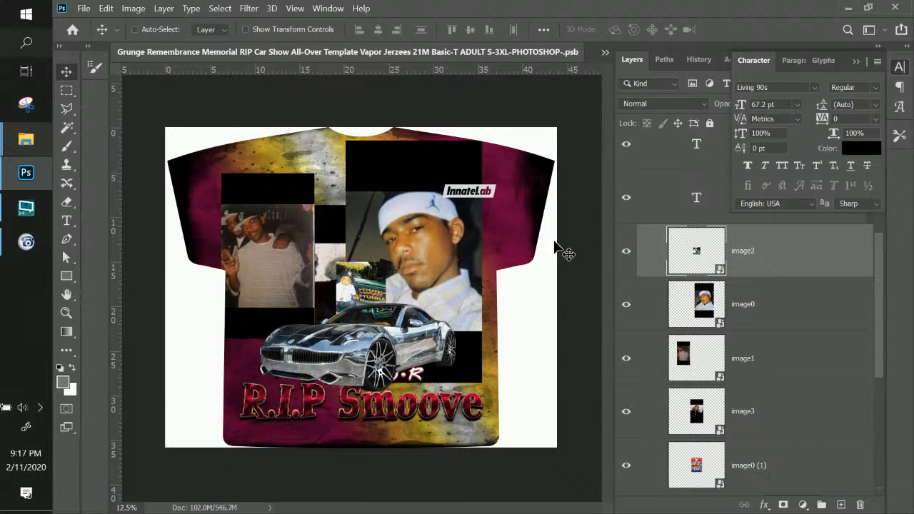
drag(373, 292, 560, 156)
key(ctrl+t)
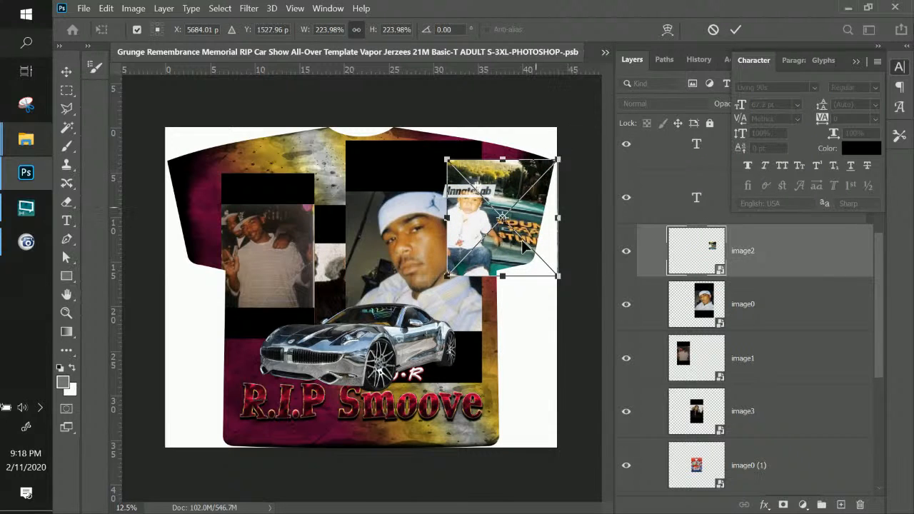
drag(526, 241, 305, 360)
key(Return)
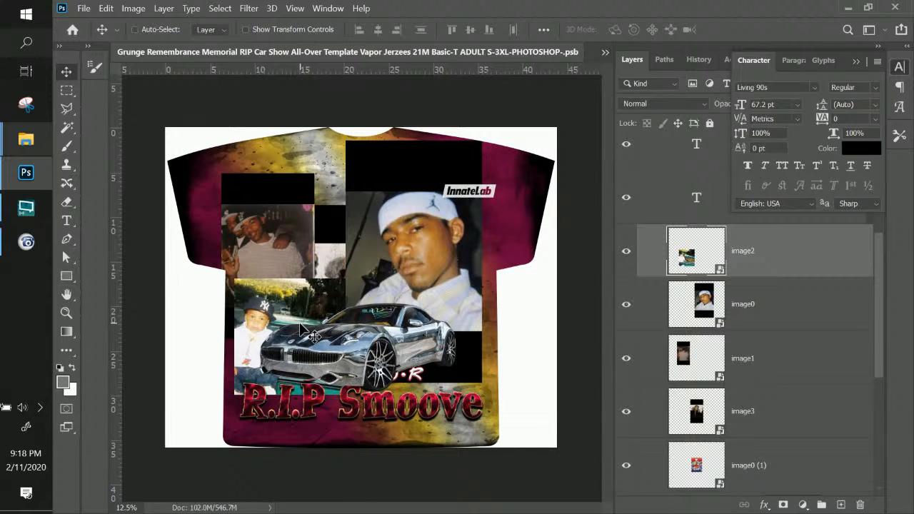
drag(283, 311, 292, 174)
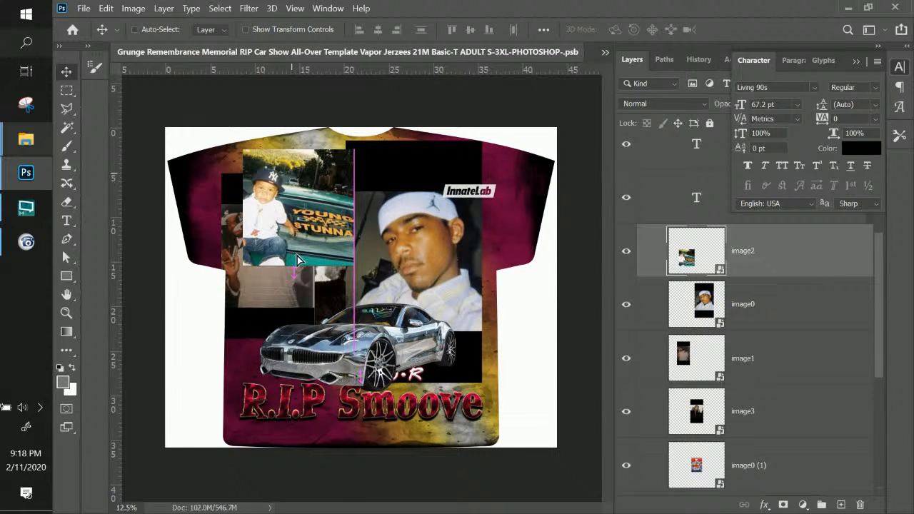
Move the image1 photo down to the shirt's lower left, below image2 and behind the car.
right_click(278, 303)
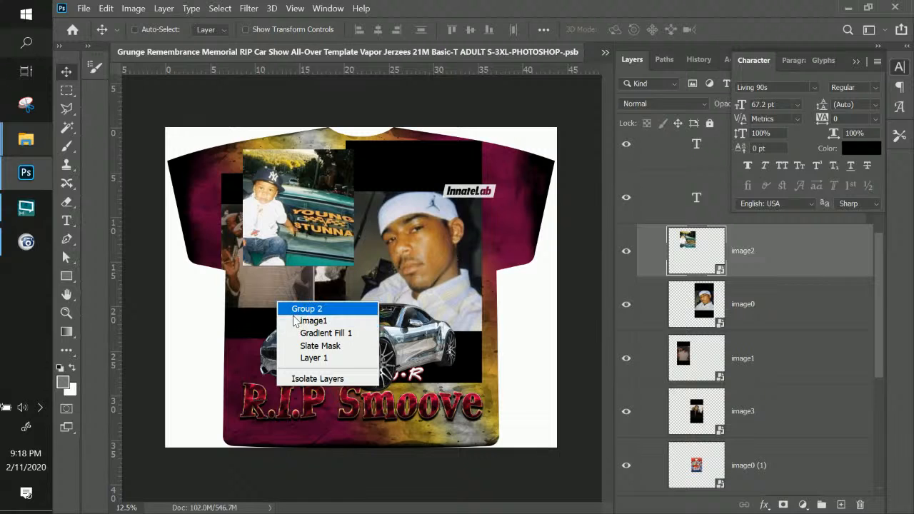
click(314, 333)
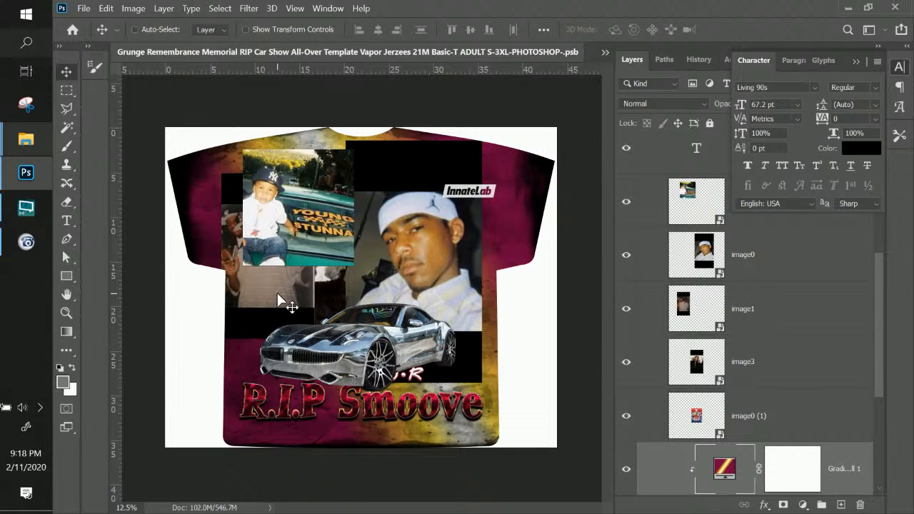
right_click(277, 303)
click(284, 309)
drag(278, 303, 289, 369)
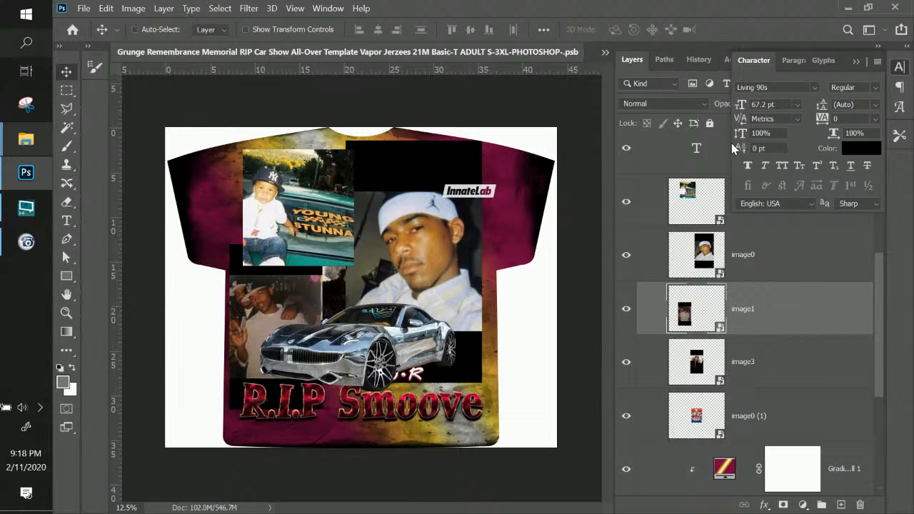
Reduce the image0 portrait to about 114% and move it to the upper right of the shirt.
click(766, 363)
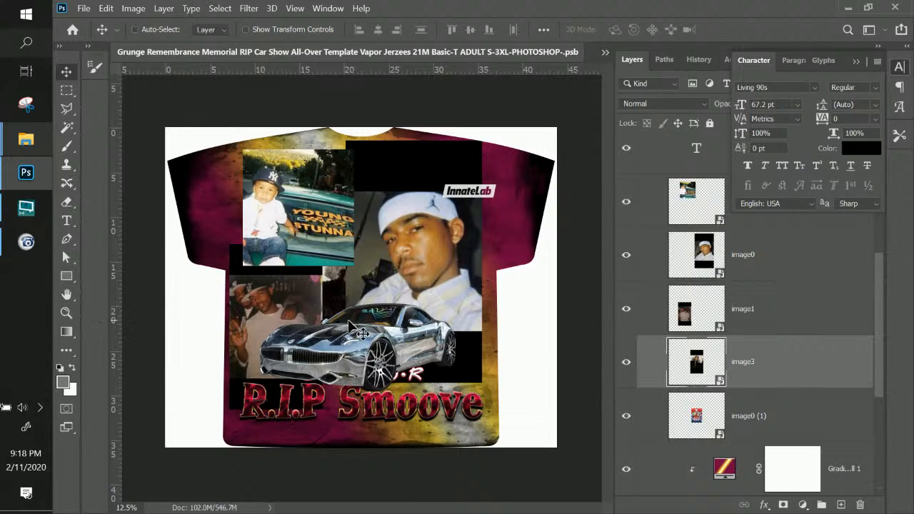
click(738, 251)
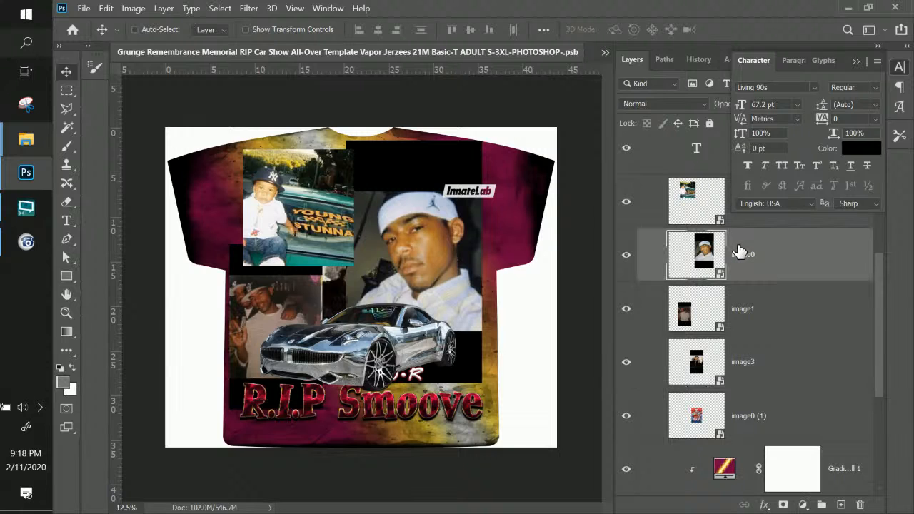
key(ctrl+t)
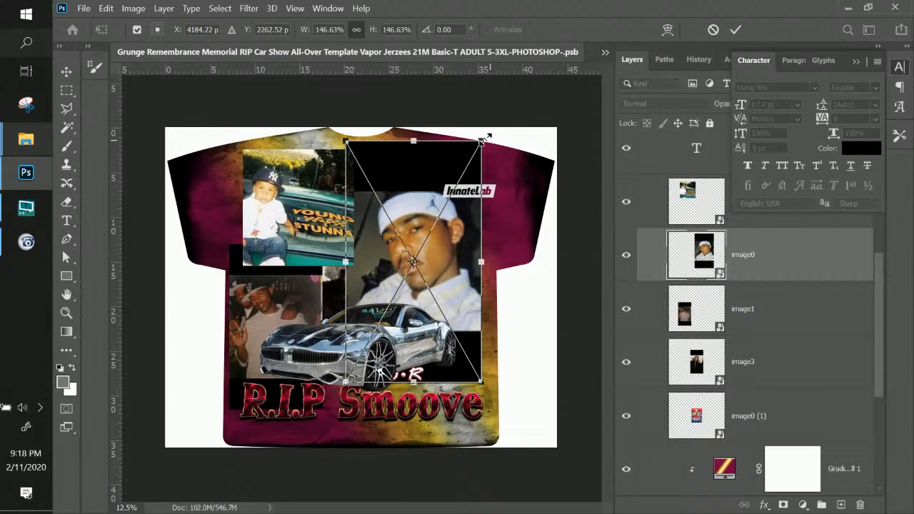
drag(479, 144, 450, 195)
drag(401, 235, 441, 194)
key(Return)
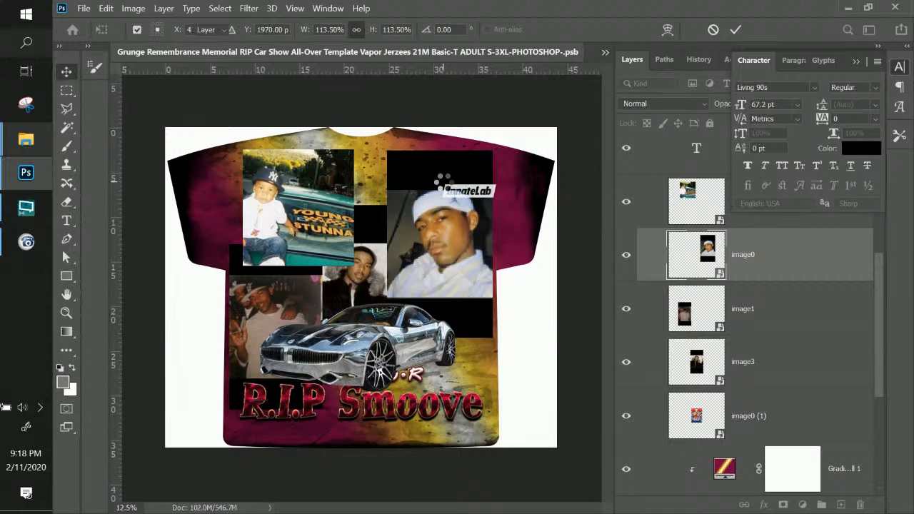
Move the image3 photo slightly down and right, into the gap between image1 and image0 above the car.
right_click(374, 258)
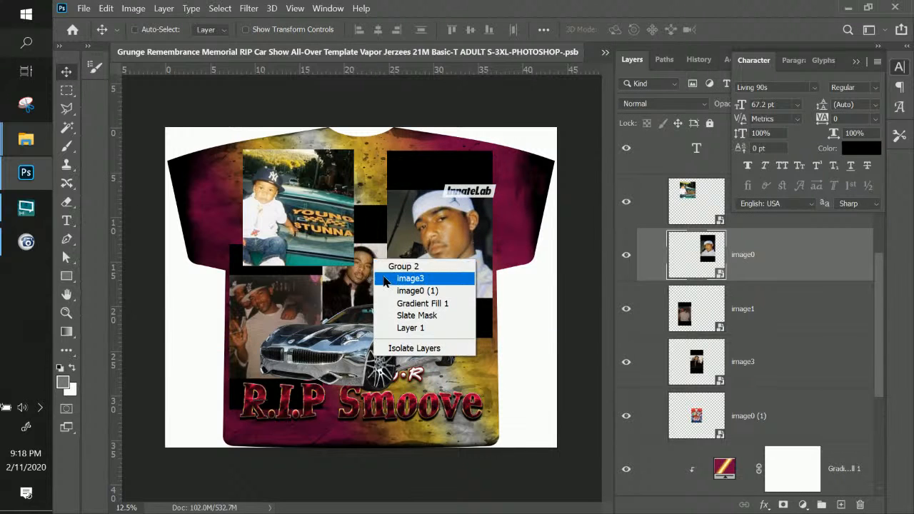
click(389, 278)
drag(389, 280, 409, 292)
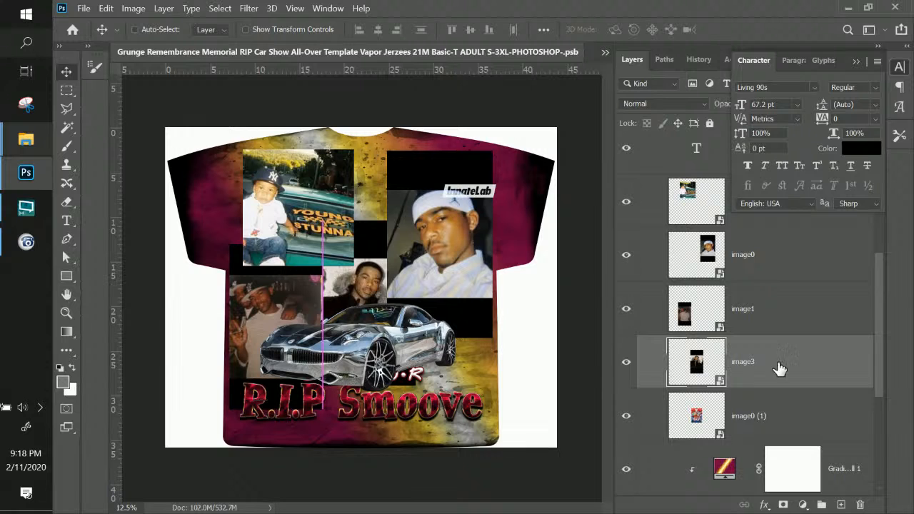
Bring the image3 layer above image2 and position its photo in the center of the shirt, between image2 and image0 above the car.
drag(775, 367, 708, 187)
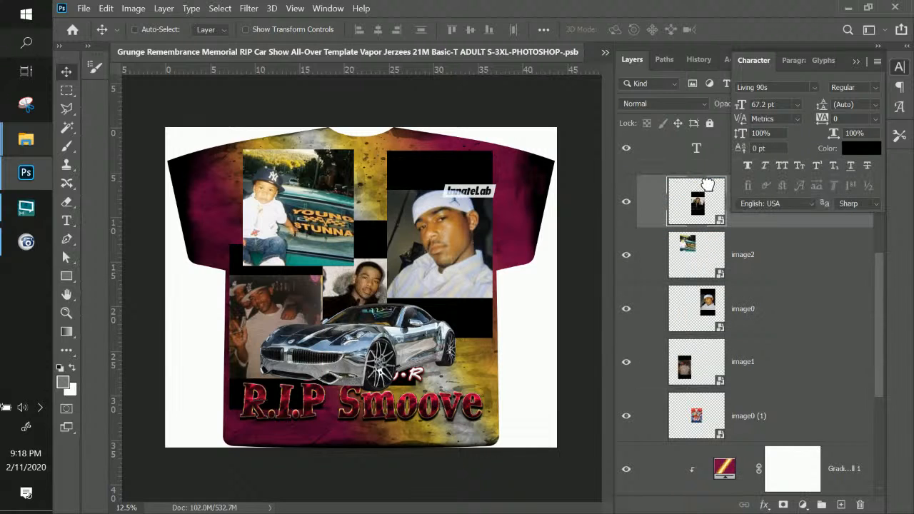
drag(395, 280, 387, 243)
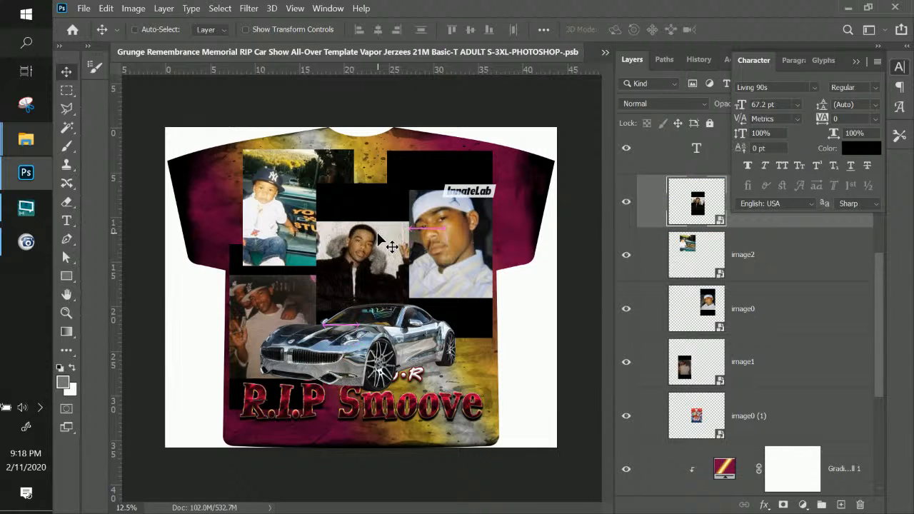
scroll(381, 239, up, 1)
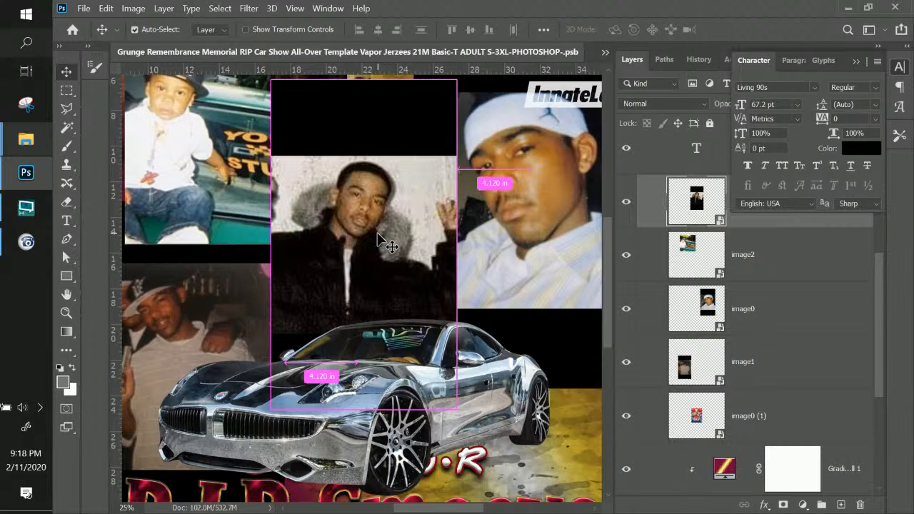
drag(362, 228, 381, 230)
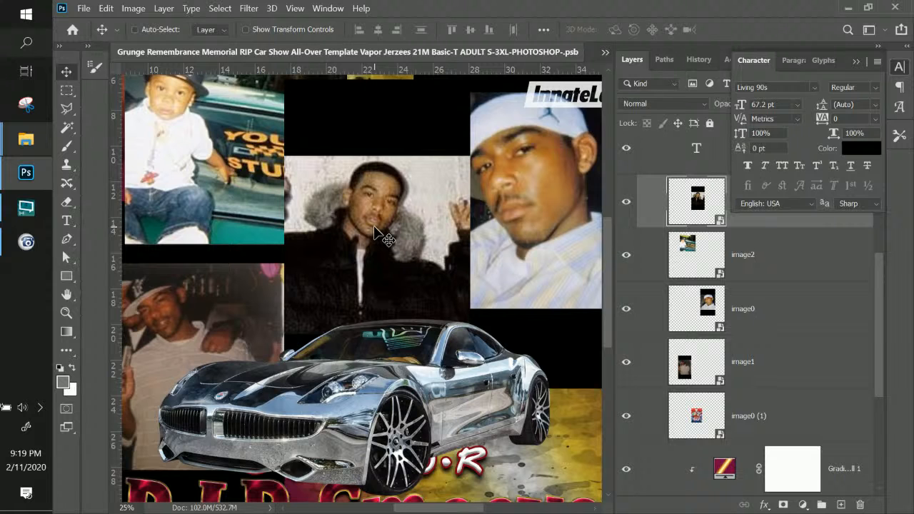
drag(344, 259, 447, 318)
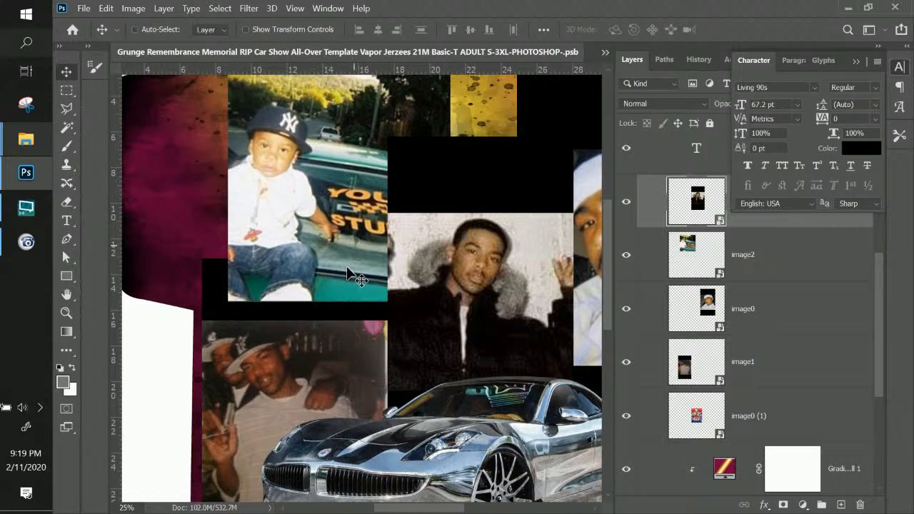
drag(403, 350, 298, 292)
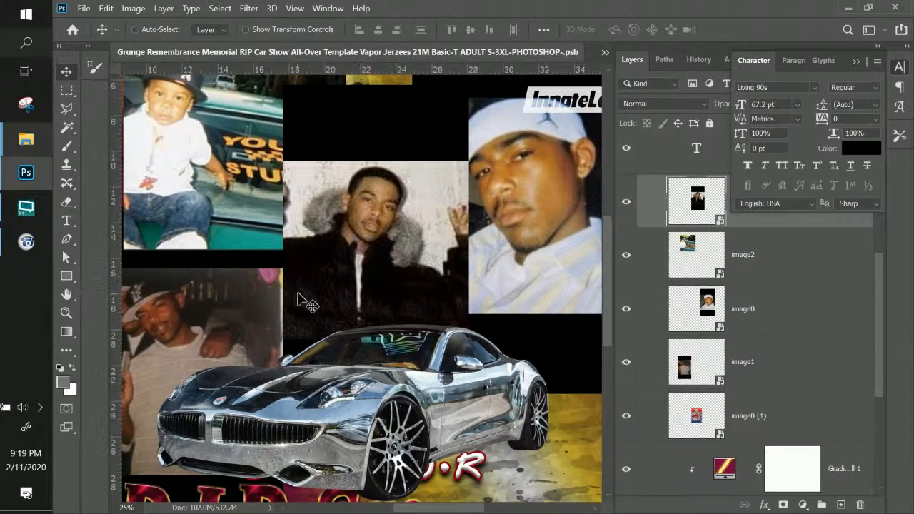
Collapse the character settings and bring the image2 layer above image3.
click(857, 61)
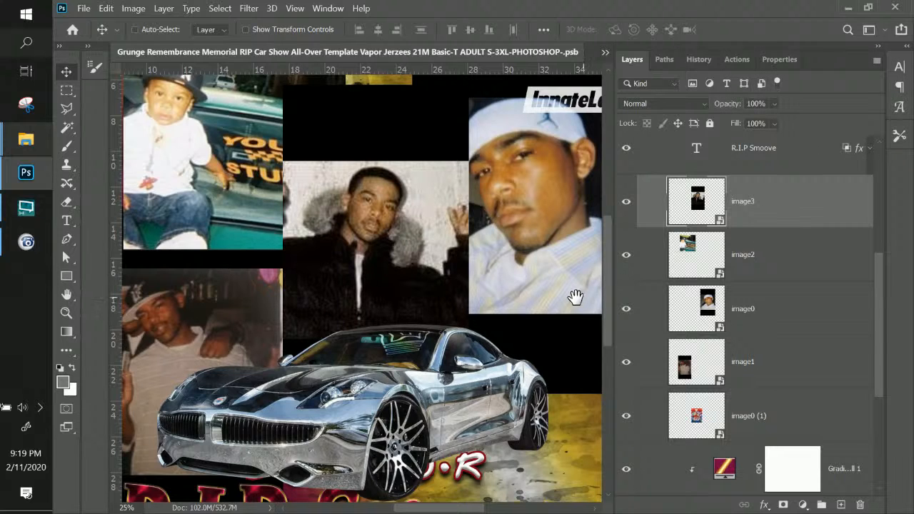
drag(576, 299, 471, 272)
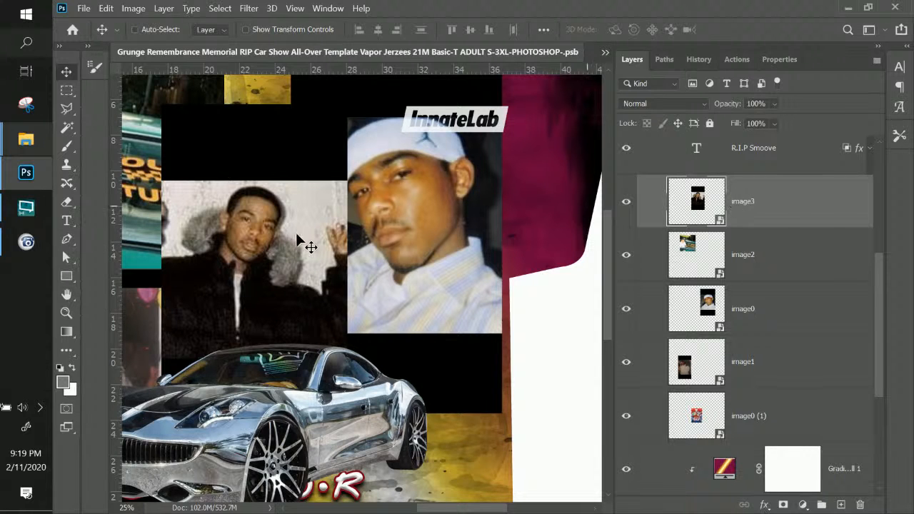
drag(299, 236, 434, 329)
click(710, 256)
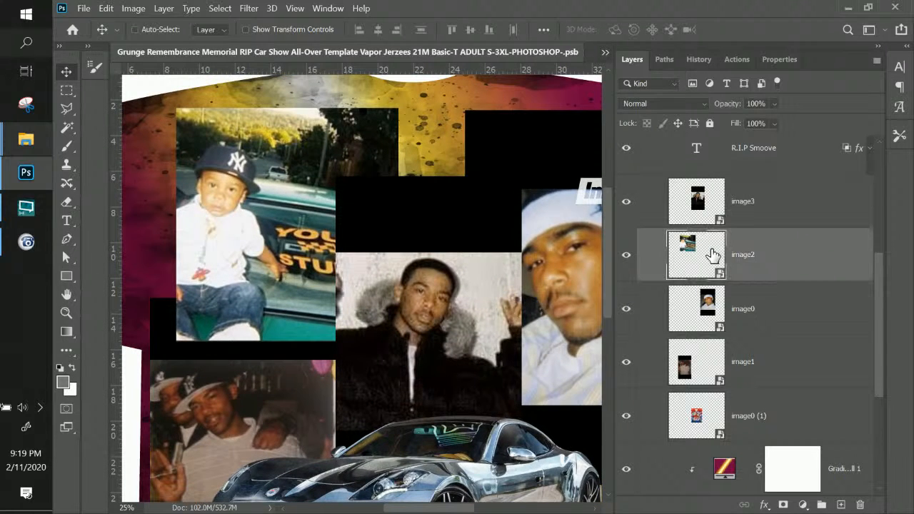
click(70, 146)
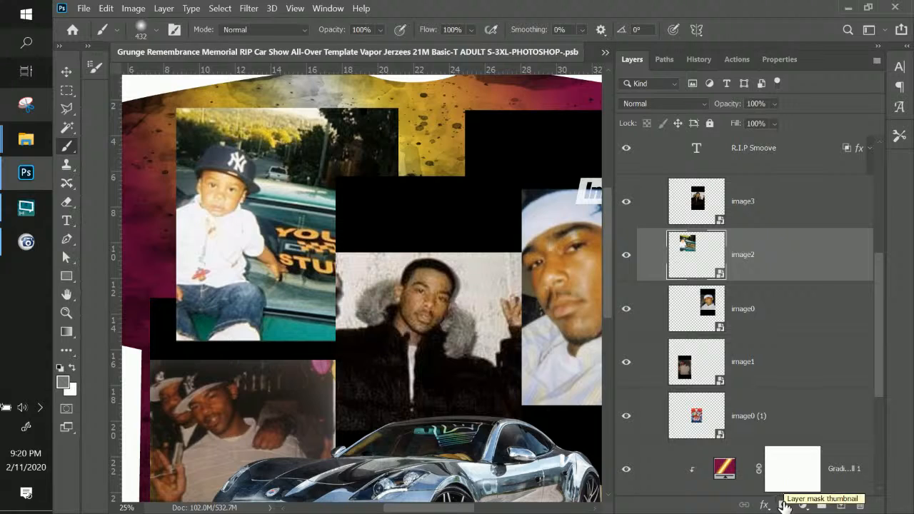
click(27, 213)
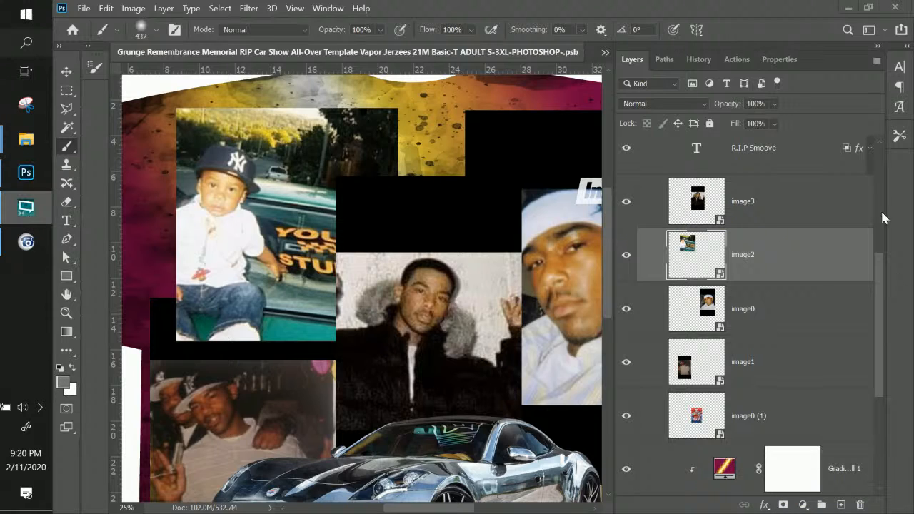
click(29, 246)
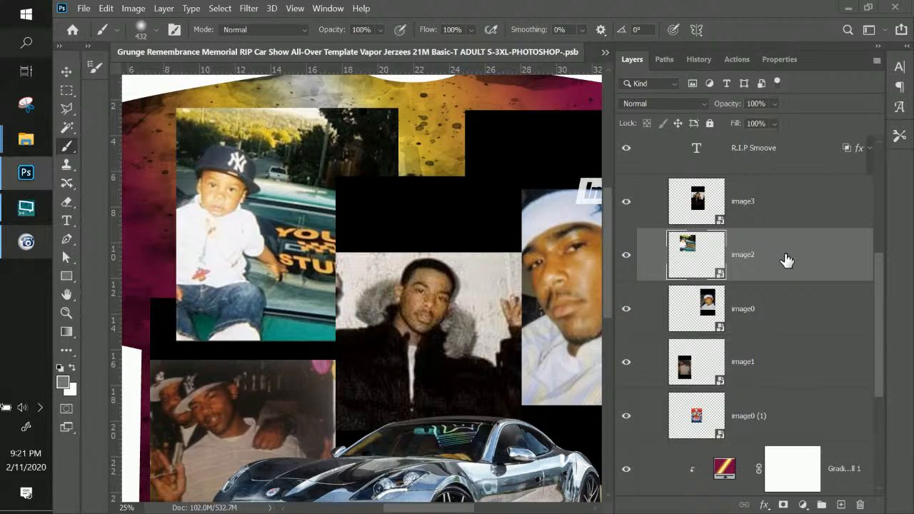
drag(786, 260, 772, 182)
drag(771, 182, 771, 184)
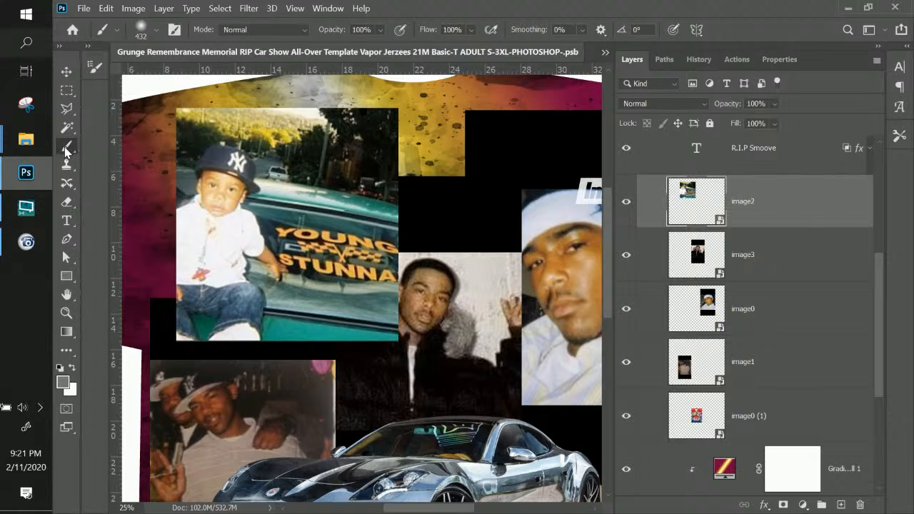
Use a 432 px Soft Round brush with 0% hardness and add a layer mask to image2.
click(150, 29)
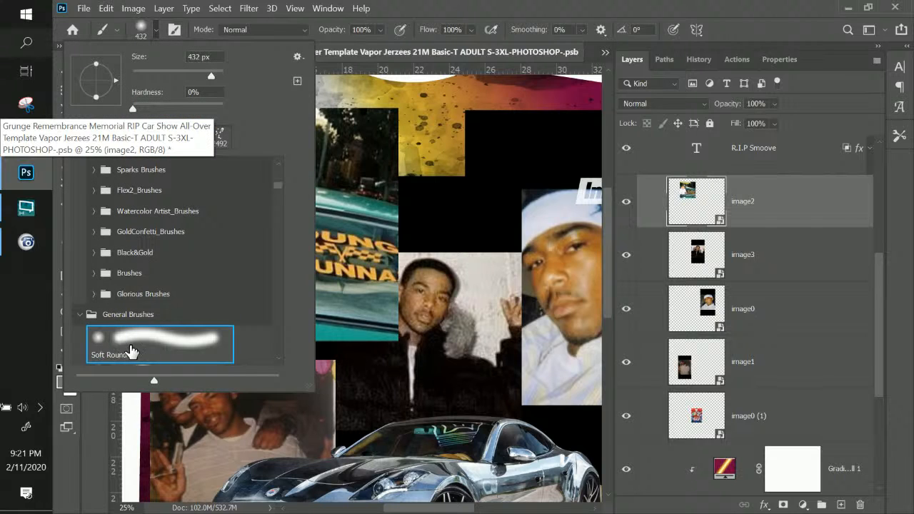
click(428, 11)
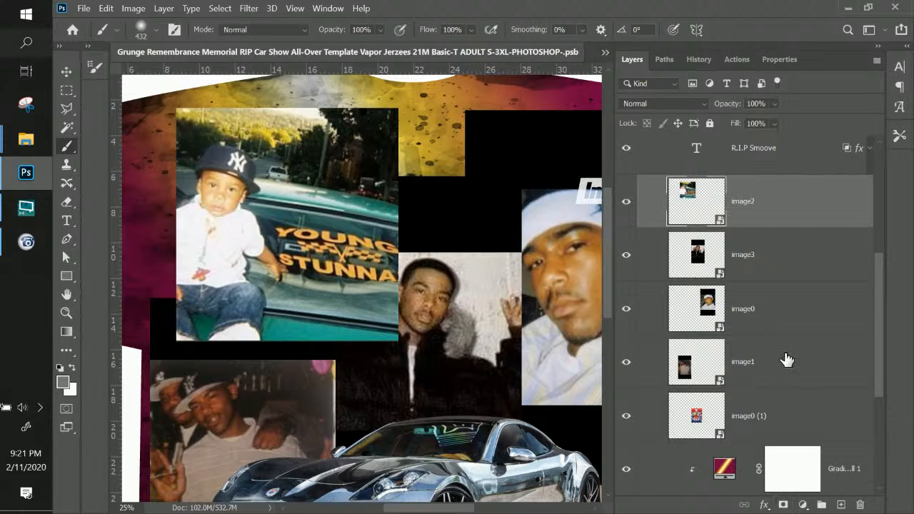
click(783, 505)
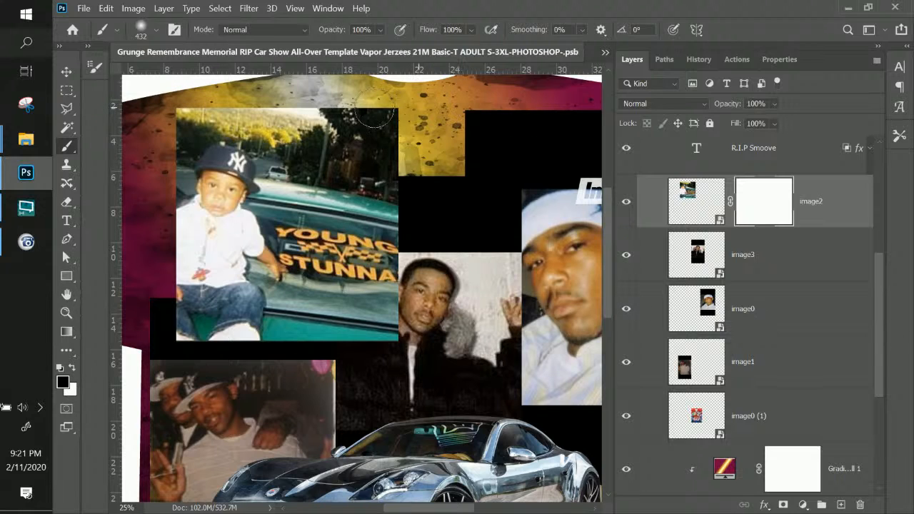
Paint black on the image2 mask to blend away the photo's top edge and the background above the child's cap and the car.
mouse_move(372, 109)
mouse_down()
mouse_move(398, 123)
mouse_move(428, 122)
mouse_move(337, 91)
mouse_move(335, 105)
mouse_move(405, 142)
mouse_move(358, 155)
mouse_move(318, 115)
mouse_move(265, 106)
mouse_move(185, 113)
mouse_move(149, 195)
mouse_up()
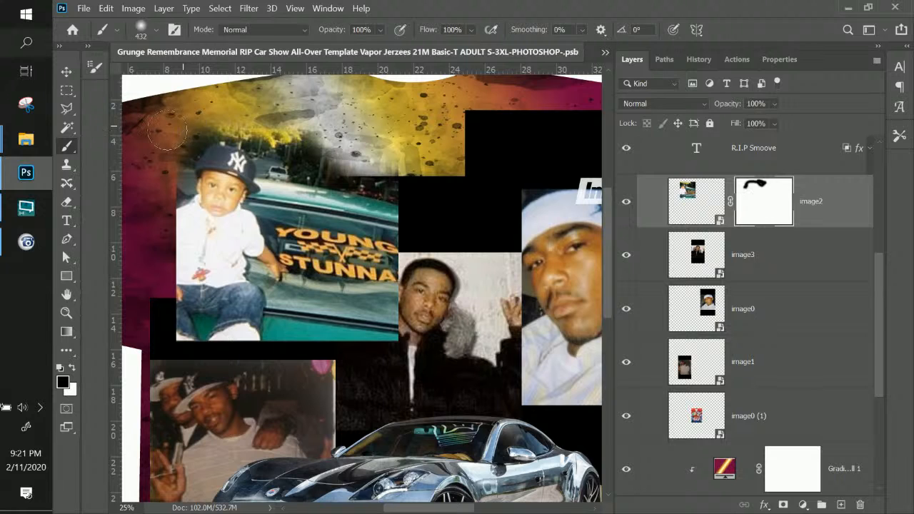
drag(167, 130, 160, 186)
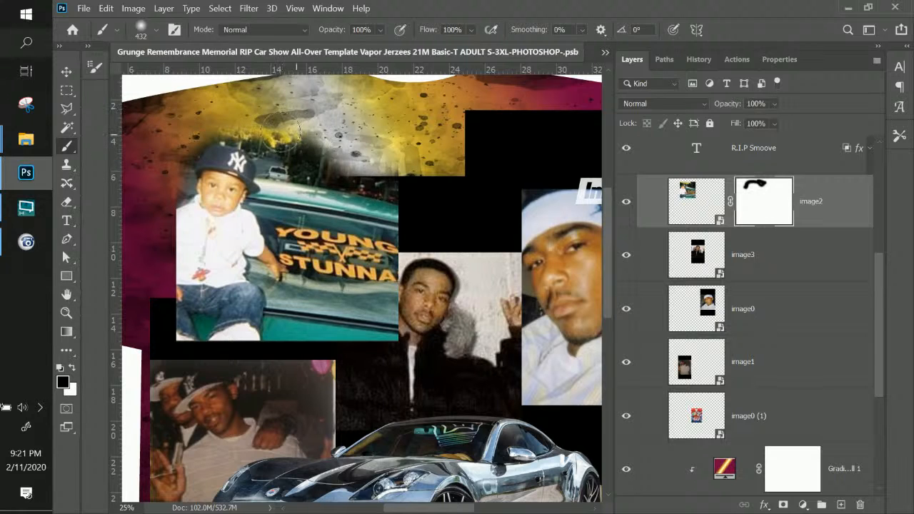
mouse_move(281, 132)
mouse_down()
mouse_move(325, 161)
mouse_move(438, 195)
mouse_up()
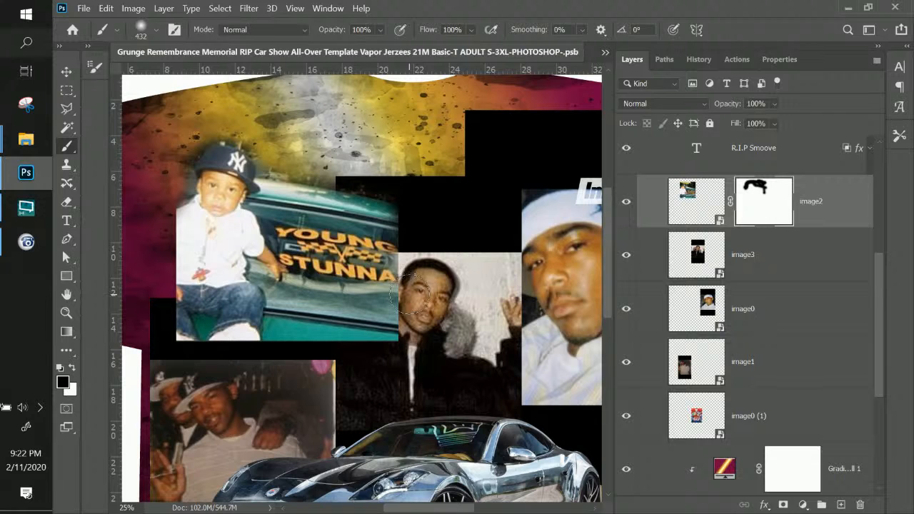
Try to fade image2's right and bottom edges with black strokes on its mask.
drag(412, 292, 407, 352)
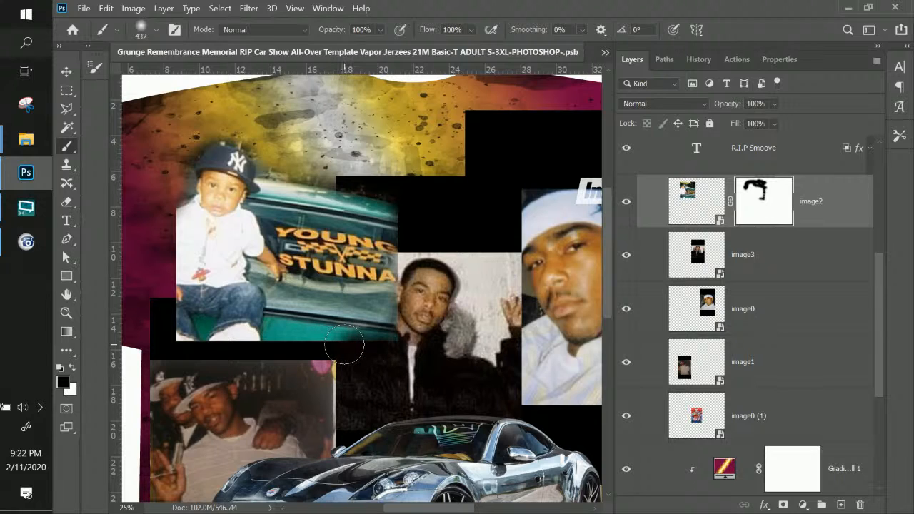
click(348, 347)
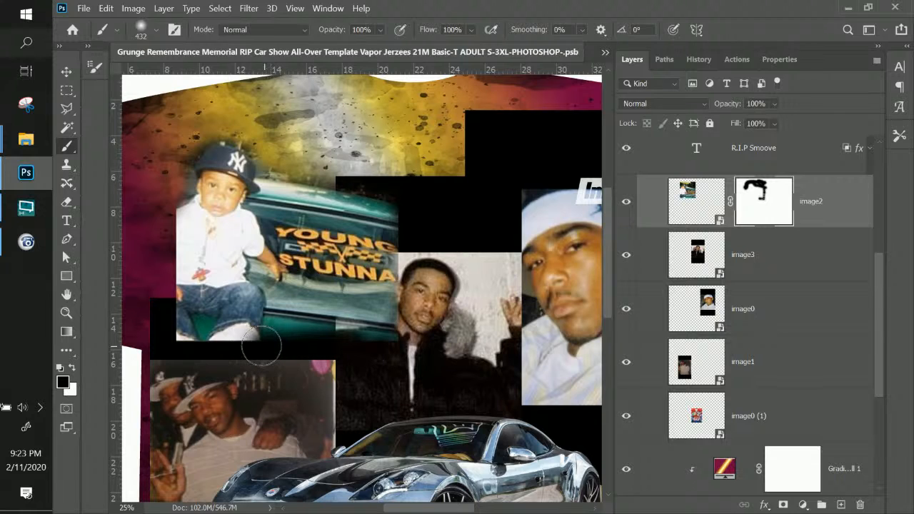
drag(261, 346, 239, 346)
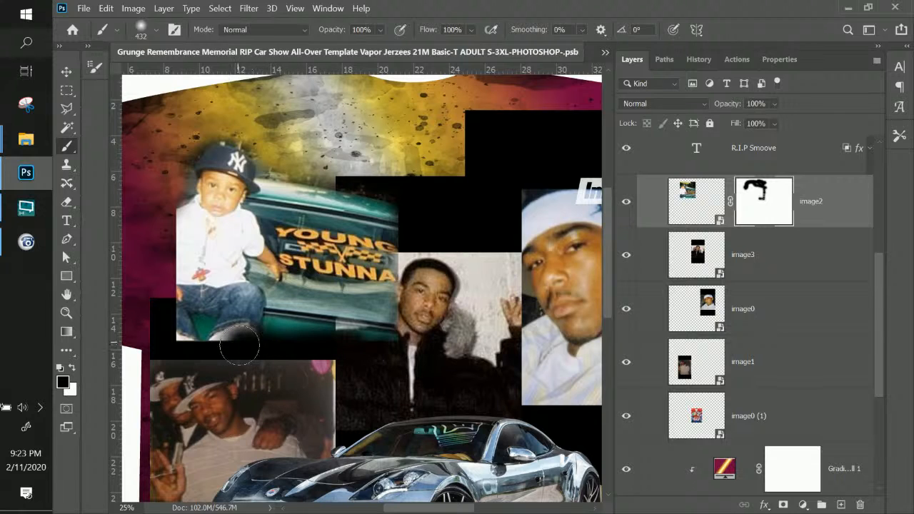
key(ctrl+plus)
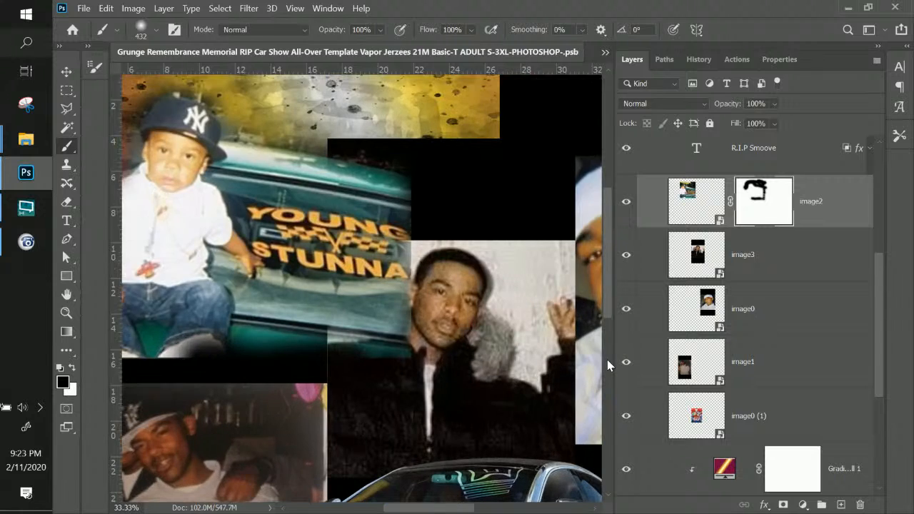
key(ctrl+plus)
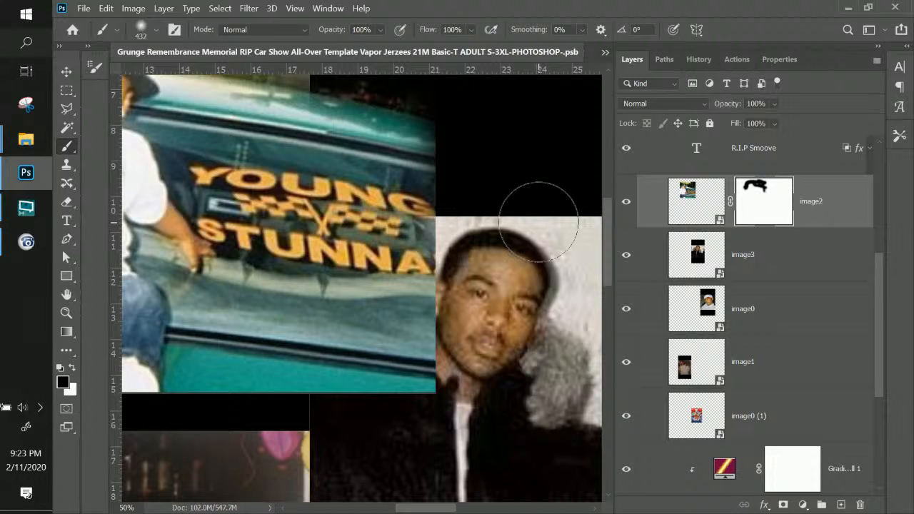
Paint black on the image2 mask along the photo's right, bottom and left edges to fade them into the surroundings.
key(ctrl+minus)
key(ctrl+minus)
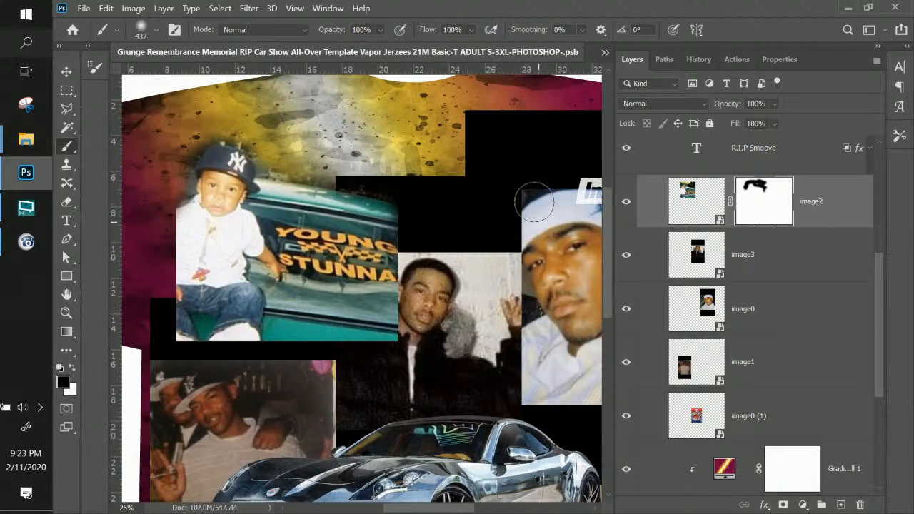
mouse_move(416, 195)
mouse_down()
mouse_move(408, 365)
mouse_move(418, 340)
mouse_move(429, 341)
mouse_move(382, 352)
mouse_move(142, 357)
mouse_move(416, 349)
mouse_move(403, 192)
mouse_move(404, 356)
mouse_move(408, 337)
mouse_move(173, 347)
mouse_up()
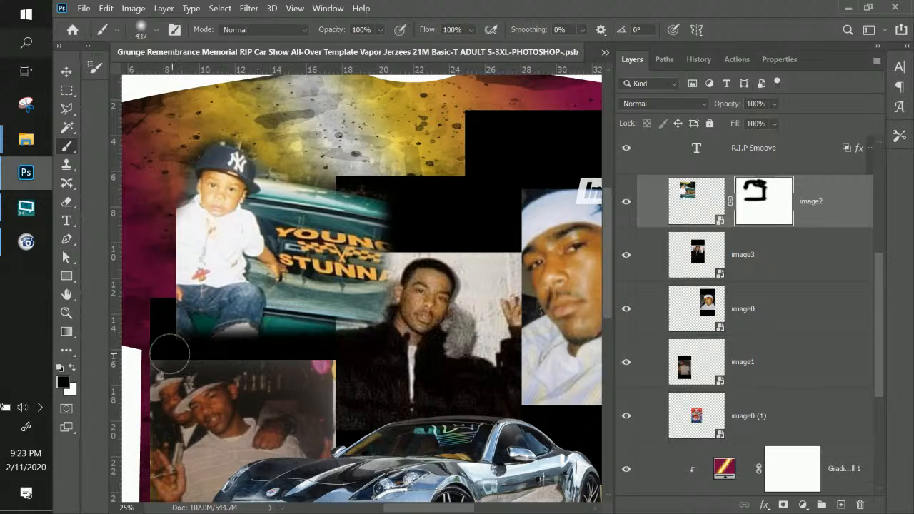
mouse_move(160, 219)
mouse_down()
mouse_move(165, 342)
mouse_move(174, 261)
mouse_move(171, 105)
mouse_up()
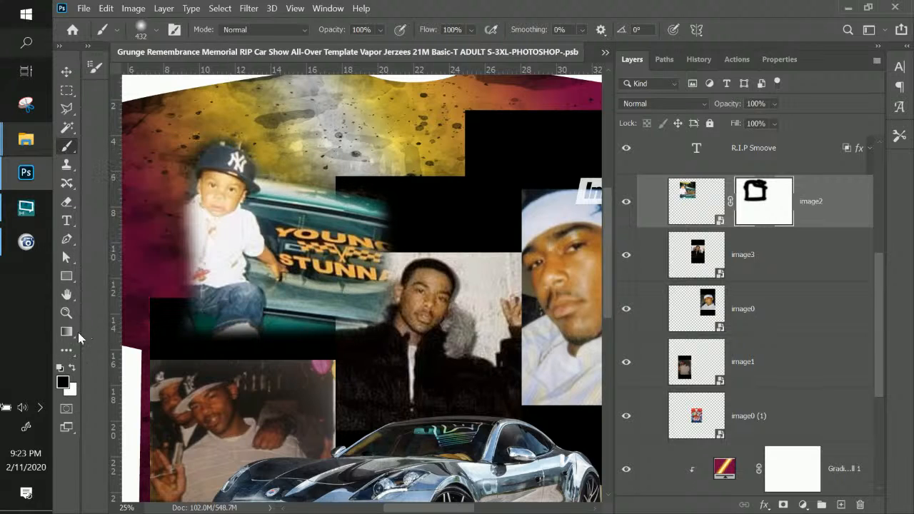
Switch the paint color to white and set the brush to 193 px with 57% hardness for the image2 mask.
click(72, 369)
key(ctrl+plus)
key(ctrl+plus)
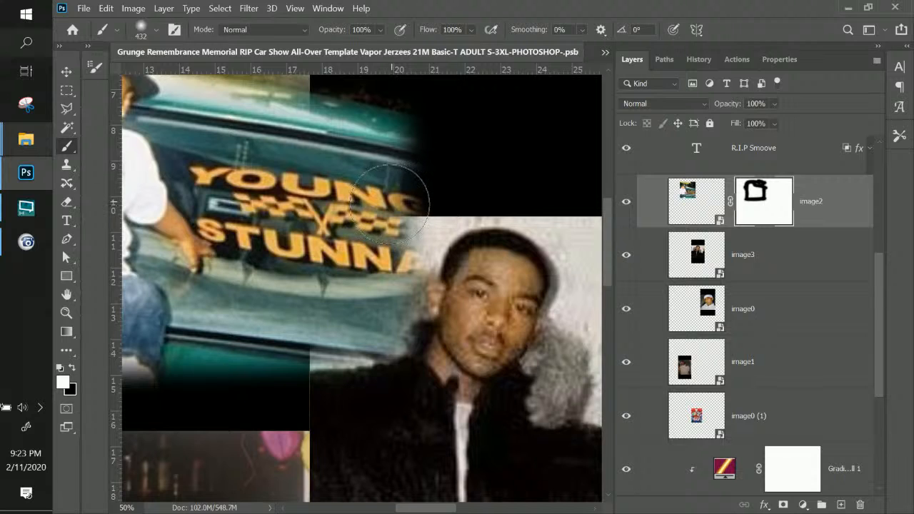
click(155, 32)
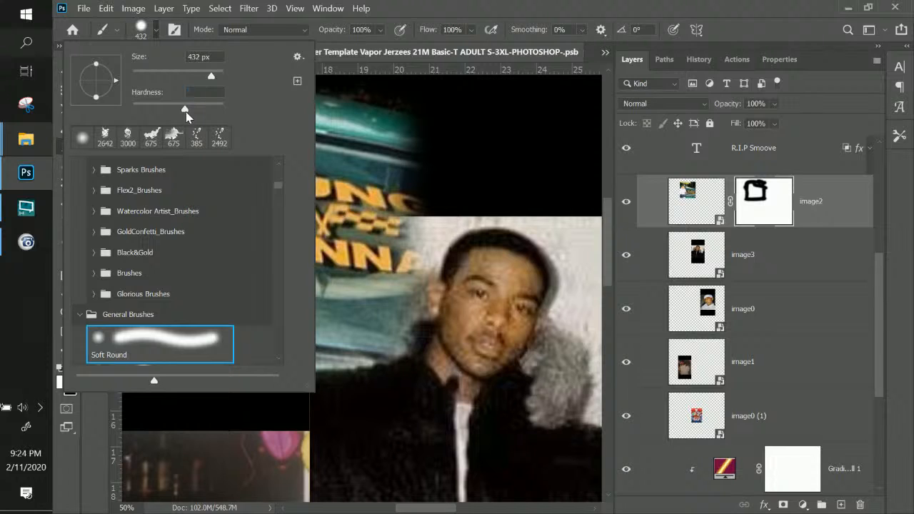
click(426, 14)
right_click(406, 219)
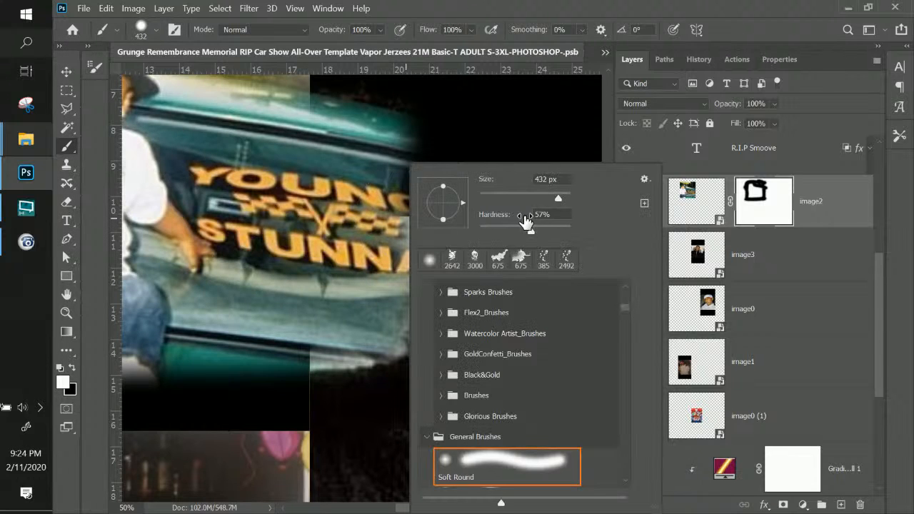
drag(549, 200, 546, 201)
click(742, 203)
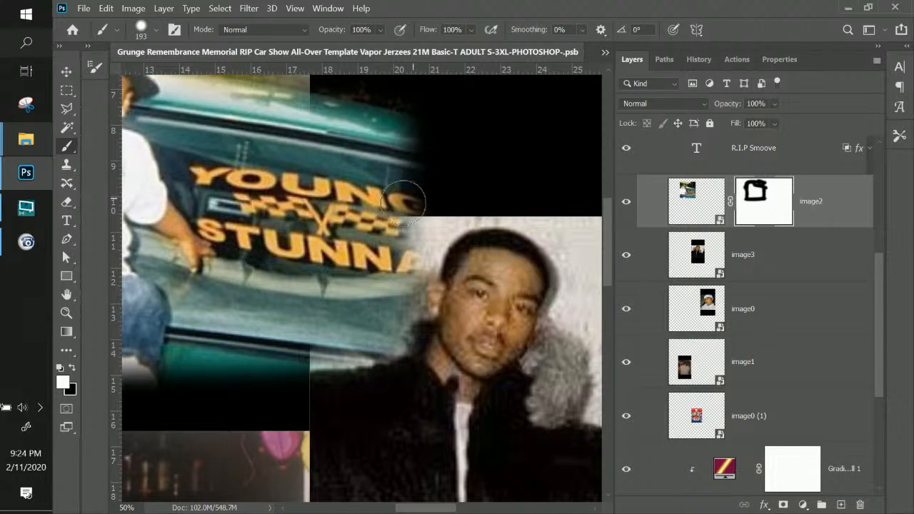
Paint white on the image2 mask to restore the ends of the YOUNG STUNNA lettering on the car window.
mouse_move(402, 203)
mouse_down()
mouse_move(411, 203)
mouse_move(378, 261)
mouse_move(396, 254)
mouse_move(414, 259)
mouse_move(409, 267)
mouse_up()
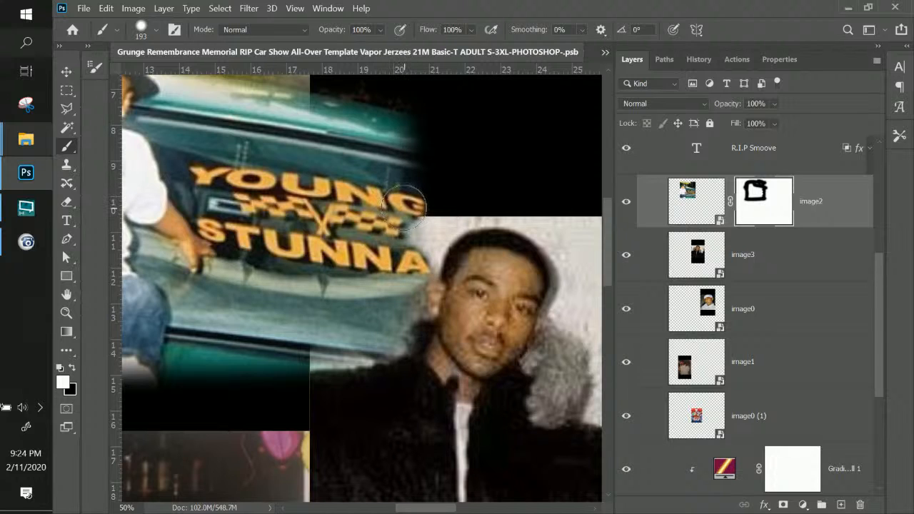
drag(414, 202, 410, 217)
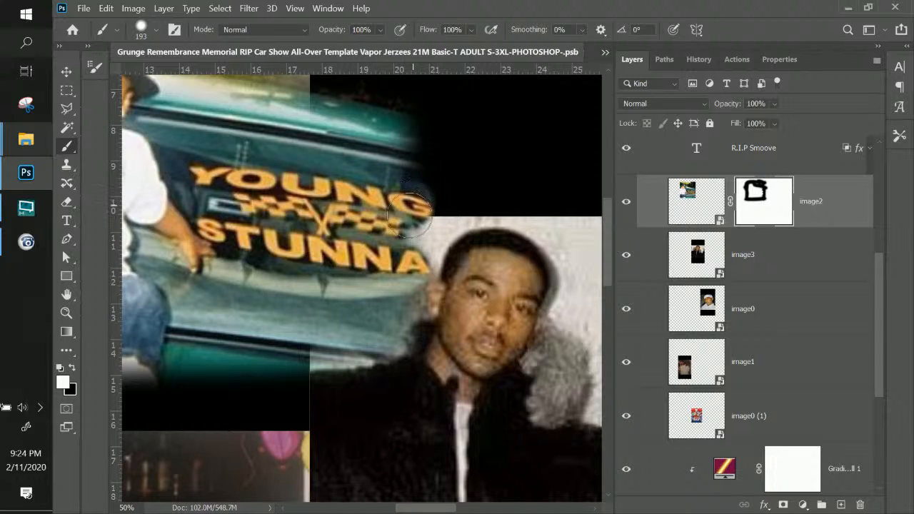
drag(411, 256, 407, 267)
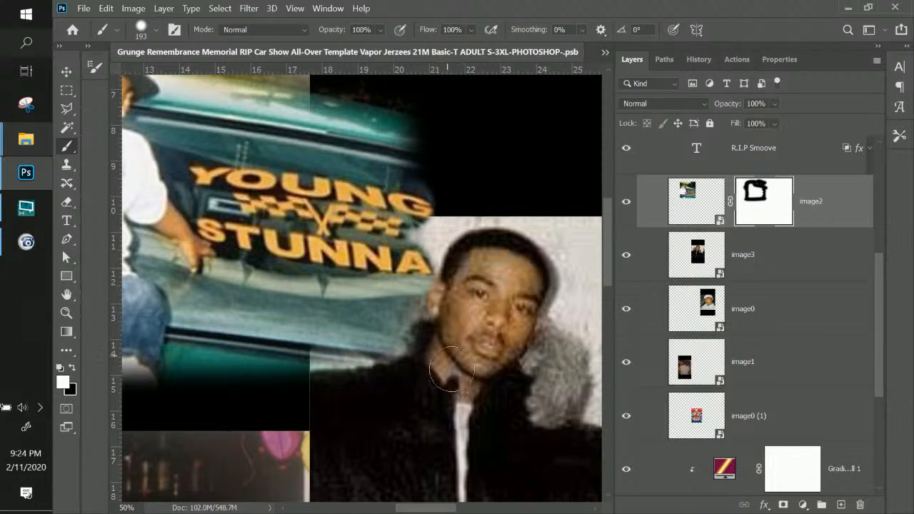
drag(429, 314, 583, 297)
drag(551, 361, 547, 432)
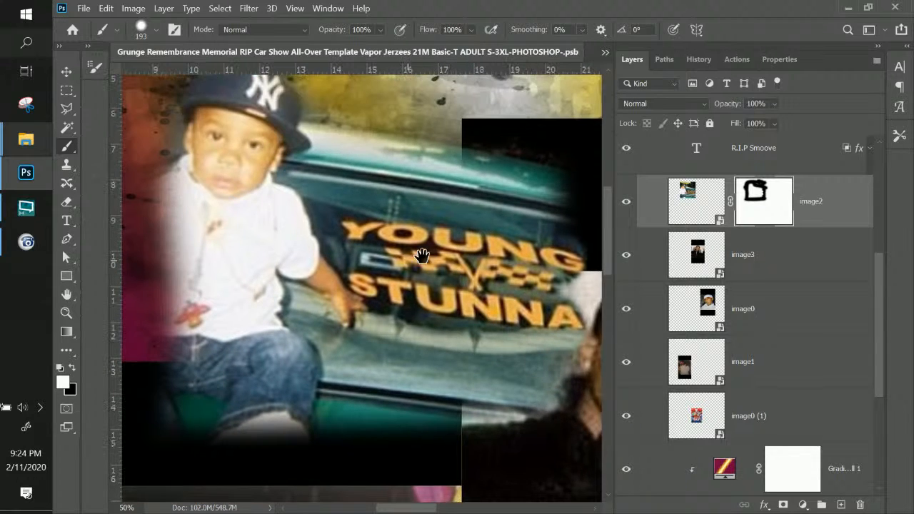
Soften the 193 px brush to 11% hardness and switch the paint color to black.
mouse_move(404, 261)
mouse_down()
mouse_move(426, 339)
mouse_move(320, 269)
mouse_move(292, 205)
mouse_up()
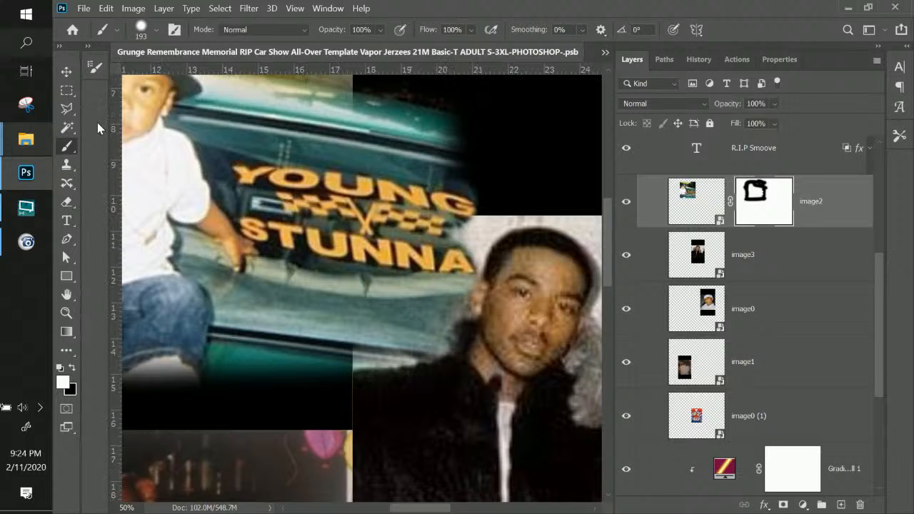
click(143, 33)
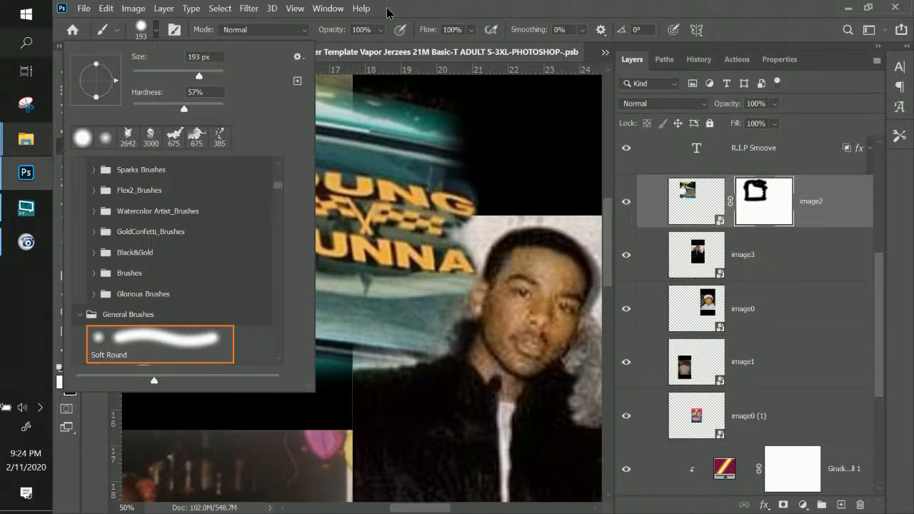
click(386, 13)
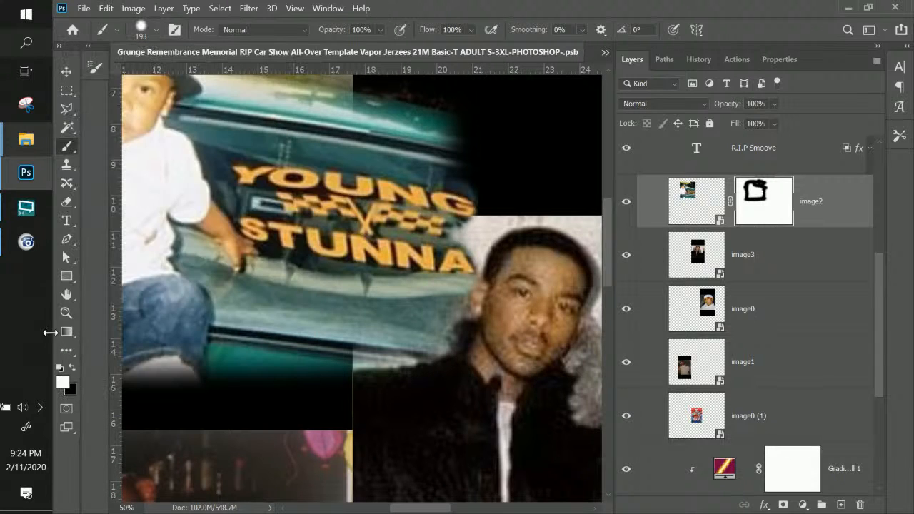
click(156, 29)
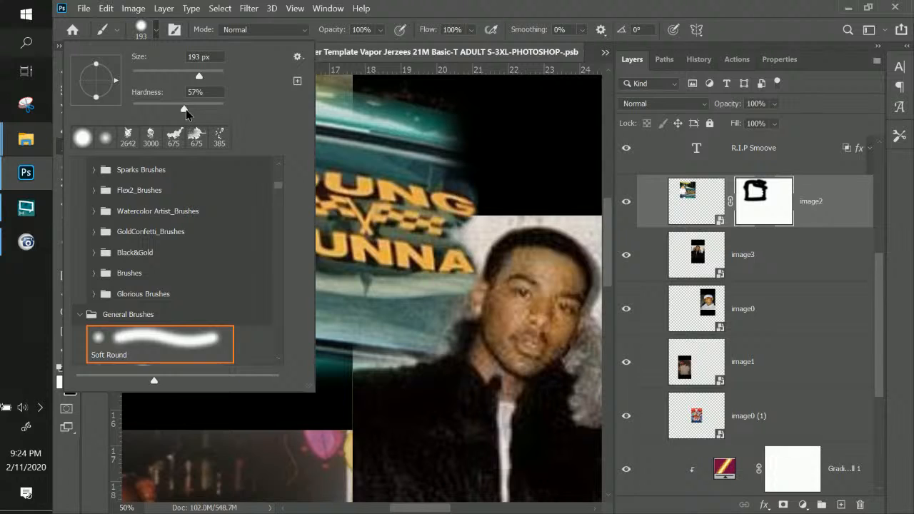
drag(185, 109, 143, 106)
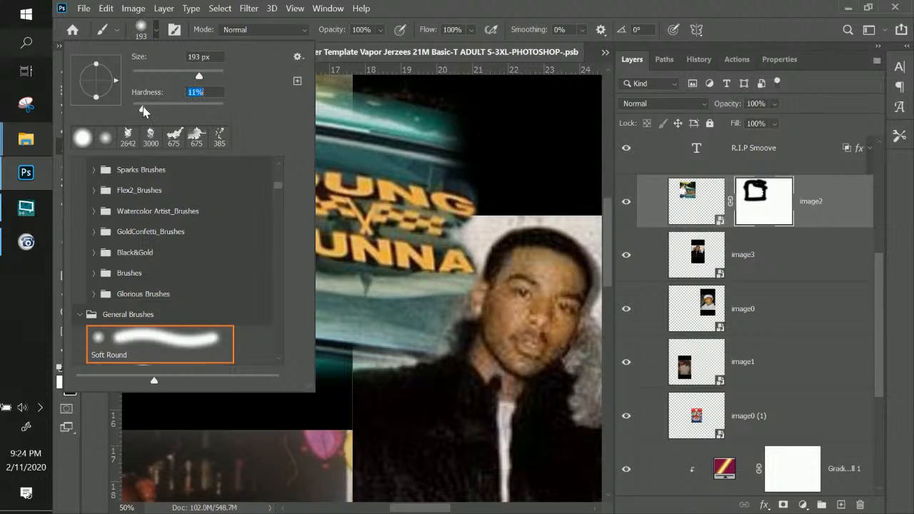
click(398, 8)
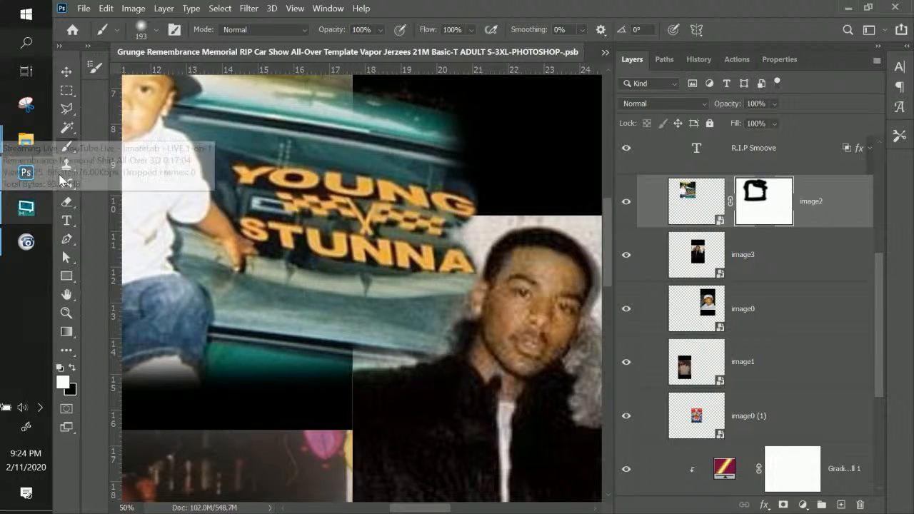
click(72, 367)
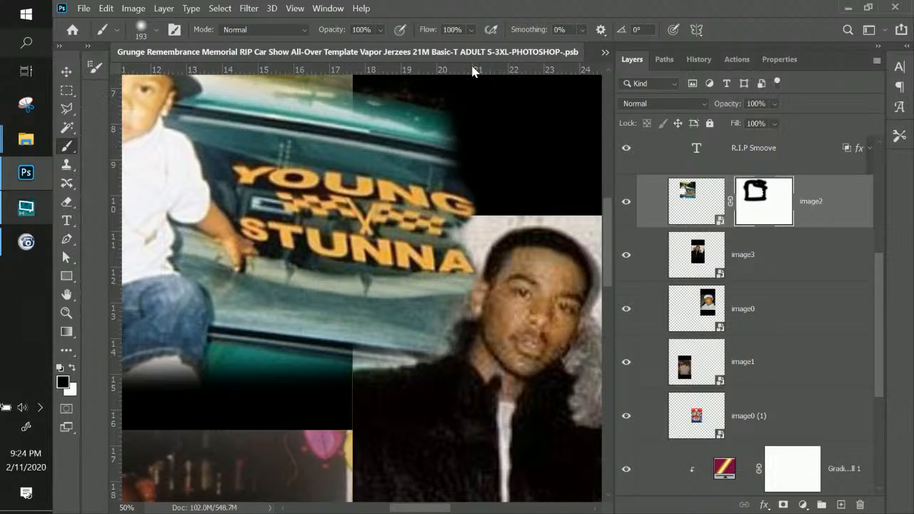
Move the masked image2 photo up and left so it overlaps the shirt's left sleeve and shoulder.
key(ctrl+minus)
key(ctrl+minus)
key(ctrl+minus)
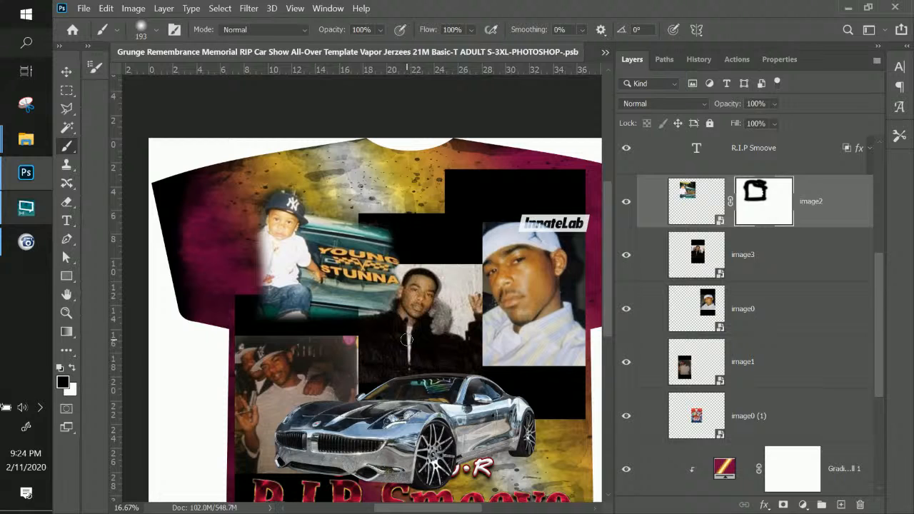
click(66, 72)
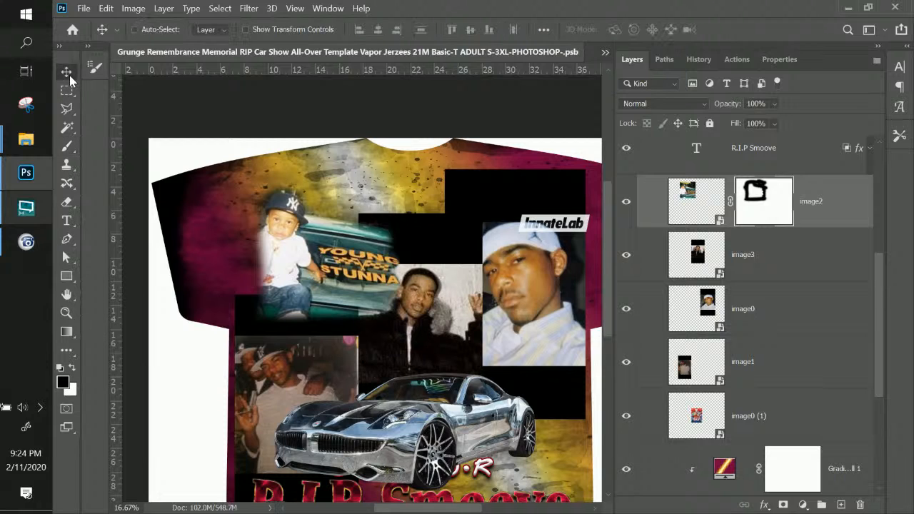
scroll(276, 233, down, 2)
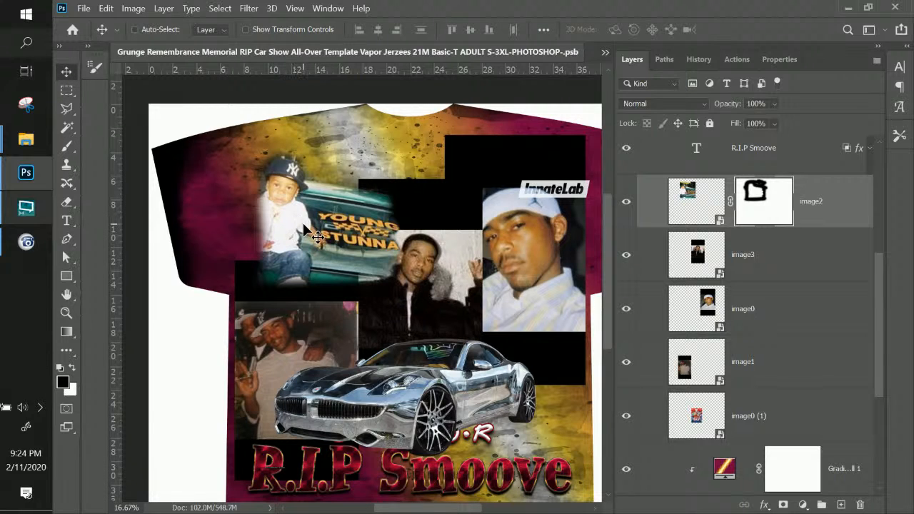
right_click(303, 225)
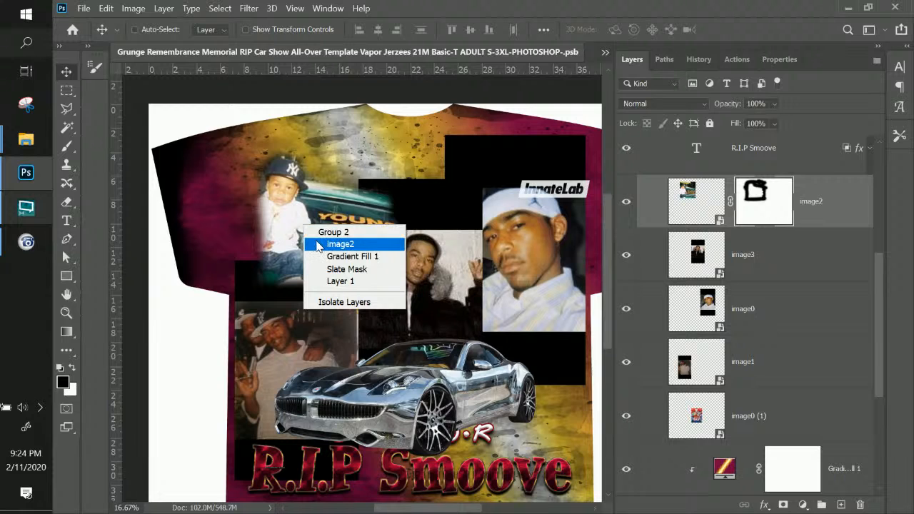
click(340, 244)
drag(327, 241, 257, 205)
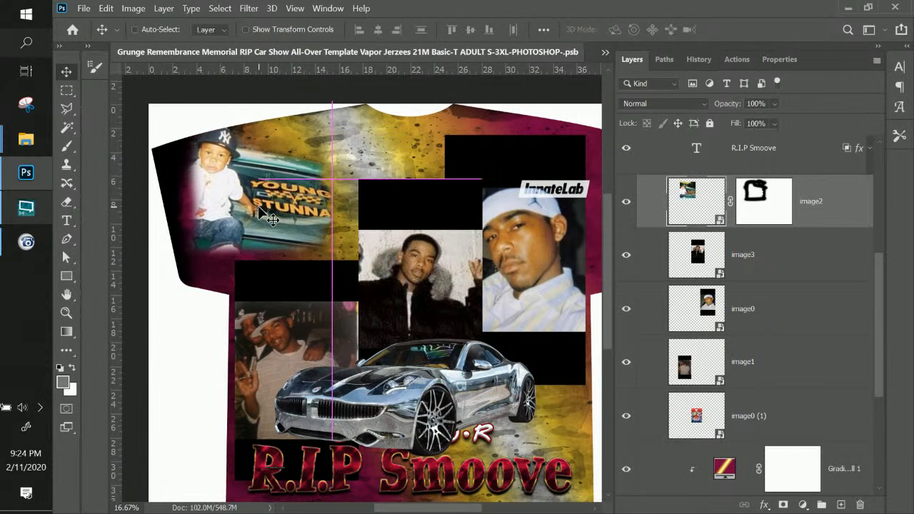
Move the image3 photo up and left so it meets the right edge of image2 below the collar.
right_click(442, 281)
click(478, 300)
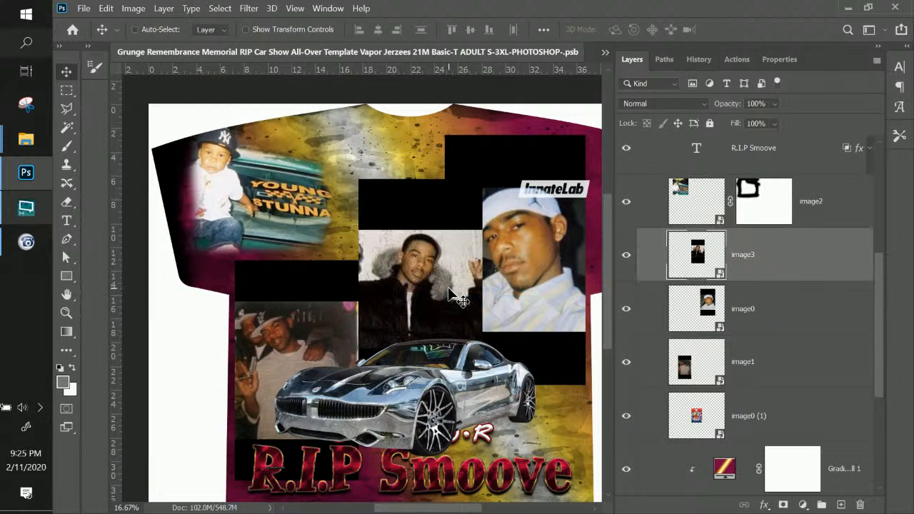
drag(429, 264, 405, 236)
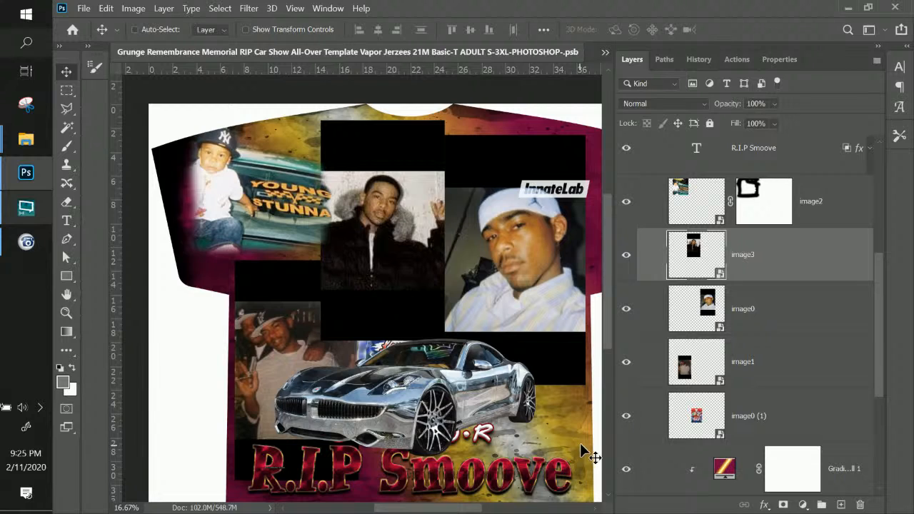
Add a layer mask to image3 and set up the Gradient tool with the black-to-transparent preset.
click(783, 504)
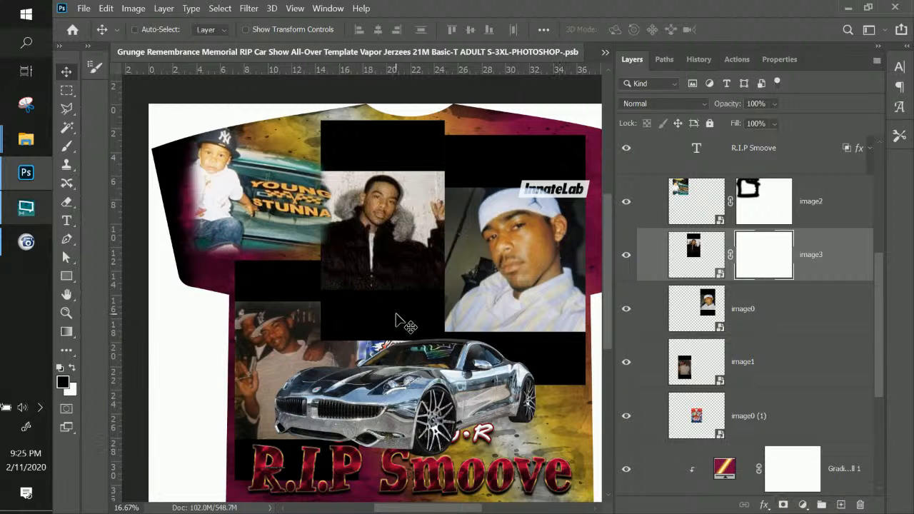
scroll(403, 267, up, 2)
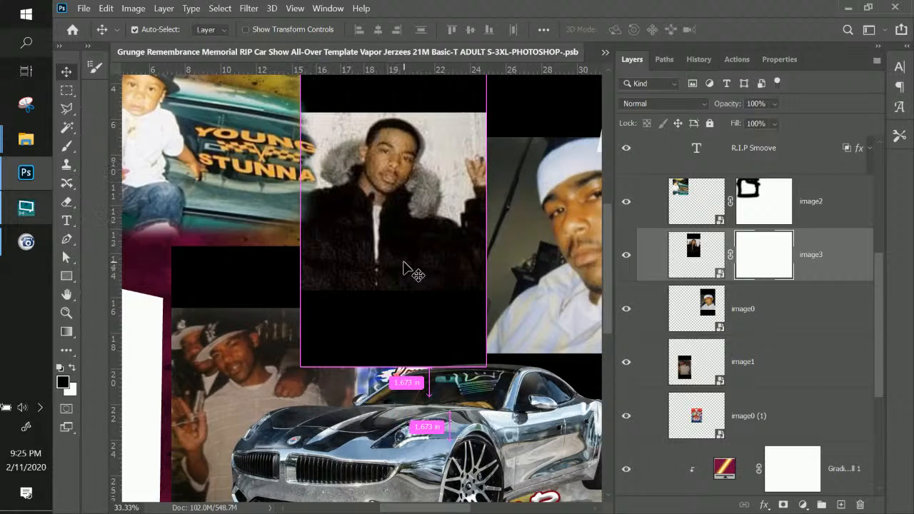
scroll(402, 295, up, 3)
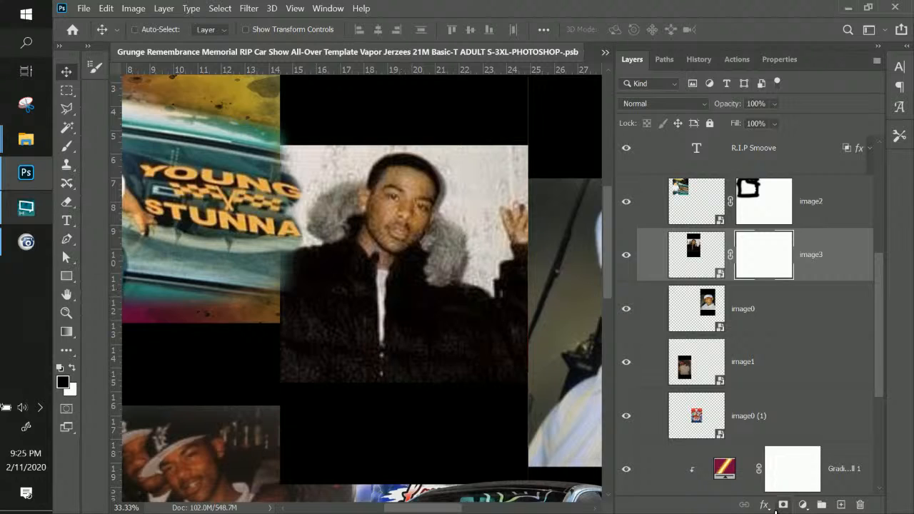
click(66, 332)
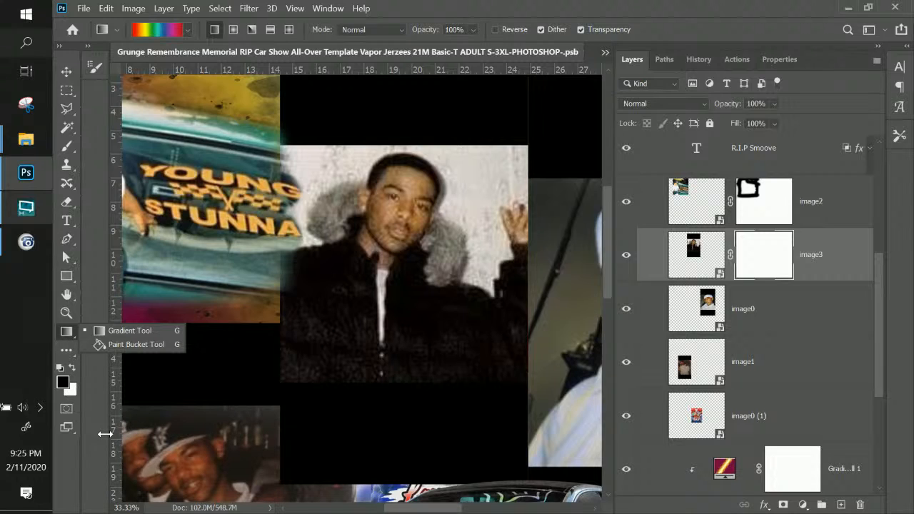
click(187, 34)
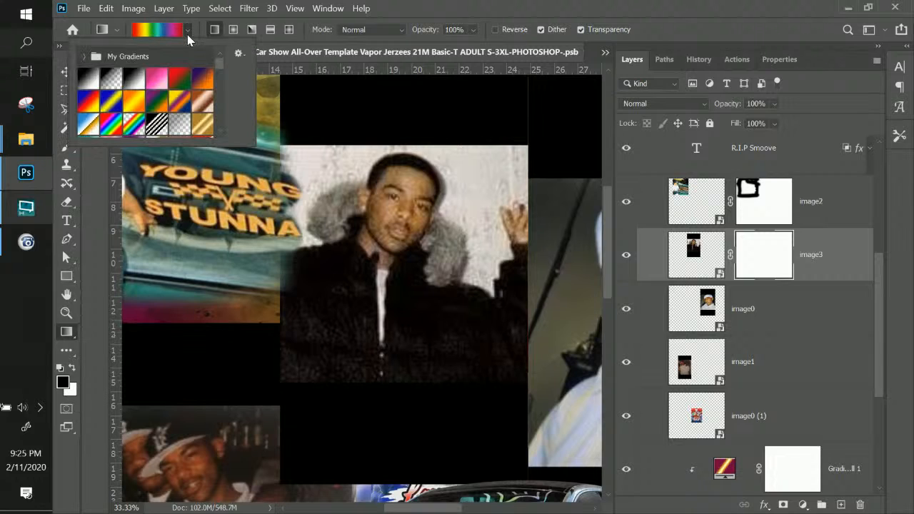
click(113, 88)
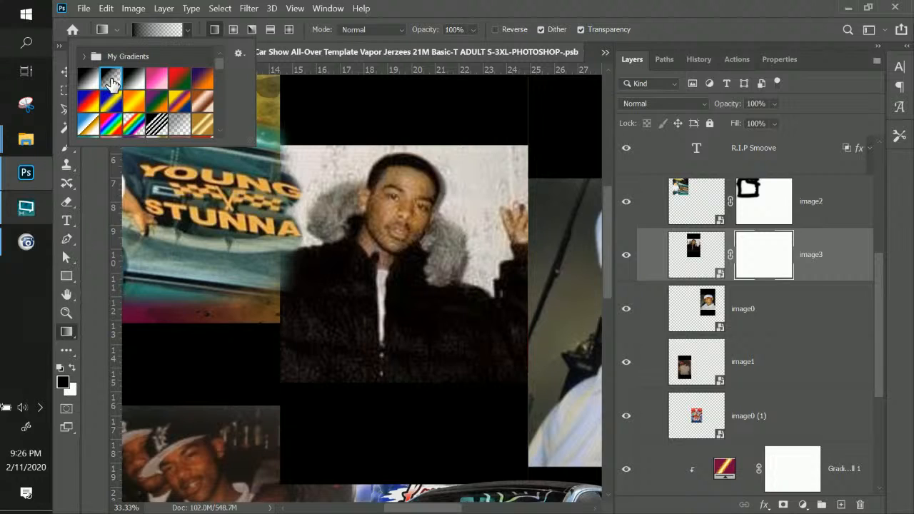
Try to fade the lower part of image3 with linear gradients on its mask.
drag(404, 412, 402, 448)
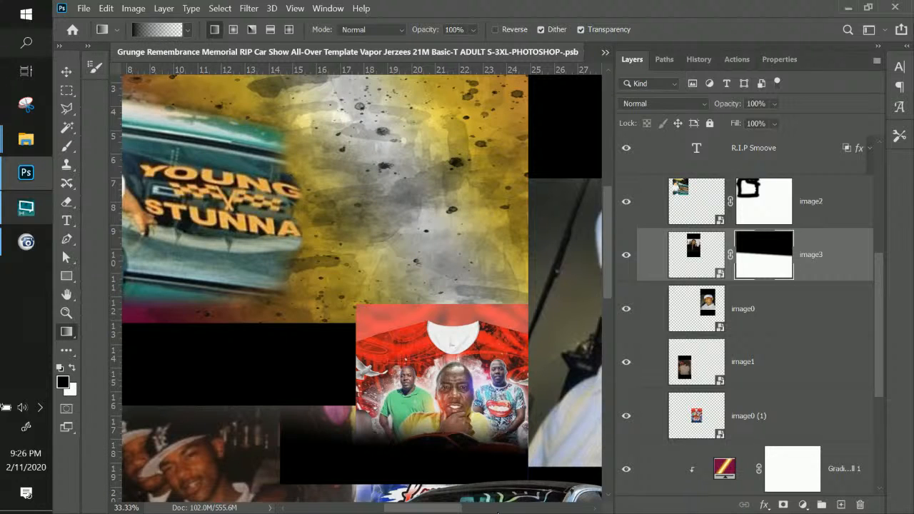
key(ctrl+z)
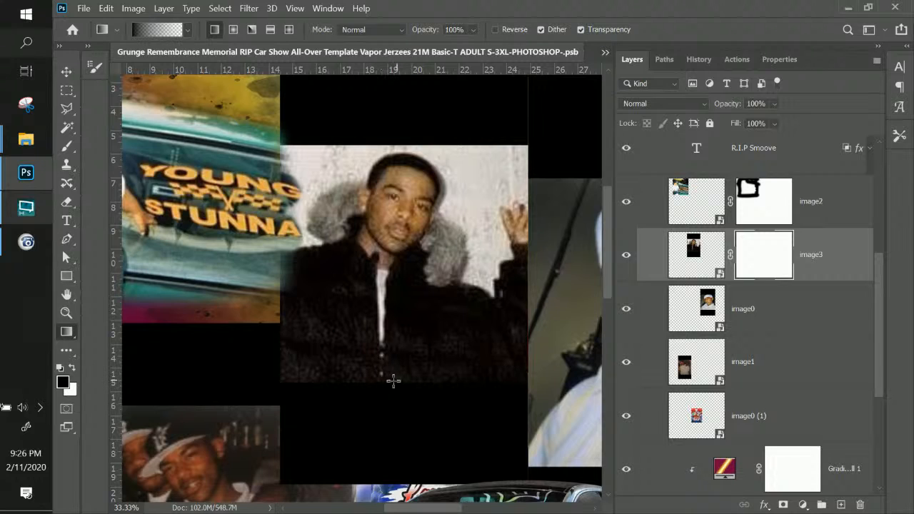
drag(385, 379, 385, 317)
drag(385, 317, 384, 298)
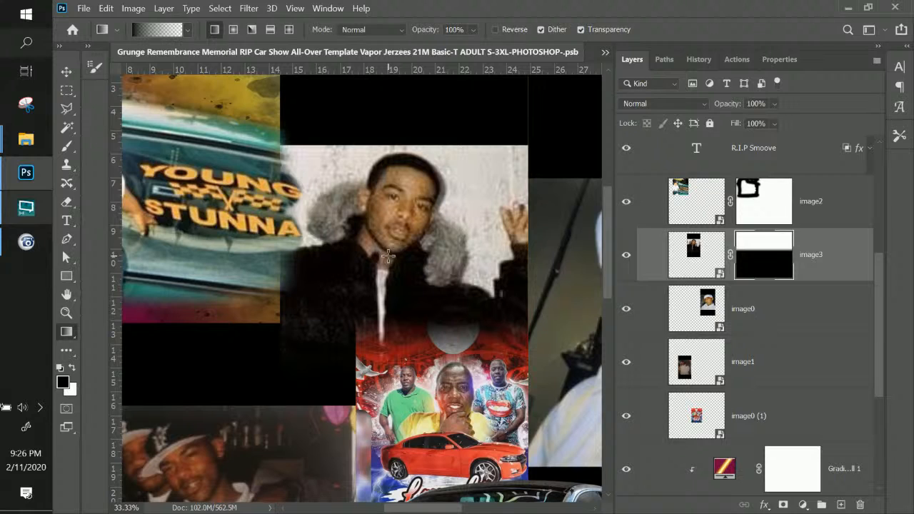
key(ctrl+z)
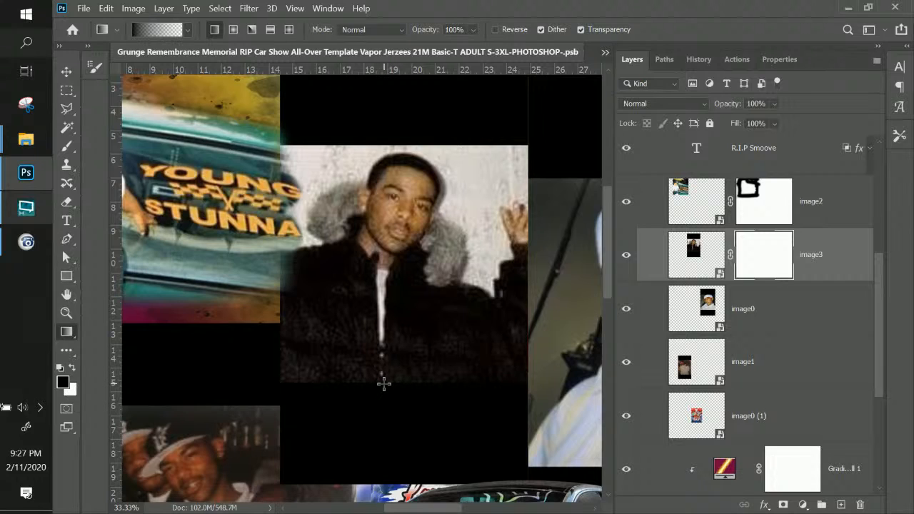
Apply a black-to-transparent linear gradient on the image3 mask, from the jacket's bottom edge up to the chest.
drag(383, 383, 383, 295)
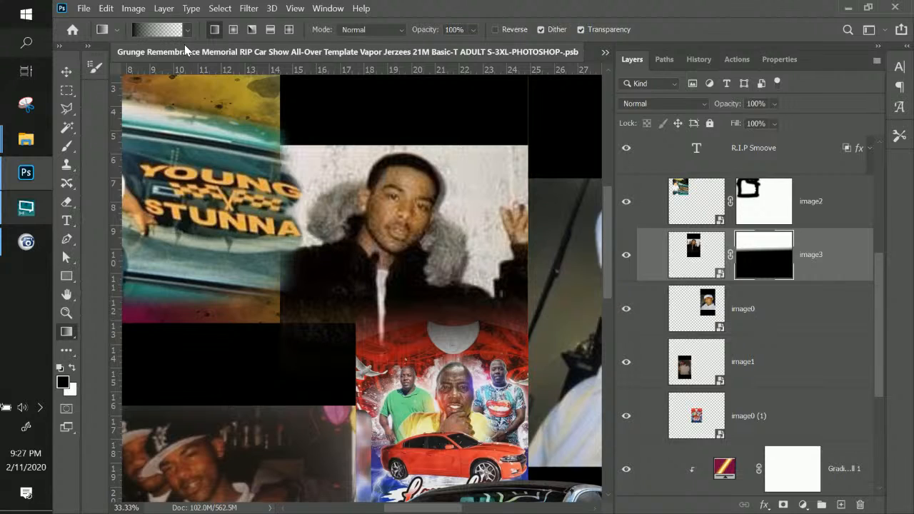
Set the soft round brush to 432 px with 0% hardness for the image3 mask.
click(63, 147)
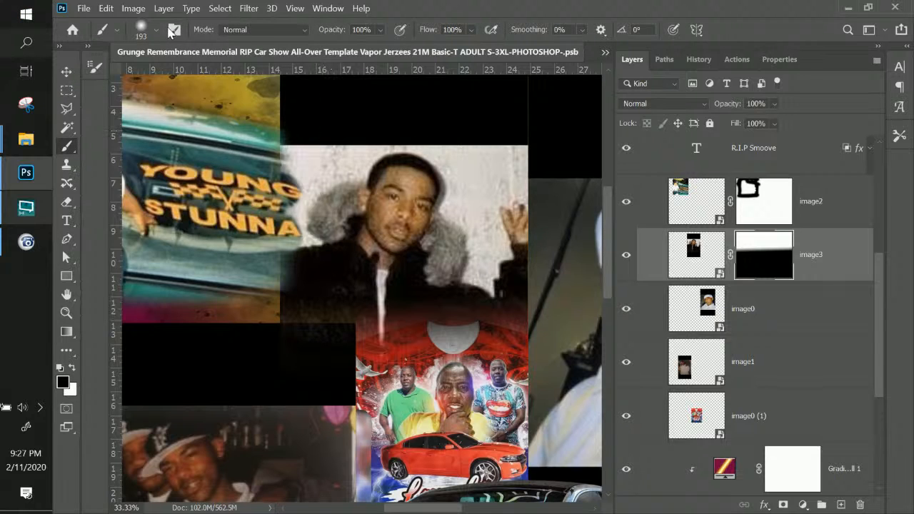
click(153, 30)
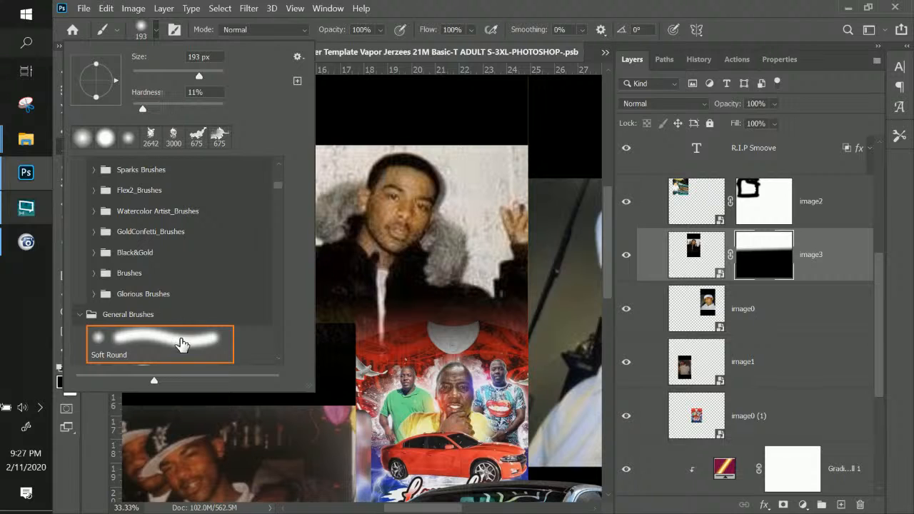
drag(142, 109, 125, 107)
click(431, 3)
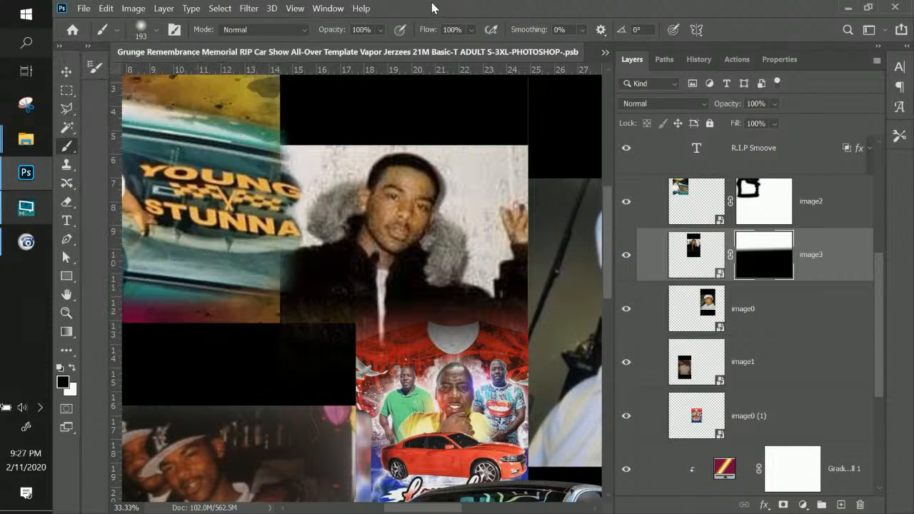
right_click(501, 140)
drag(649, 178, 652, 178)
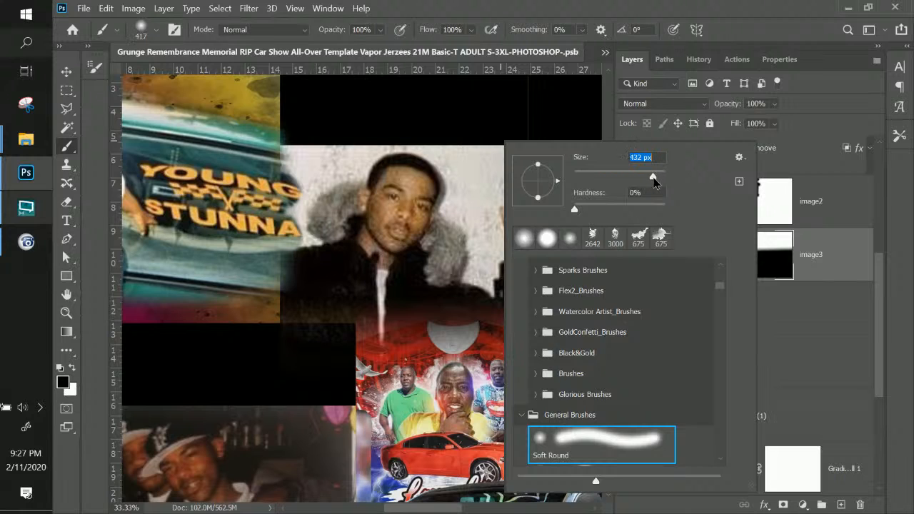
Paint black on the image3 mask along the photo's left and top edges and around the man's head to blend out the background.
mouse_move(460, 119)
mouse_down()
mouse_move(532, 137)
mouse_move(486, 137)
mouse_up()
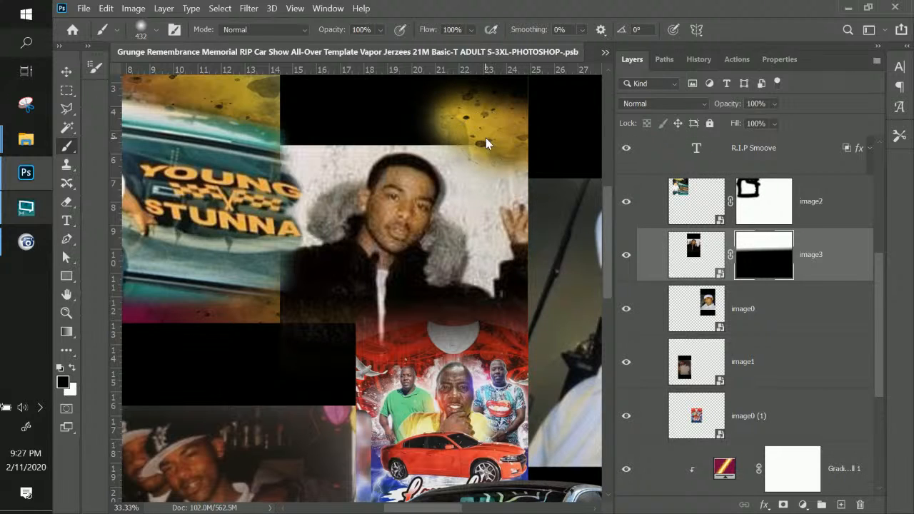
key(ctrl+z)
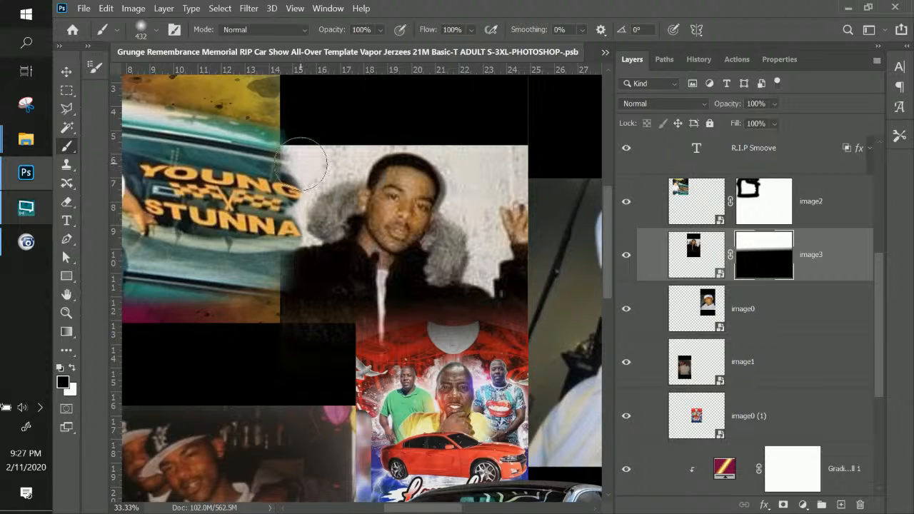
scroll(300, 157, up, 3)
mouse_move(522, 204)
mouse_down()
mouse_move(461, 192)
mouse_move(401, 153)
mouse_move(490, 158)
mouse_move(520, 120)
mouse_move(528, 192)
mouse_move(419, 120)
mouse_move(469, 122)
mouse_move(350, 132)
mouse_move(343, 122)
mouse_move(343, 142)
mouse_move(302, 160)
mouse_move(269, 207)
mouse_move(270, 219)
mouse_move(295, 187)
mouse_move(255, 292)
mouse_move(255, 409)
mouse_move(262, 340)
mouse_move(260, 315)
mouse_move(253, 439)
mouse_move(256, 376)
mouse_move(266, 438)
mouse_up()
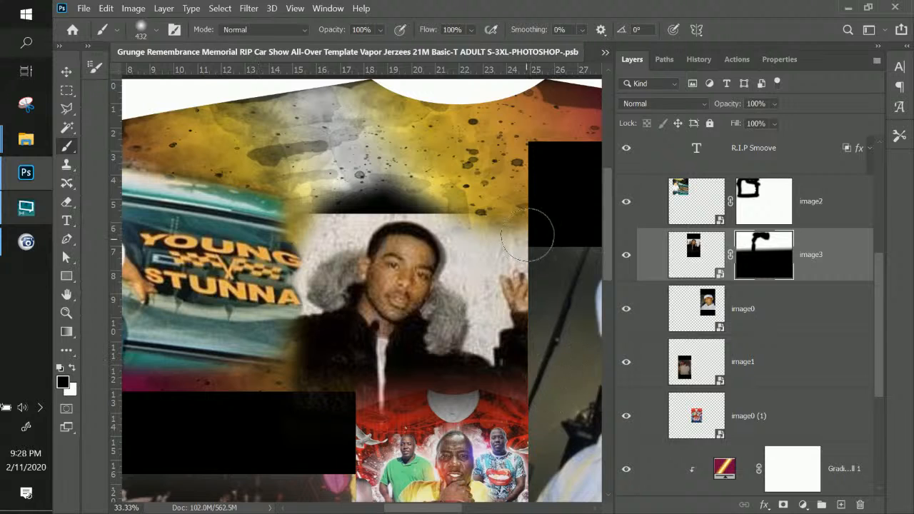
mouse_move(538, 249)
mouse_down()
mouse_move(414, 187)
mouse_move(342, 205)
mouse_move(258, 250)
mouse_move(328, 200)
mouse_move(275, 267)
mouse_move(274, 326)
mouse_move(289, 229)
mouse_move(309, 210)
mouse_move(392, 185)
mouse_move(474, 188)
mouse_up()
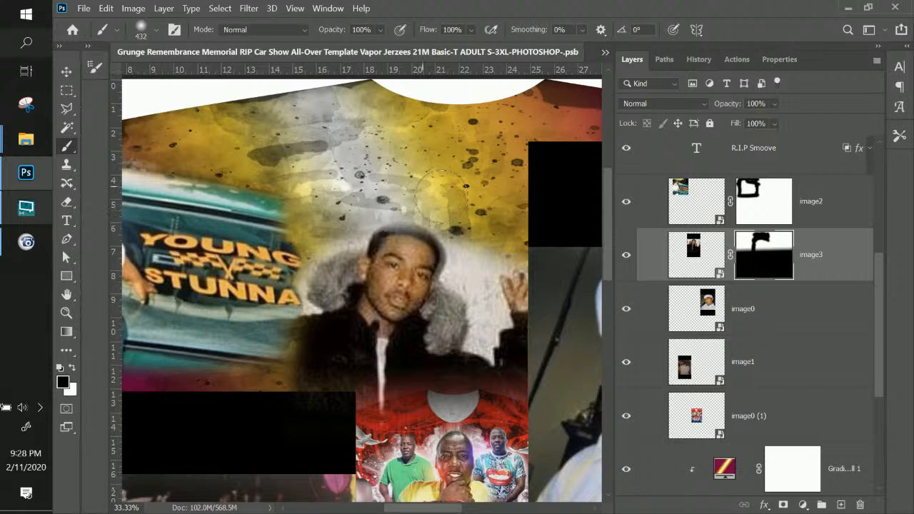
mouse_move(481, 255)
mouse_down()
mouse_move(486, 315)
mouse_move(476, 346)
mouse_move(480, 338)
mouse_move(377, 286)
mouse_up()
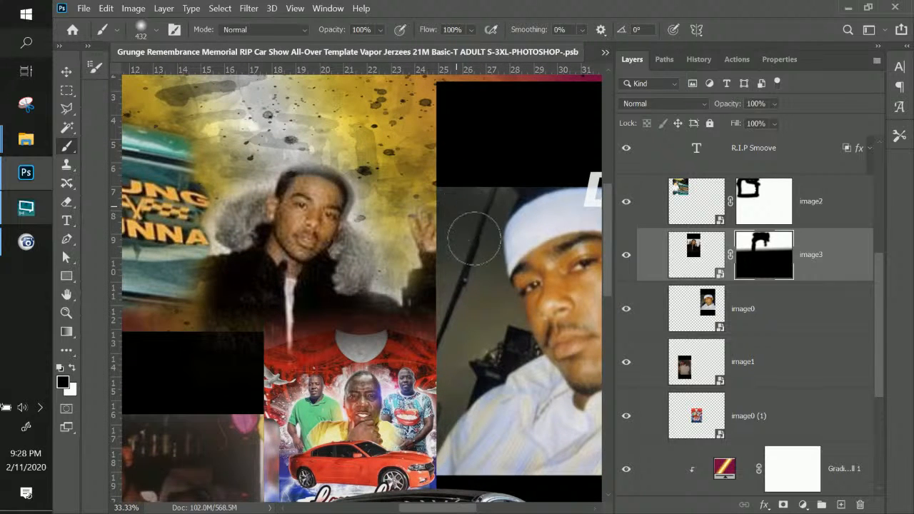
click(819, 255)
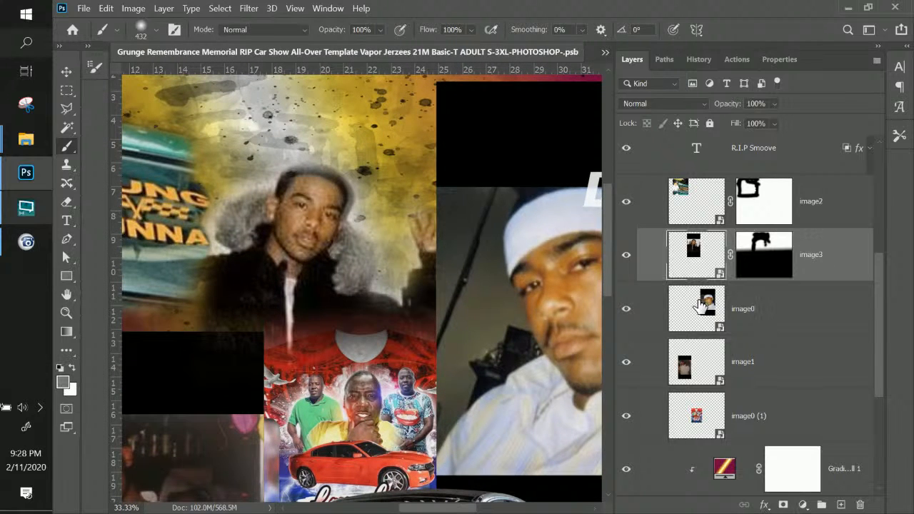
Set the soft round brush's hardness to 50%.
click(625, 311)
click(626, 311)
click(150, 34)
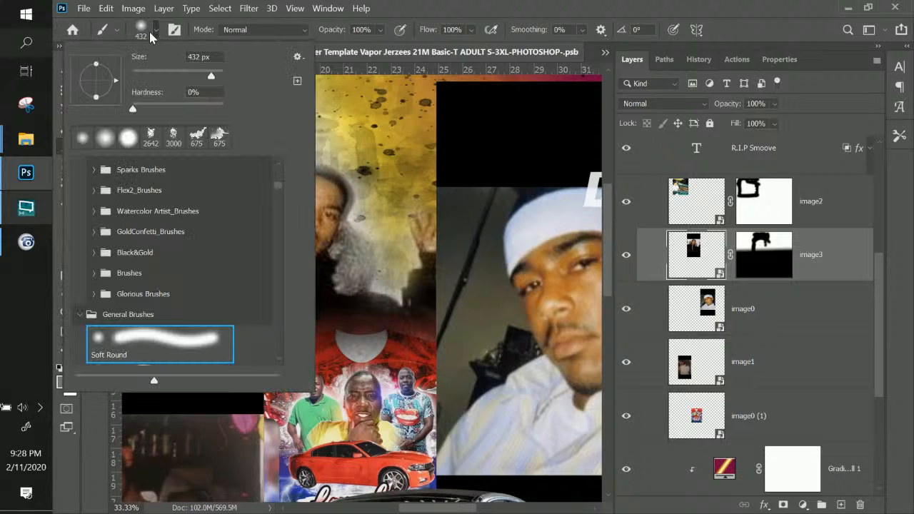
drag(142, 106, 179, 117)
click(390, 8)
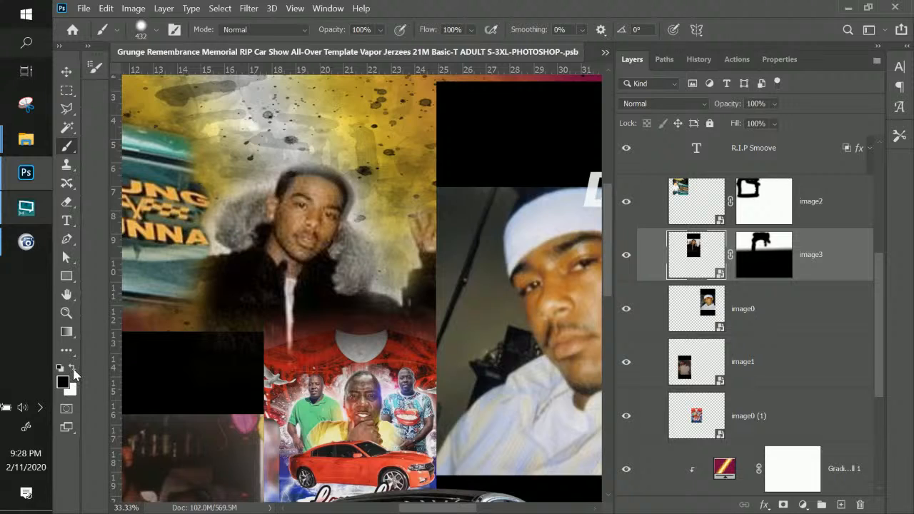
Paint white on the image3 mask over the top of the man's head to restore his hair.
click(73, 369)
click(763, 255)
key(x)
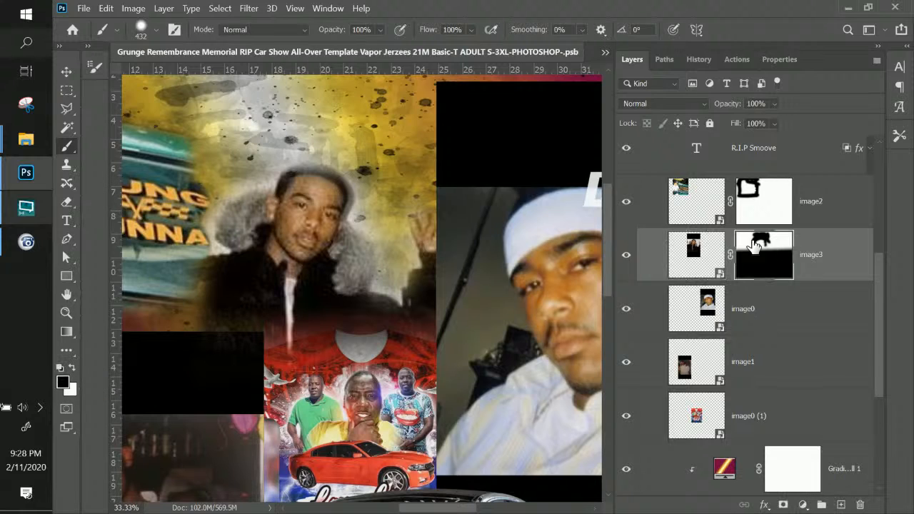
click(311, 192)
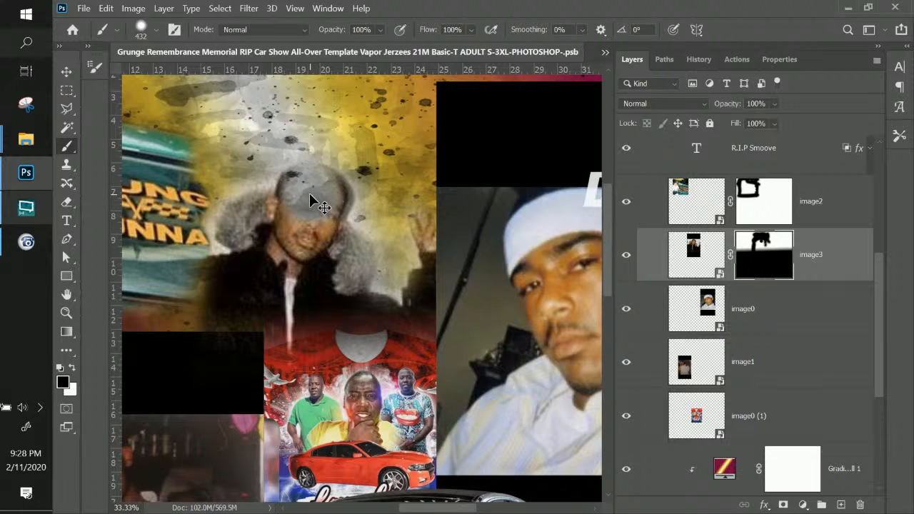
key(ctrl+z)
click(72, 368)
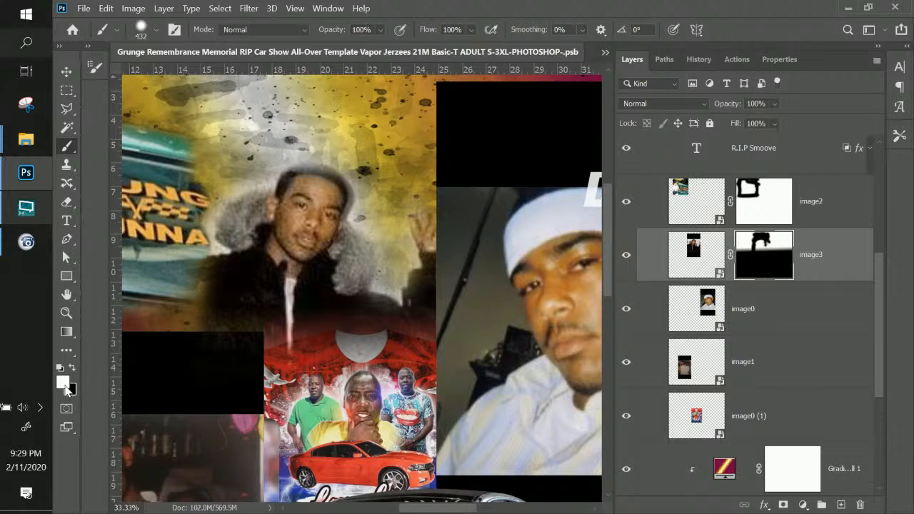
click(314, 194)
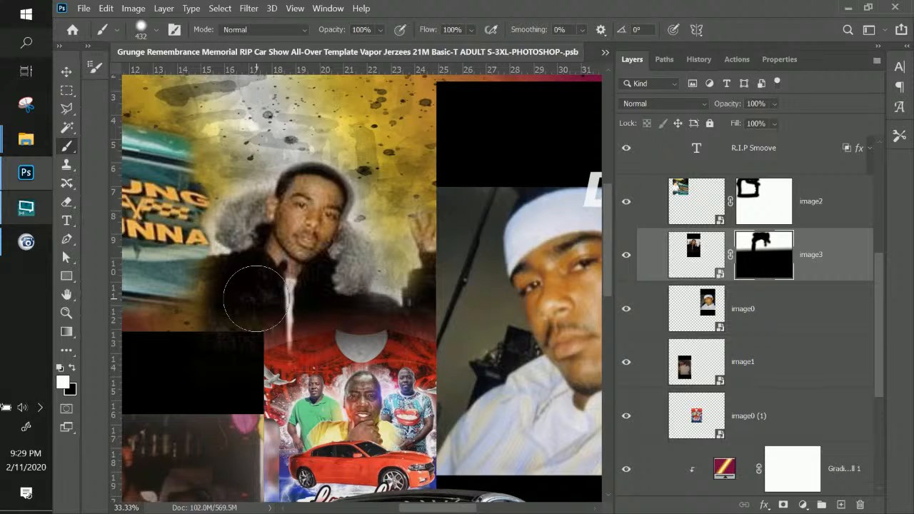
Move the InnateLab text label off the headband photo and onto the shirt's right-hand sleeve.
scroll(255, 300, down, 3)
key(ctrl+minus)
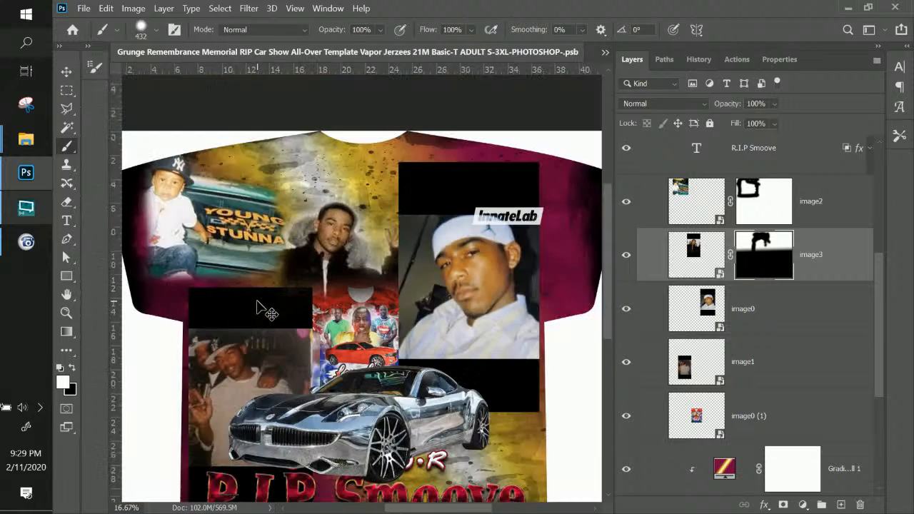
key(ctrl+minus)
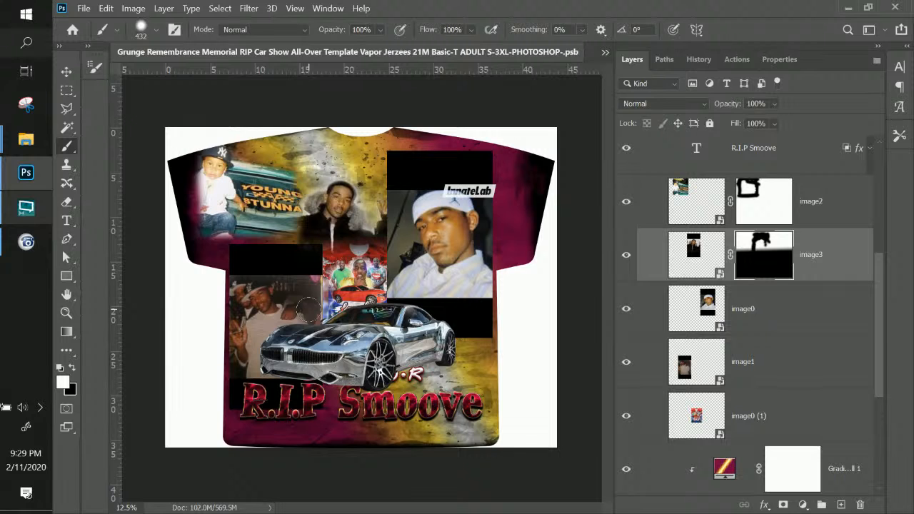
click(66, 71)
key(ctrl+plus)
key(ctrl+plus)
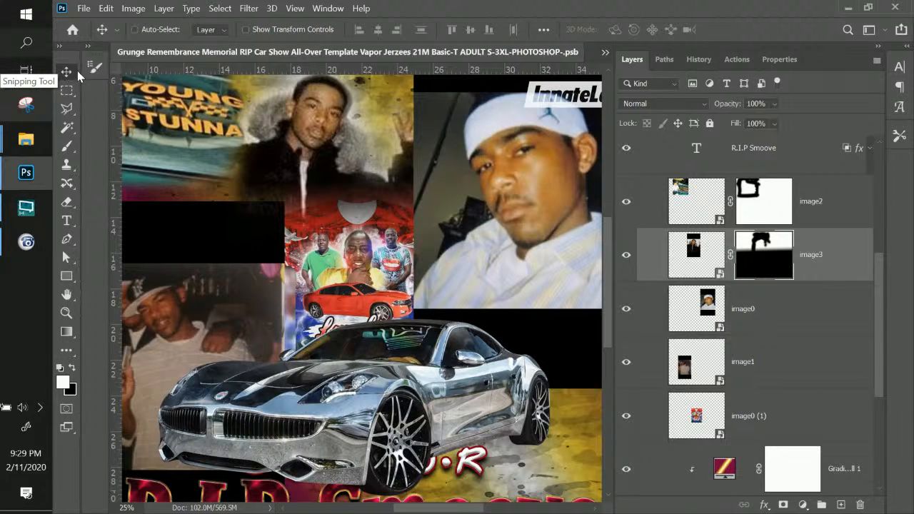
drag(480, 190, 286, 301)
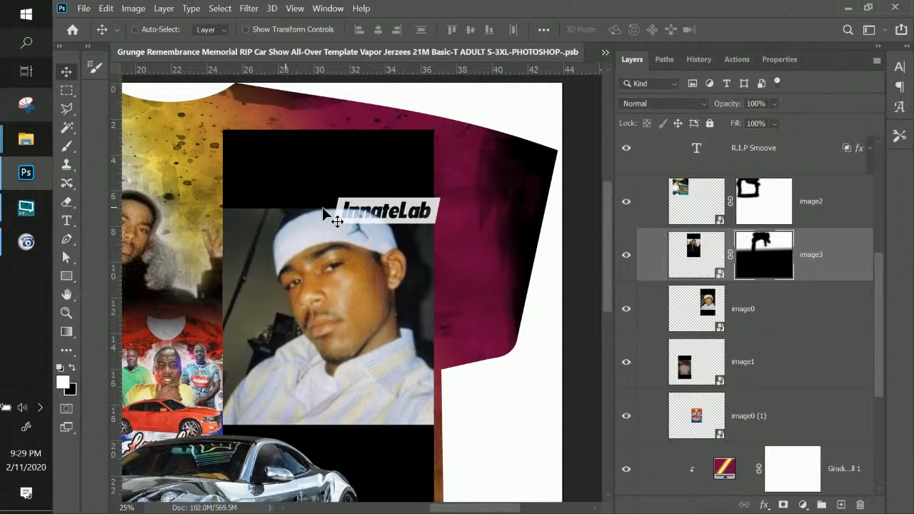
right_click(431, 206)
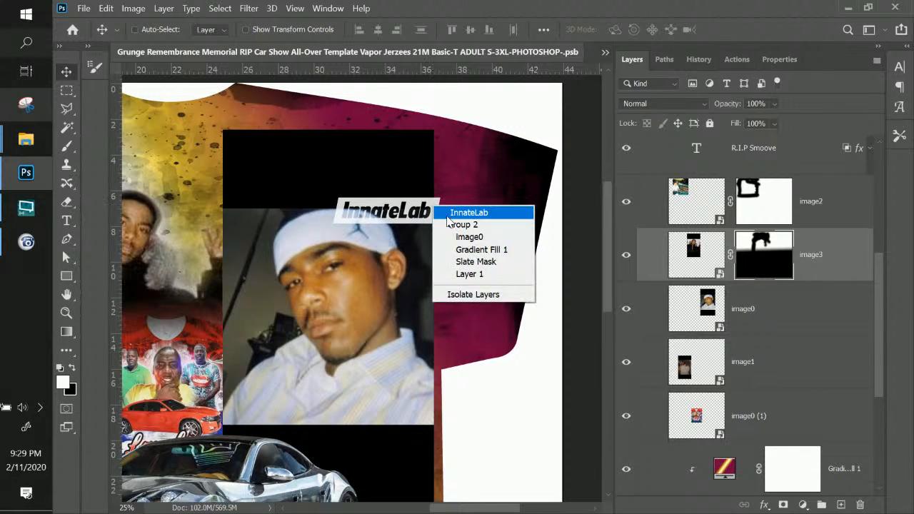
click(457, 209)
drag(457, 208, 564, 234)
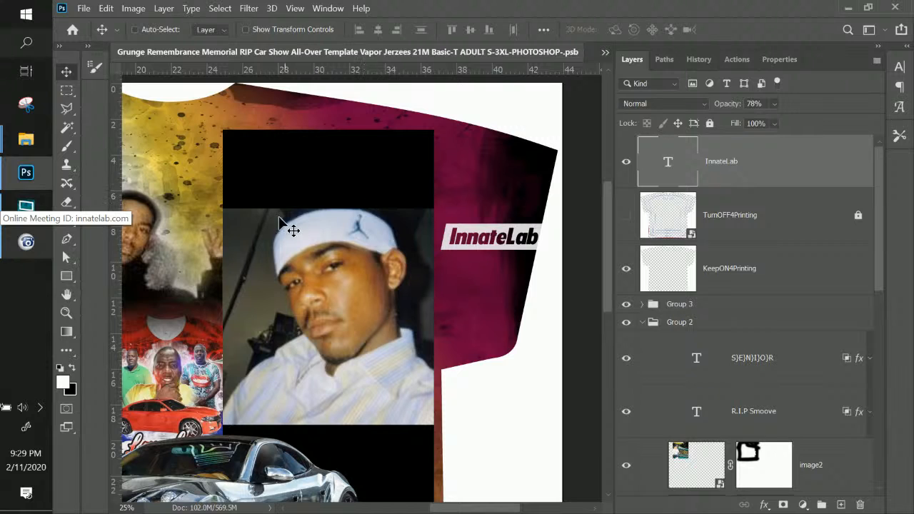
Add a layer mask to the image0 photo of the man with the white headband.
click(64, 148)
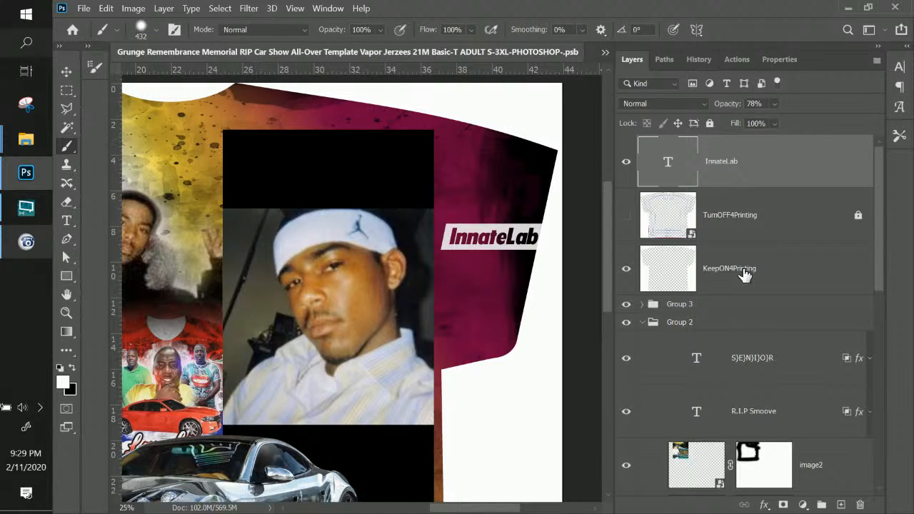
scroll(773, 426, down, 3)
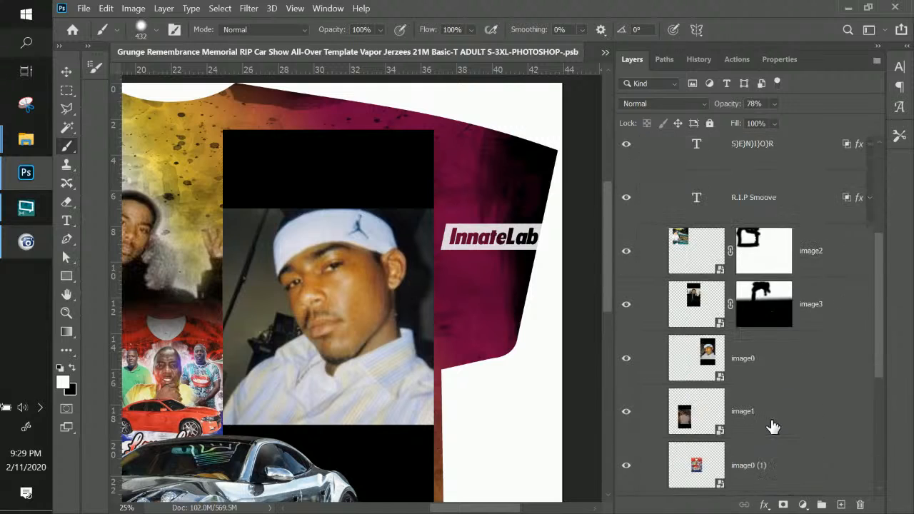
scroll(773, 426, down, 2)
click(714, 249)
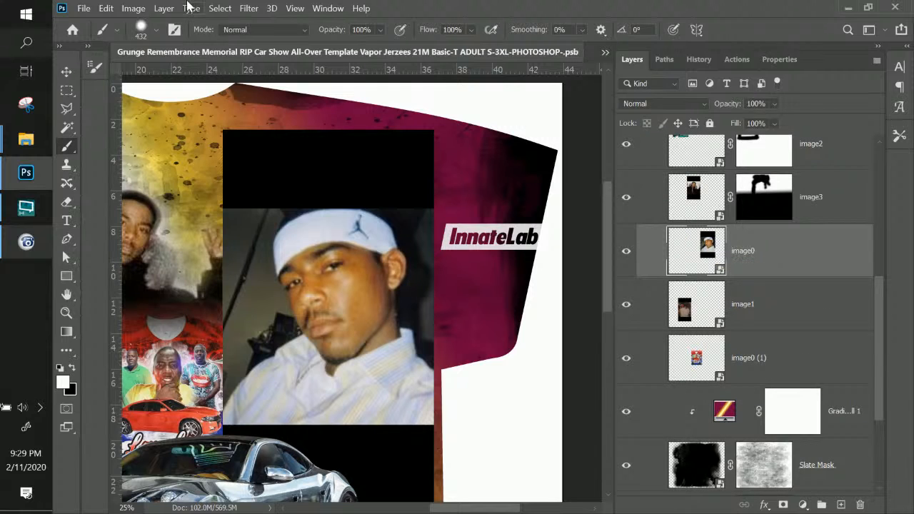
click(783, 505)
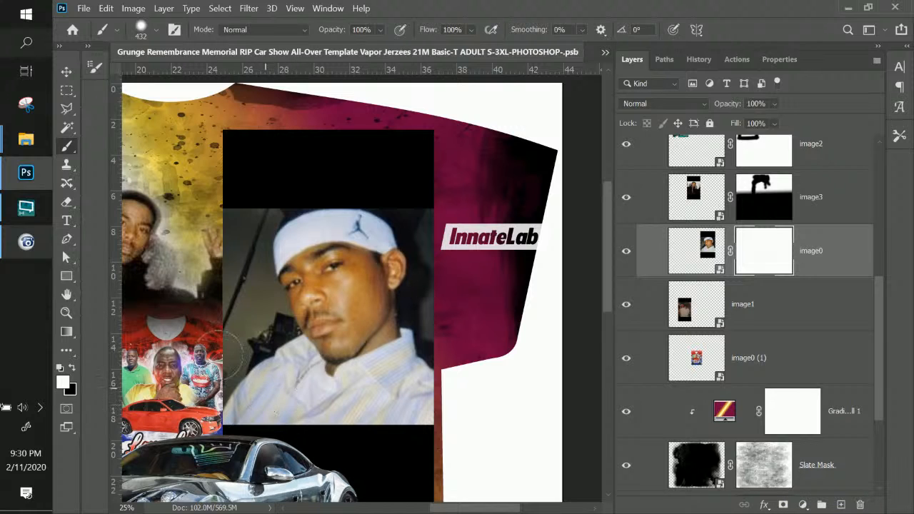
Apply a black-to-transparent linear gradient on the image0 mask, from the photo's bottom edge up to the shirt collar.
click(66, 331)
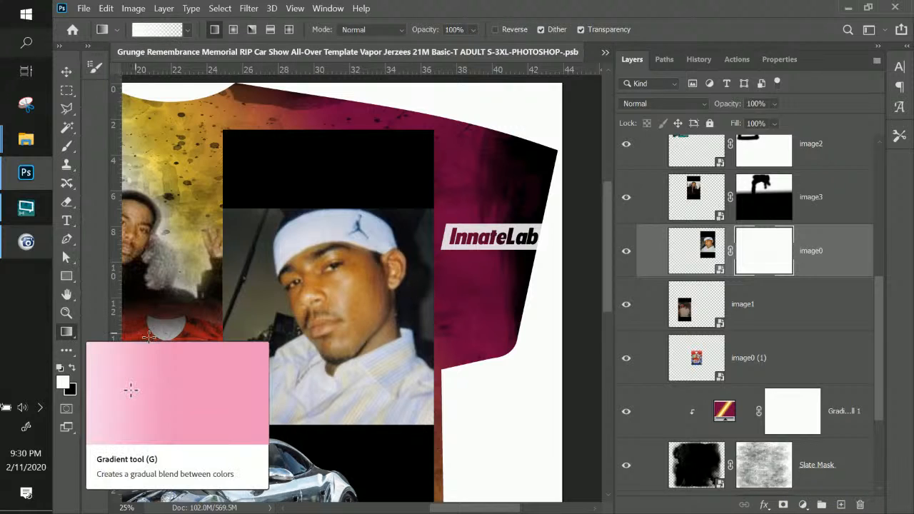
click(72, 368)
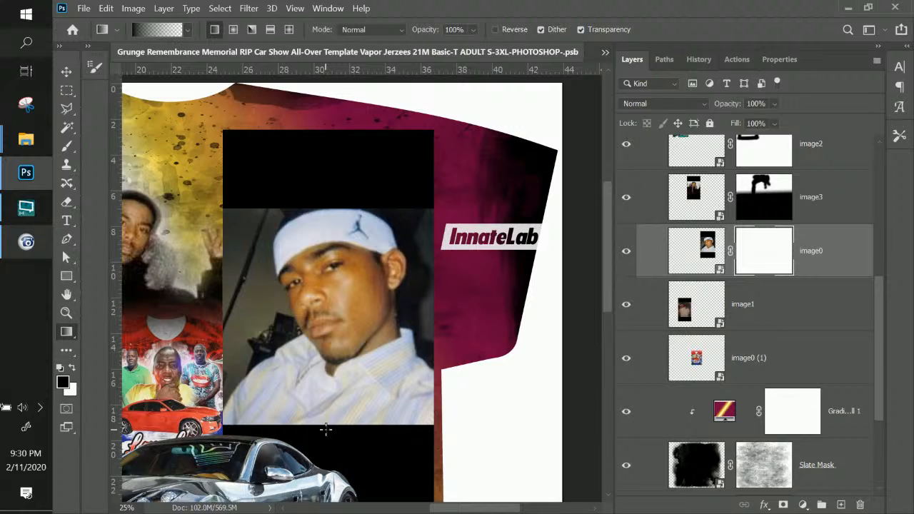
drag(324, 427, 325, 377)
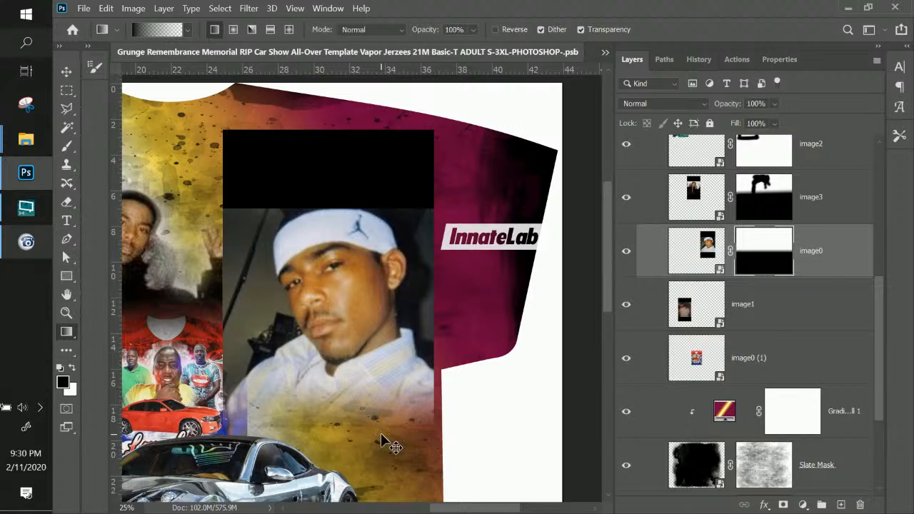
key(ctrl+z)
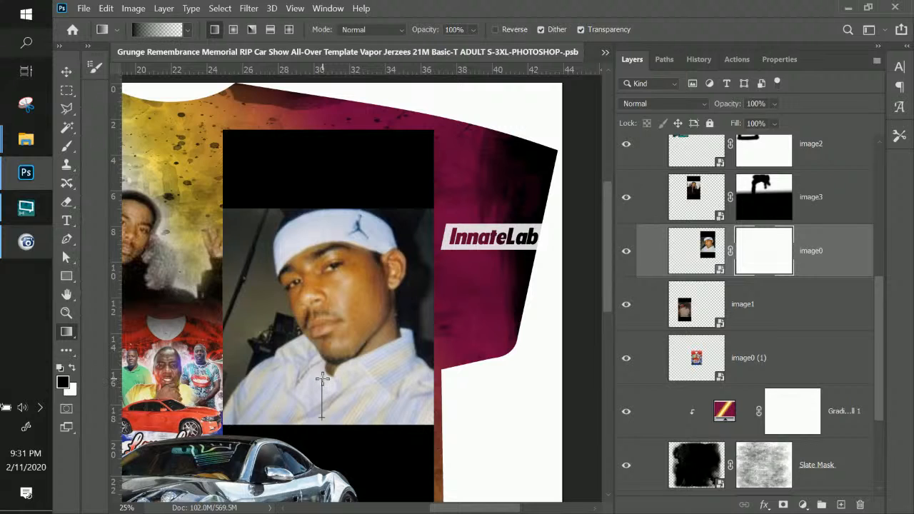
drag(321, 376, 322, 376)
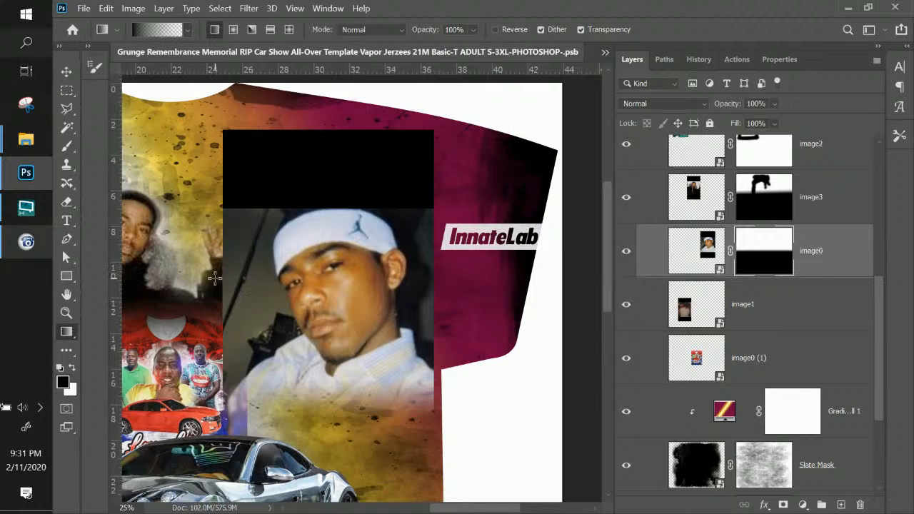
Fade the left, right and top edges of image0 with inward black-to-transparent linear gradients on its mask.
drag(222, 291, 291, 289)
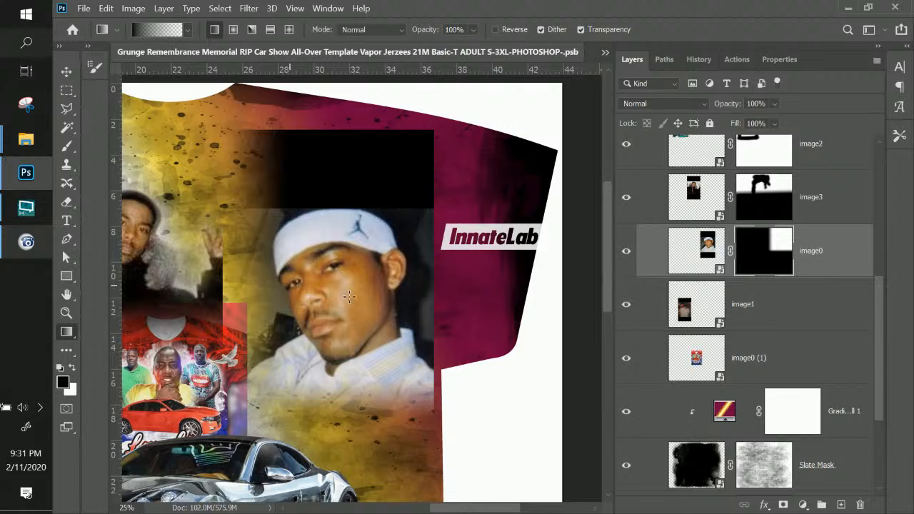
drag(431, 278, 390, 281)
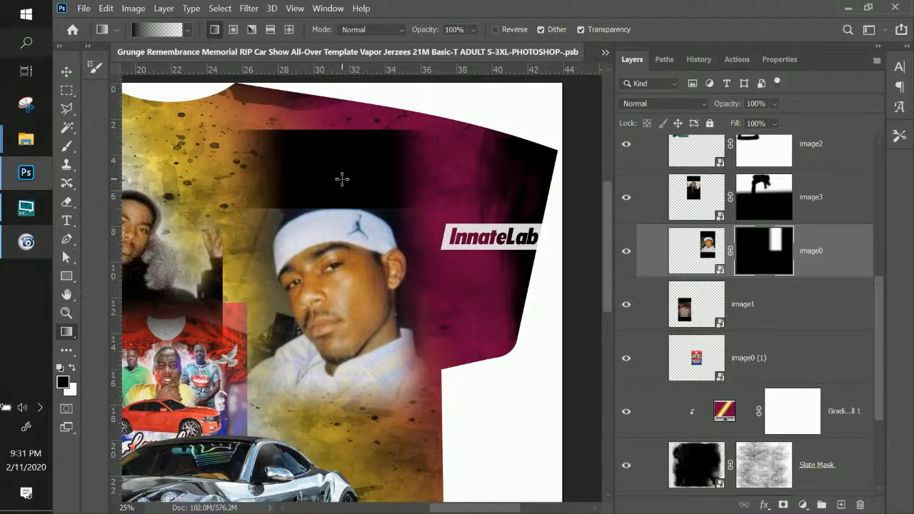
drag(341, 181, 346, 282)
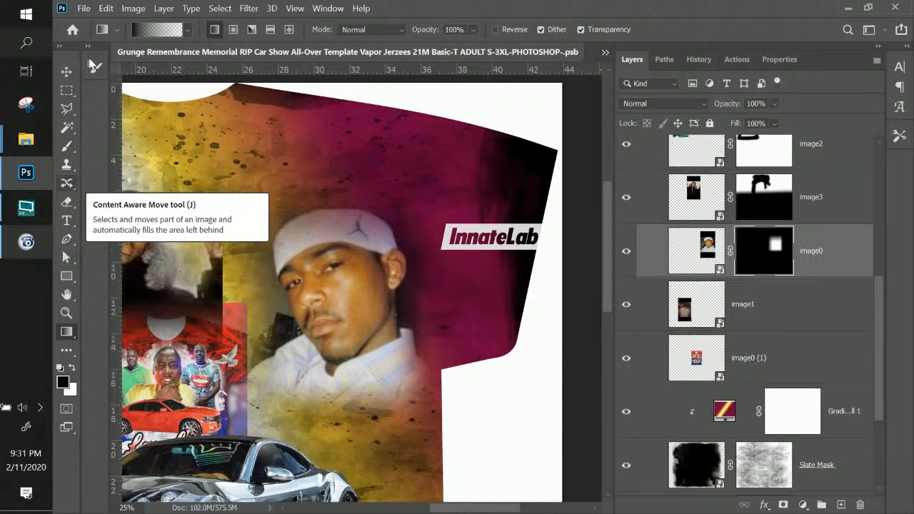
Set up the soft round brush at 900 px with white as the foreground colour.
click(68, 149)
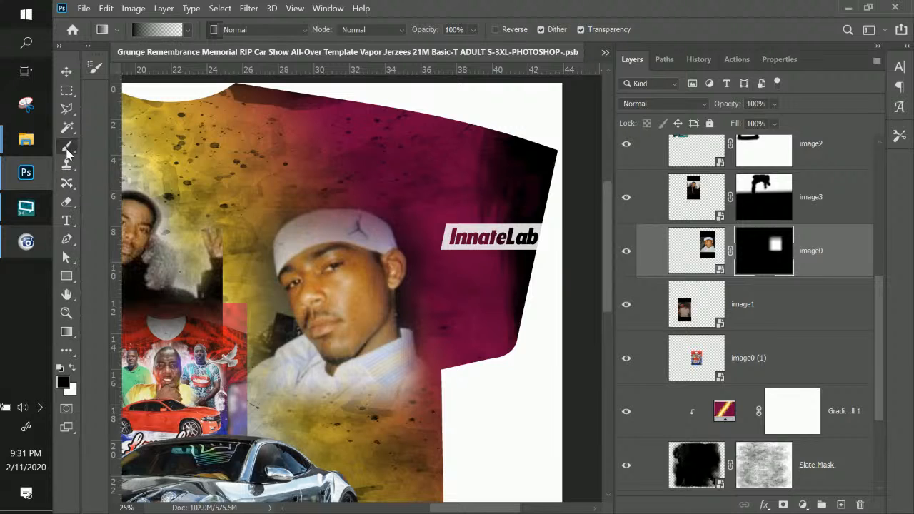
click(72, 368)
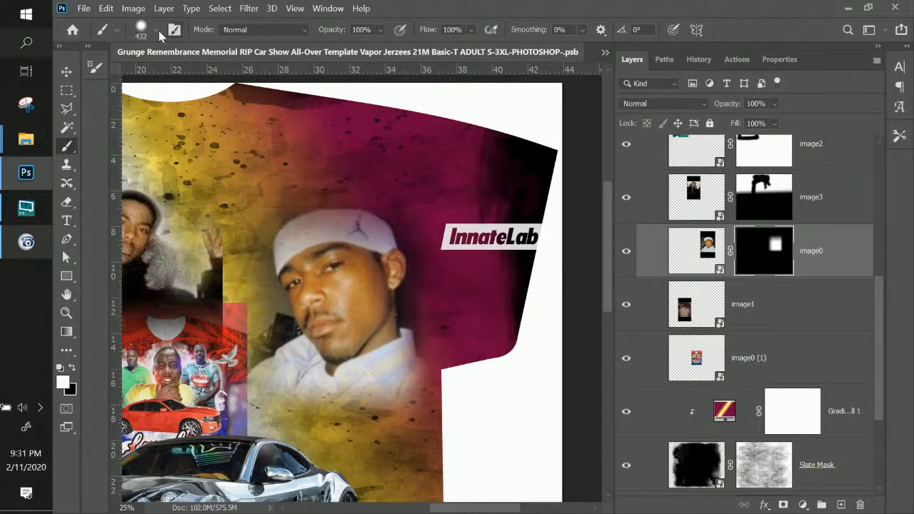
right_click(300, 239)
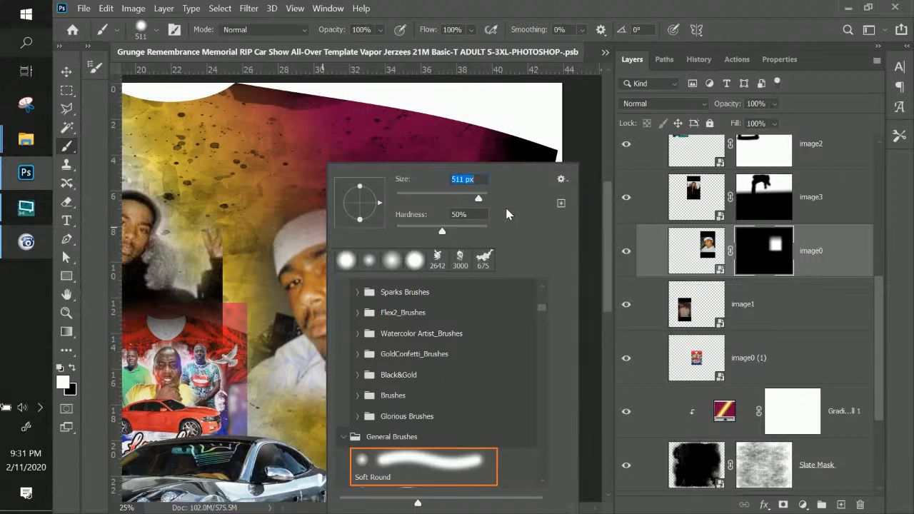
drag(485, 197, 481, 199)
text(900)
key(Return)
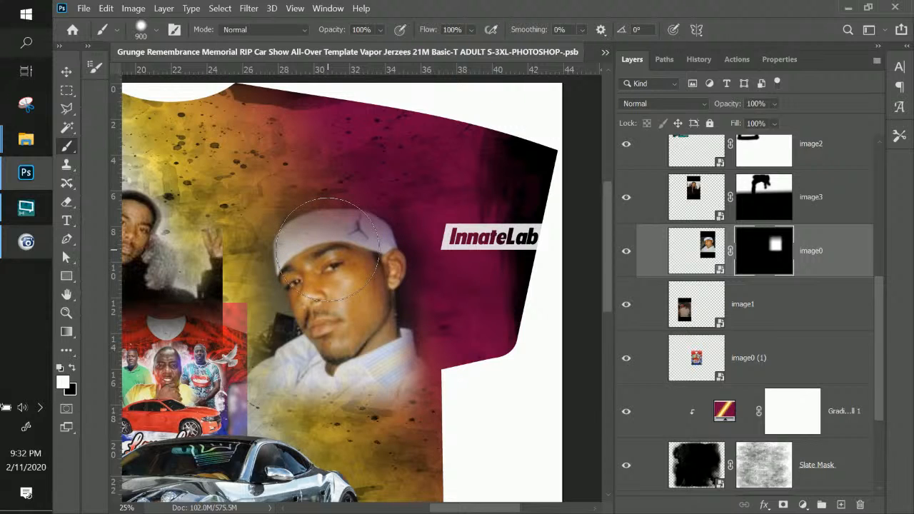
Paint white on the image0 mask over the headband and forehead to restore the faded top of the head.
click(327, 248)
click(344, 255)
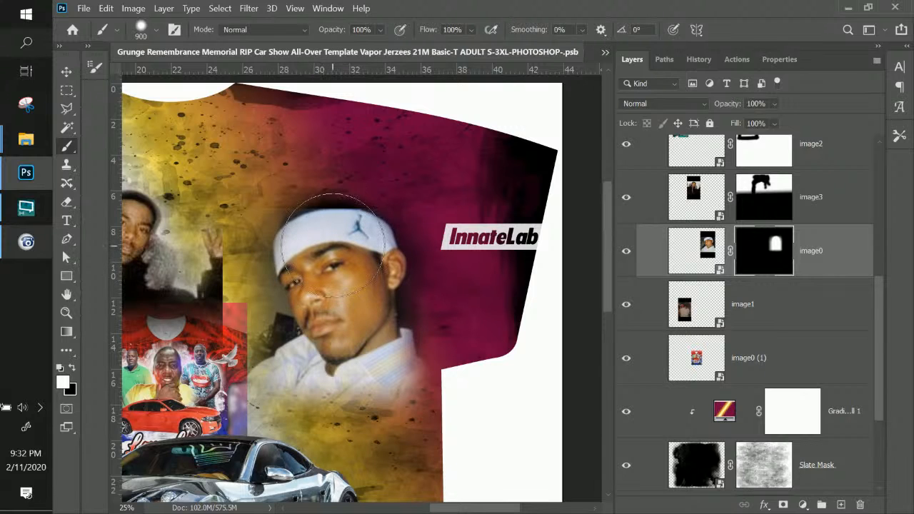
click(332, 244)
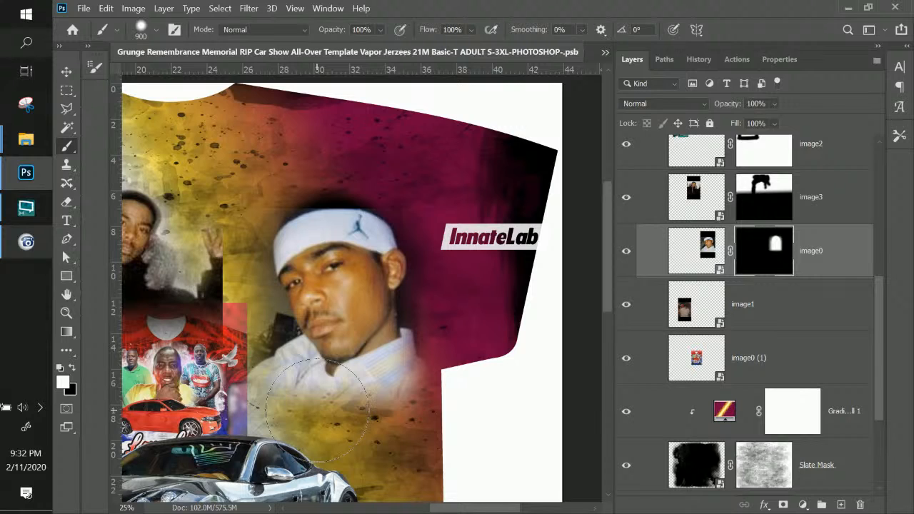
Move the image1 photo up to the shirt's centre above the chrome car and stack its layer directly above image2.
scroll(381, 321, down, 1)
key(ctrl+minus)
key(ctrl+minus)
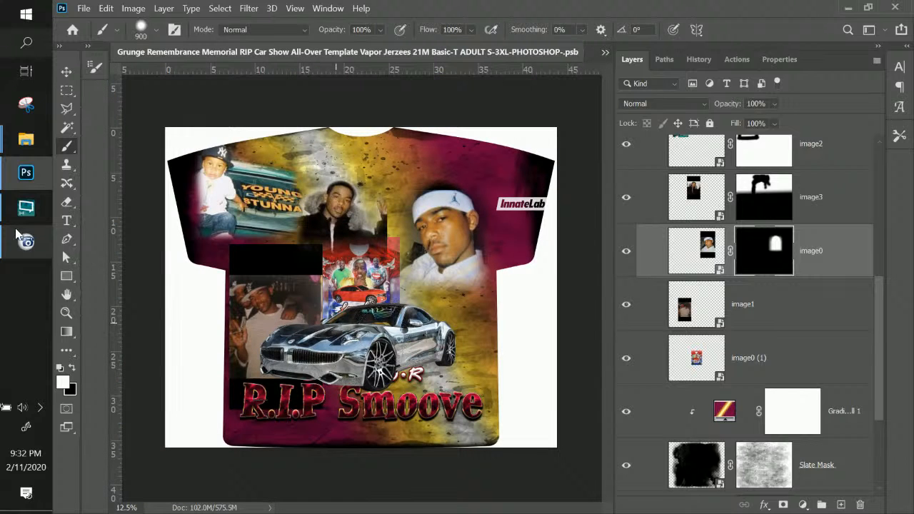
click(66, 72)
right_click(279, 292)
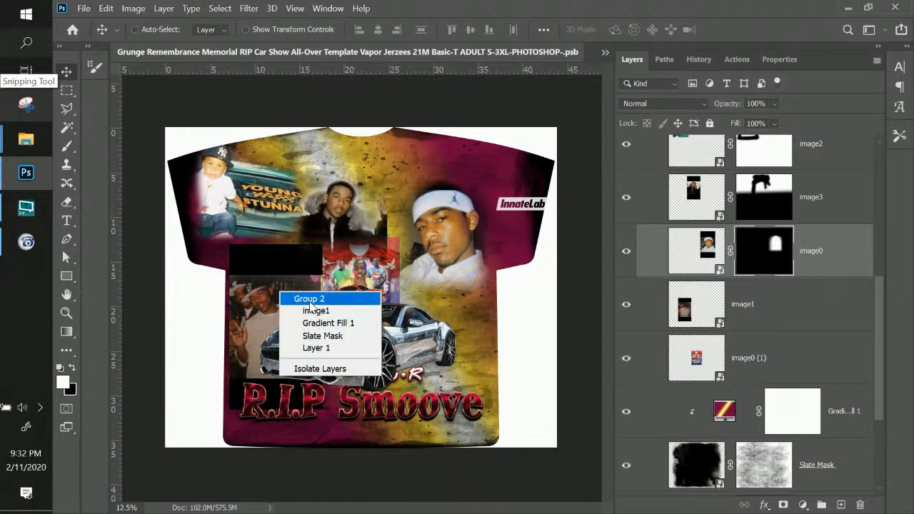
click(312, 311)
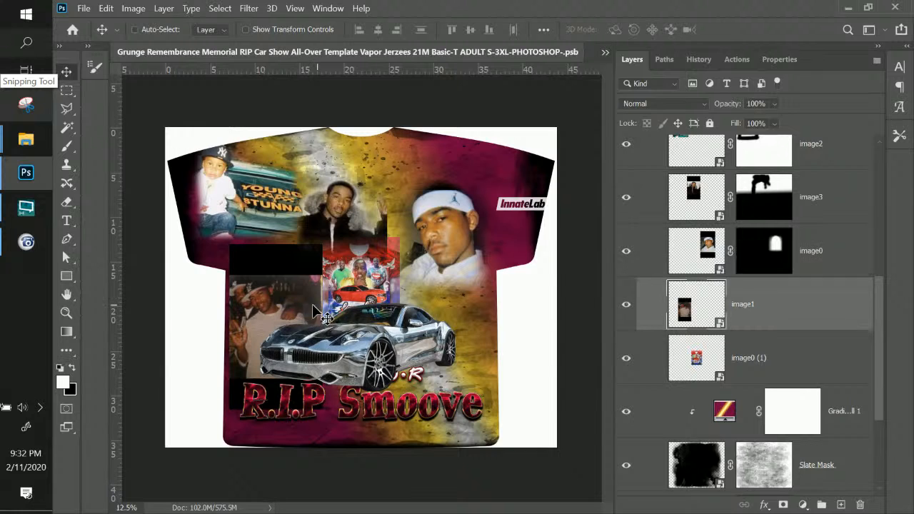
drag(301, 307, 408, 218)
drag(857, 307, 763, 198)
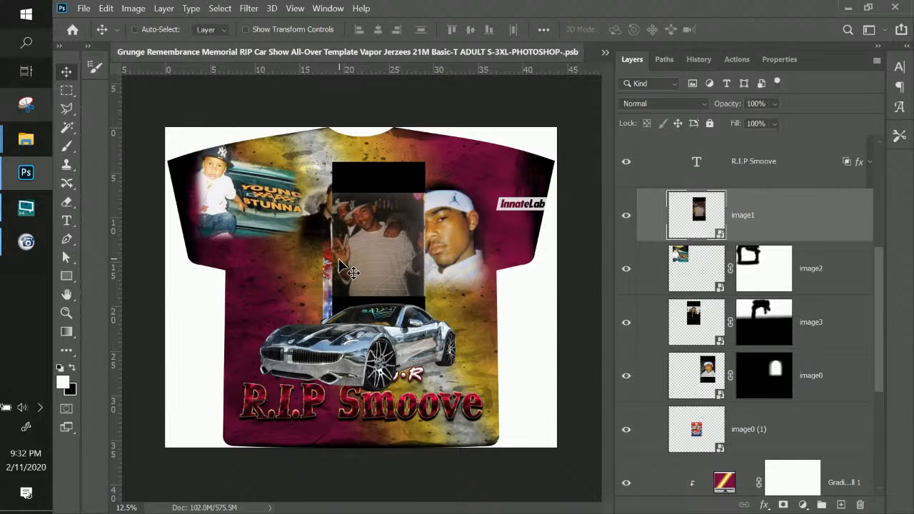
key(ctrl+plus)
key(ctrl+plus)
key(ctrl+plus)
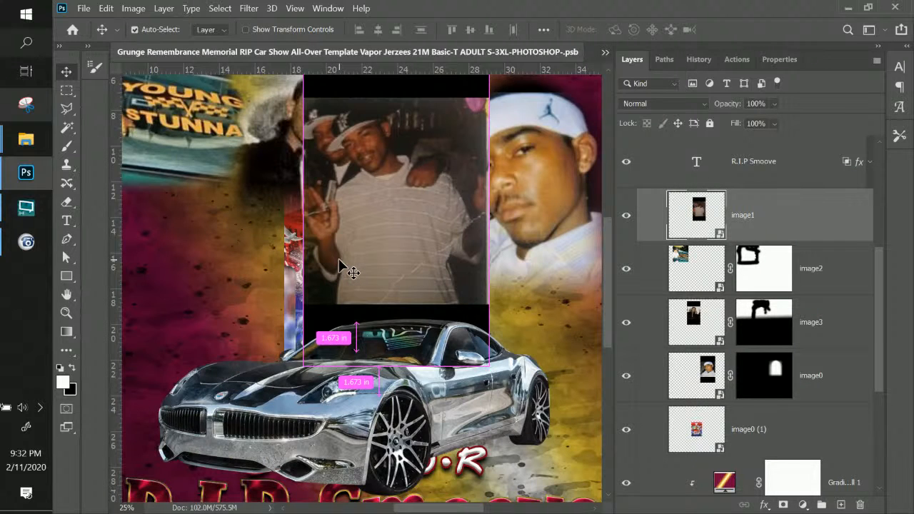
Add a white layer mask to image1 and shift the photo slightly higher above the chrome car.
scroll(342, 263, up, 5)
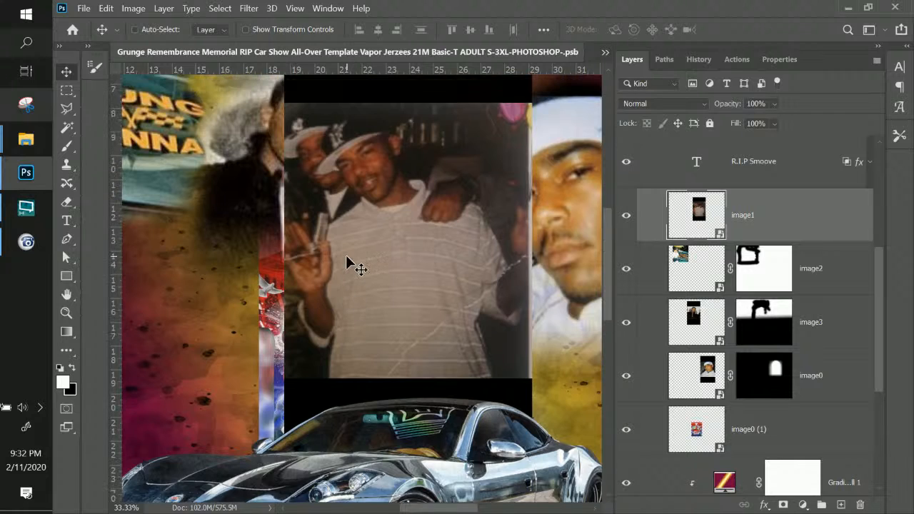
scroll(357, 262, up, 1)
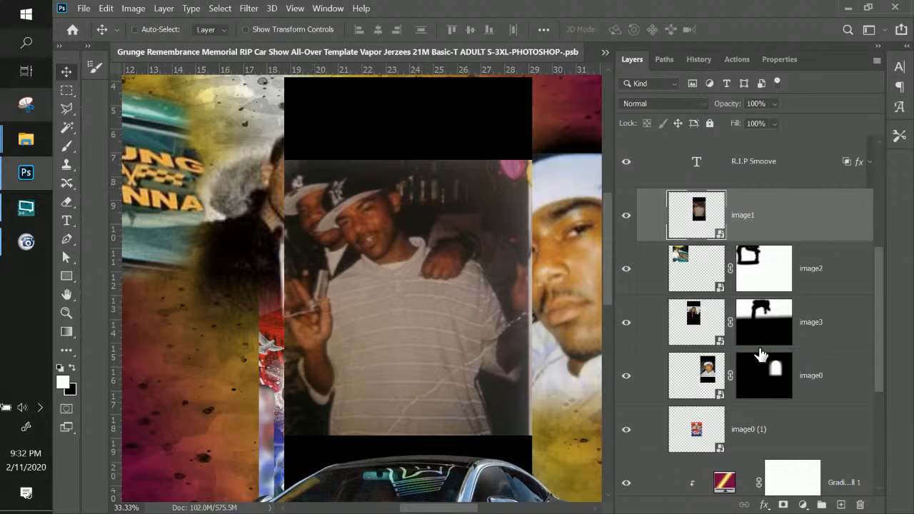
click(783, 504)
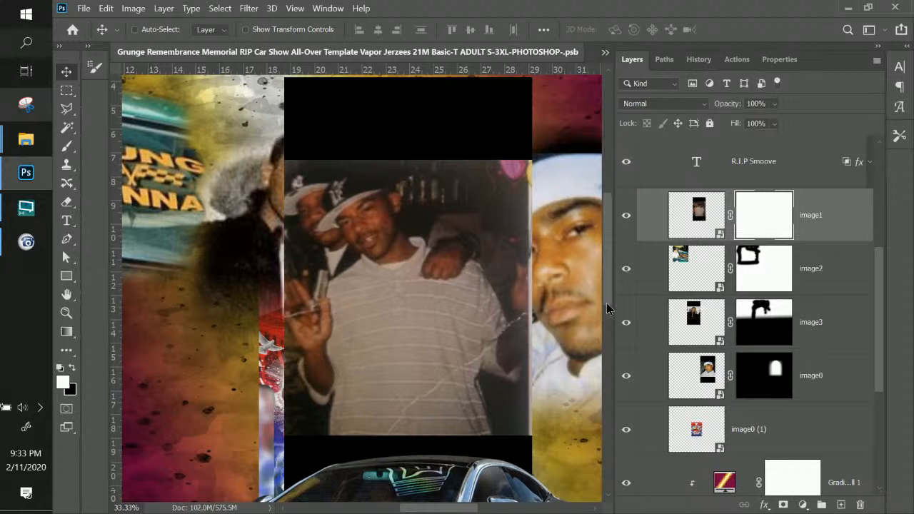
drag(606, 303, 606, 310)
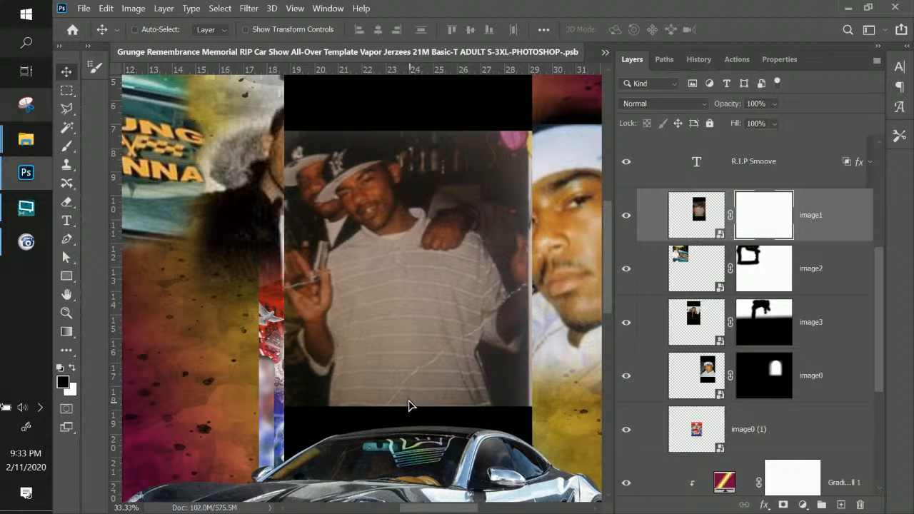
drag(408, 404, 410, 385)
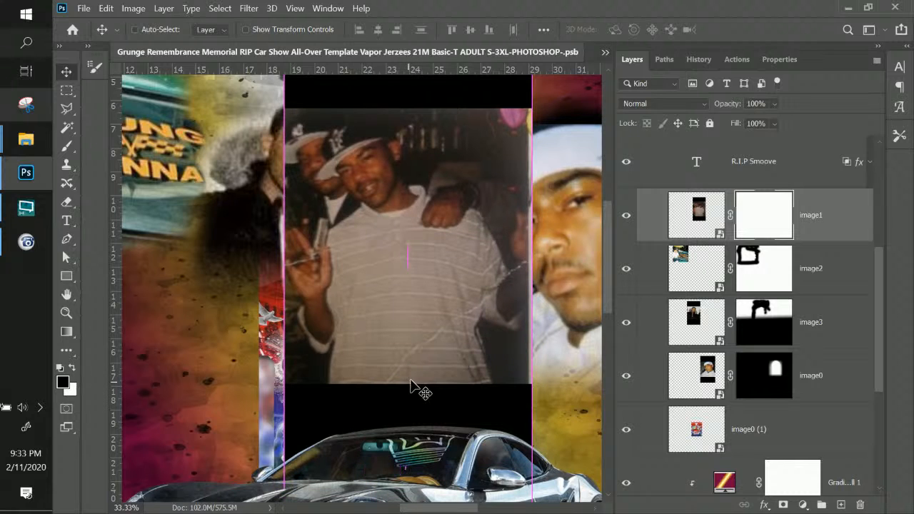
Fade the lower part of image1 with an upward black-to-transparent linear gradient on its mask.
click(713, 226)
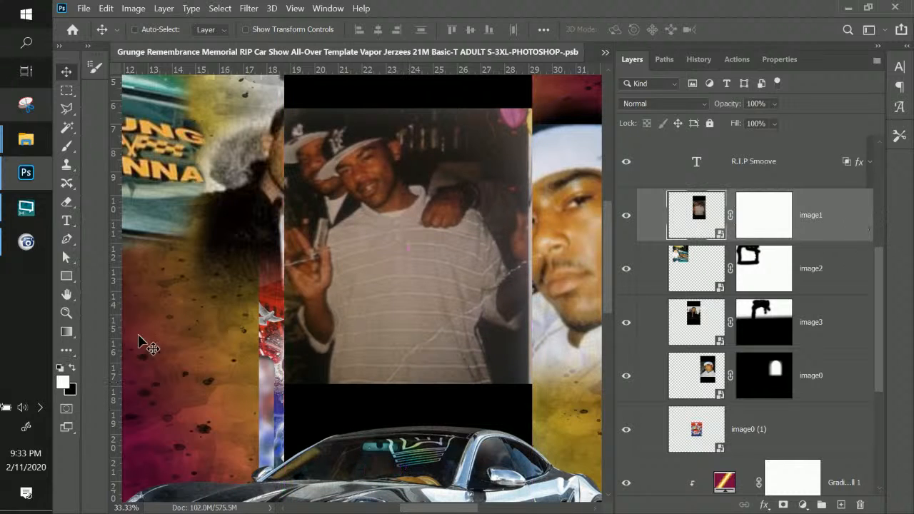
click(64, 337)
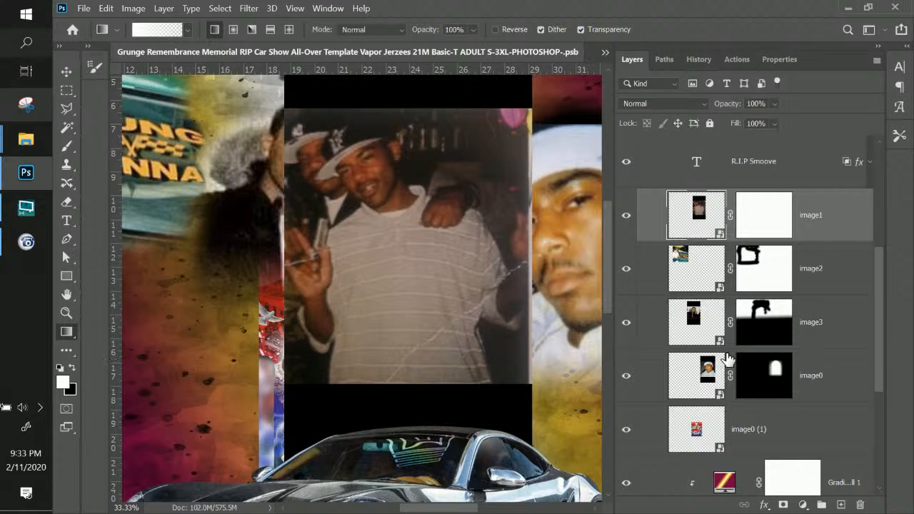
click(71, 369)
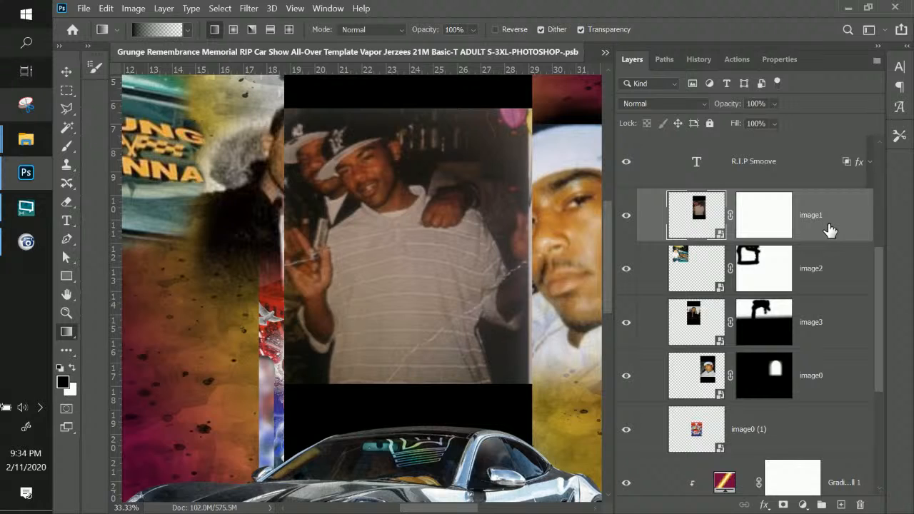
click(776, 228)
drag(399, 372, 401, 307)
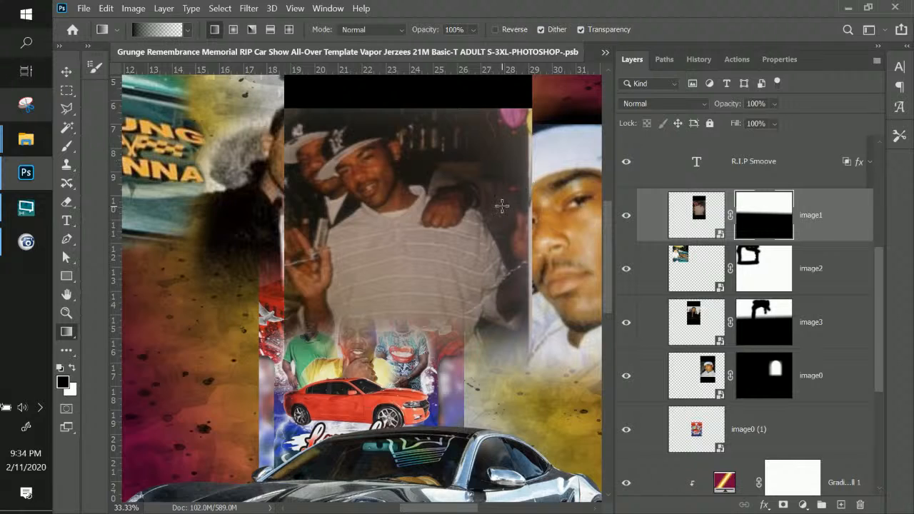
Size the brush to 338 px and paint a black stroke on the image1 mask across the photo's top-right edge.
scroll(502, 206, up, 2)
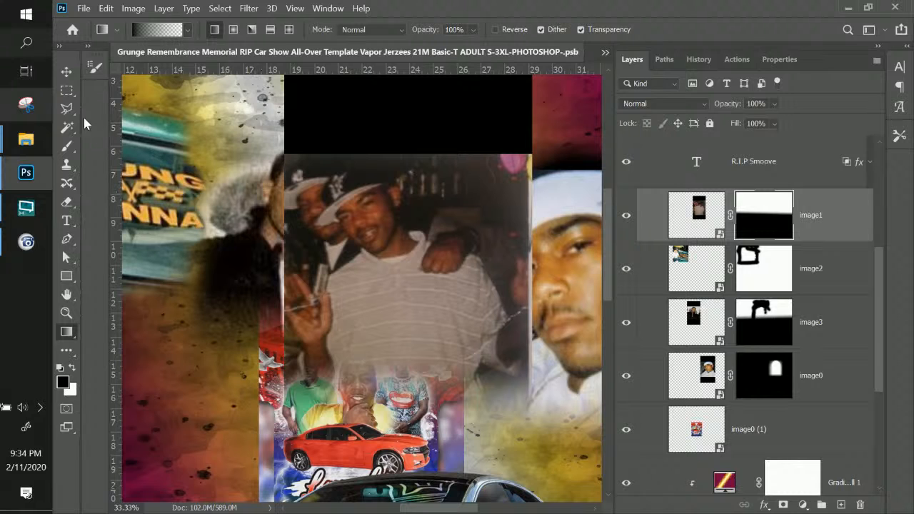
click(66, 145)
right_click(500, 147)
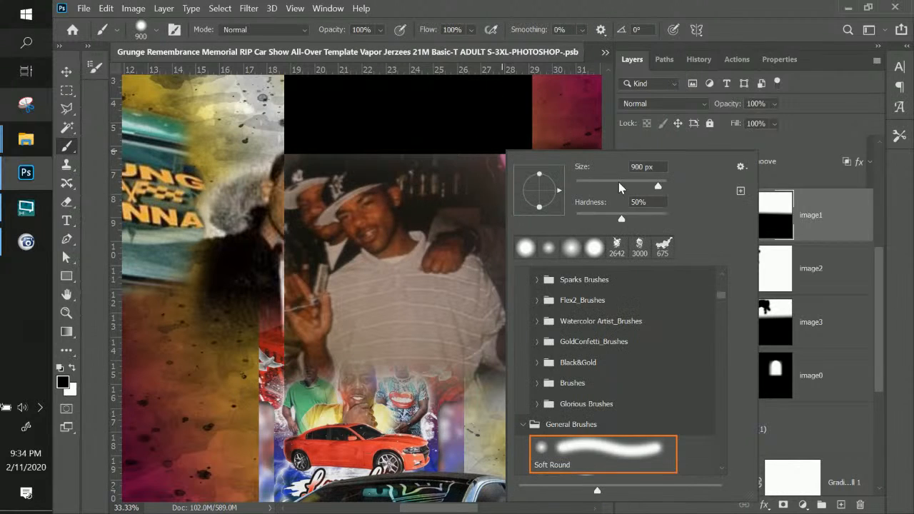
drag(636, 185, 618, 186)
drag(649, 185, 654, 185)
mouse_move(438, 126)
mouse_down()
mouse_move(500, 139)
mouse_move(541, 163)
mouse_move(511, 155)
mouse_up()
Set the brush hardness to 0% and mask out the image1 area above the caps and over the image3 man's face and chest.
click(155, 31)
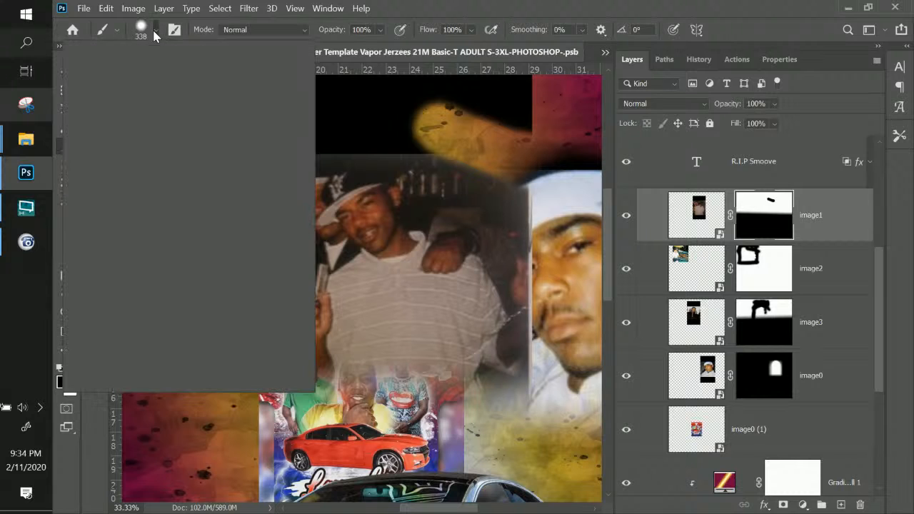
text(0)
key(Return)
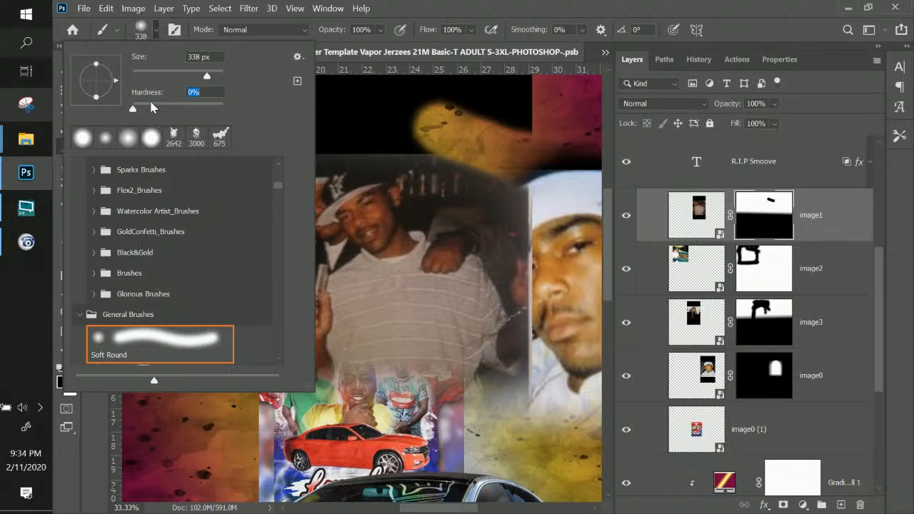
click(429, 29)
mouse_move(524, 152)
mouse_down()
mouse_move(380, 134)
mouse_move(541, 161)
mouse_move(403, 138)
mouse_move(337, 140)
mouse_move(262, 194)
mouse_up()
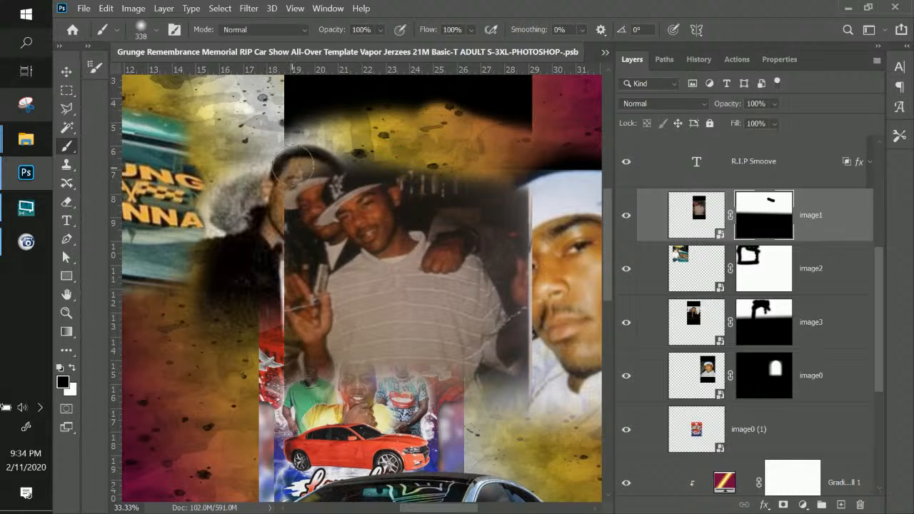
mouse_move(292, 163)
mouse_down()
mouse_move(286, 249)
mouse_move(264, 283)
mouse_move(239, 259)
mouse_move(259, 282)
mouse_move(289, 260)
mouse_move(274, 281)
mouse_move(289, 270)
mouse_move(294, 247)
mouse_move(325, 232)
mouse_move(354, 241)
mouse_move(501, 164)
mouse_move(488, 193)
mouse_move(358, 230)
mouse_move(303, 261)
mouse_move(329, 251)
mouse_move(321, 238)
mouse_move(338, 259)
mouse_up()
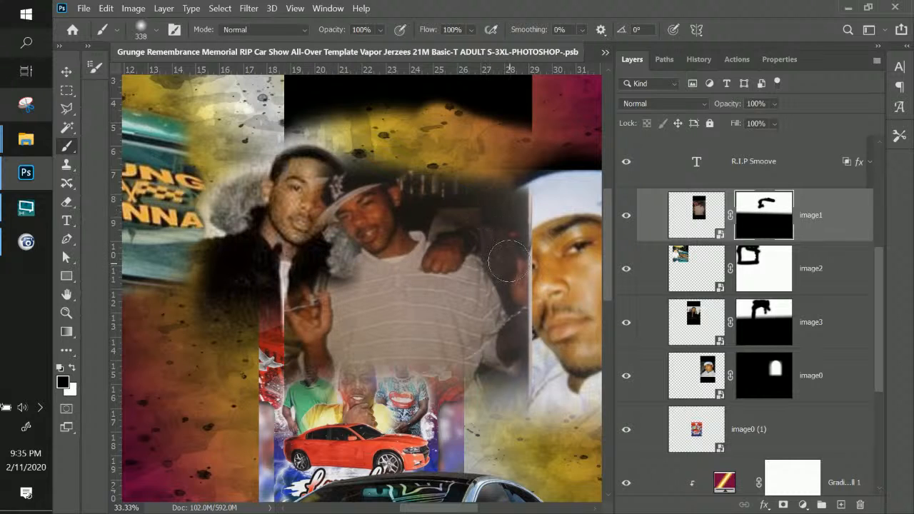
Paint black on the image1 mask along its right, lower-left and lower-right edges to blend it into the neighbouring photos.
mouse_move(528, 296)
mouse_down()
mouse_move(497, 243)
mouse_move(431, 209)
mouse_move(429, 189)
mouse_move(394, 138)
mouse_move(482, 175)
mouse_up()
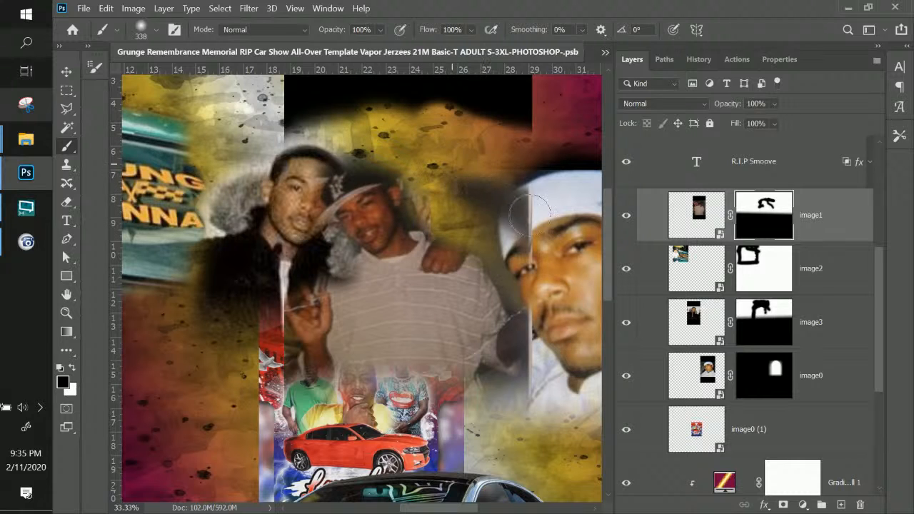
mouse_move(529, 213)
mouse_down()
mouse_move(542, 236)
mouse_move(454, 168)
mouse_move(512, 239)
mouse_move(478, 177)
mouse_move(526, 153)
mouse_move(538, 306)
mouse_move(521, 433)
mouse_move(521, 362)
mouse_move(531, 384)
mouse_up()
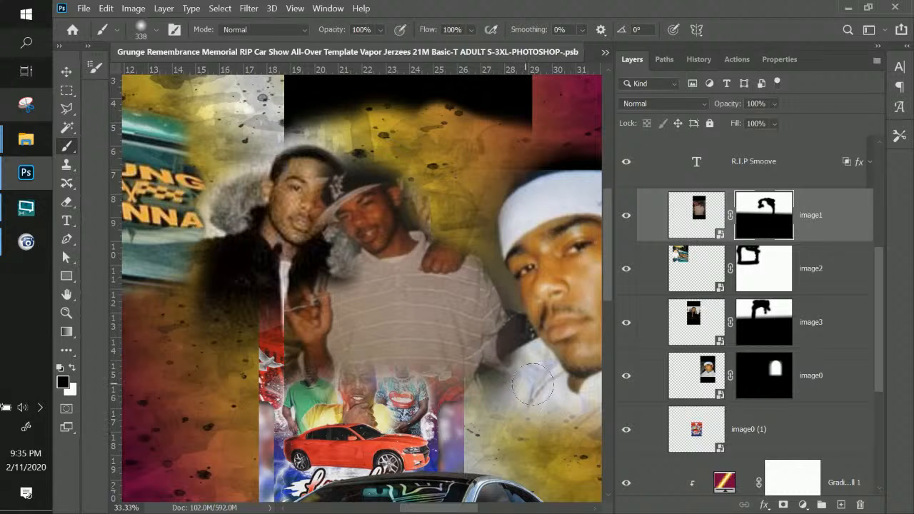
drag(235, 296, 294, 379)
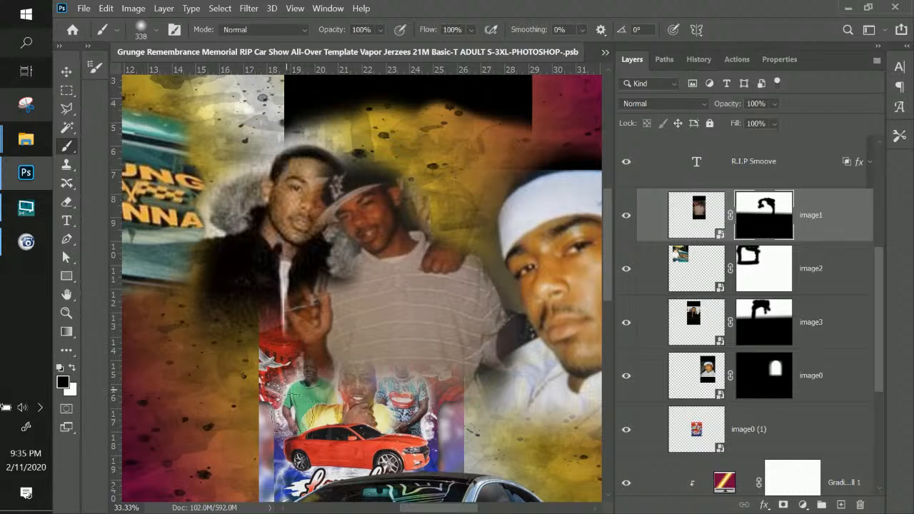
mouse_move(464, 420)
mouse_down()
mouse_move(526, 410)
mouse_move(514, 361)
mouse_up()
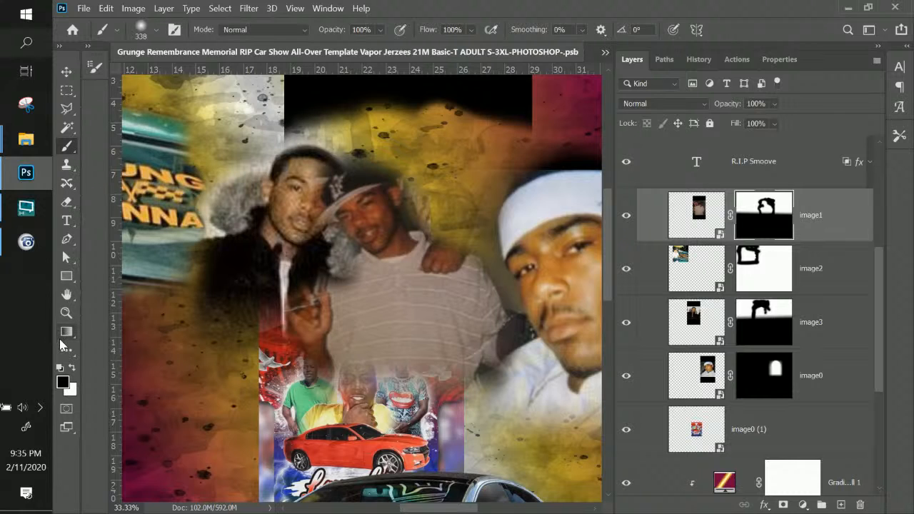
Try to restore the faded cap by painting white on the image1 mask with the soft round brush.
click(149, 35)
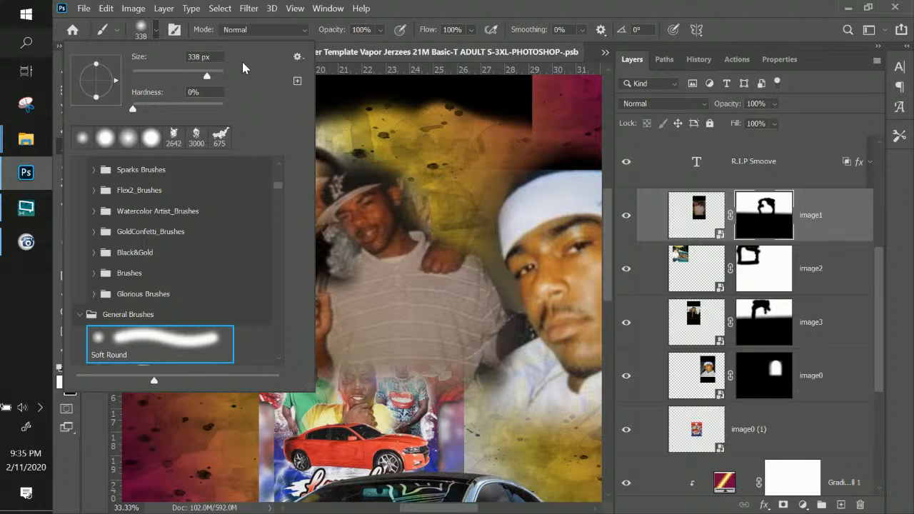
click(388, 11)
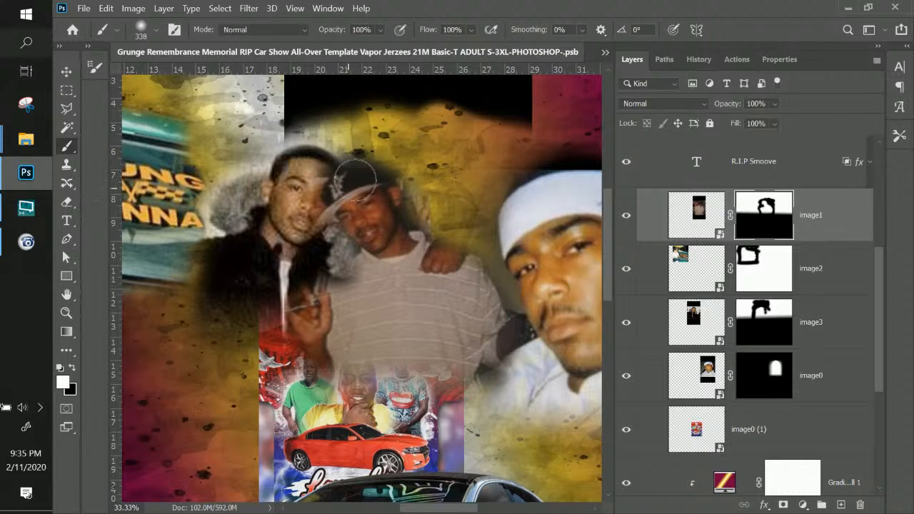
drag(353, 182, 510, 182)
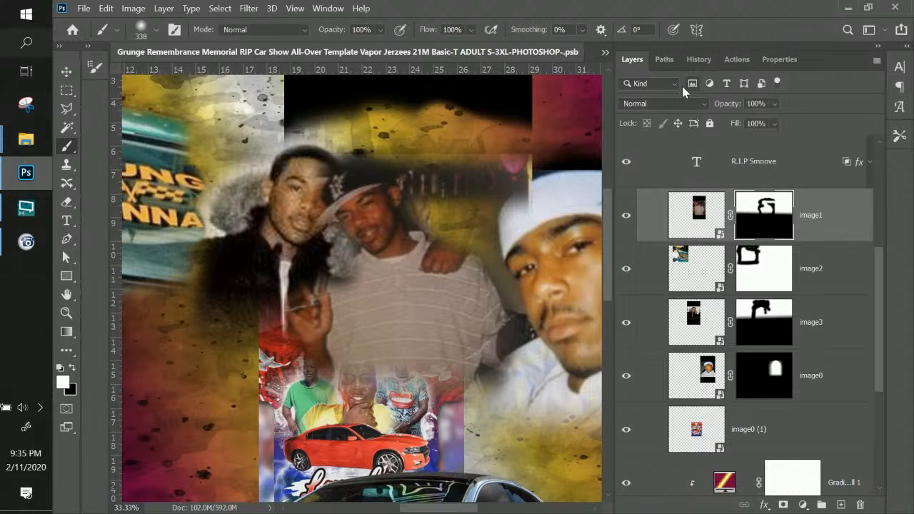
mouse_move(484, 153)
mouse_down()
mouse_move(440, 168)
mouse_move(404, 209)
mouse_up()
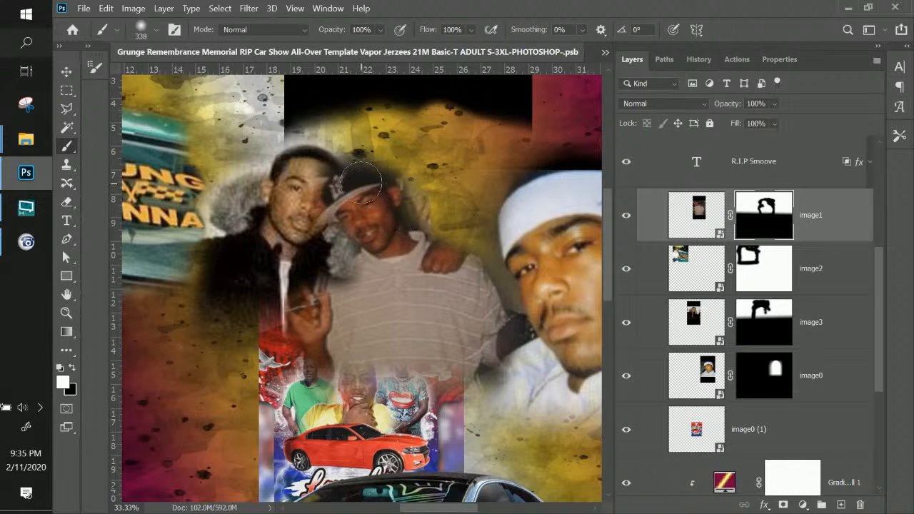
mouse_move(362, 182)
mouse_down()
mouse_move(344, 182)
mouse_move(348, 201)
mouse_up()
Move the masked image1 photo up and to the right so the man's cap reaches the shirt's neckline.
key(ctrl+plus)
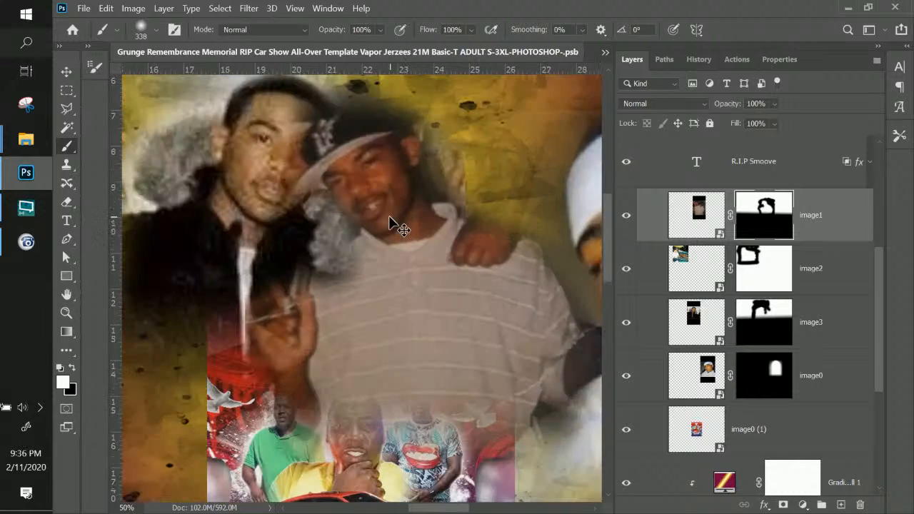
key(ctrl+plus)
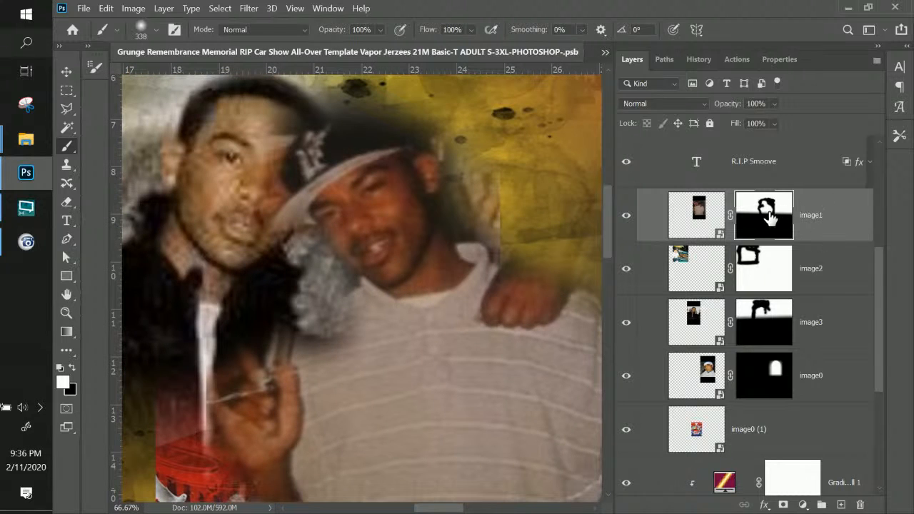
click(698, 215)
key(x)
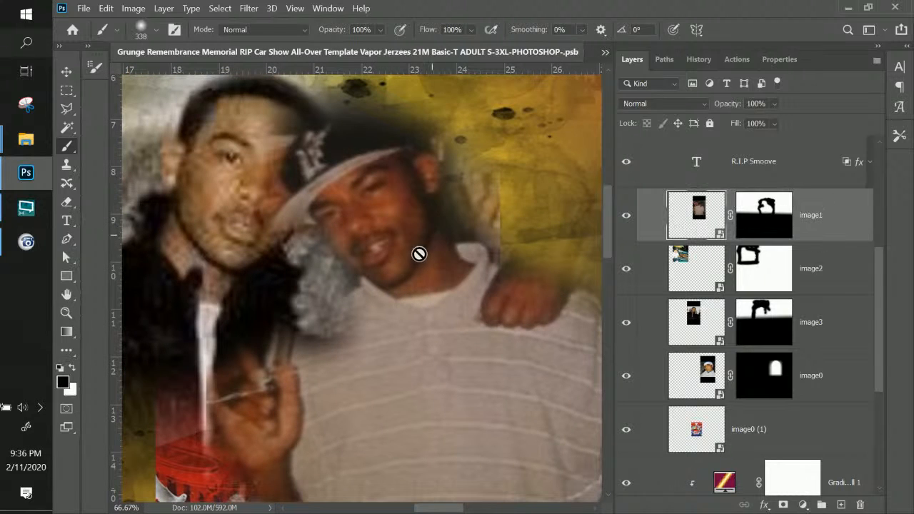
click(67, 70)
mouse_move(377, 270)
mouse_down()
mouse_move(424, 238)
mouse_move(447, 192)
mouse_move(439, 189)
mouse_up()
scroll(435, 257, up, 2)
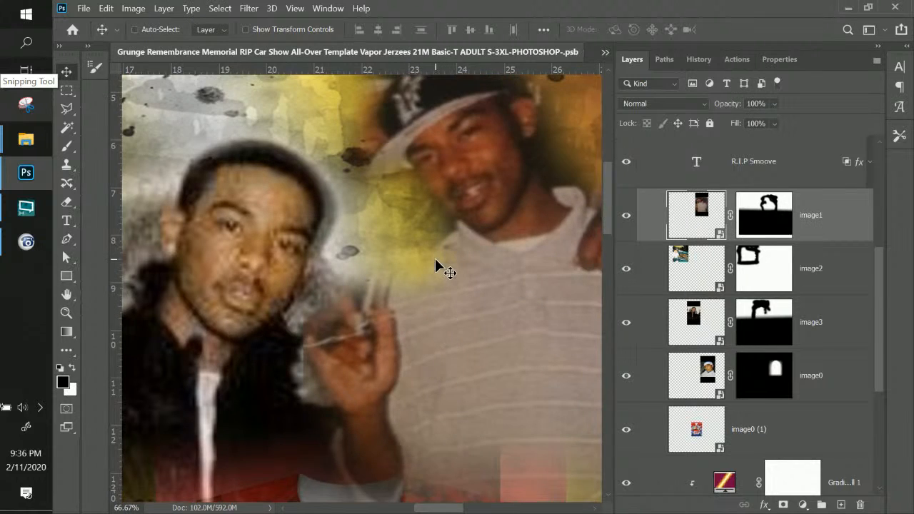
scroll(435, 258, up, 5)
drag(439, 265, 448, 218)
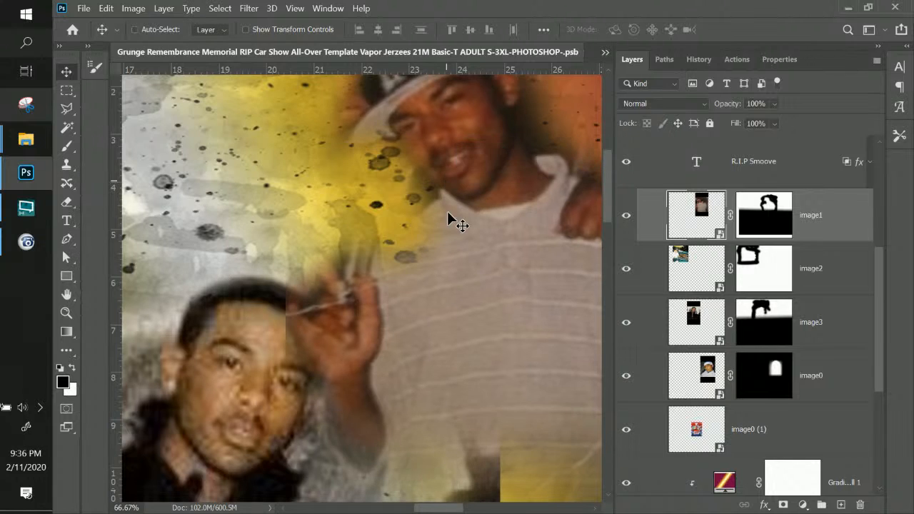
scroll(451, 235, up, 3)
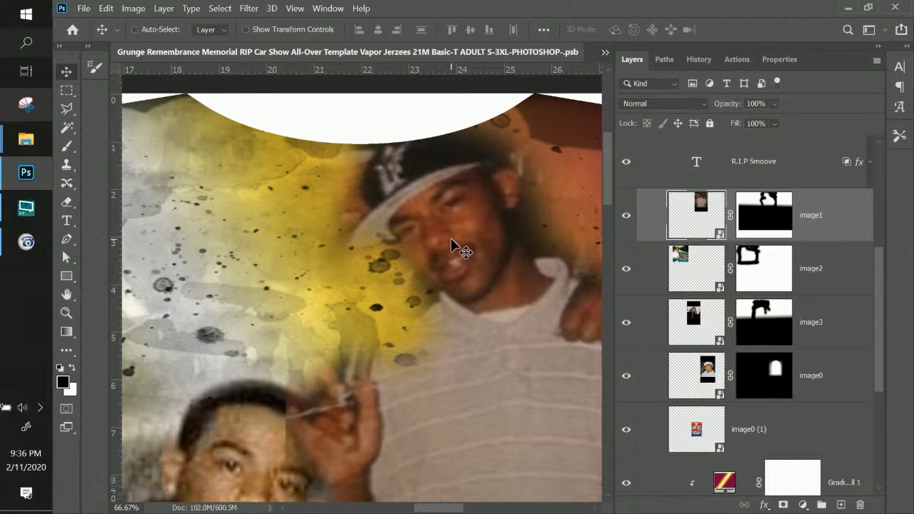
Select the image3 photo and move it left and slightly down, below the right end of the teal car photo.
scroll(451, 247, down, 3)
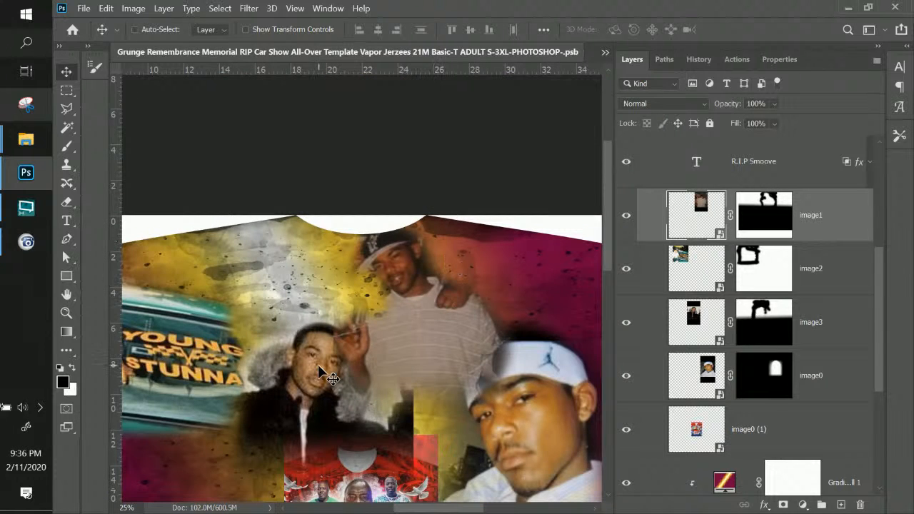
right_click(318, 369)
click(335, 388)
drag(300, 395, 208, 415)
Select the image1 photo and move it down and to the left so the cap sits below the neckline.
right_click(404, 359)
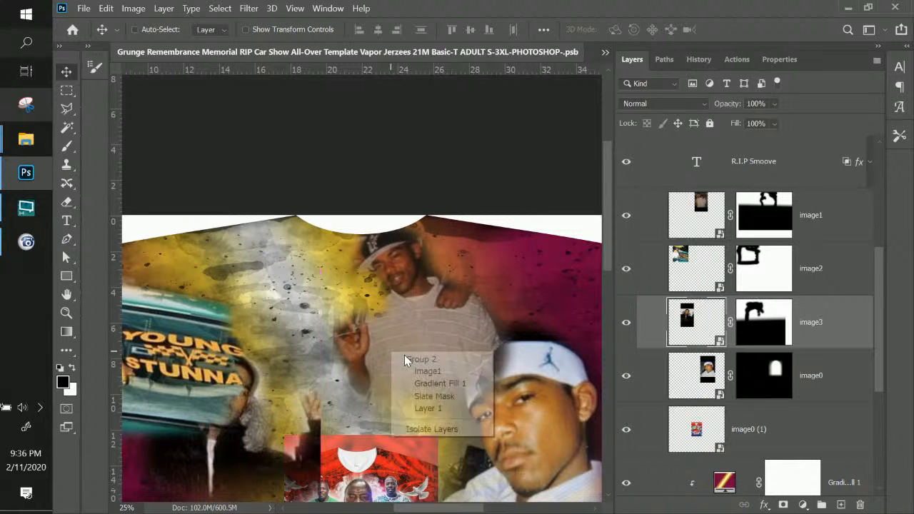
click(416, 373)
drag(427, 335, 401, 365)
Target the image1 layer mask with white as the painting colour and set the soft round brush's hardness to 50%.
key(ctrl+plus)
key(ctrl+plus)
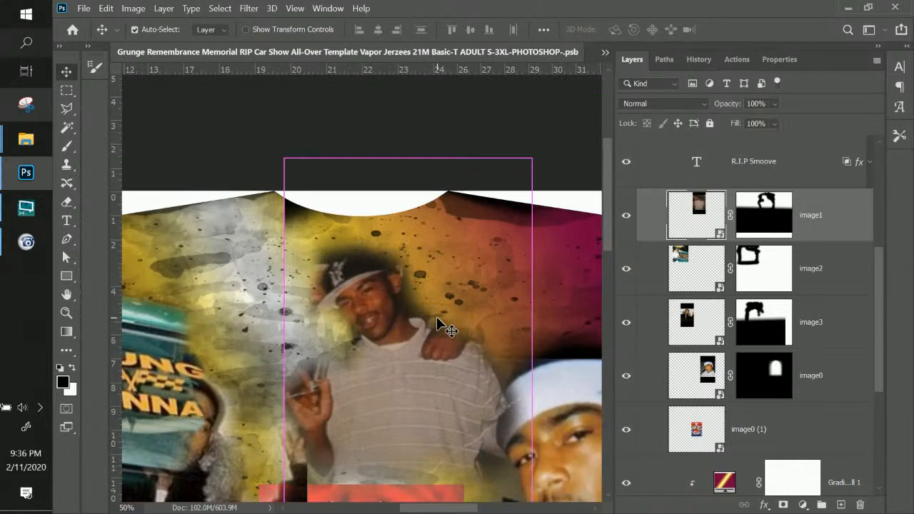
click(759, 212)
key(x)
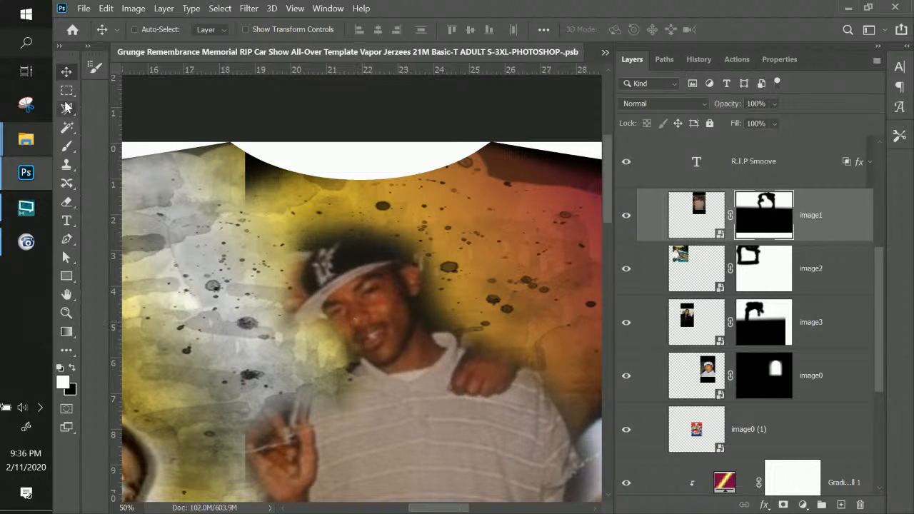
click(67, 147)
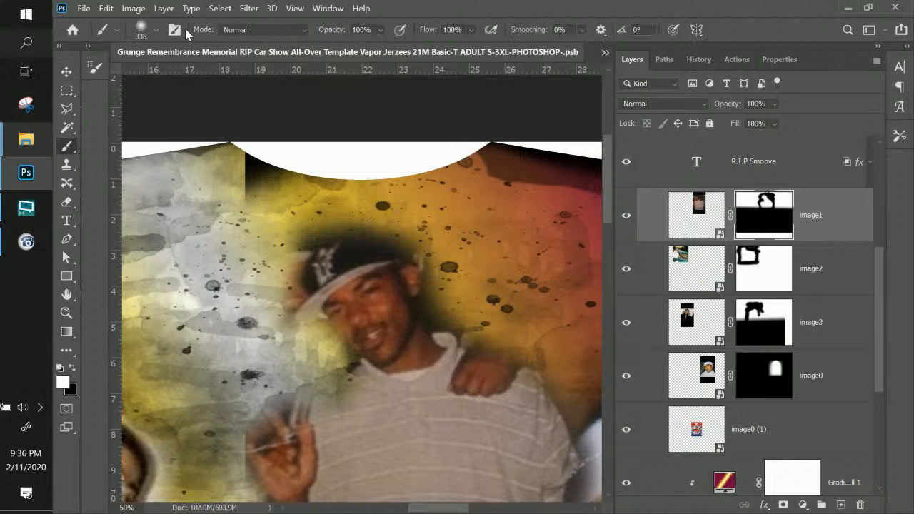
click(155, 31)
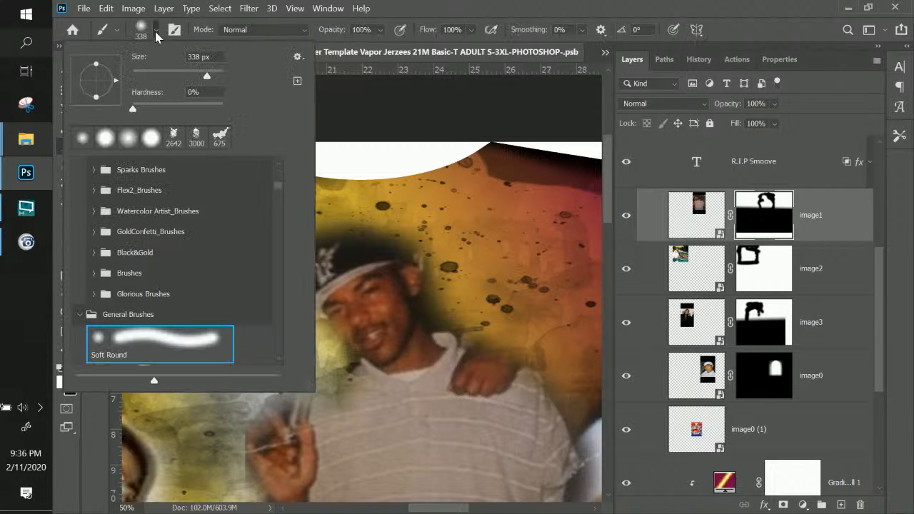
click(154, 112)
click(440, 13)
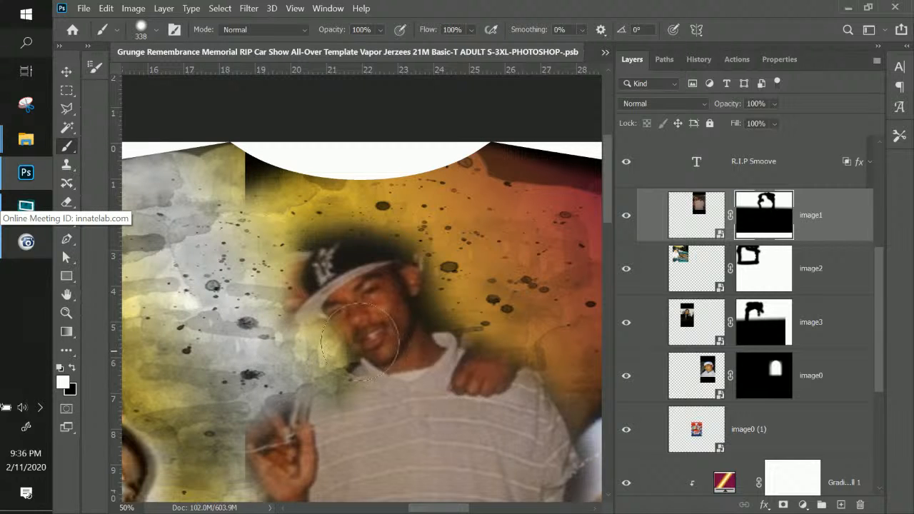
Reduce the soft round brush size to 124 px for detailed mask work around the man's cap.
scroll(378, 325, up, 2)
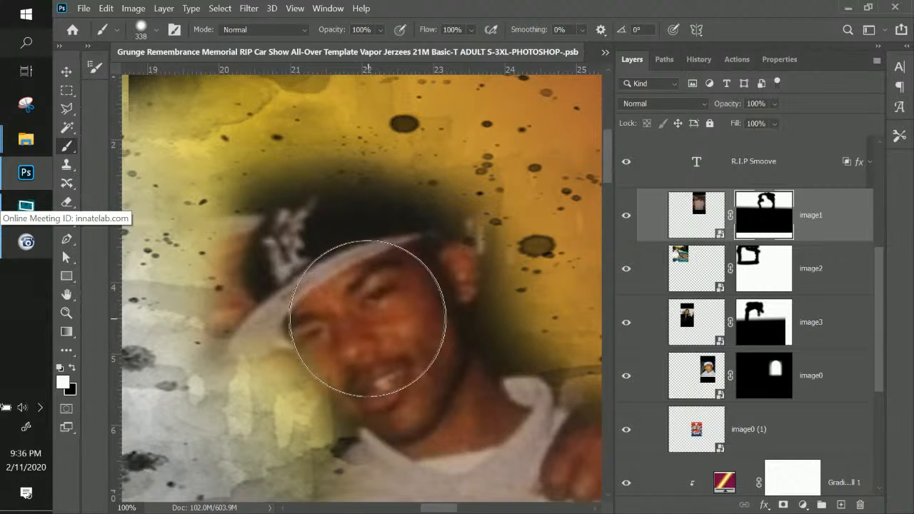
right_click(317, 293)
drag(510, 201, 496, 201)
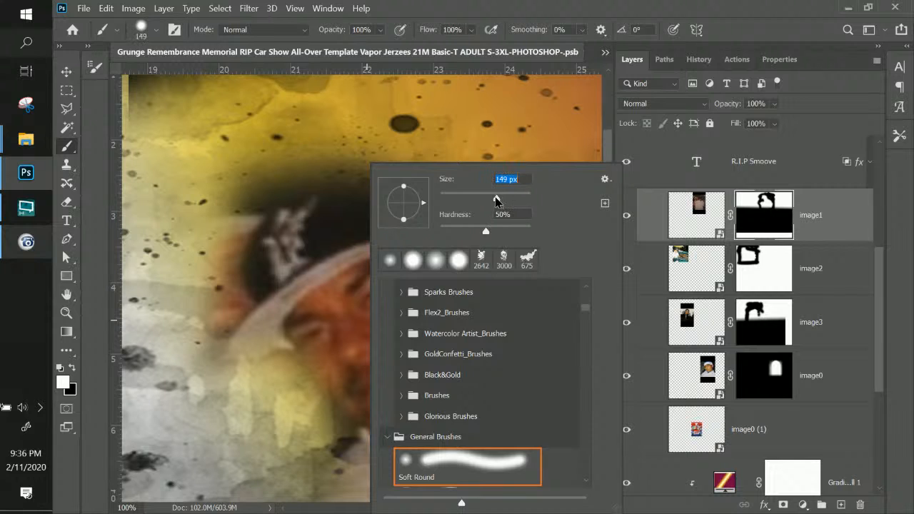
click(326, 331)
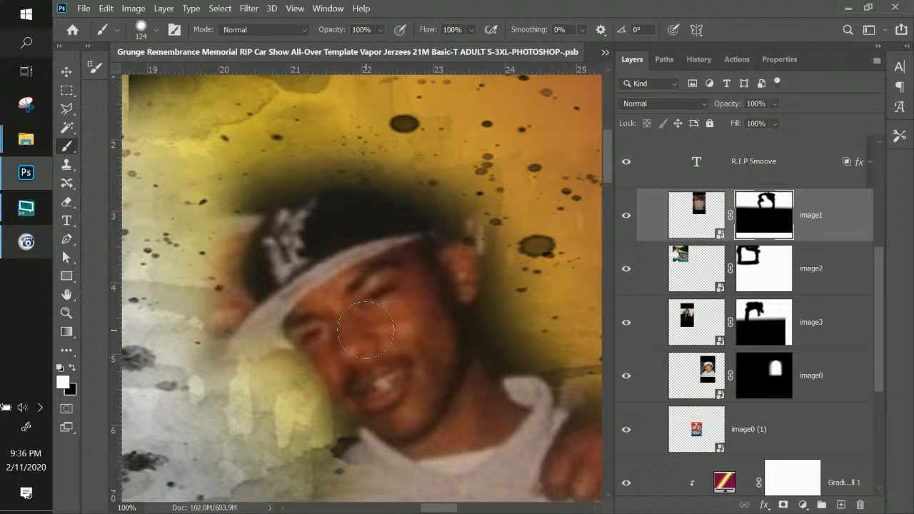
right_click(354, 248)
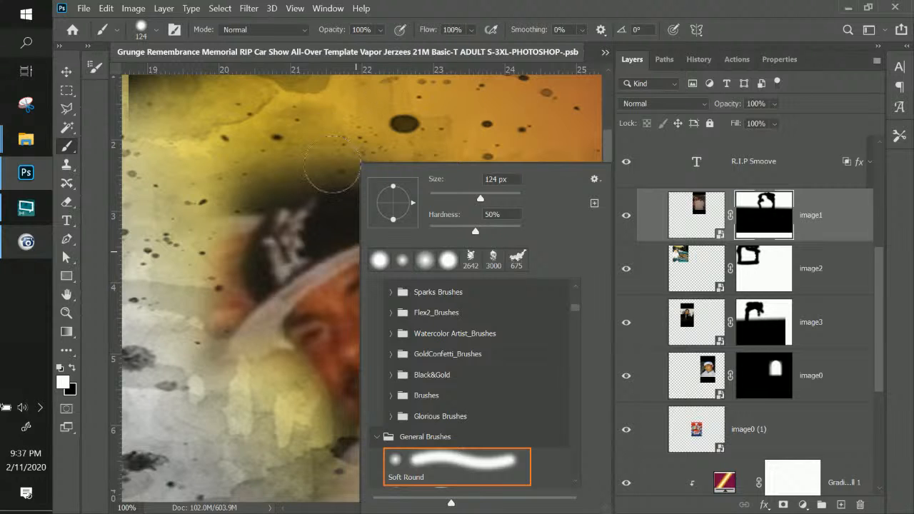
click(305, 254)
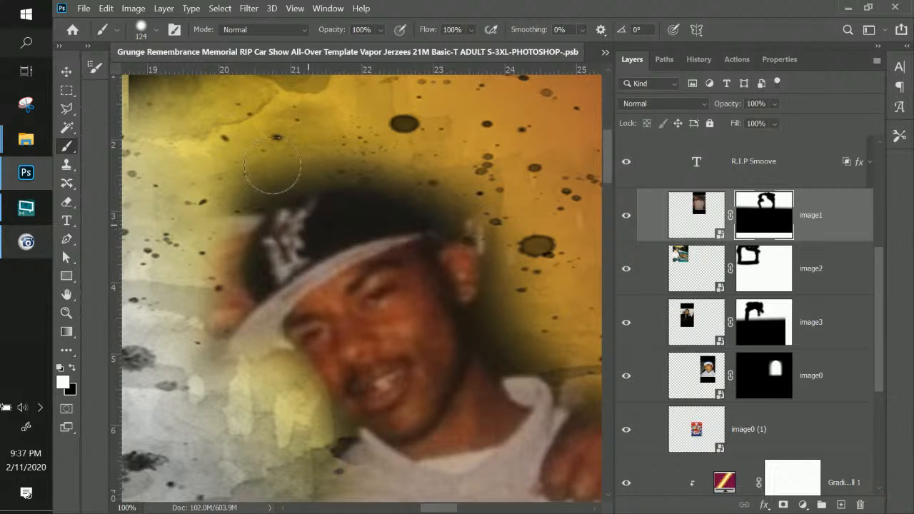
Try to extend the visible area above the cap's crown by painting white on the image1 mask.
drag(271, 163, 274, 172)
right_click(314, 184)
click(267, 163)
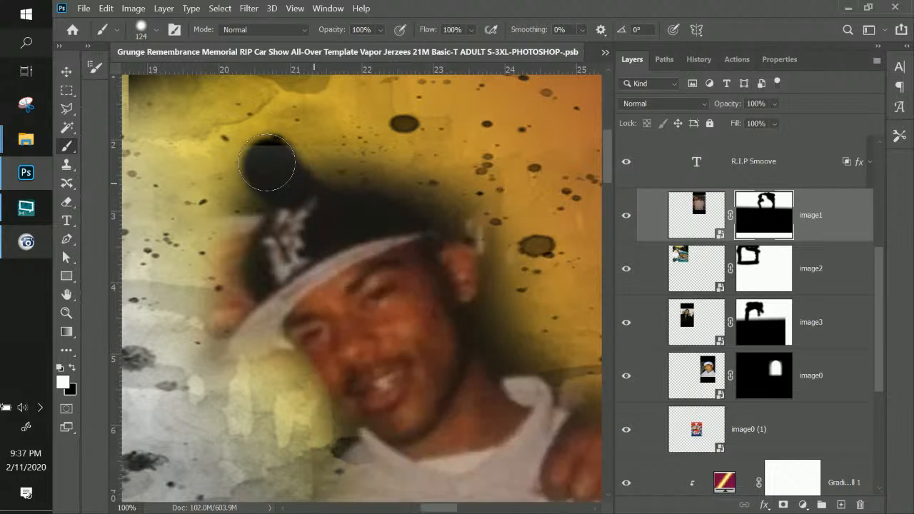
key(ctrl+z)
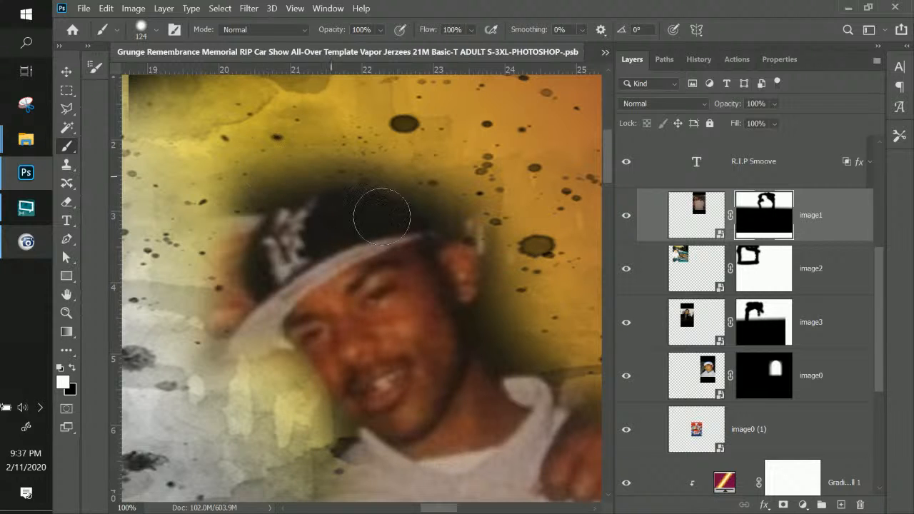
Restore the man's cap, shoulder, raised hand, phone and forearm by painting white on the image1 mask.
mouse_move(381, 217)
mouse_down()
mouse_move(353, 207)
mouse_move(341, 222)
mouse_move(379, 227)
mouse_move(365, 209)
mouse_move(338, 204)
mouse_move(314, 215)
mouse_move(301, 257)
mouse_move(281, 266)
mouse_move(297, 222)
mouse_move(359, 222)
mouse_move(438, 274)
mouse_move(452, 270)
mouse_move(454, 293)
mouse_up()
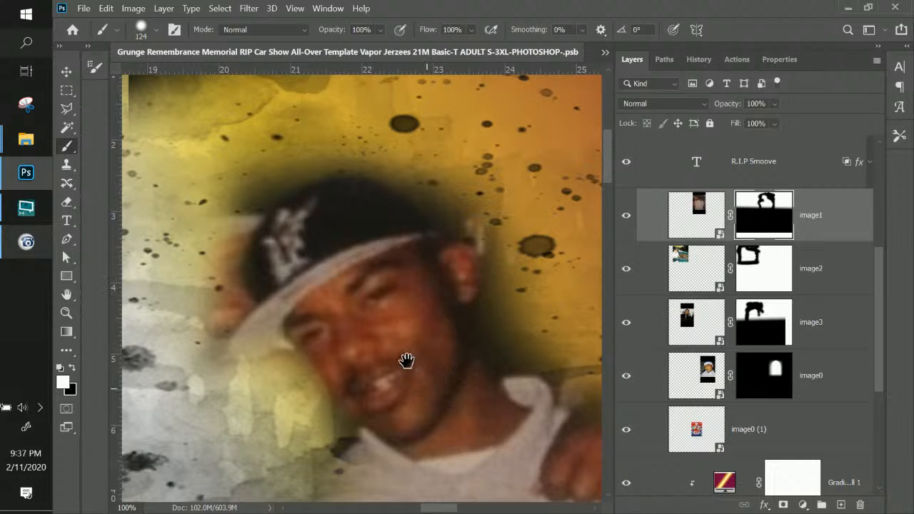
scroll(406, 362, down, 5)
drag(328, 327, 384, 303)
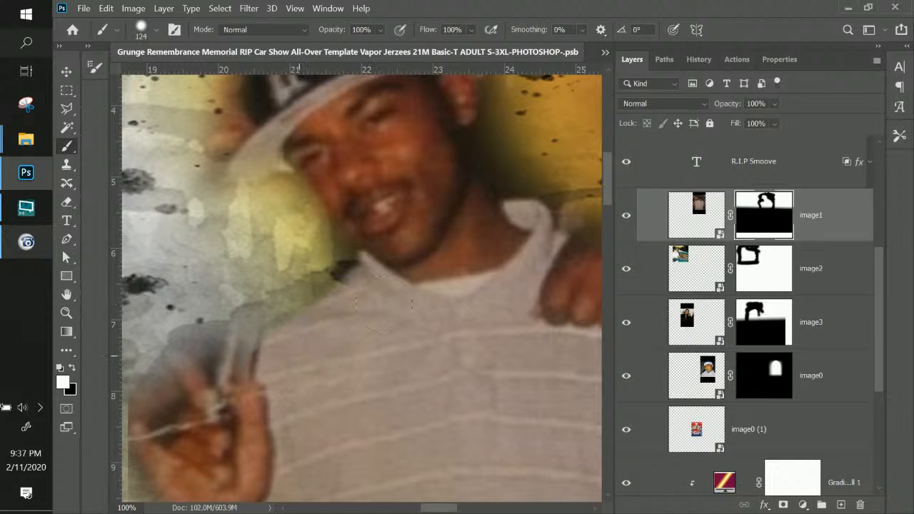
mouse_move(275, 325)
mouse_down()
mouse_move(214, 371)
mouse_move(252, 339)
mouse_move(247, 303)
mouse_move(258, 347)
mouse_up()
mouse_move(372, 348)
mouse_down()
mouse_move(453, 272)
mouse_move(426, 274)
mouse_up()
mouse_move(339, 250)
mouse_down()
mouse_move(317, 232)
mouse_move(286, 255)
mouse_move(316, 332)
mouse_move(360, 354)
mouse_move(390, 264)
mouse_move(409, 334)
mouse_move(372, 293)
mouse_move(340, 200)
mouse_up()
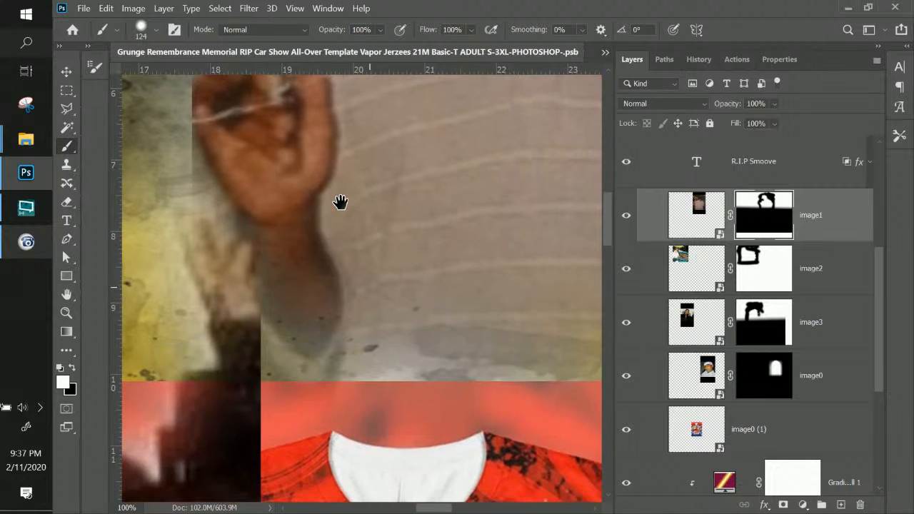
mouse_move(296, 238)
mouse_down()
mouse_move(294, 306)
mouse_move(319, 342)
mouse_move(333, 252)
mouse_move(359, 326)
mouse_up()
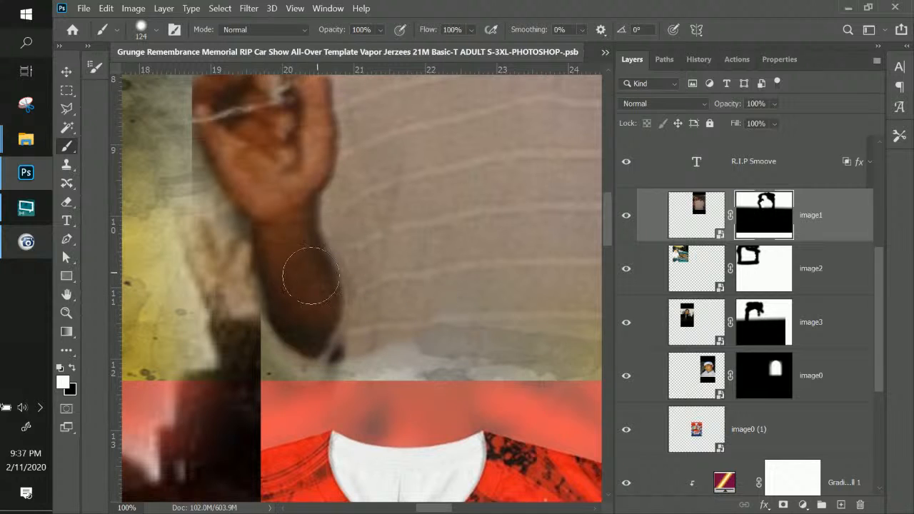
Switch the painting colour to black and hide the photo background beside the raised forearm on the image1 mask.
click(157, 33)
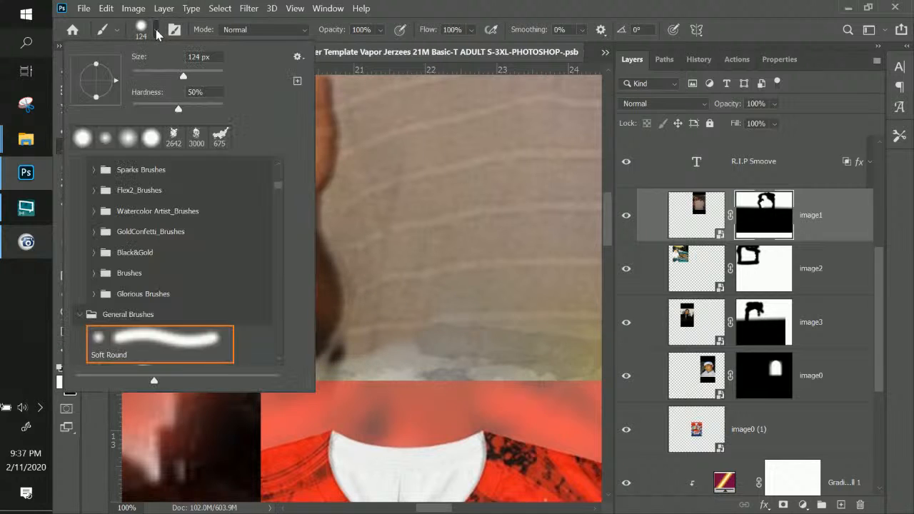
click(452, 9)
click(71, 368)
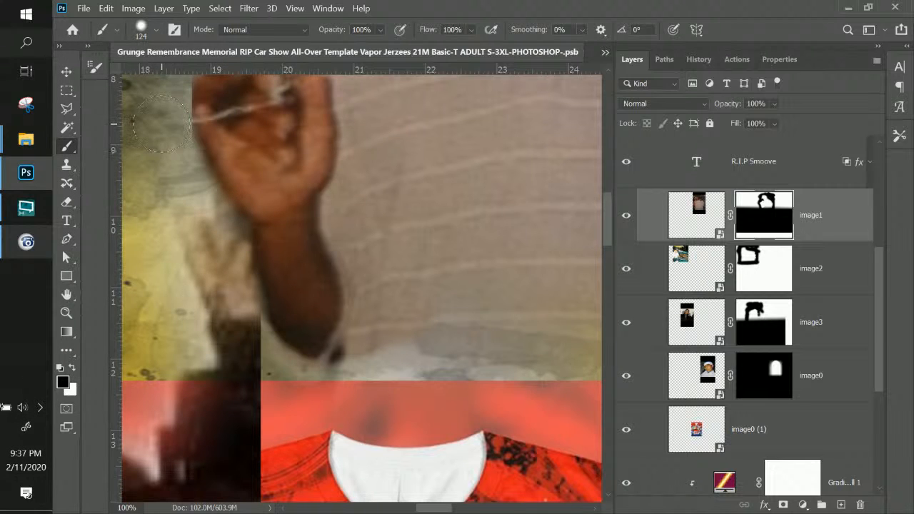
mouse_move(210, 247)
mouse_down()
mouse_move(235, 331)
mouse_move(235, 378)
mouse_up()
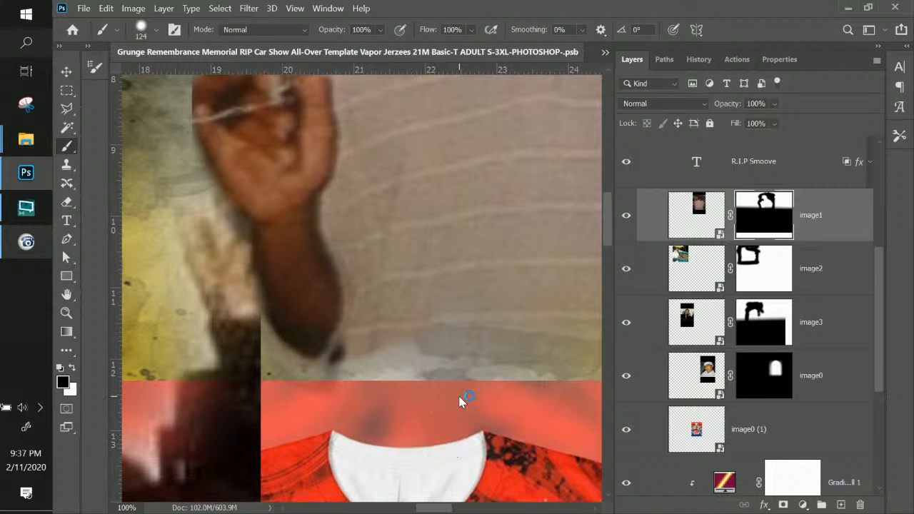
Try to trim the background around the front of the cap by painting black on the image1 mask.
key(ctrl+minus)
drag(412, 359, 350, 448)
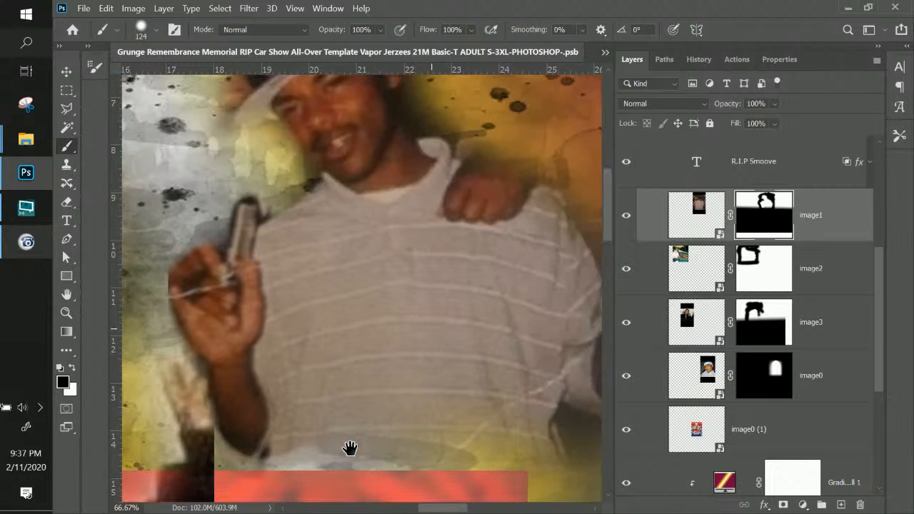
drag(392, 315, 384, 398)
drag(369, 416, 408, 447)
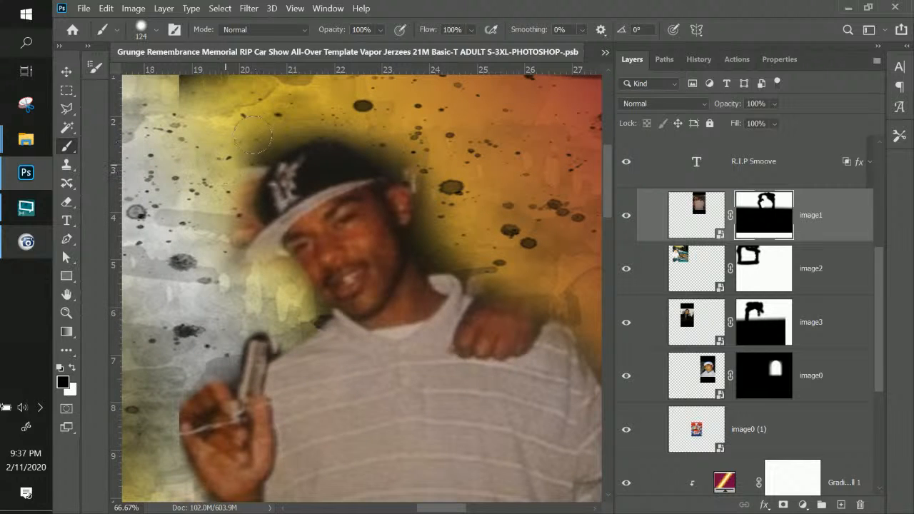
mouse_move(249, 137)
mouse_down()
mouse_move(283, 114)
mouse_move(351, 107)
mouse_move(267, 159)
mouse_up()
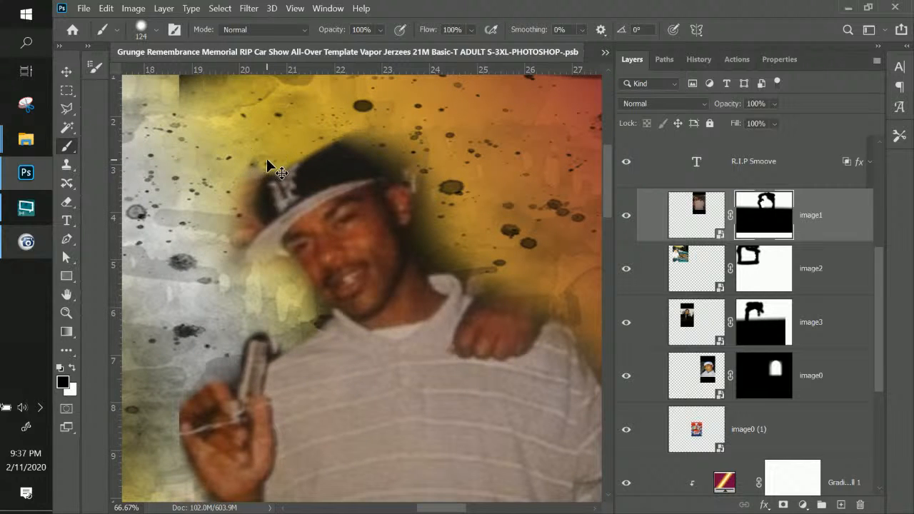
key(ctrl+z)
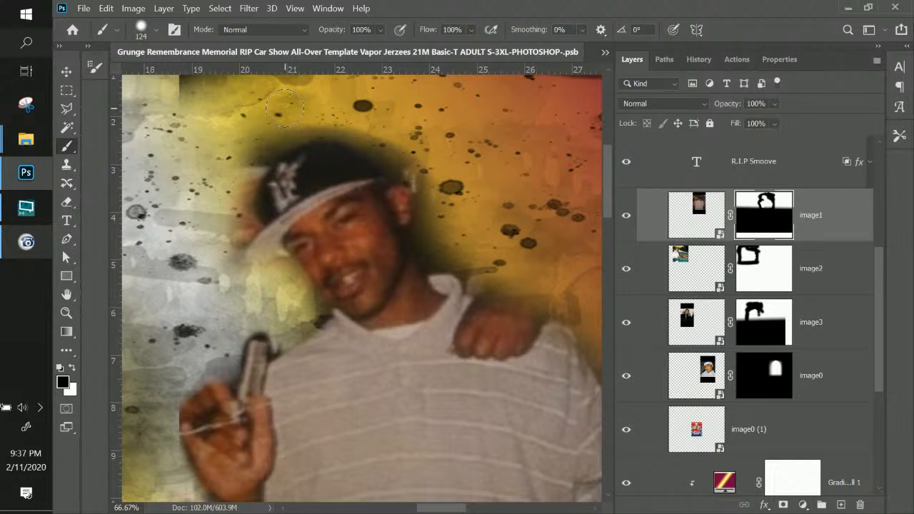
Hide the leftover background around the man's face, cap and neck by painting black on the image1 mask, lowering the brush hardness partway.
mouse_move(263, 266)
mouse_down()
mouse_move(287, 287)
mouse_move(294, 315)
mouse_move(290, 287)
mouse_move(299, 304)
mouse_move(285, 326)
mouse_up()
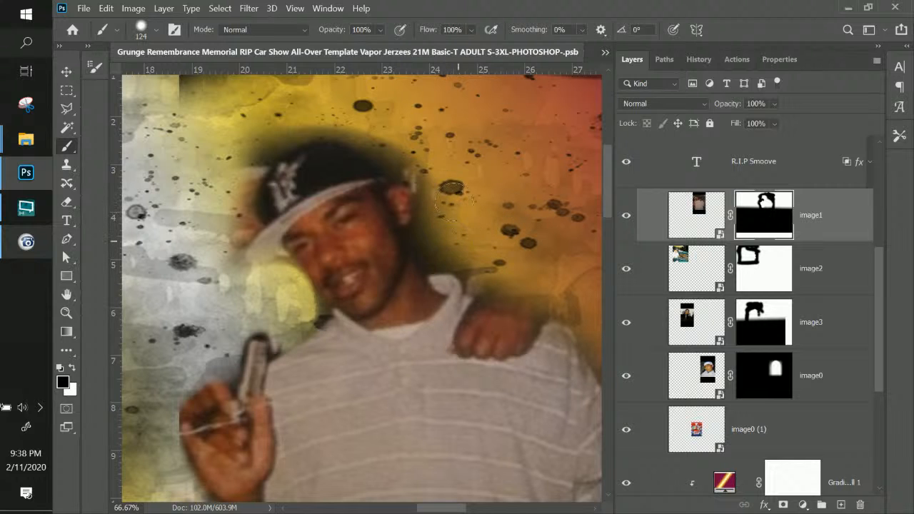
scroll(459, 173, up, 3)
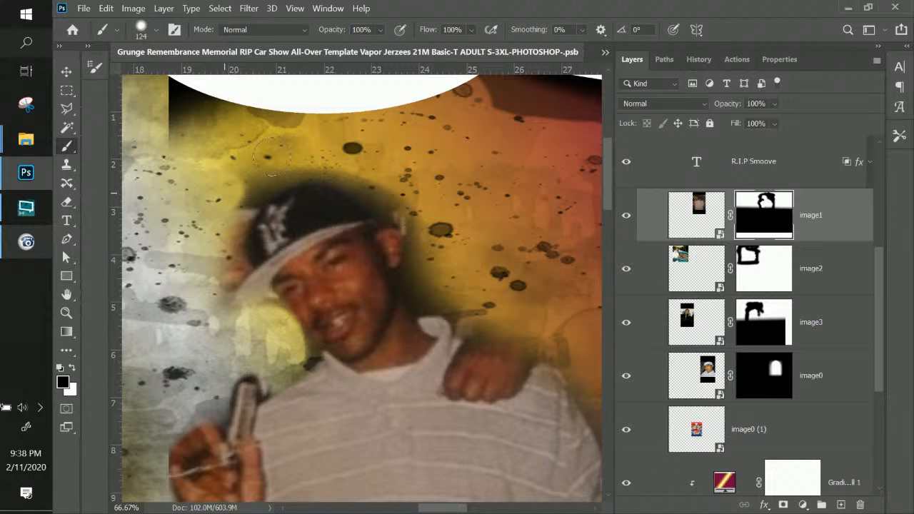
click(156, 32)
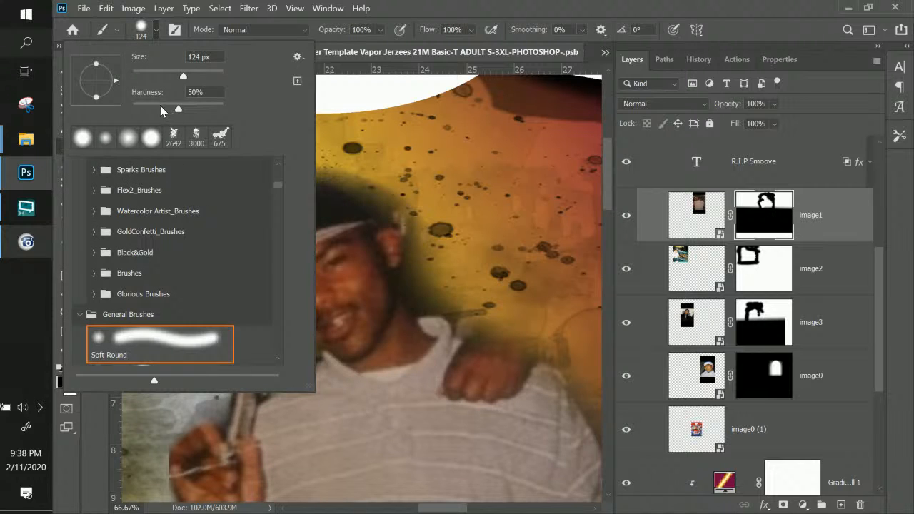
drag(161, 111, 144, 110)
click(450, 3)
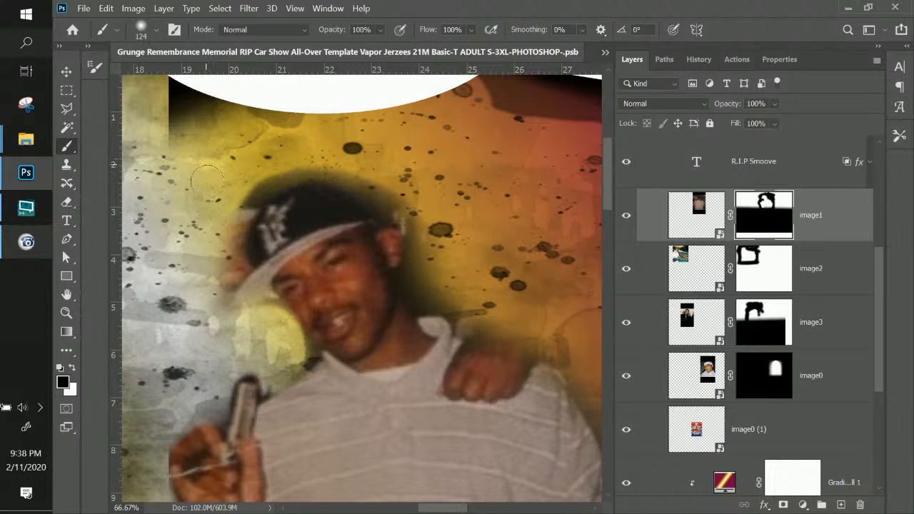
mouse_move(265, 157)
mouse_down()
mouse_move(212, 211)
mouse_move(277, 165)
mouse_move(232, 207)
mouse_move(208, 300)
mouse_move(228, 267)
mouse_move(231, 196)
mouse_up()
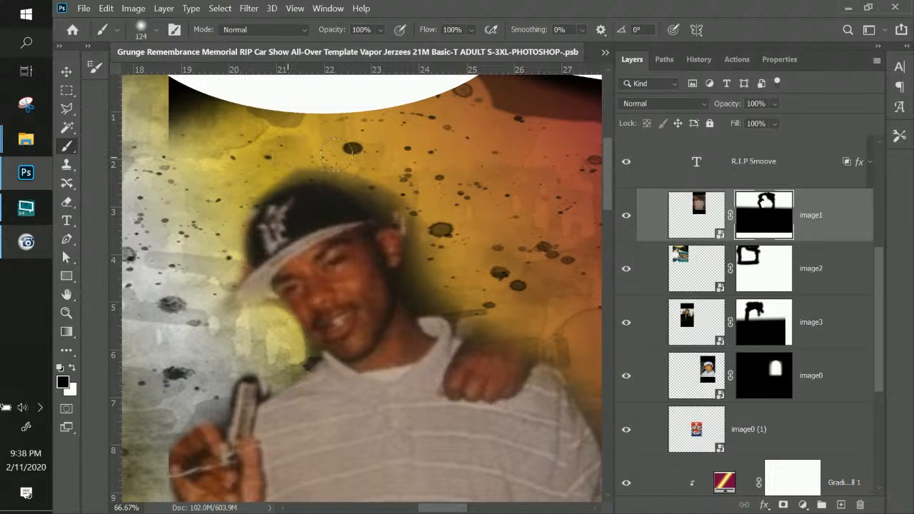
drag(335, 155, 376, 169)
drag(412, 193, 448, 207)
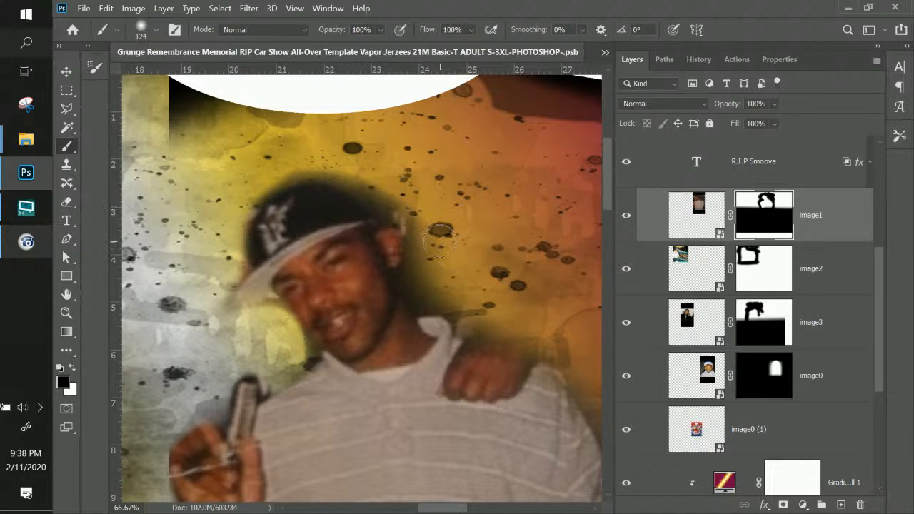
mouse_move(439, 240)
mouse_down()
mouse_move(393, 187)
mouse_move(358, 165)
mouse_move(311, 155)
mouse_up()
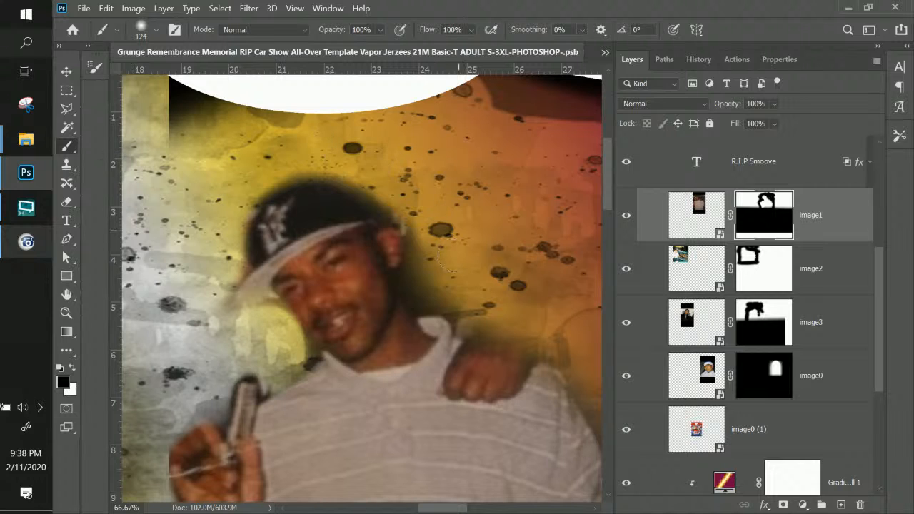
mouse_move(427, 233)
mouse_down()
mouse_move(428, 303)
mouse_move(455, 304)
mouse_move(471, 317)
mouse_up()
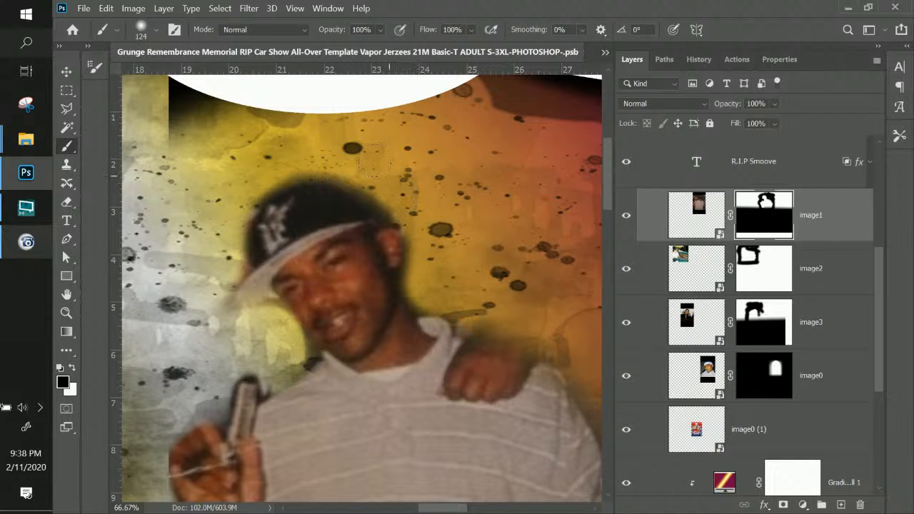
Switch to the Clone Stamp tool for retouching the hand resting on the man's shoulder.
key(ctrl+minus)
key(ctrl+minus)
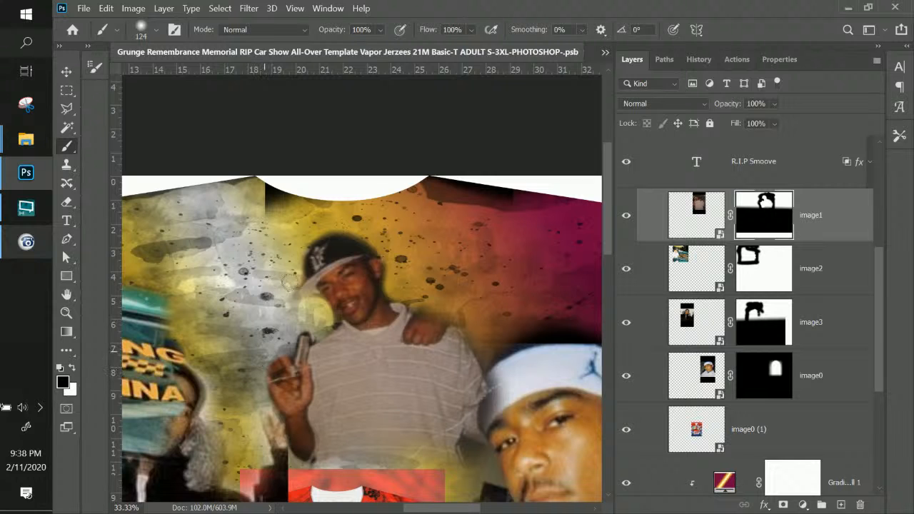
drag(439, 286, 472, 126)
key(ctrl+plus)
key(ctrl+plus)
key(ctrl+plus)
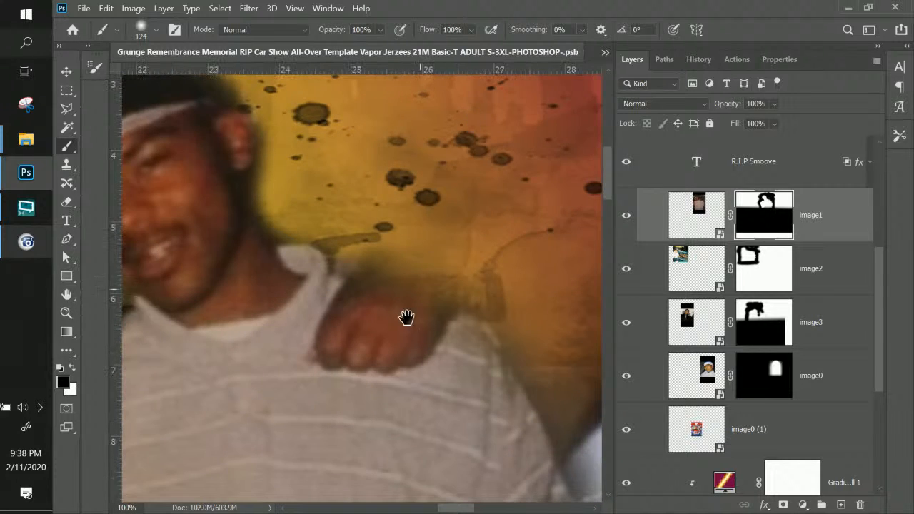
drag(406, 316, 476, 184)
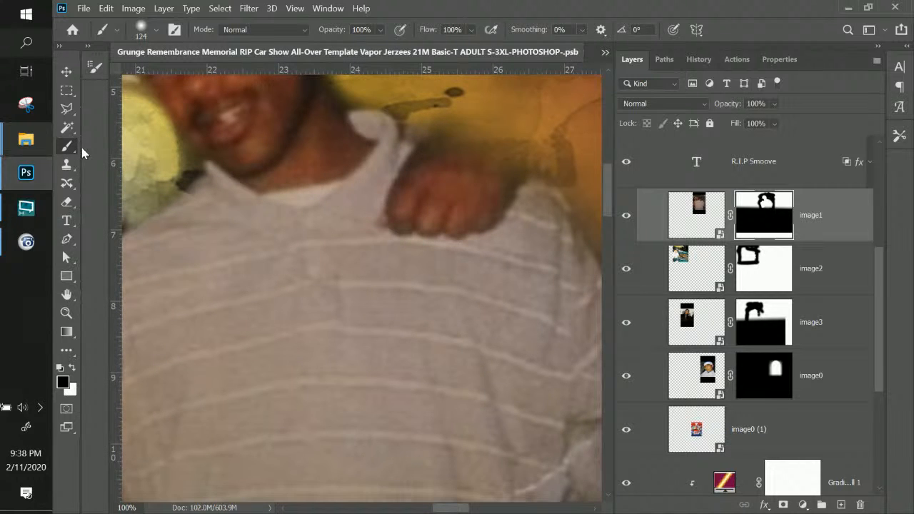
click(70, 171)
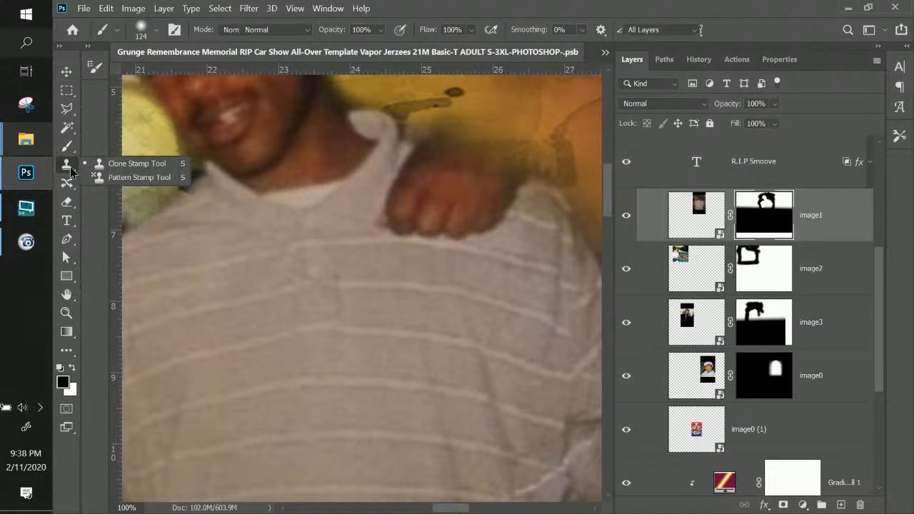
click(132, 168)
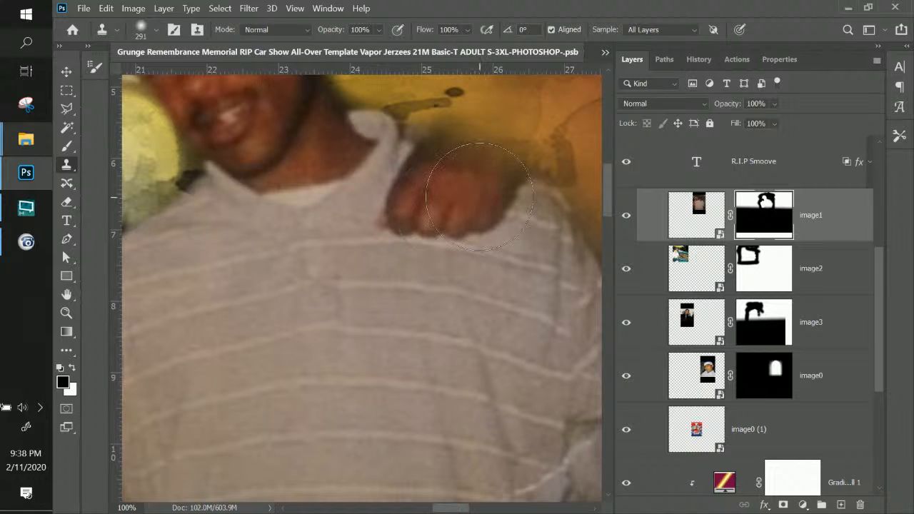
Try to clone the striped shirt fabric over the hand on the man's shoulder while the image1 mask is active.
alt+click(309, 285)
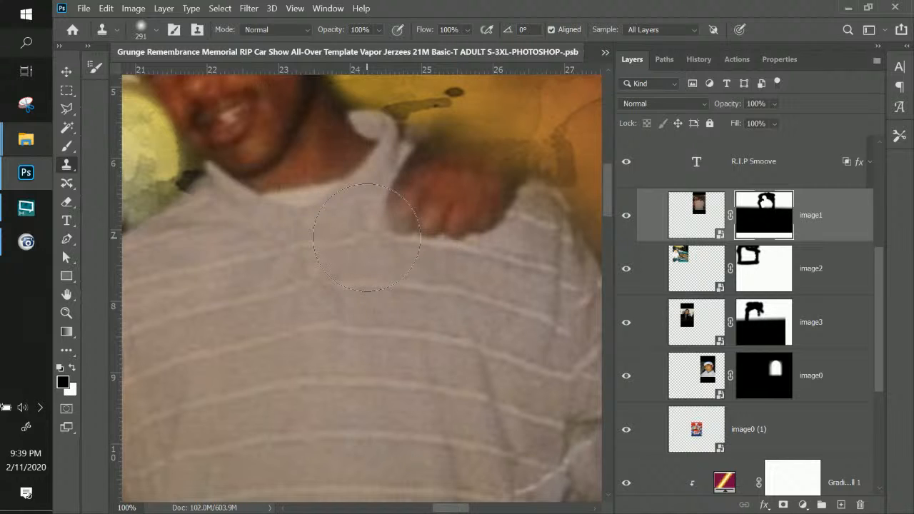
mouse_move(371, 239)
mouse_down()
mouse_move(406, 241)
mouse_move(449, 207)
mouse_move(454, 242)
mouse_up()
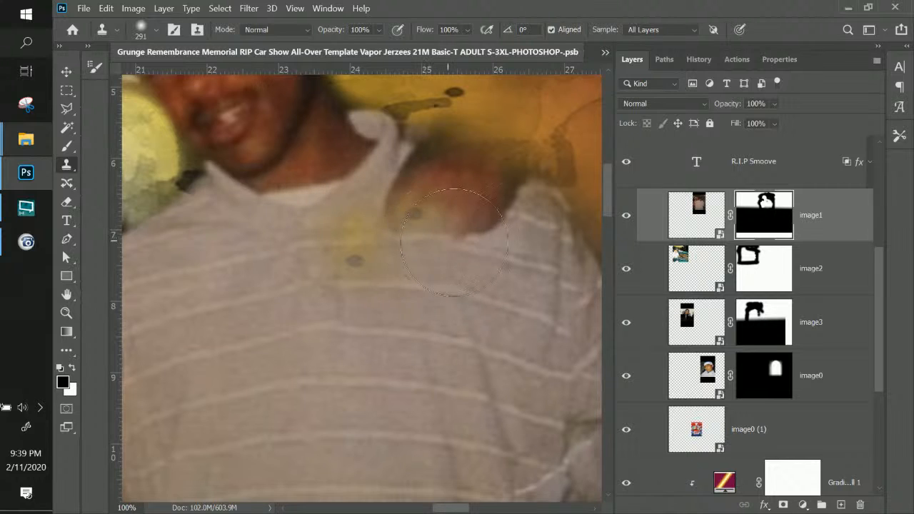
key(ctrl+z)
key(ctrl+z)
key(ctrl+z)
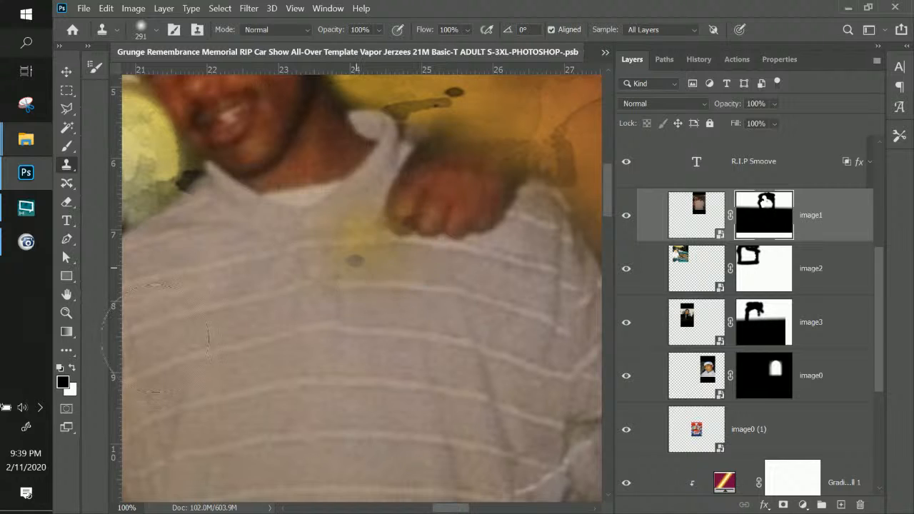
key(ctrl+z)
Add a new empty layer directly above image1, keeping black as the foreground colour.
click(72, 368)
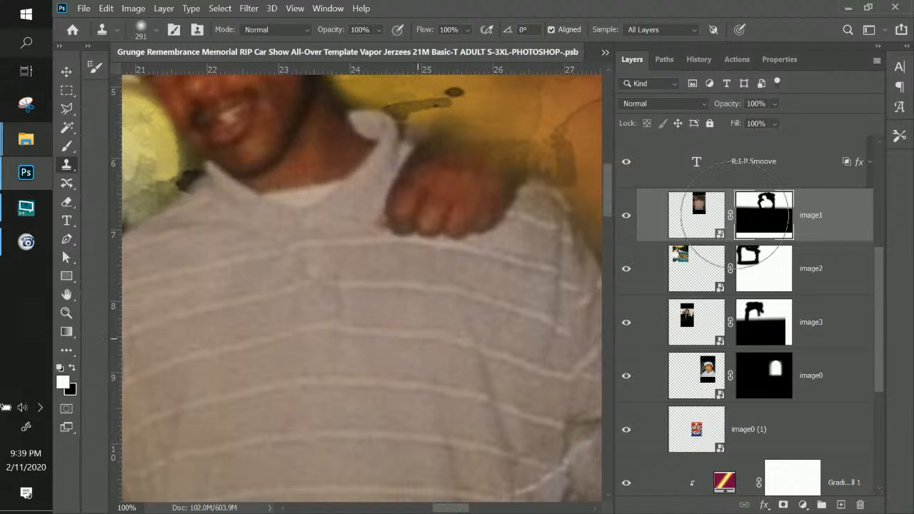
click(839, 505)
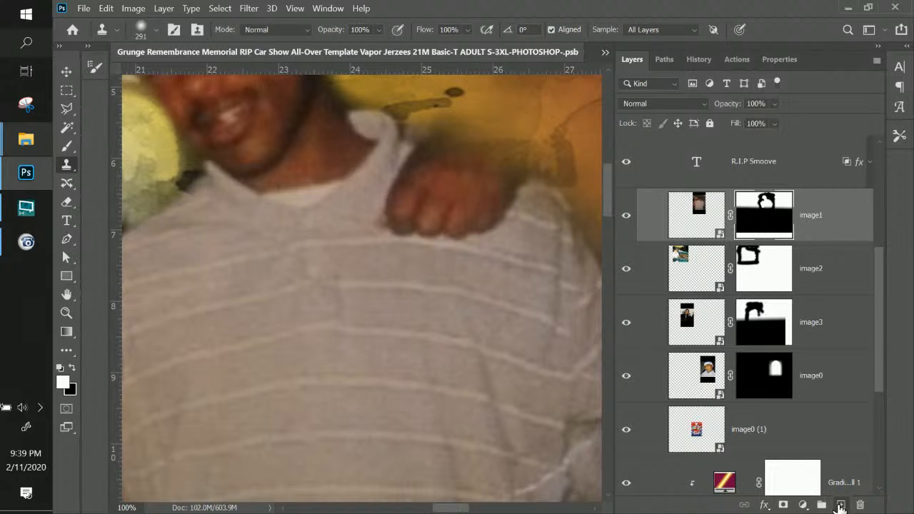
key(x)
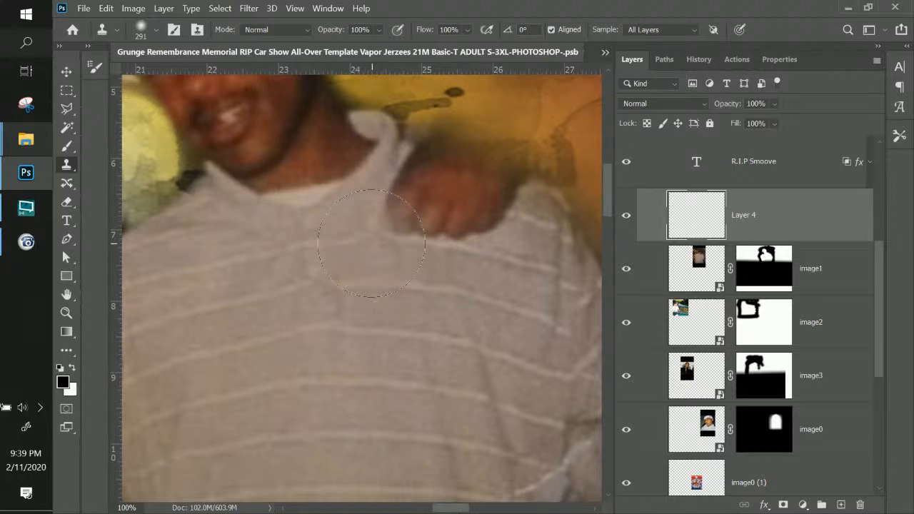
Try to clone shirt fabric over the edge of the hand on Layer 4, and undo the strokes.
mouse_move(410, 199)
mouse_down()
mouse_move(418, 204)
mouse_move(406, 220)
mouse_up()
key(ctrl+z)
key(ctrl+z)
key(ctrl+z)
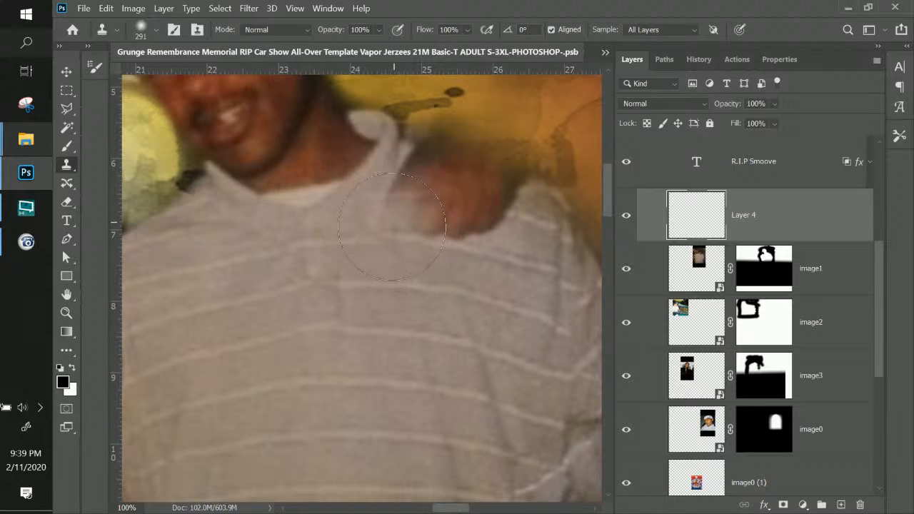
key(ctrl+z)
key(ctrl+z)
key(ctrl+z)
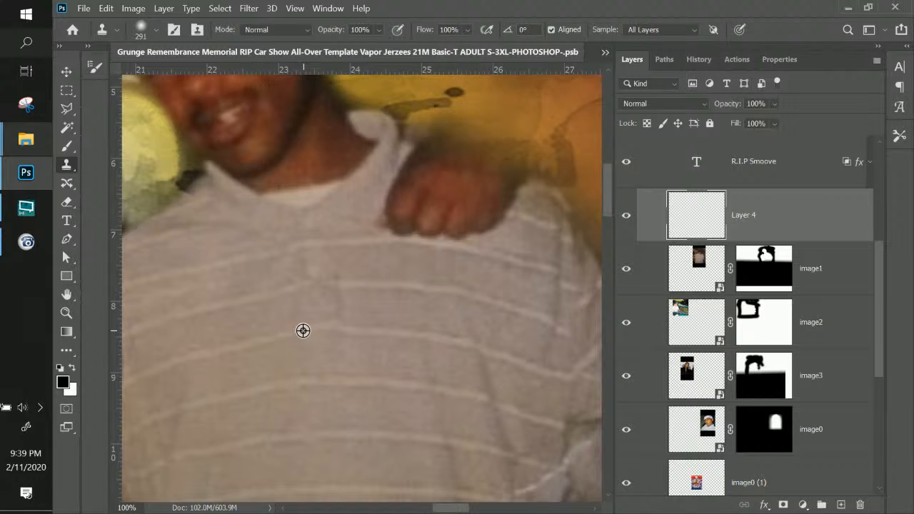
Clone the striped chest fabric over the whole hand on Layer 4 to rebuild the shirt's shoulder.
mouse_move(389, 225)
mouse_down()
mouse_move(387, 234)
mouse_move(516, 238)
mouse_up()
key(ctrl+z)
mouse_move(389, 189)
mouse_down()
mouse_move(526, 186)
mouse_move(572, 197)
mouse_up()
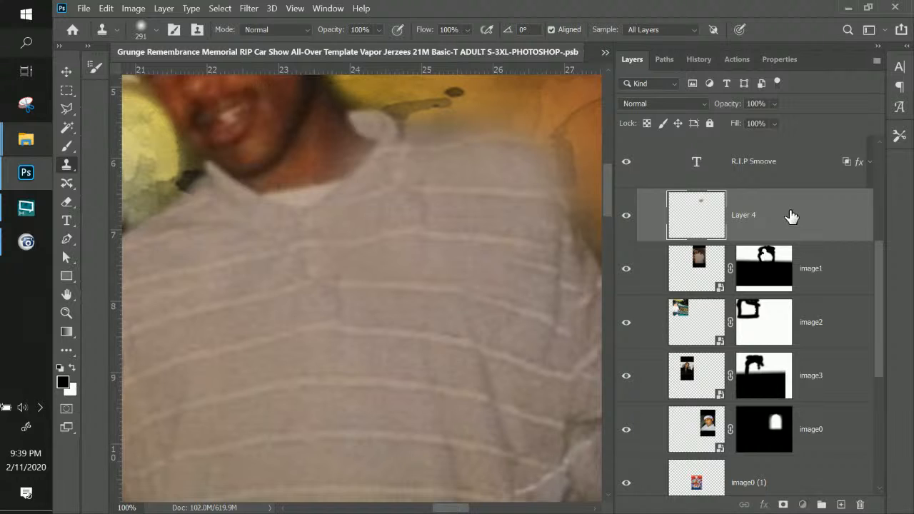
Hide Layer 4 and add another empty layer directly above image1.
click(626, 215)
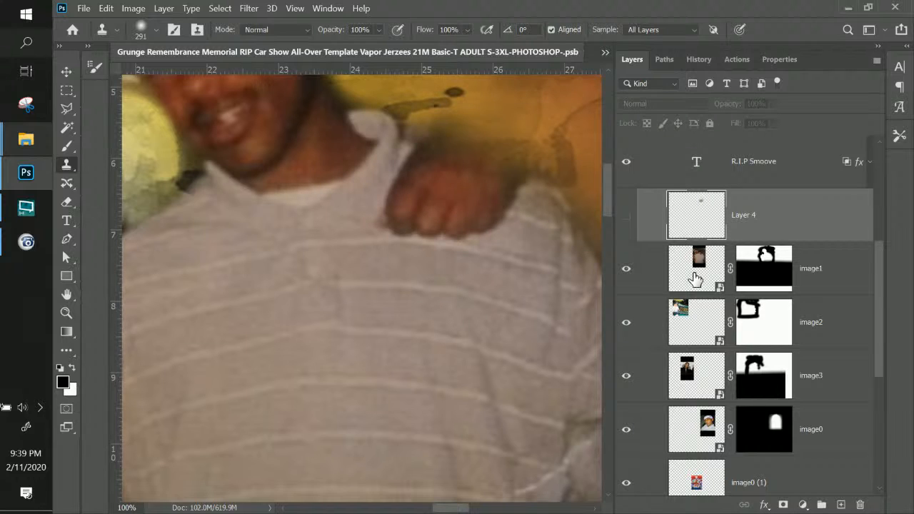
click(695, 279)
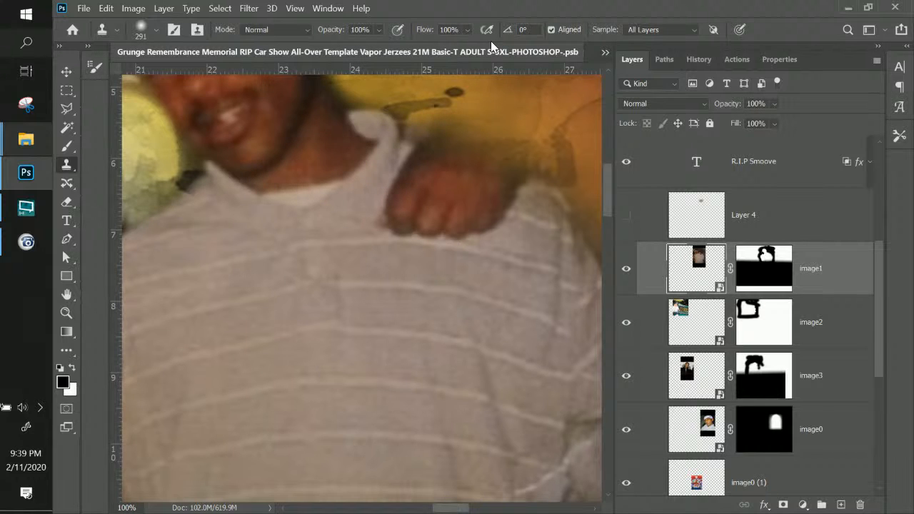
click(841, 505)
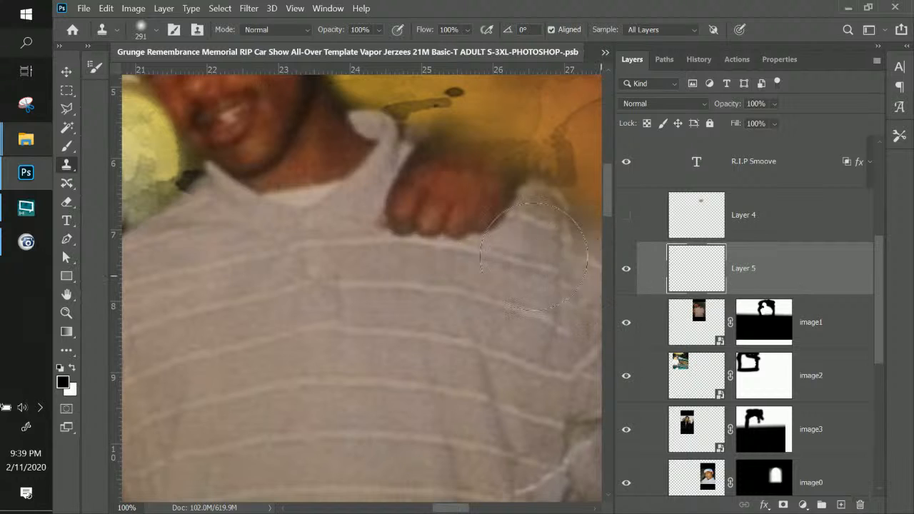
Clone the striped chest fabric over the hand on Layer 5 and extend the shirt's shoulder upward and outward.
drag(471, 210, 466, 223)
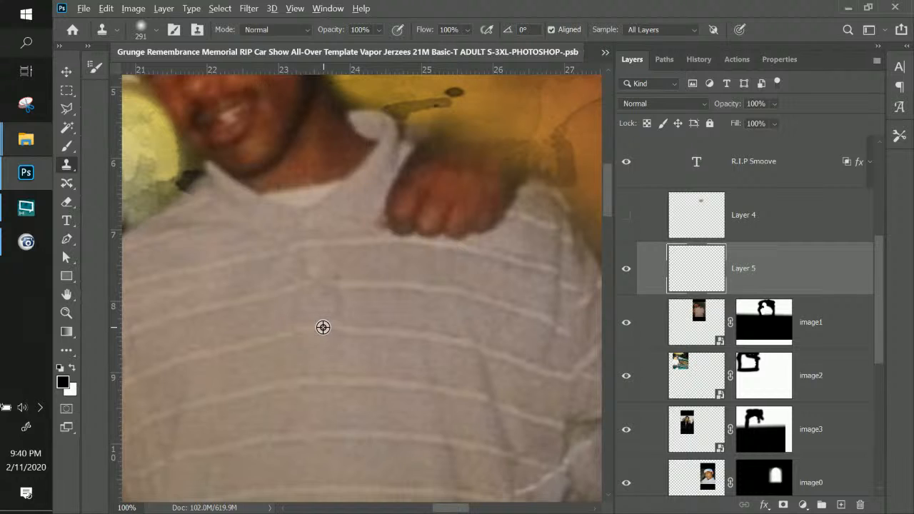
alt+click(323, 326)
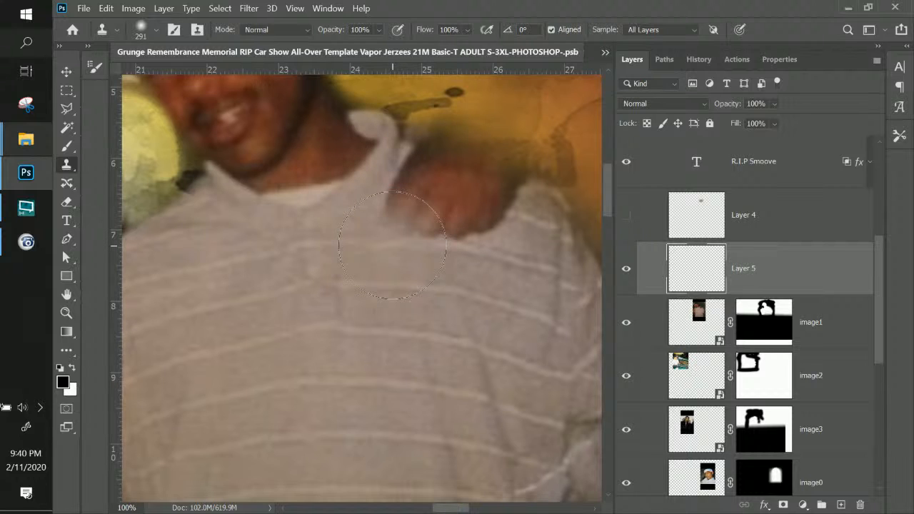
mouse_move(393, 245)
mouse_down()
mouse_move(484, 246)
mouse_move(488, 192)
mouse_move(439, 193)
mouse_move(463, 188)
mouse_up()
key(ctrl+z)
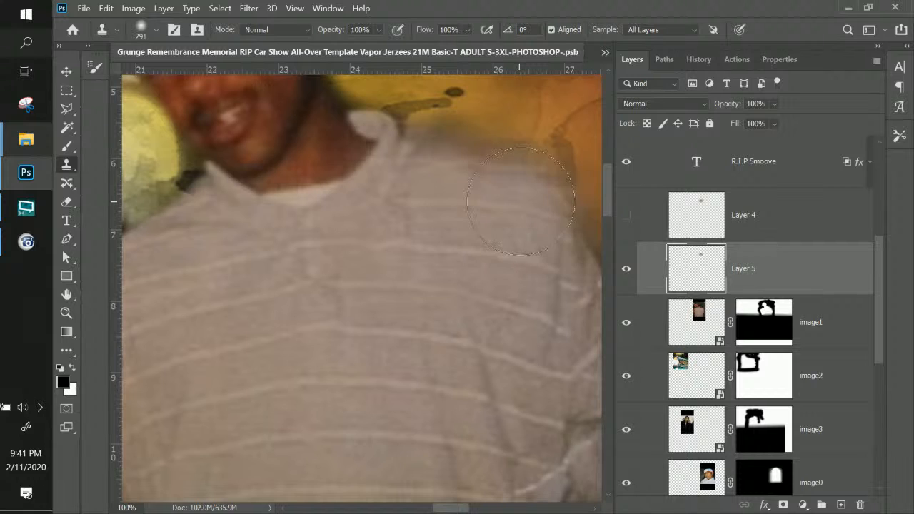
mouse_move(525, 192)
mouse_down()
mouse_move(499, 179)
mouse_move(467, 173)
mouse_move(503, 141)
mouse_up()
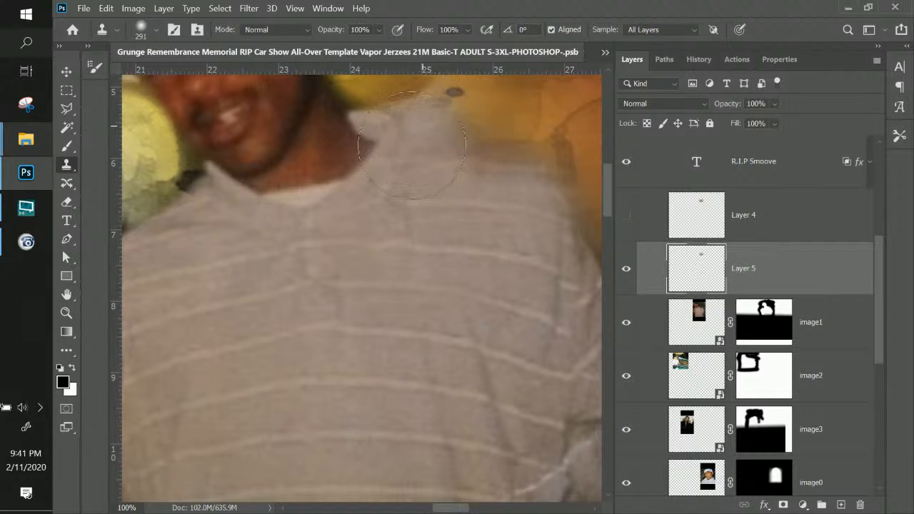
mouse_move(435, 162)
mouse_down()
mouse_move(428, 159)
mouse_move(528, 178)
mouse_up()
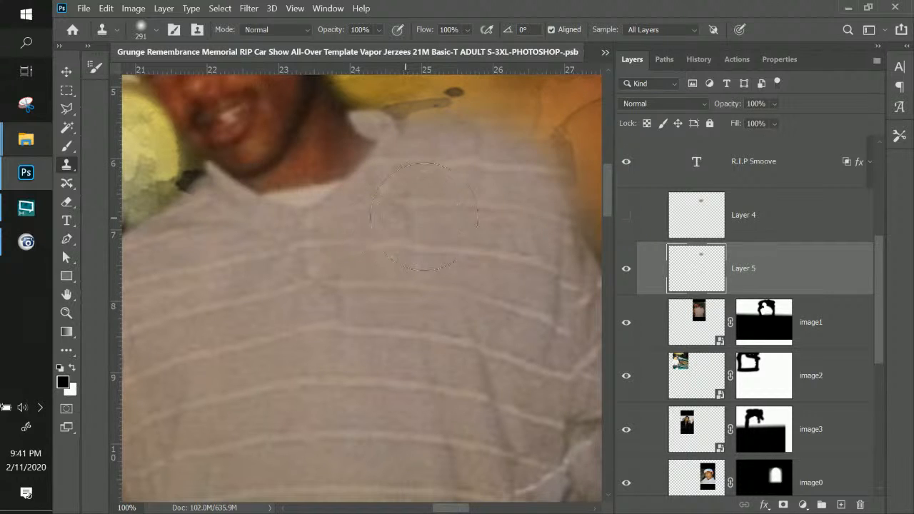
click(505, 142)
mouse_move(542, 239)
mouse_down()
mouse_move(575, 200)
mouse_move(571, 142)
mouse_up()
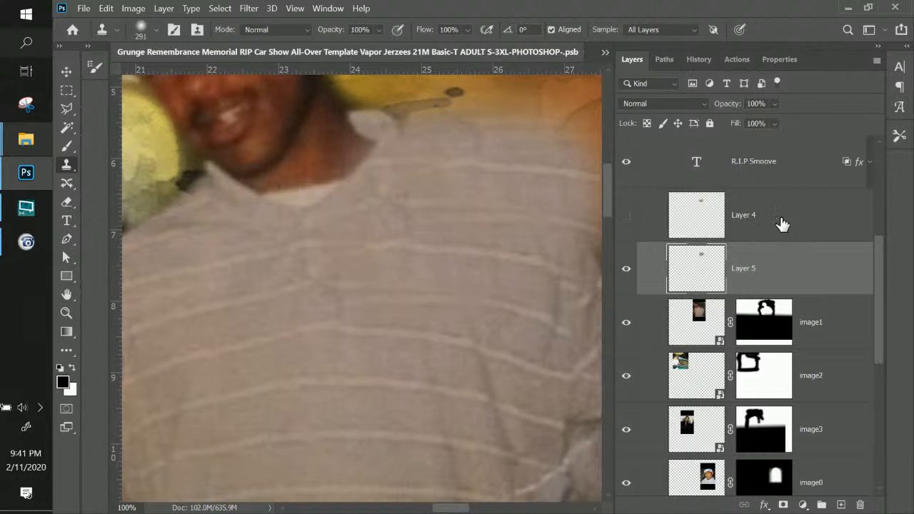
Compare the cloned shoulders on Layer 4 and Layer 5 by toggling their visibility, leaving only Layer 5 shown.
key(alt+bracketright)
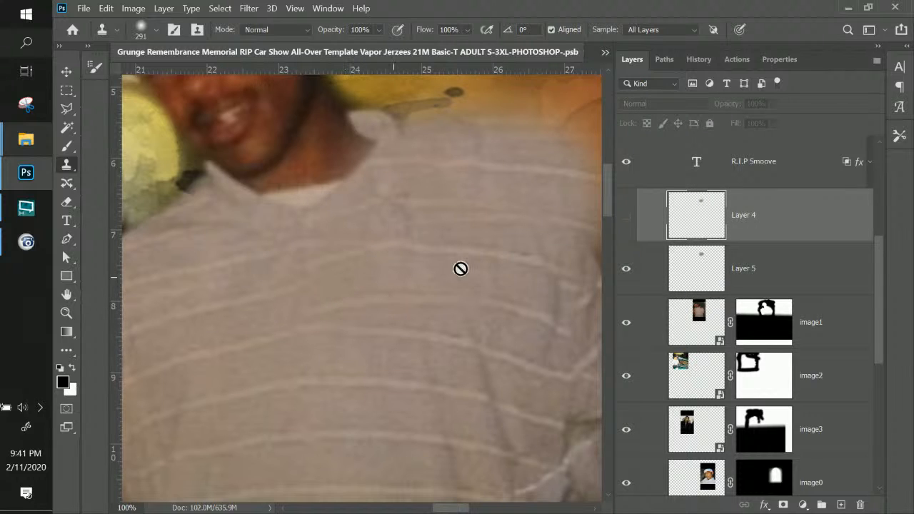
click(626, 269)
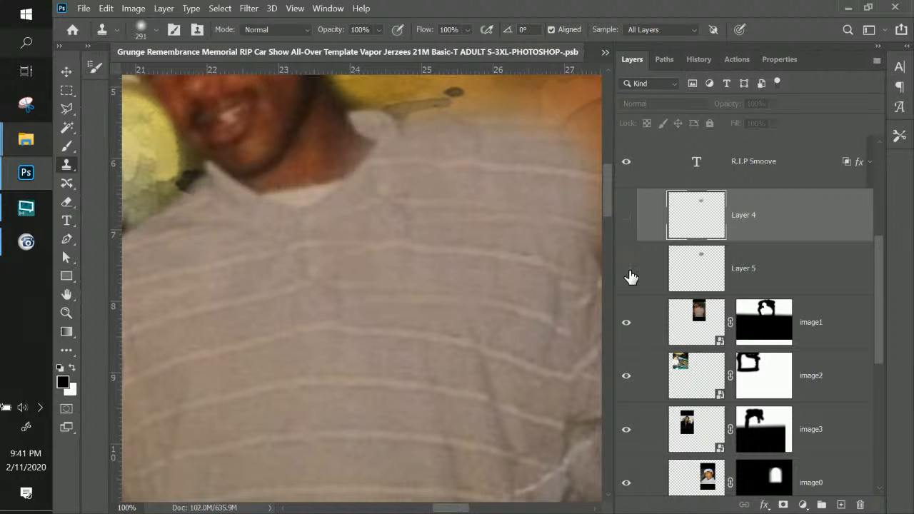
click(625, 216)
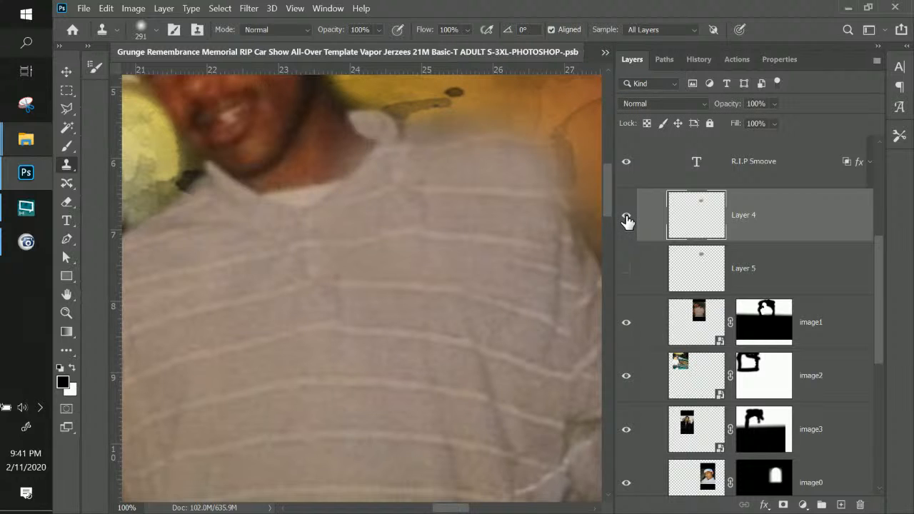
click(626, 219)
click(627, 270)
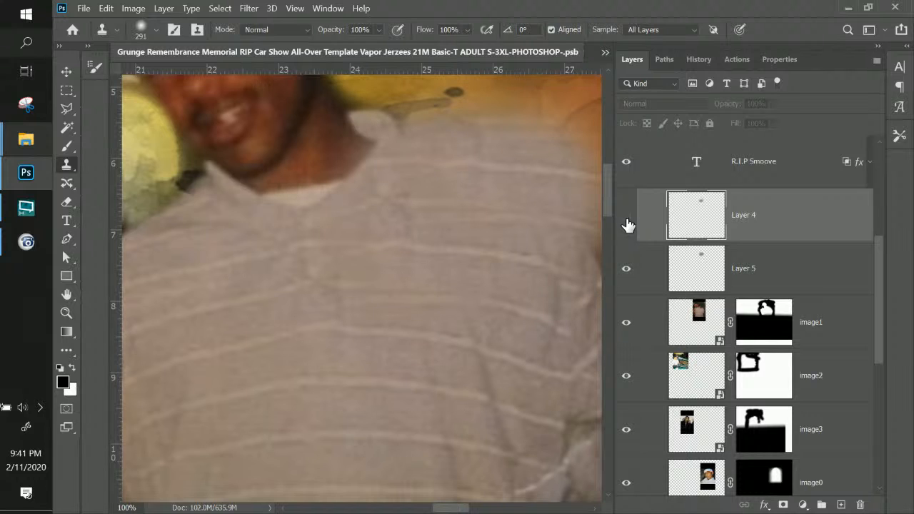
click(626, 270)
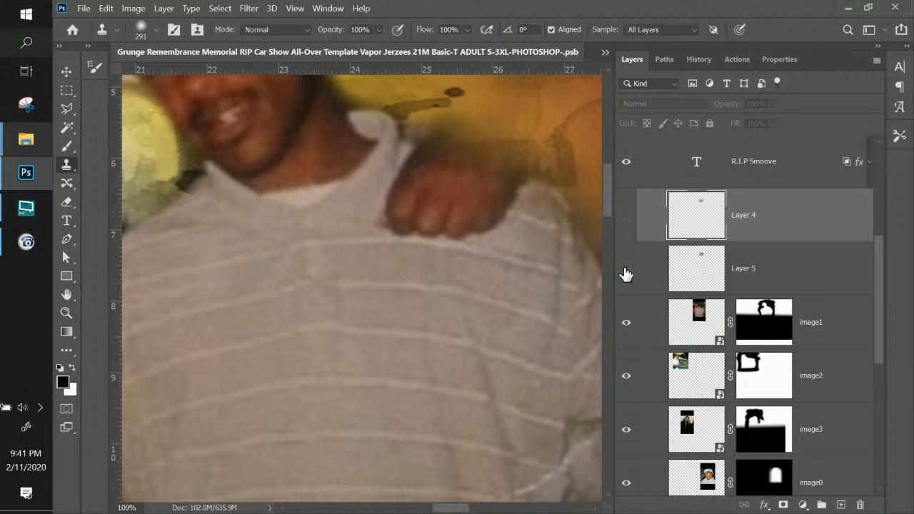
click(628, 225)
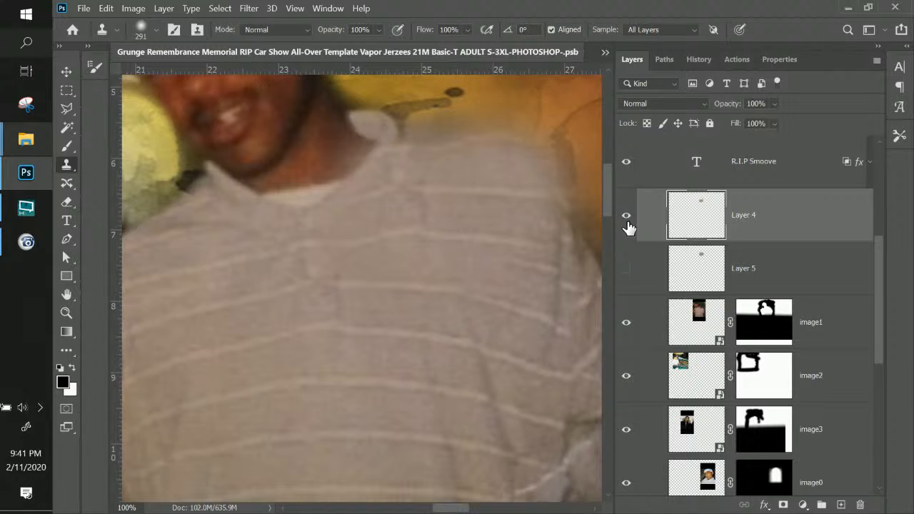
click(627, 225)
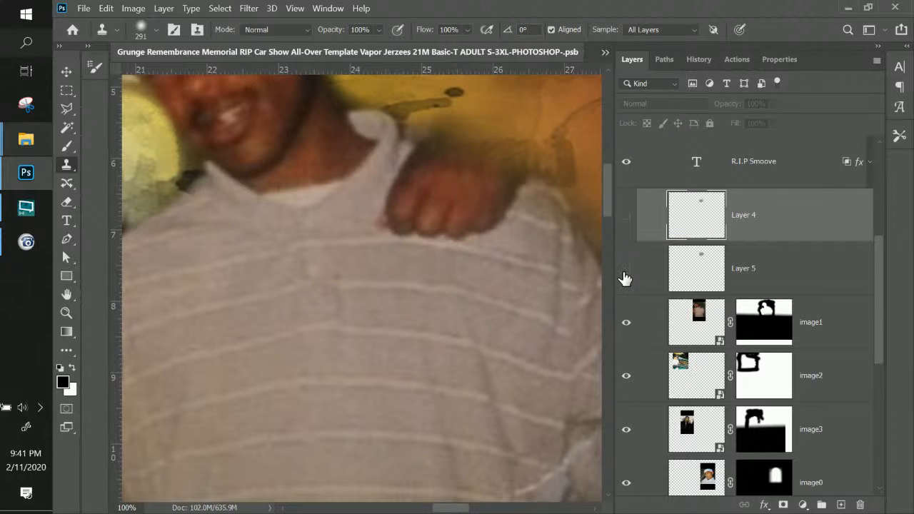
click(626, 271)
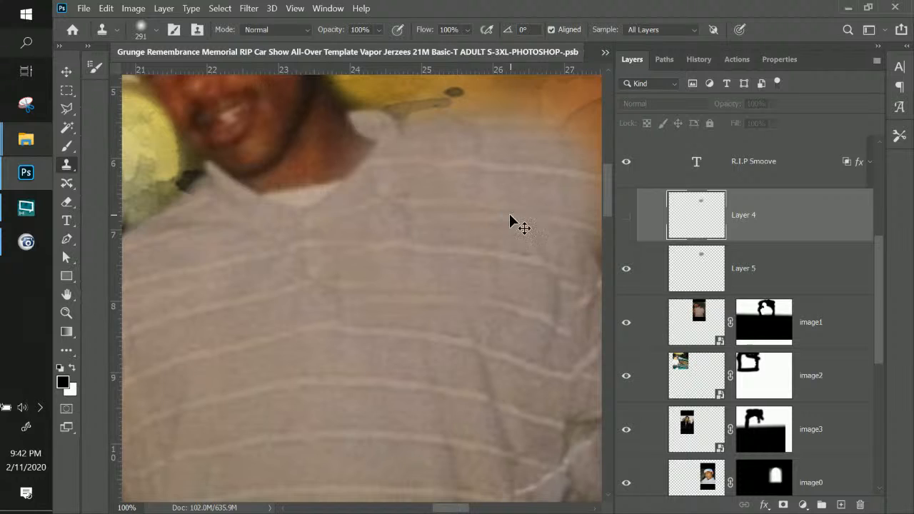
Rotate the cloned shoulder fabric on Layer 5 clockwise by about 5 degrees.
key(ctrl+minus)
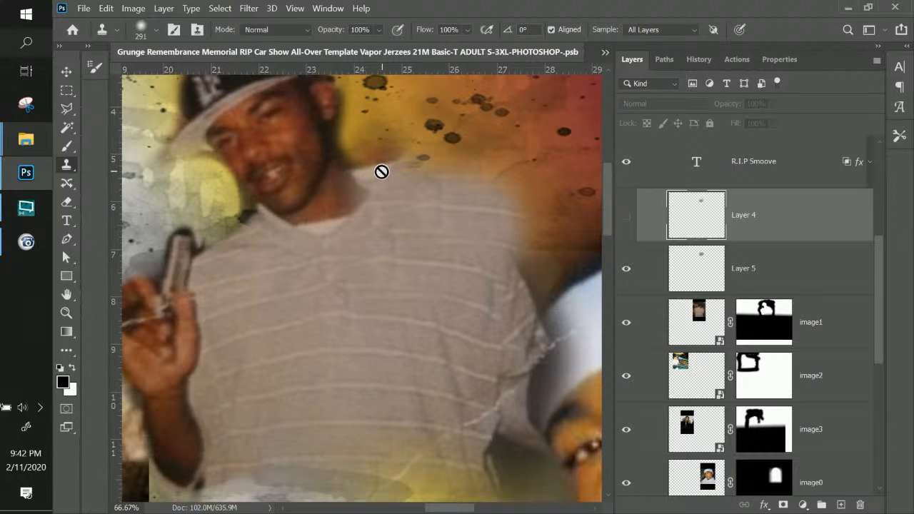
click(68, 74)
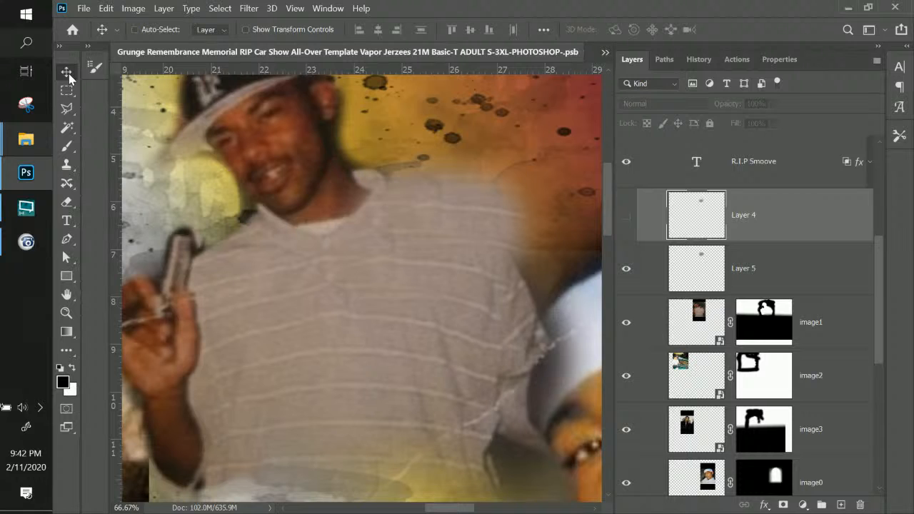
click(707, 267)
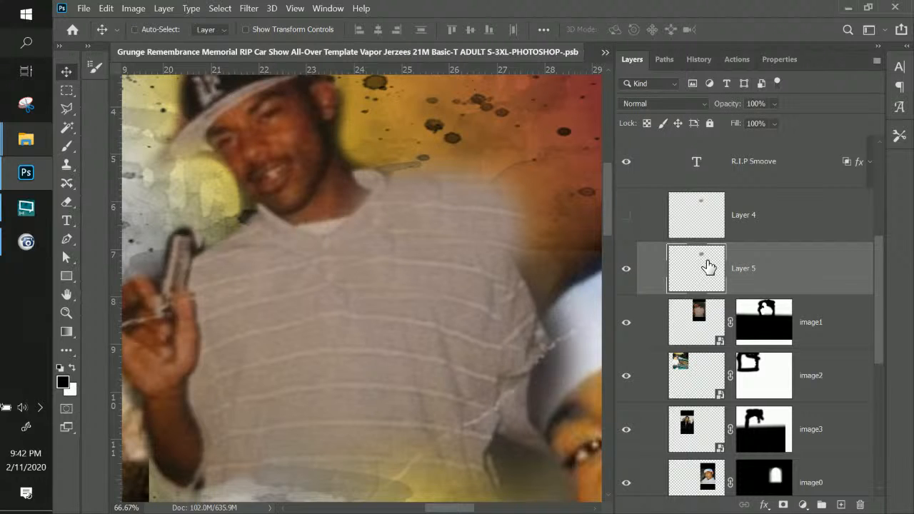
key(ctrl+t)
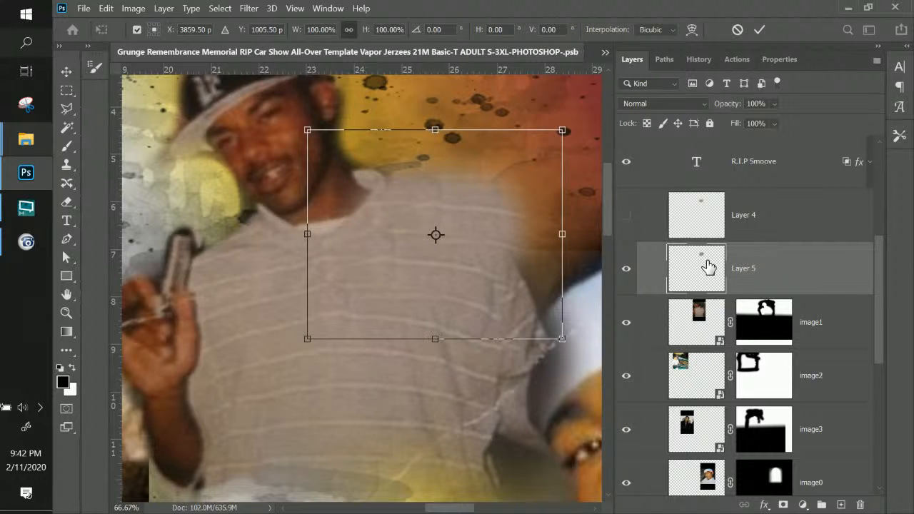
click(105, 8)
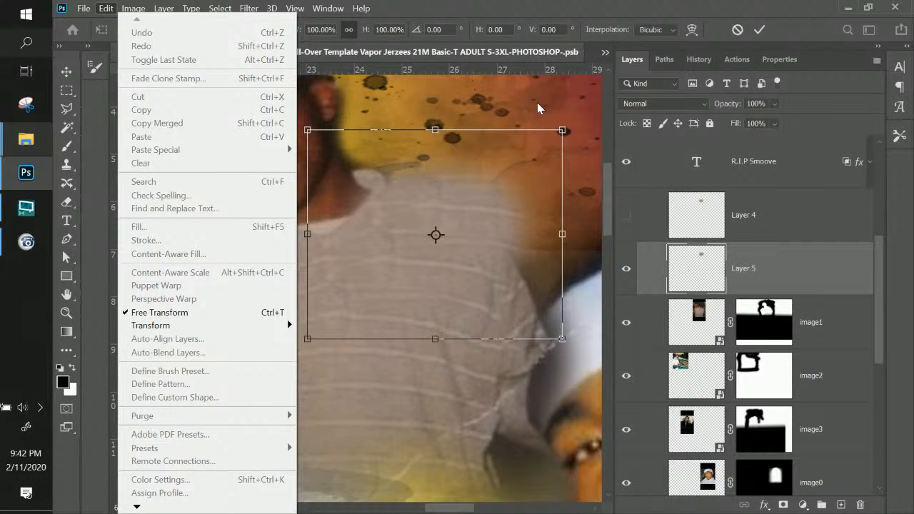
click(564, 134)
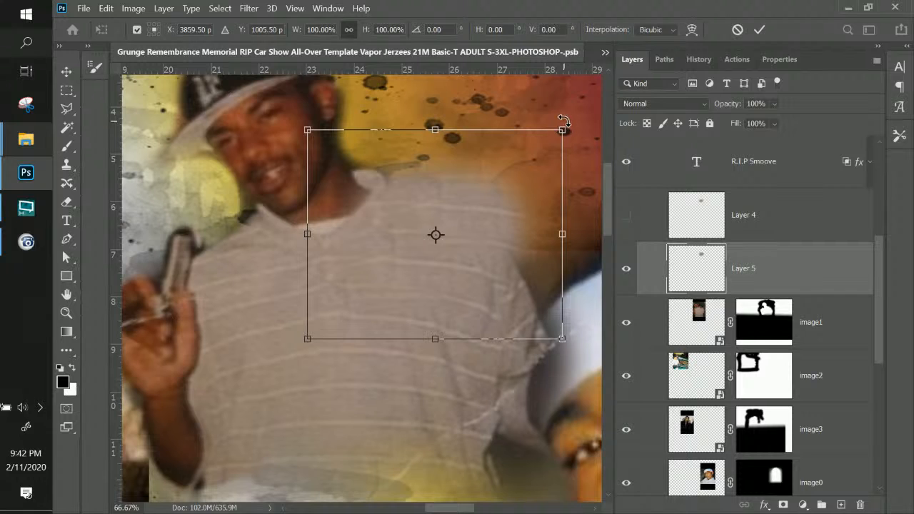
drag(570, 125, 580, 132)
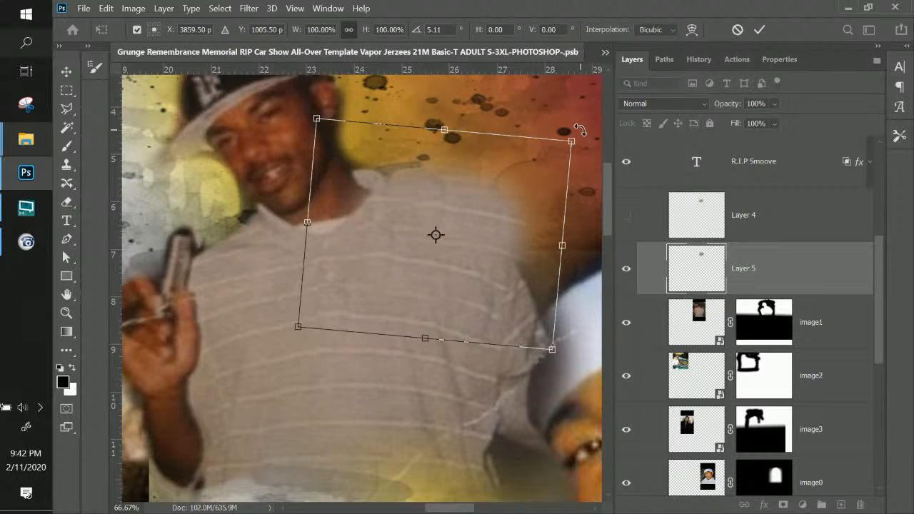
key(Return)
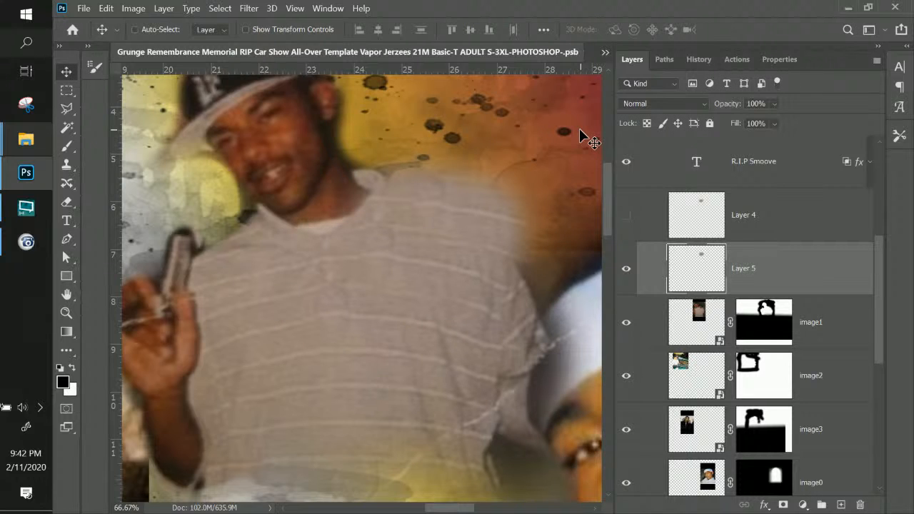
Lower Layer 5's opacity to 43% so the original hand and shoulder edge show through.
click(773, 103)
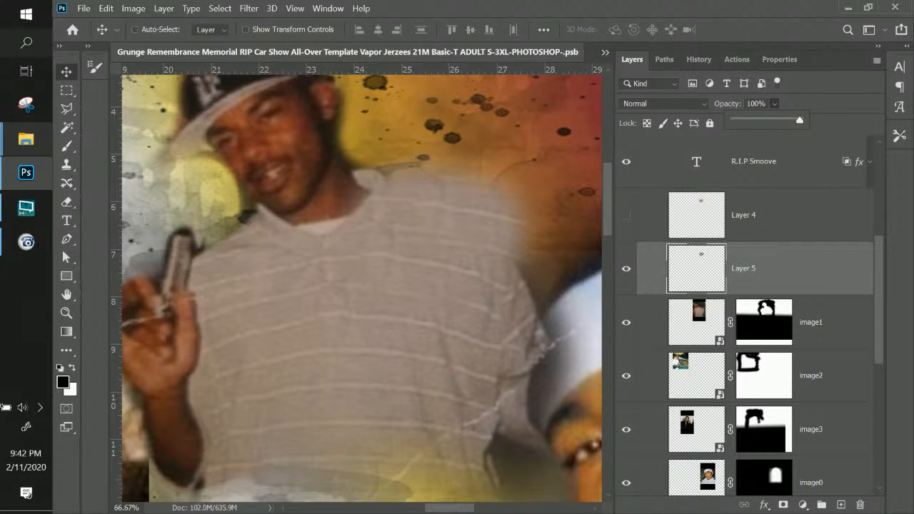
click(762, 121)
drag(761, 122, 761, 123)
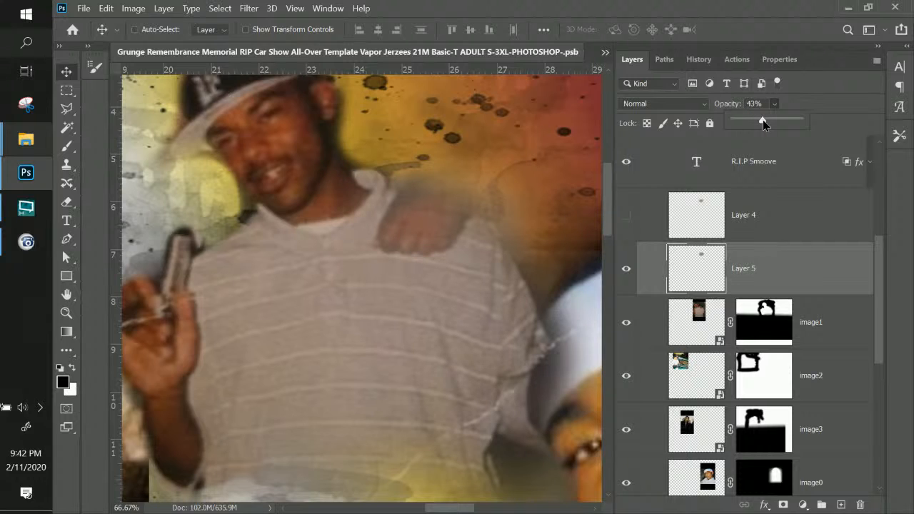
click(796, 277)
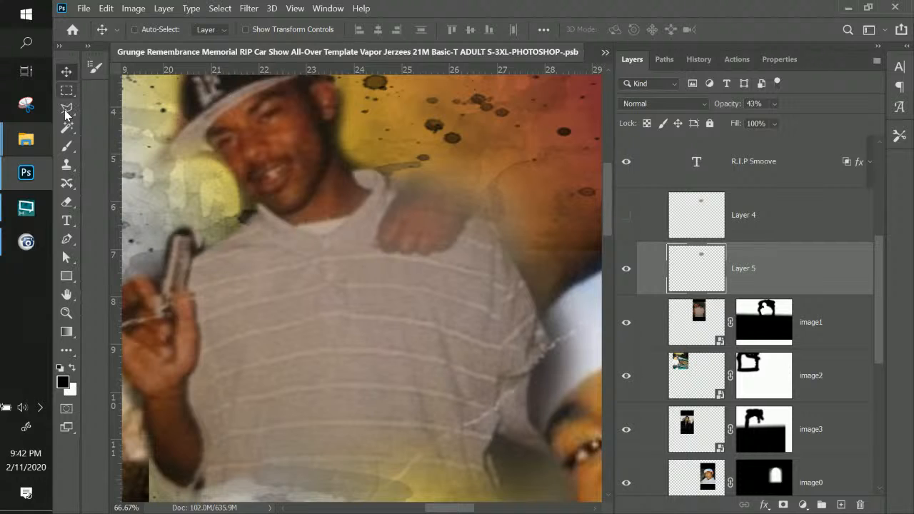
Draw a closed Pen path along the collar and shoulder edge, enclosing the excess cloned fabric above and outside the shoulder.
click(68, 240)
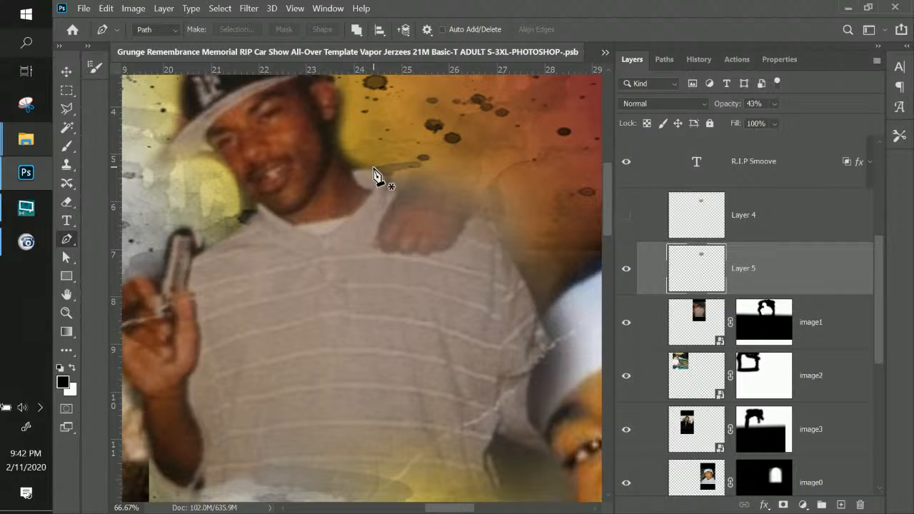
drag(372, 168, 386, 183)
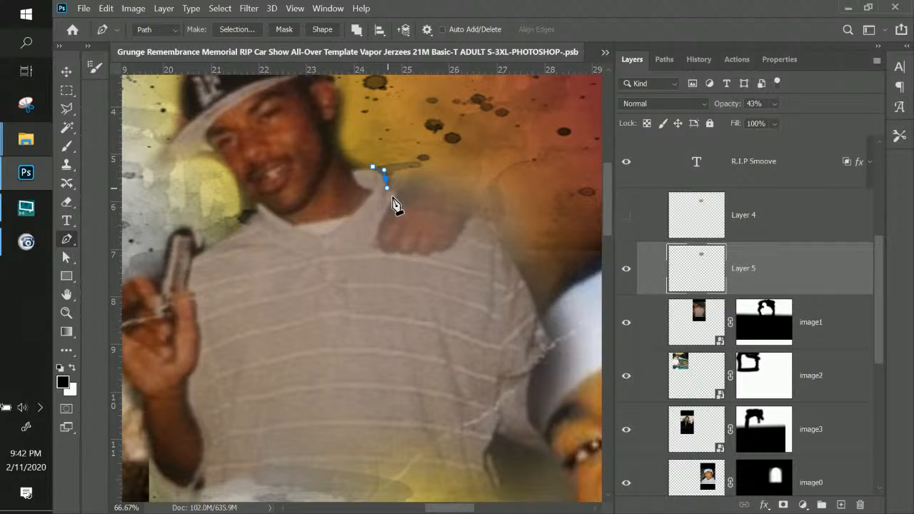
click(390, 191)
click(487, 221)
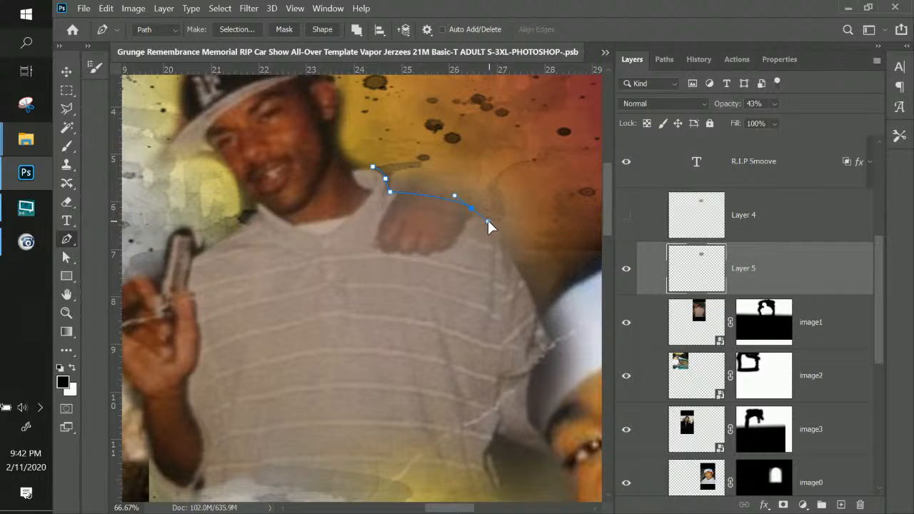
click(507, 250)
click(526, 281)
click(540, 312)
click(583, 237)
click(572, 119)
click(451, 99)
click(369, 115)
click(364, 154)
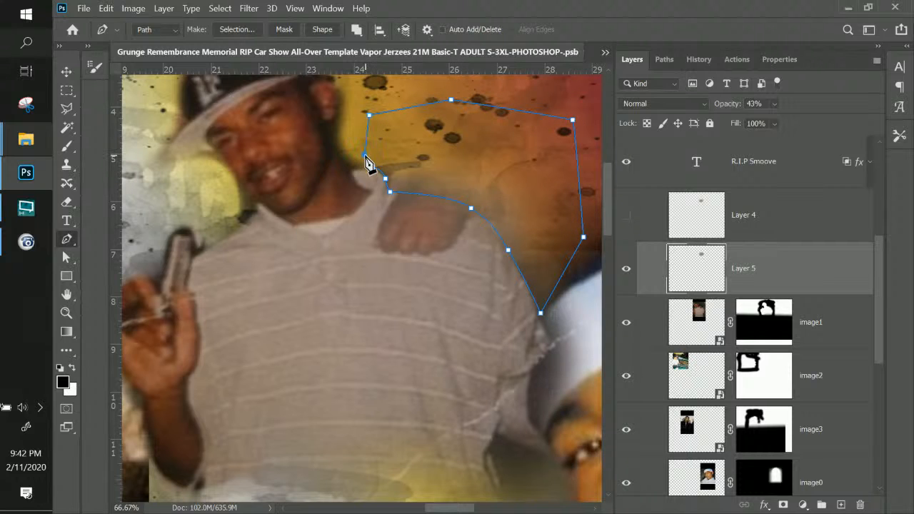
click(372, 169)
Delete the excess fabric inside the path using a 2-pixel feathered selection, deselect, and return Layer 5 to 100% opacity.
click(234, 32)
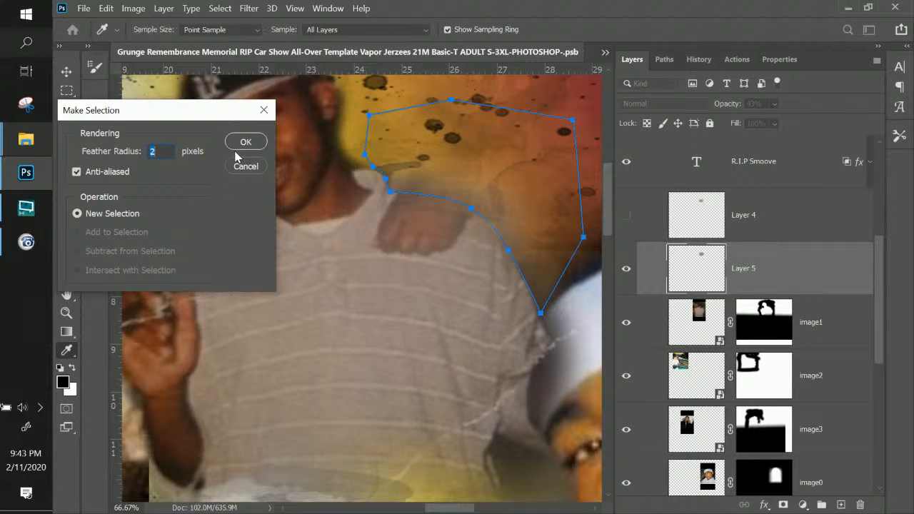
click(245, 142)
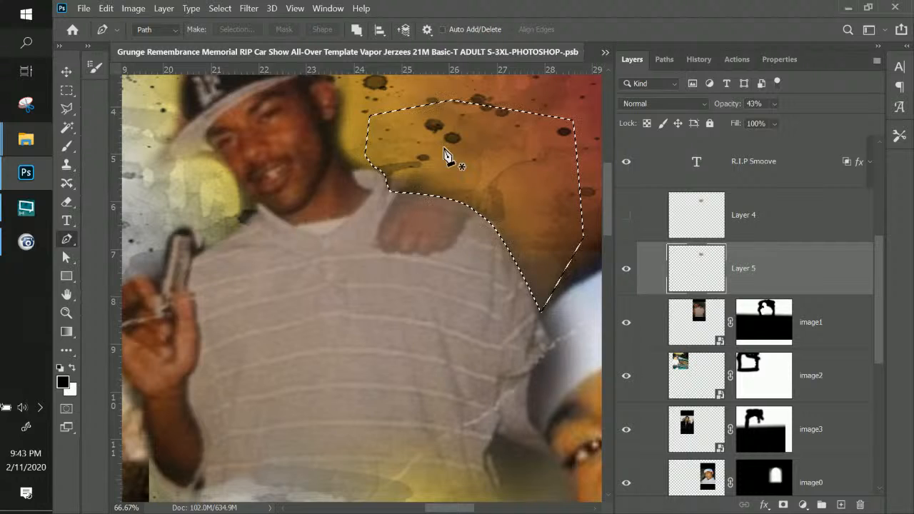
click(219, 9)
click(235, 35)
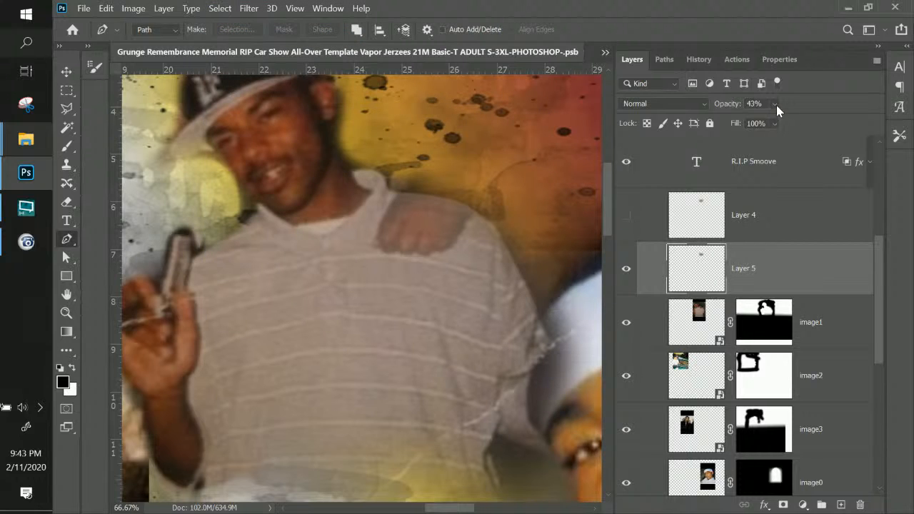
drag(778, 106, 839, 126)
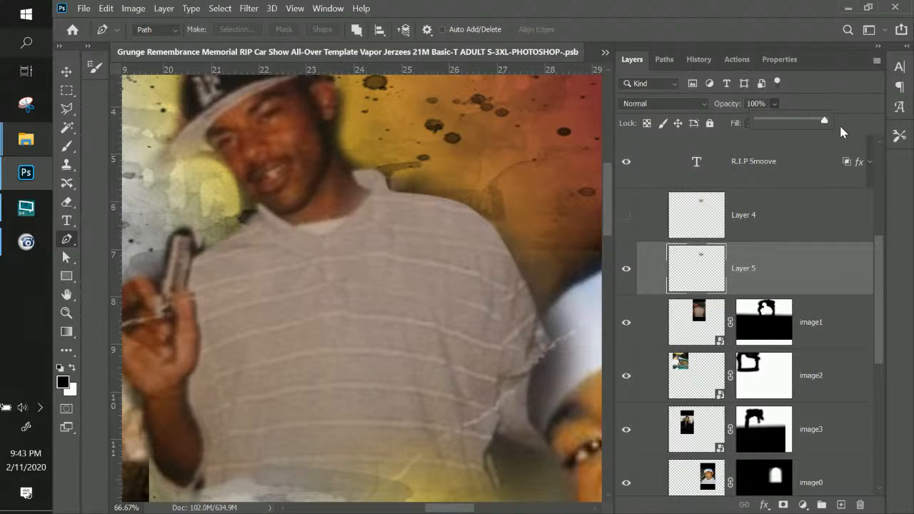
click(689, 271)
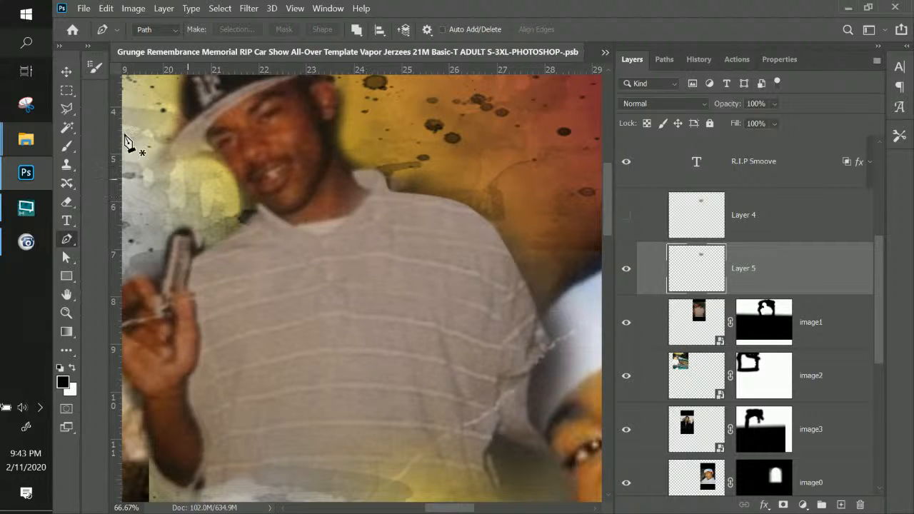
Add a layer mask to Layer 5 and paint black over the collar edge to bring back the original collar.
click(67, 147)
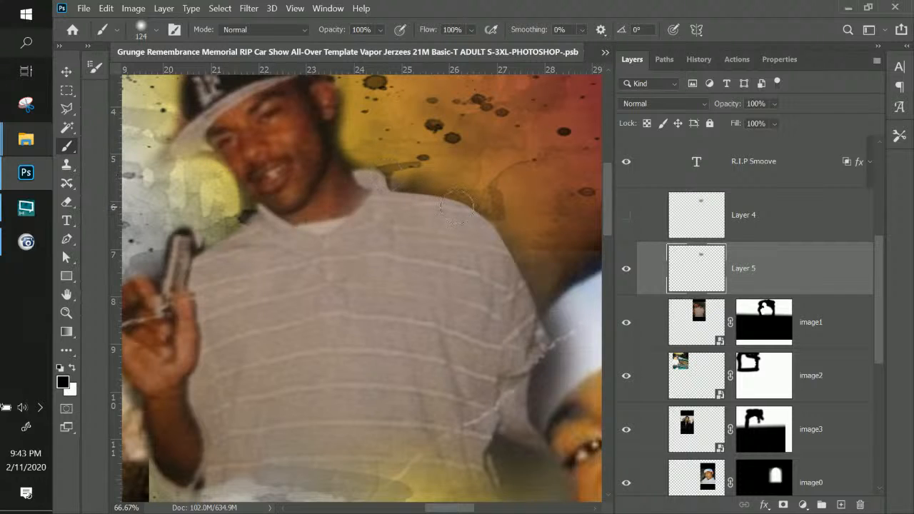
click(782, 505)
key(x)
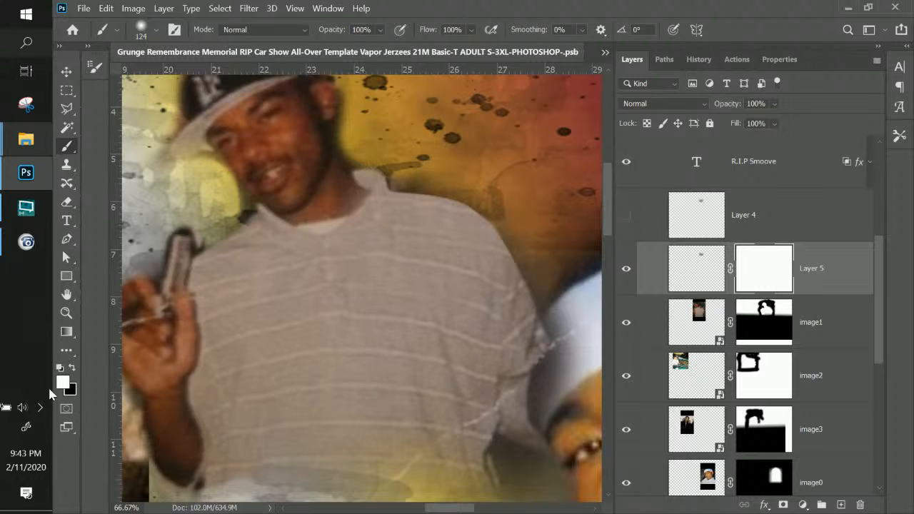
click(72, 368)
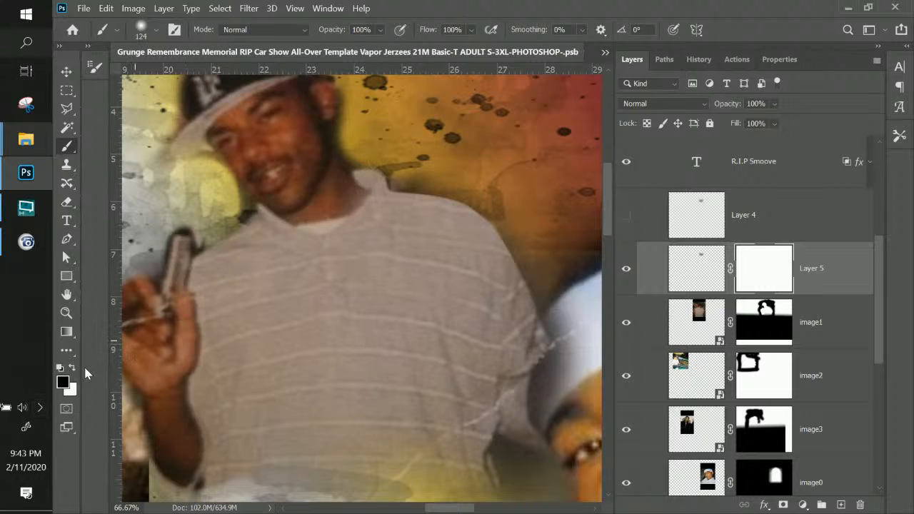
click(387, 183)
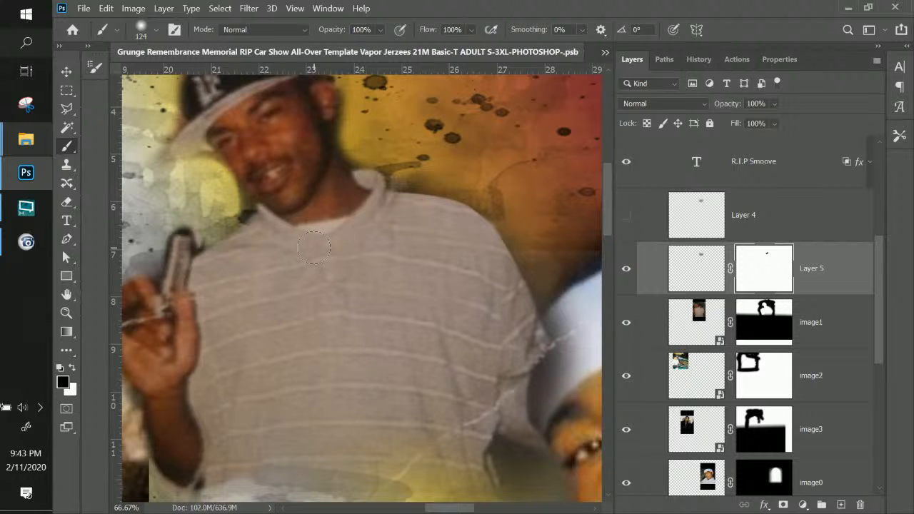
Select the sample shirt picture image0 (1) and scale it up to about 340% to cover the shirt body.
key(ctrl+minus)
key(ctrl+minus)
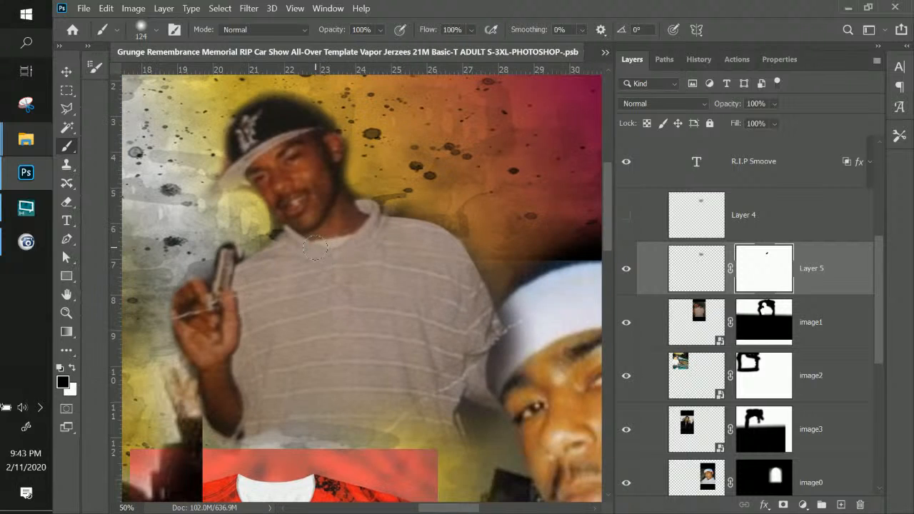
key(ctrl+minus)
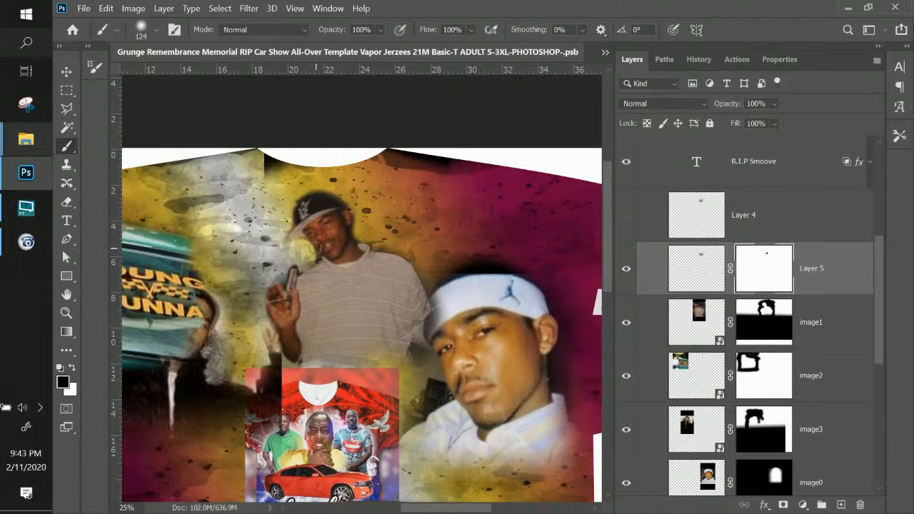
key(ctrl+minus)
key(ctrl+minus)
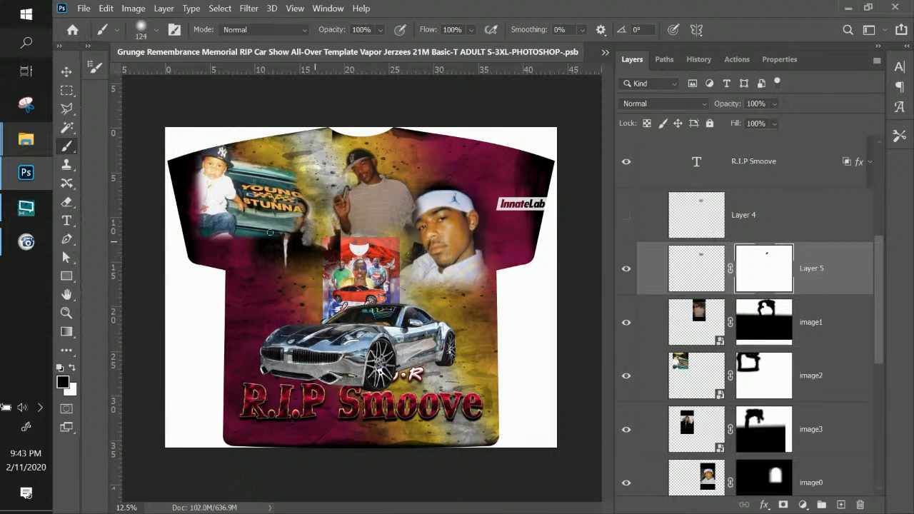
click(66, 71)
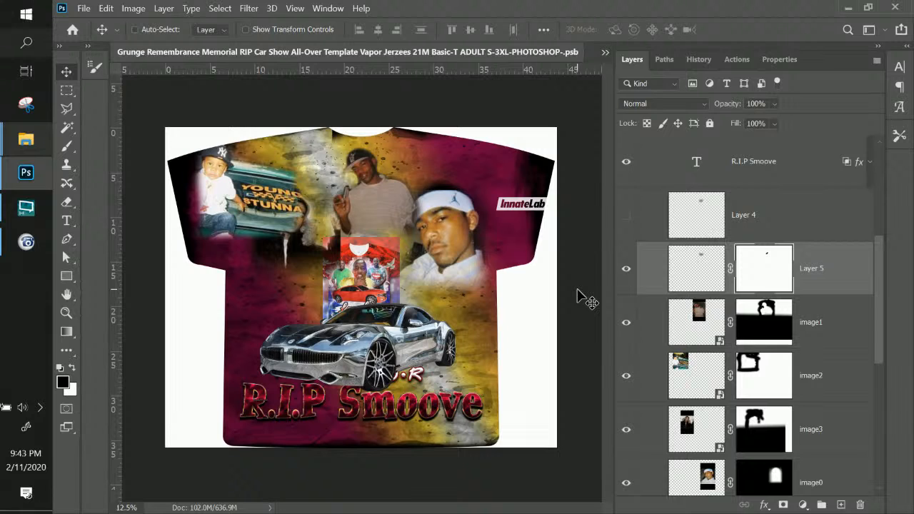
right_click(374, 289)
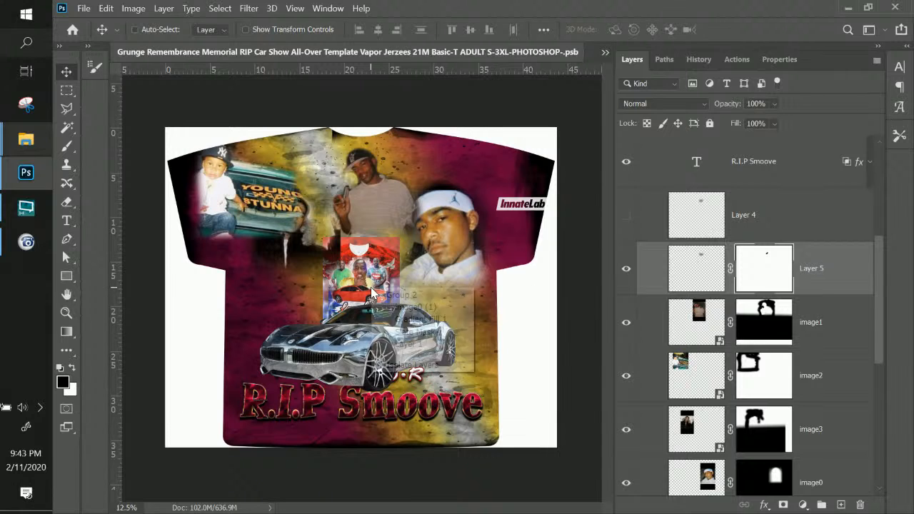
click(414, 307)
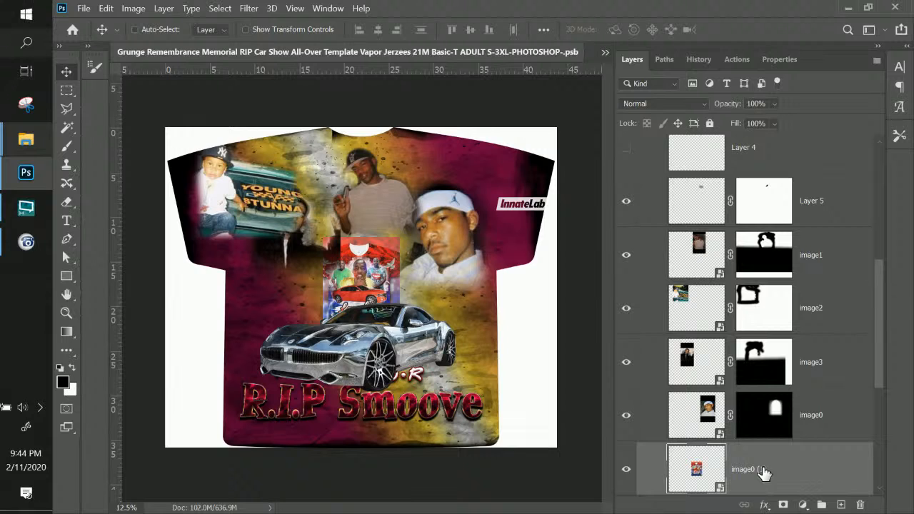
key(ctrl+t)
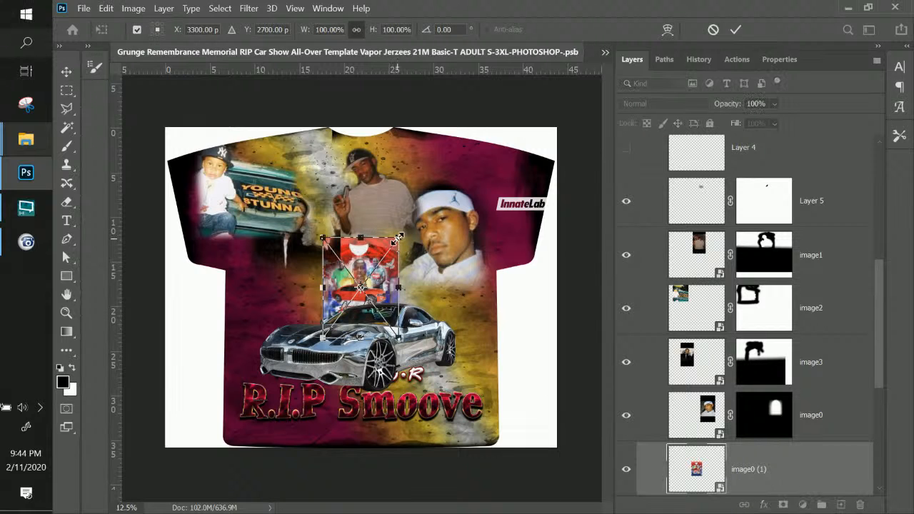
drag(398, 237, 493, 112)
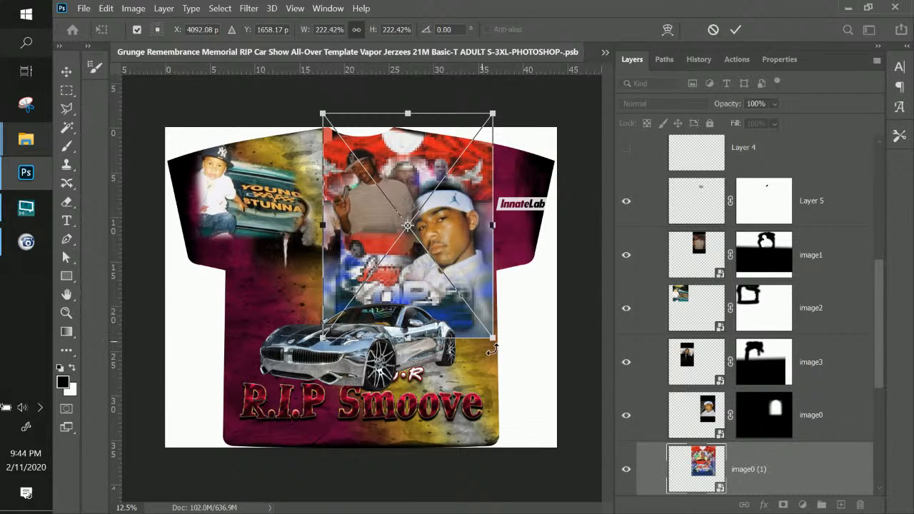
drag(323, 338, 212, 446)
key(Return)
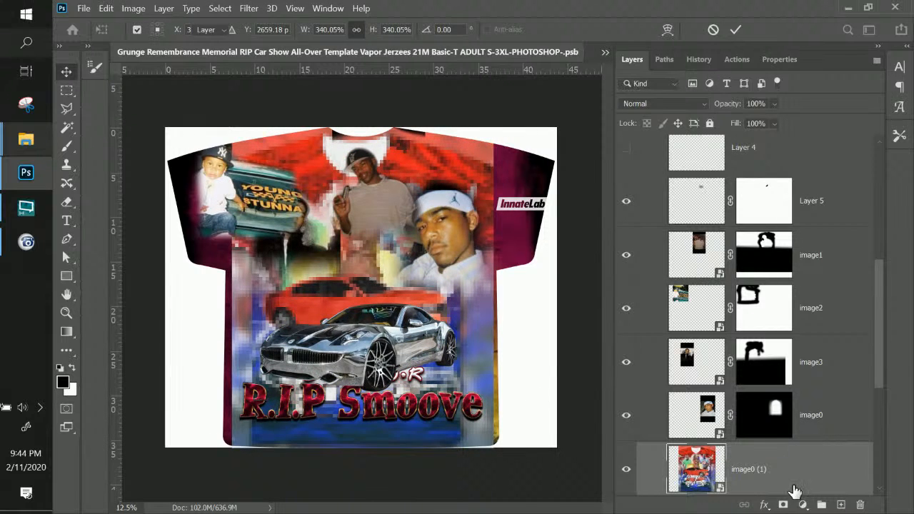
Move image0 (1) directly below KeepON4Printing, above Group 3, and hide it.
drag(794, 491, 678, 288)
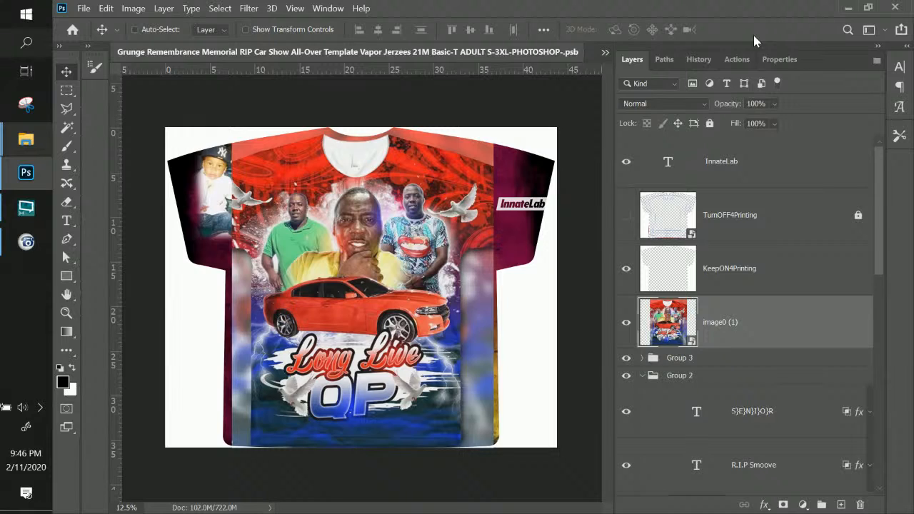
click(626, 324)
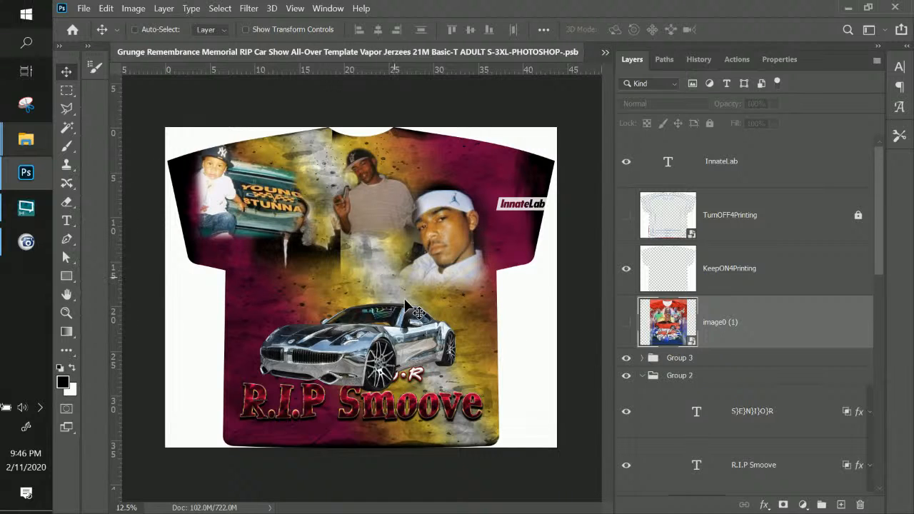
Move the image2 child photo about 4.2 in right and 10.8 in down, beside the car's hood.
right_click(238, 172)
click(249, 183)
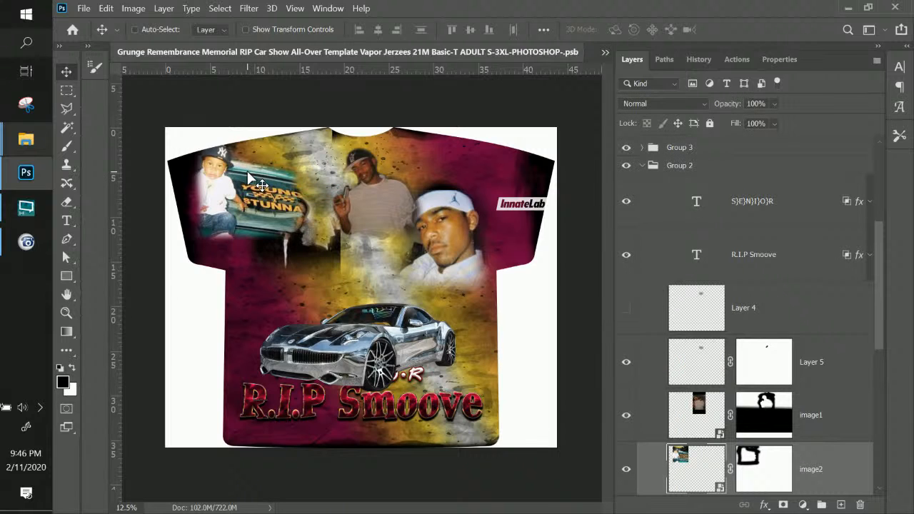
drag(249, 182, 289, 272)
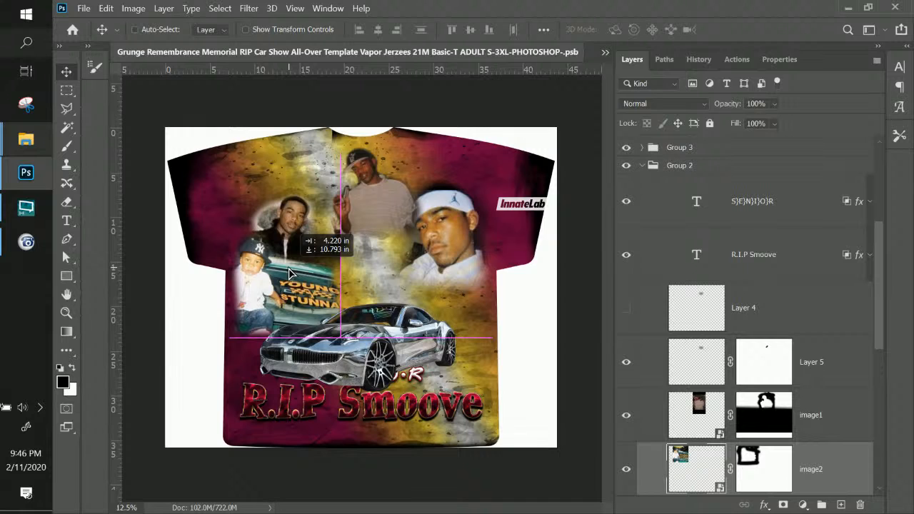
drag(289, 273, 289, 273)
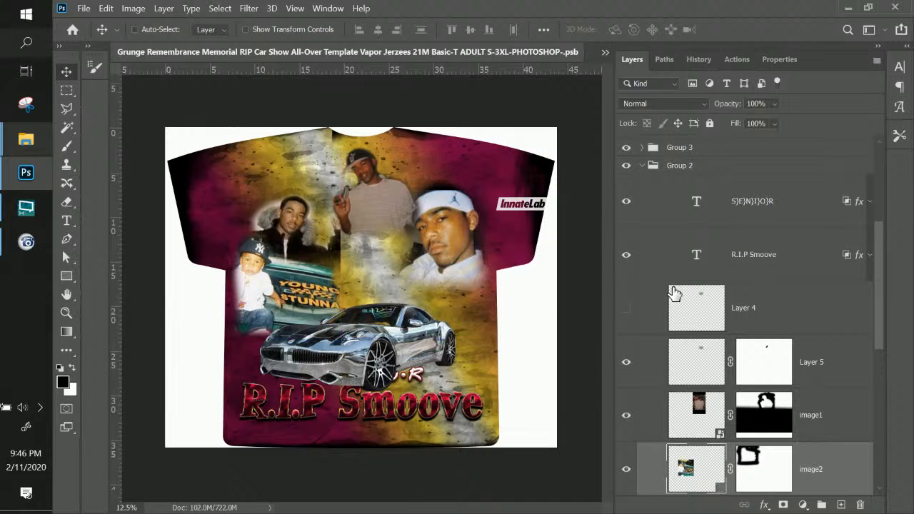
Open the Gradient Fill 1 layer's gradient for editing and apply the white-to-green preset from My Gradients.
scroll(673, 293, down, 5)
click(724, 258)
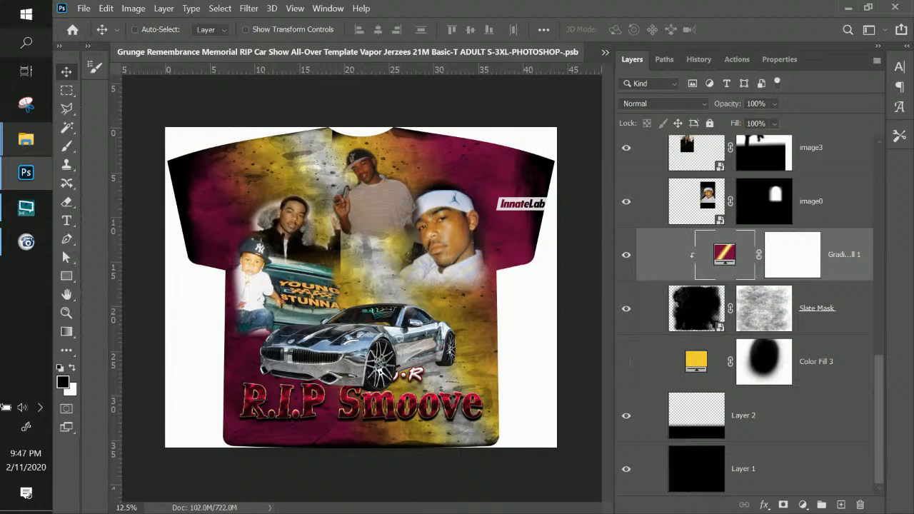
double_click(723, 259)
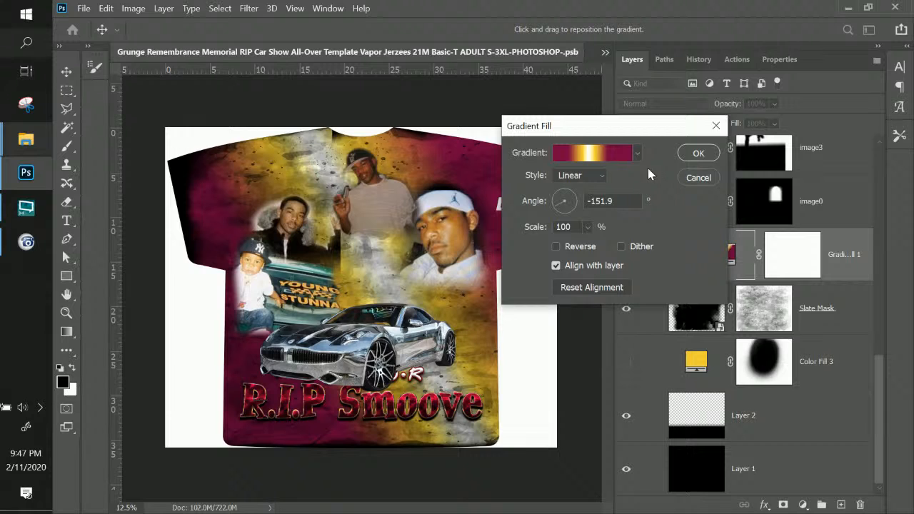
click(613, 158)
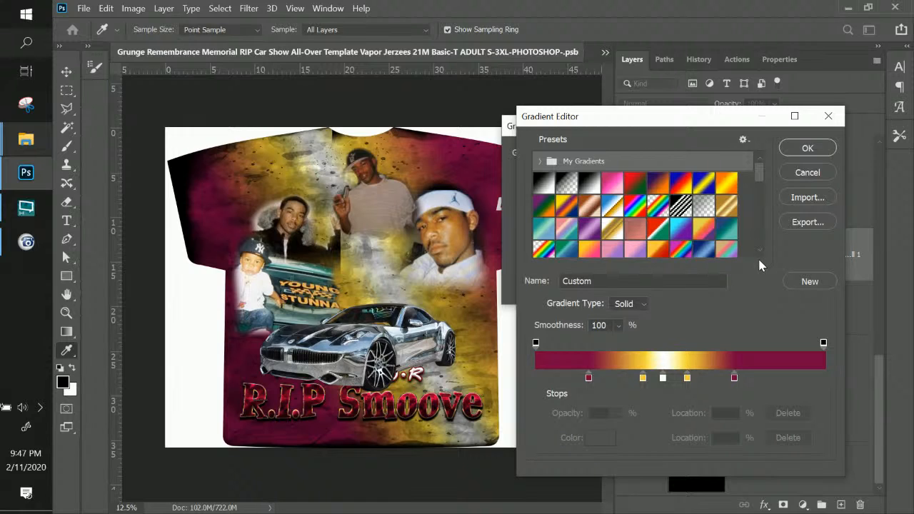
scroll(758, 257, down, 4)
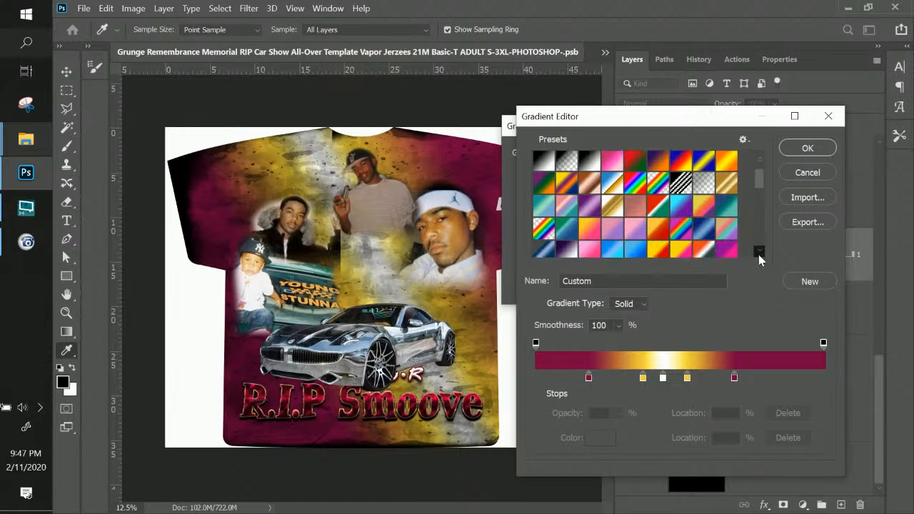
scroll(758, 258, down, 4)
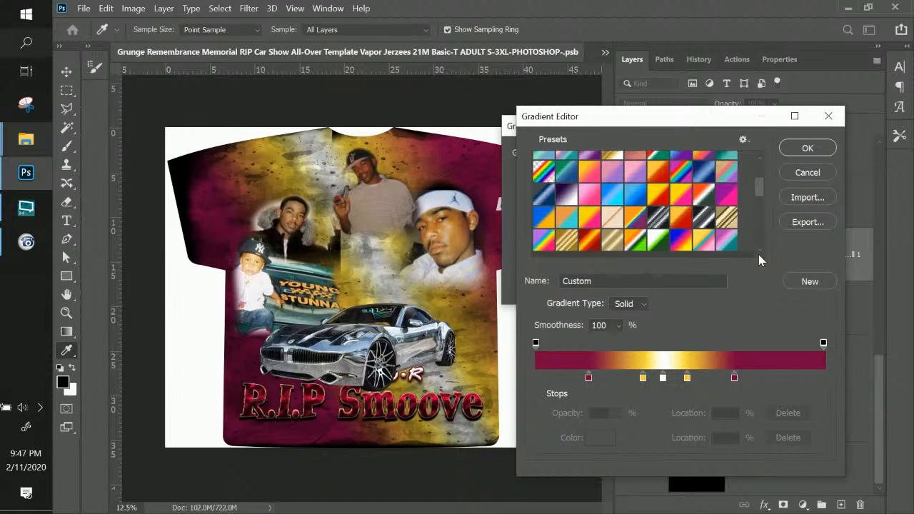
scroll(758, 260, down, 2)
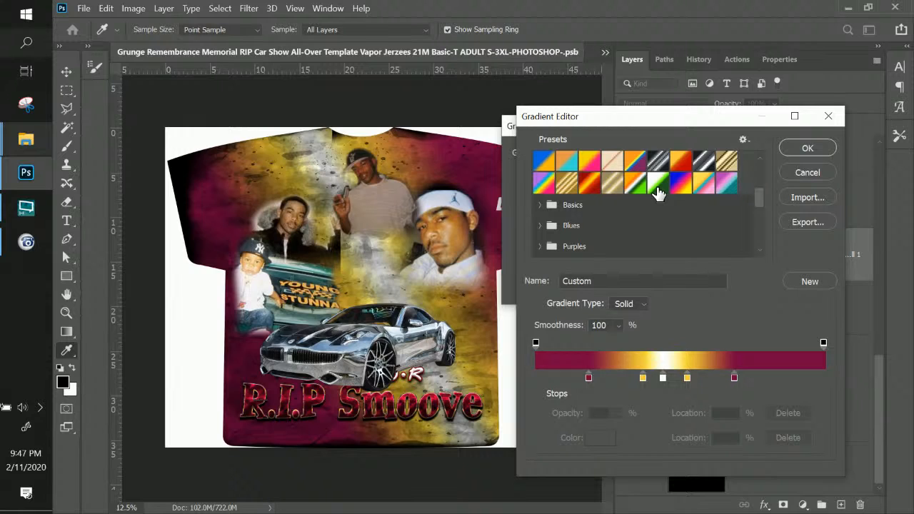
click(657, 187)
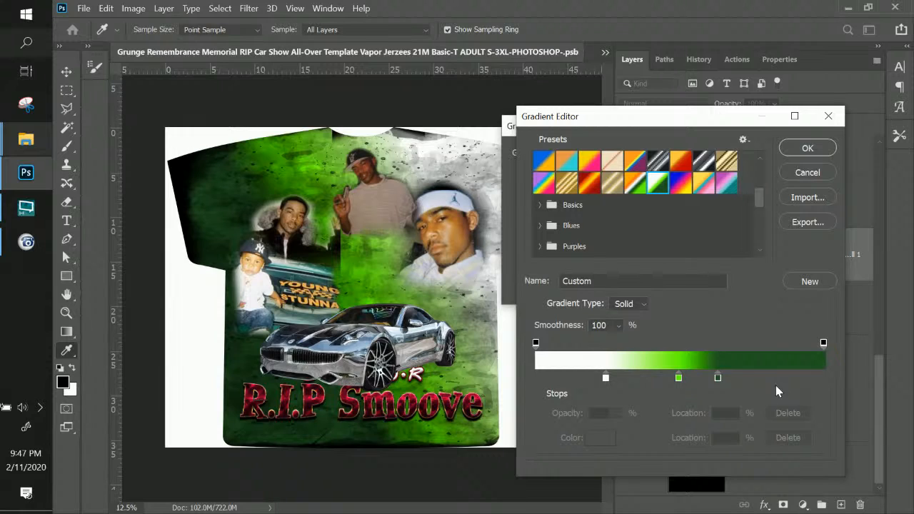
Change the gradient's white color stop to near-black 010101.
scroll(761, 254, down, 2)
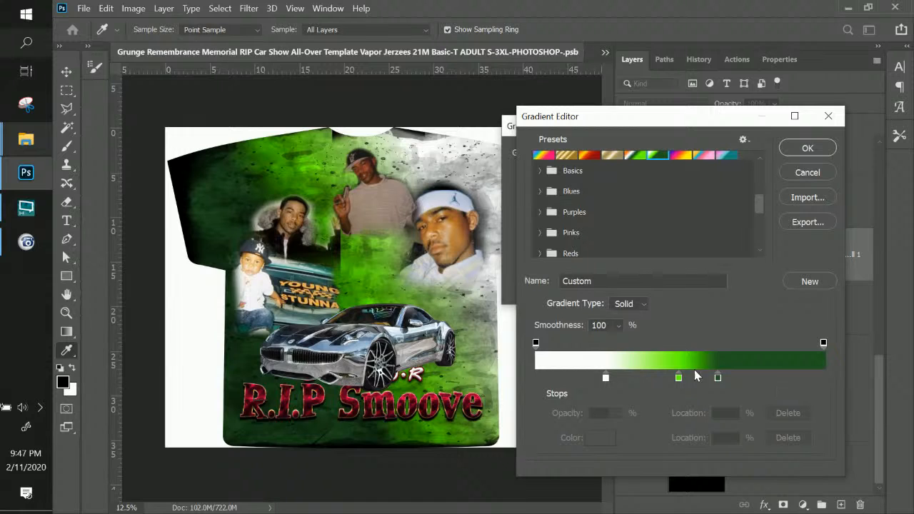
click(605, 378)
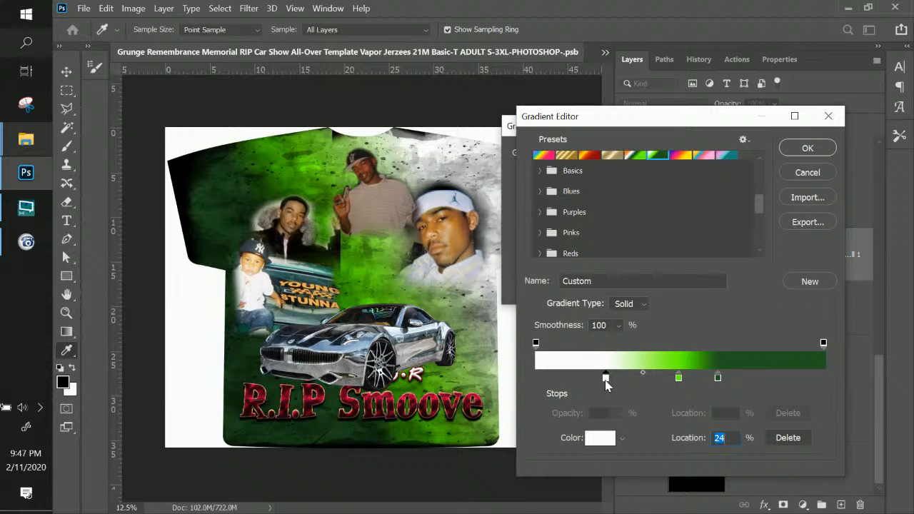
click(599, 438)
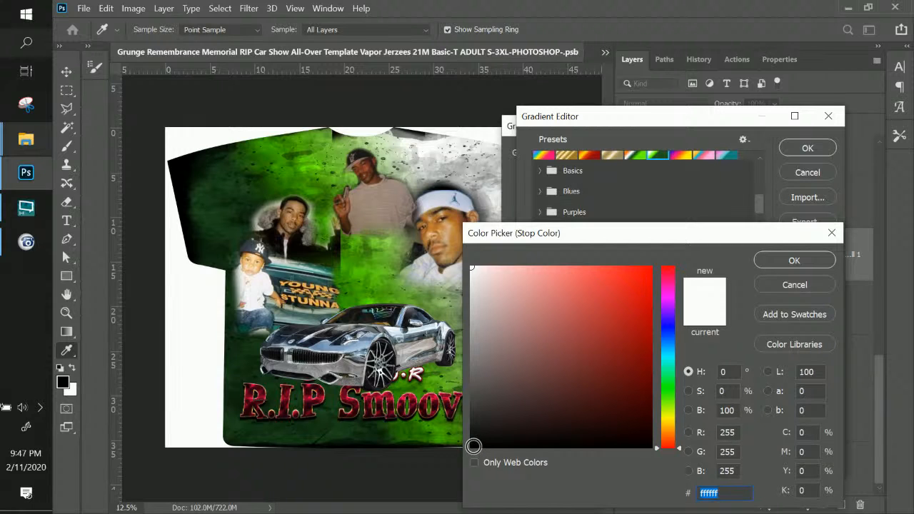
click(473, 446)
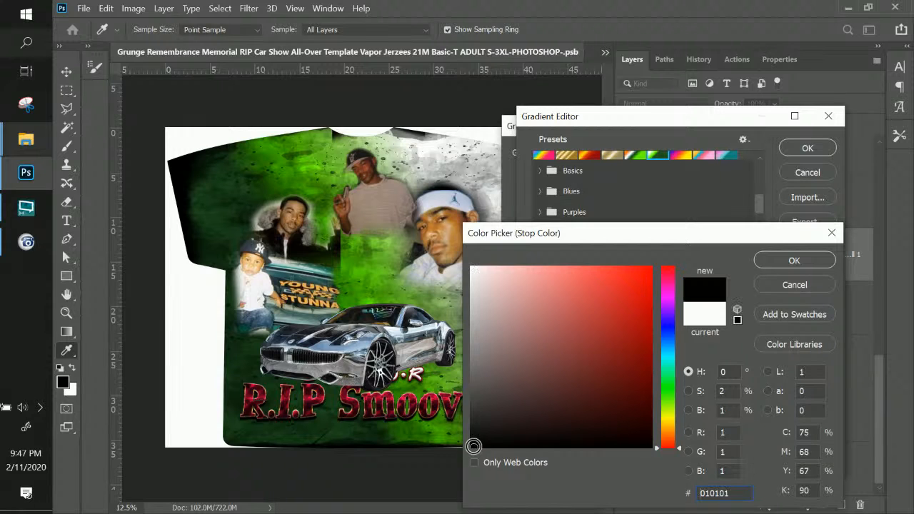
click(806, 264)
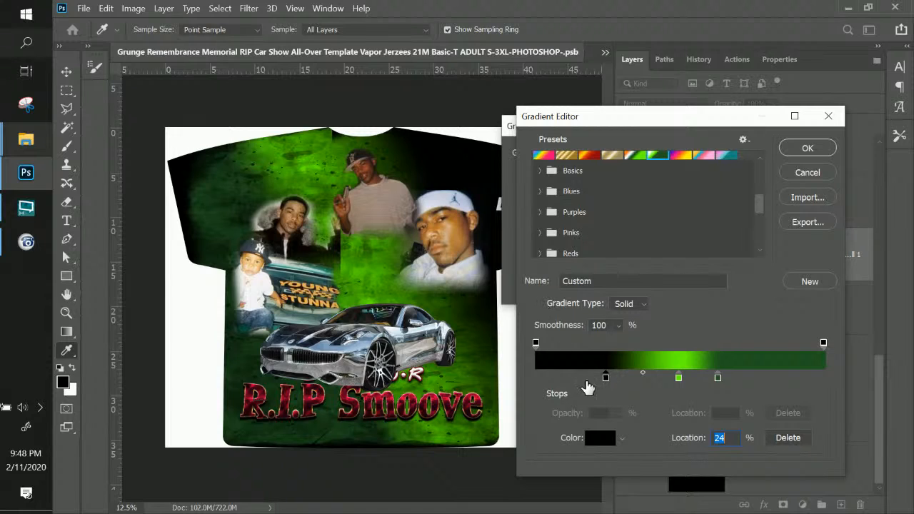
Reposition the gradient stops: black at 18%, bright green at 41%, and dark green at 68%.
mouse_move(604, 377)
mouse_down()
mouse_move(538, 378)
mouse_move(590, 382)
mouse_up()
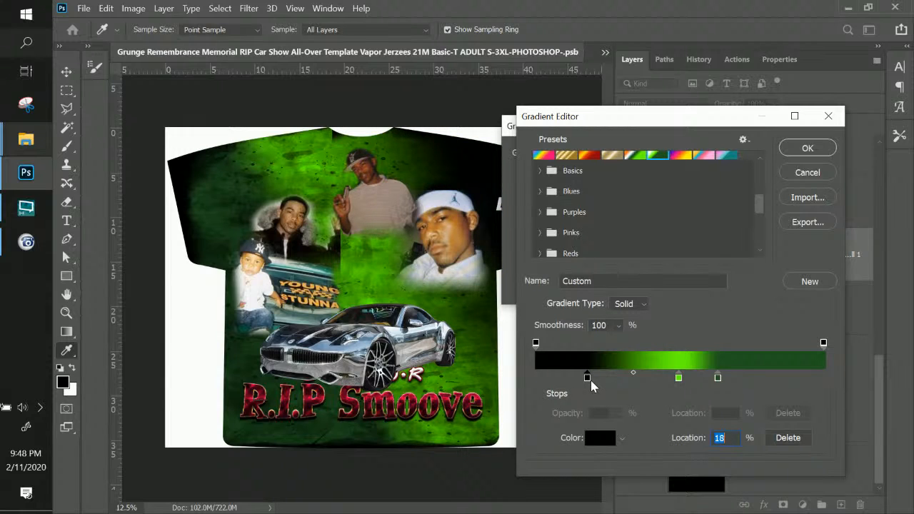
drag(678, 377, 596, 380)
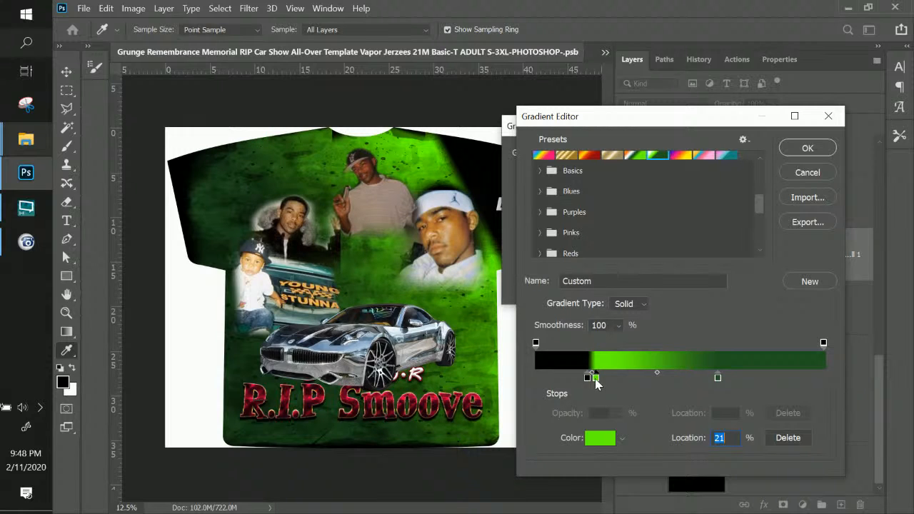
drag(596, 383, 654, 389)
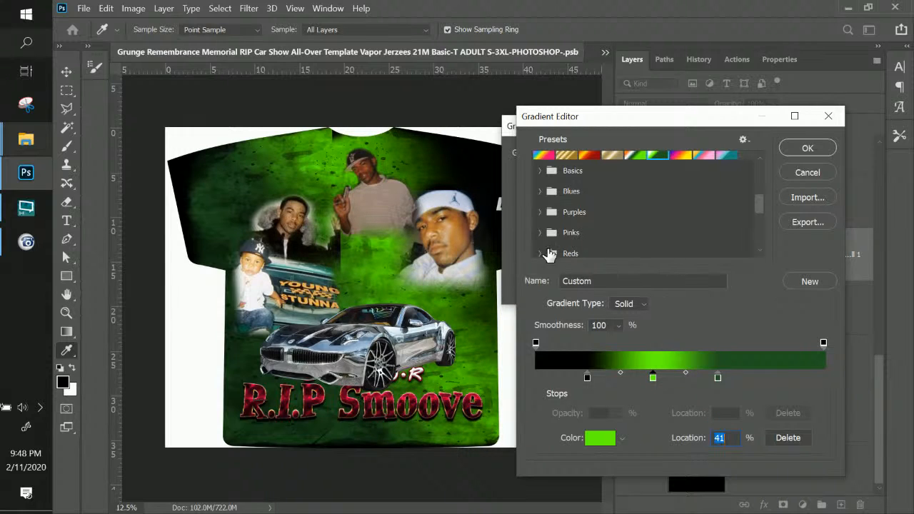
drag(719, 378, 747, 384)
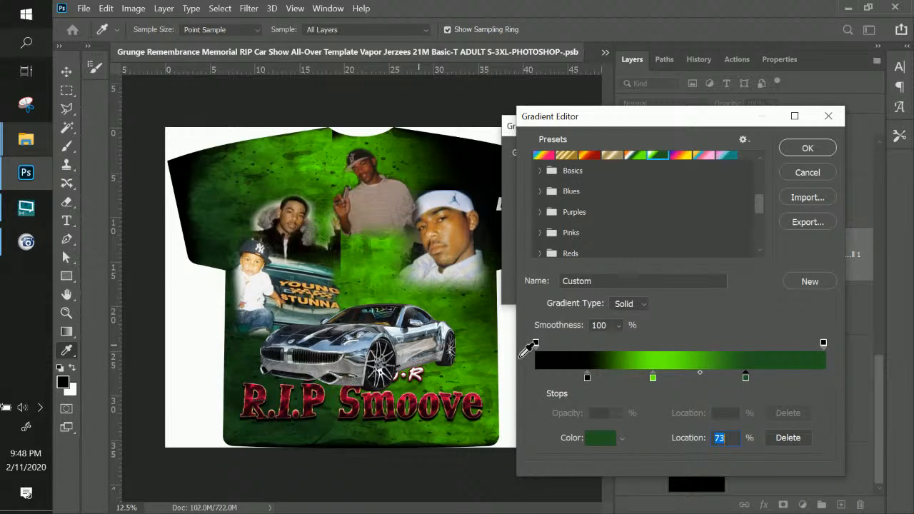
drag(743, 382, 733, 382)
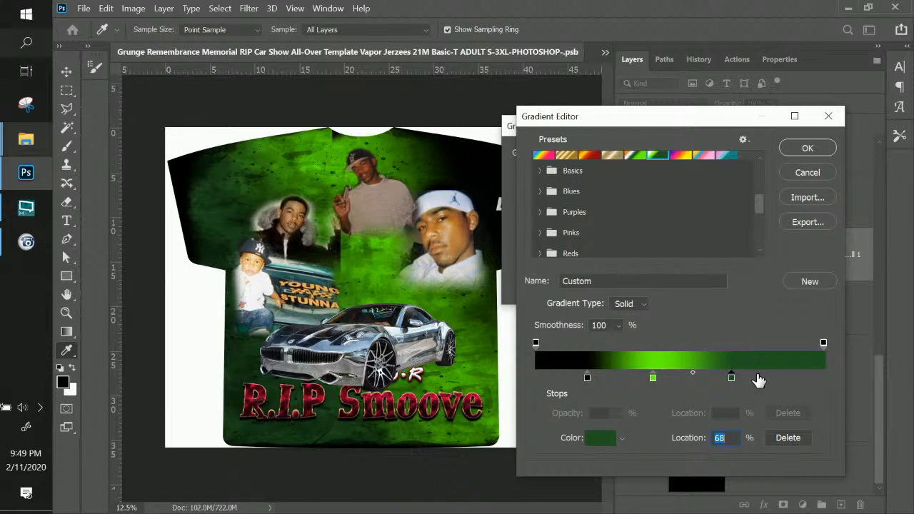
Add another dark green stop near the gradient's end and recolor the 68% stop to gray 6f6f6f.
click(756, 378)
click(731, 377)
click(600, 437)
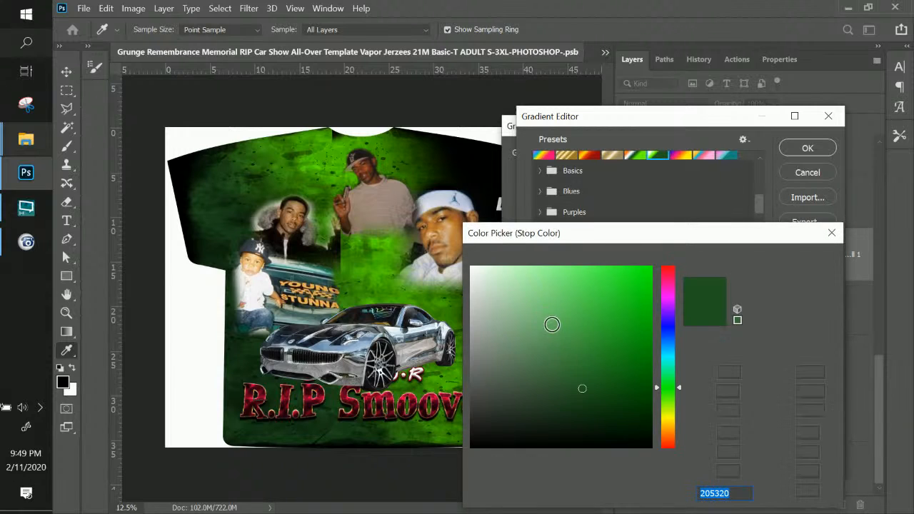
drag(492, 298, 469, 372)
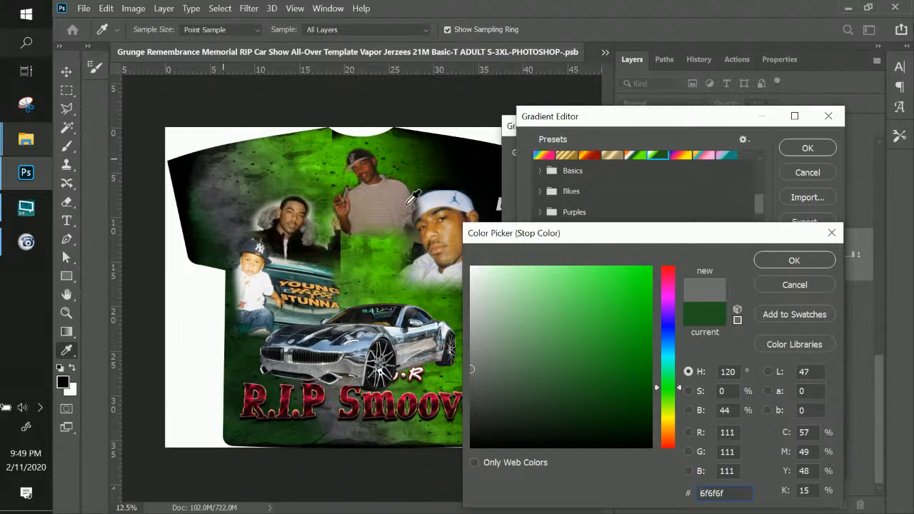
click(794, 260)
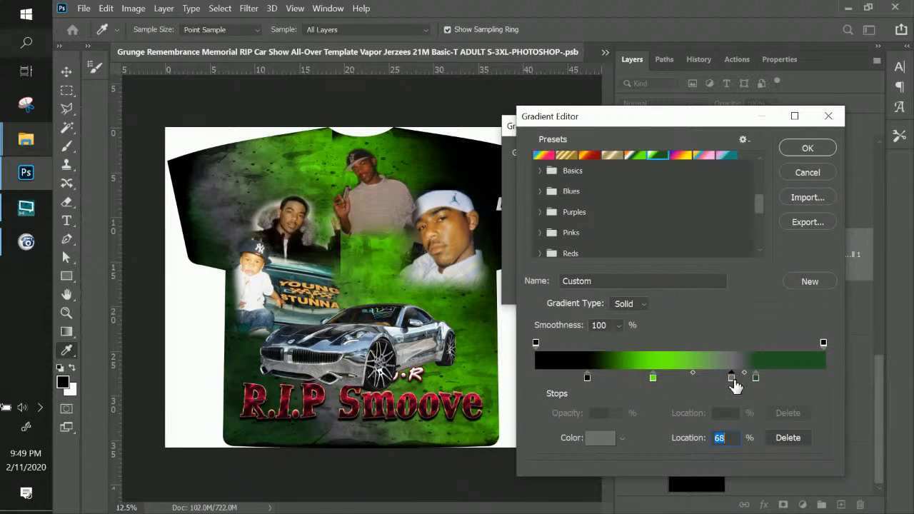
Move the gray stop to 54%, add a second gray stop at 3%, and apply the gradient to the fill layer.
drag(735, 383, 692, 385)
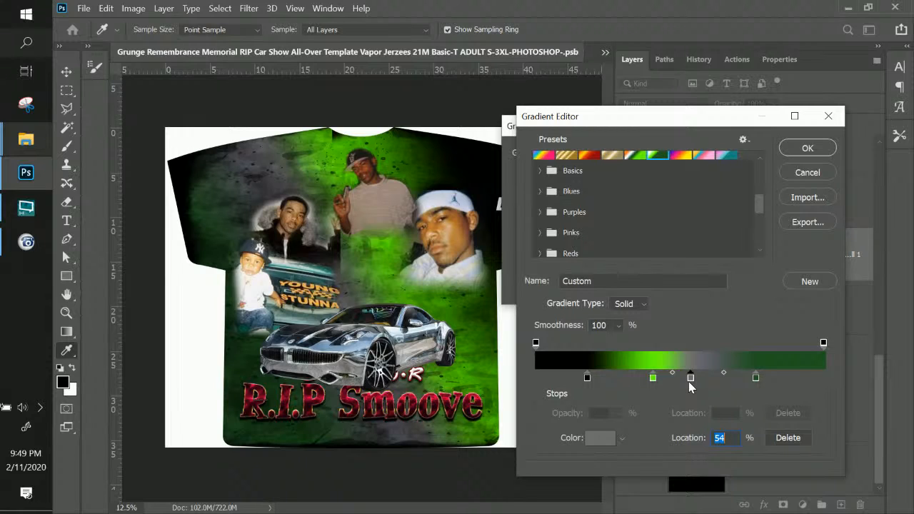
click(731, 379)
drag(730, 380, 544, 386)
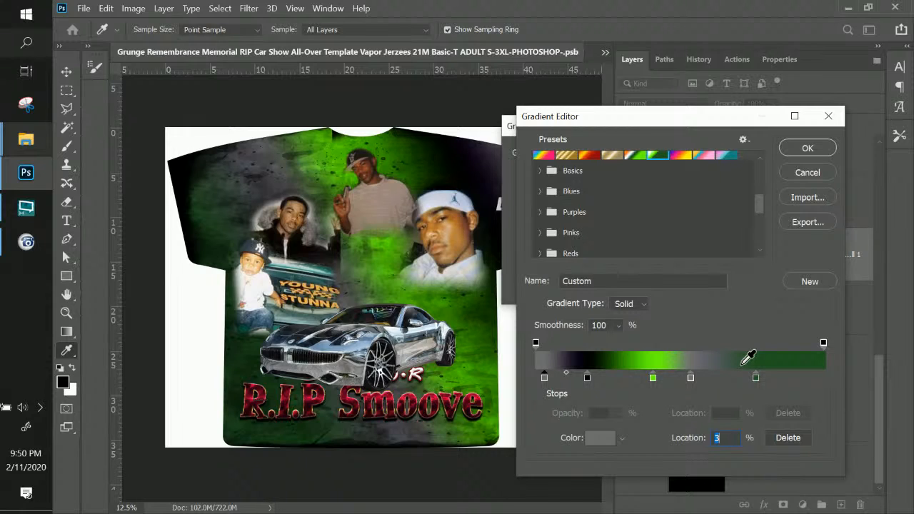
click(690, 377)
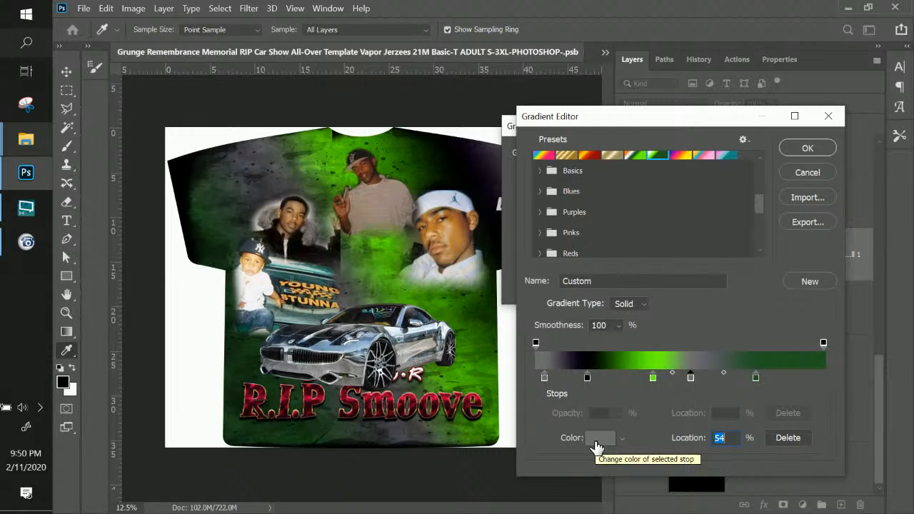
click(808, 148)
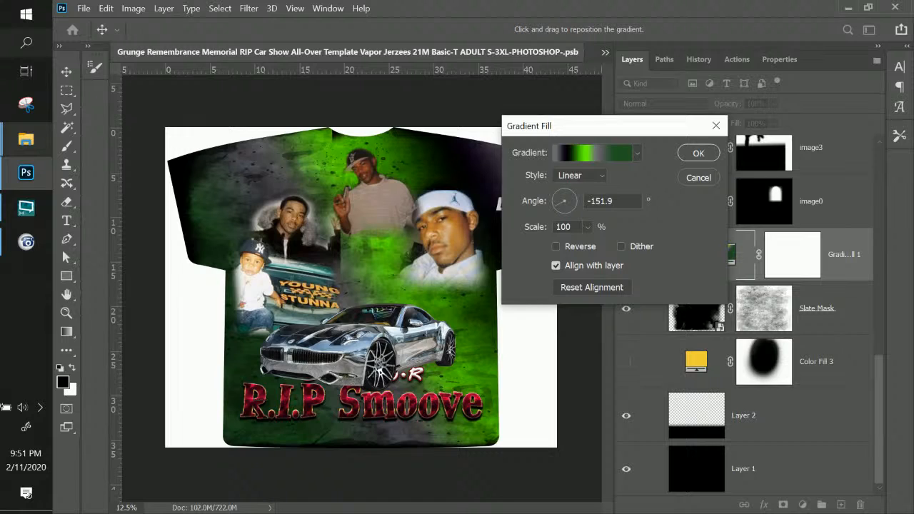
click(698, 153)
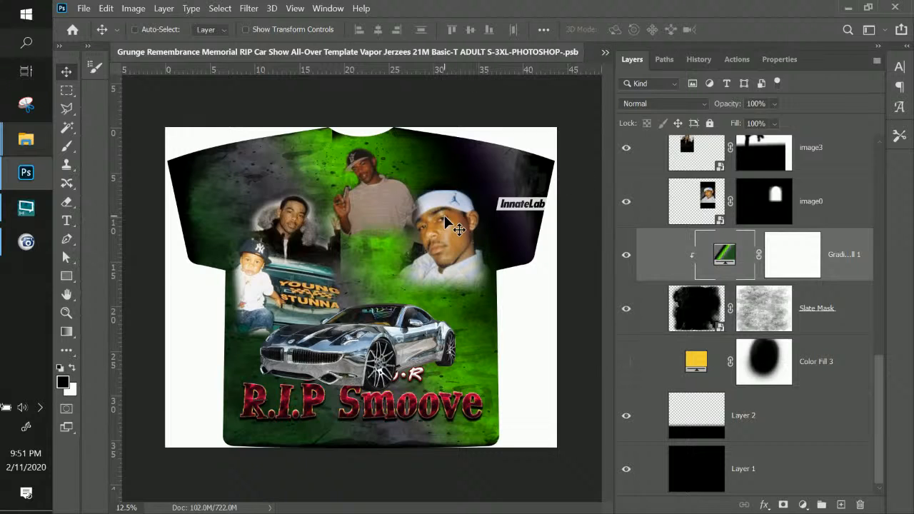
Move the image0 headband portrait about 2.2 in left and 3.2 in down, just above the car.
right_click(459, 243)
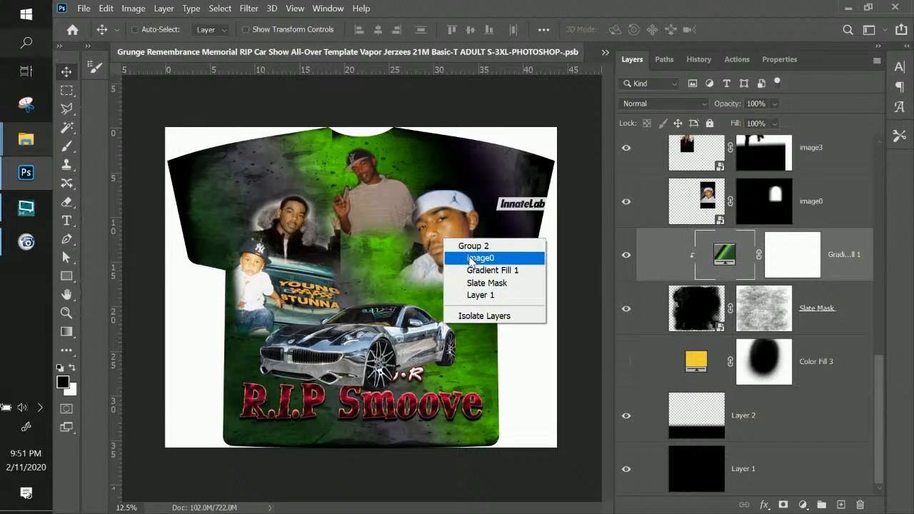
click(480, 258)
drag(450, 254, 429, 266)
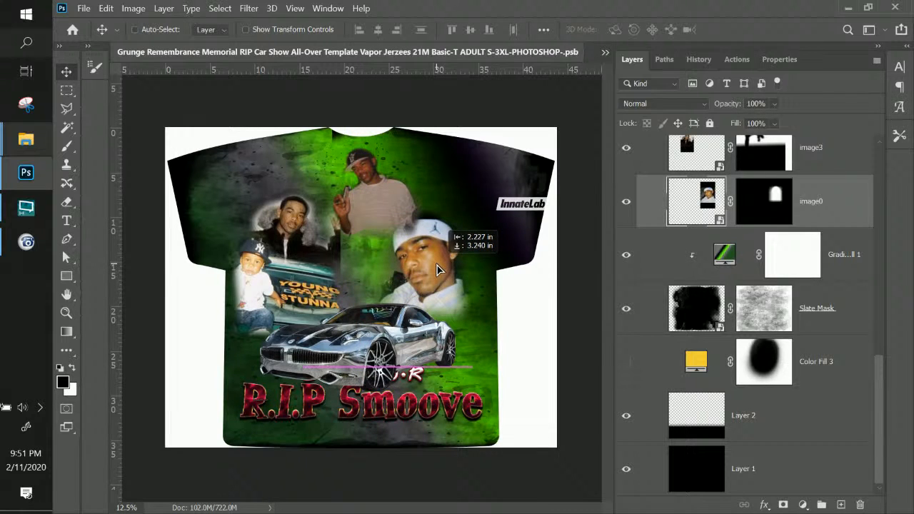
Try moving the image1 photo down and left toward the image3 portrait, and undo the move.
right_click(376, 191)
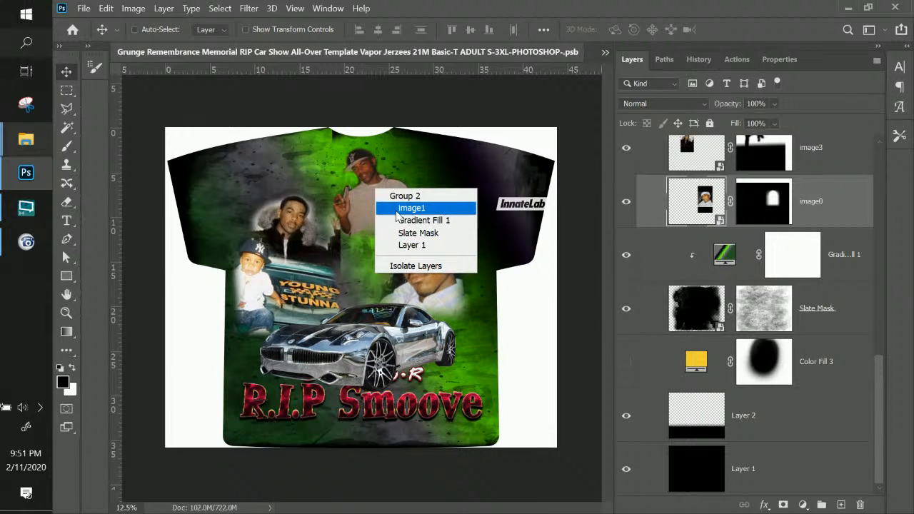
click(389, 207)
drag(379, 211, 362, 246)
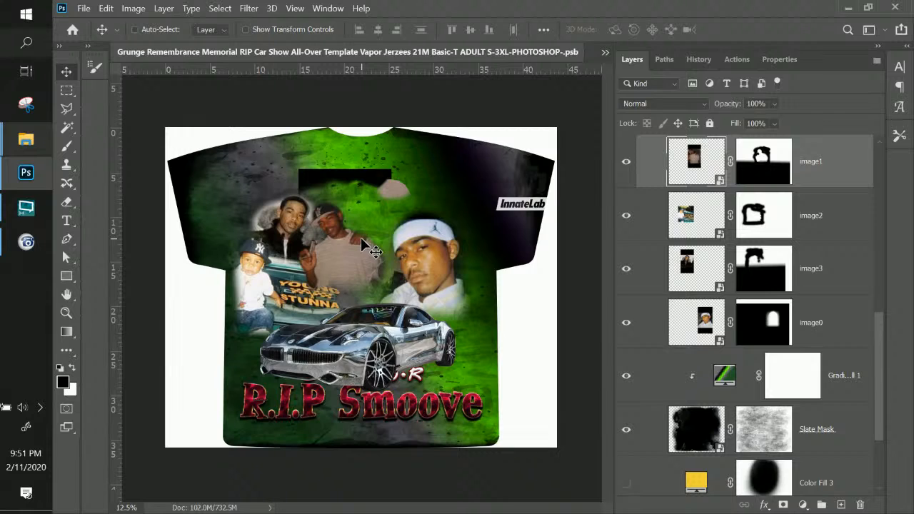
key(ctrl+z)
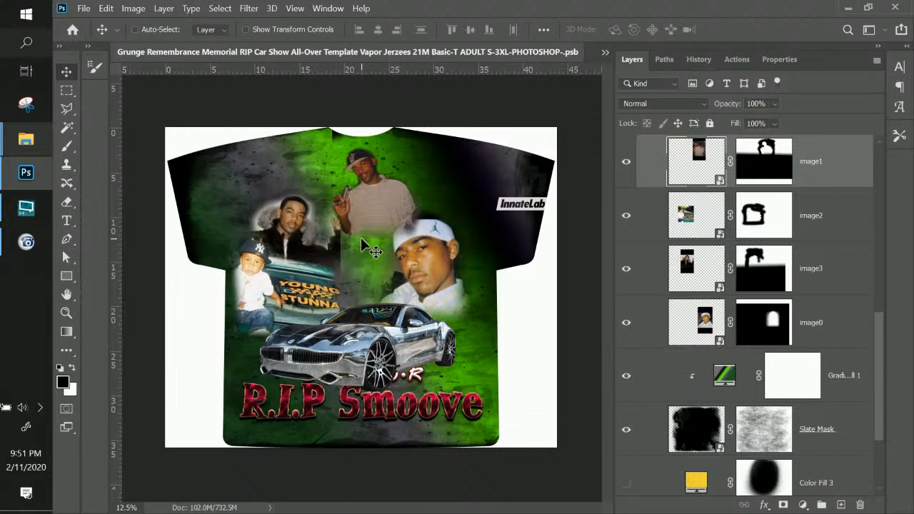
Link Layer 5 with the image1 layer and move the linked pair about 4.5 in down and 1 in right.
scroll(716, 217, up, 1)
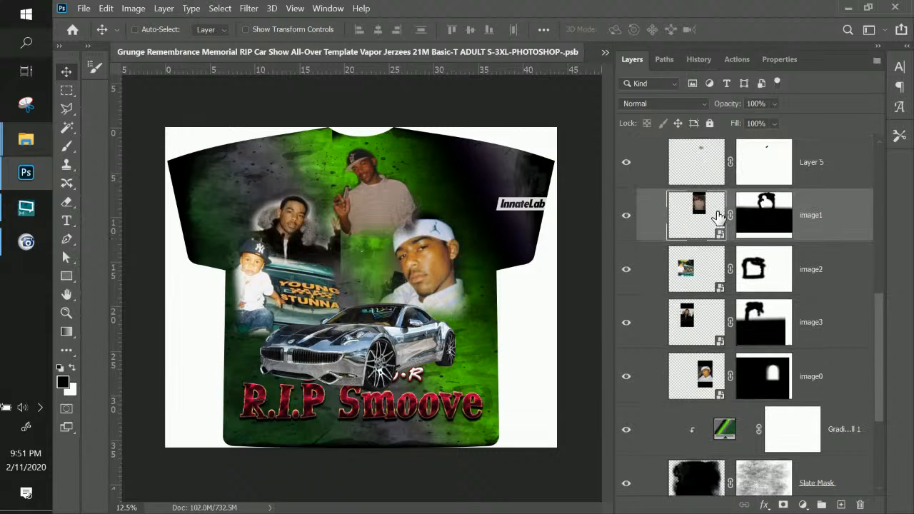
click(806, 174)
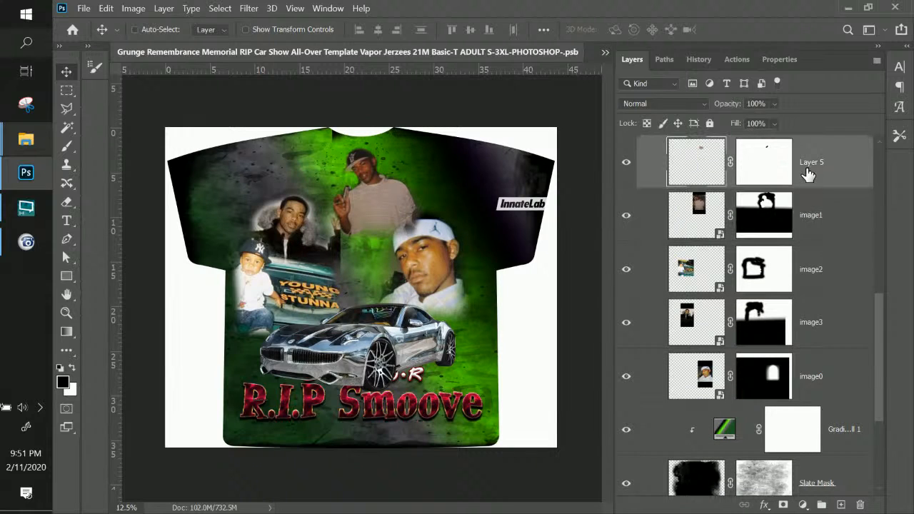
click(821, 219)
click(847, 183)
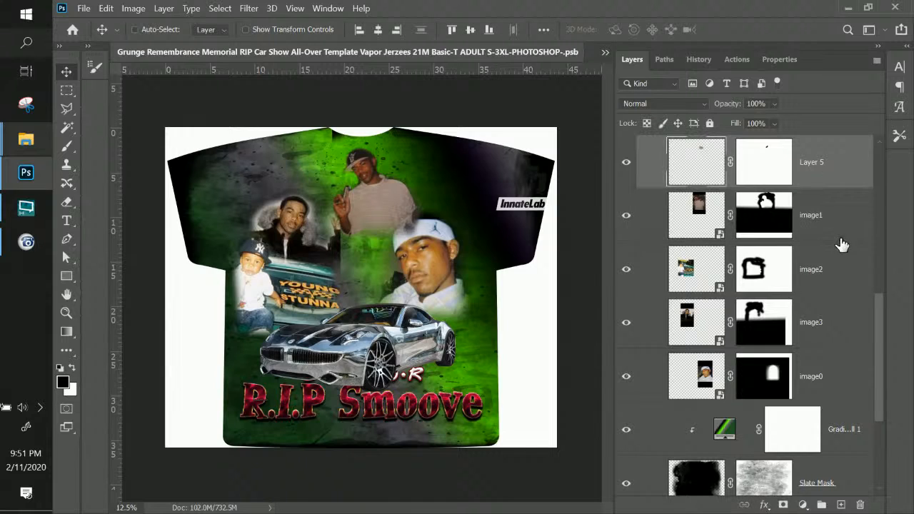
click(840, 253)
click(838, 177)
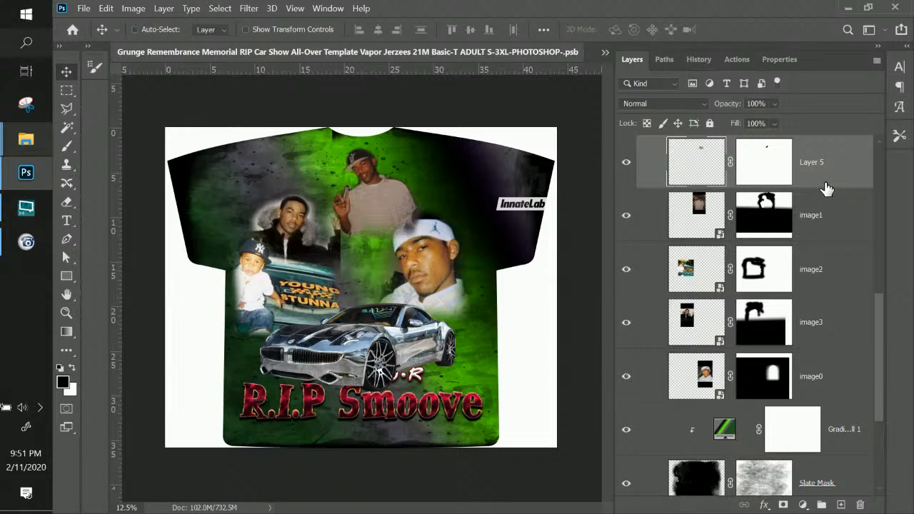
click(839, 227)
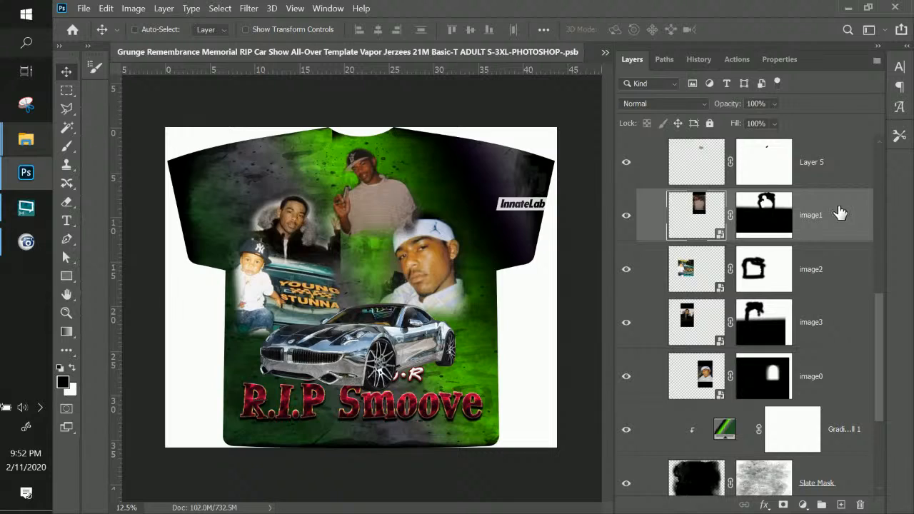
click(842, 177)
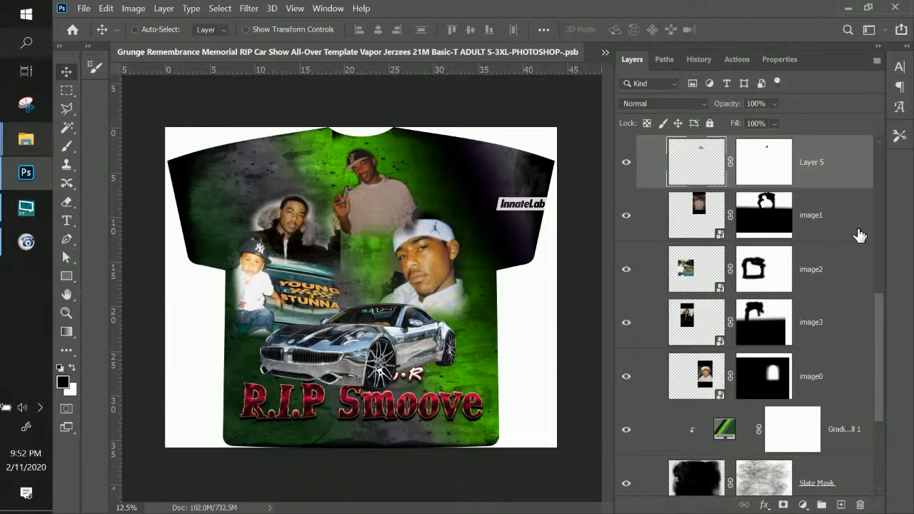
shift+click(814, 217)
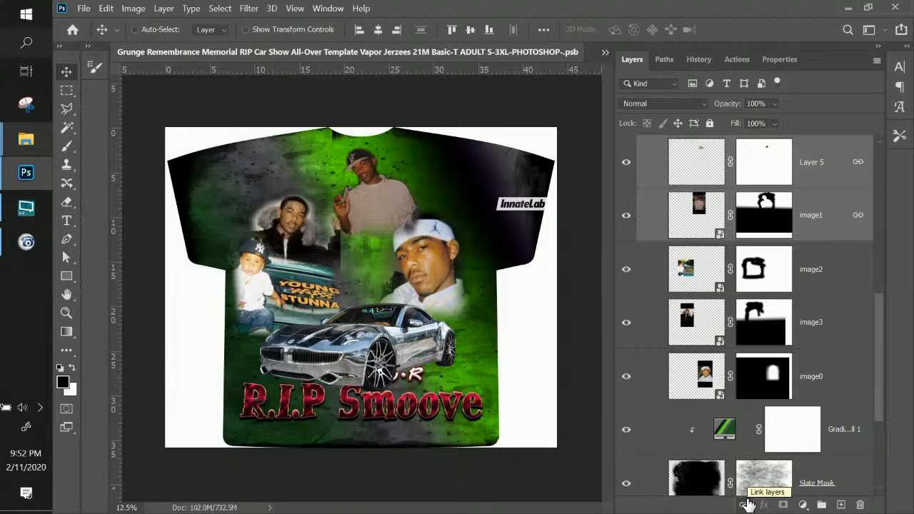
drag(385, 227, 389, 261)
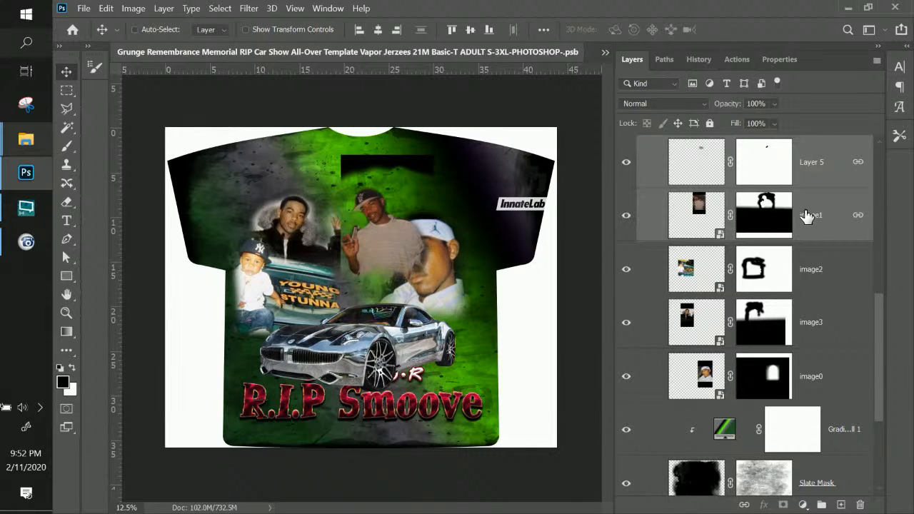
Paint image1's mask with a soft black 495 px brush to hide the dark strip above the man's cap.
click(784, 214)
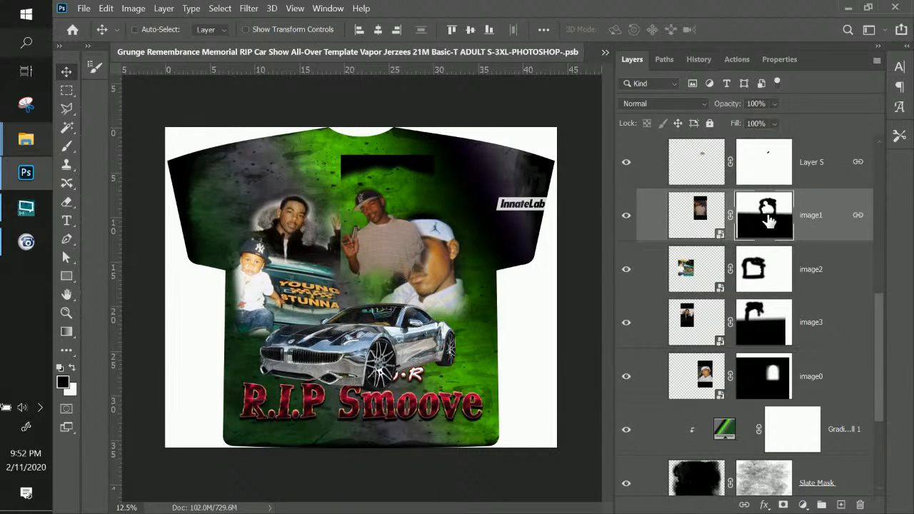
click(66, 146)
right_click(419, 163)
drag(542, 192, 576, 198)
mouse_move(362, 131)
mouse_down()
mouse_move(312, 184)
mouse_move(369, 164)
mouse_move(432, 165)
mouse_up()
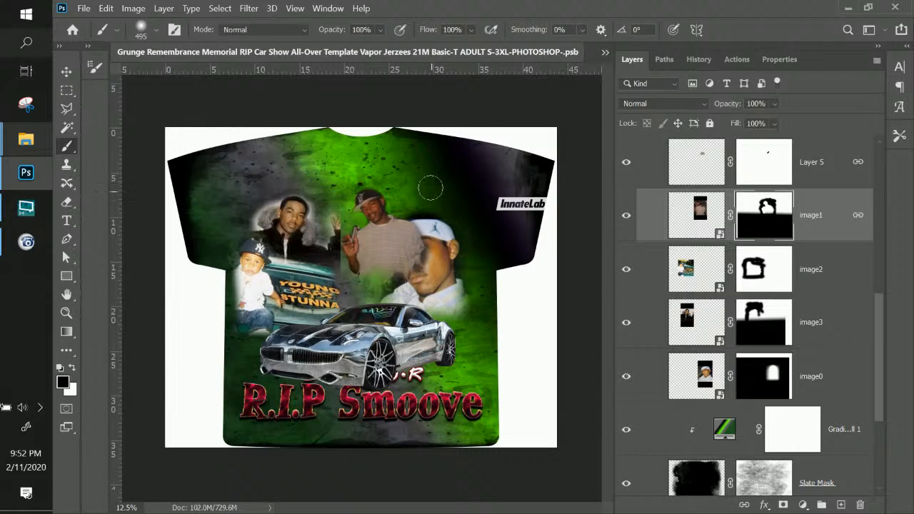
Position the linked image1 photo between the image3 and image0 portraits, and place its layer directly below image0.
click(66, 71)
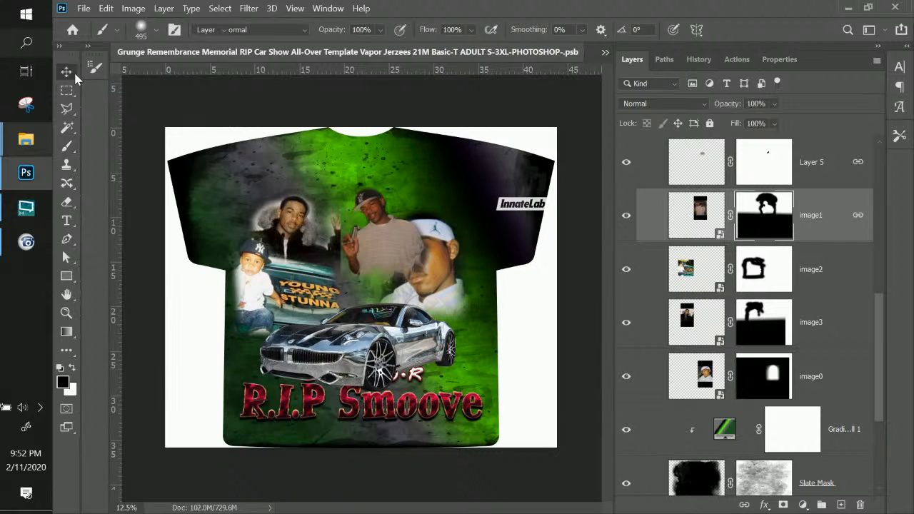
drag(355, 242, 341, 259)
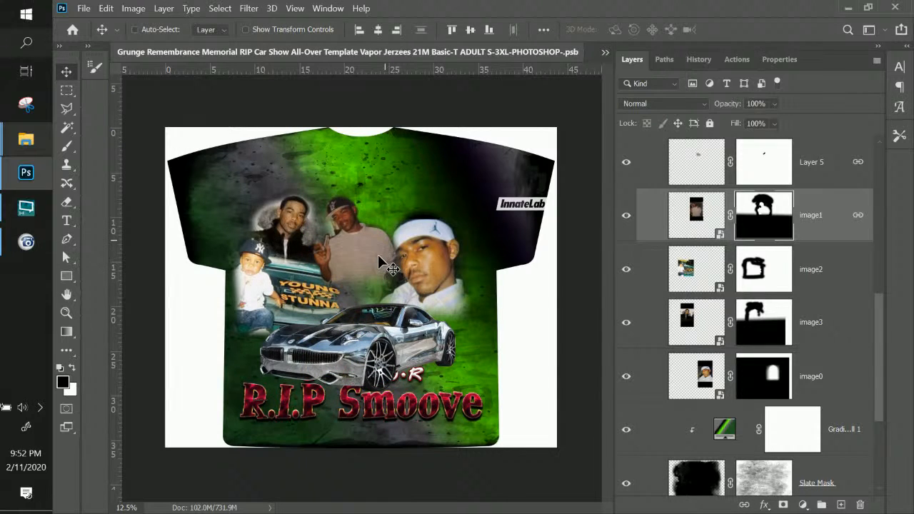
drag(812, 214, 818, 395)
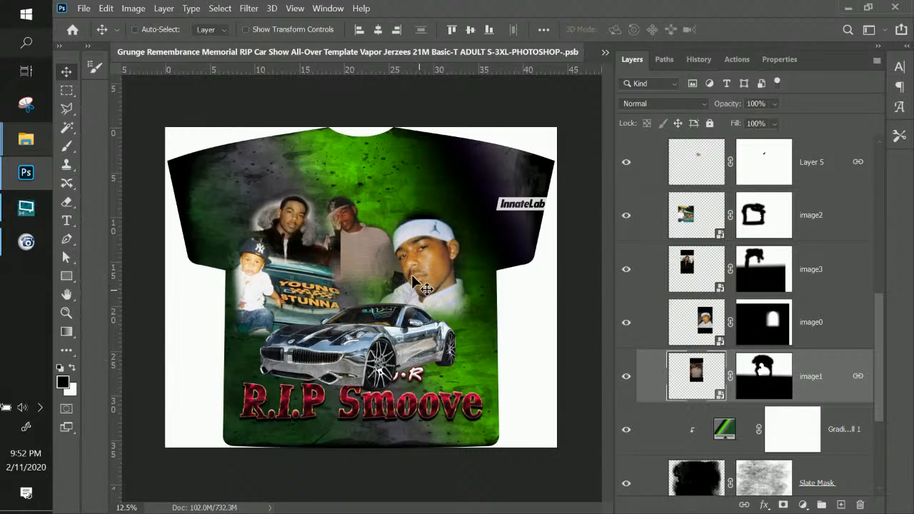
drag(362, 252, 375, 262)
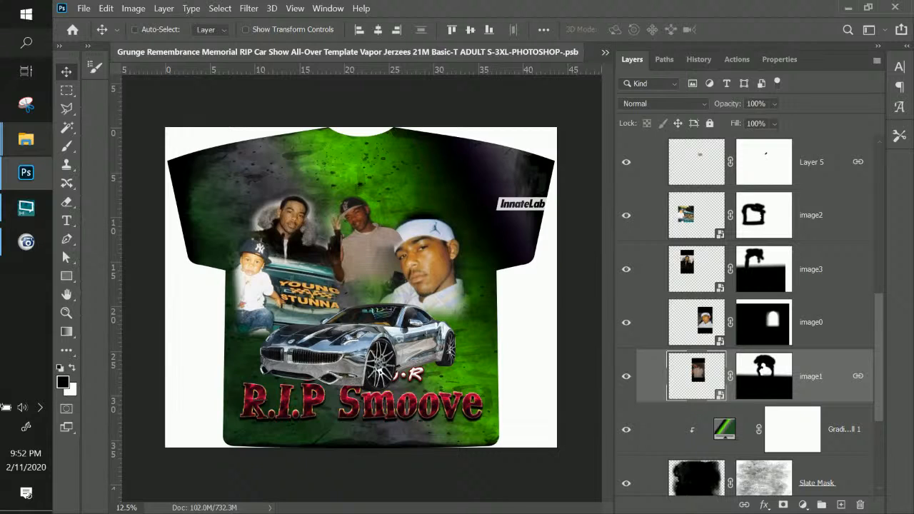
Place the image3 layer directly below image1 and move its portrait about 1 in right.
click(815, 277)
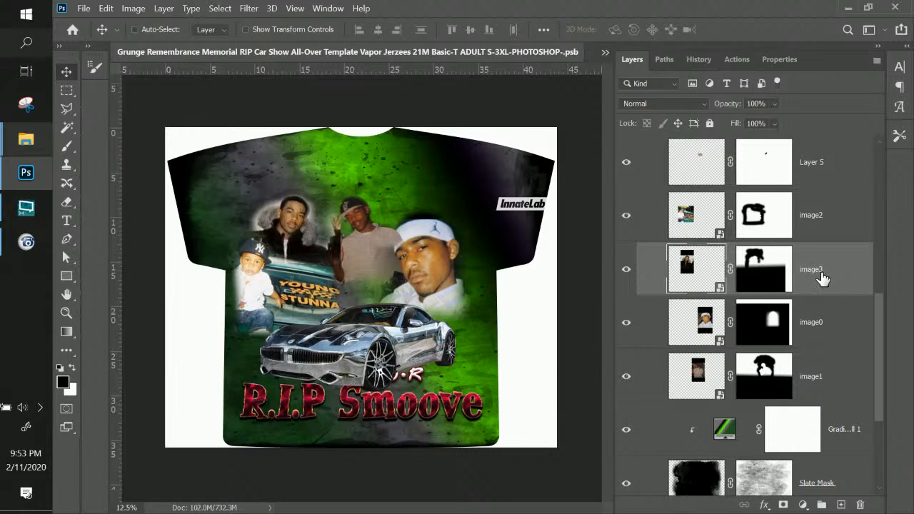
drag(831, 274, 832, 418)
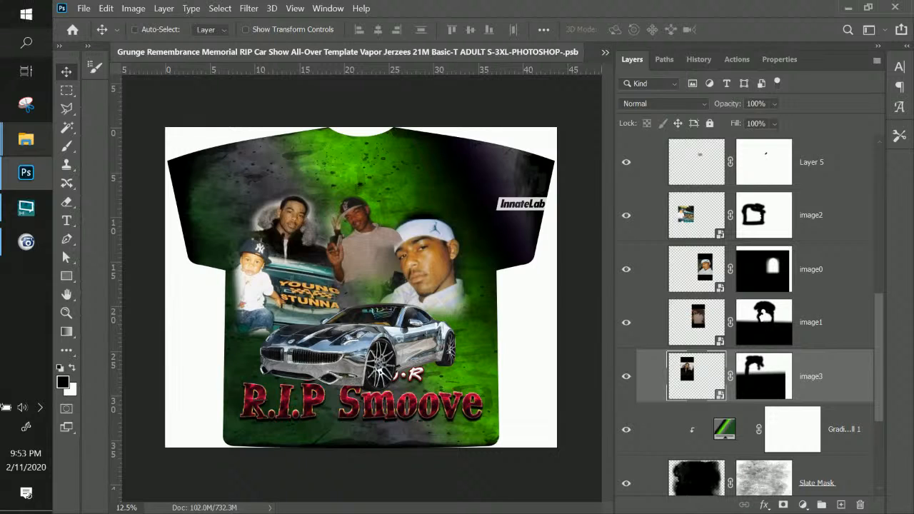
mouse_move(275, 256)
mouse_down()
mouse_move(284, 249)
mouse_move(289, 255)
mouse_up()
Show the TurnOFF4Printing guide layer and move the image0 headband portrait about 1 in left.
scroll(849, 223, up, 5)
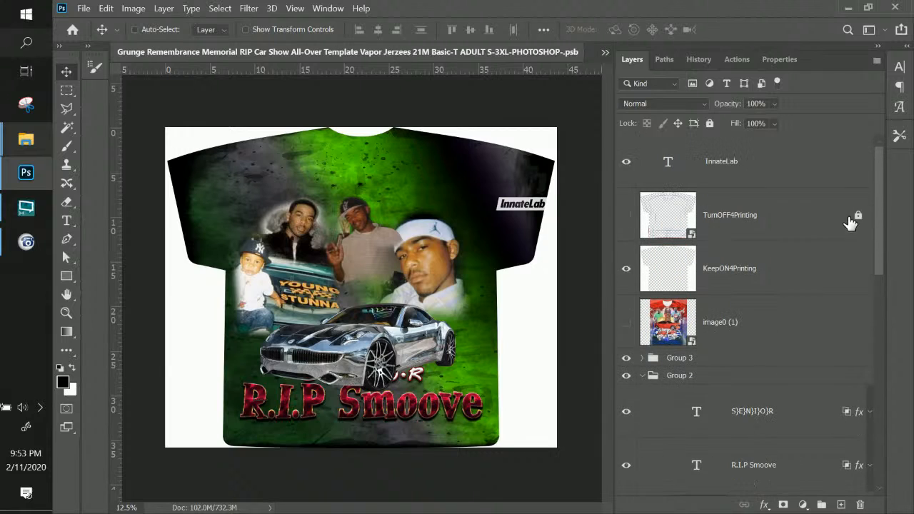
click(626, 217)
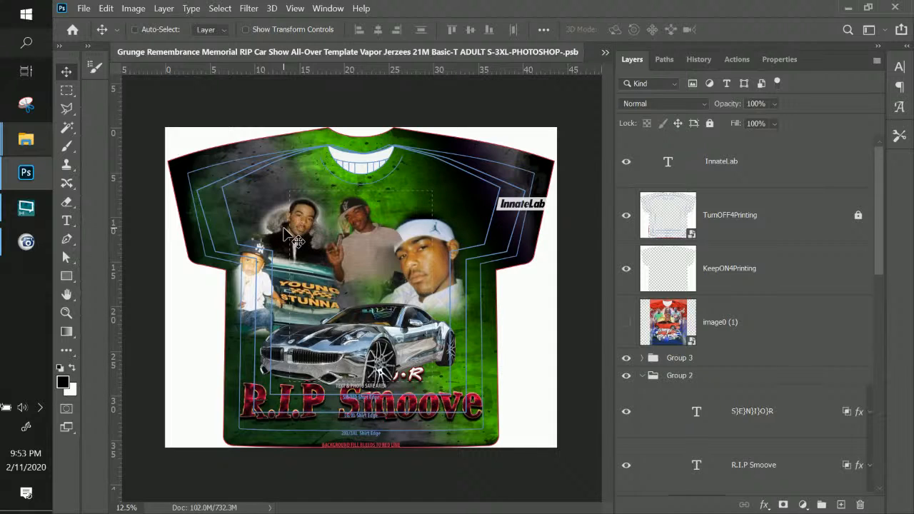
right_click(445, 240)
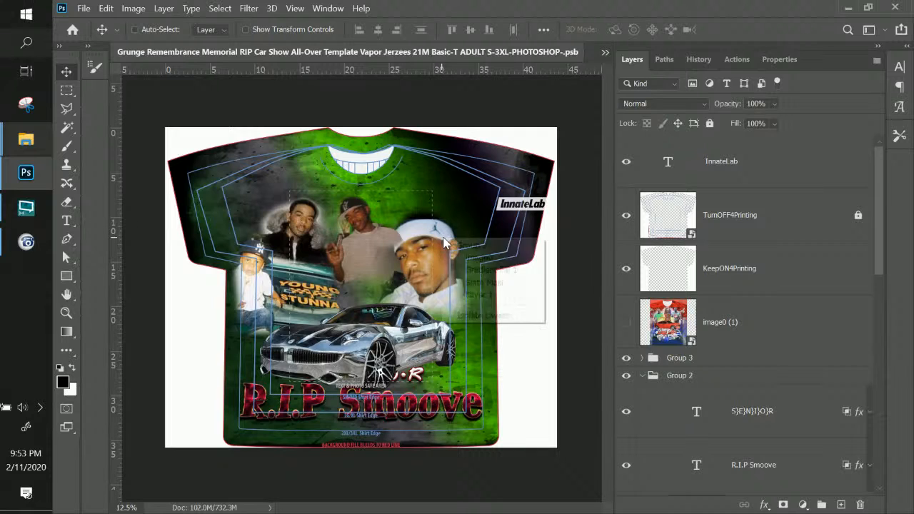
click(456, 257)
drag(459, 259, 438, 253)
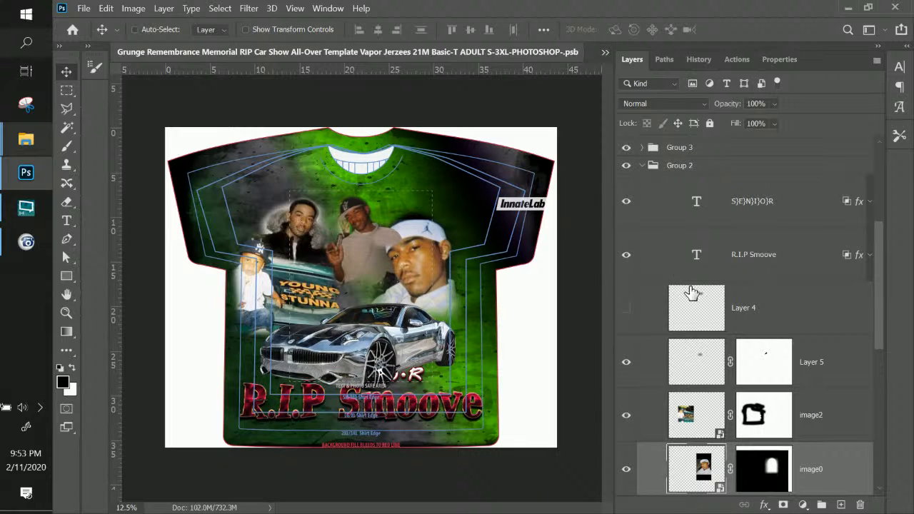
Reorder Layer 5 so it sits between the image0 and image1 layers.
click(827, 376)
scroll(827, 375, down, 1)
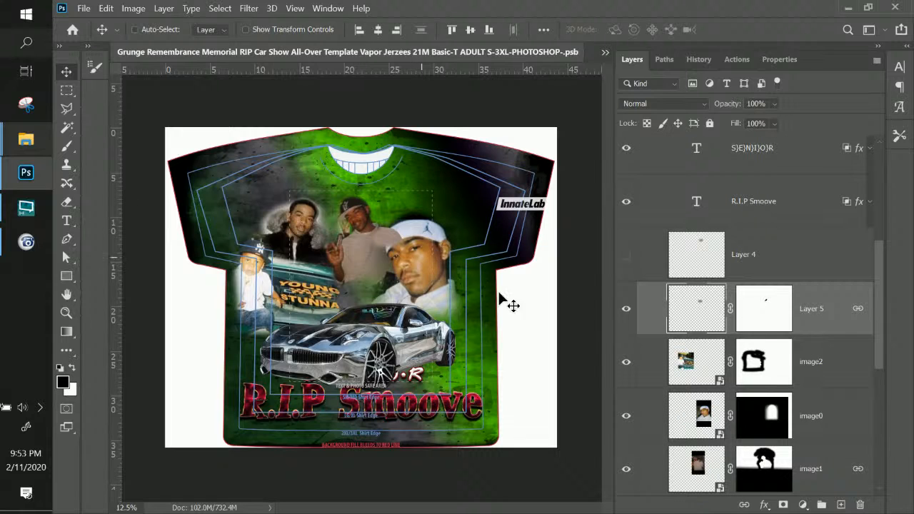
drag(822, 316, 805, 443)
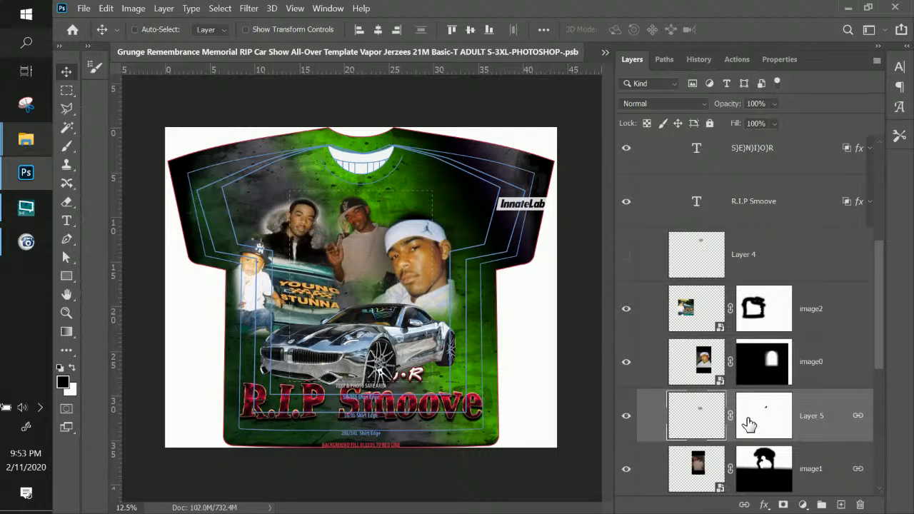
Move the image2 child photo about 5 in right and 1.2 in down, inside the inner guide below the image3 portrait.
scroll(757, 425, down, 1)
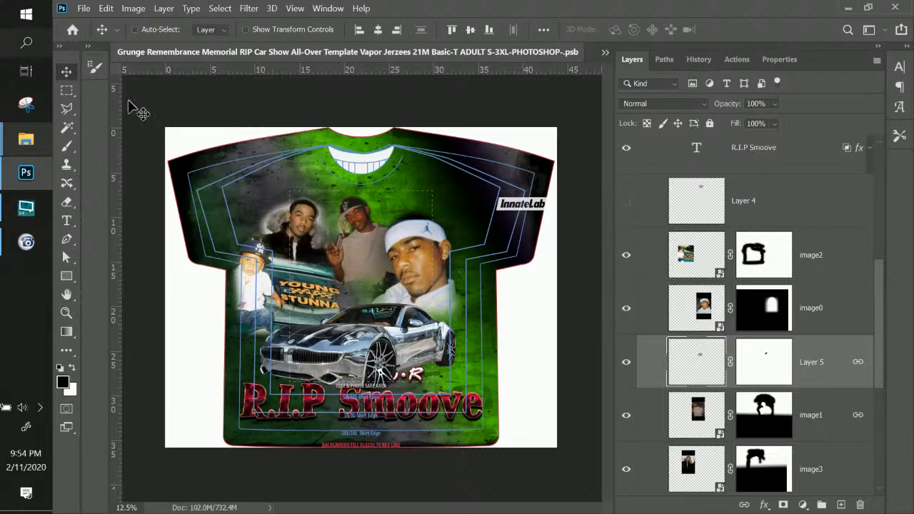
right_click(336, 299)
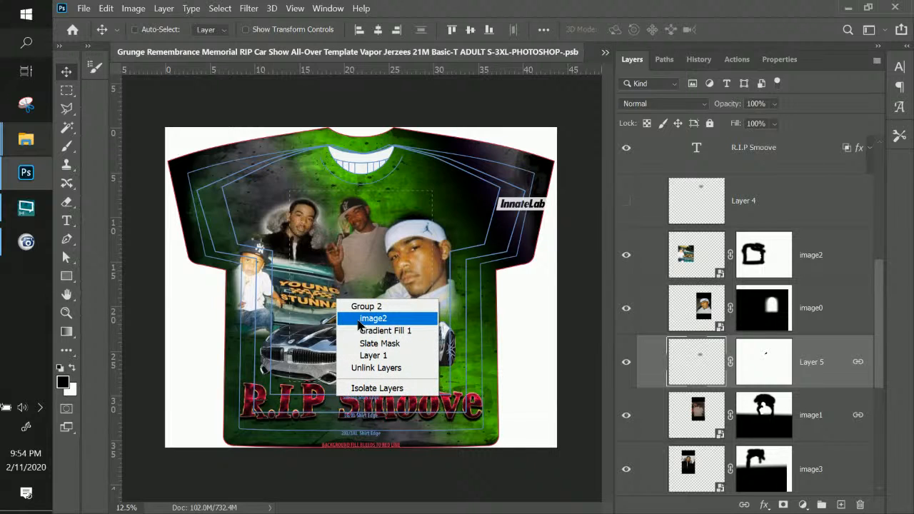
click(359, 318)
drag(314, 308, 341, 294)
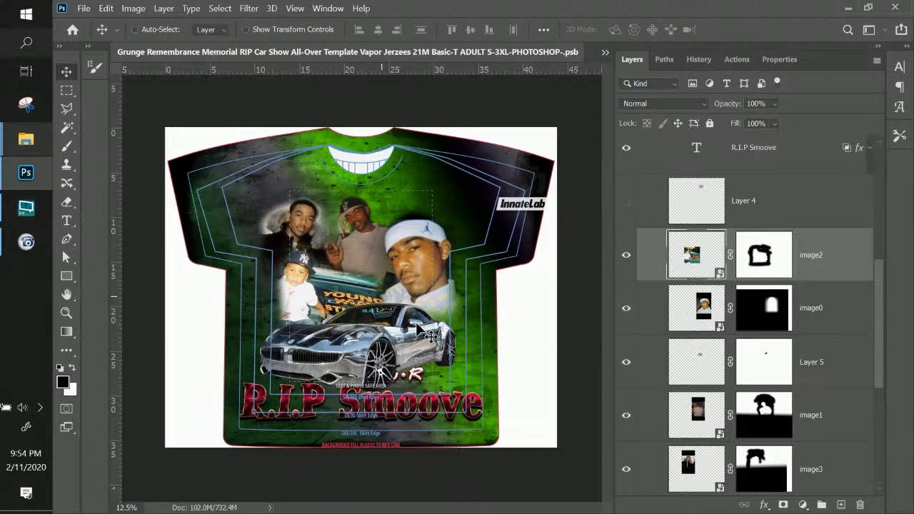
Move the Chrome-Maserati-EZCustomz car about 3 in right and 1 in down, below the portraits.
right_click(429, 332)
click(428, 349)
mouse_move(426, 350)
mouse_down()
mouse_move(418, 398)
mouse_move(420, 362)
mouse_up()
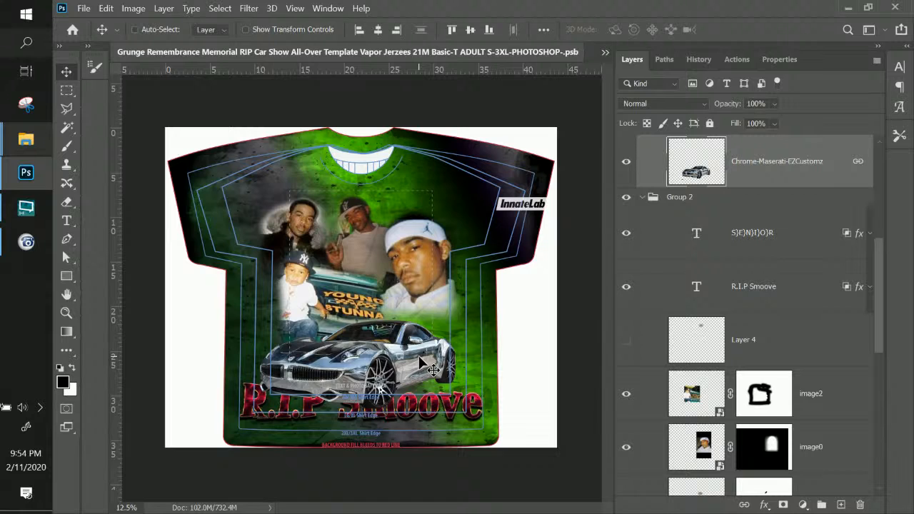
right_click(437, 361)
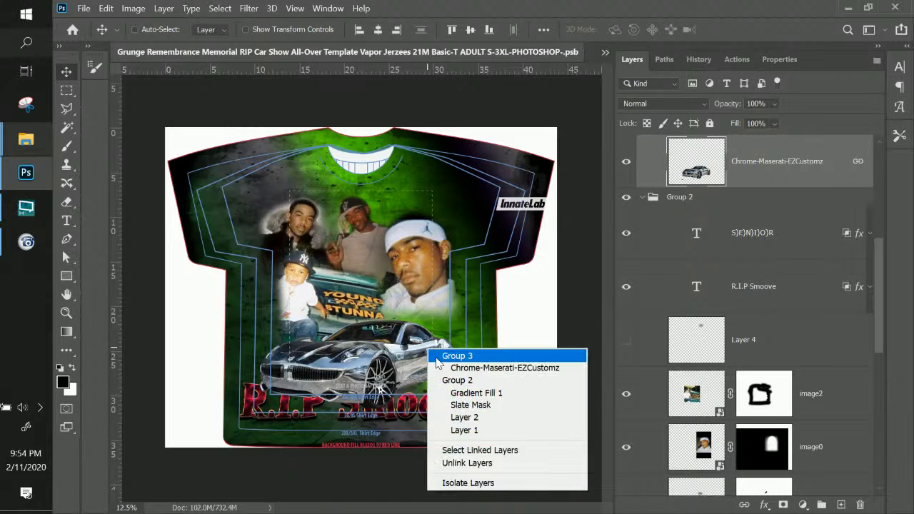
click(440, 367)
drag(407, 359, 434, 350)
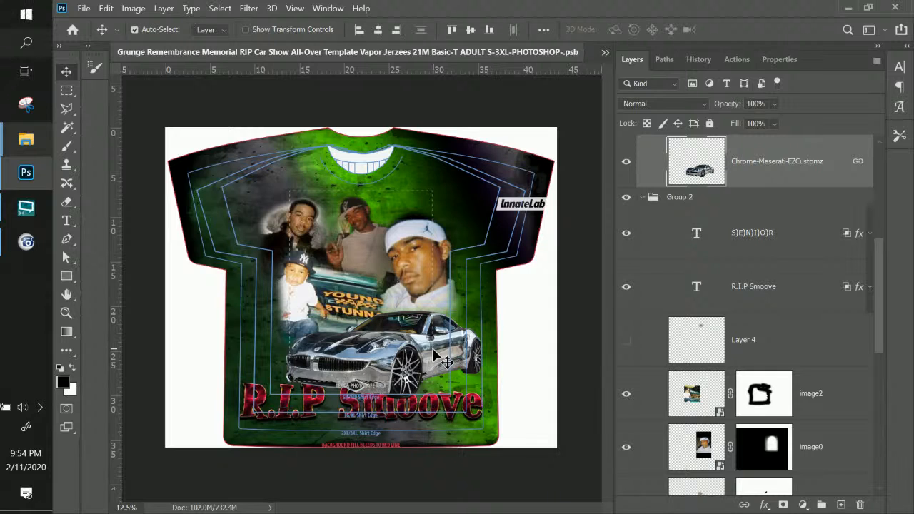
Rotate the car 1.69 degrees and shift it slightly down and left, over the top of the R.I.P Smoove text.
key(ctrl+t)
drag(273, 297, 272, 293)
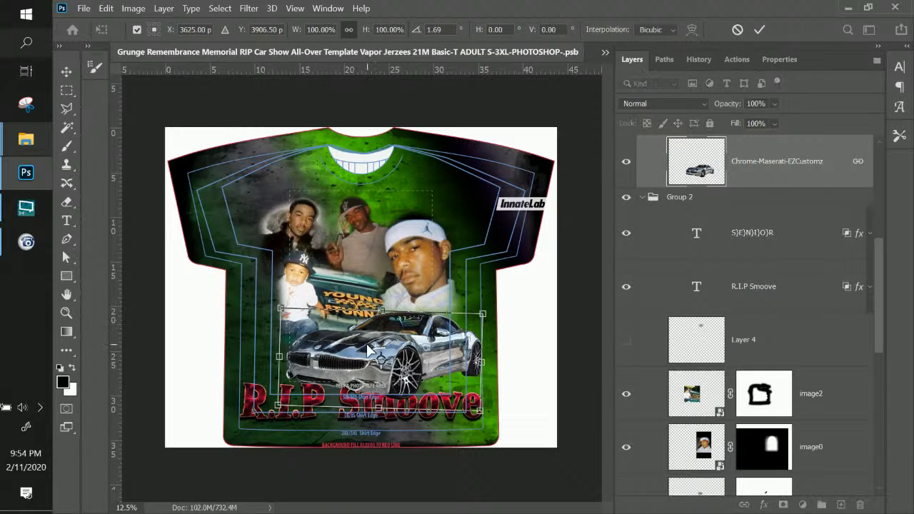
drag(374, 343, 369, 352)
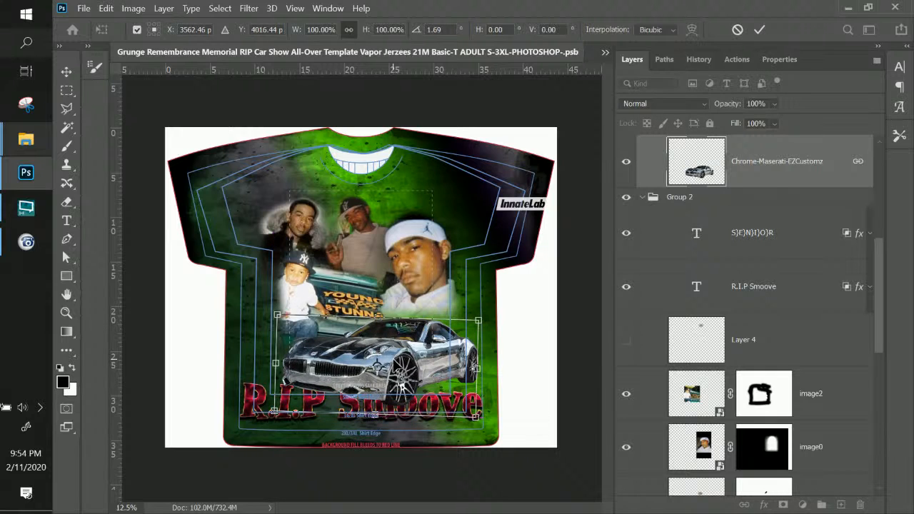
key(Return)
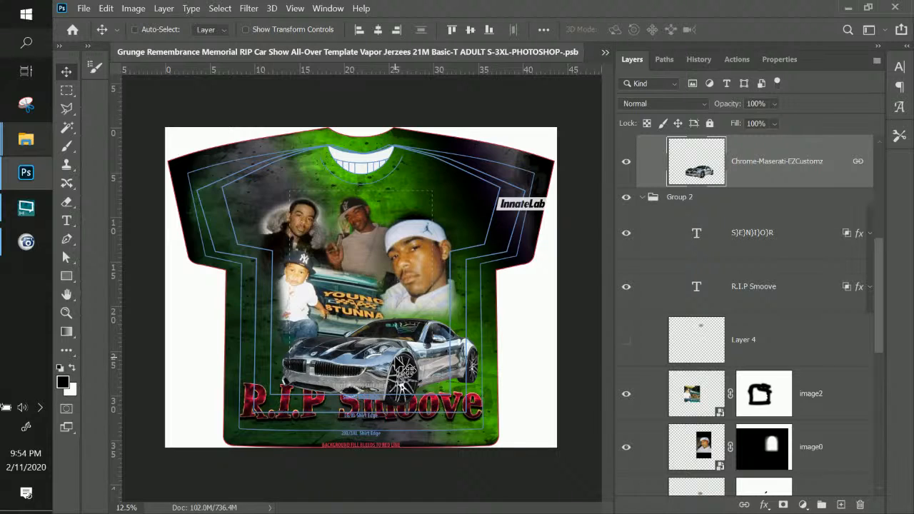
Scale the car down to about 18 in wide, positioning it under the child photo and the image0 portrait.
key(ctrl+t)
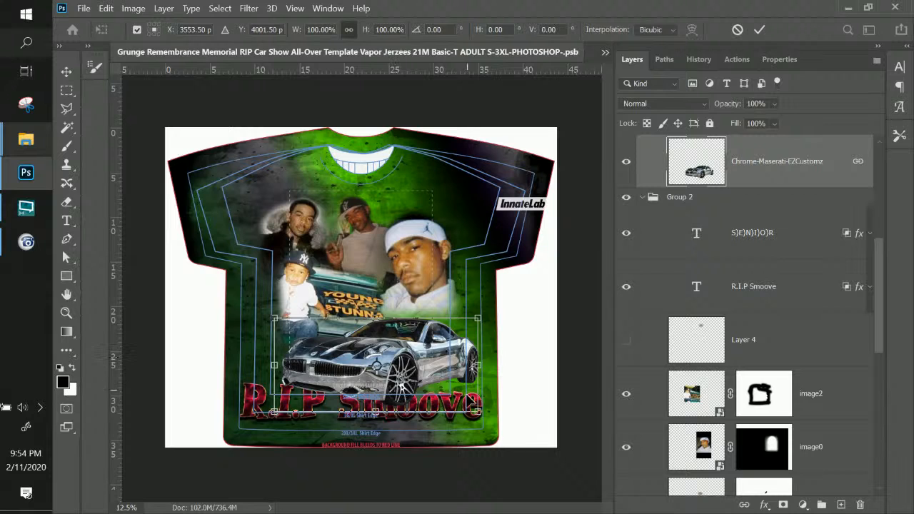
drag(479, 411, 449, 389)
drag(449, 388, 444, 386)
drag(382, 363, 386, 361)
key(Return)
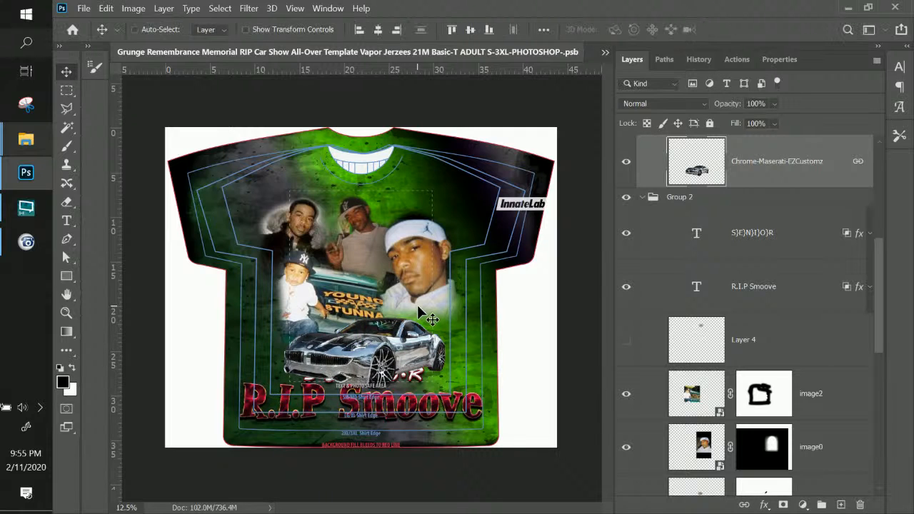
Bring up the choice of layers lying under the white shirt in the image0 portrait.
right_click(426, 307)
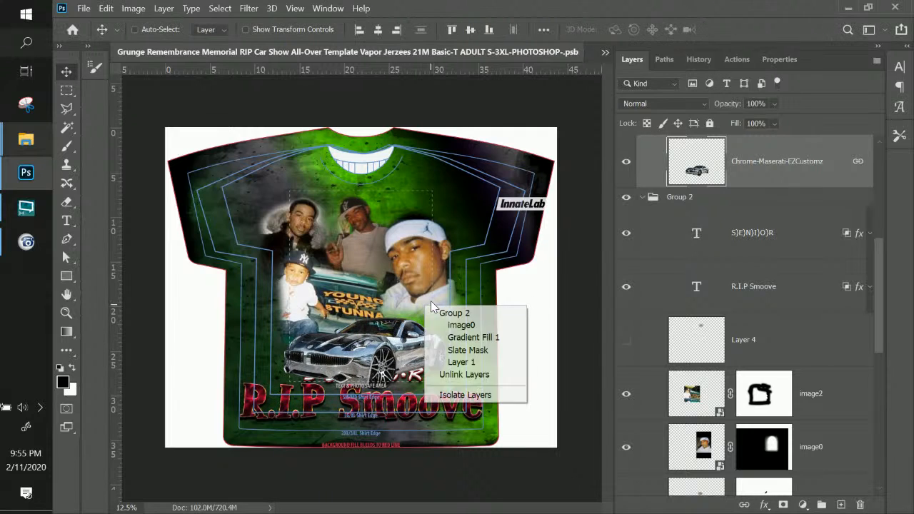
Select the image0 portrait of the man in the white cap and move it slightly left and down.
click(461, 325)
drag(443, 300, 433, 311)
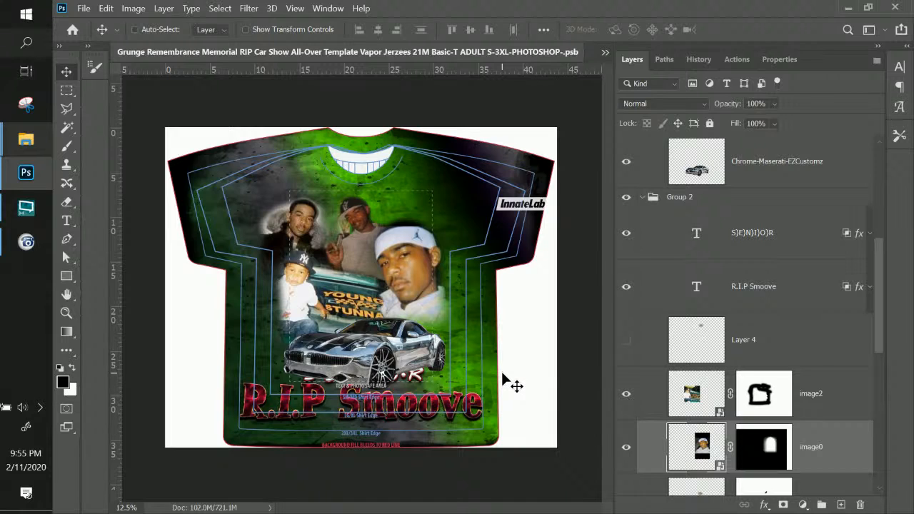
Show and select the image0 (1) reference artwork layer to examine its composition.
scroll(722, 334, up, 5)
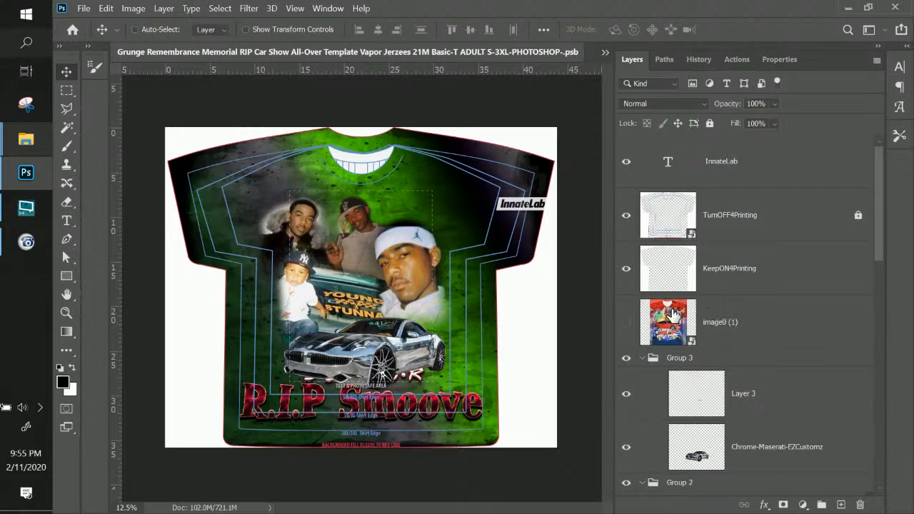
click(626, 325)
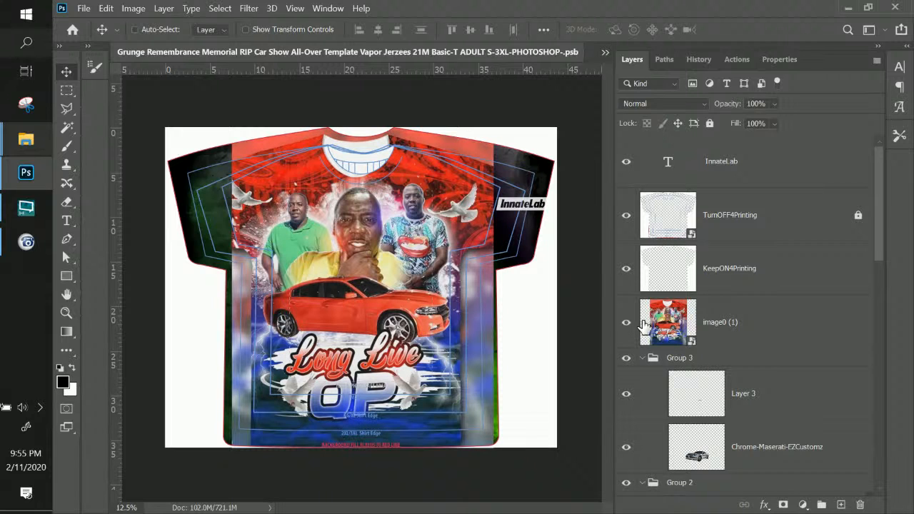
click(728, 336)
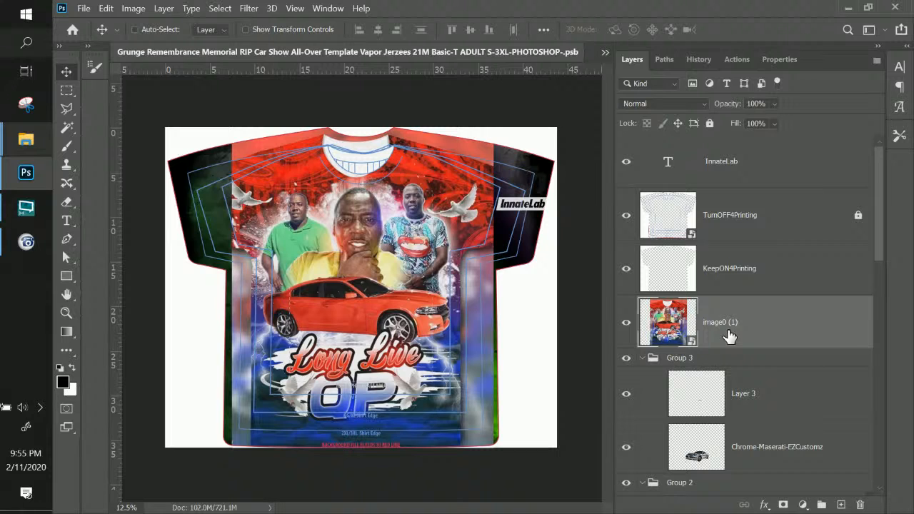
Switch to the "delete files" folder window in File Explorer.
click(82, 8)
click(348, 65)
click(83, 9)
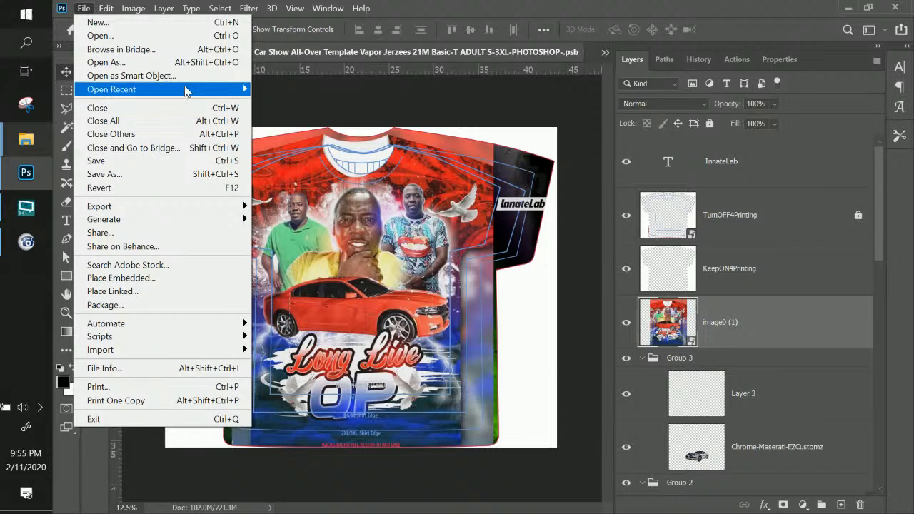
mouse_move(185, 90)
click(26, 139)
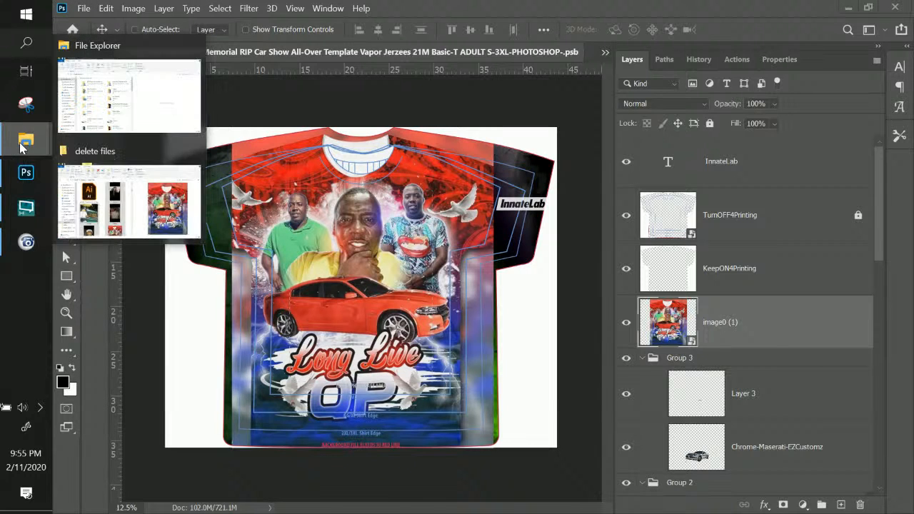
click(141, 197)
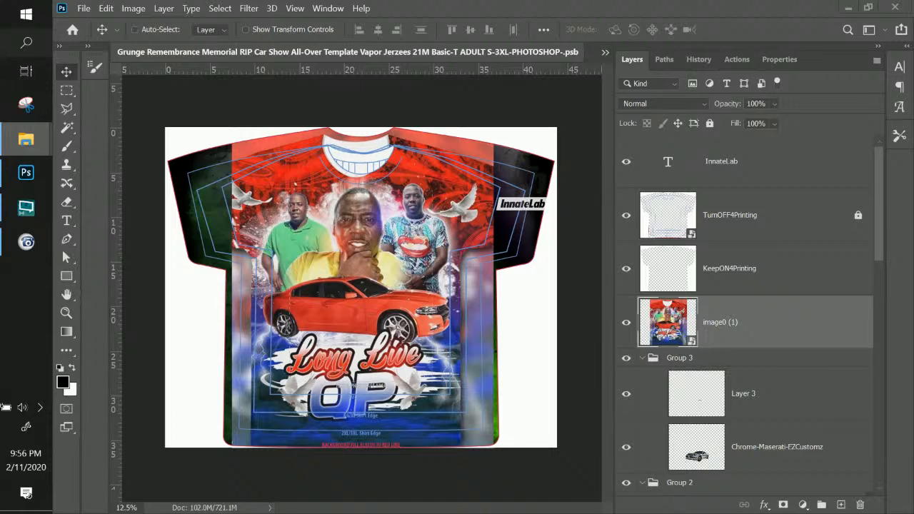
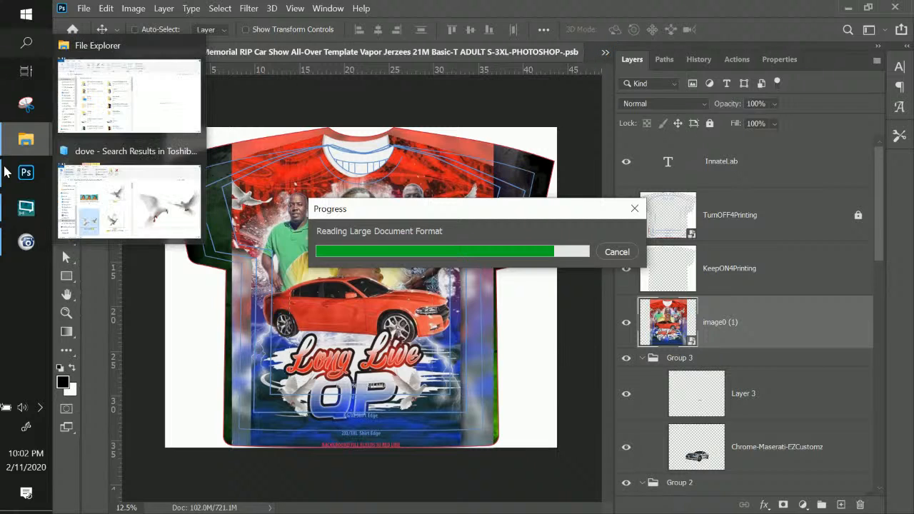
mouse_move(44, 184)
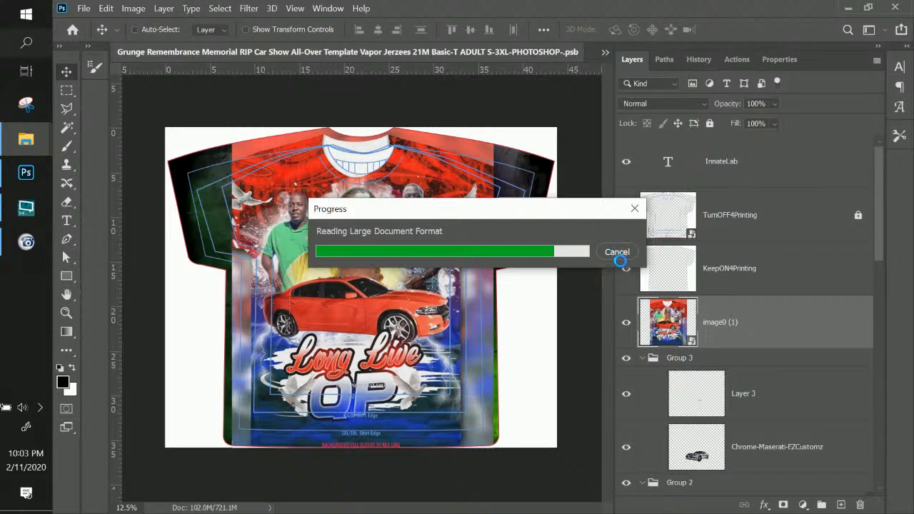
mouse_move(23, 246)
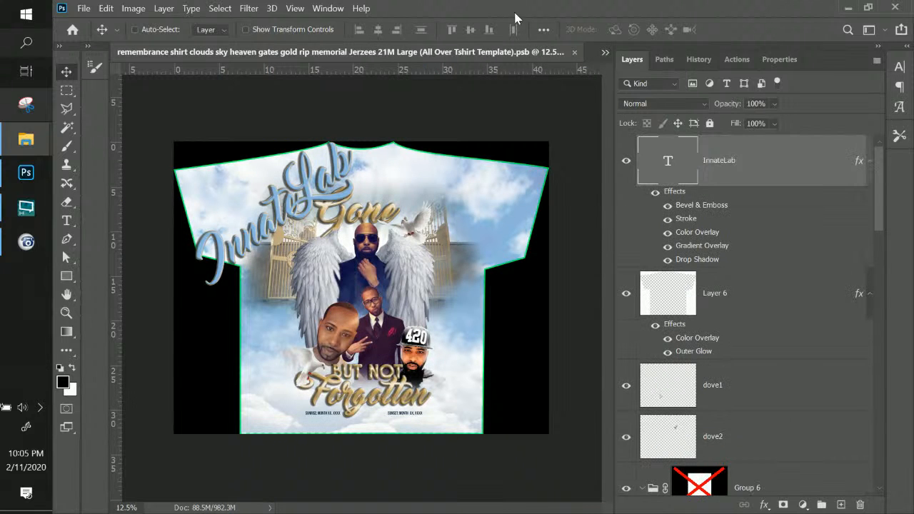
Return to the Grunge Remembrance Memorial RIP Car Show shirt template and save it.
click(604, 53)
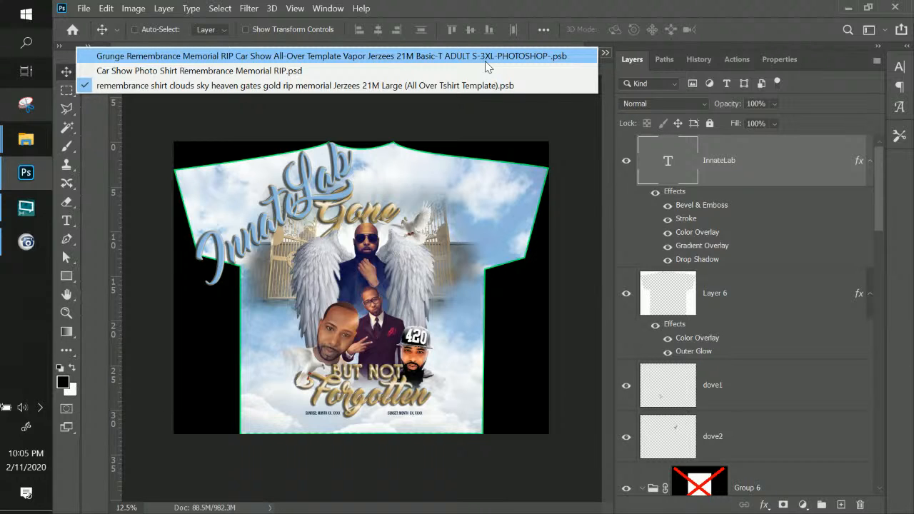
click(425, 63)
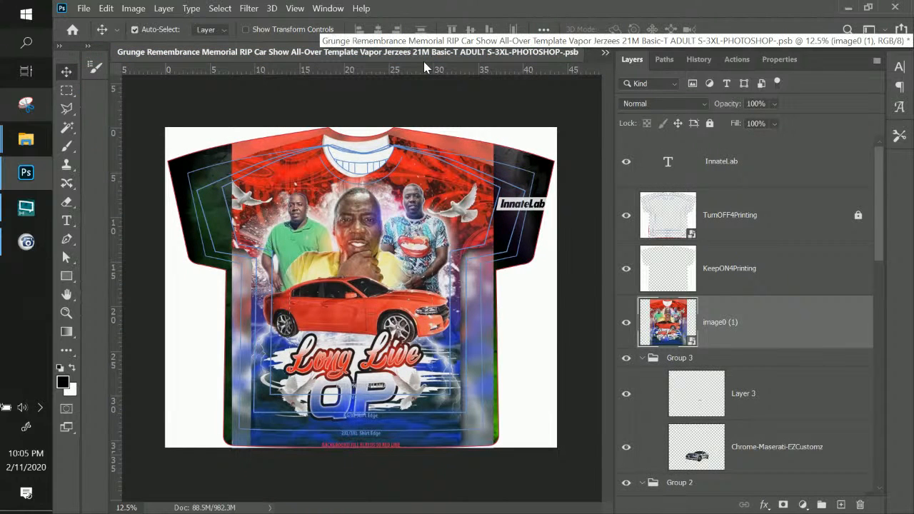
key(ctrl+s)
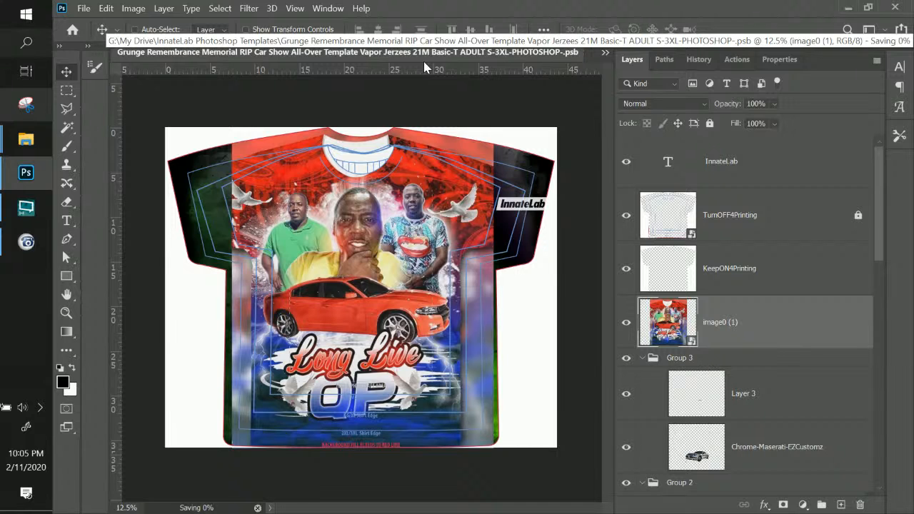
Select both the dove1 and dove2 layers in the remembrance shirt clouds sky heaven gates template.
click(605, 53)
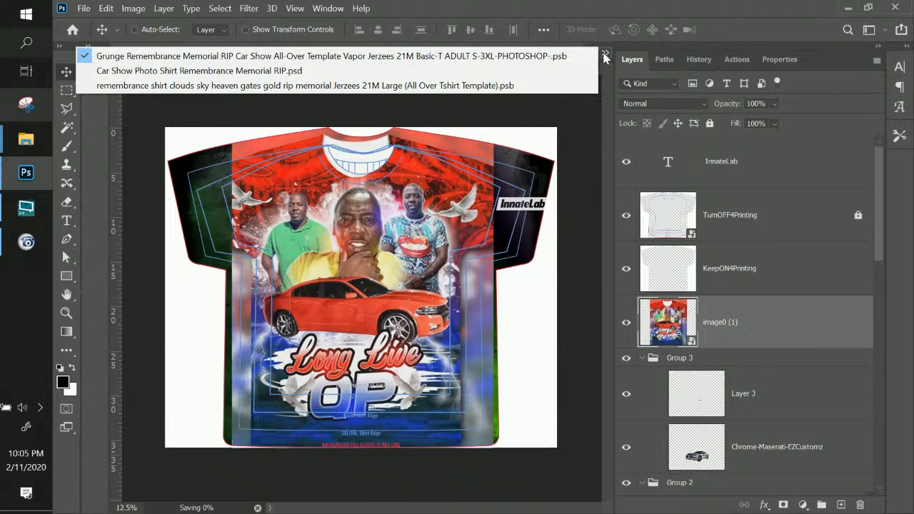
click(490, 86)
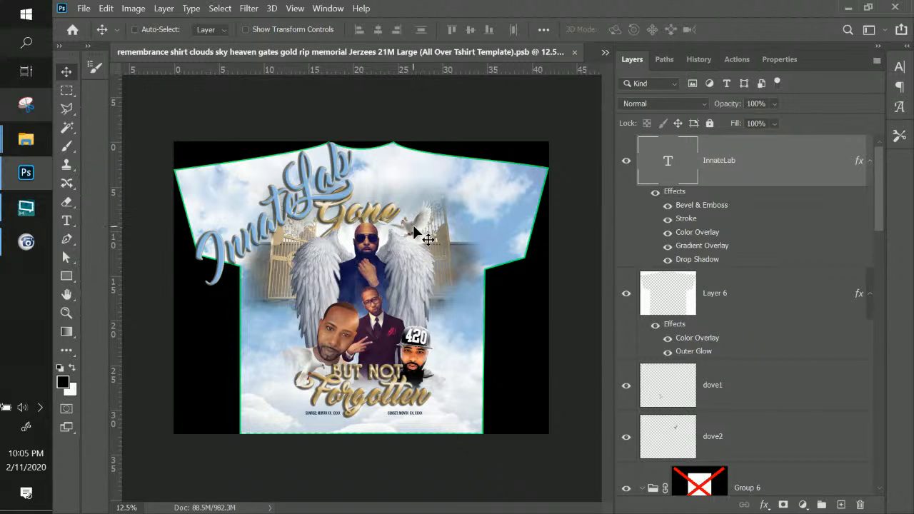
right_click(419, 226)
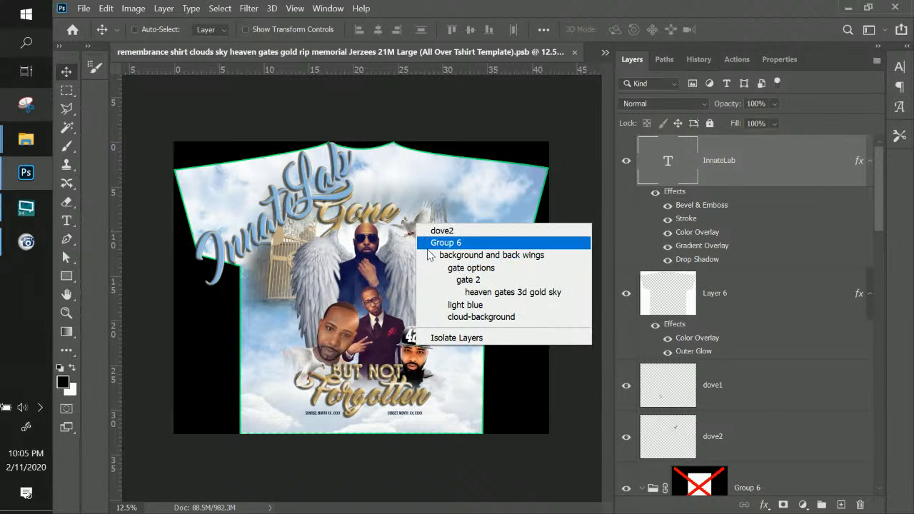
click(428, 231)
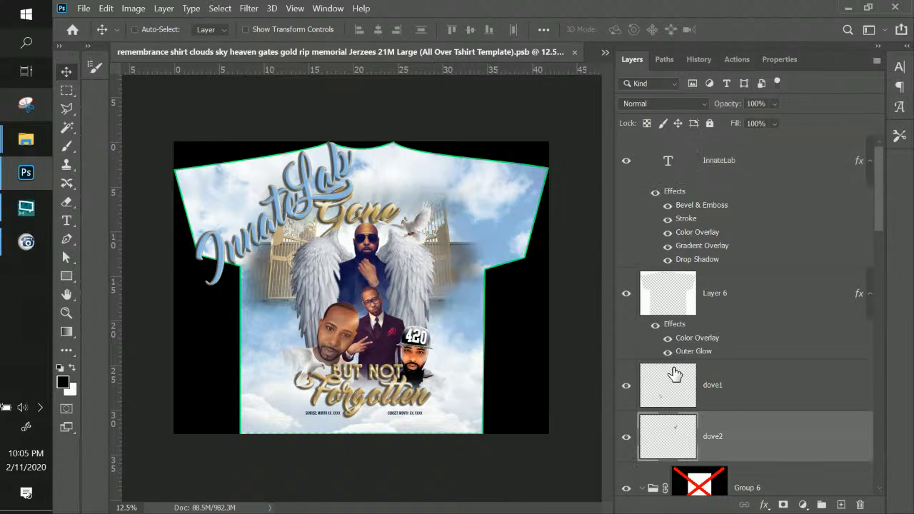
scroll(674, 374, down, 2)
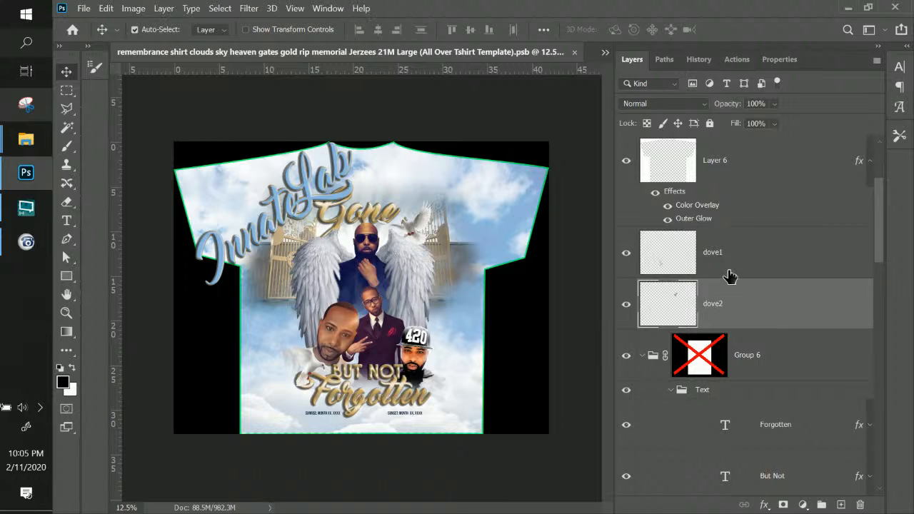
ctrl+click(728, 275)
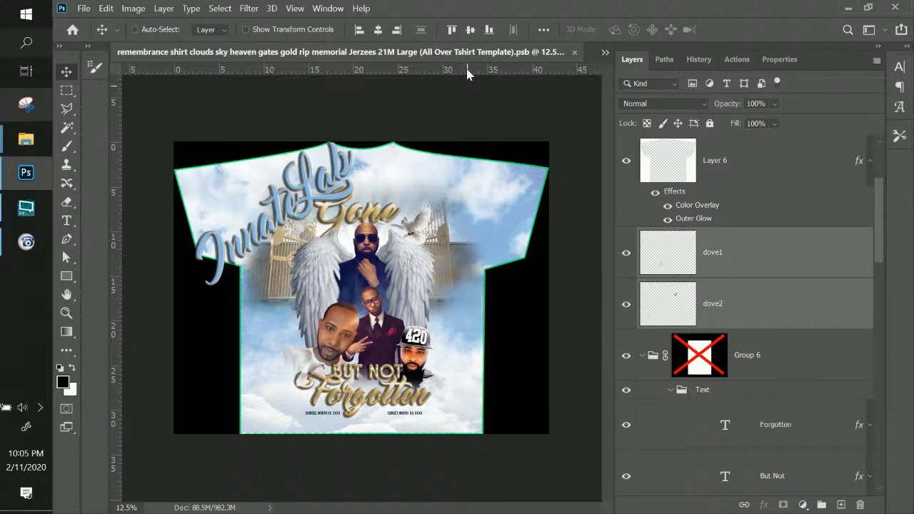
Float the clouds template's window and copy its two selected dove layers into the Grunge Remembrance shirt document.
drag(469, 62, 546, 184)
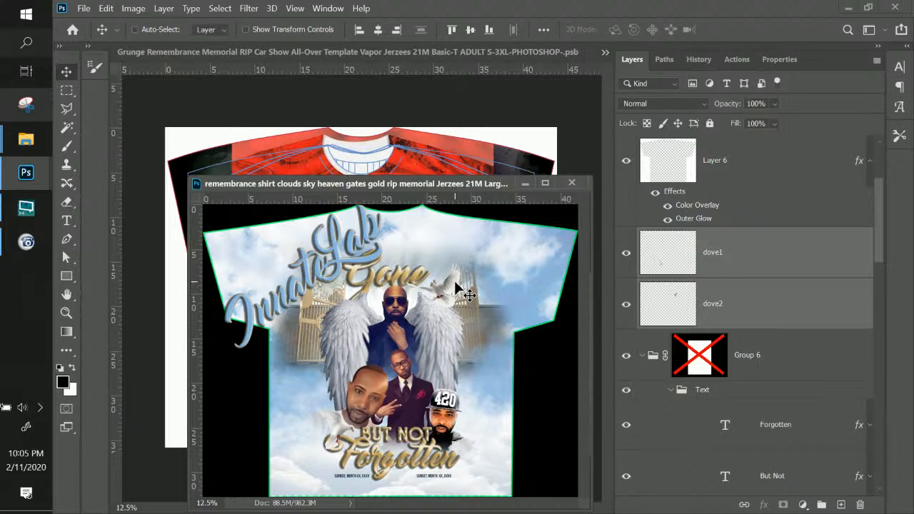
drag(452, 286, 389, 169)
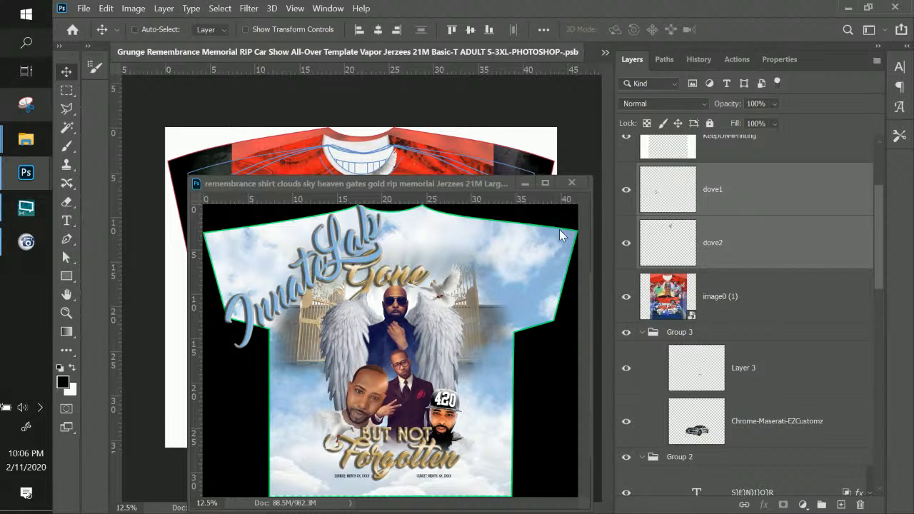
Close the clouds template and the Car Show Photo Shirt Remembrance Memorial RIP.psd document, discarding the latter's changes.
click(571, 183)
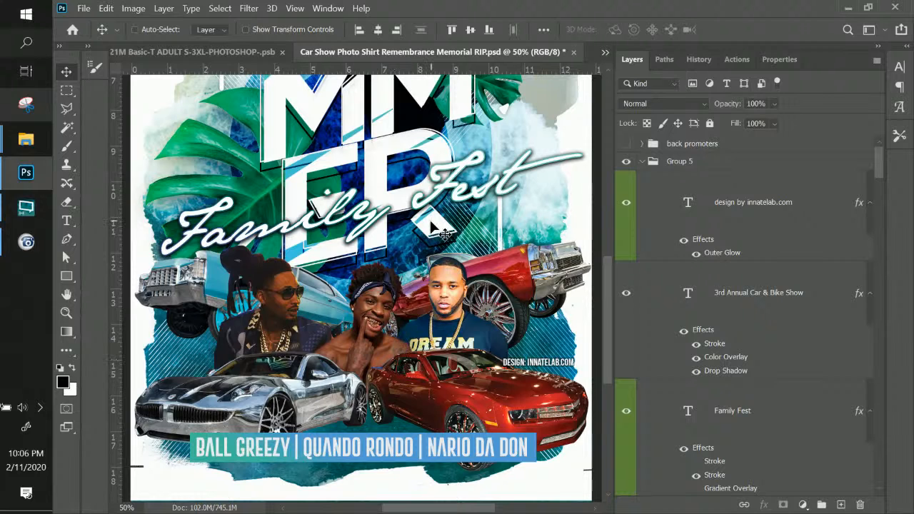
click(574, 52)
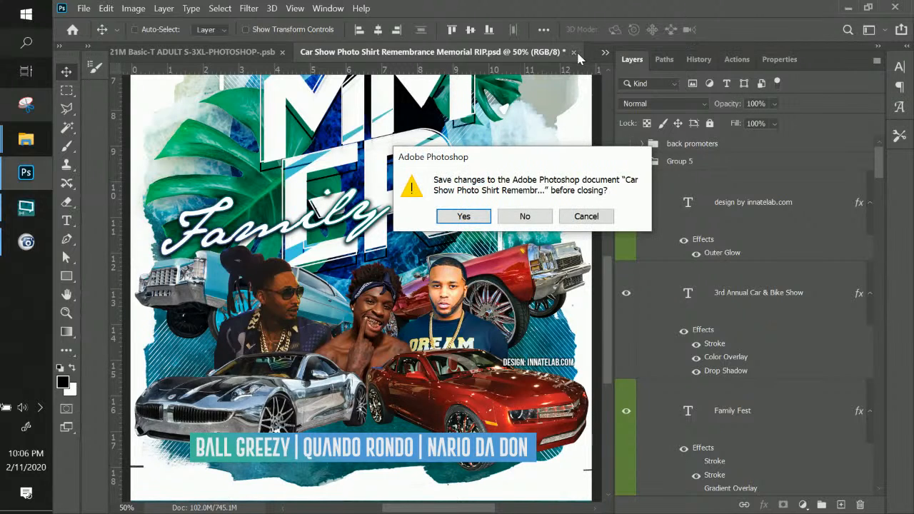
click(525, 216)
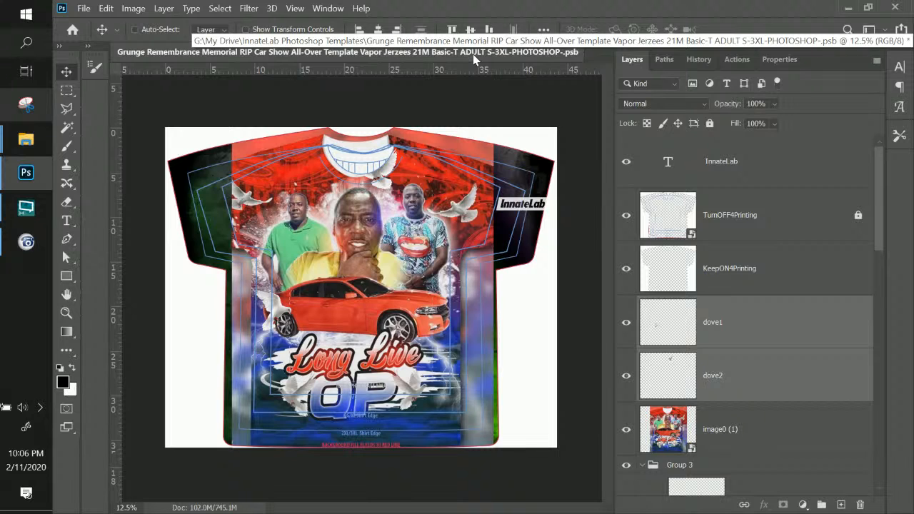
Hide the image0 (1) reference layer and move dove1 right and down over the child's legs.
click(626, 436)
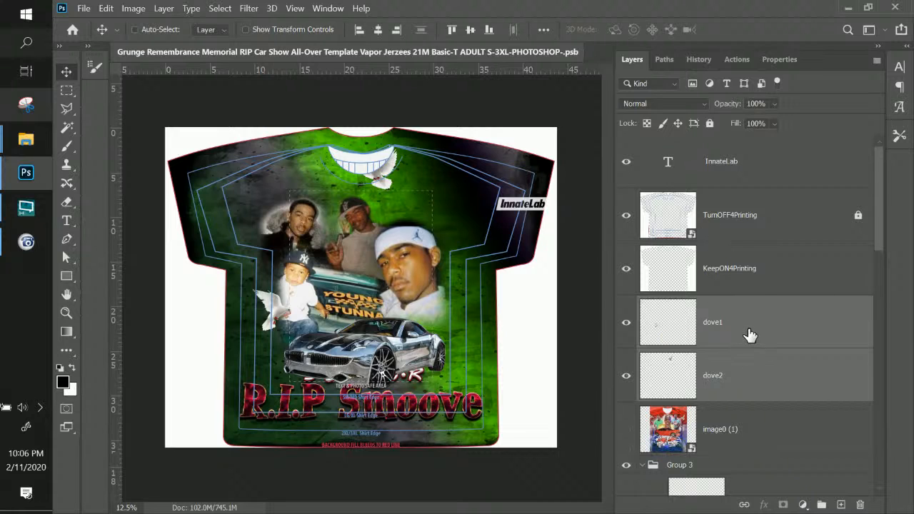
click(749, 336)
drag(379, 178, 403, 200)
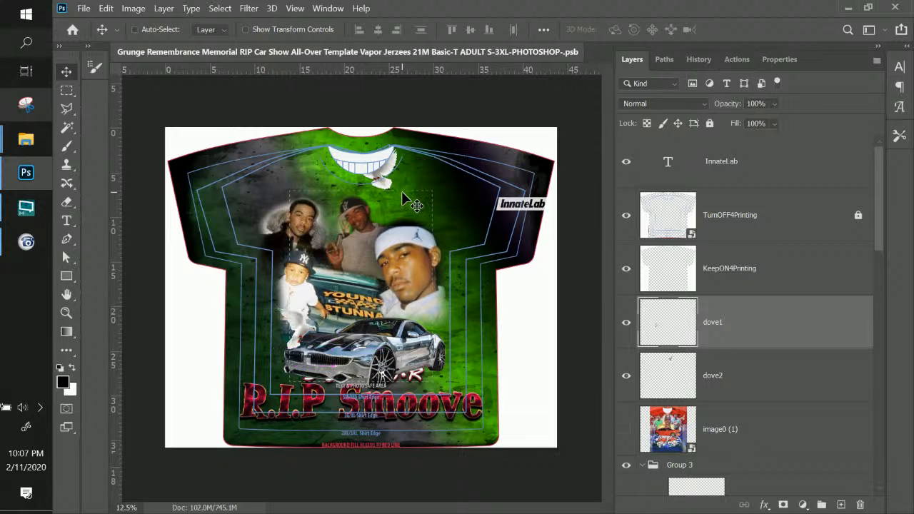
Enlarge dove1 to about 128.5% and place it beside the child's legs at the front of the silver car.
key(ctrl+t)
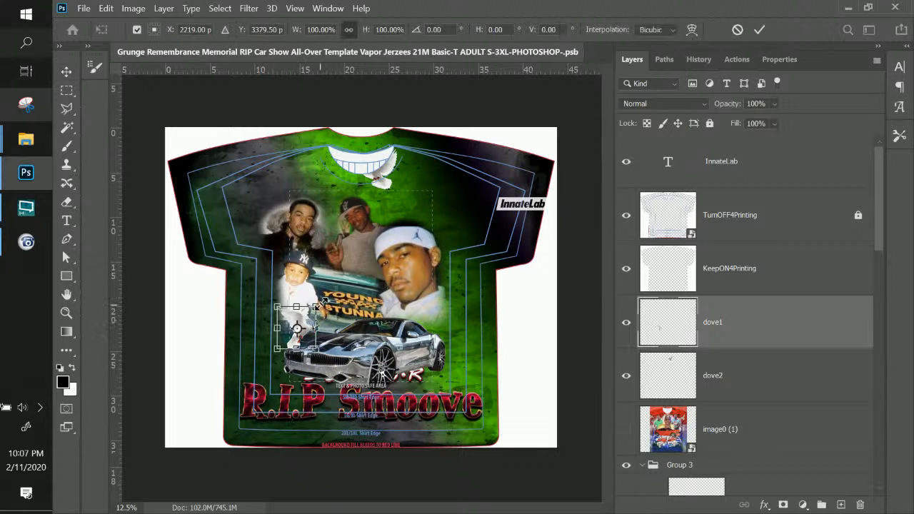
drag(316, 306, 327, 295)
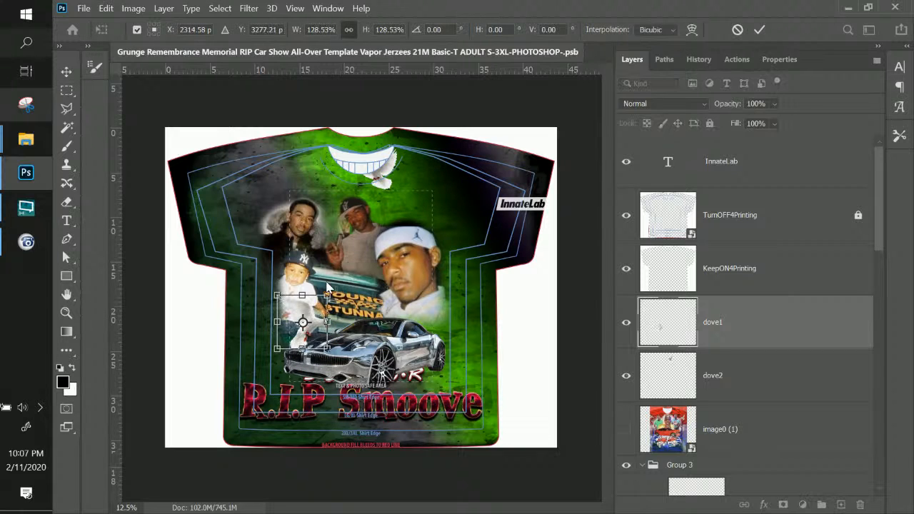
key(Return)
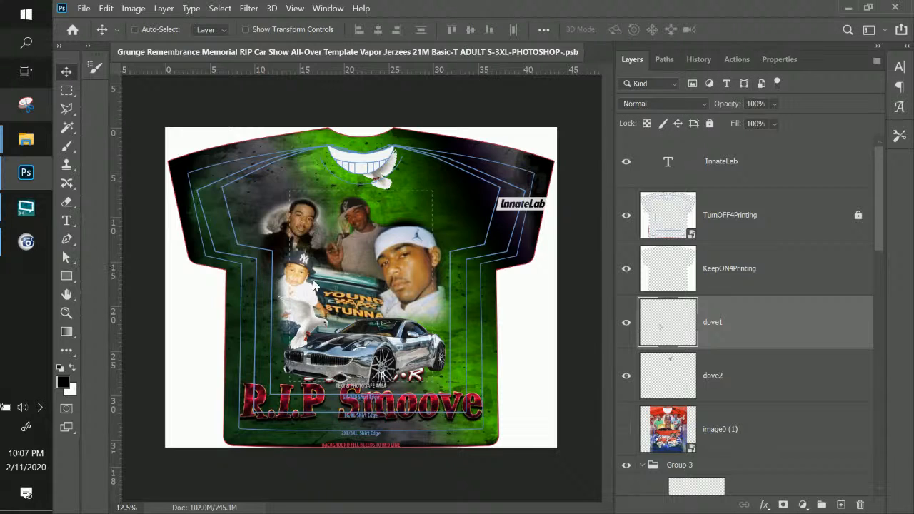
drag(309, 334, 290, 315)
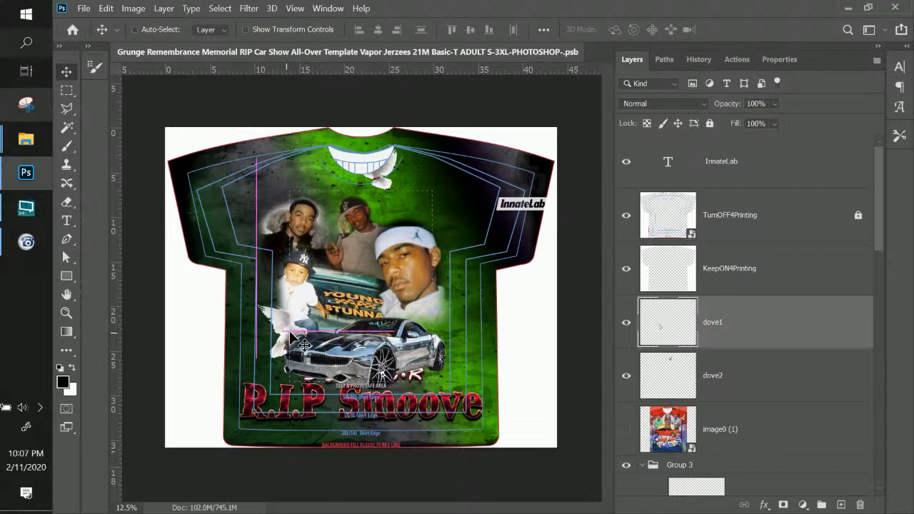
Select dove2, enlarge it to about 163%, and place it above the man in the white cap, just below the collar.
right_click(377, 179)
click(385, 183)
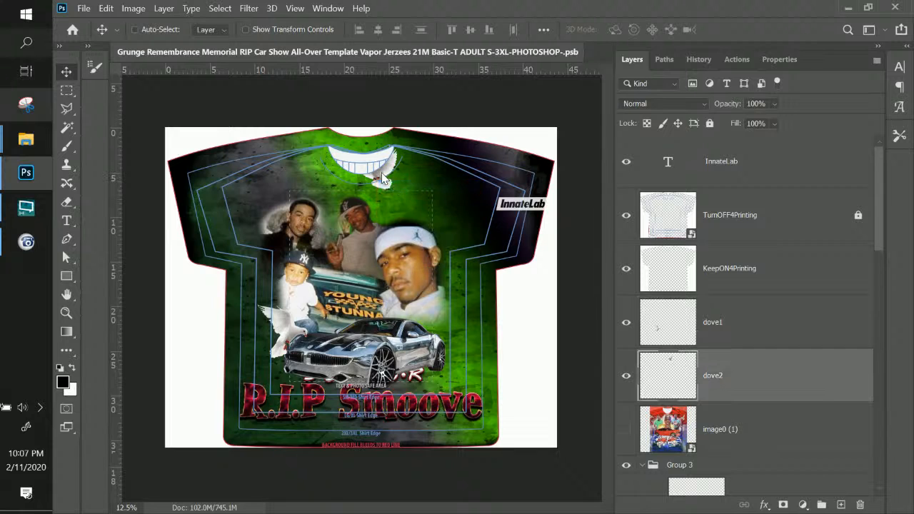
drag(382, 179, 446, 235)
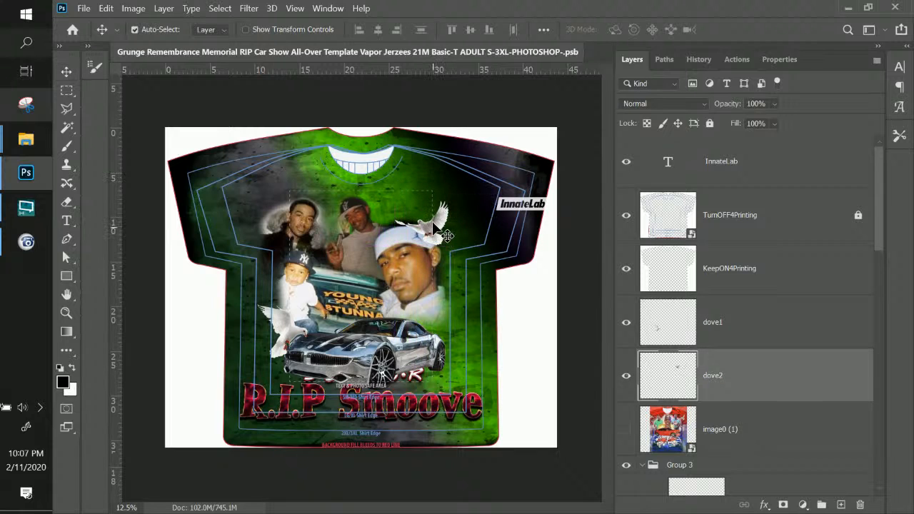
key(ctrl+t)
drag(449, 201, 401, 218)
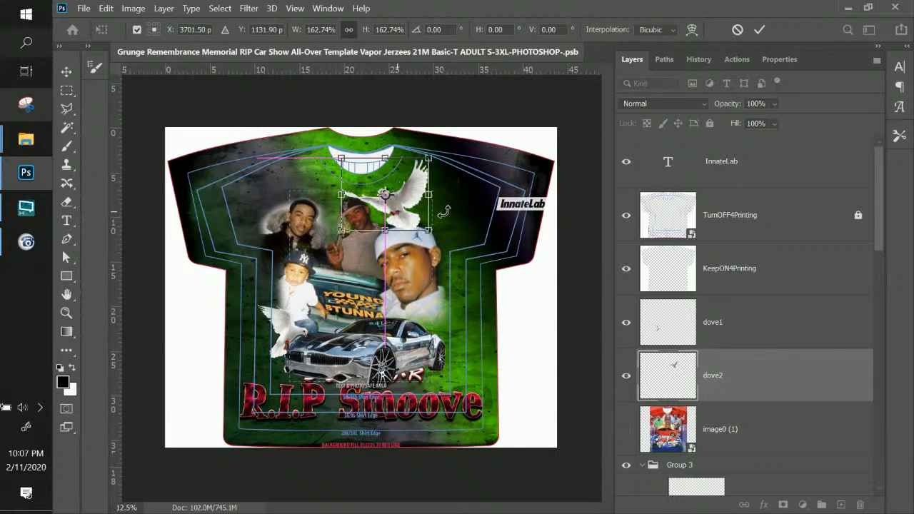
key(Return)
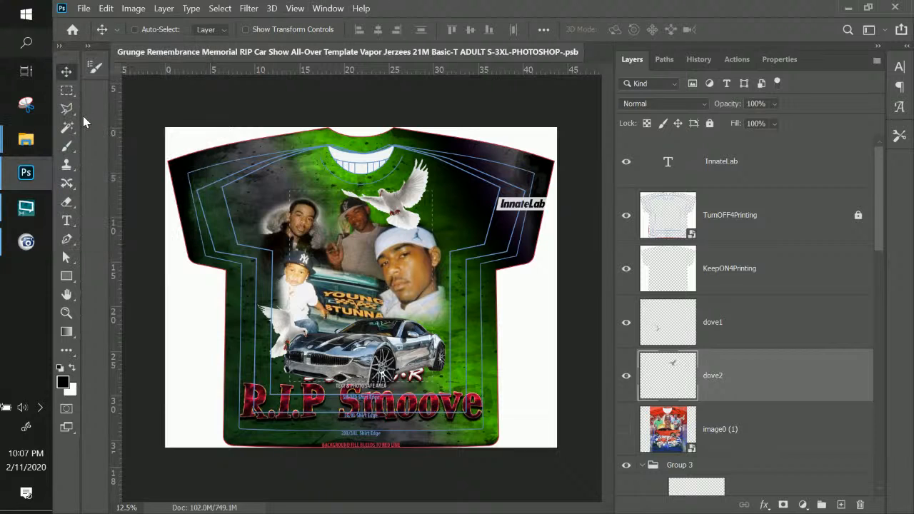
Activate the Brush tool and browse the brush preset sets past General Brushes down to the Brushes2 set.
click(67, 146)
click(151, 31)
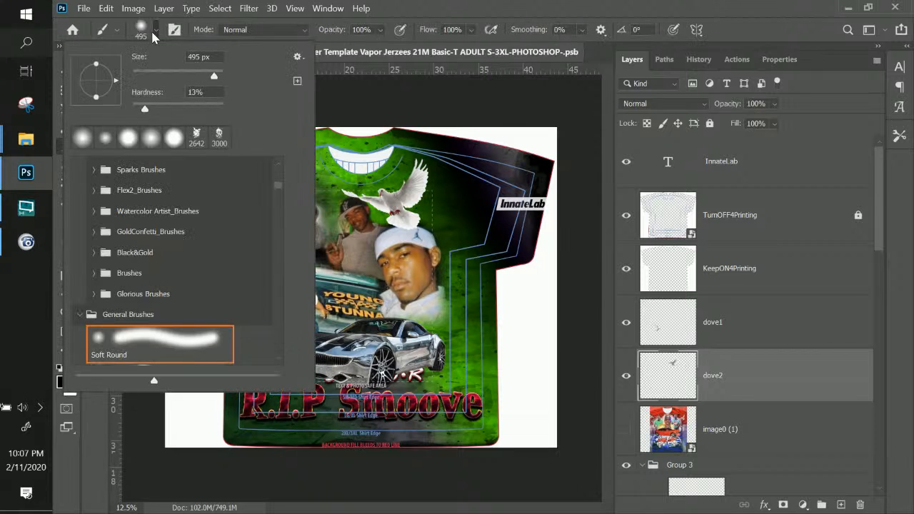
scroll(100, 300, up, 5)
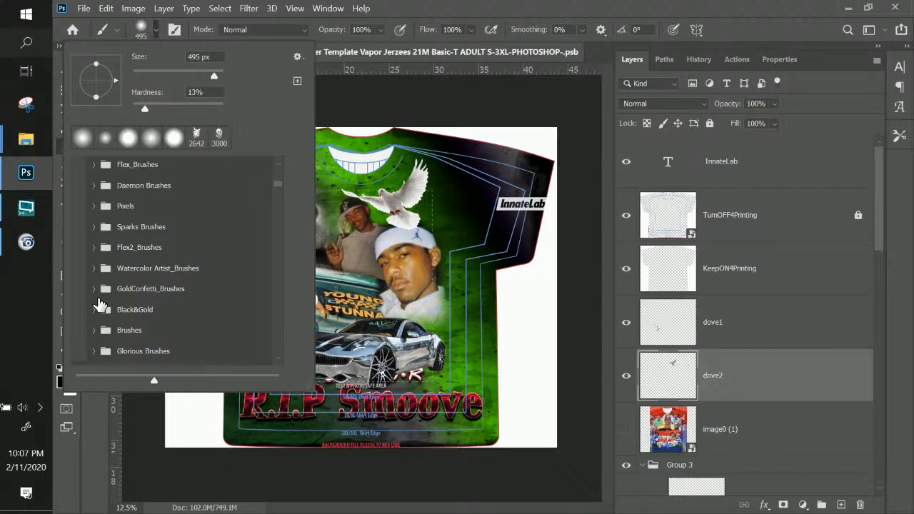
scroll(100, 303, down, 10)
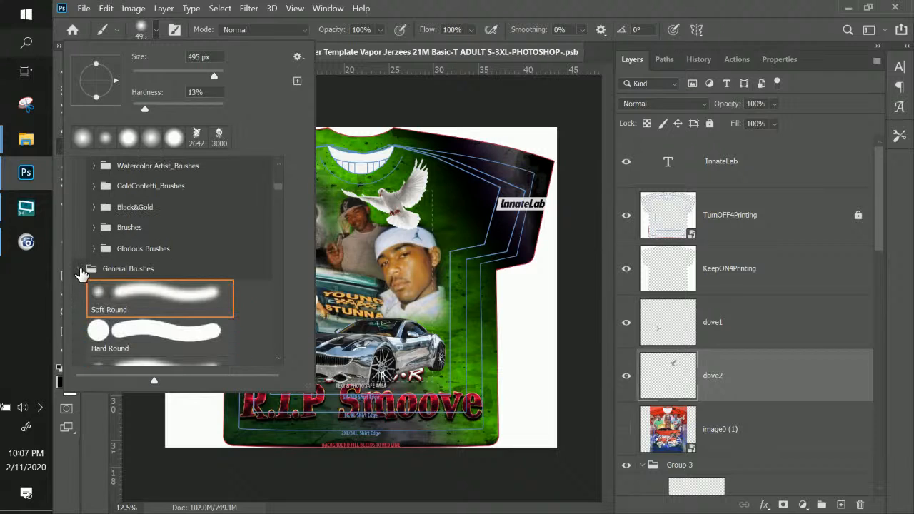
click(79, 269)
scroll(150, 289, down, 10)
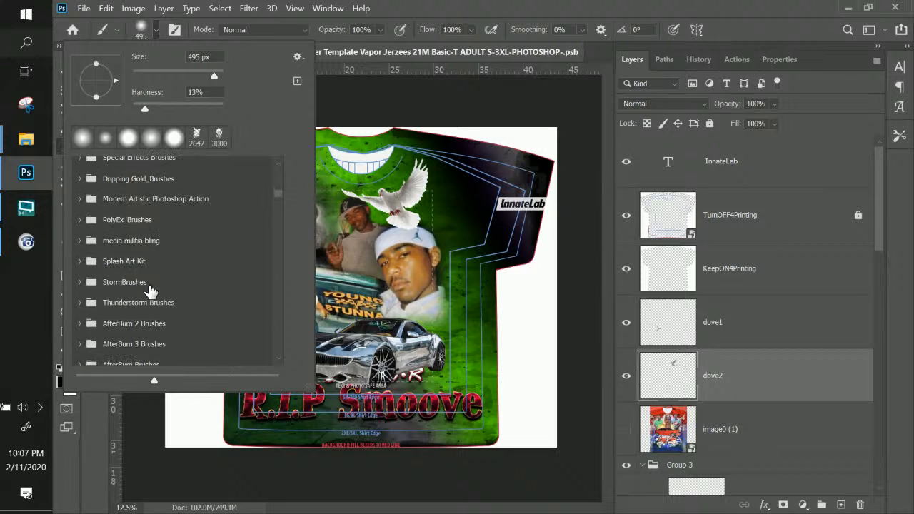
scroll(150, 289, down, 10)
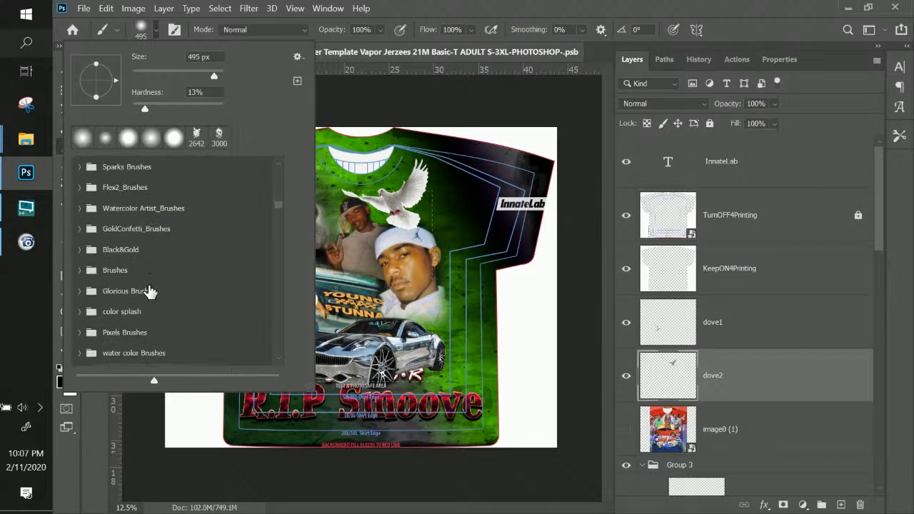
scroll(150, 289, down, 5)
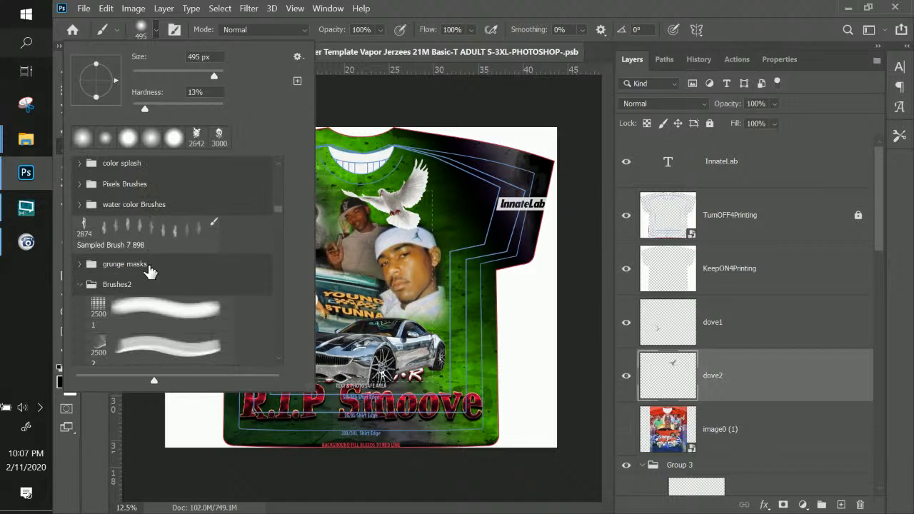
Examine the brush presets in the Brushes2 set for a suitable grunge stroke.
scroll(112, 225, down, 4)
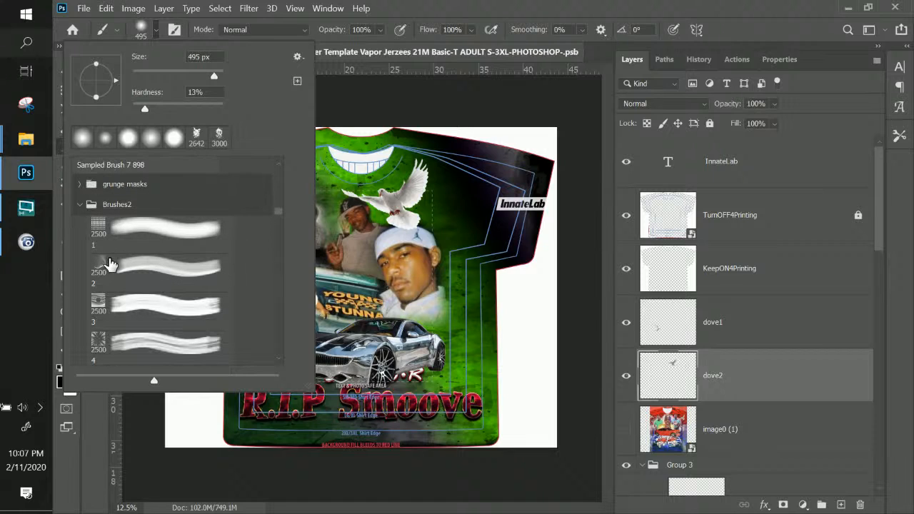
scroll(112, 263, down, 3)
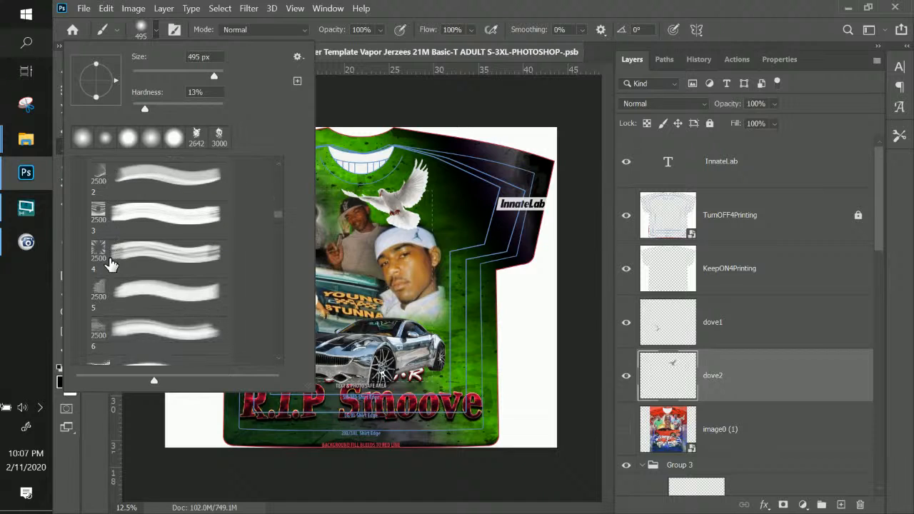
scroll(112, 264, down, 3)
mouse_move(31, 214)
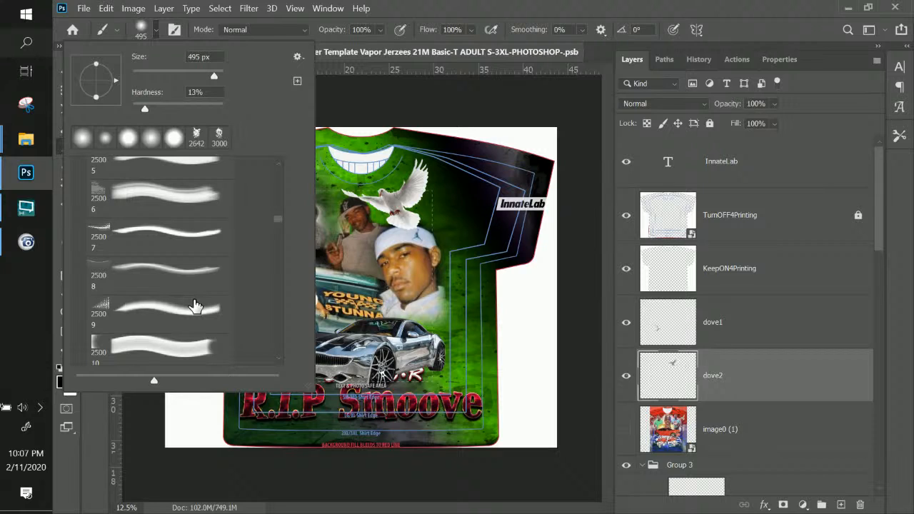
scroll(195, 305, down, 5)
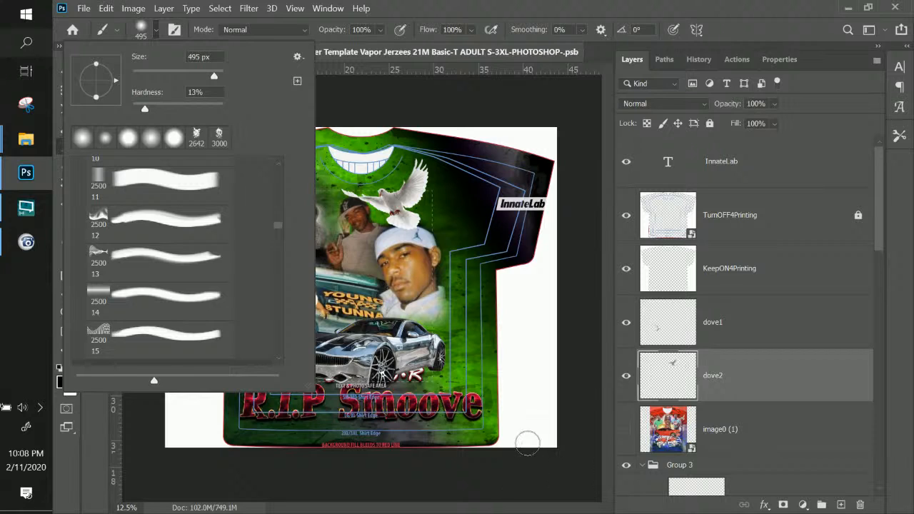
scroll(136, 284, up, 1)
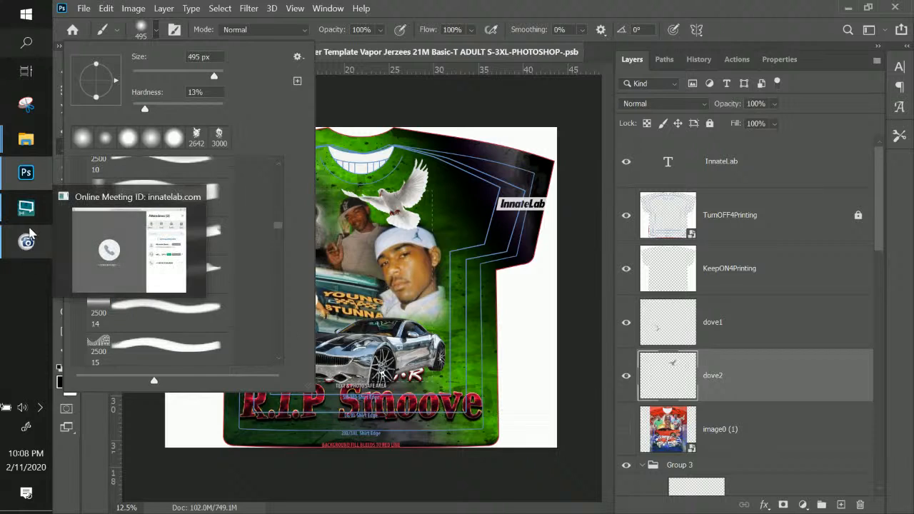
scroll(222, 227, up, 1)
scroll(223, 227, up, 10)
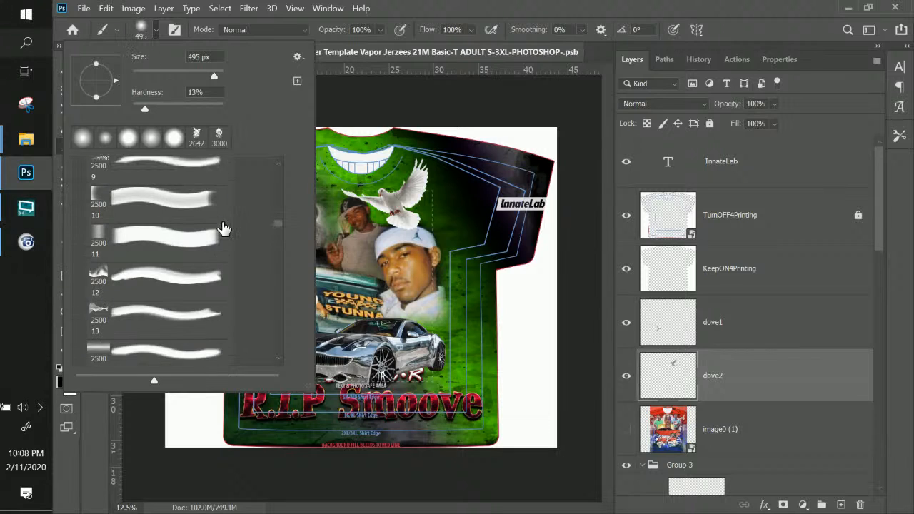
scroll(222, 227, up, 6)
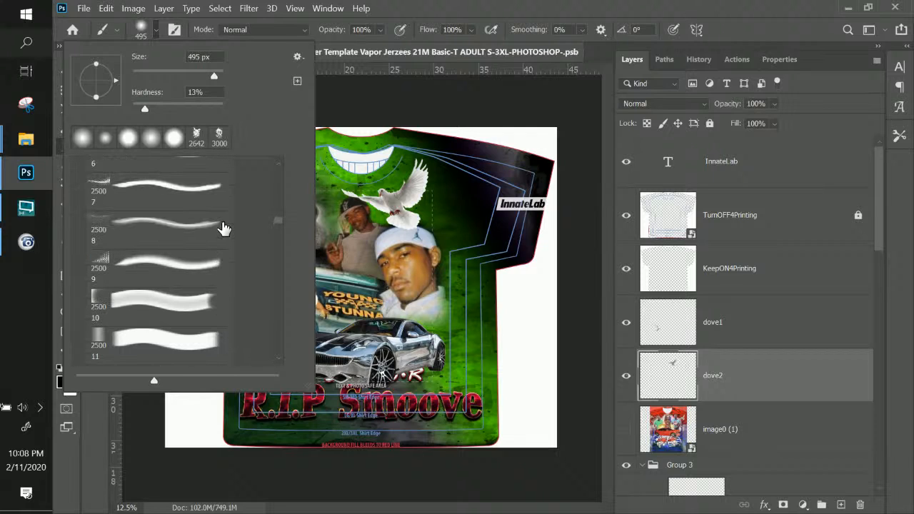
scroll(222, 227, up, 8)
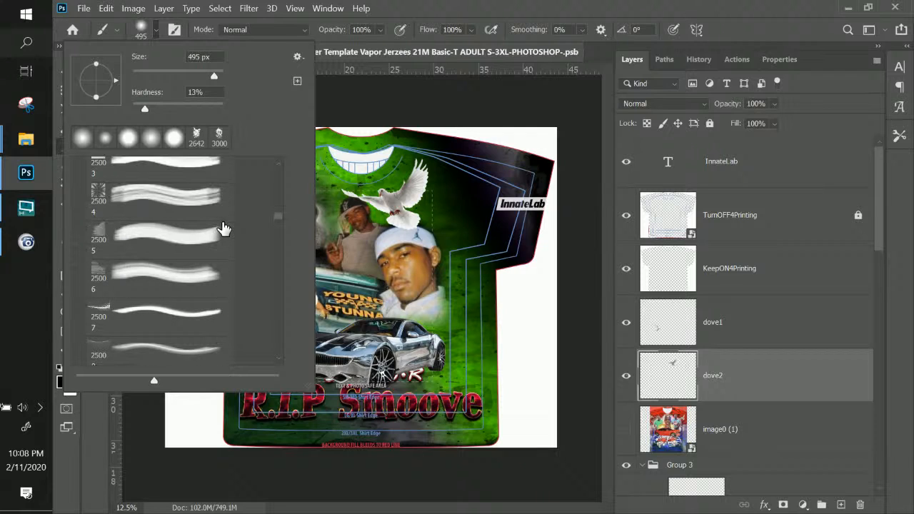
scroll(222, 229, up, 6)
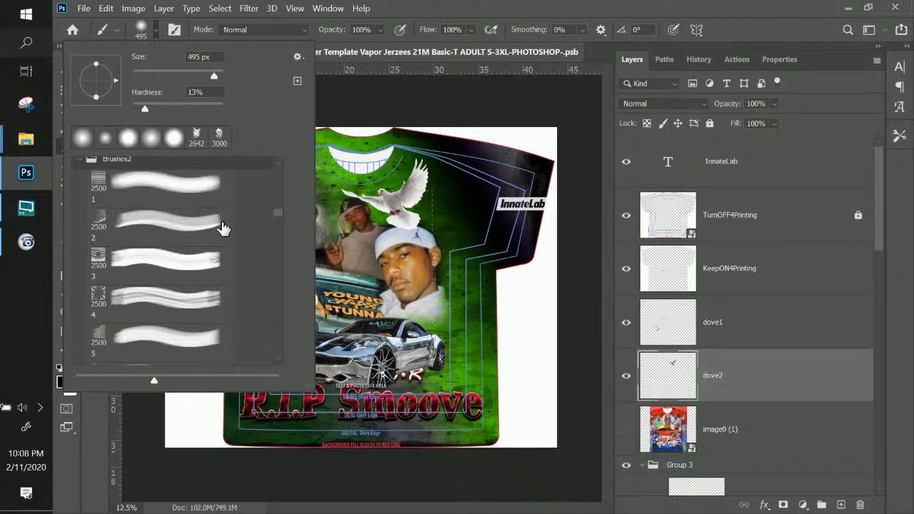
scroll(107, 322, up, 5)
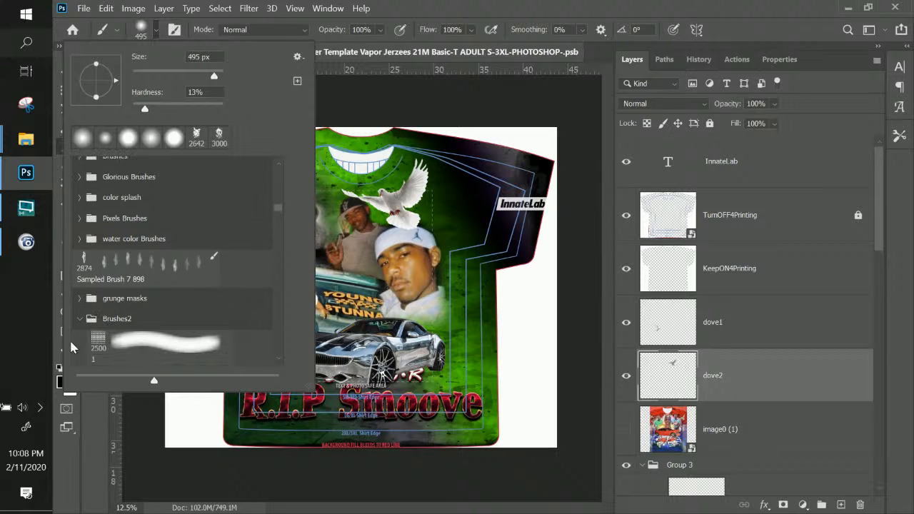
Collapse the Brushes2 set and choose the 2480 px SG Brush from the BrushStrokes set.
click(79, 318)
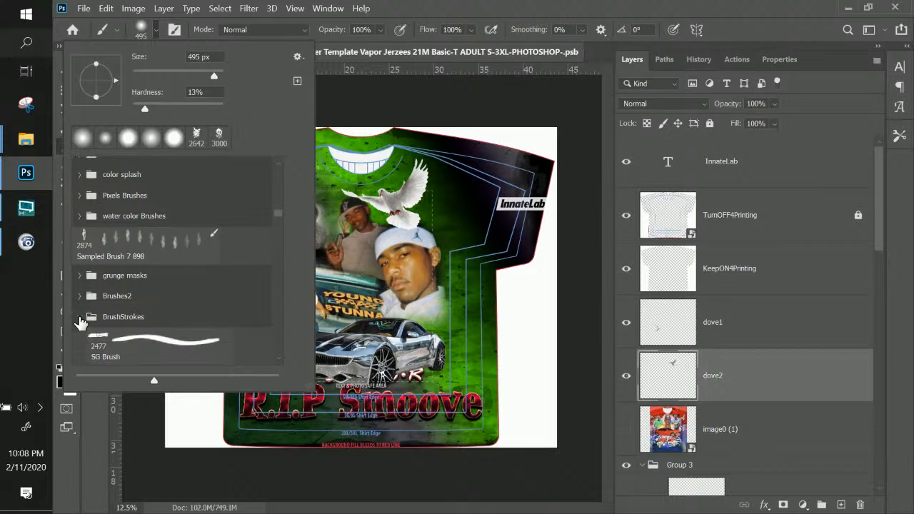
scroll(82, 322, down, 6)
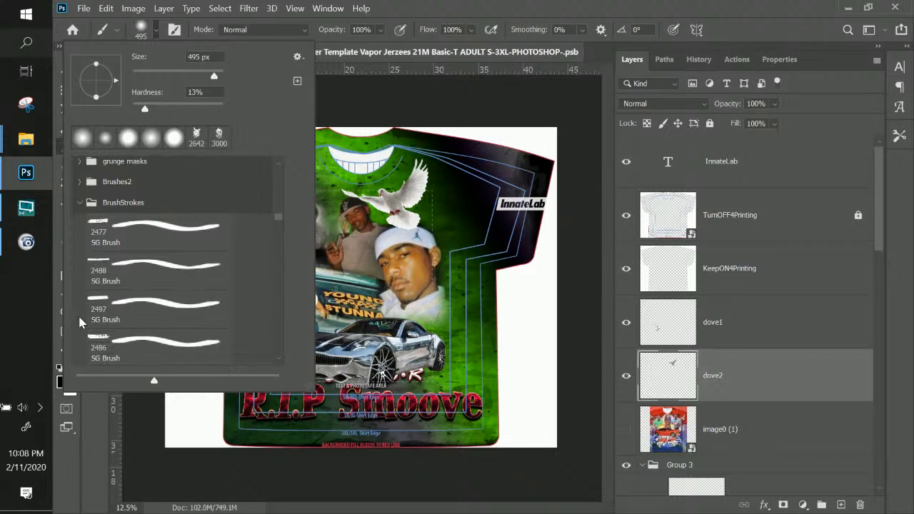
scroll(108, 319, down, 7)
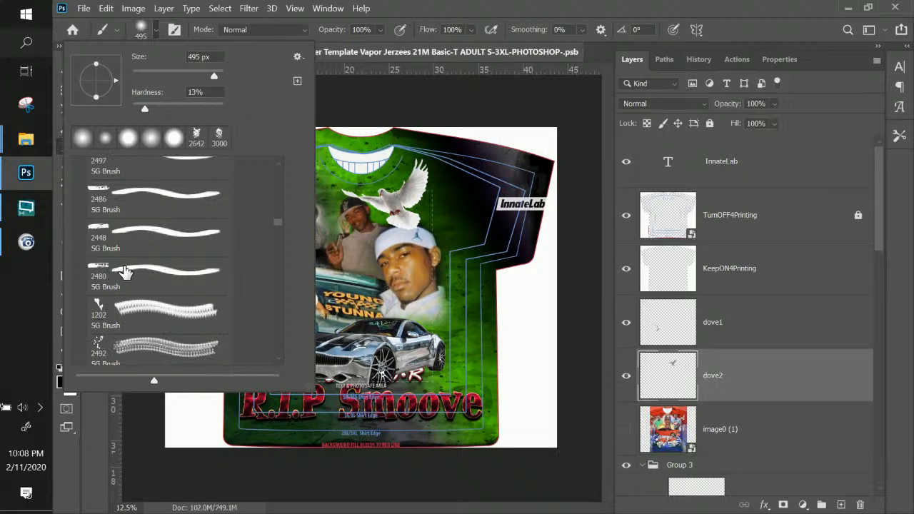
scroll(124, 269, up, 5)
scroll(124, 268, up, 1)
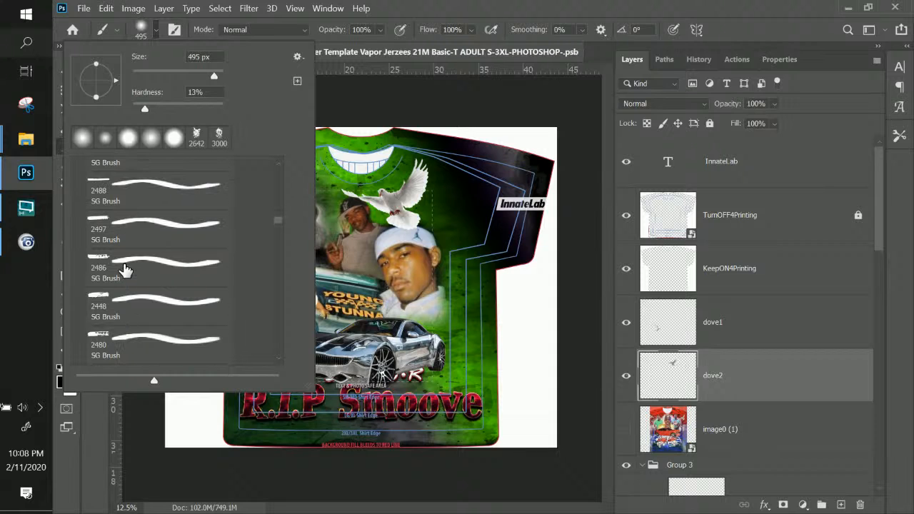
click(119, 187)
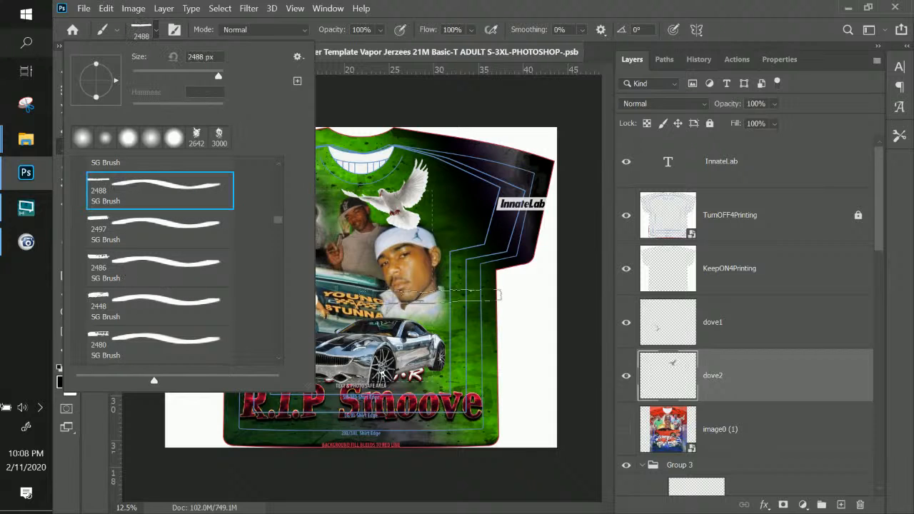
click(107, 334)
click(389, 200)
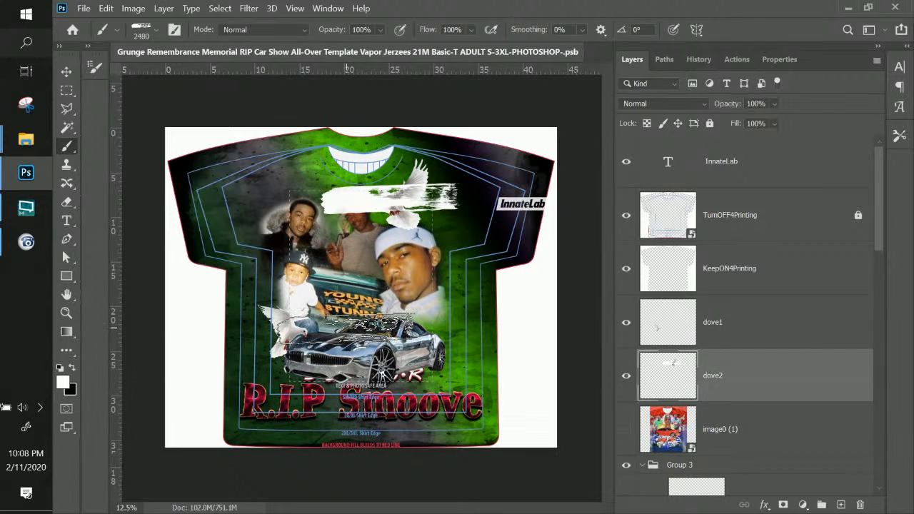
click(66, 71)
mouse_move(449, 213)
mouse_down()
mouse_move(391, 384)
mouse_move(428, 367)
mouse_move(417, 264)
mouse_move(454, 214)
mouse_move(436, 217)
mouse_up()
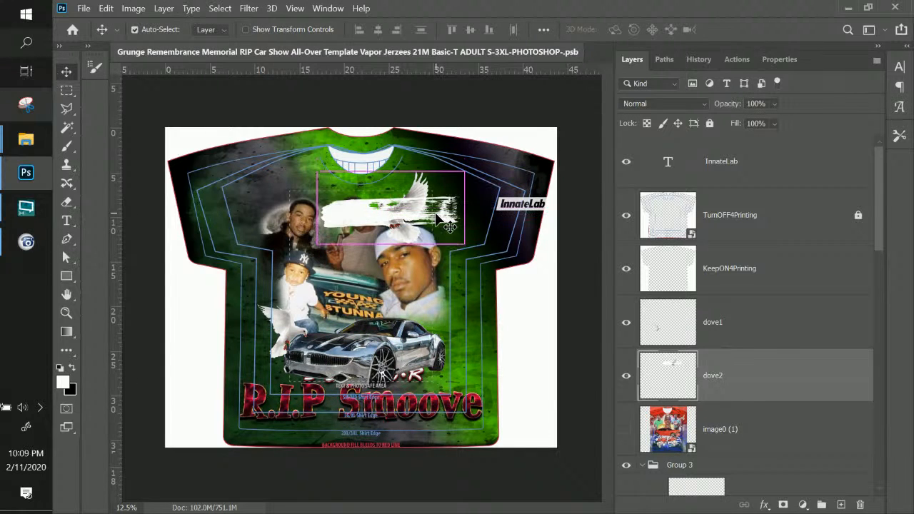
key(ctrl+z)
key(ctrl+z)
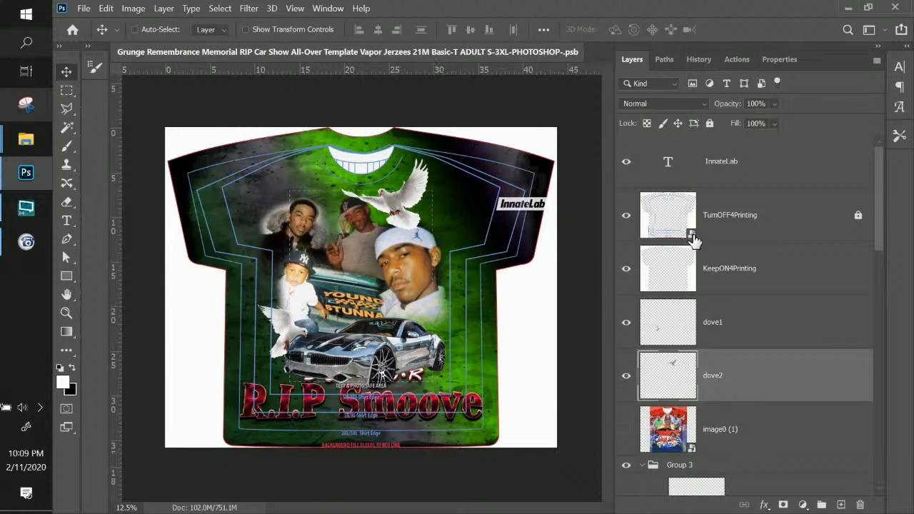
Add a new layer above dove1 and stamp one white 2480 px SG Brush stroke across the upper chest.
click(751, 315)
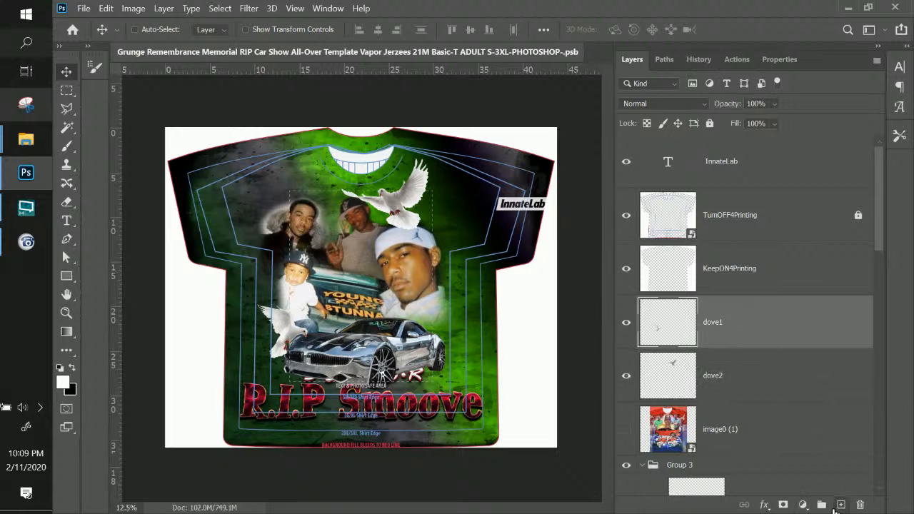
click(840, 505)
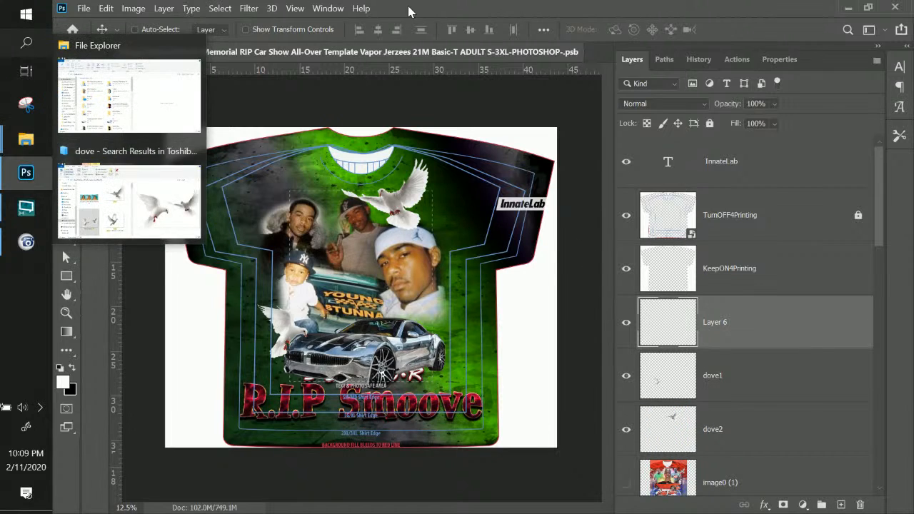
click(67, 146)
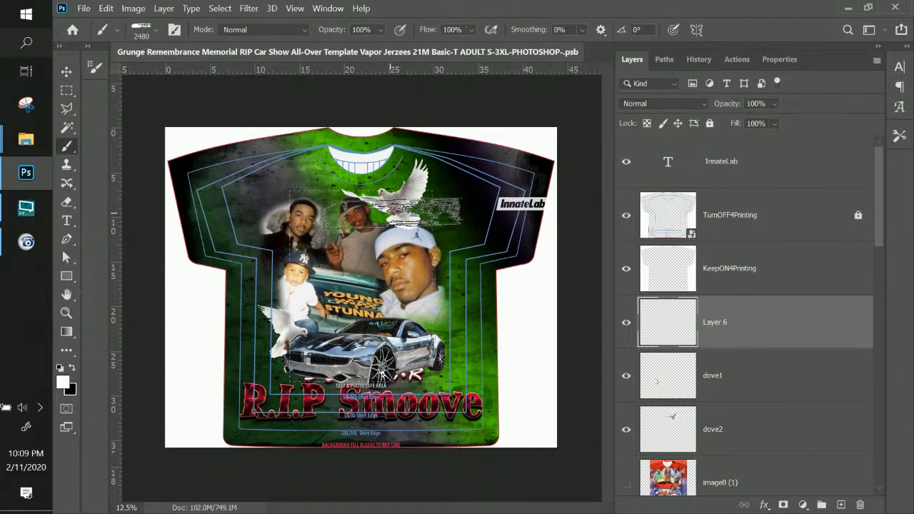
click(393, 212)
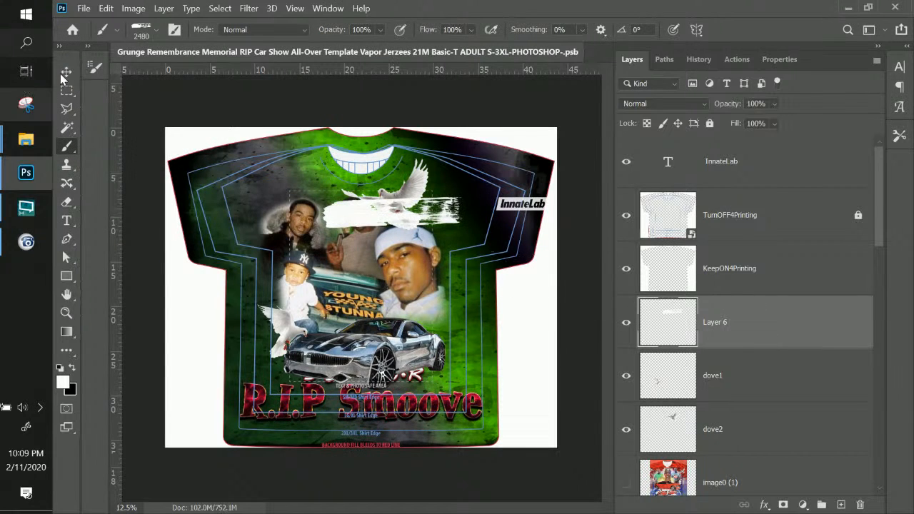
Move the white stroke down to the car's base and place its layer below Chrome-Maserati-EZCustomz in Group 3.
click(66, 71)
mouse_move(340, 202)
mouse_down()
mouse_move(350, 272)
mouse_move(345, 397)
mouse_move(352, 394)
mouse_up()
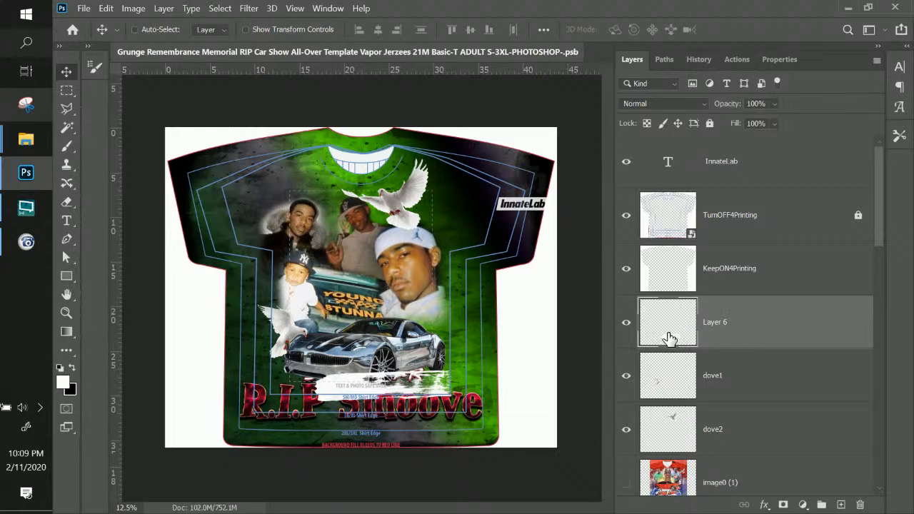
drag(771, 332, 724, 369)
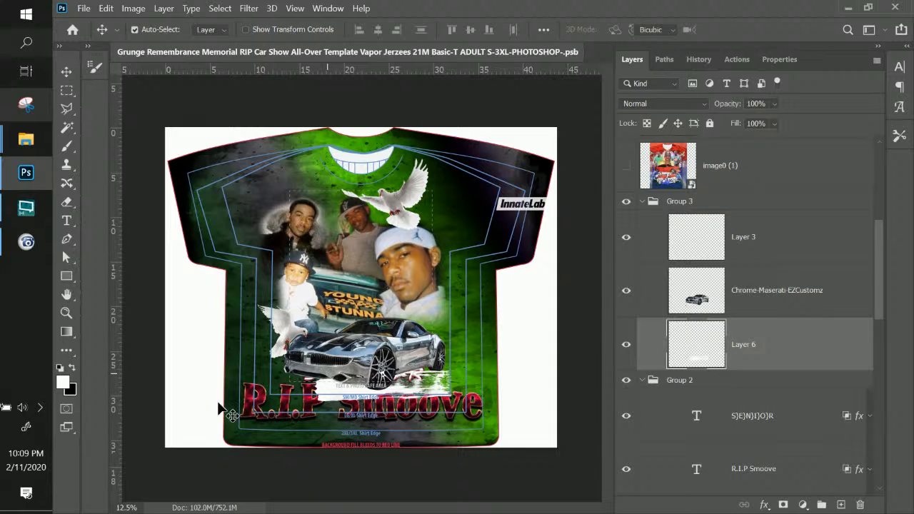
Widen the white brush stroke to about 120.85% and position it directly beneath the silver car.
key(ctrl+t)
drag(301, 385, 277, 376)
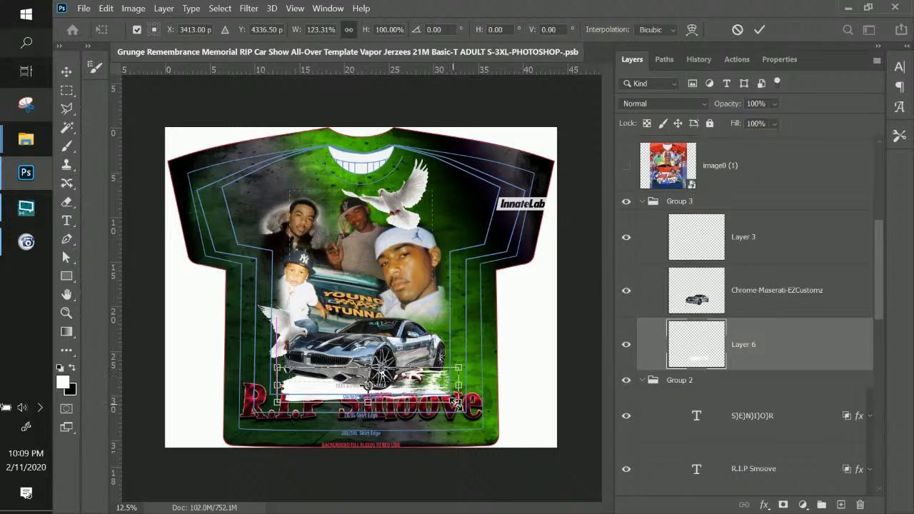
mouse_move(459, 386)
mouse_down()
mouse_move(501, 384)
mouse_move(463, 381)
mouse_up()
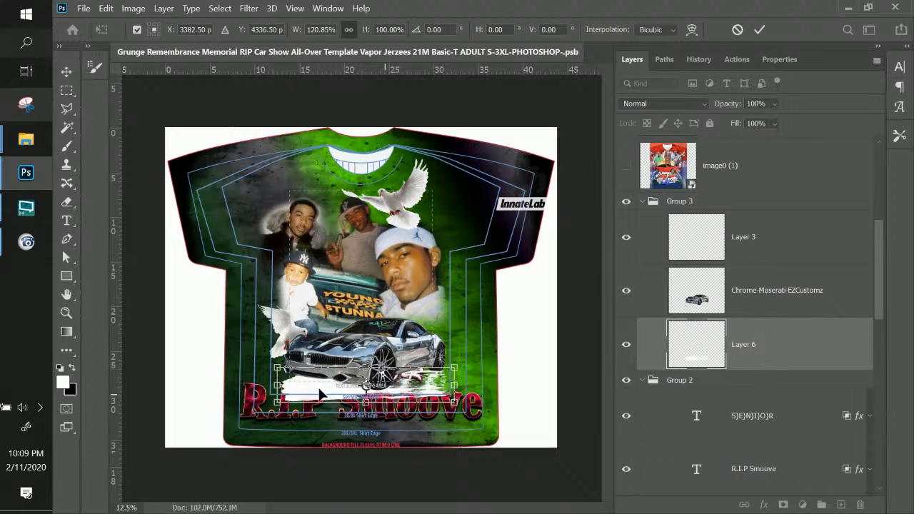
drag(306, 389, 303, 371)
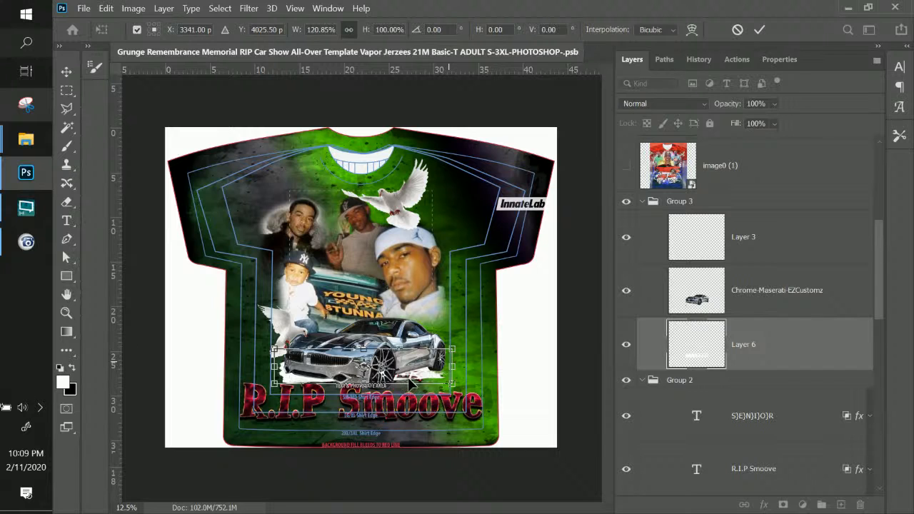
Apply the stroke's pending transform and choose the 2458 px SG Brush for the Brush tool.
key(b)
click(143, 31)
scroll(144, 266, down, 3)
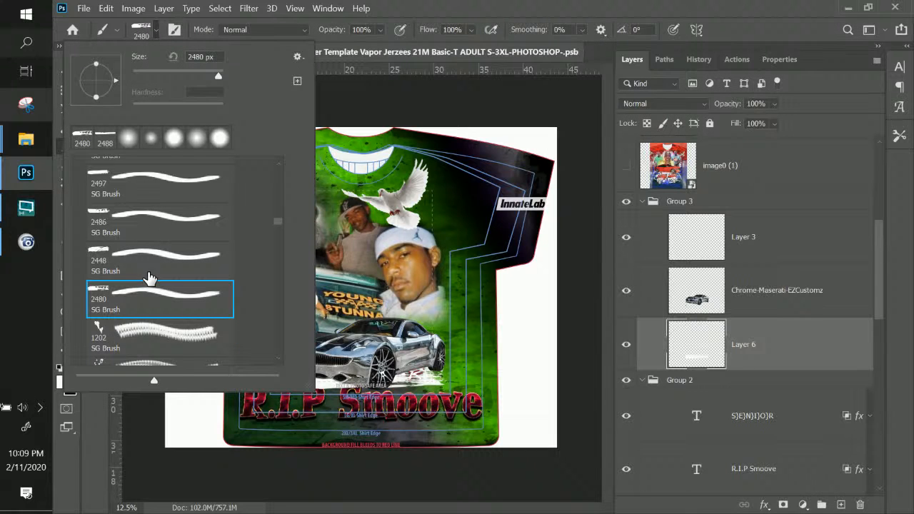
scroll(148, 277, down, 5)
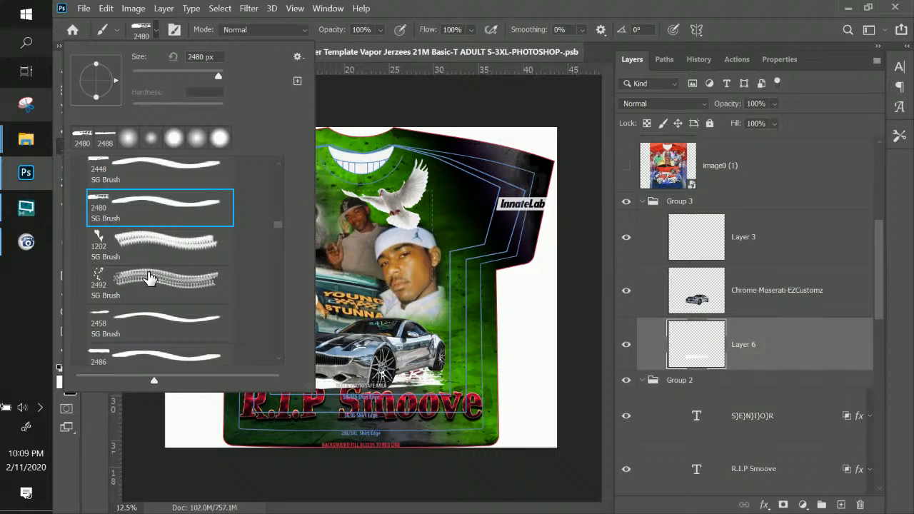
click(108, 292)
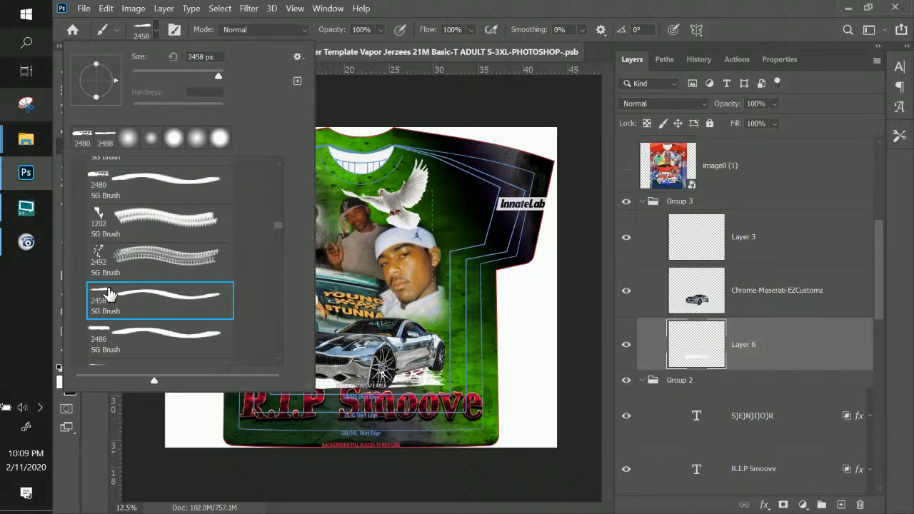
Add a new layer above Layer 6 and stamp one white brush stroke across the middle of the photos.
click(428, 205)
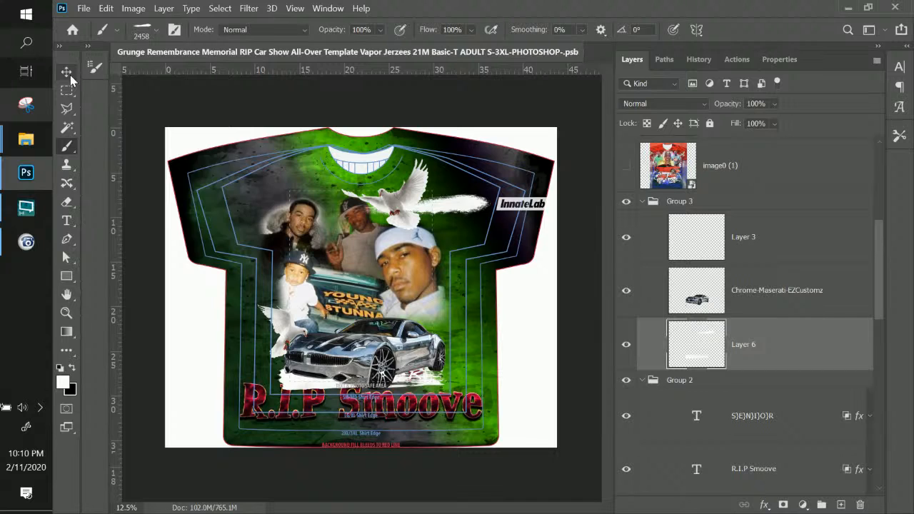
click(841, 505)
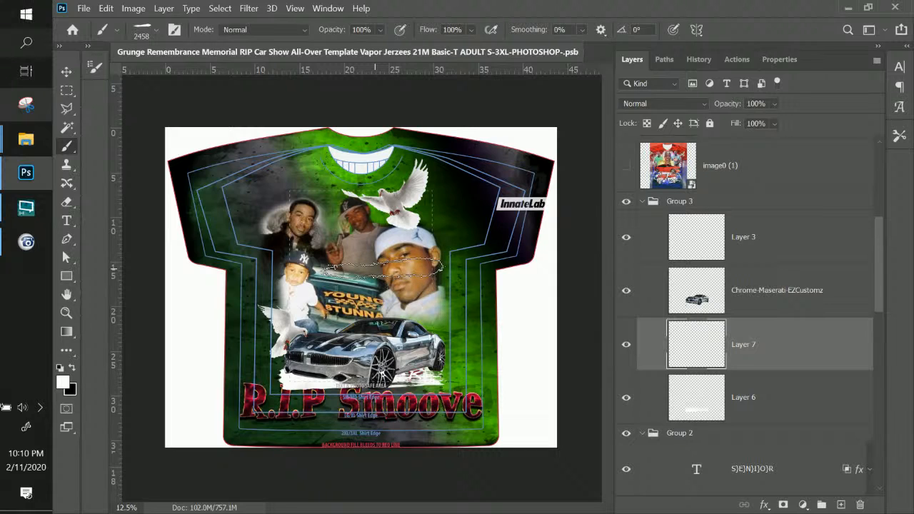
click(382, 268)
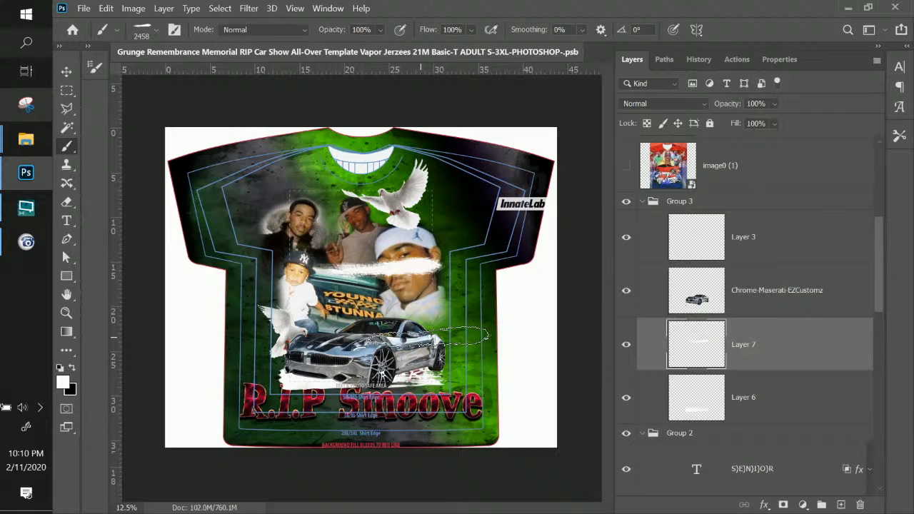
Examine the new white stroke and the surrounding photos up close.
click(66, 296)
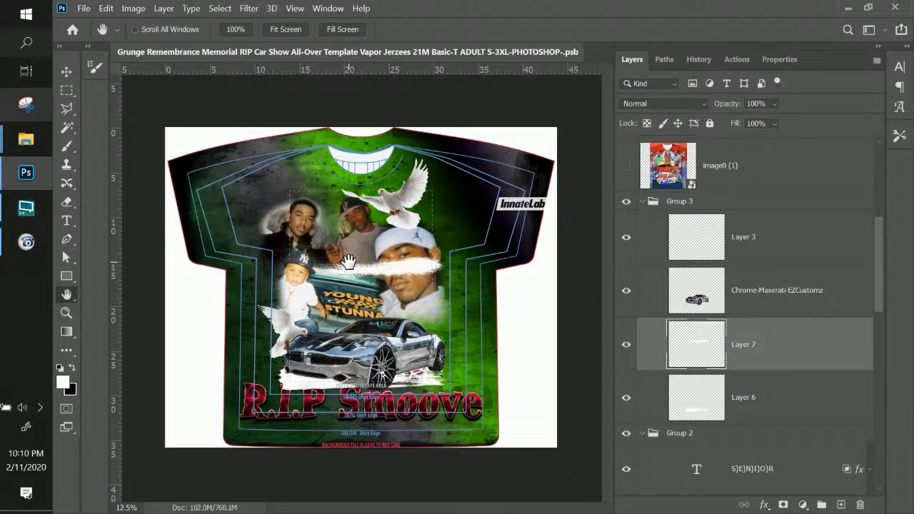
key(ctrl+plus)
key(ctrl+plus)
key(ctrl+plus)
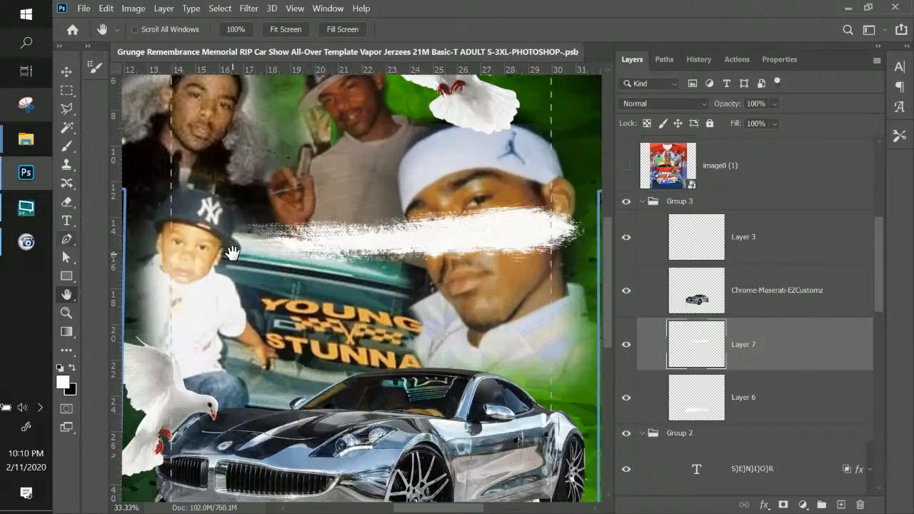
drag(294, 264, 397, 263)
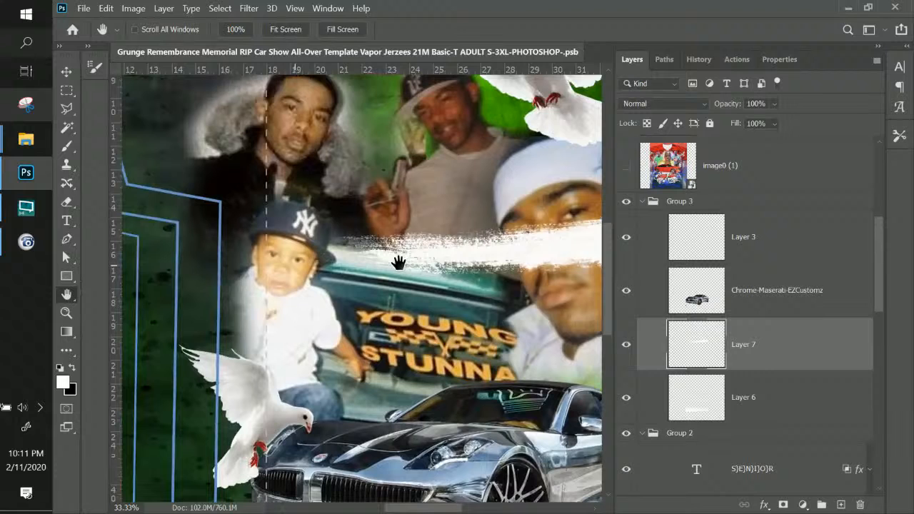
key(ctrl+minus)
key(ctrl+minus)
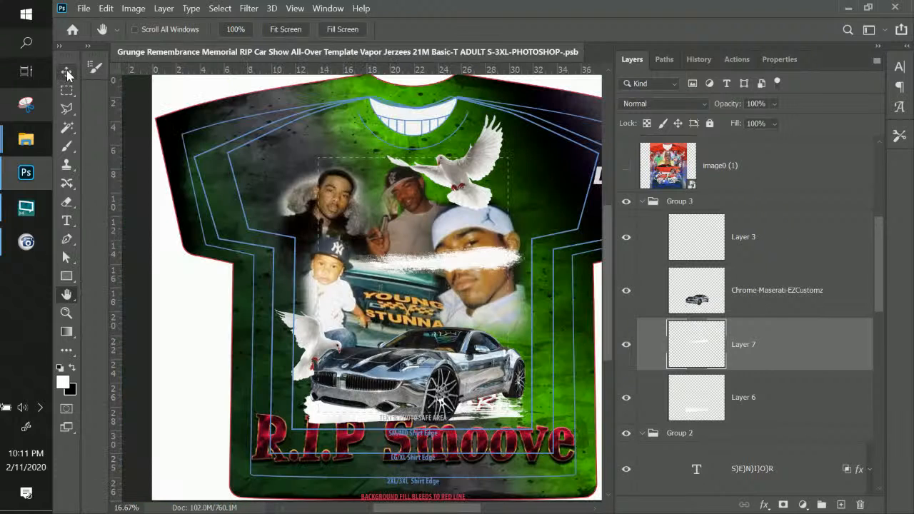
Move the Layer 7 stroke up behind the upper dove and delete the older stroke on Layer 6.
click(66, 73)
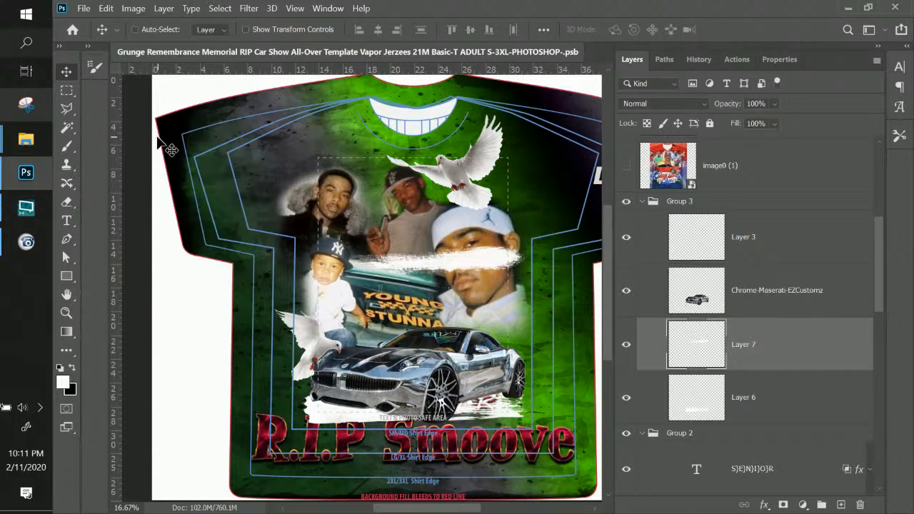
drag(476, 284, 503, 301)
mouse_move(327, 244)
mouse_down()
mouse_move(133, 374)
mouse_move(99, 265)
mouse_up()
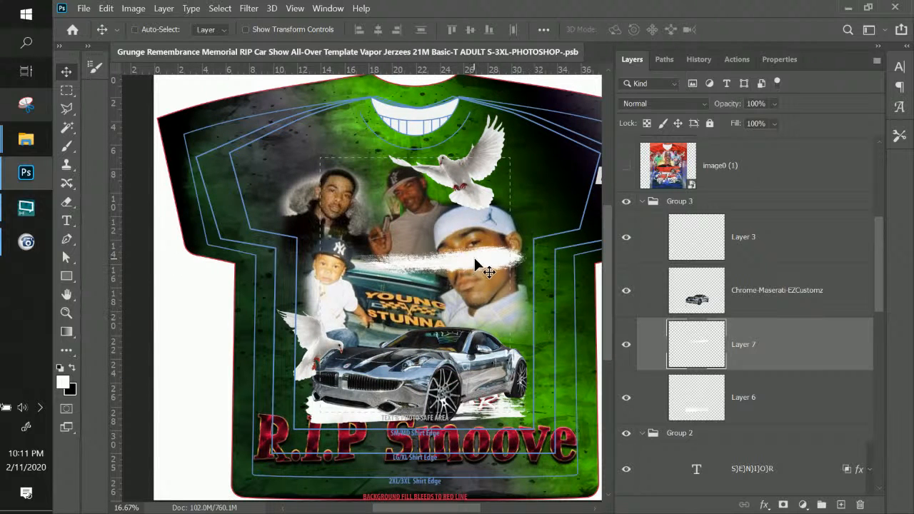
mouse_move(479, 261)
mouse_down()
mouse_move(520, 342)
mouse_move(533, 207)
mouse_up()
click(767, 410)
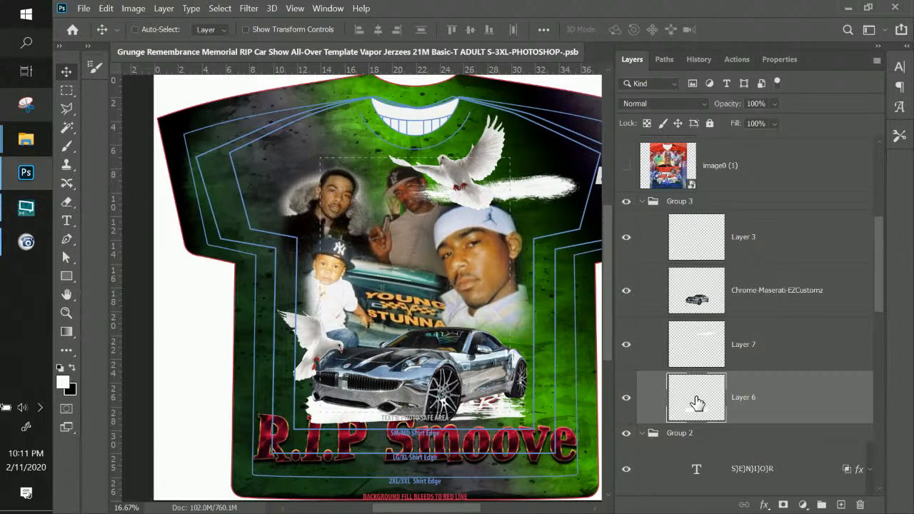
key(Delete)
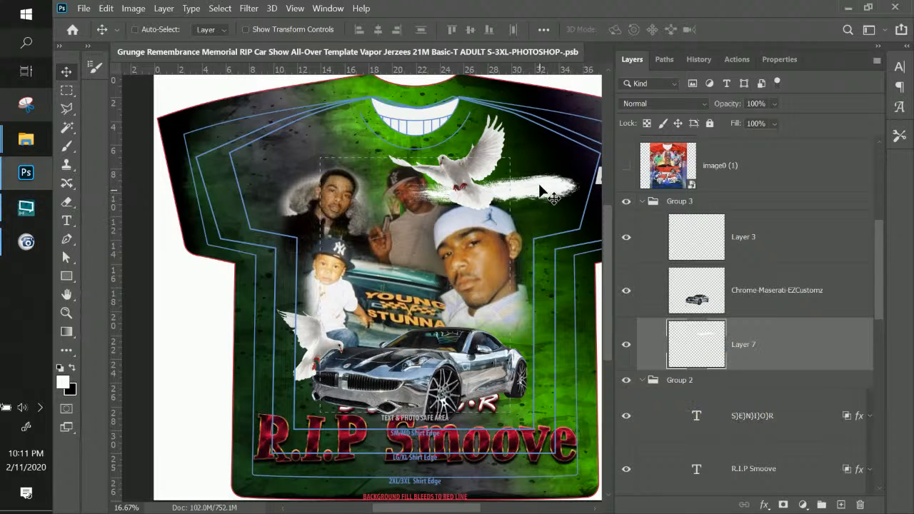
Move the remaining white stroke beneath the silver car and enlarge it to span the car's length.
mouse_move(540, 191)
mouse_down()
mouse_move(525, 389)
mouse_move(513, 412)
mouse_move(443, 402)
mouse_up()
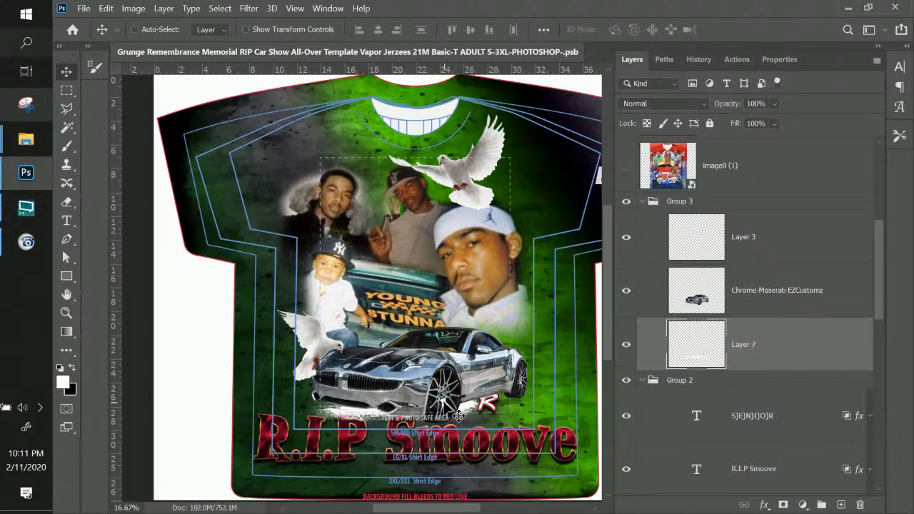
key(t)
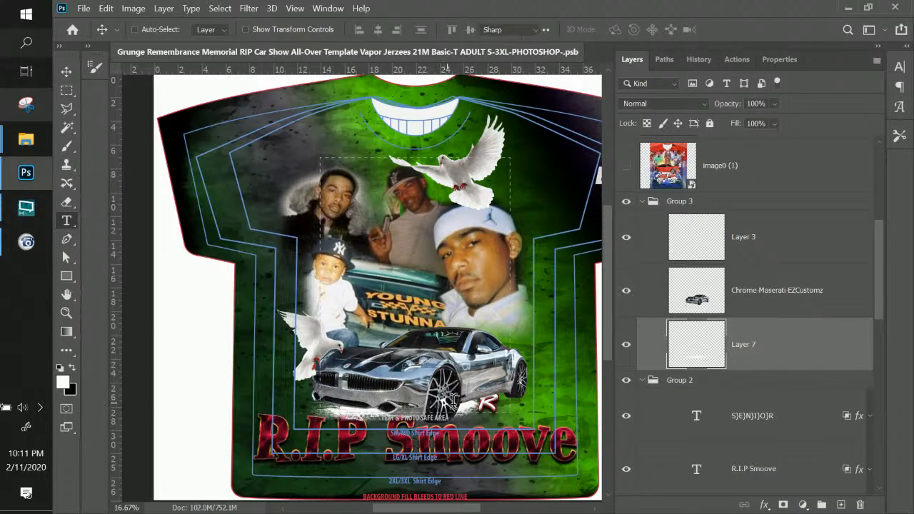
click(67, 72)
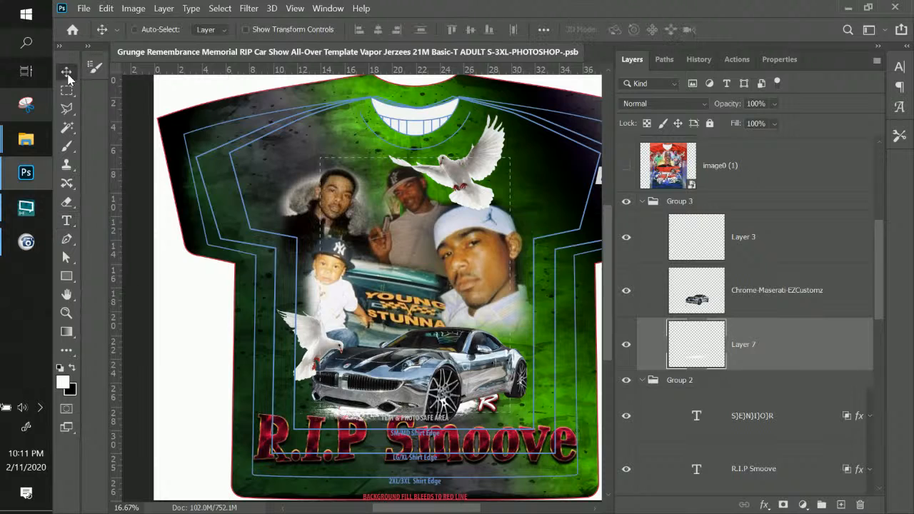
key(ctrl+t)
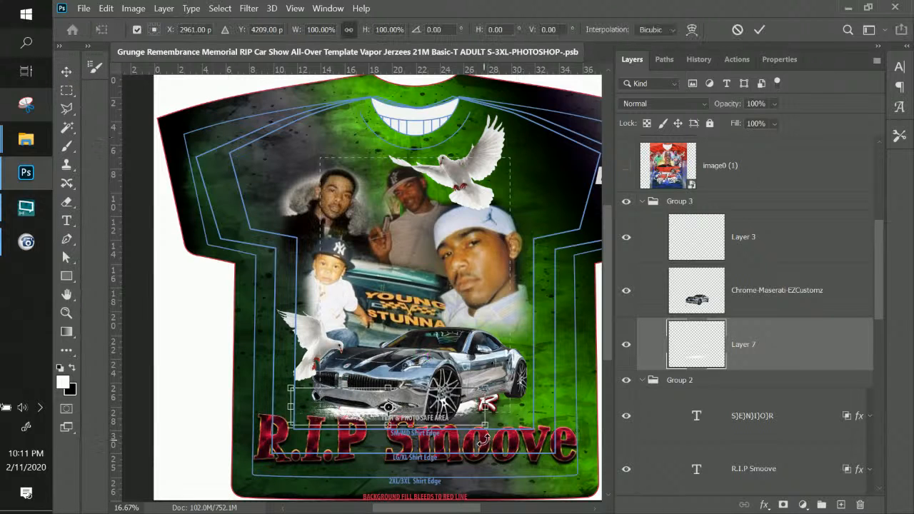
mouse_move(486, 406)
mouse_down()
mouse_move(571, 406)
mouse_move(478, 414)
mouse_up()
key(Return)
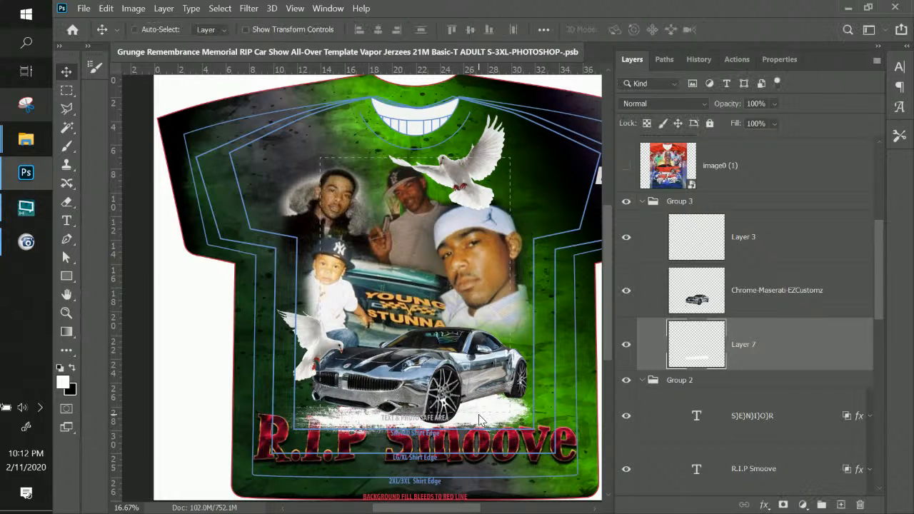
Rotate the white stroke to about -175.75° and shift it toward the car's rear wheel.
key(ctrl)
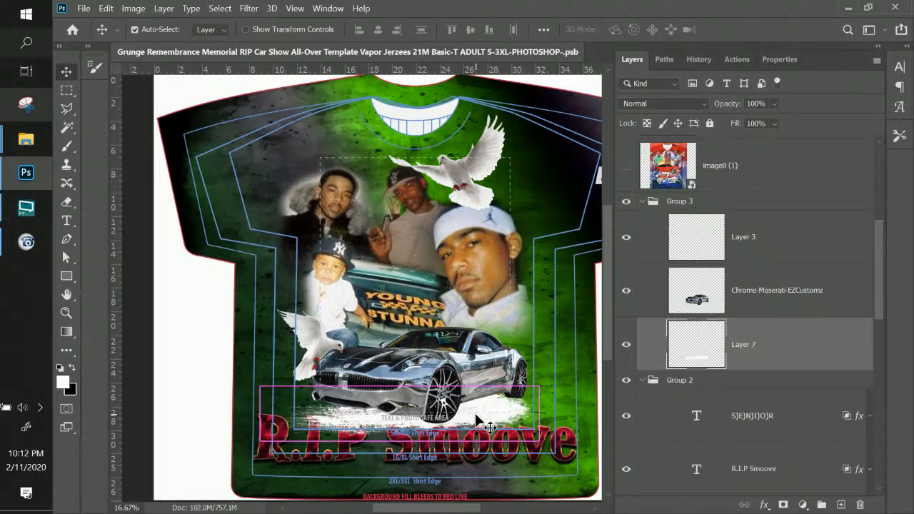
key(ctrl+t)
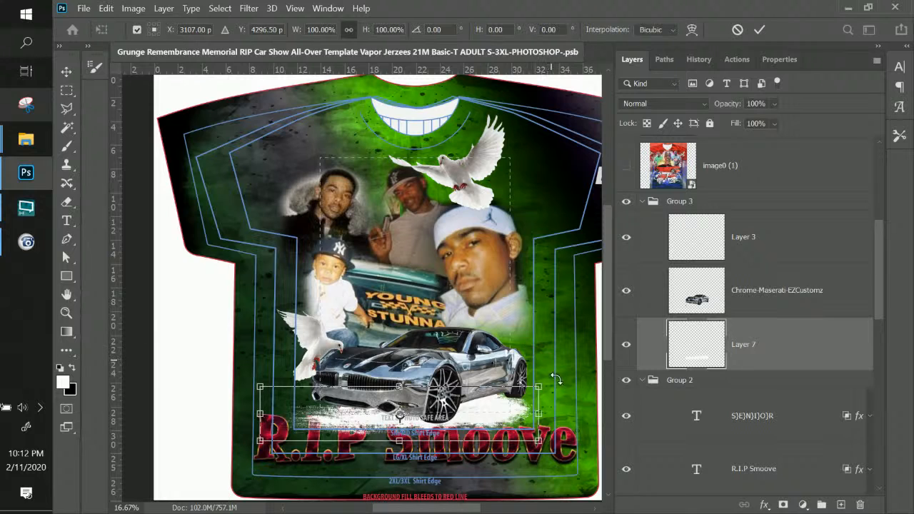
drag(549, 451, 376, 413)
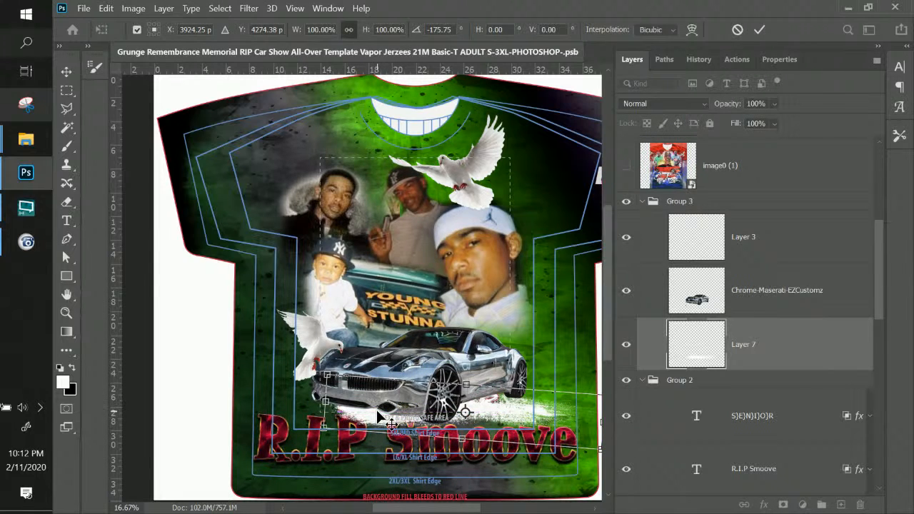
key(Return)
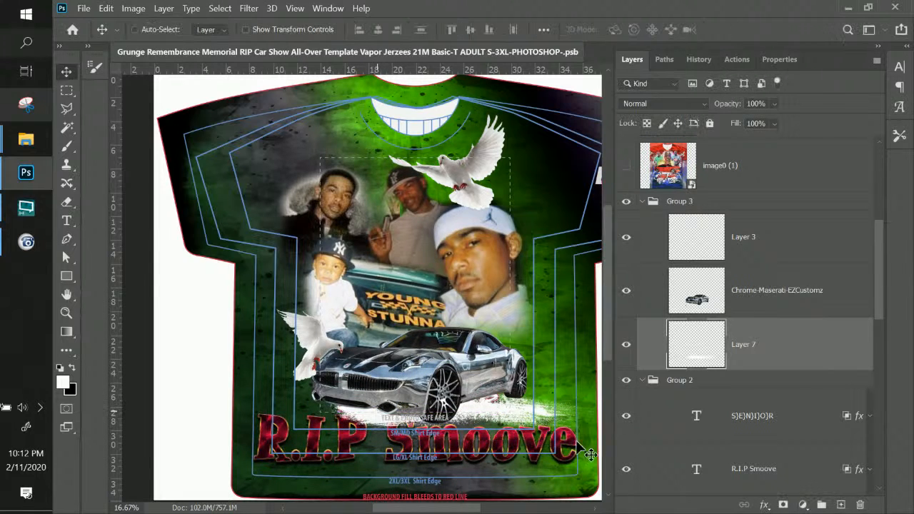
Duplicate the Layer 7 stroke and position the copy behind the lower half of the car.
drag(504, 409, 525, 358)
right_click(703, 348)
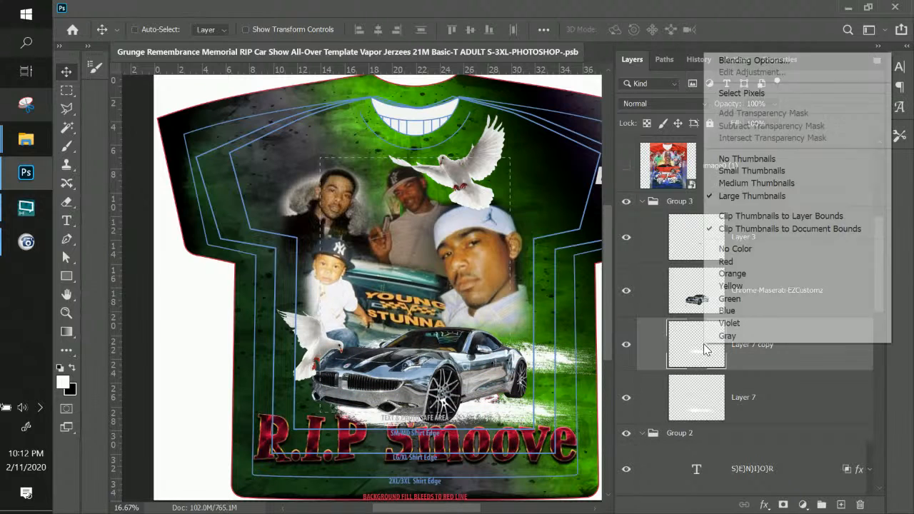
right_click(745, 348)
right_click(765, 349)
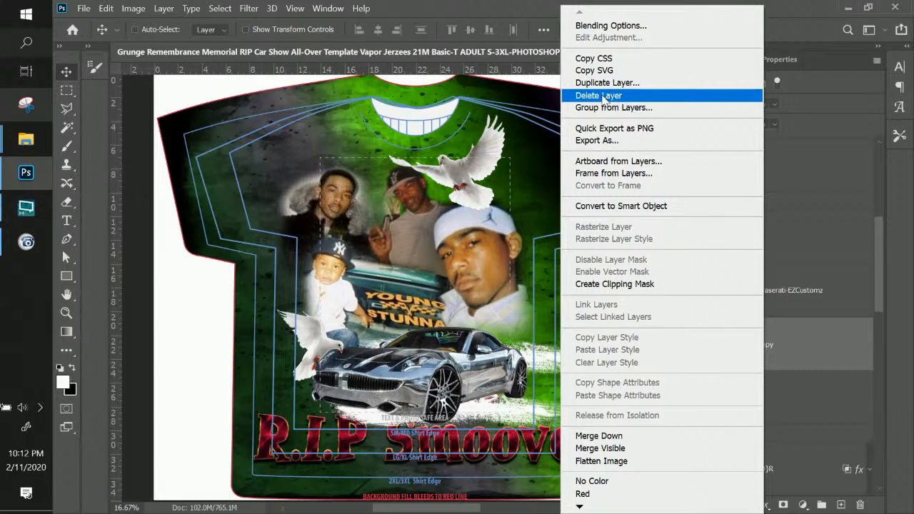
click(828, 346)
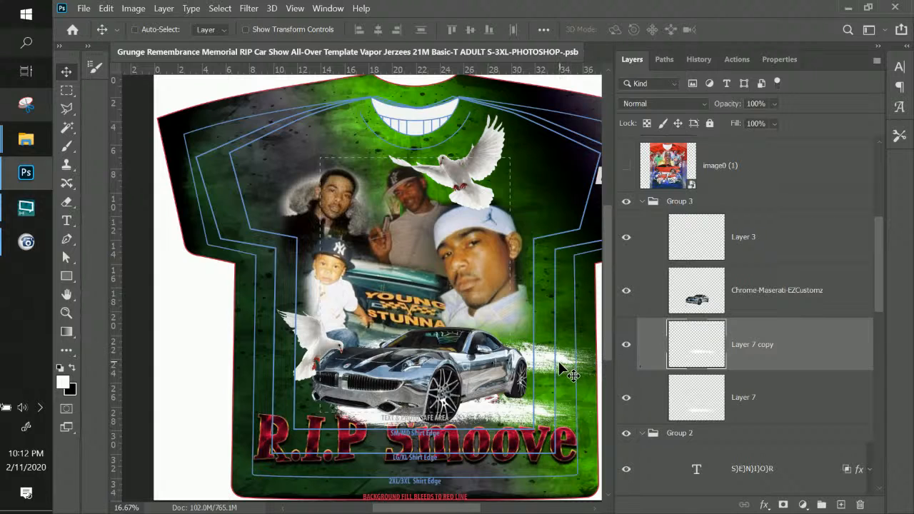
mouse_move(554, 364)
mouse_down()
mouse_move(548, 384)
mouse_move(523, 397)
mouse_up()
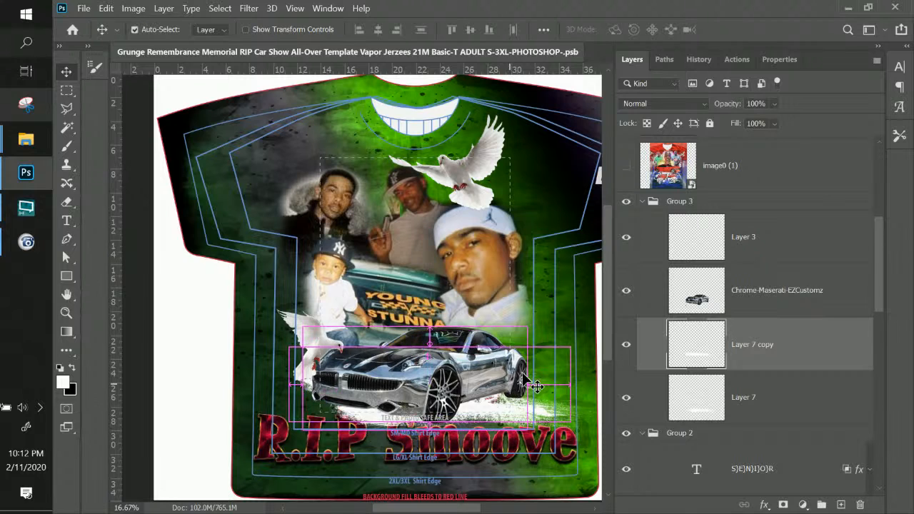
Scale the copied stroke behind the car proportionally to about 106.76%.
key(ctrl+t)
drag(587, 342, 587, 342)
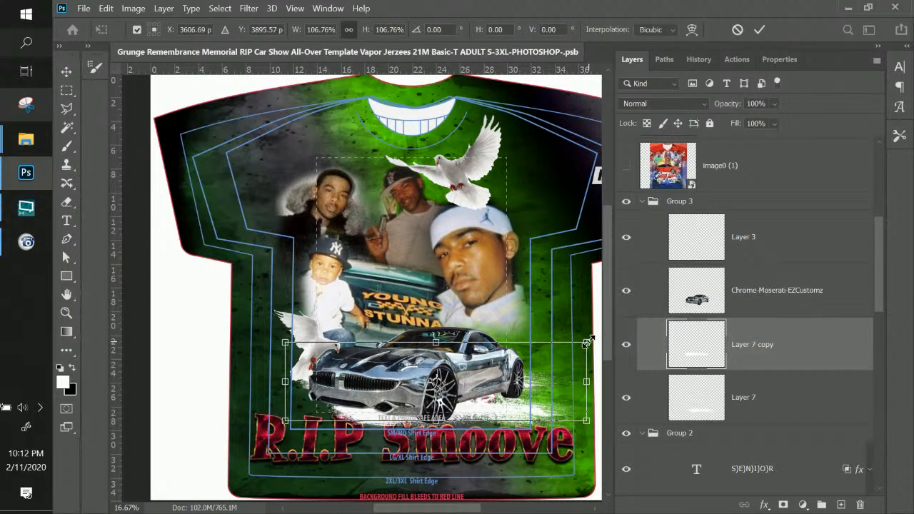
key(Return)
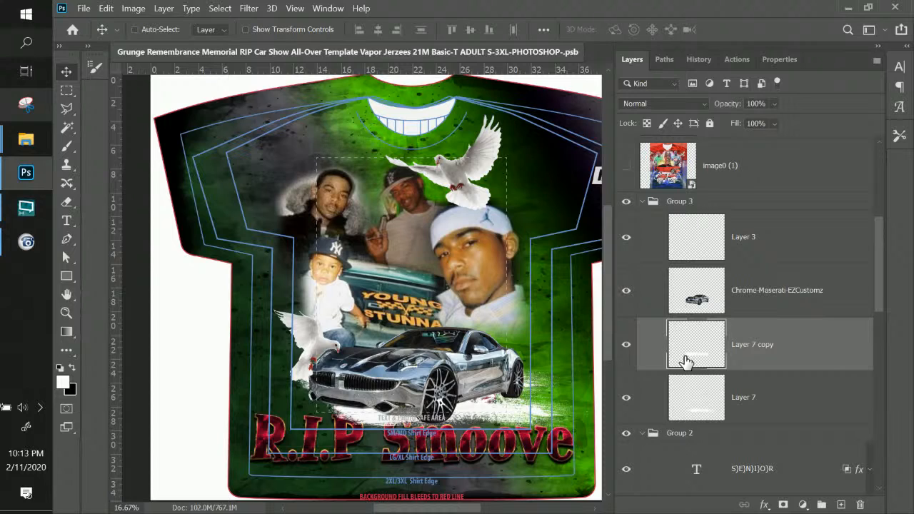
Turn off Satin and enable Color Overlay in the layer style of the Layer 7 copy stroke.
click(767, 508)
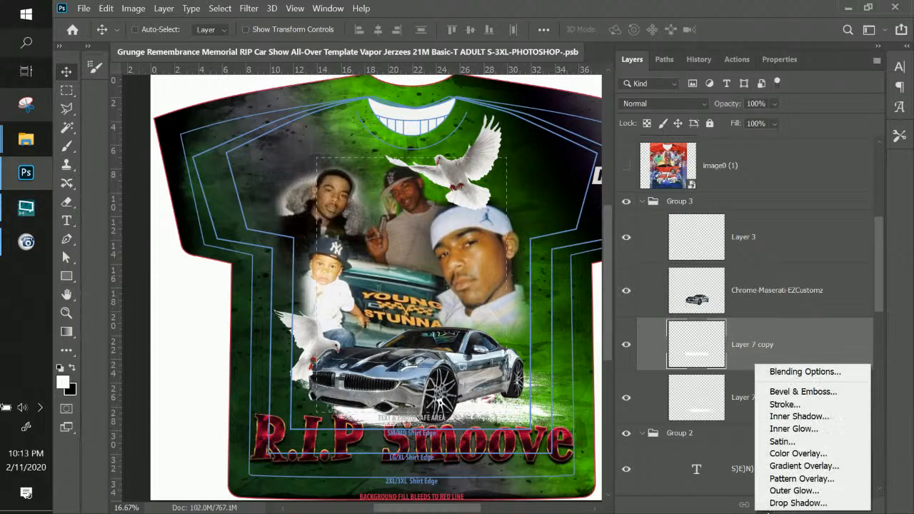
click(783, 444)
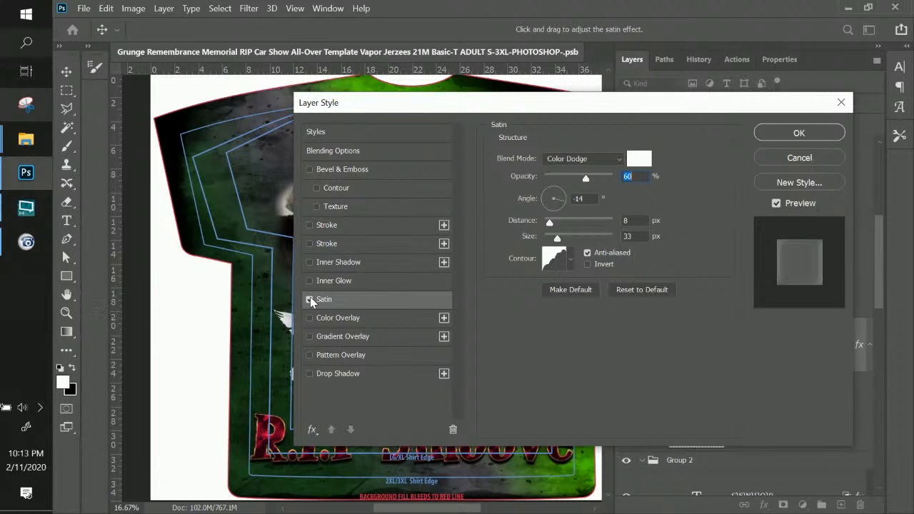
click(309, 317)
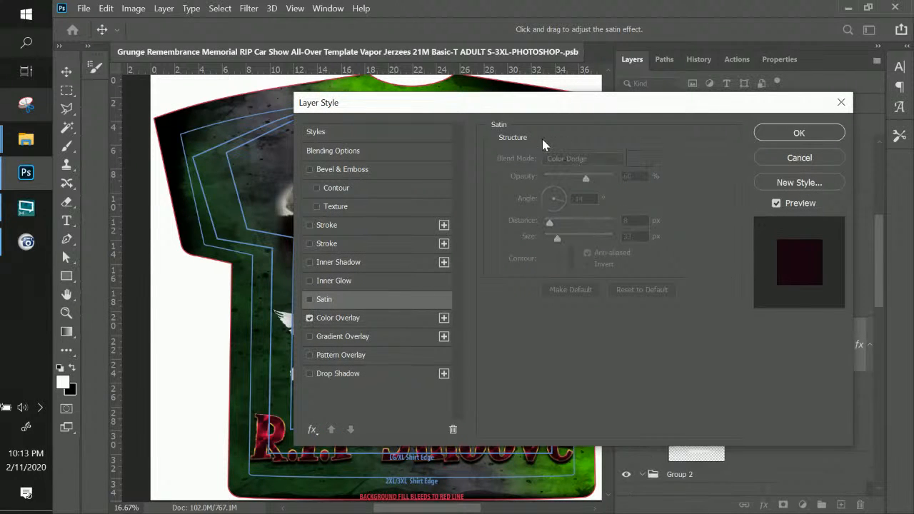
drag(534, 114, 613, 23)
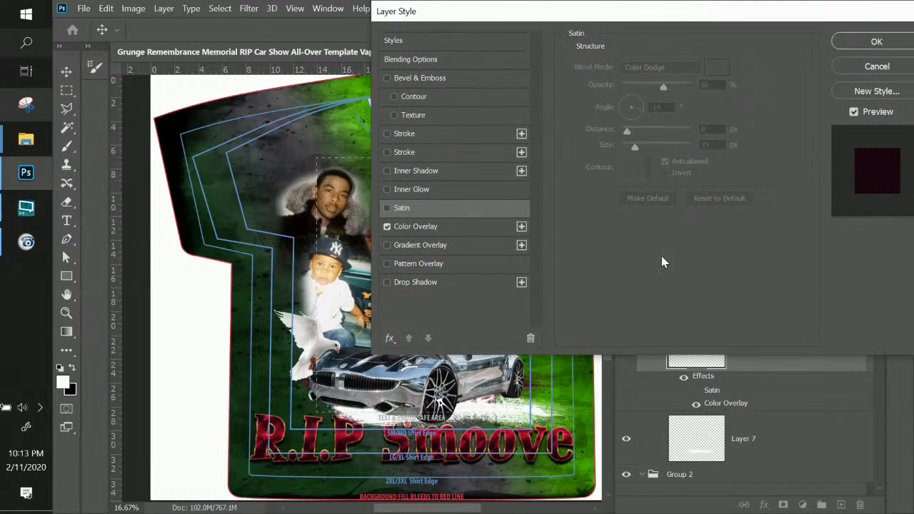
drag(517, 19, 631, 20)
click(551, 231)
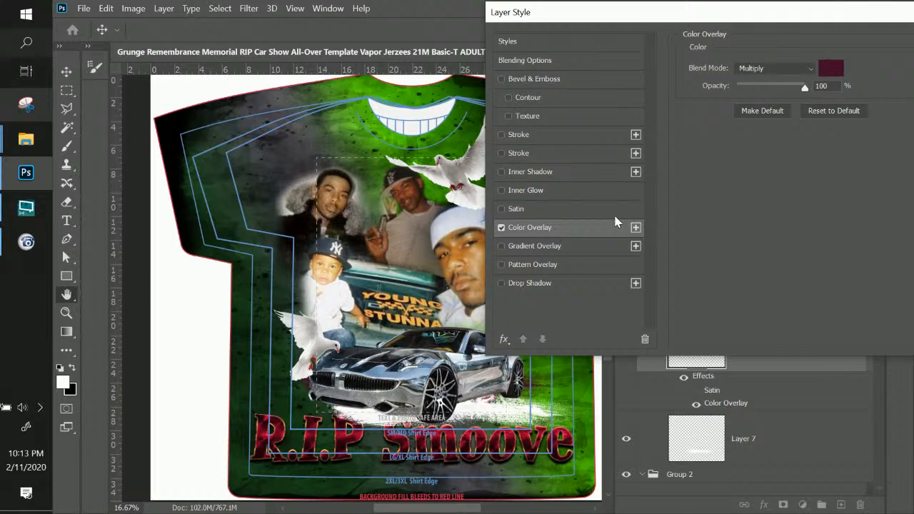
Set the overlay color to bright green 65fd00, based on the green sampled from the shirt near the collar.
click(826, 74)
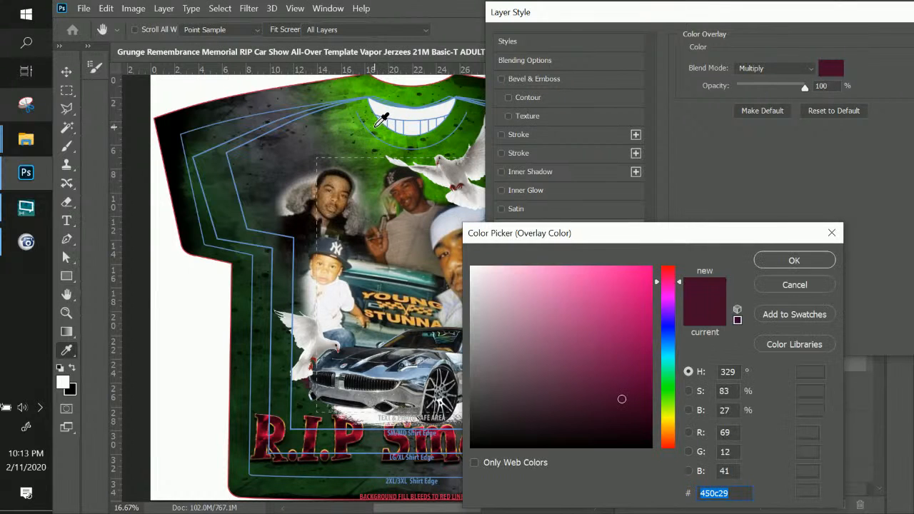
click(382, 116)
drag(580, 239, 696, 217)
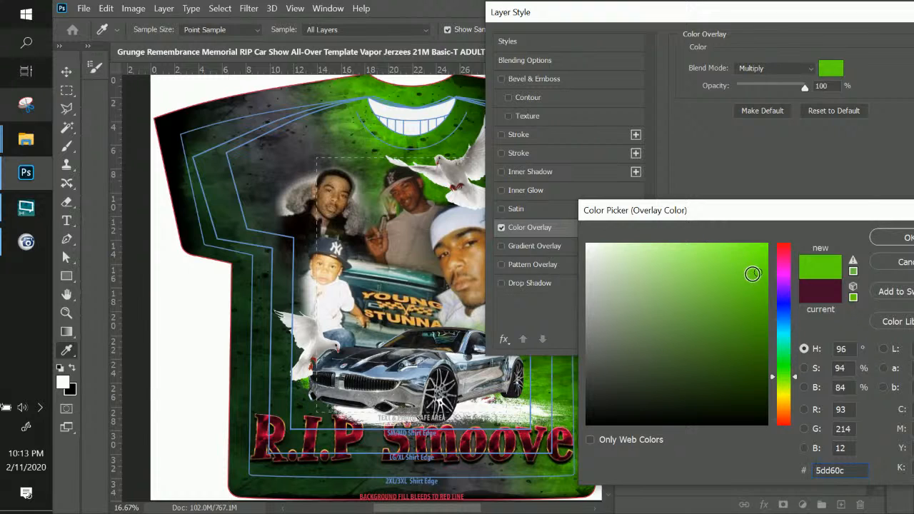
drag(754, 272, 769, 248)
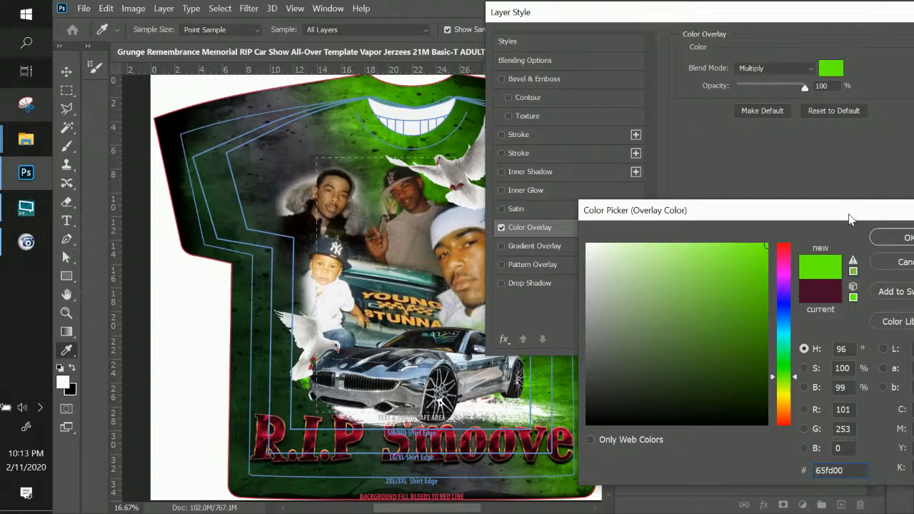
drag(849, 219, 730, 219)
click(785, 237)
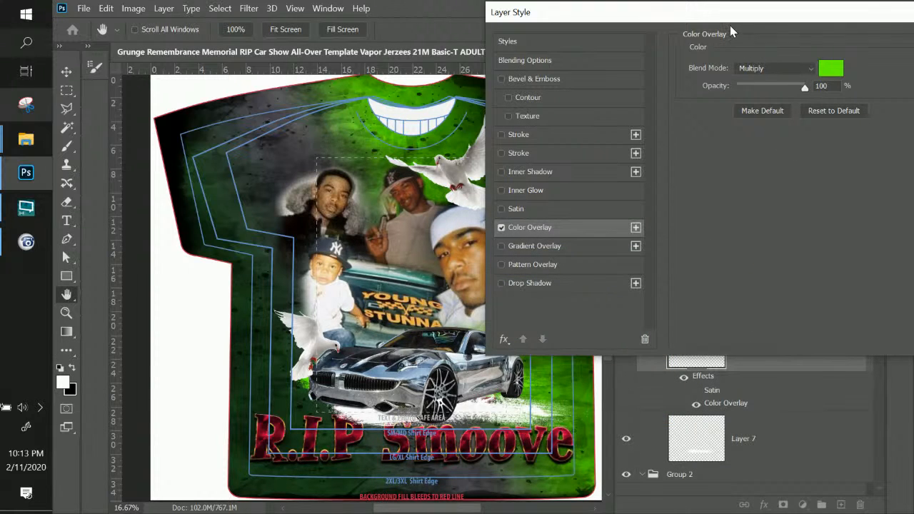
Set the Color Overlay blend mode to Normal and apply the layer style.
click(764, 68)
click(756, 69)
drag(718, 15, 575, 42)
click(848, 69)
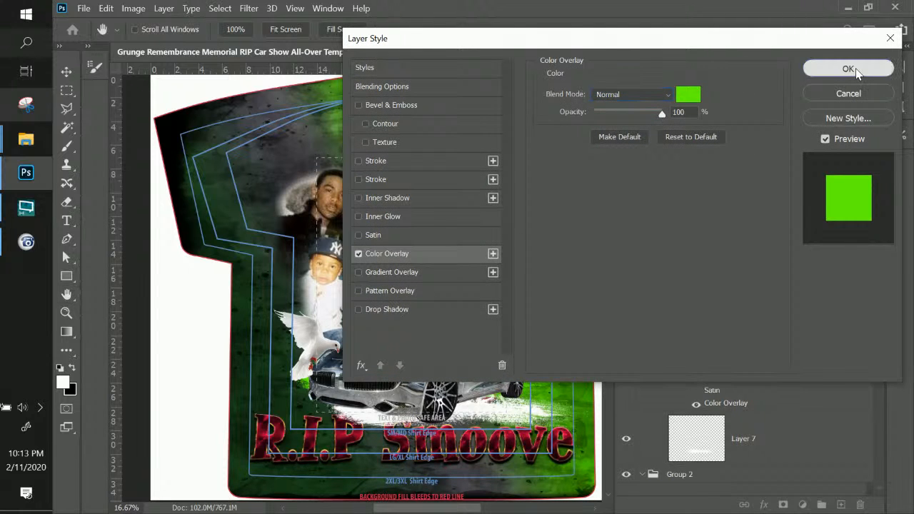
Shift the green stroke copy under the car and place Layer 7 copy beneath Layer 7 in the layer order.
click(66, 71)
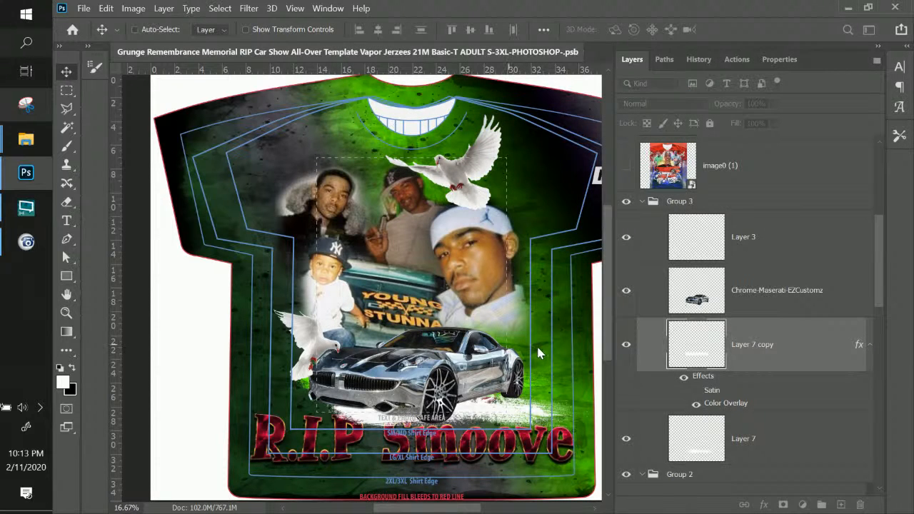
mouse_move(541, 387)
mouse_down()
mouse_move(566, 385)
mouse_move(575, 372)
mouse_move(574, 380)
mouse_move(577, 364)
mouse_move(584, 391)
mouse_move(555, 396)
mouse_move(564, 428)
mouse_move(575, 440)
mouse_move(575, 428)
mouse_move(577, 443)
mouse_move(578, 434)
mouse_up()
drag(747, 362, 753, 448)
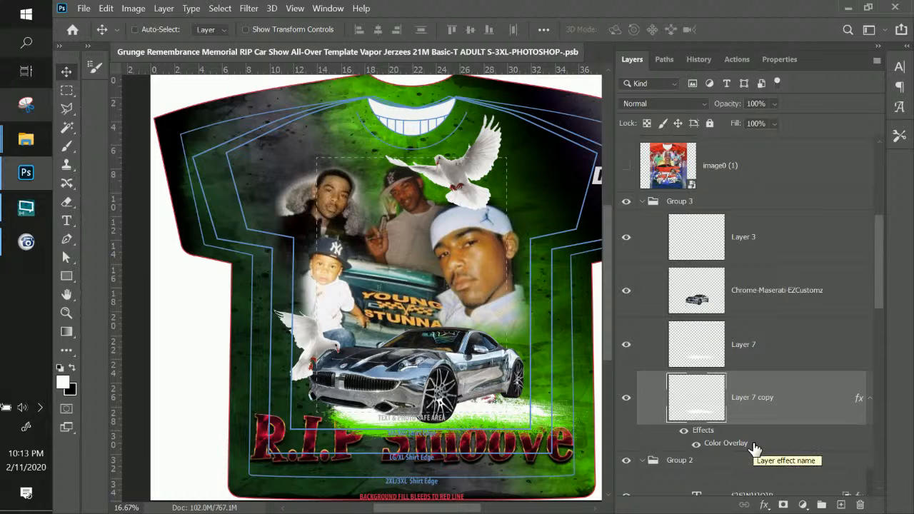
Hide the effects of Layer 7 copy and reposition its white stroke up behind the car's rear wheel.
click(749, 357)
click(853, 407)
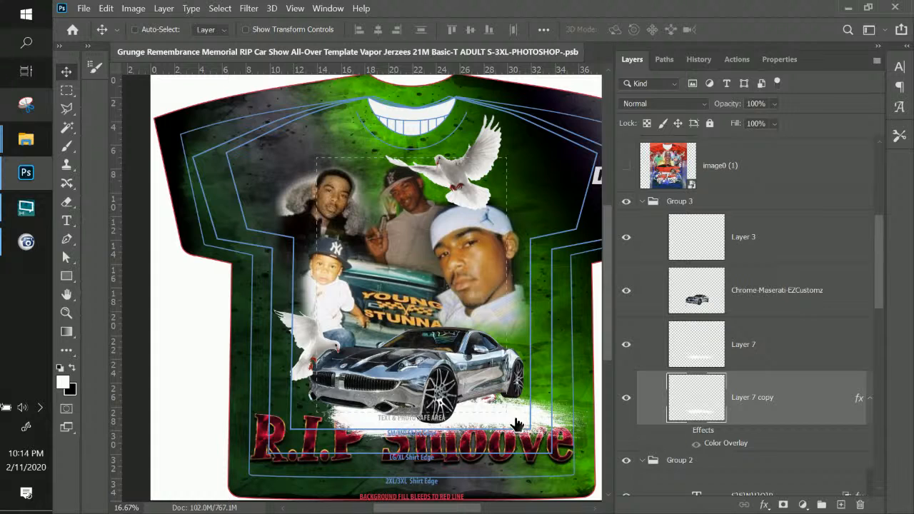
drag(517, 417, 538, 403)
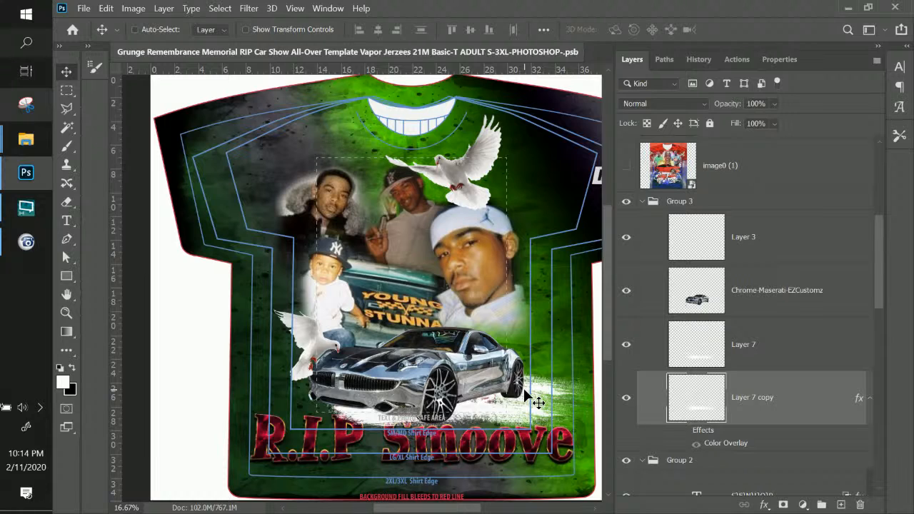
drag(537, 384, 524, 386)
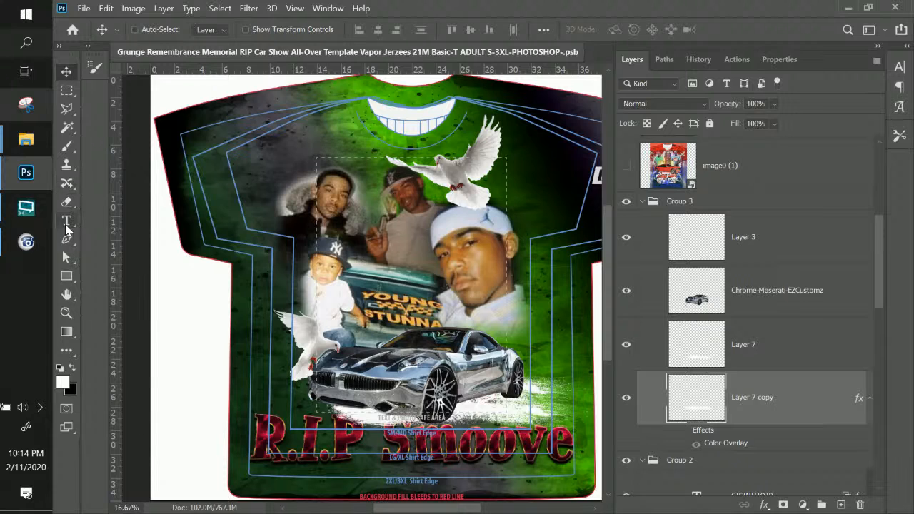
Browse the SG Brush strokes and the splatter brushes in the Brush tool's presets.
click(66, 146)
click(156, 33)
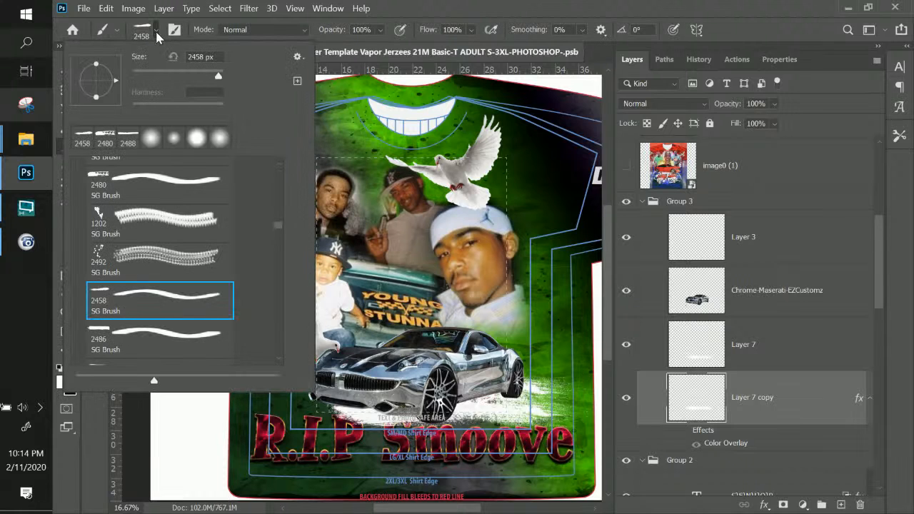
scroll(175, 261, down, 2)
scroll(173, 267, down, 3)
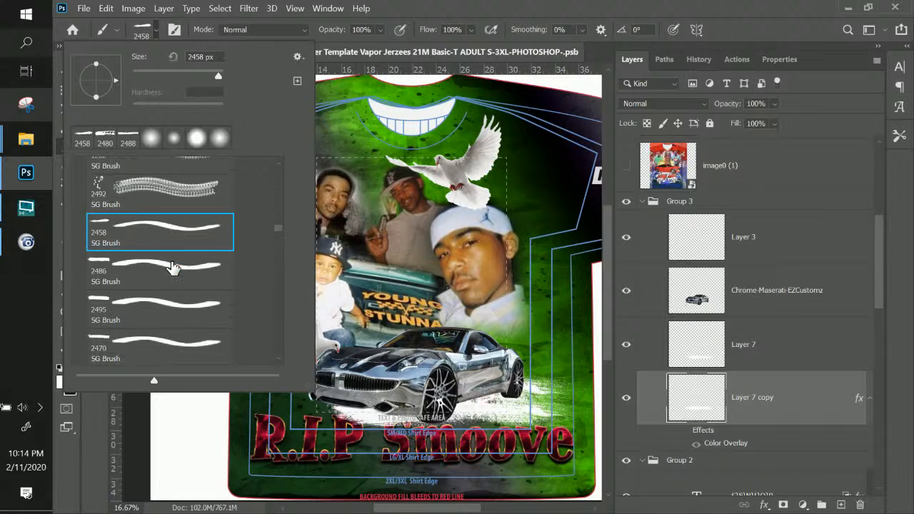
scroll(173, 267, down, 5)
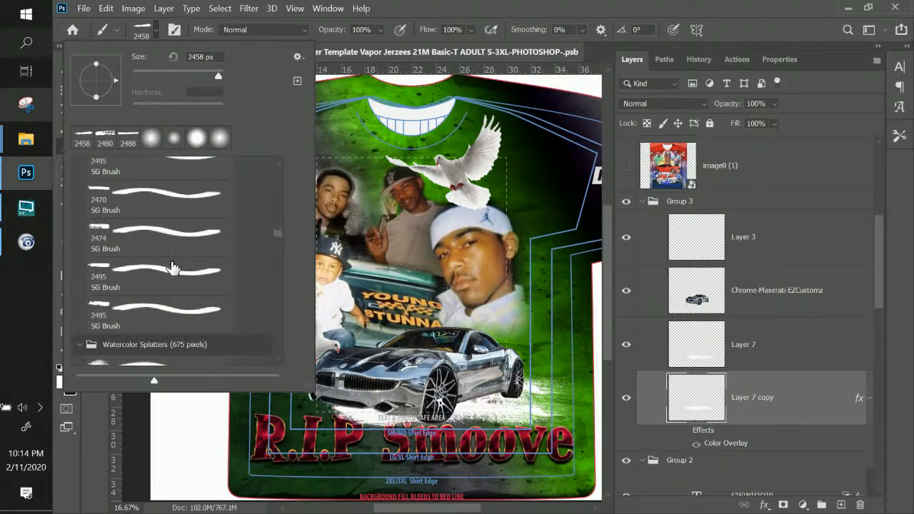
scroll(278, 250, down, 3)
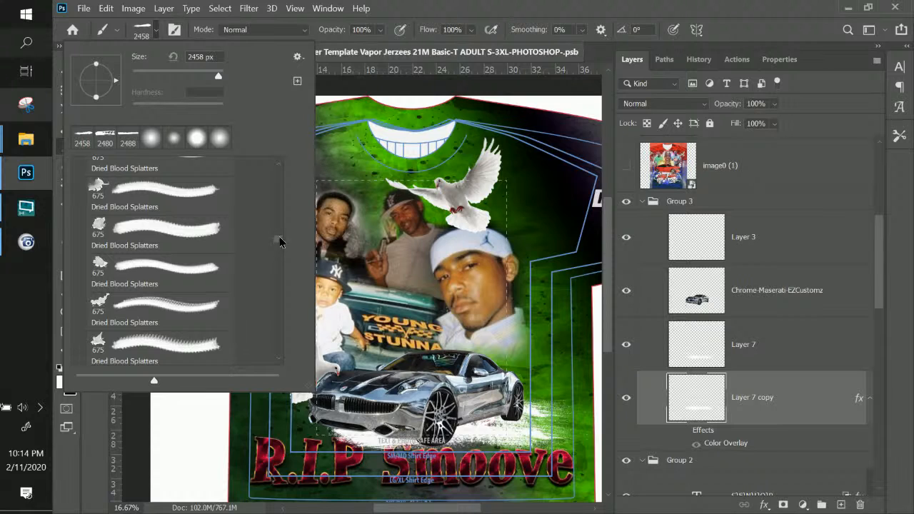
drag(279, 242, 279, 160)
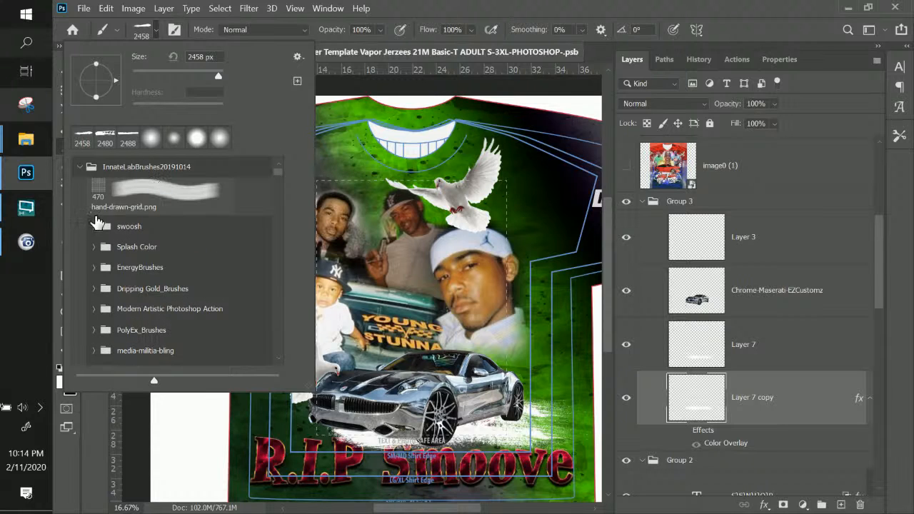
Choose the 3000 px brush 13.png from the Splash Color brush group.
click(94, 246)
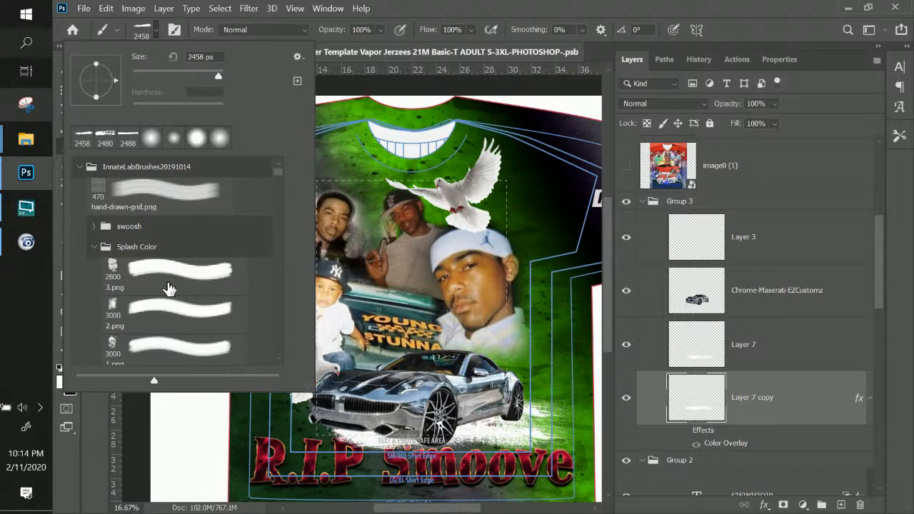
scroll(167, 288, down, 4)
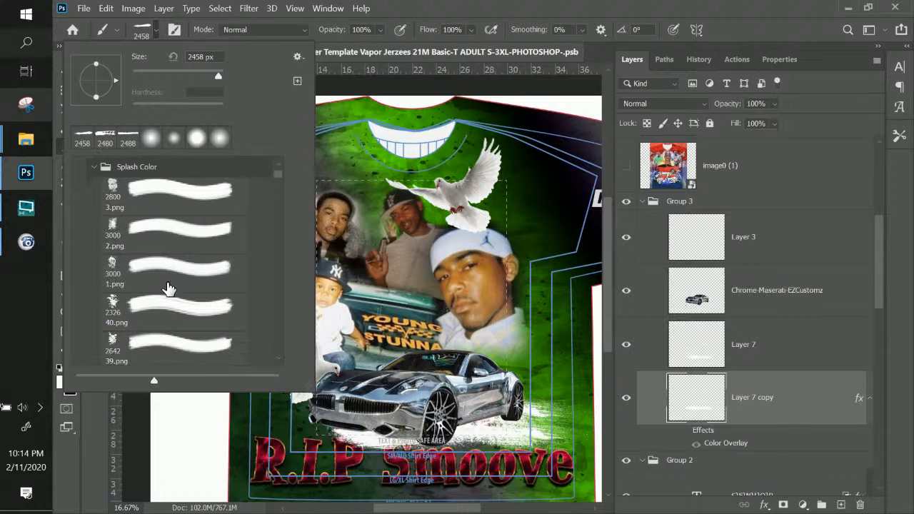
scroll(168, 288, down, 5)
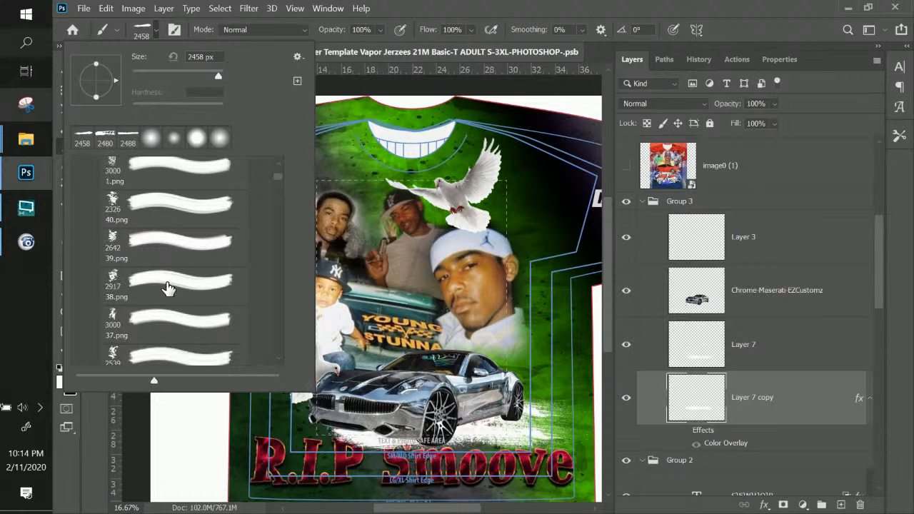
scroll(168, 288, down, 4)
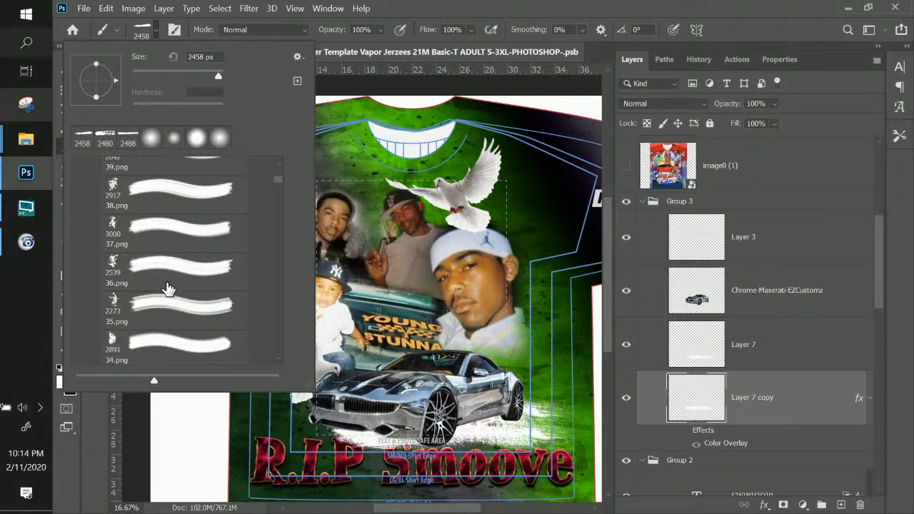
scroll(168, 287, down, 4)
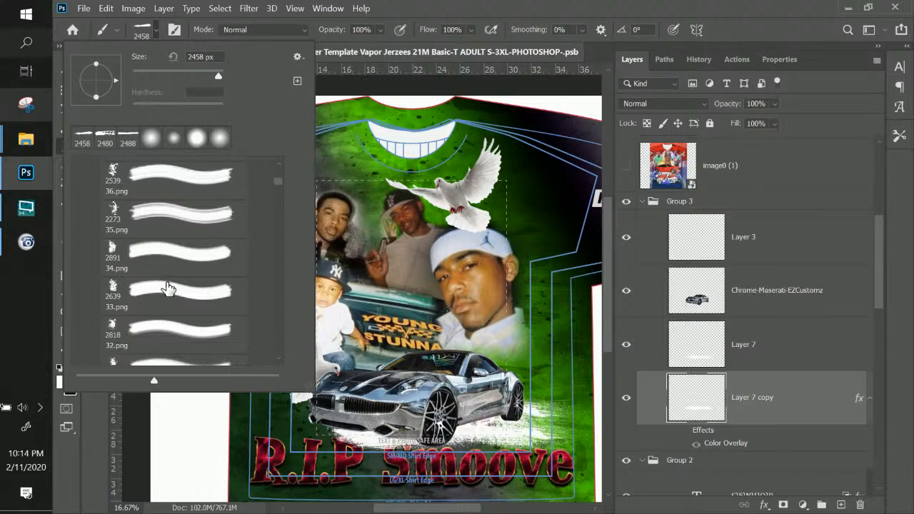
scroll(167, 288, down, 5)
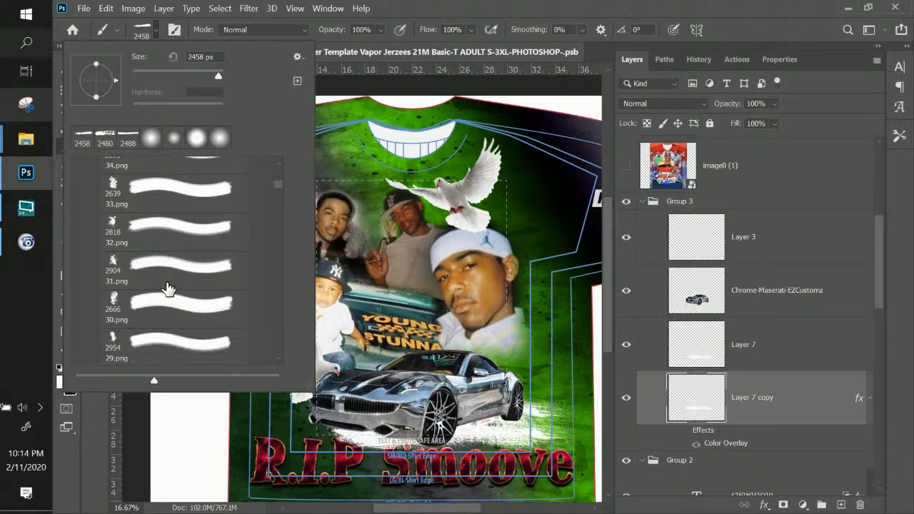
scroll(168, 288, down, 3)
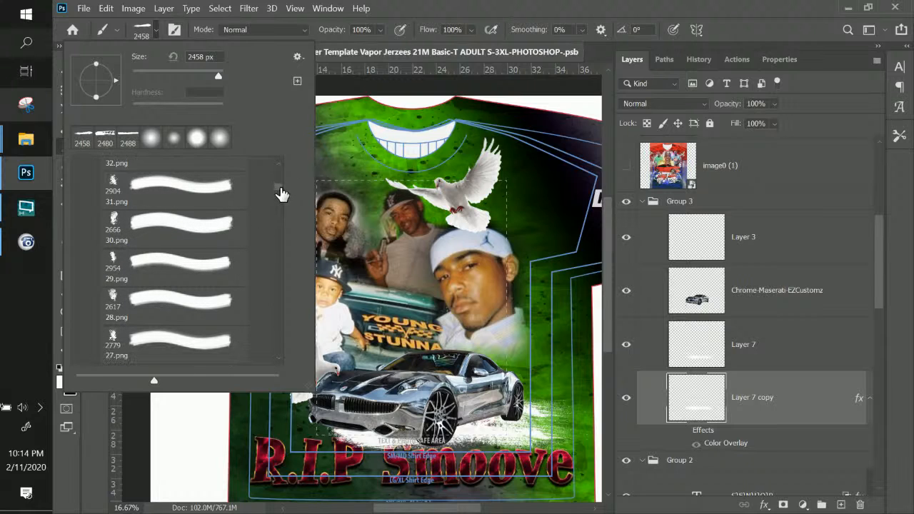
scroll(280, 189, down, 4)
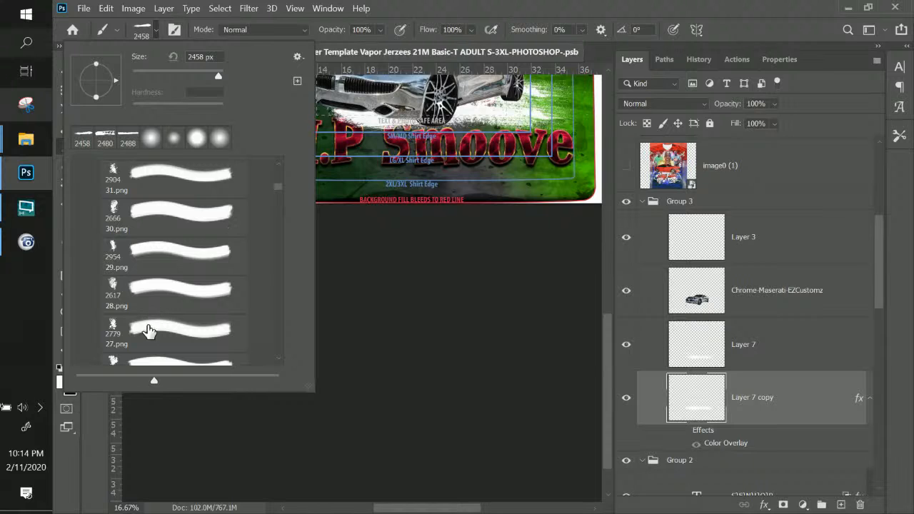
scroll(151, 327, down, 5)
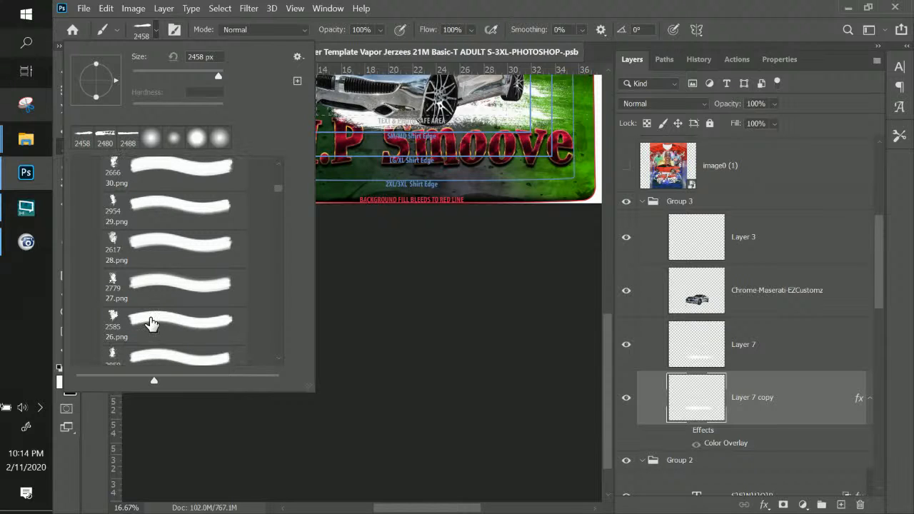
scroll(151, 325, down, 4)
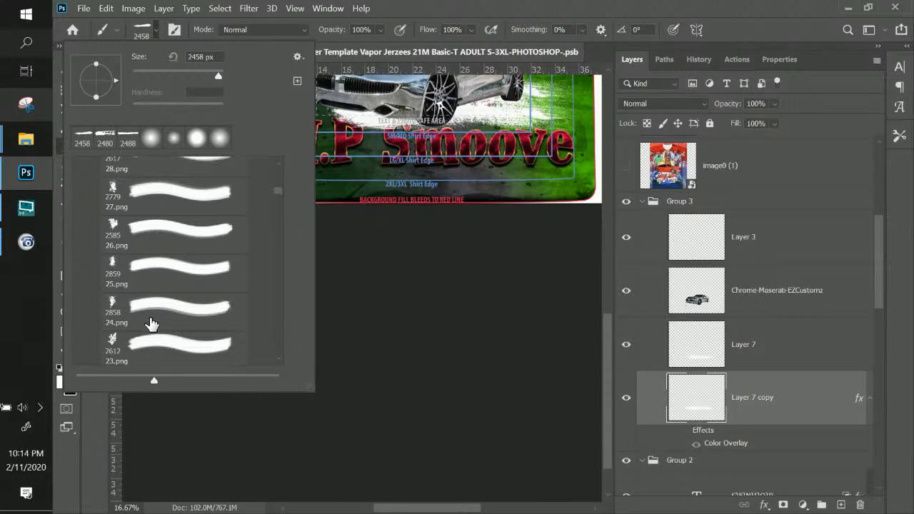
scroll(151, 324, down, 4)
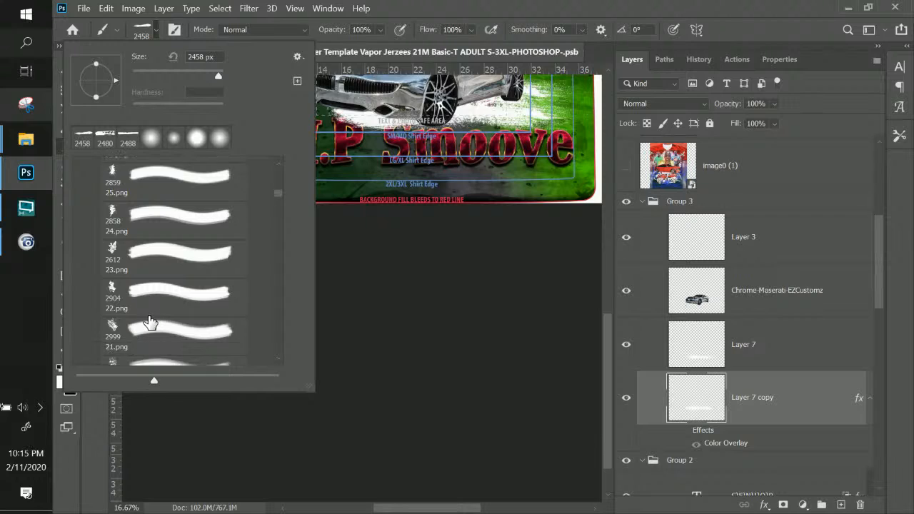
scroll(151, 324, down, 4)
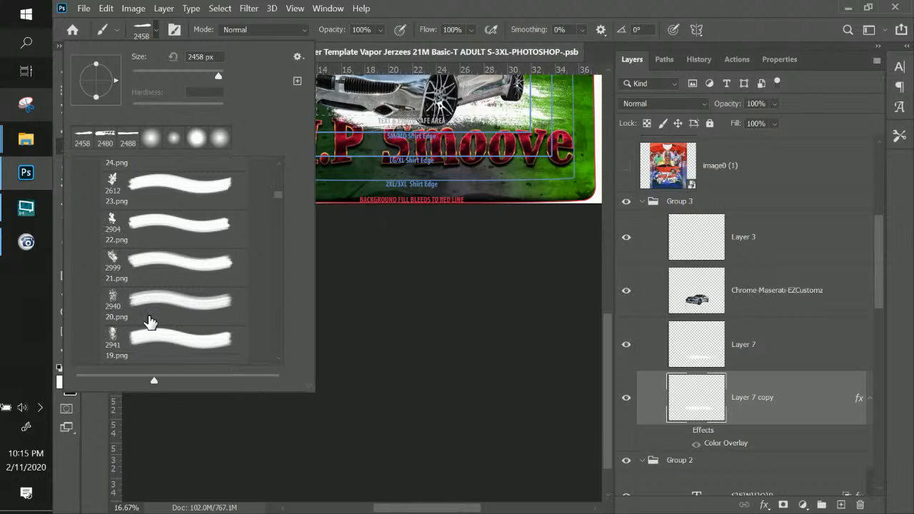
scroll(118, 296, down, 4)
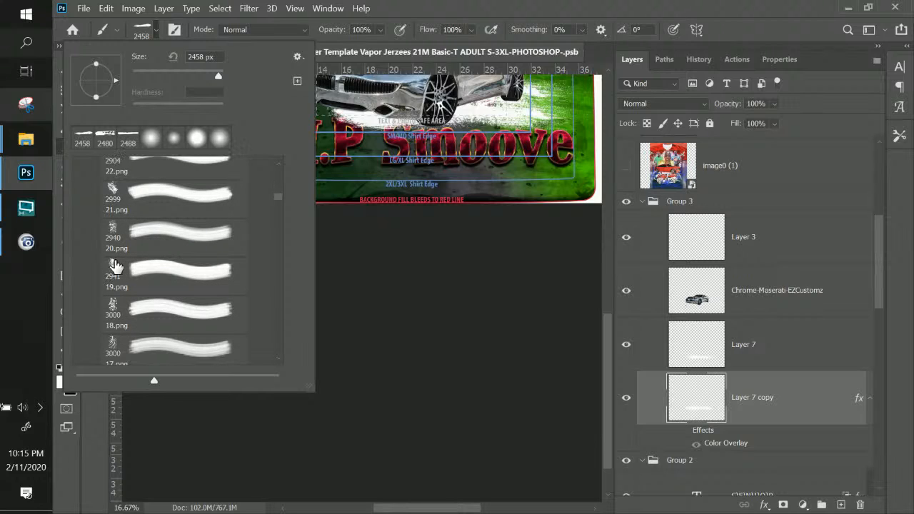
scroll(192, 229, down, 4)
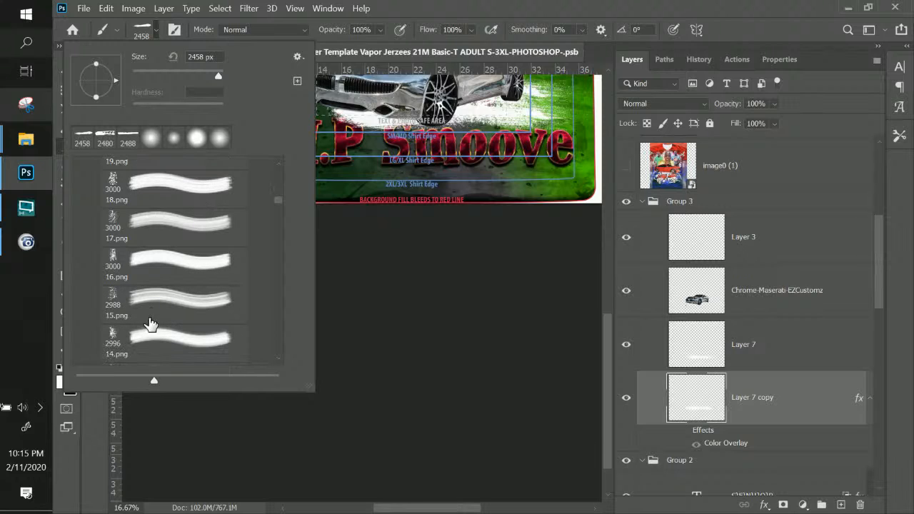
scroll(149, 320, down, 4)
scroll(149, 325, down, 1)
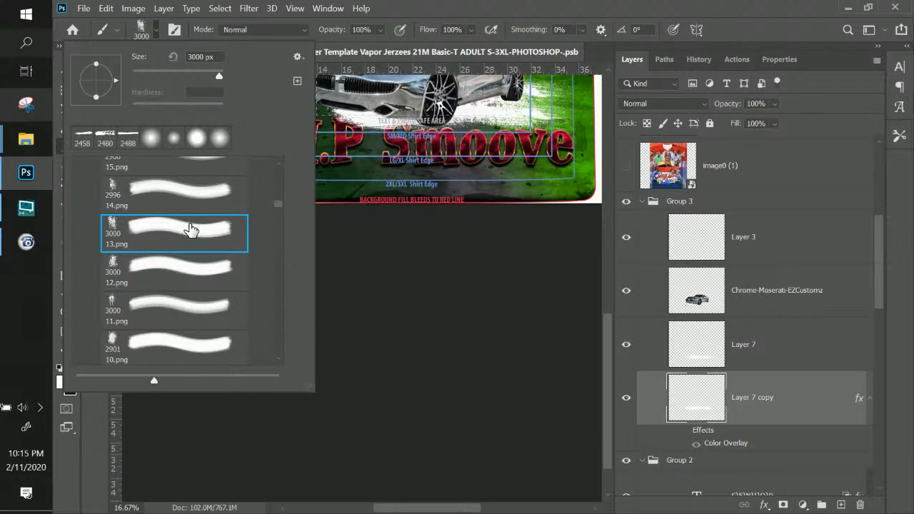
Choose the 2941 px splash brush 19.png and bring the shirt front's photos into view.
scroll(192, 229, up, 2)
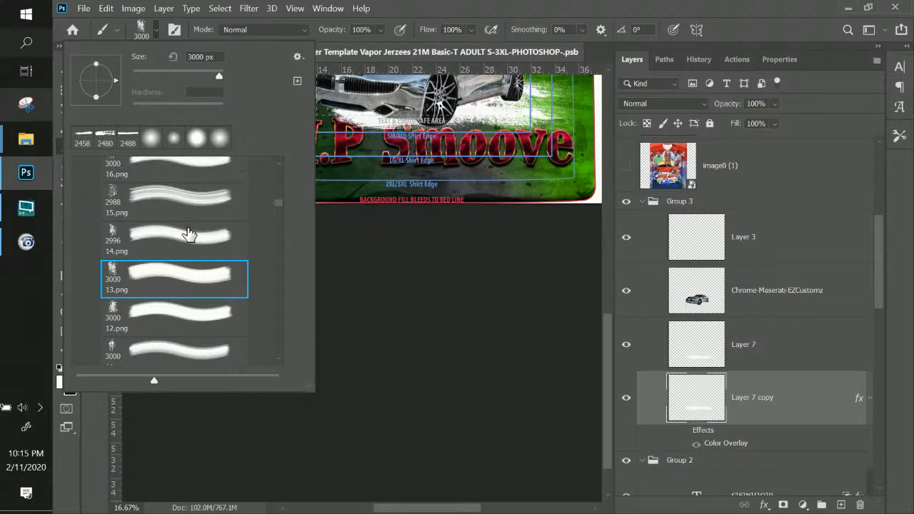
scroll(189, 234, up, 1)
scroll(152, 251, up, 4)
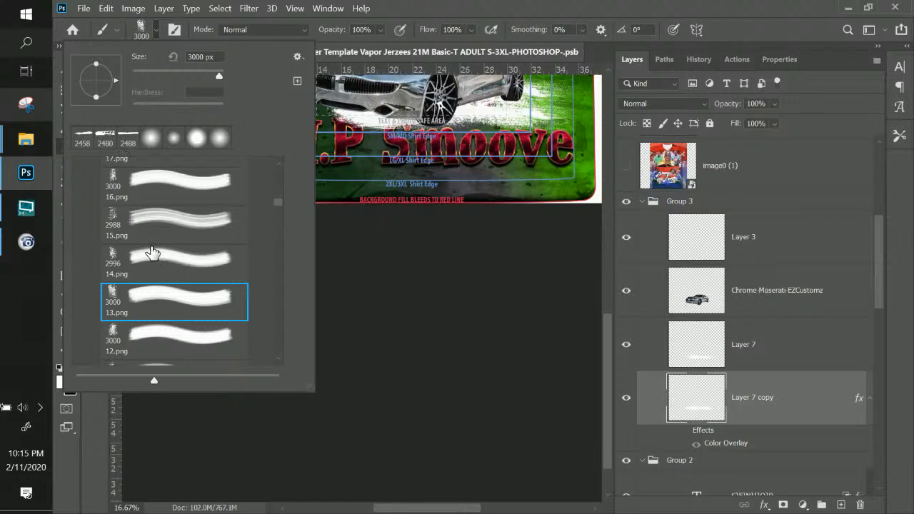
scroll(152, 251, up, 3)
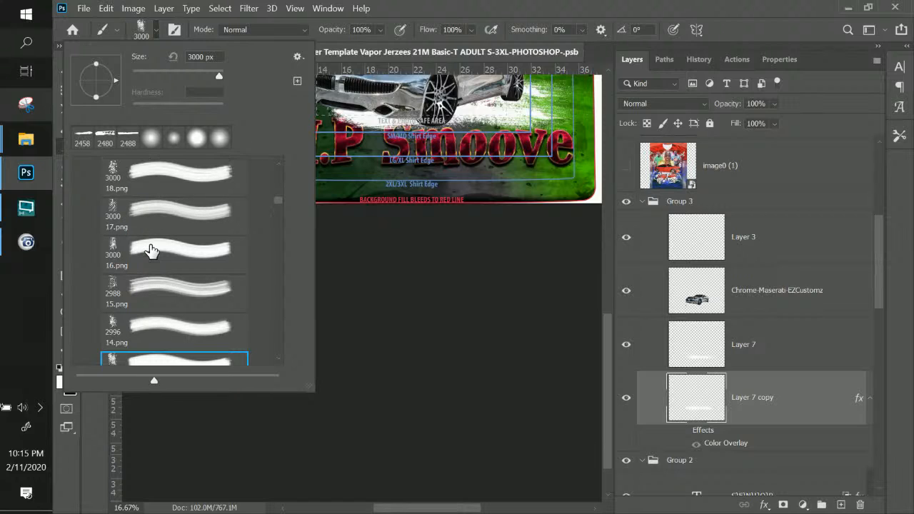
click(148, 176)
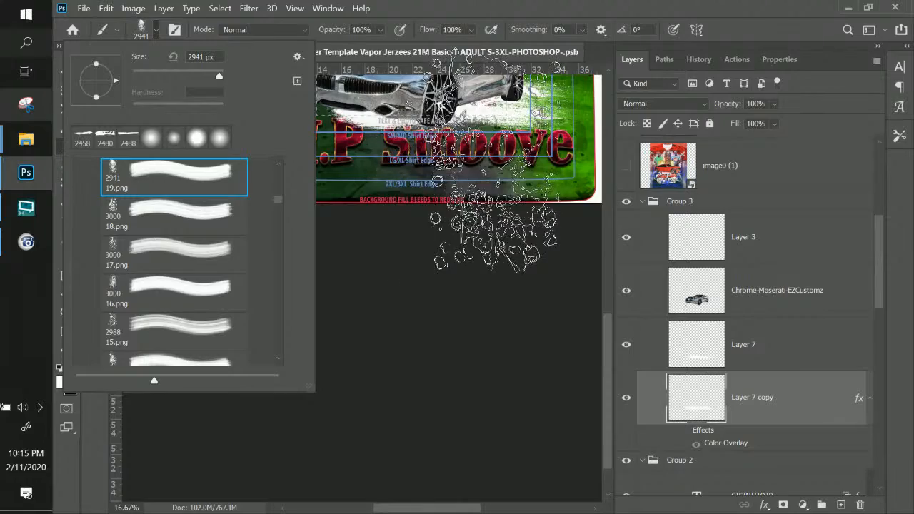
scroll(493, 164, up, 2)
scroll(492, 164, up, 5)
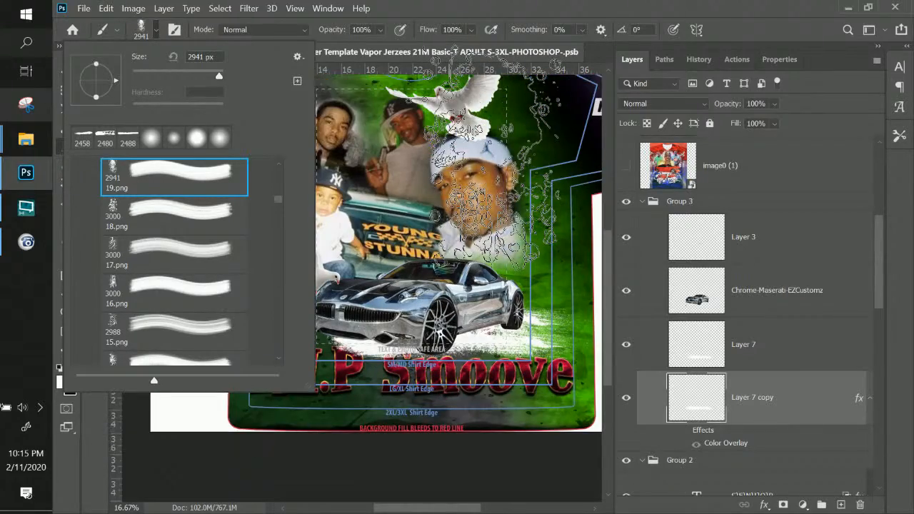
scroll(493, 164, up, 1)
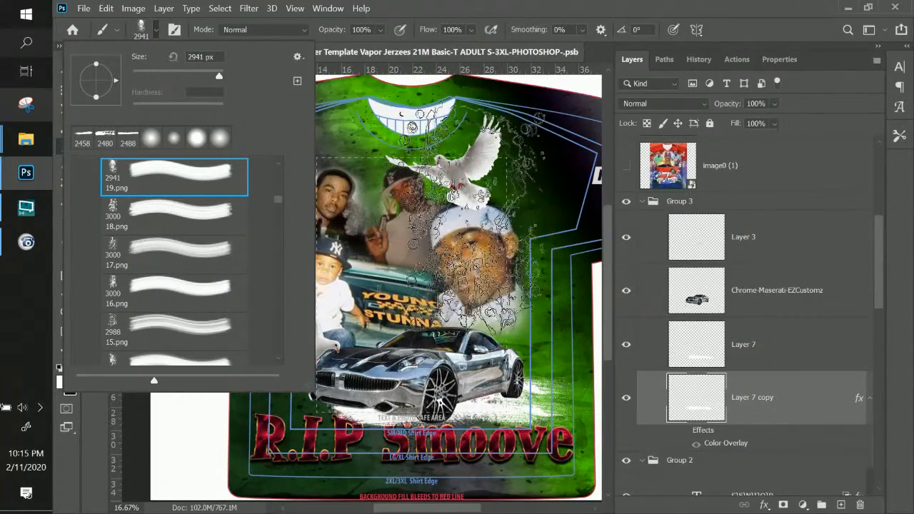
click(492, 7)
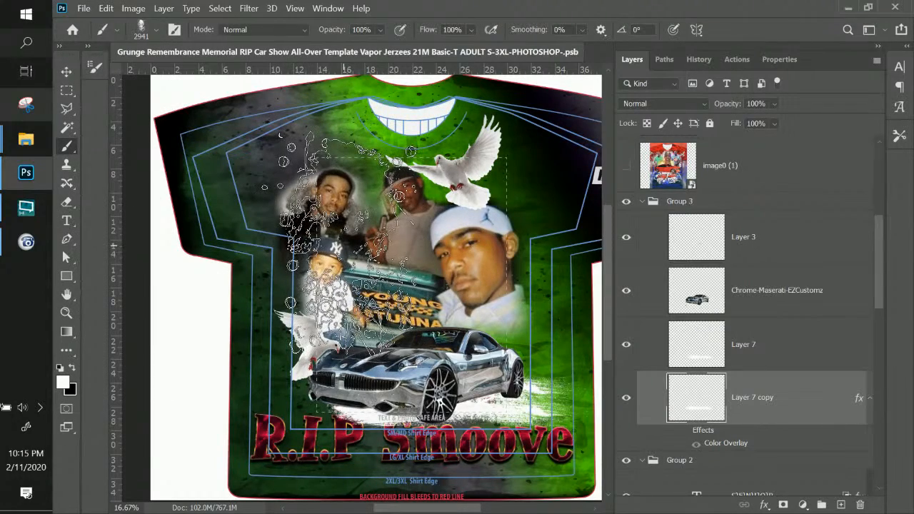
right_click(342, 235)
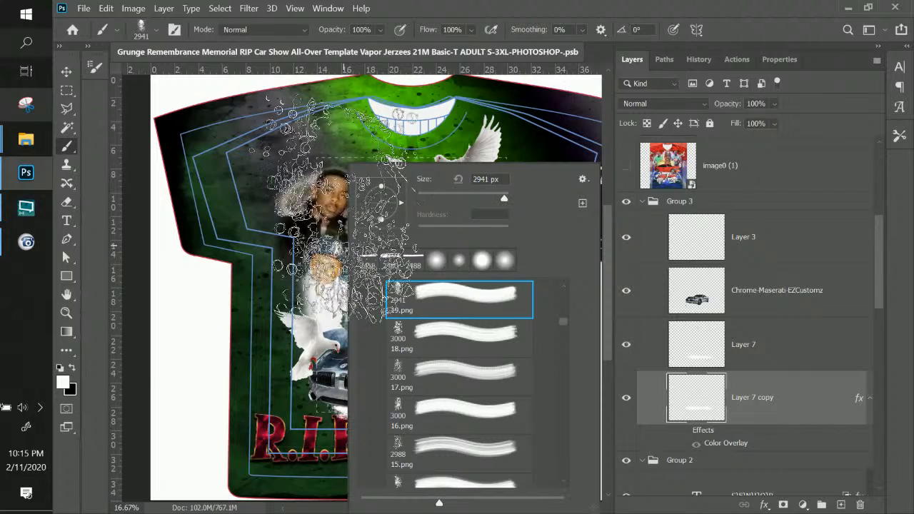
click(415, 10)
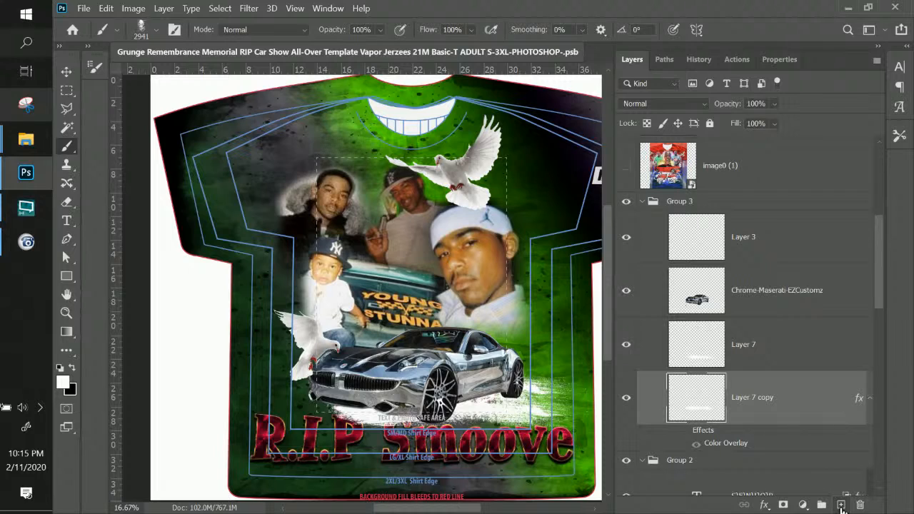
Stamp a white splash on a new layer over the two photos on the shirt front's left side.
click(842, 504)
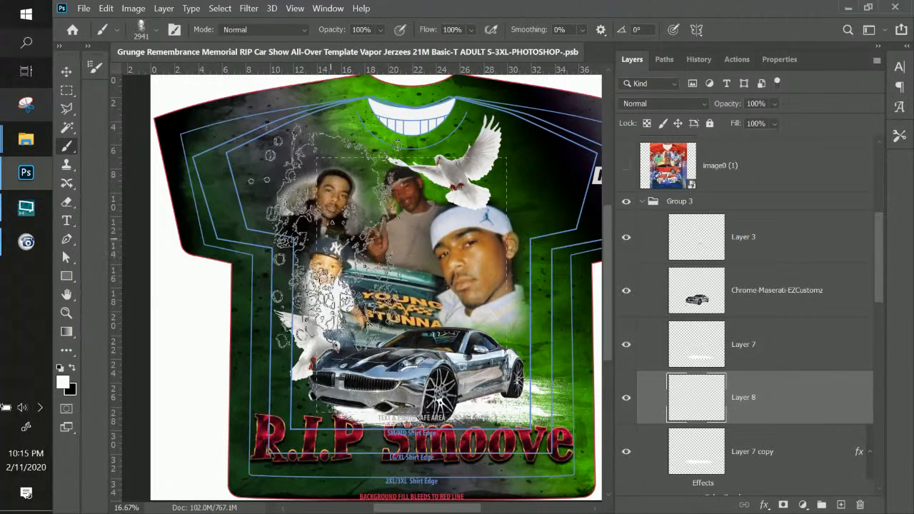
click(335, 235)
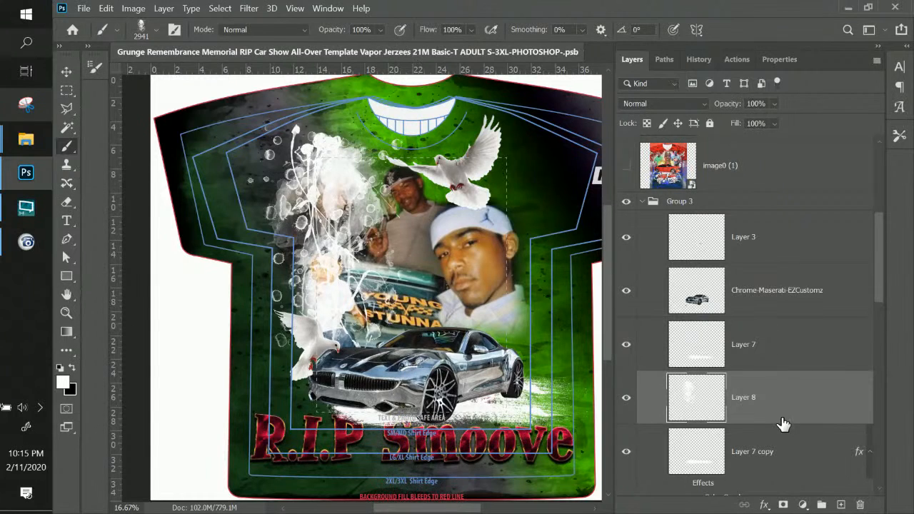
Move the Layer 8 splash beneath image3 in the layer order and shift it slightly right and down.
drag(781, 412, 732, 337)
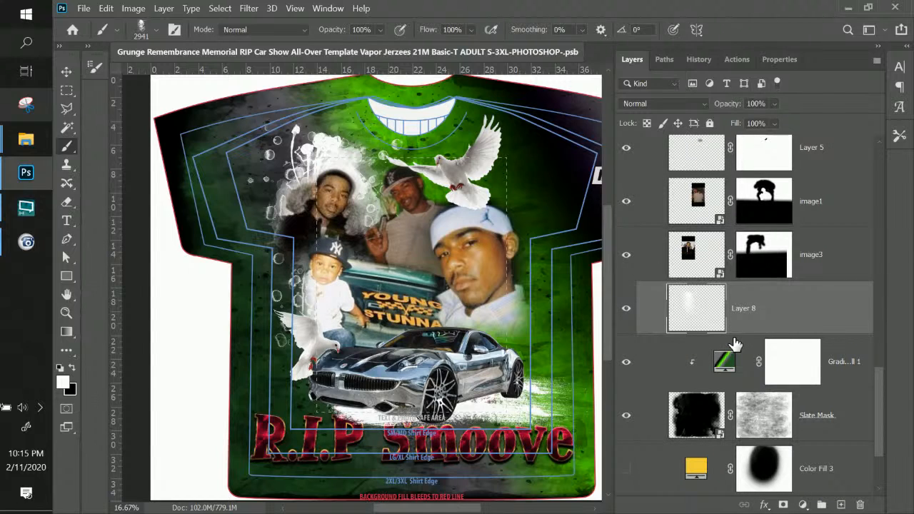
click(66, 71)
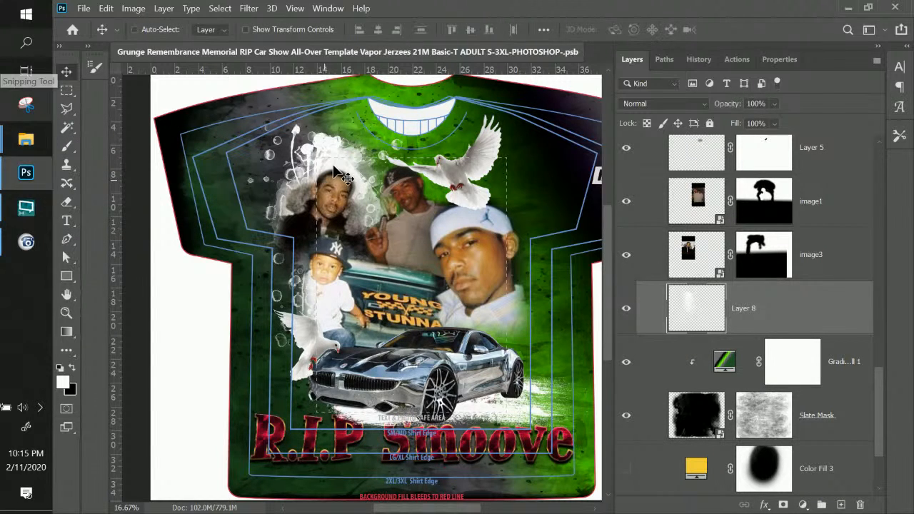
mouse_move(333, 166)
mouse_down()
mouse_move(355, 184)
mouse_move(350, 171)
mouse_up()
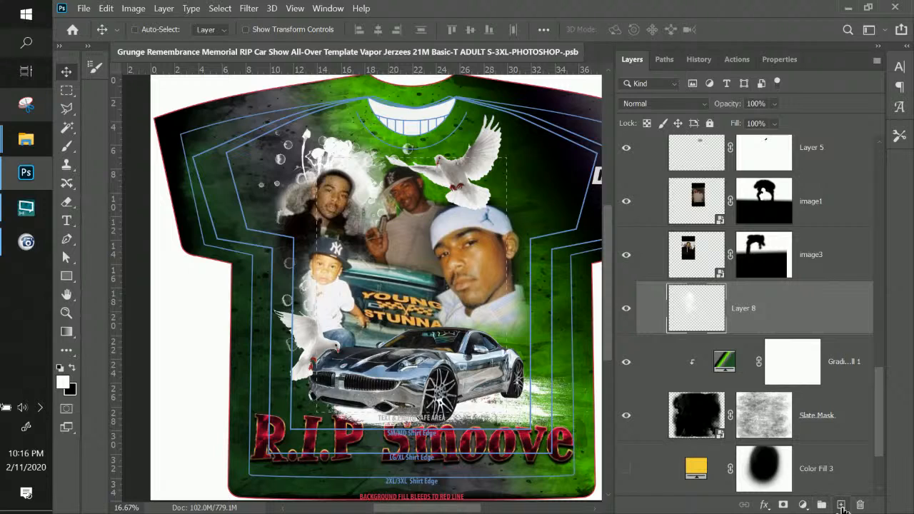
Add a new layer above Layer 8 and stamp a white splash behind the large portrait and upper dove.
click(840, 505)
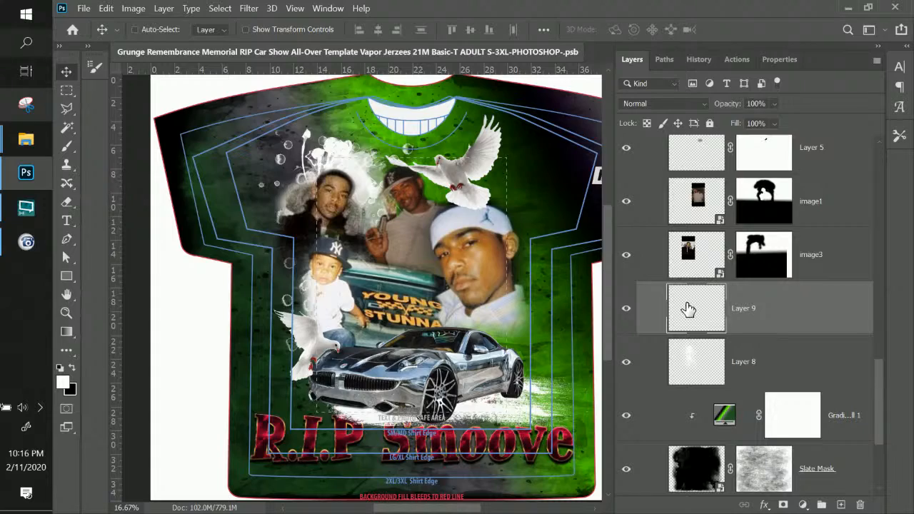
click(70, 145)
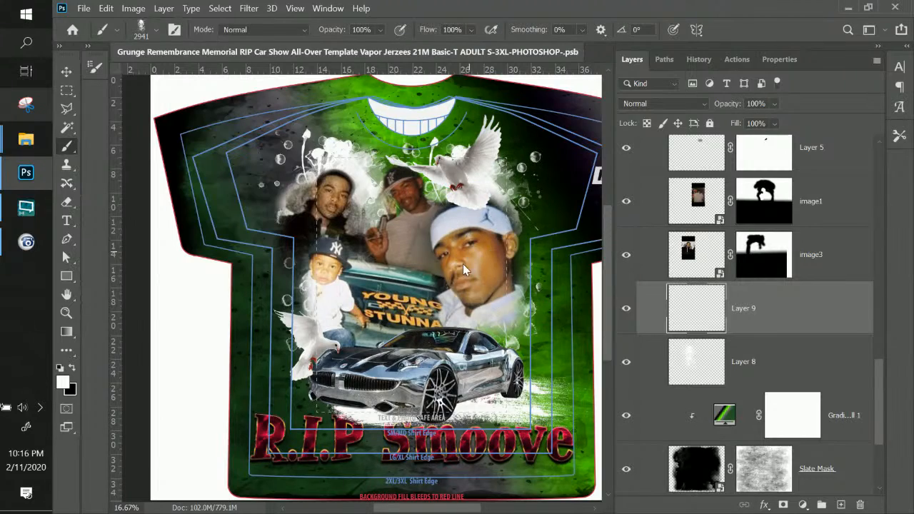
Rotate the Layer 9 splash to -162.21° and shift it slightly up and right behind the dove and portrait.
click(66, 73)
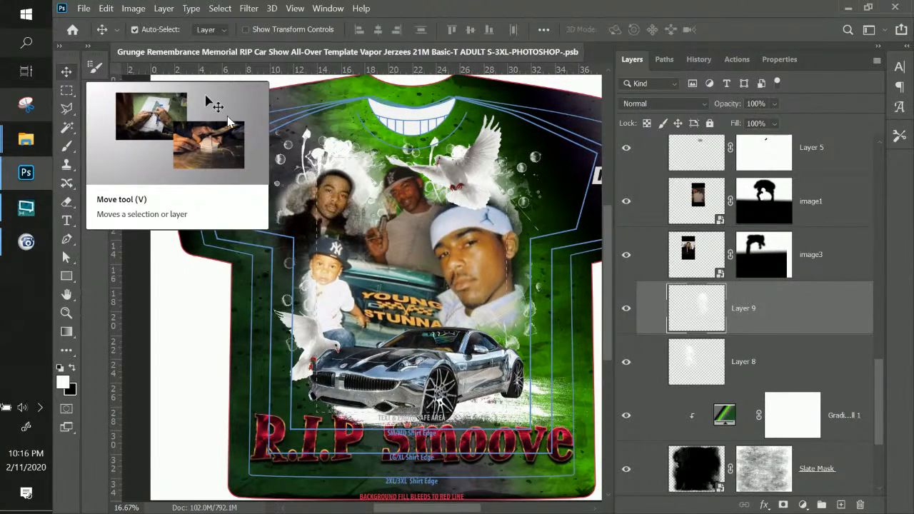
key(ctrl+t)
drag(360, 127, 502, 350)
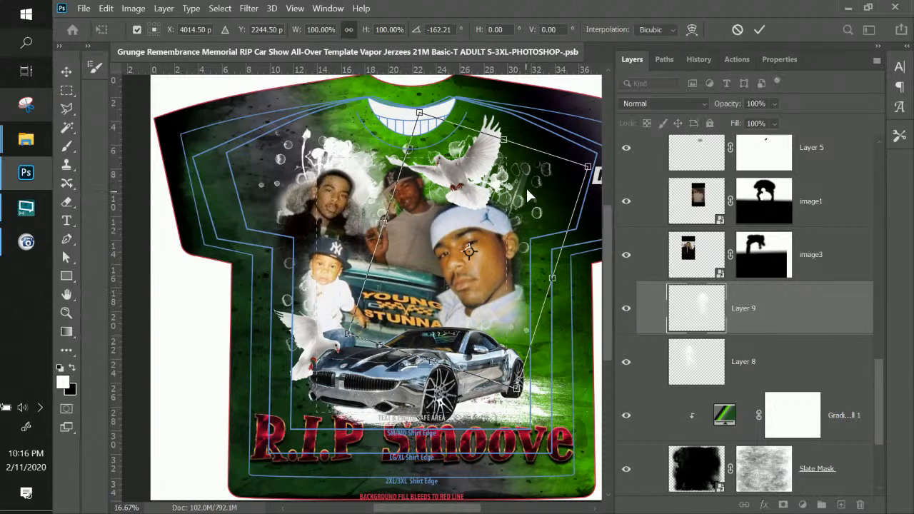
drag(520, 192, 530, 184)
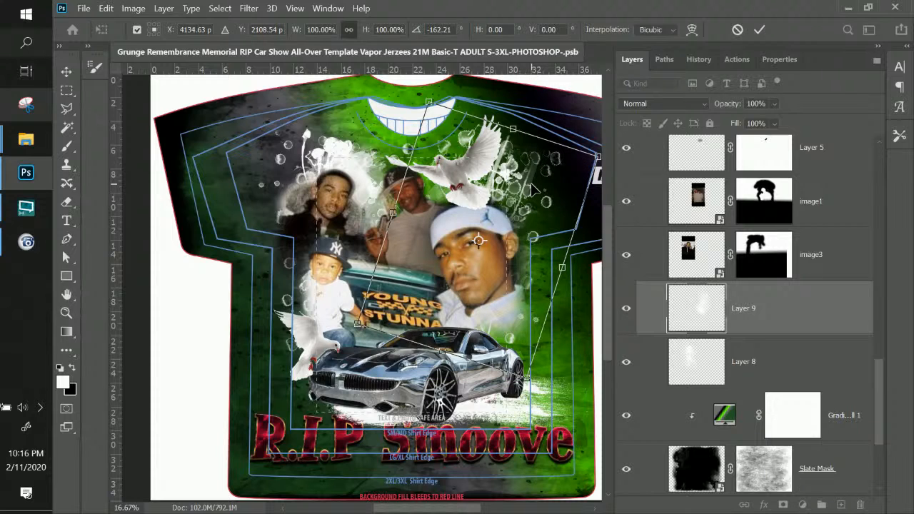
key(Return)
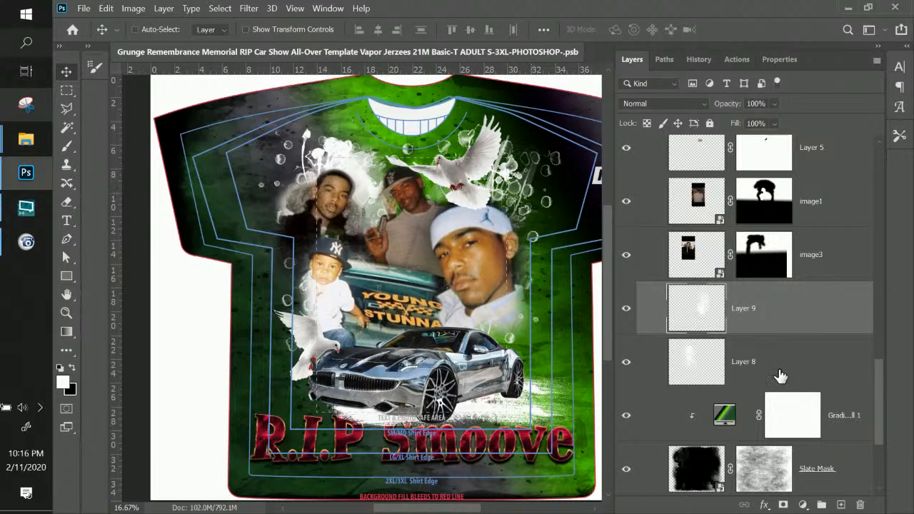
Try a fill of 55% on Layer 9 and 53% on Layer 8, and restore both to 100%.
click(774, 123)
click(771, 141)
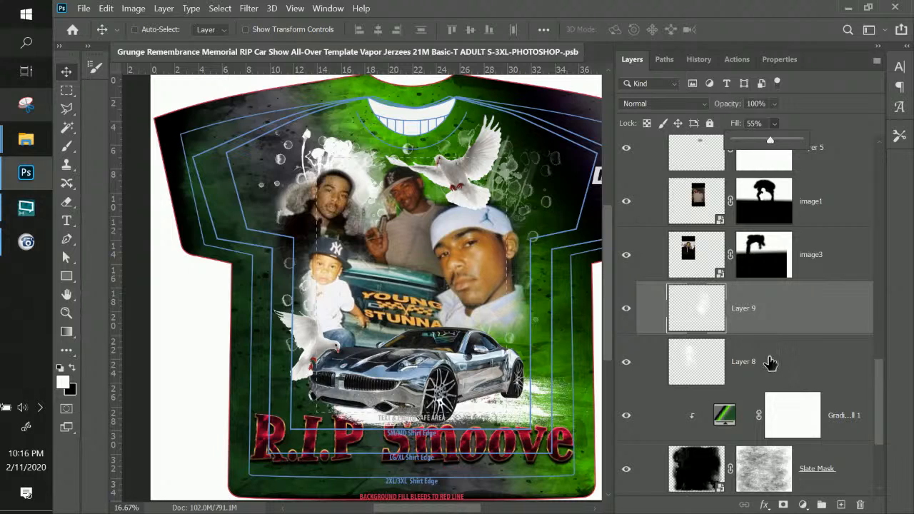
click(769, 358)
click(774, 123)
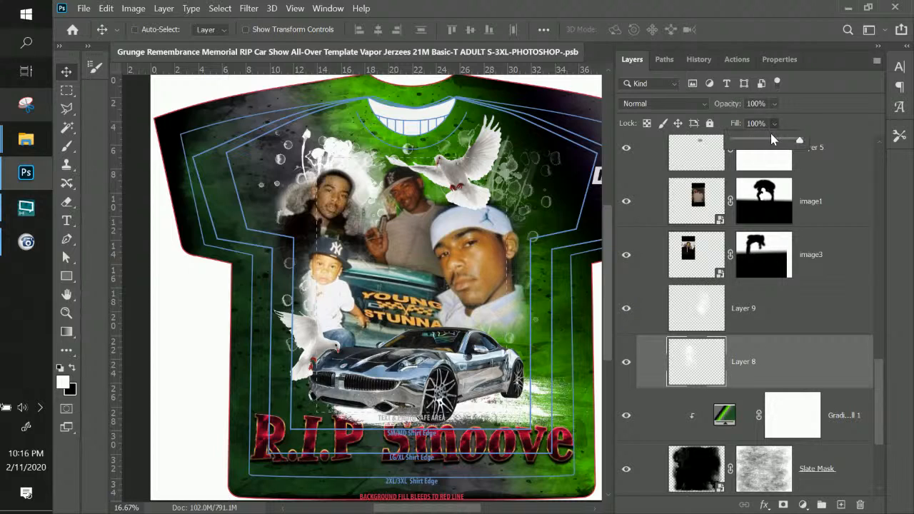
click(765, 142)
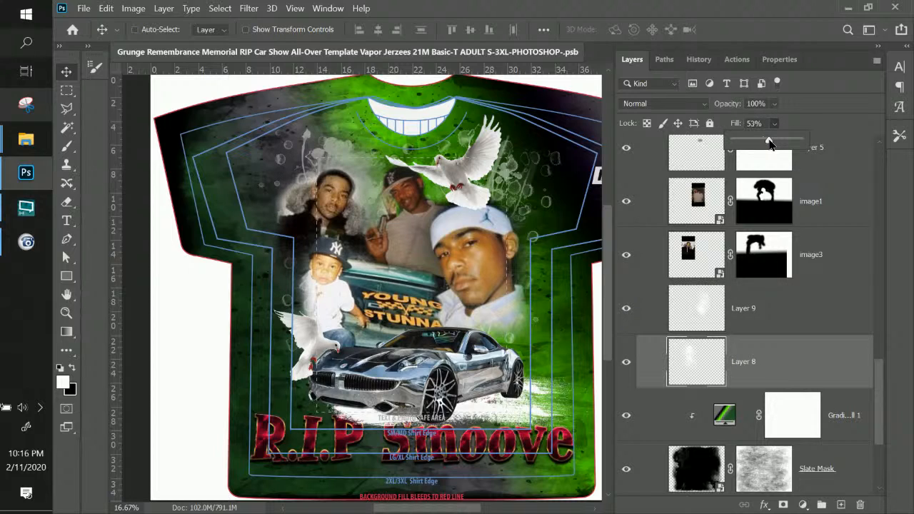
drag(770, 142, 831, 145)
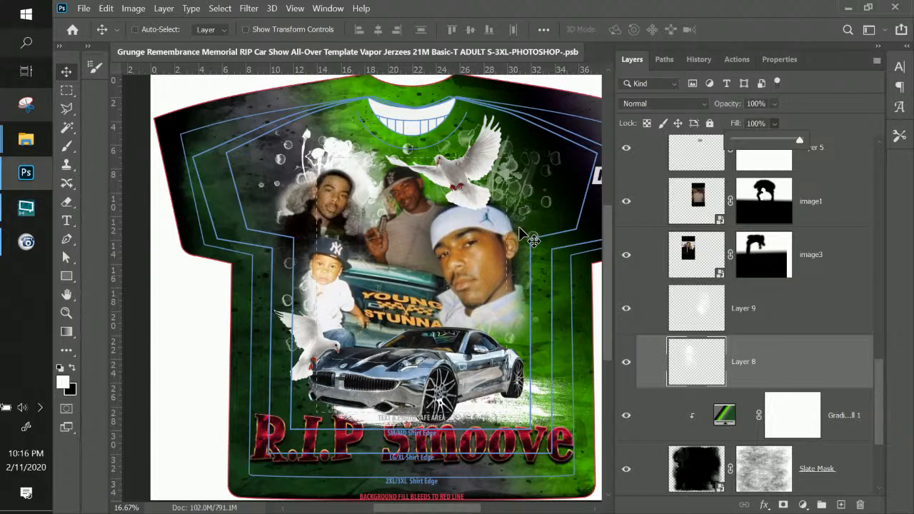
click(764, 314)
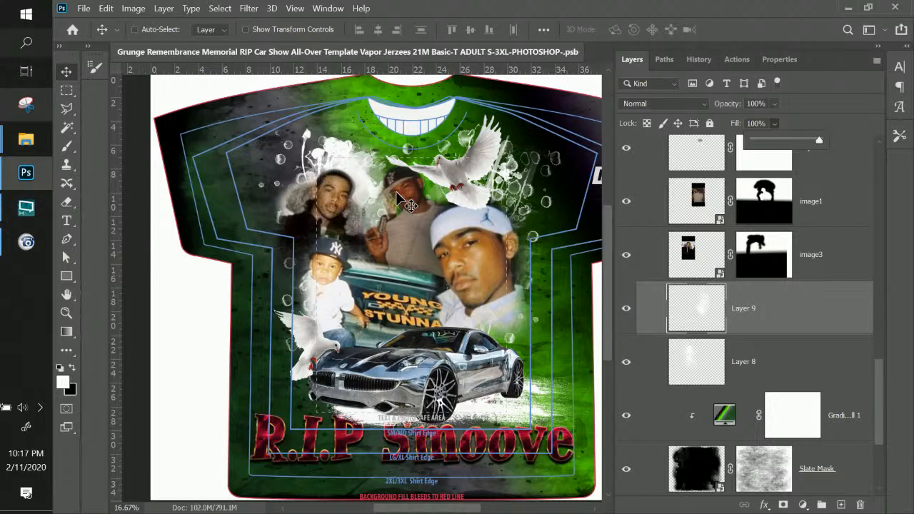
Add a new layer above Layer 9 and open the Brush tool's preset list for it.
click(840, 505)
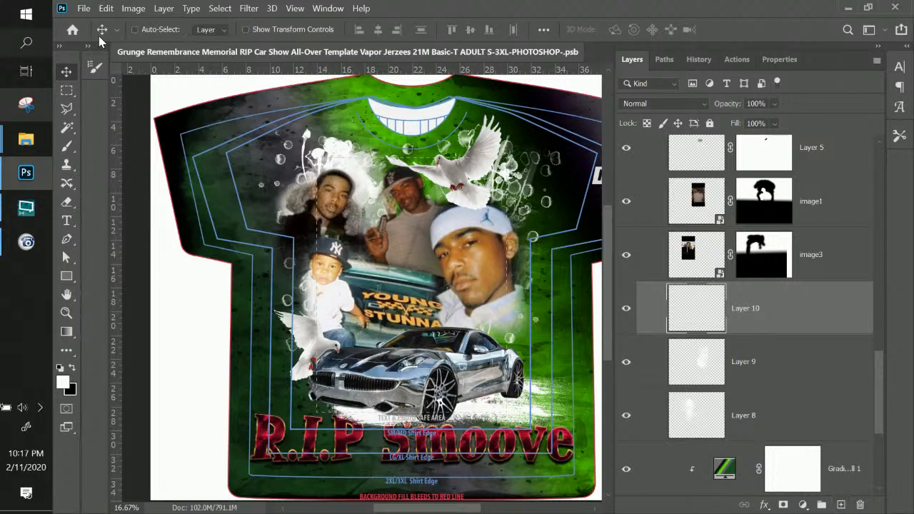
click(66, 146)
click(157, 28)
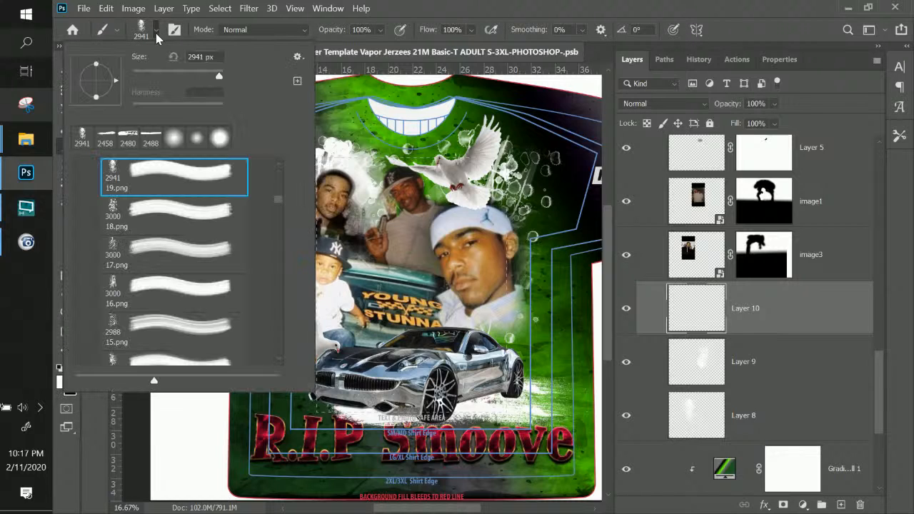
Look through the numbered splash brush presets for a suitable tip.
scroll(217, 247, down, 2)
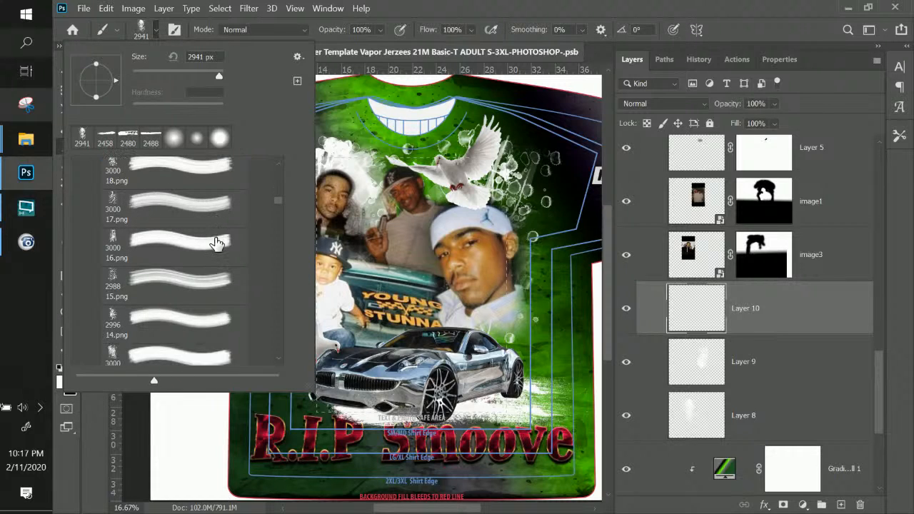
scroll(217, 238, up, 2)
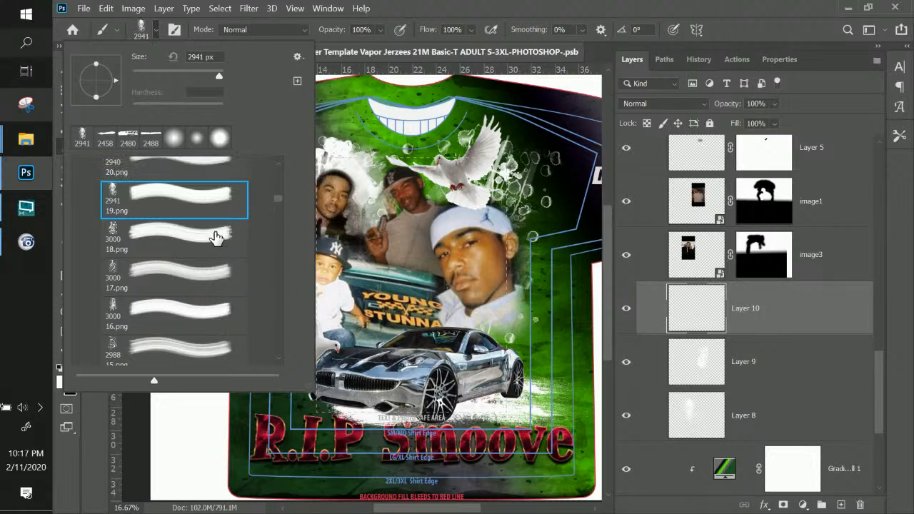
scroll(216, 239, up, 2)
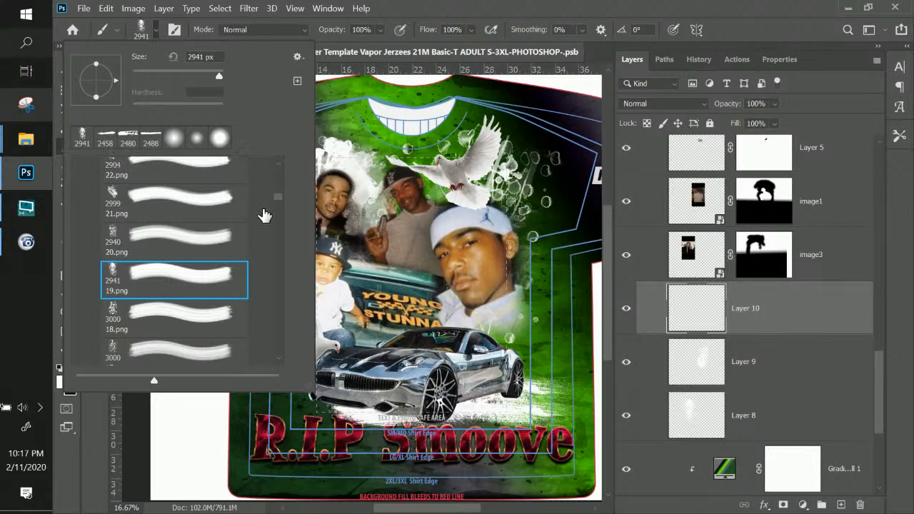
scroll(220, 247, up, 2)
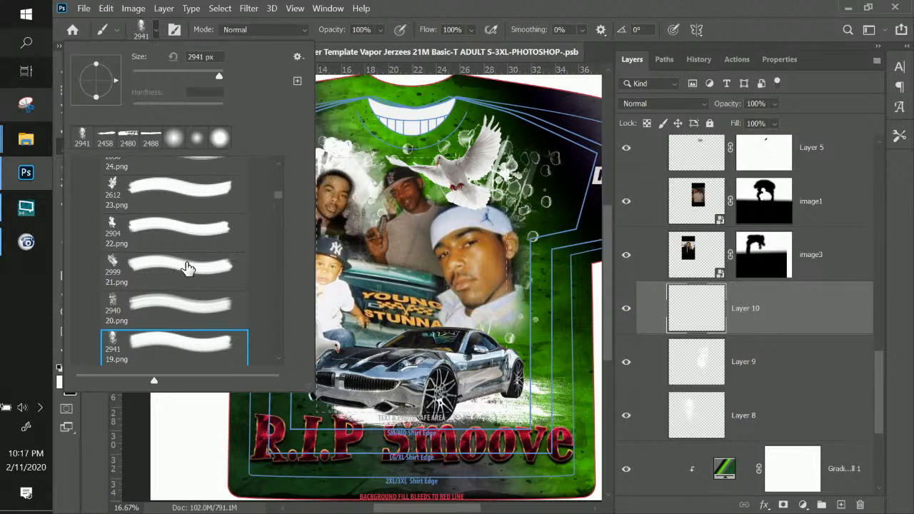
scroll(186, 268, up, 3)
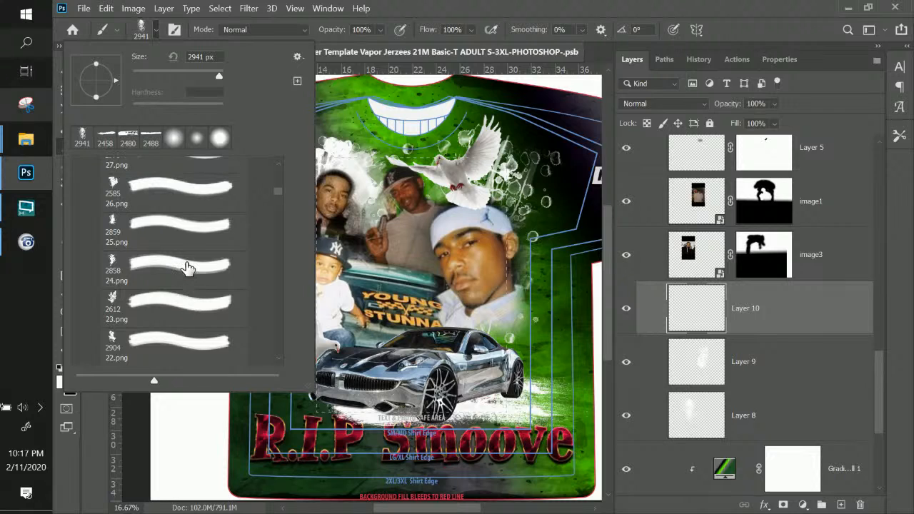
scroll(186, 269, up, 3)
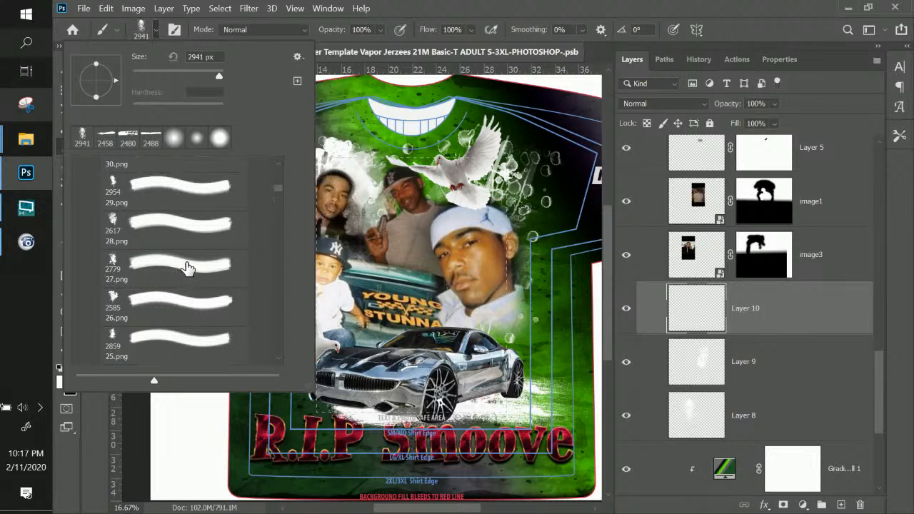
scroll(187, 268, up, 1)
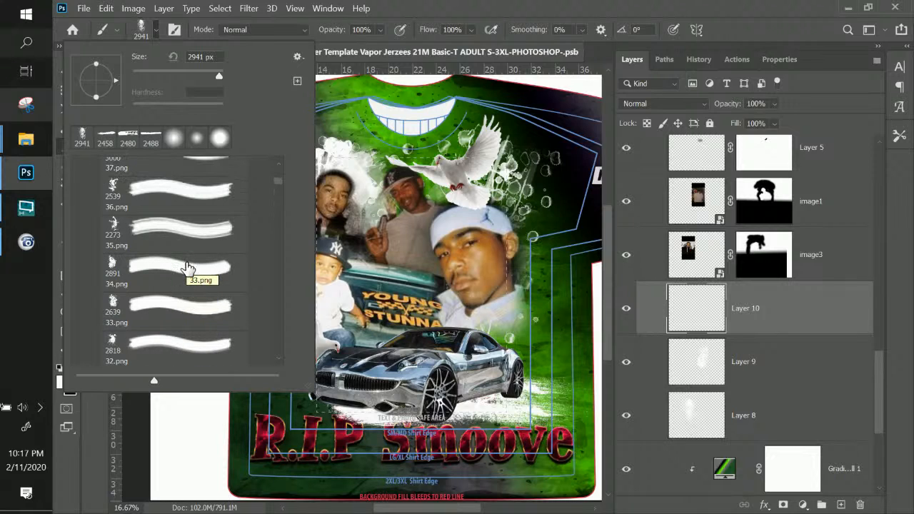
scroll(187, 268, up, 3)
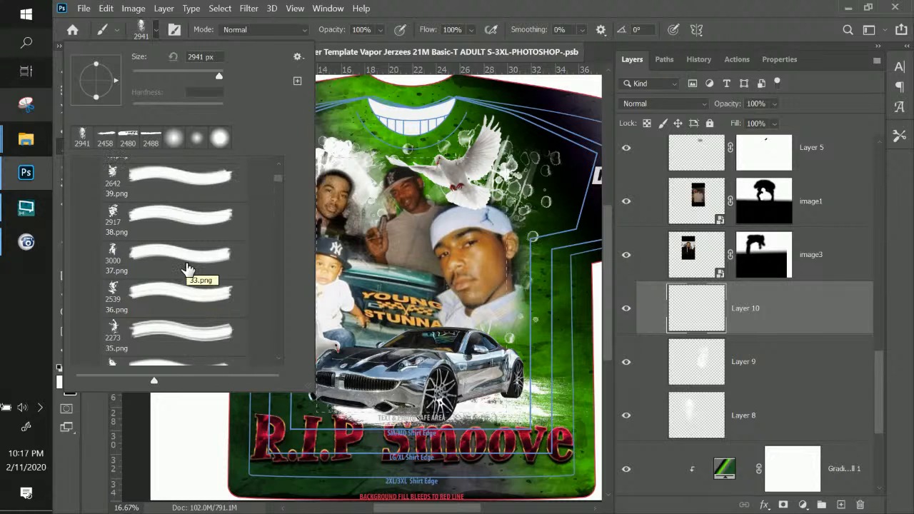
scroll(187, 268, up, 3)
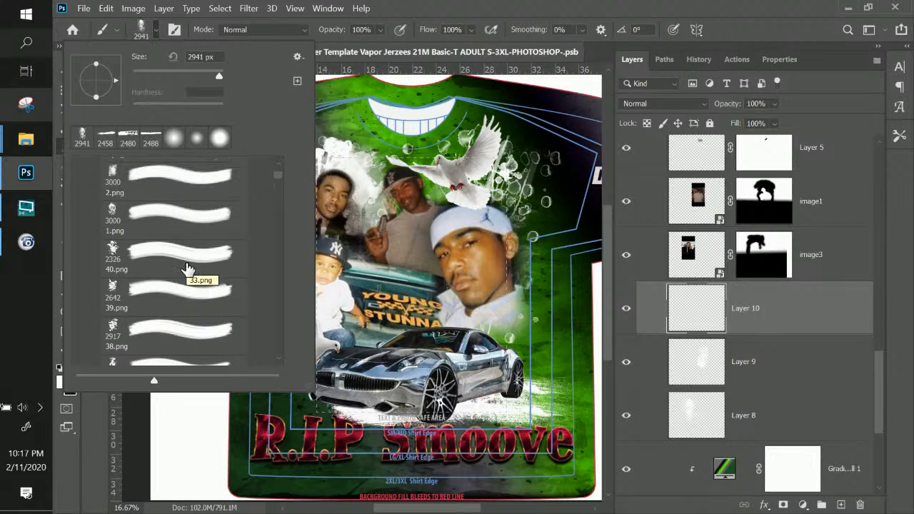
scroll(187, 269, up, 3)
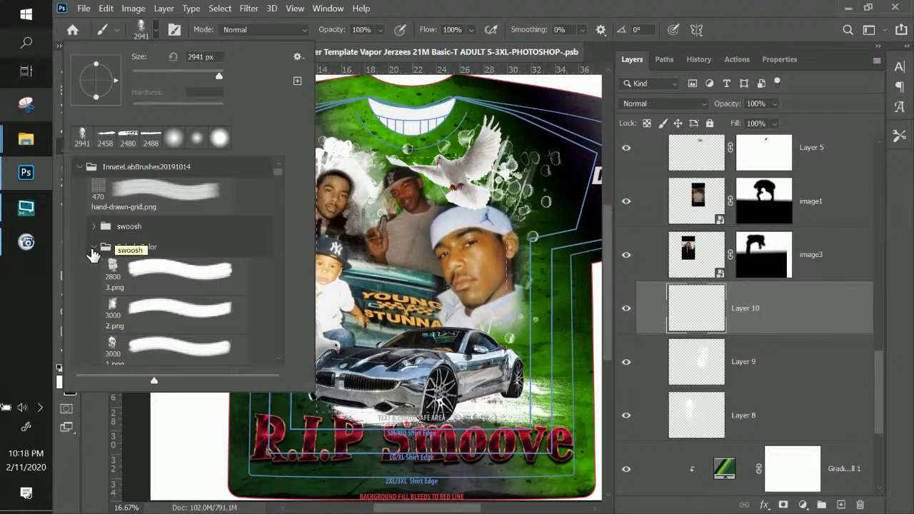
Collapse the splash brush set and choose the Artorius_blackcloud brush from the Thunderstorm Brushes set.
click(94, 247)
scroll(142, 286, down, 5)
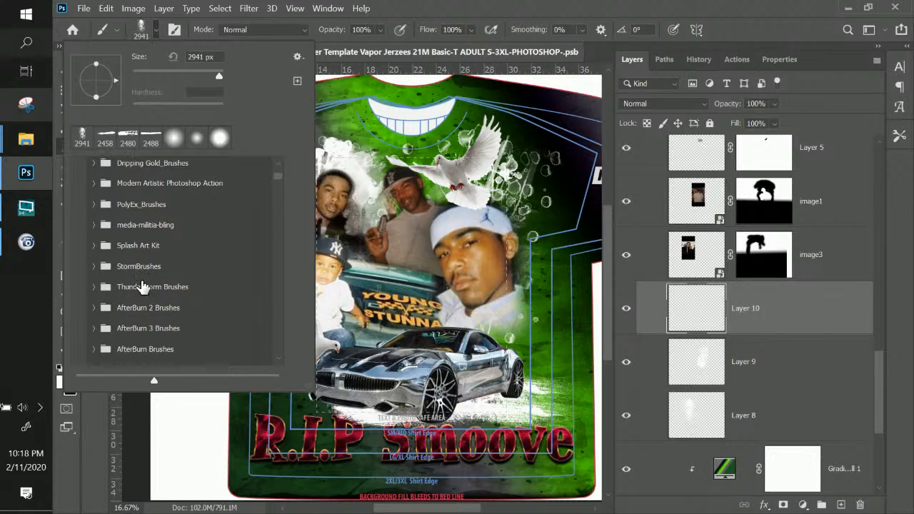
click(94, 287)
scroll(149, 301, down, 2)
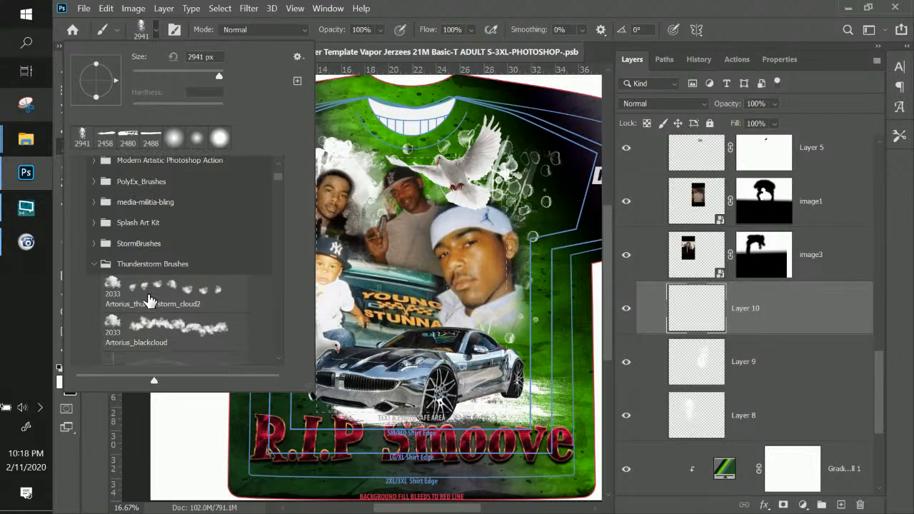
click(151, 285)
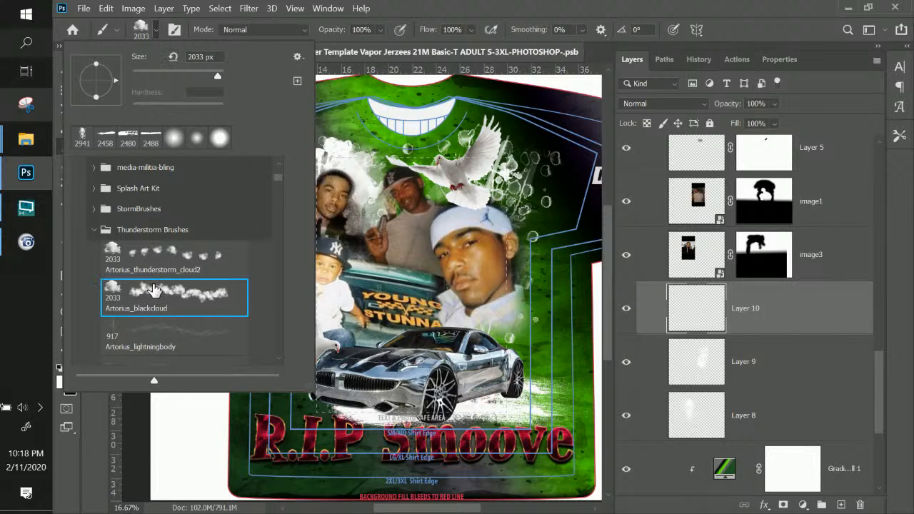
click(485, 8)
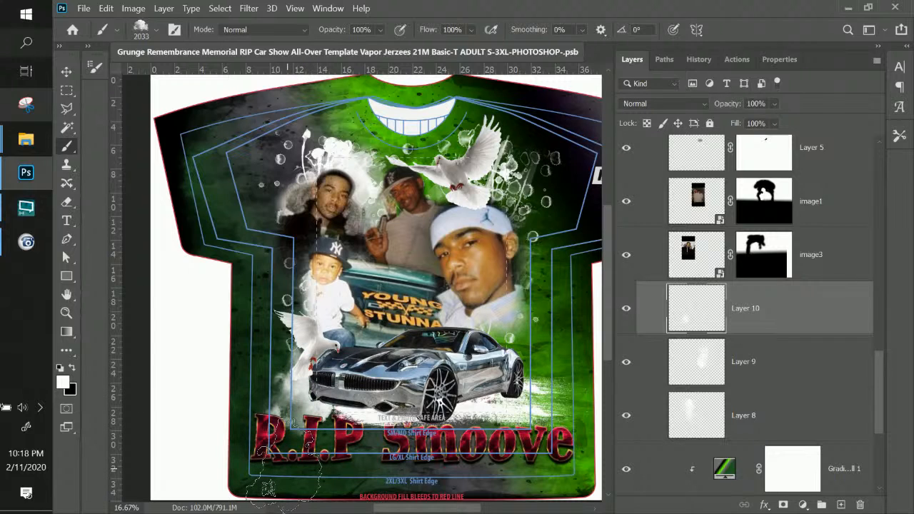
Undo the trial cloud and restamp it in white around the lower dove and car front with the brush enlarged to 3583 px.
key(ctrl+z)
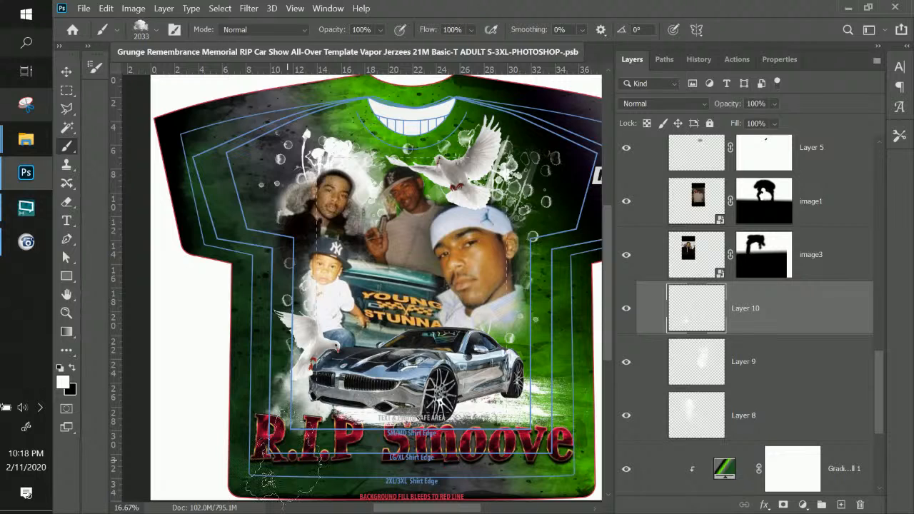
right_click(598, 202)
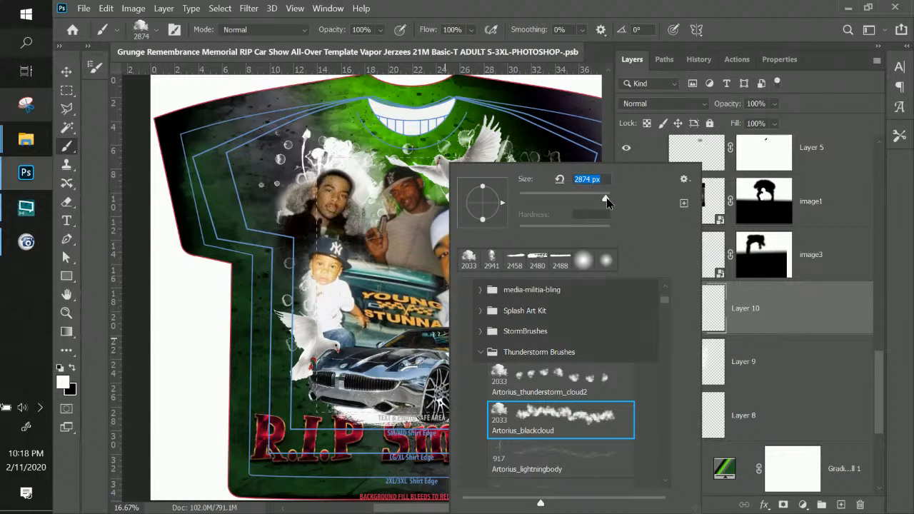
drag(607, 204, 608, 202)
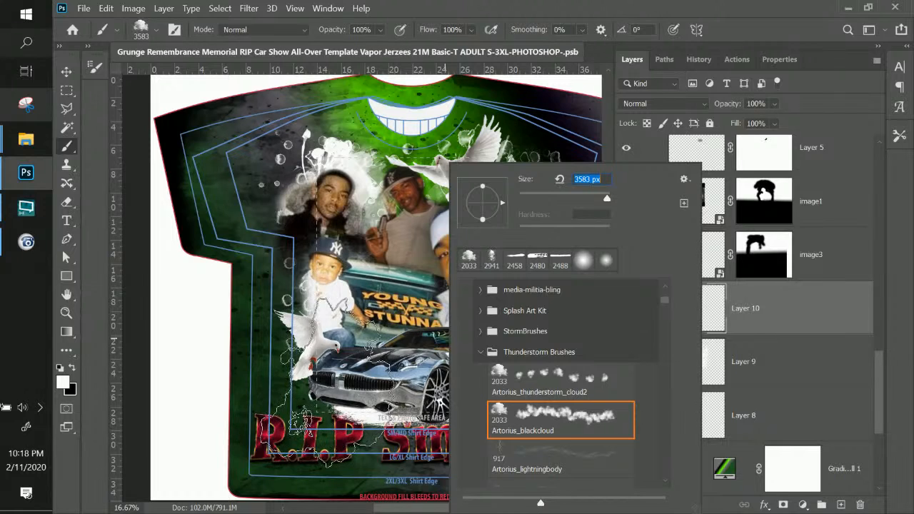
key(Return)
click(321, 384)
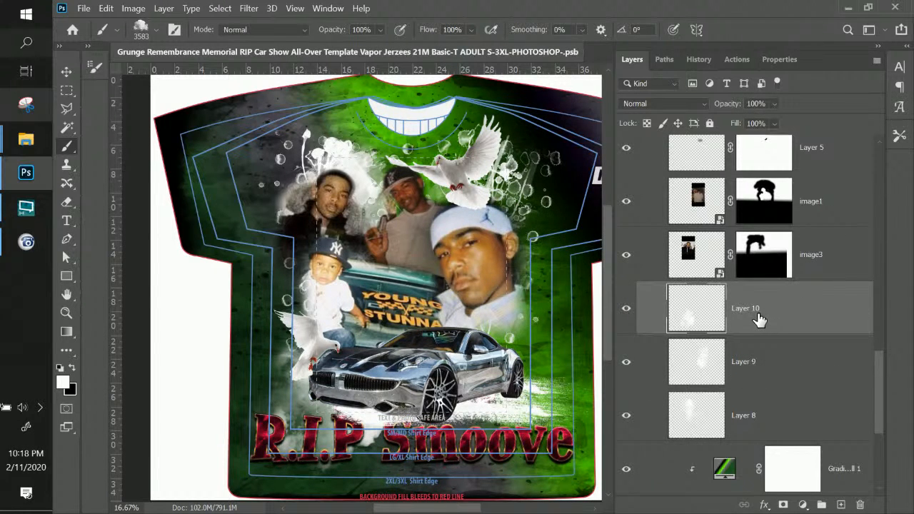
Move Layer 10 to the beginning of Group 2, directly above its text layers.
drag(759, 320, 738, 444)
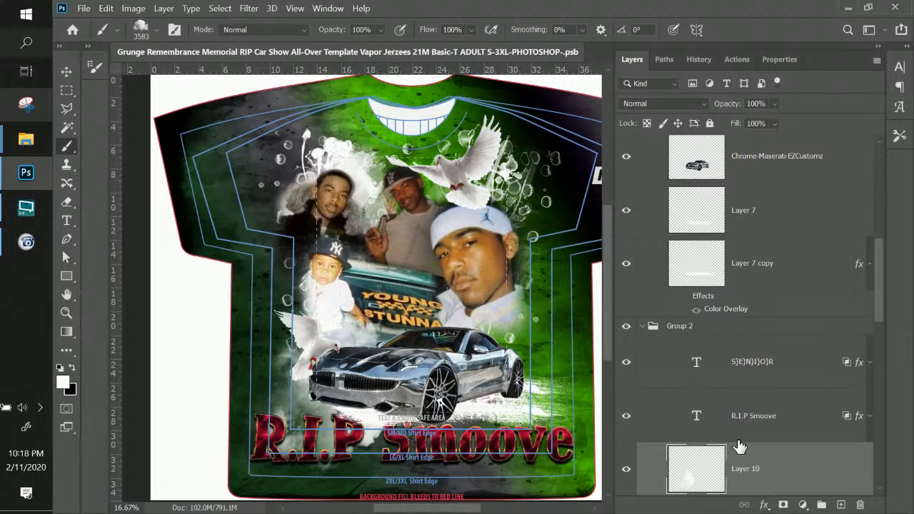
scroll(740, 446, down, 1)
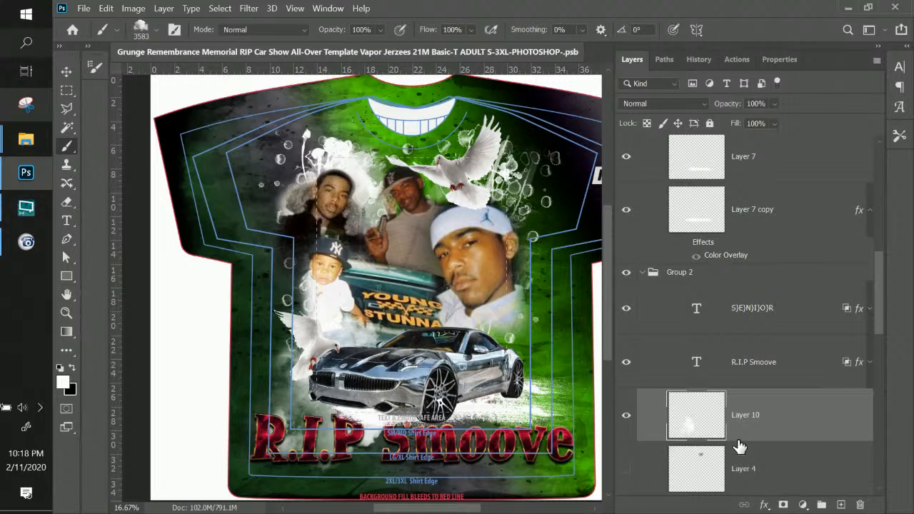
scroll(739, 446, down, 2)
drag(757, 323, 746, 186)
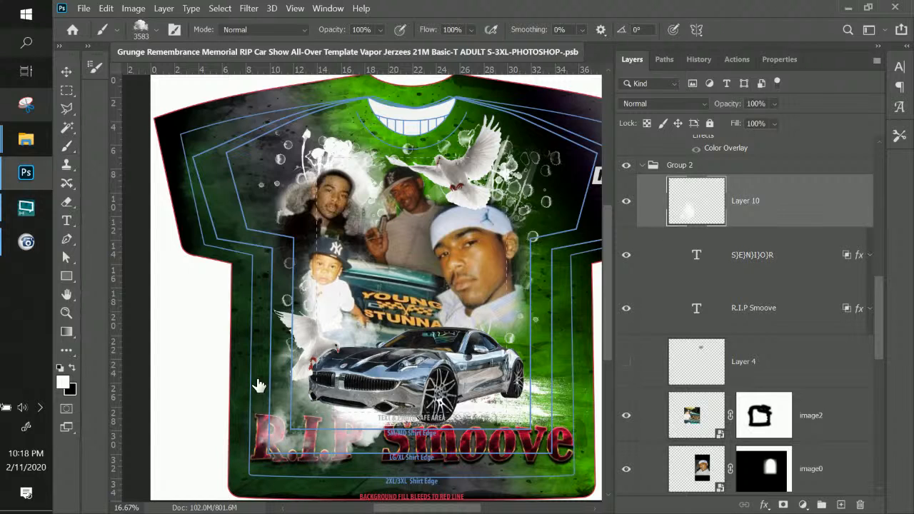
Rotate the Layer 10 cloud to -107.94° and shift it slightly left and down behind the lower dove and car front.
key(ctrl+t)
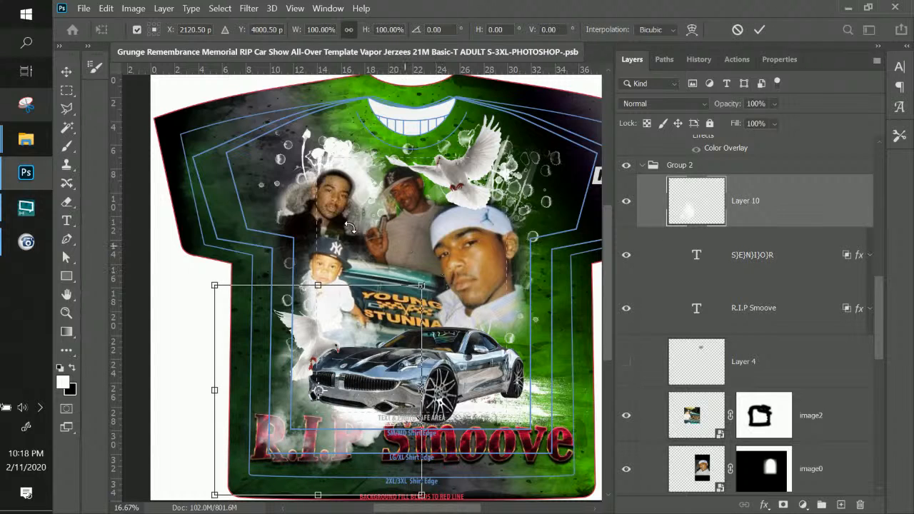
drag(350, 227, 148, 301)
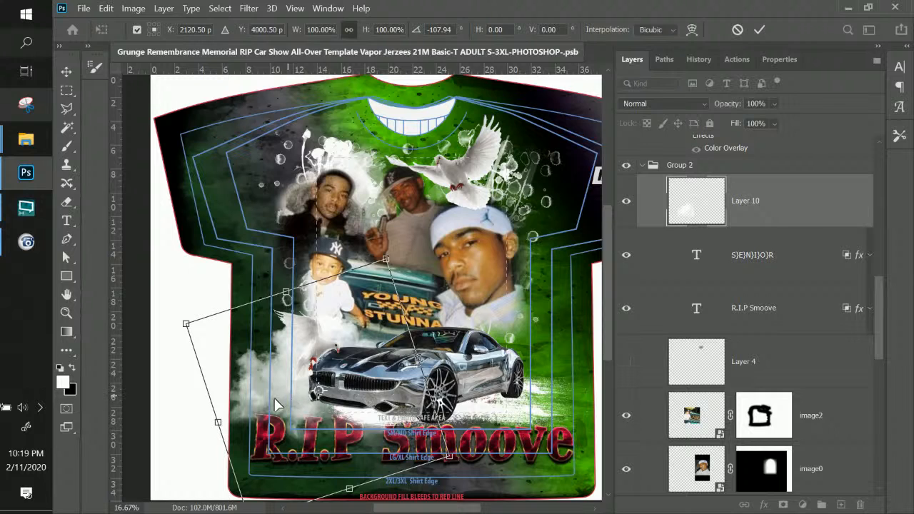
drag(276, 404, 268, 407)
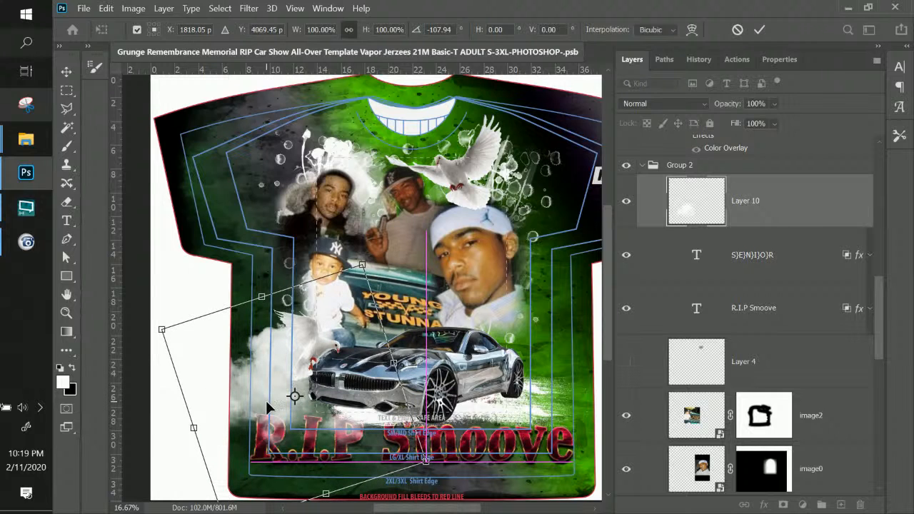
key(b)
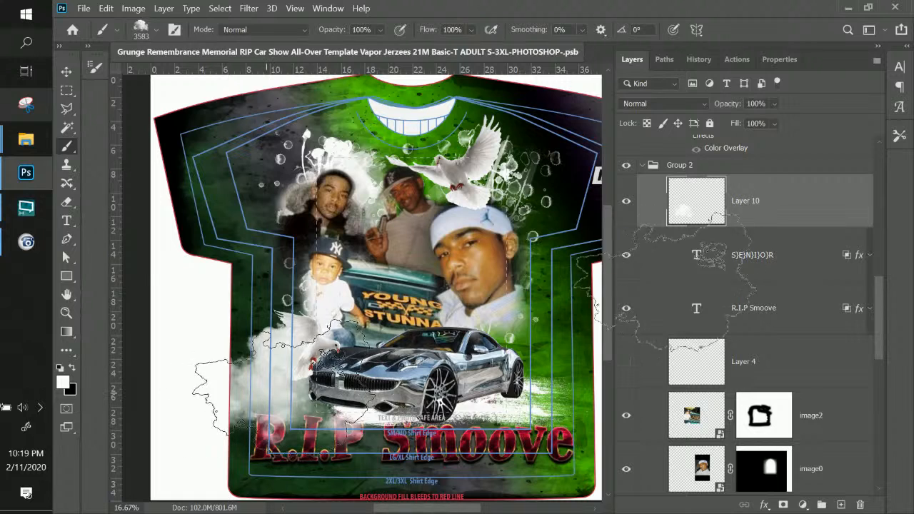
Apply a Color Overlay to the Layer 10 cloud and set its colour to bright green #64fd00.
click(764, 504)
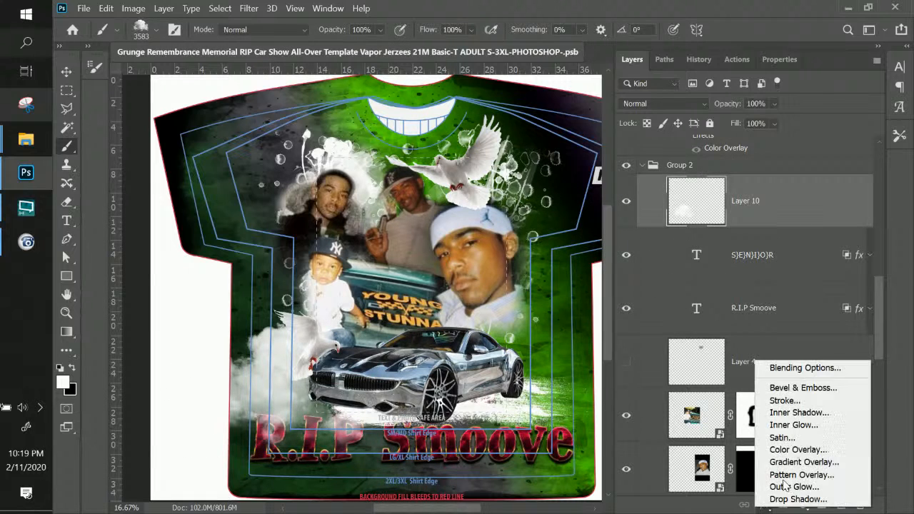
click(800, 451)
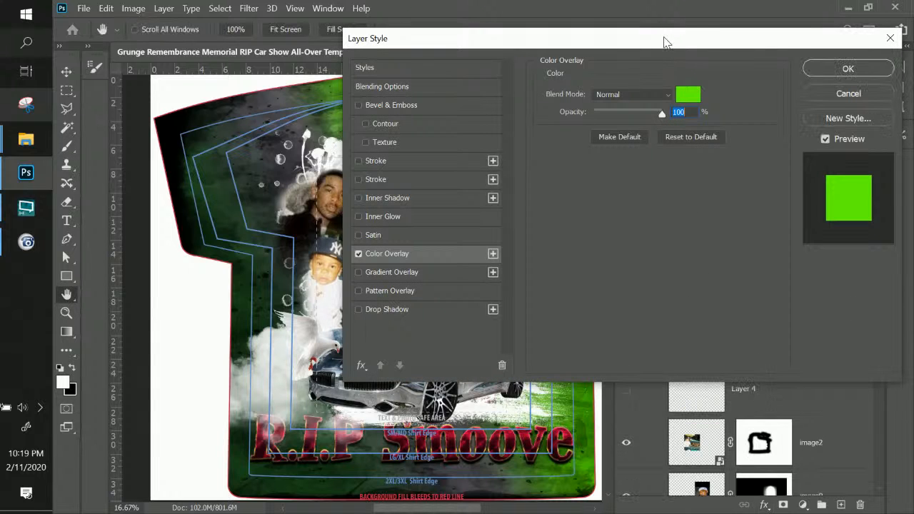
drag(666, 39, 826, 59)
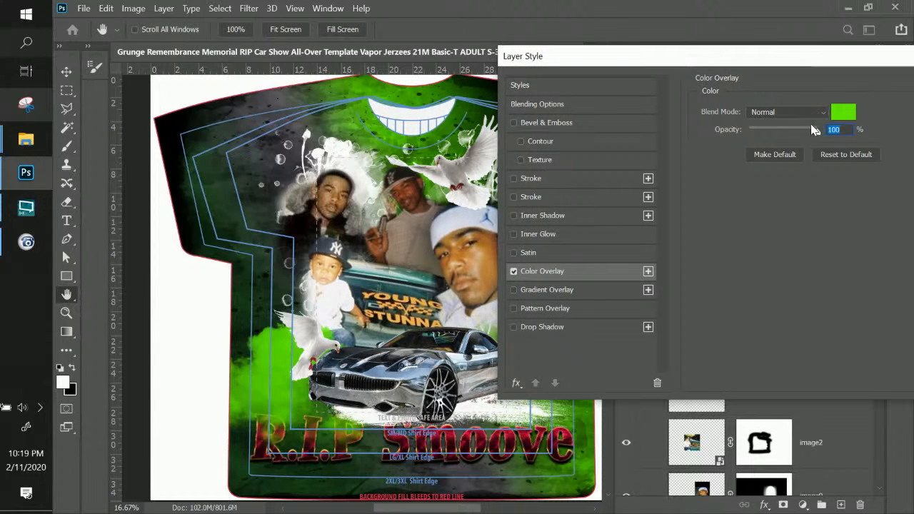
click(842, 112)
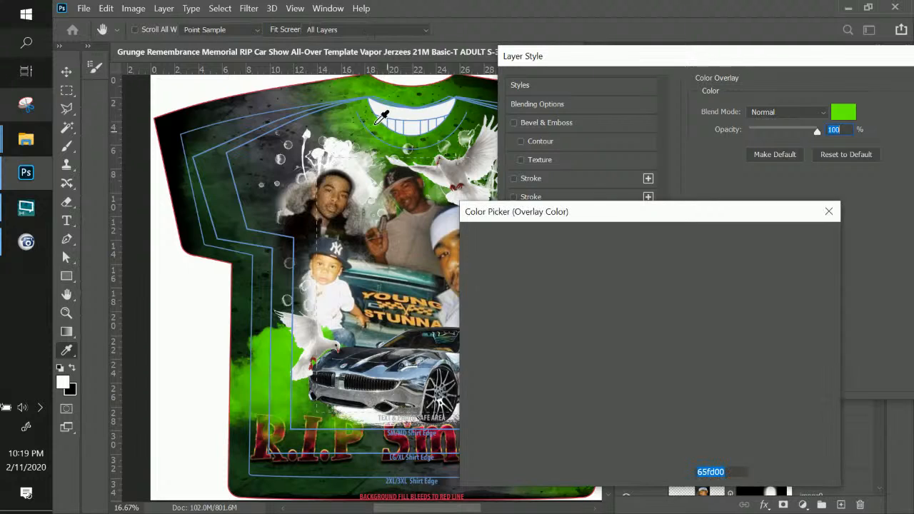
click(367, 105)
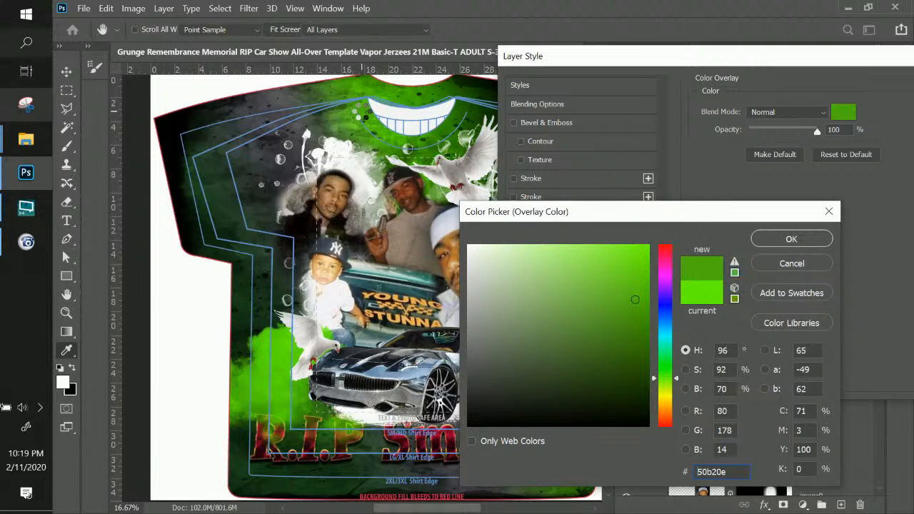
click(378, 82)
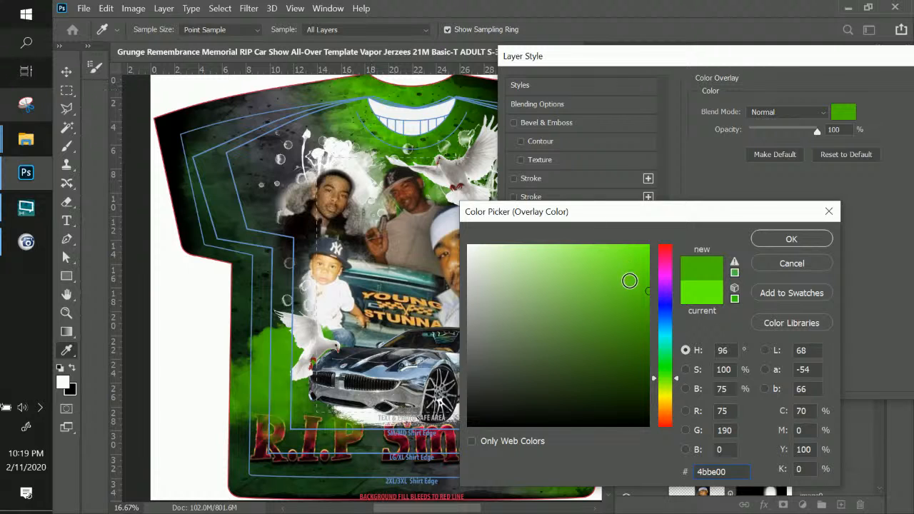
drag(630, 281, 657, 250)
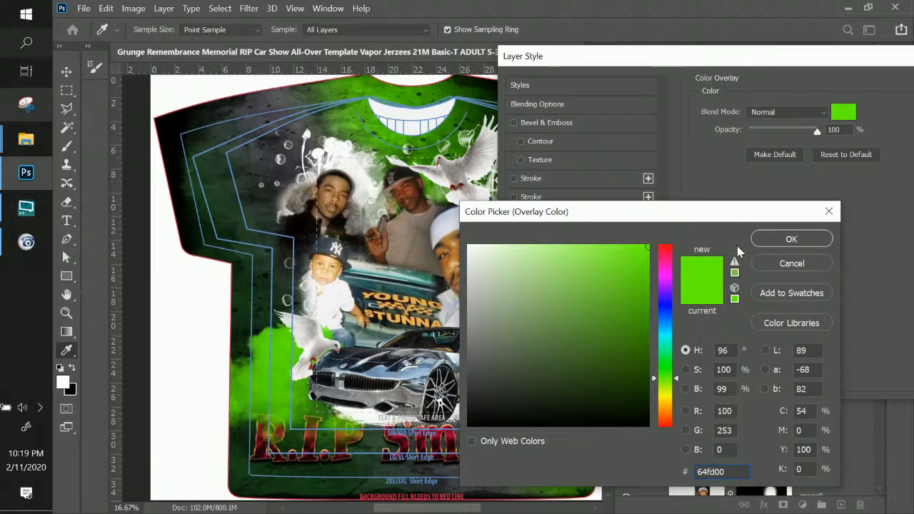
click(778, 235)
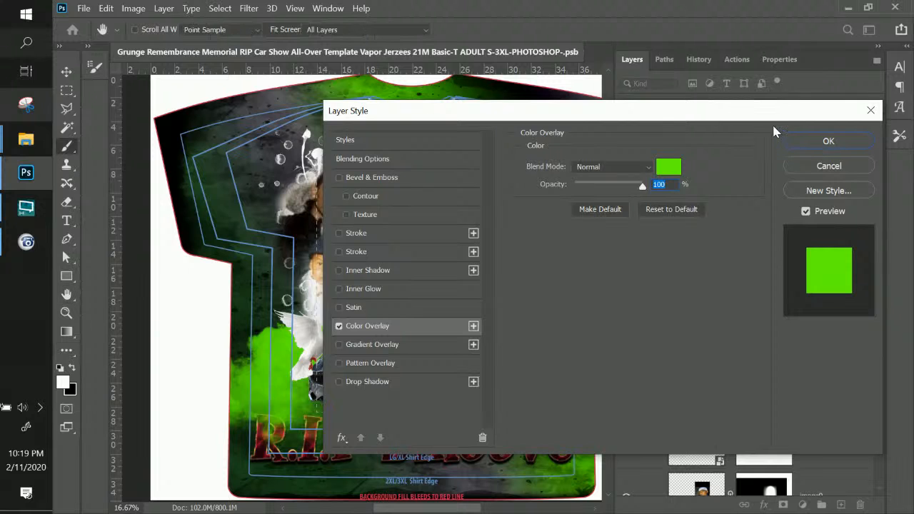
Set Layer 10's fill to 89% and enable Blend Interior Effects as Group and both mask-hides-effects options, with Blend Clipped Layers as Group off.
click(813, 139)
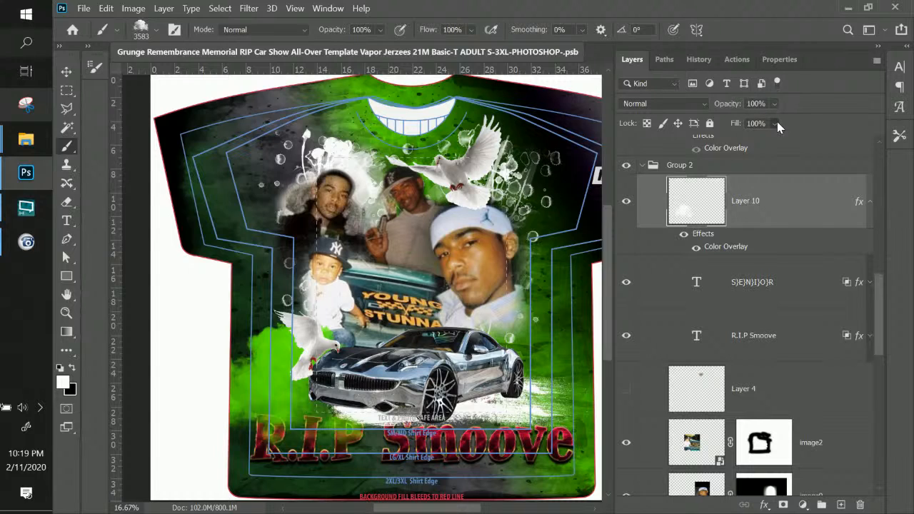
click(775, 123)
click(771, 139)
click(728, 249)
double_click(728, 254)
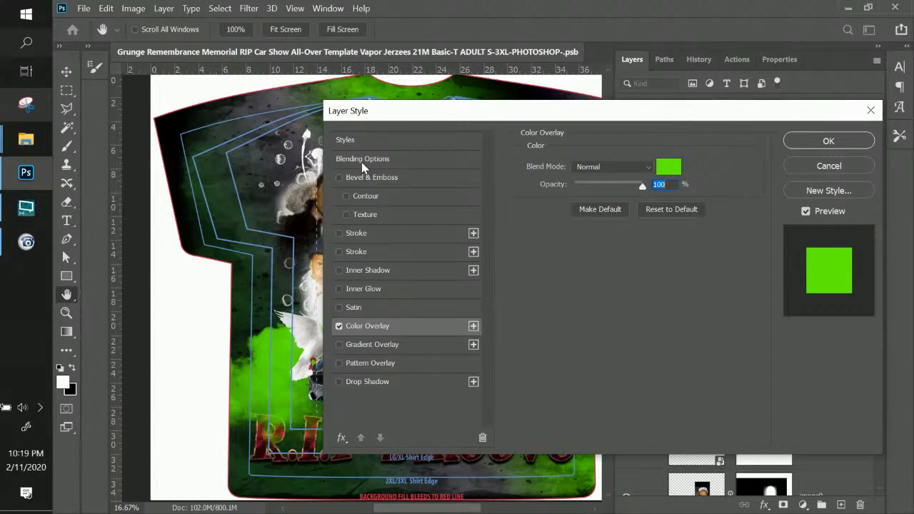
click(361, 162)
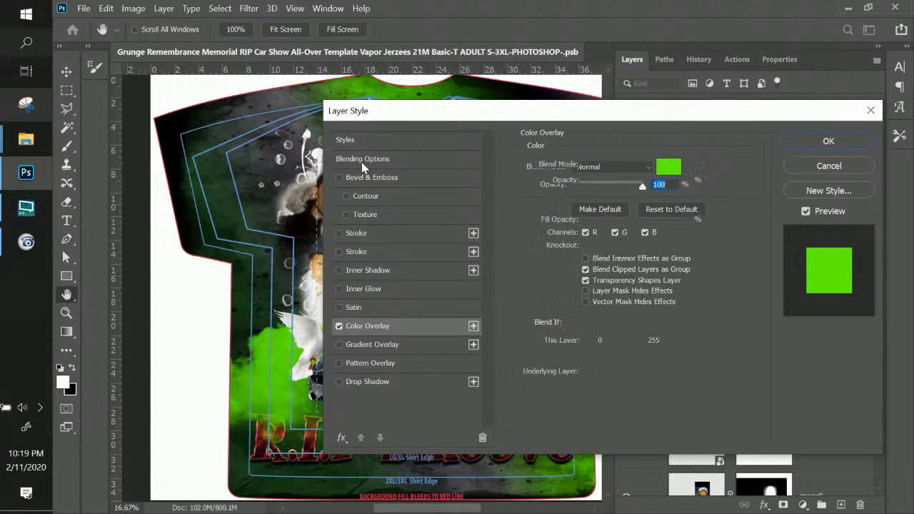
click(586, 269)
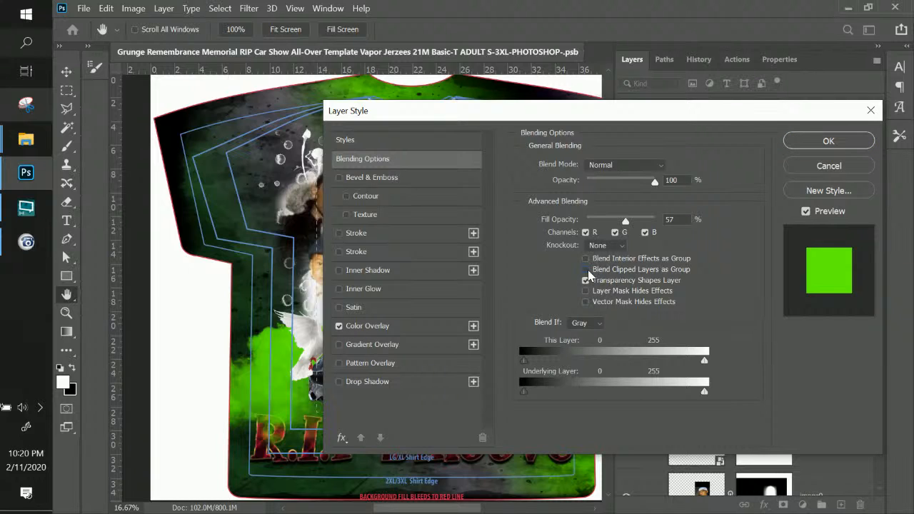
click(586, 259)
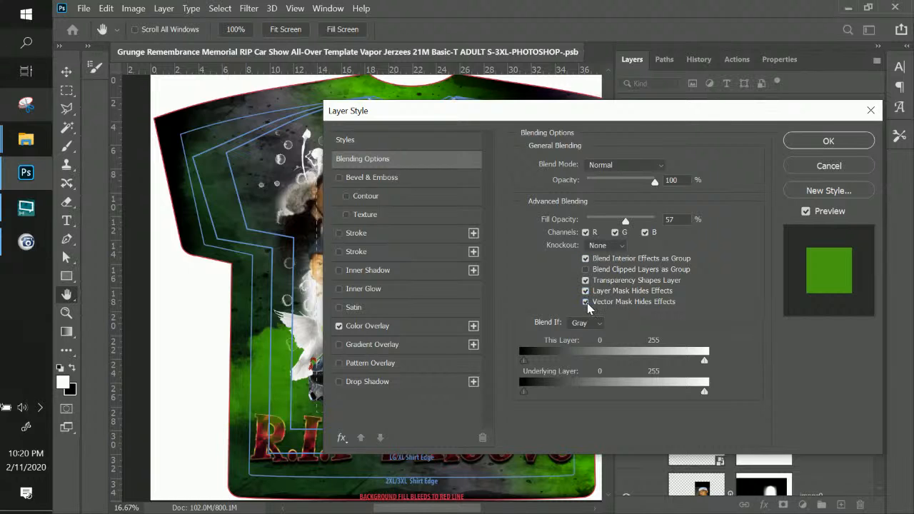
click(807, 142)
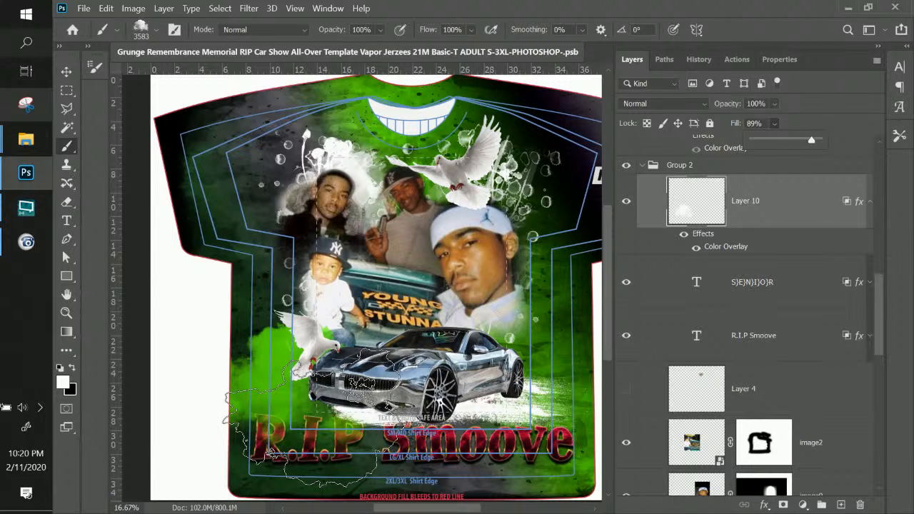
Stamp three white clouds on separate new layers: over R.I.P, over the start of Smoove, and around the car's rear.
click(838, 505)
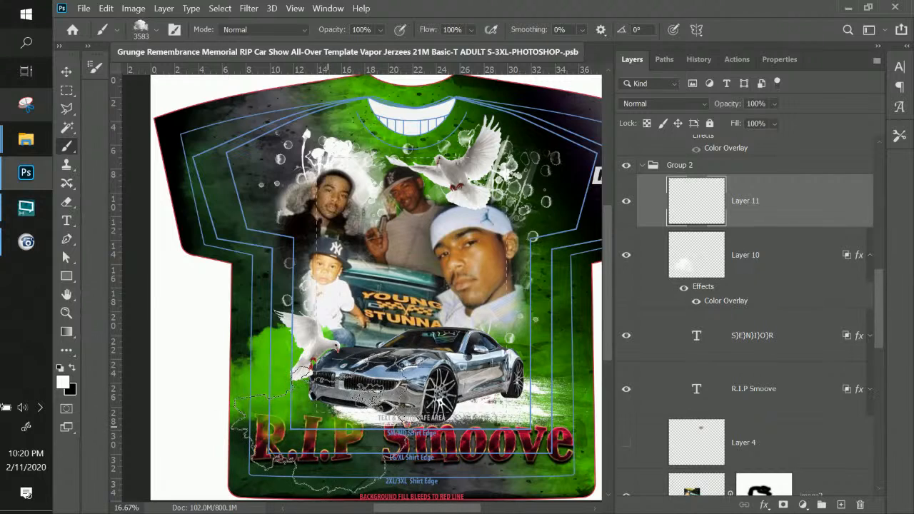
mouse_move(274, 439)
mouse_down()
mouse_move(357, 428)
mouse_move(207, 421)
mouse_move(214, 435)
mouse_move(407, 429)
mouse_up()
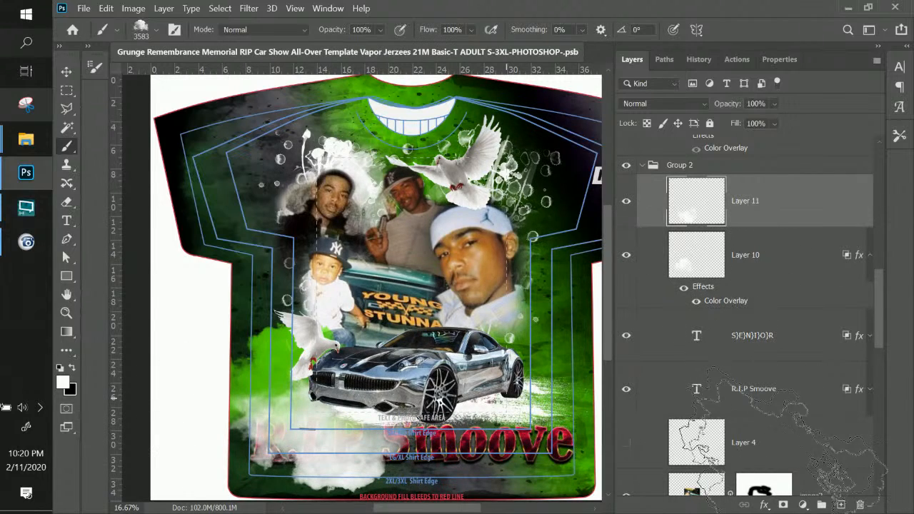
click(840, 505)
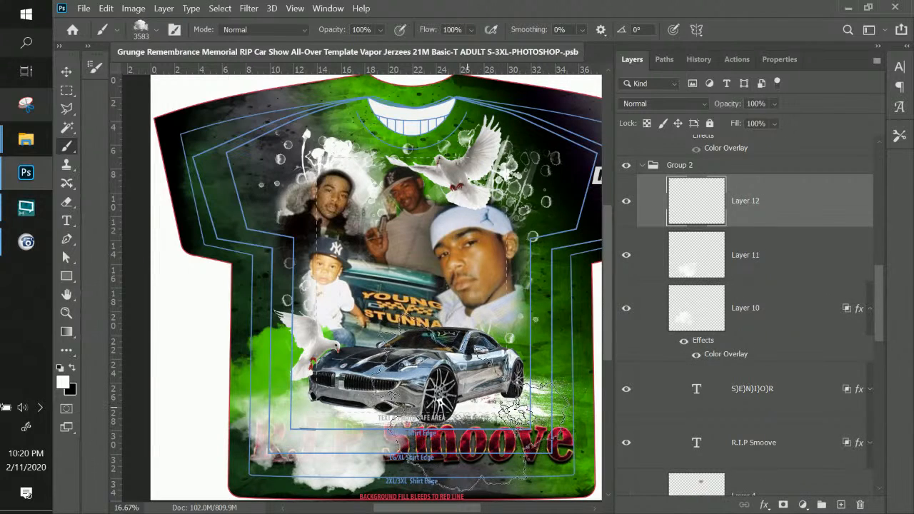
click(461, 409)
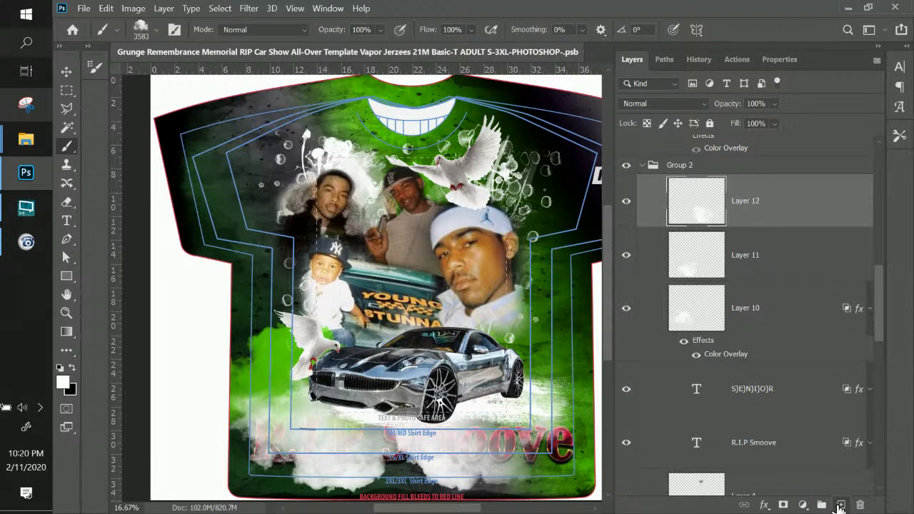
click(840, 506)
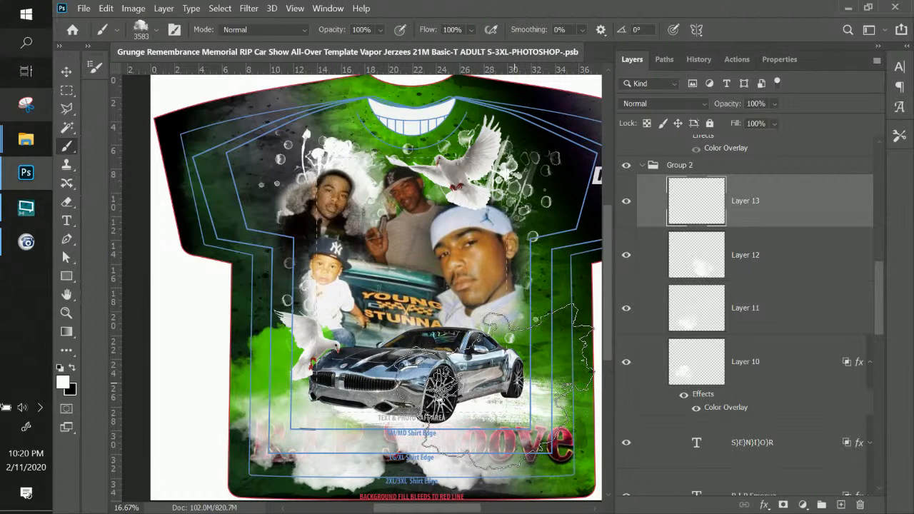
click(503, 386)
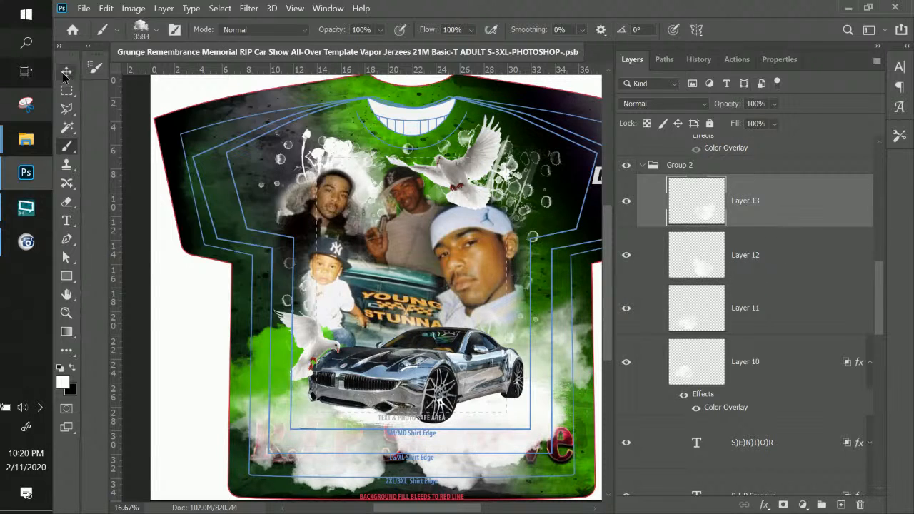
Rotate the Layer 13 cloud to -175.35°, scale it to 49.16% and place it behind the car's rear.
key(v)
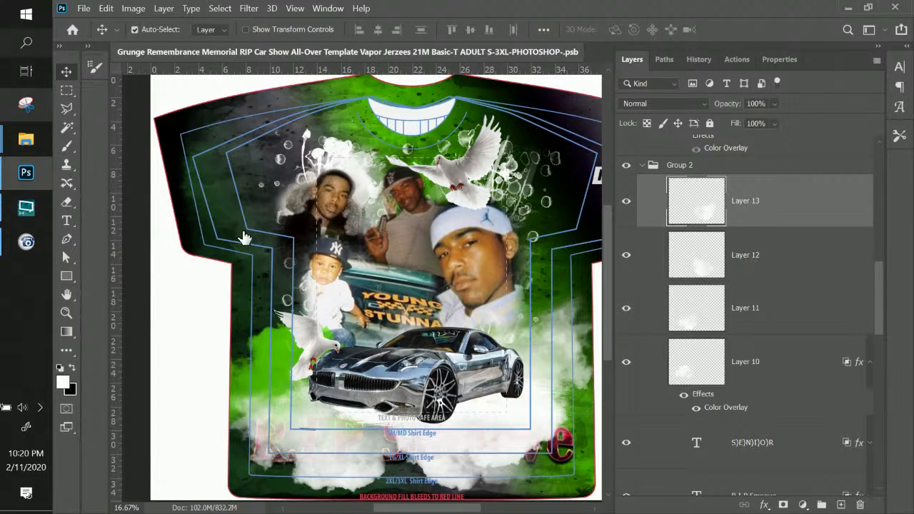
key(ctrl+t)
drag(319, 308, 580, 456)
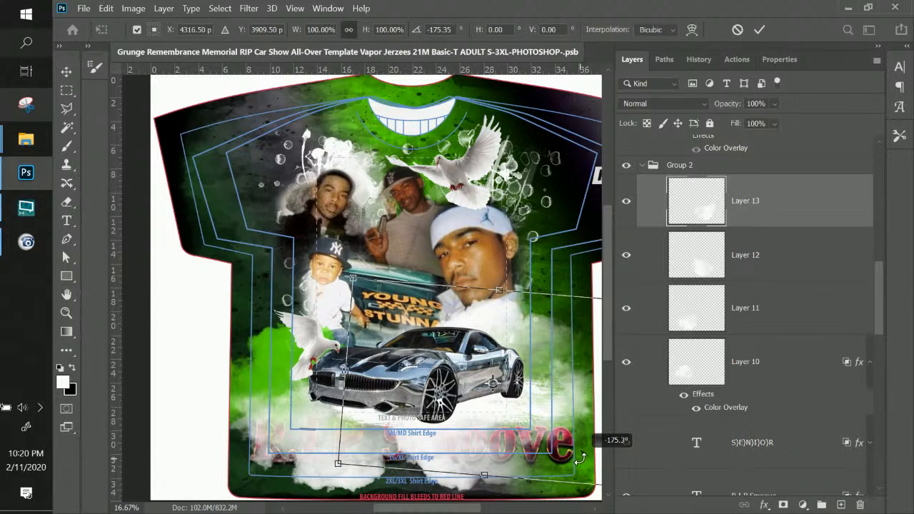
mouse_move(555, 391)
mouse_down()
mouse_move(537, 394)
mouse_move(566, 398)
mouse_up()
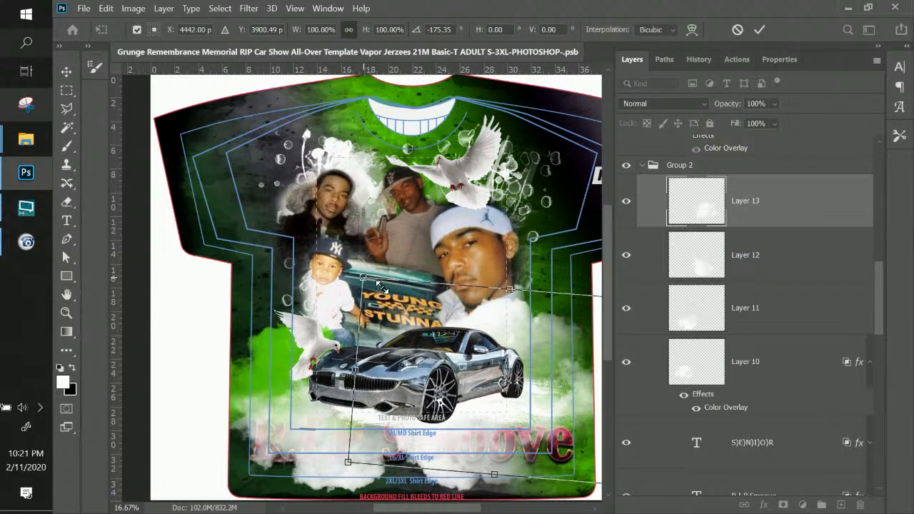
drag(385, 282, 499, 351)
drag(539, 383, 500, 346)
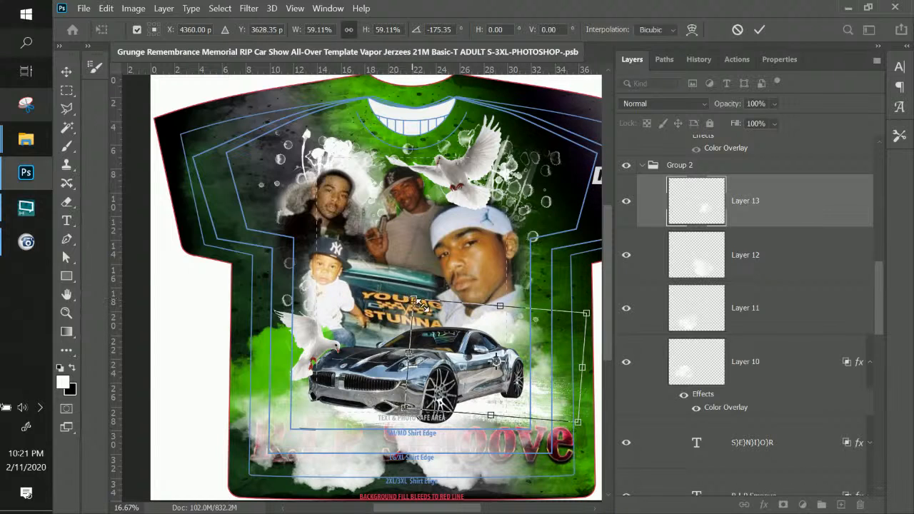
drag(418, 305, 443, 320)
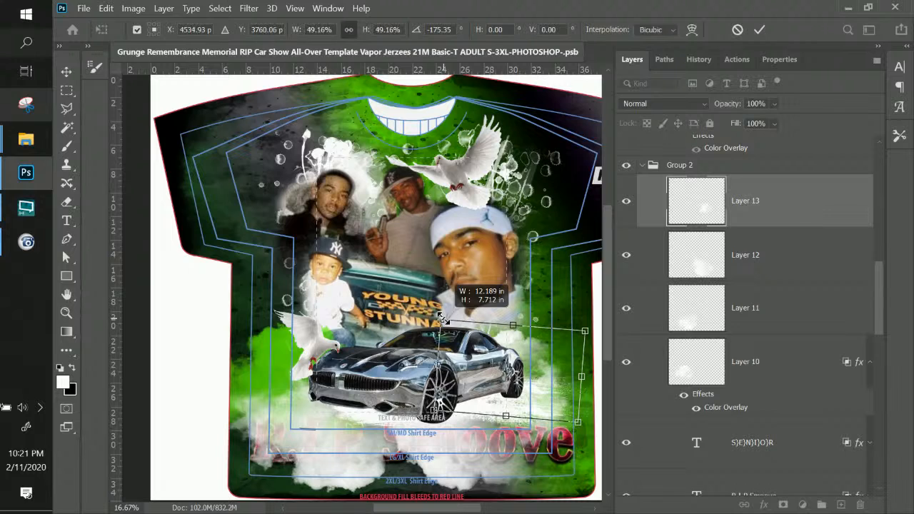
drag(539, 366, 540, 356)
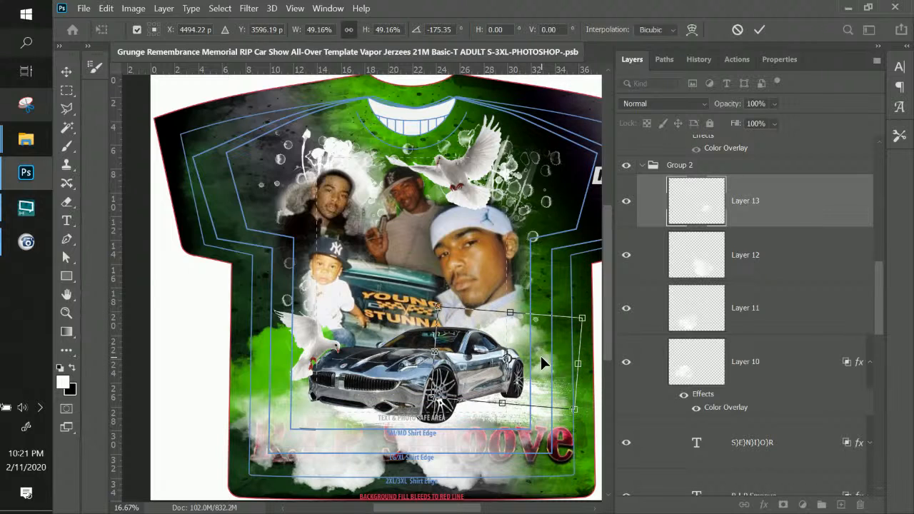
key(Return)
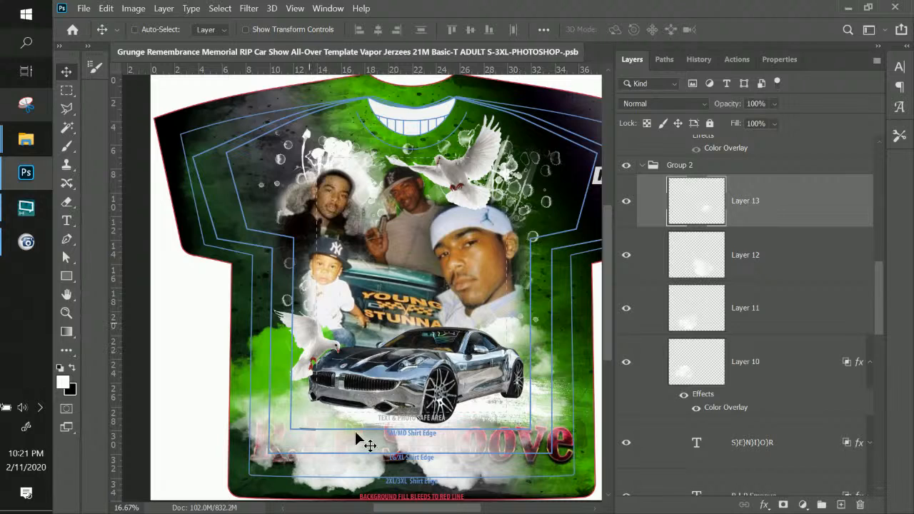
Rename Layer 13 as cloud 4, Layer 12 as cloud 3 and Layer 11 as cloud 2.
right_click(344, 455)
click(333, 446)
double_click(748, 203)
text(cloud 4)
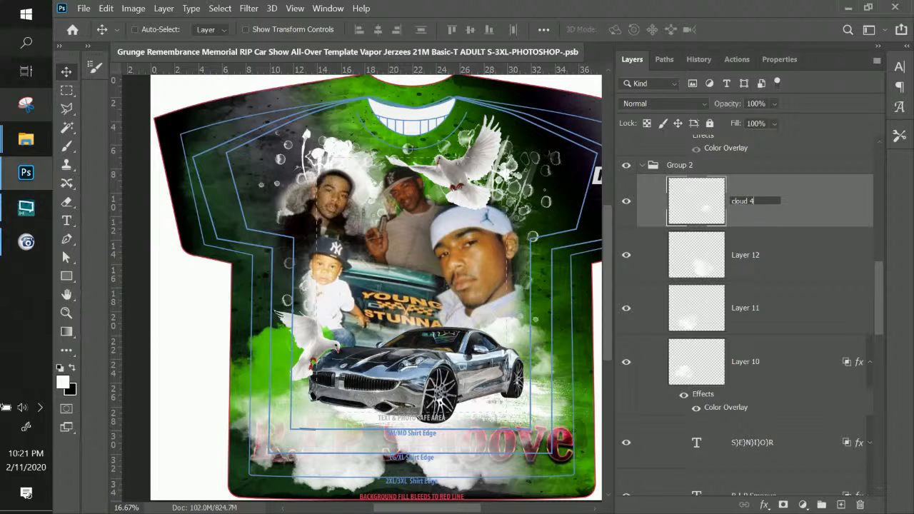
key(Return)
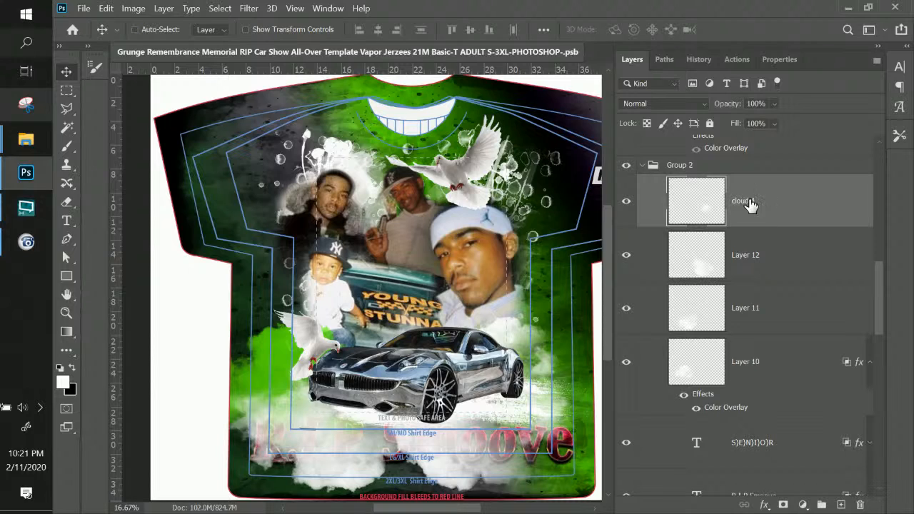
double_click(746, 258)
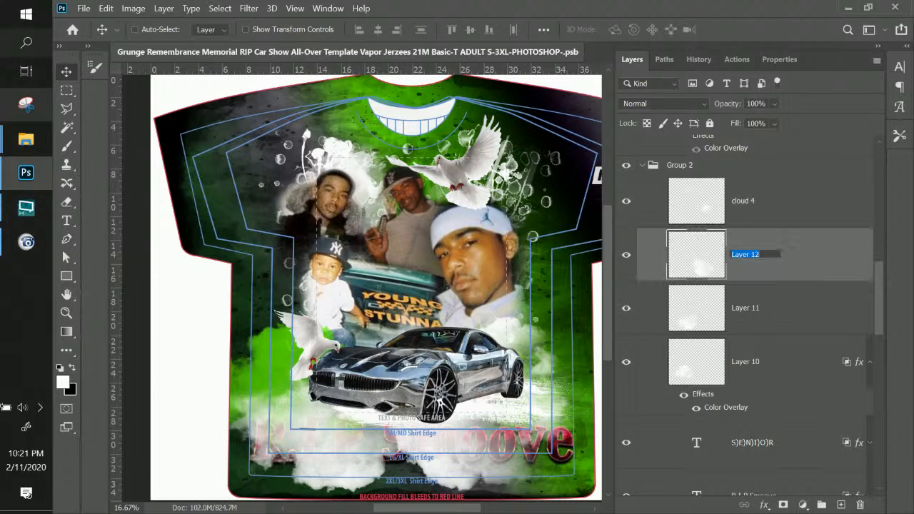
text(cloud 3)
key(Return)
double_click(746, 307)
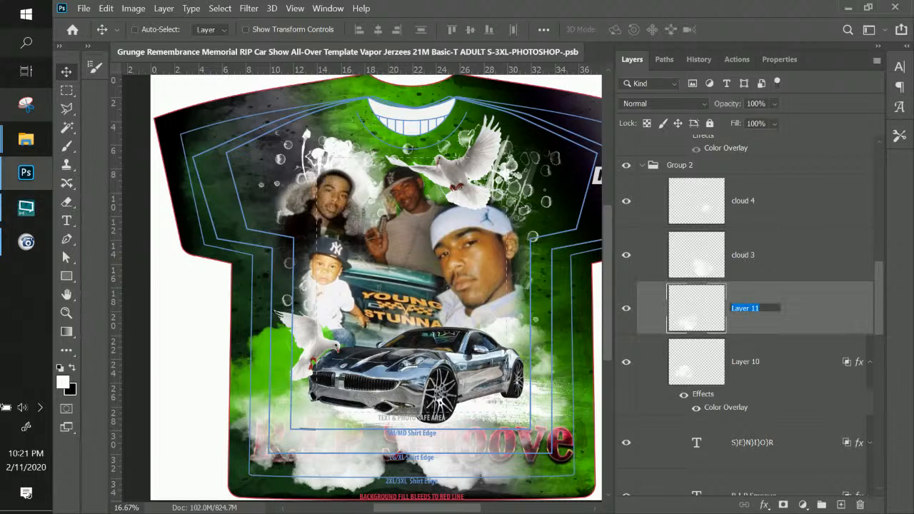
text(cloud 2)
key(Return)
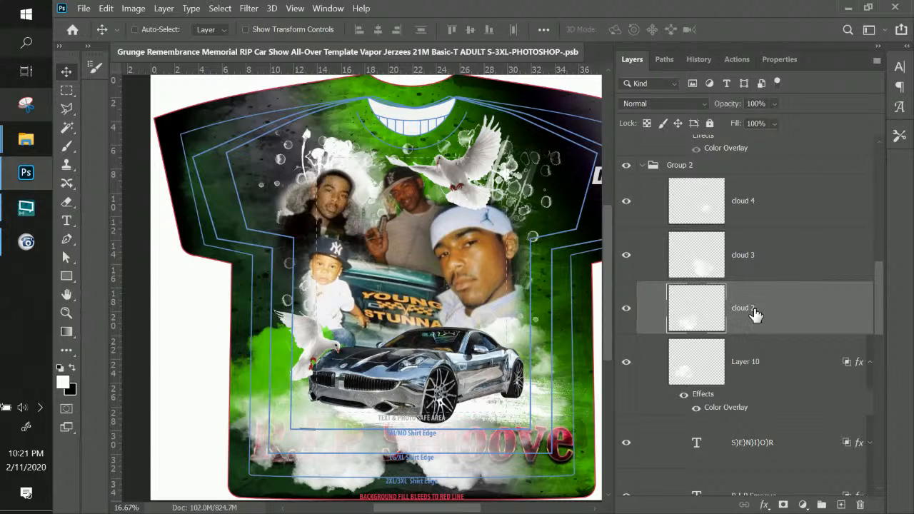
Pick the cloud 4 and cloud 3 layers by name from the artwork at the car's rear and the lower text.
right_click(515, 342)
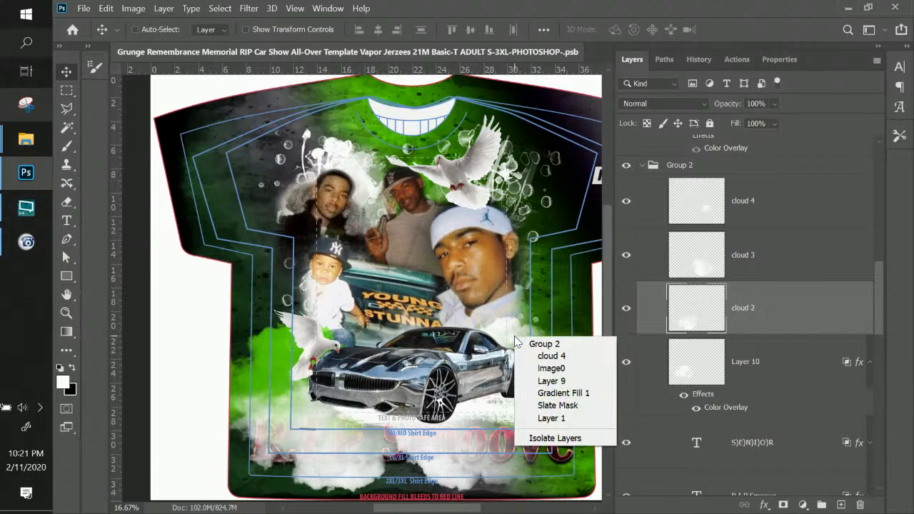
click(548, 358)
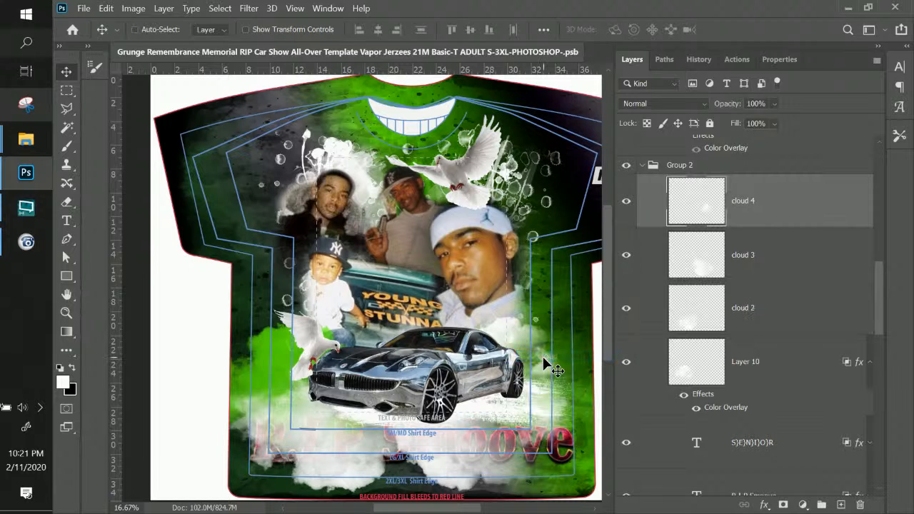
right_click(440, 464)
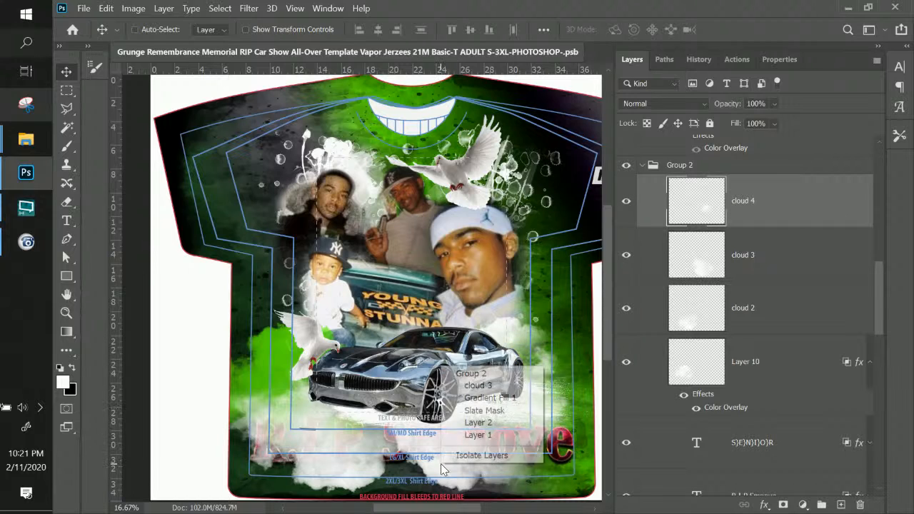
click(478, 385)
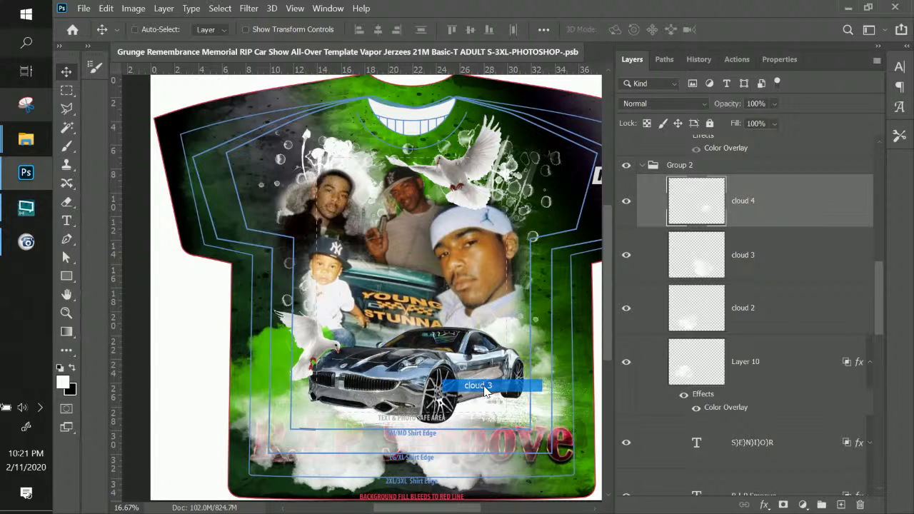
Rename the green Layer 10 cloud as cloud 1.
click(700, 328)
click(741, 364)
double_click(741, 362)
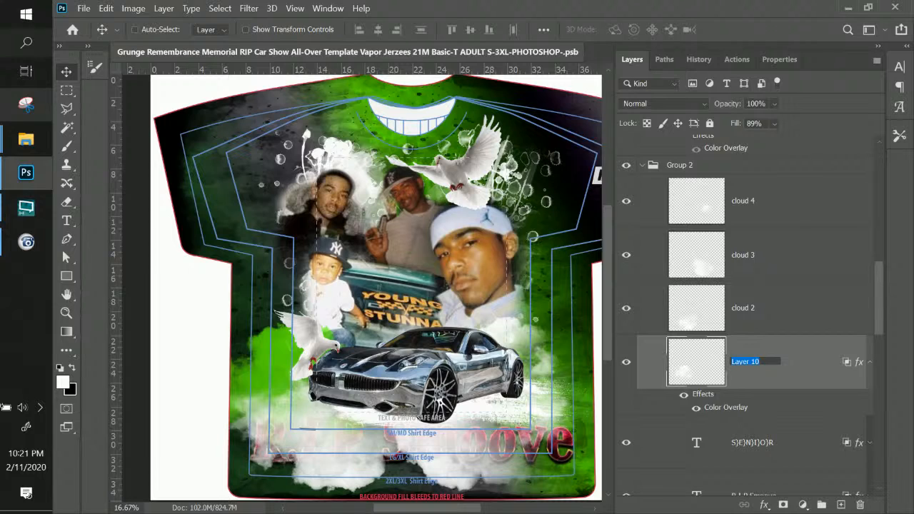
text(cloud 1)
key(Return)
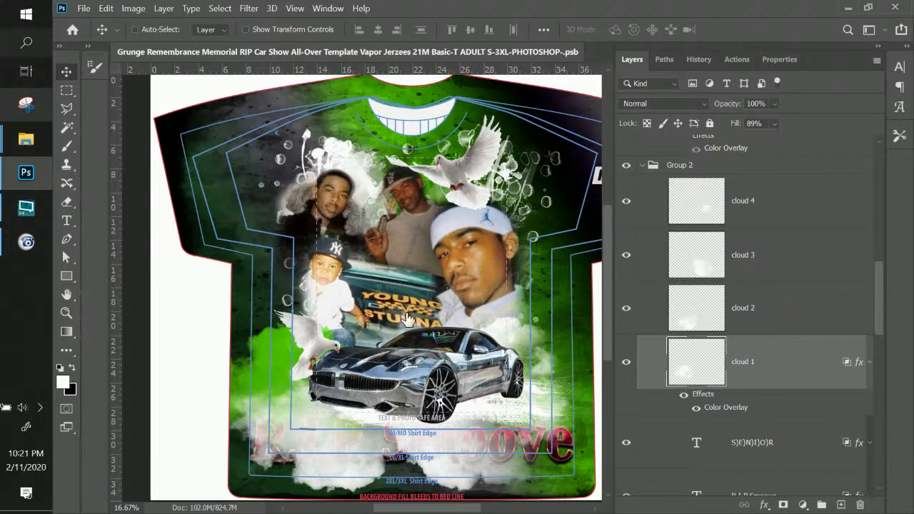
Rotate cloud 1 to 16.72° and shift it slightly right and up behind the lower dove and car front.
key(ctrl+t)
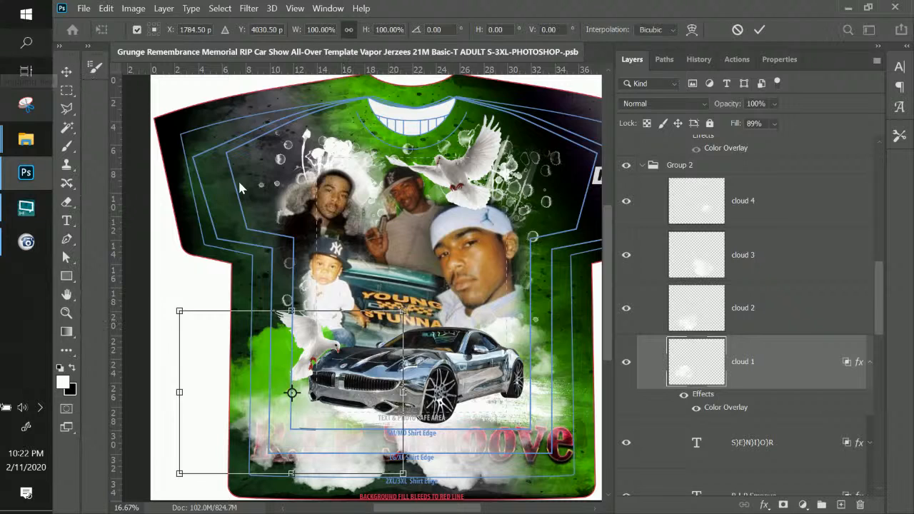
drag(421, 293, 448, 327)
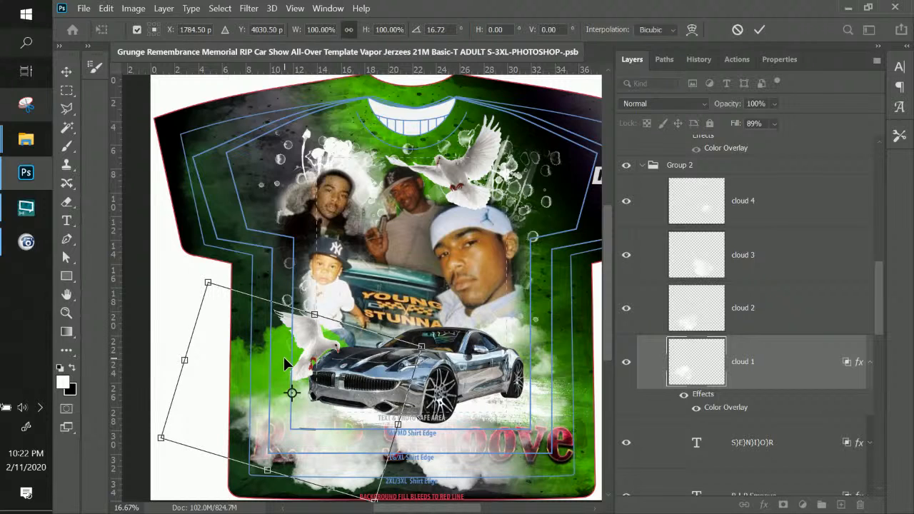
key(Return)
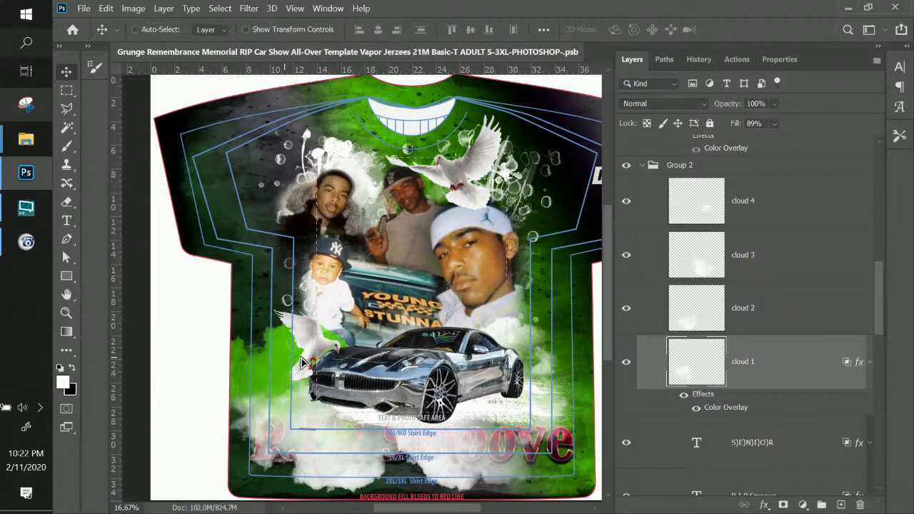
drag(295, 366, 308, 362)
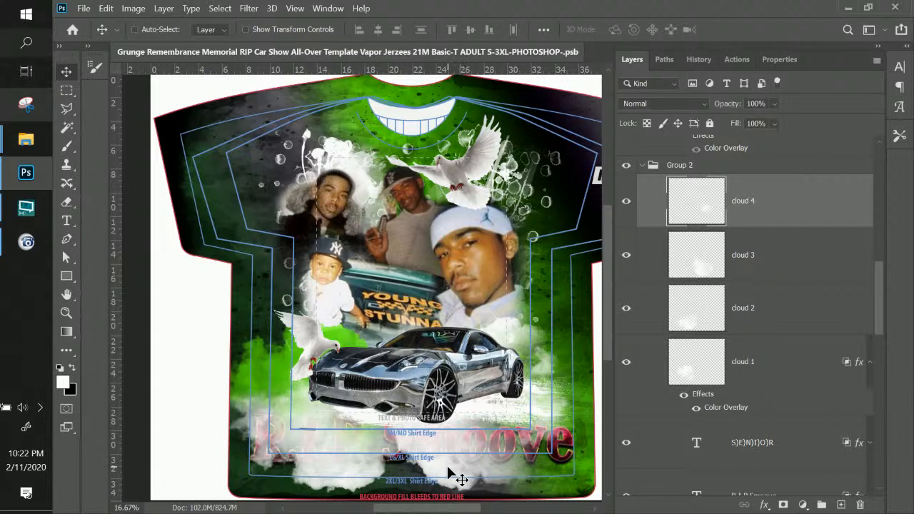
scroll(449, 466, down, 2)
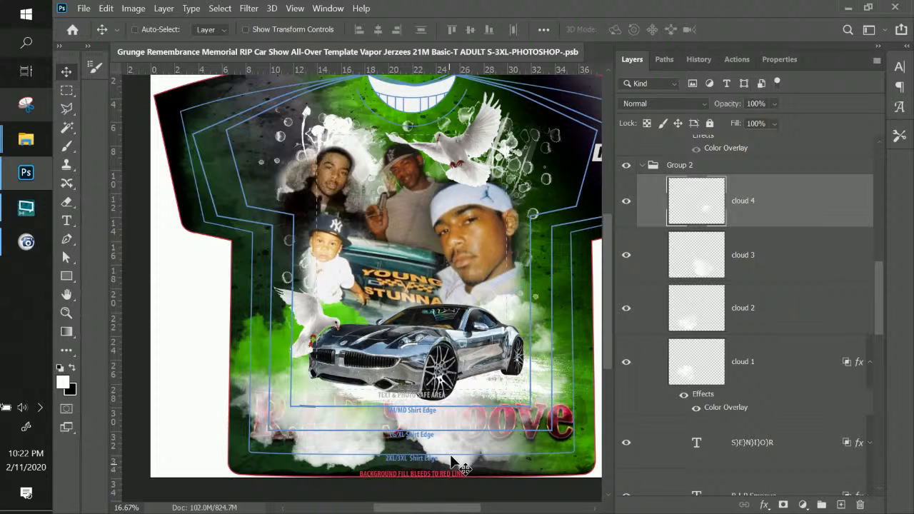
Duplicate the cloud 3 and cloud 2 layers together and move both copies directly above the Chrome-Maserati-EZCustomz car layer.
scroll(451, 462, down, 2)
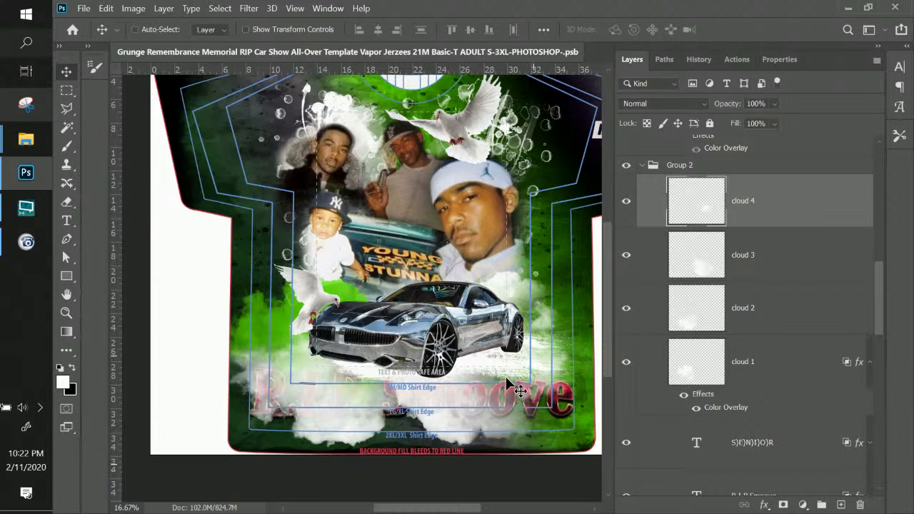
click(758, 276)
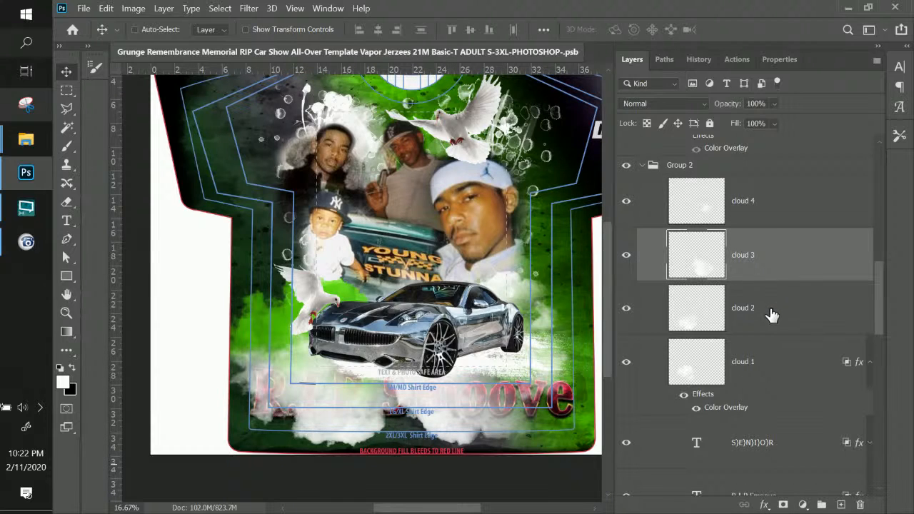
shift+click(772, 315)
right_click(770, 308)
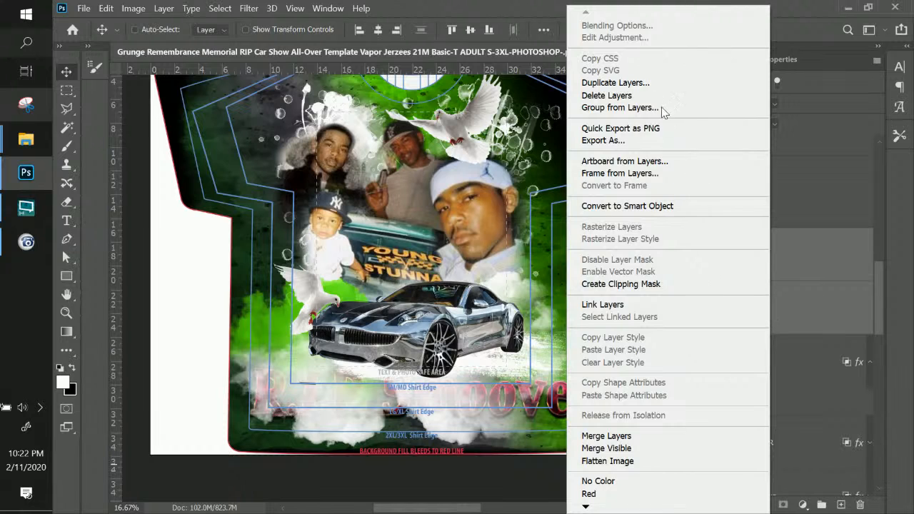
click(658, 85)
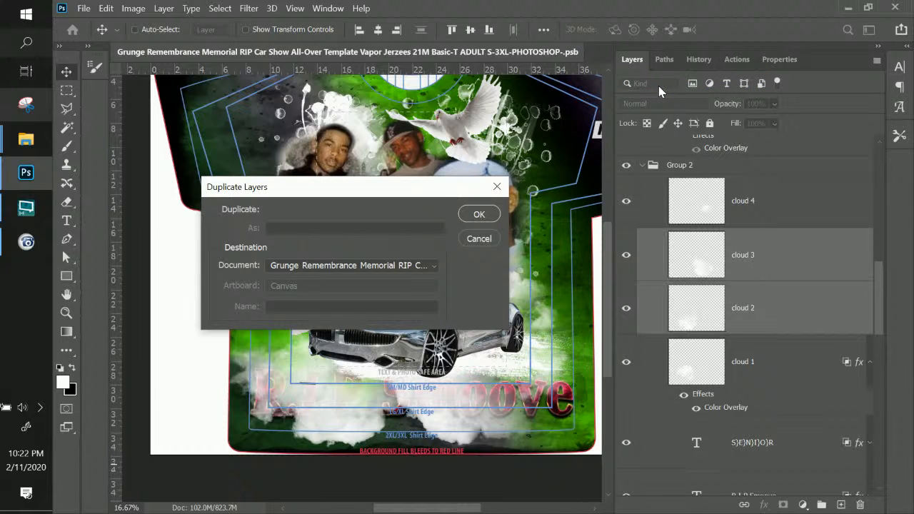
key(Return)
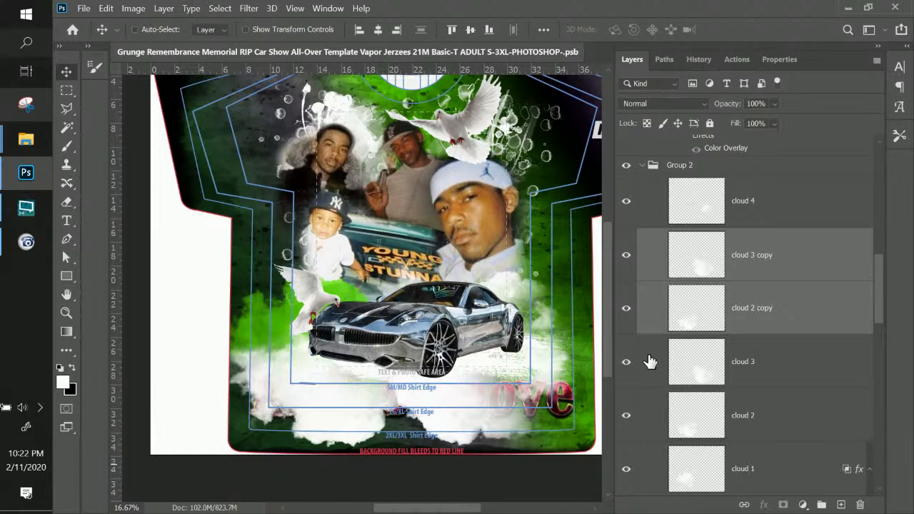
drag(755, 259, 755, 217)
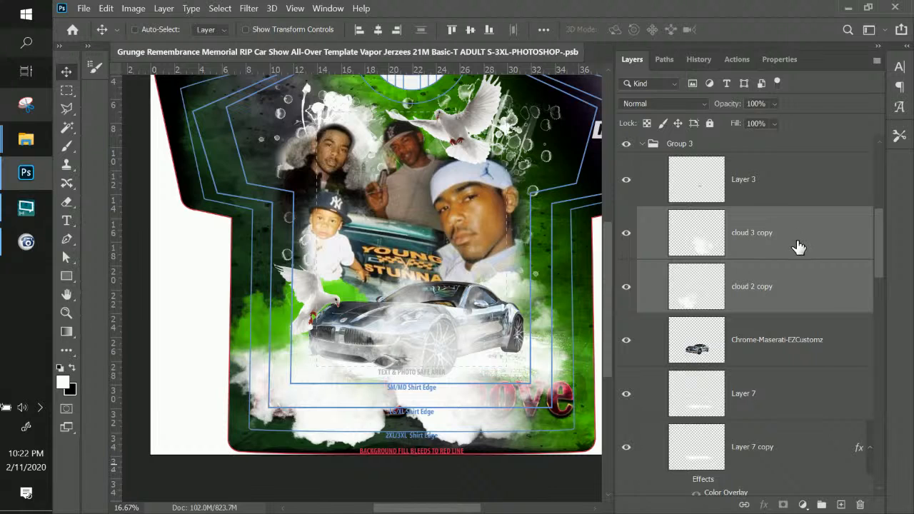
Scale cloud 3 copy to 48.07%, rotate it to 174.14° and place it over the car's rear wheel.
click(798, 247)
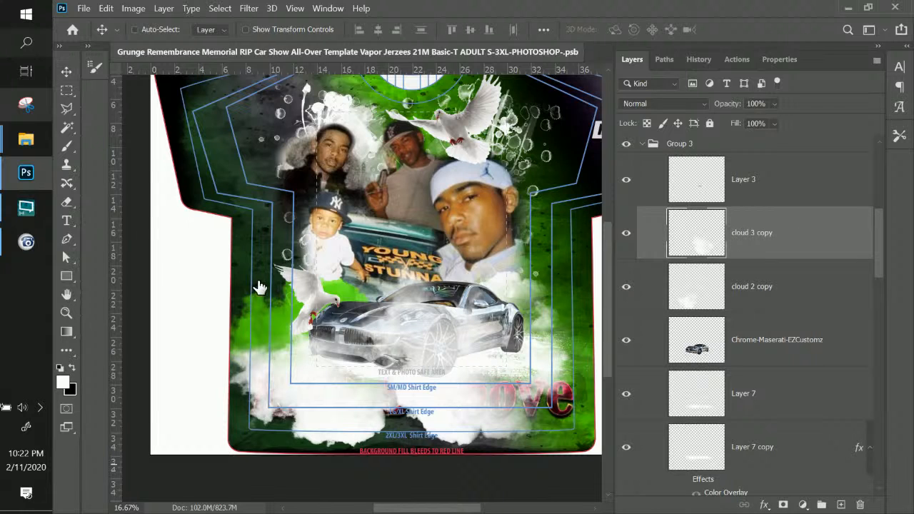
key(ctrl+t)
drag(325, 254, 585, 421)
drag(391, 312, 474, 359)
drag(561, 409, 507, 363)
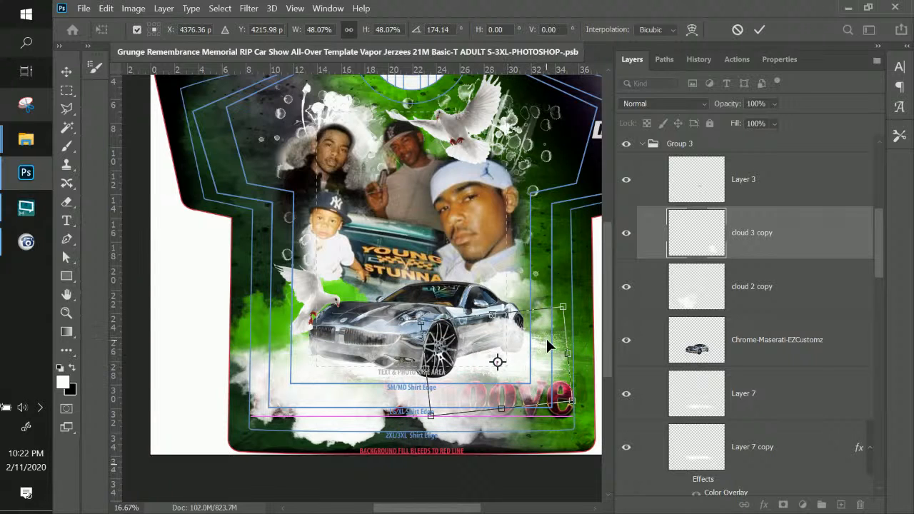
key(Return)
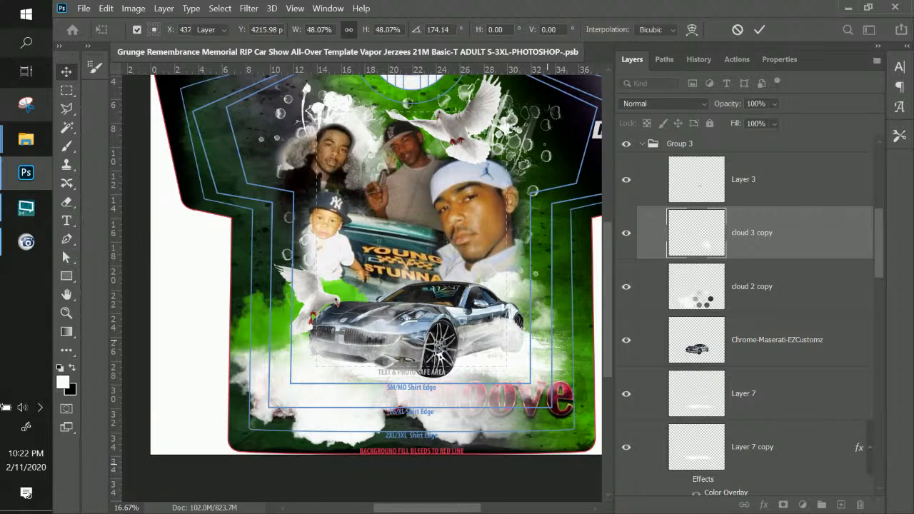
Rotate cloud 2 copy to -142.70° and scale it to 55.15% beside the car's front end.
click(737, 301)
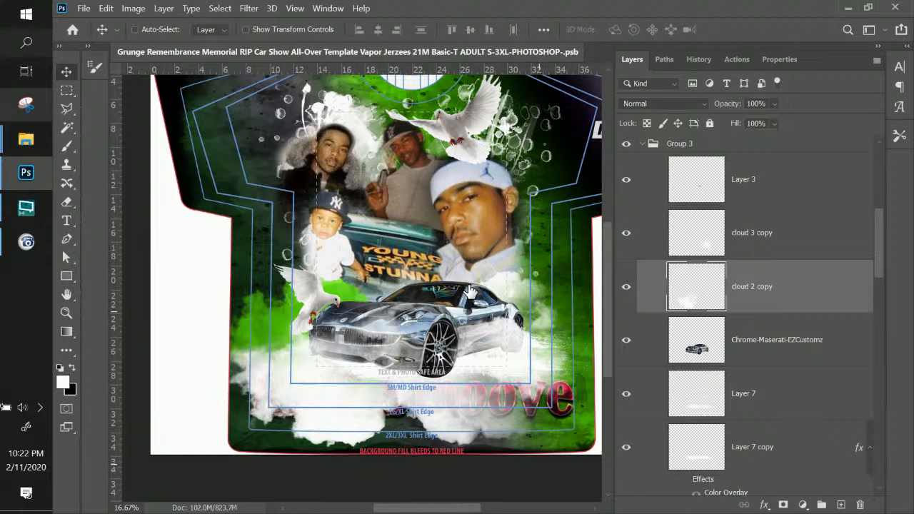
key(ctrl+t)
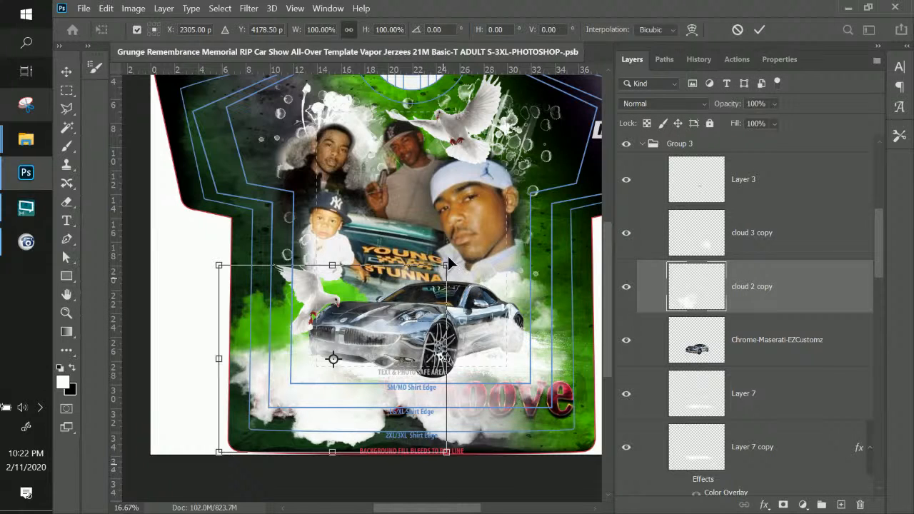
drag(460, 261, 154, 361)
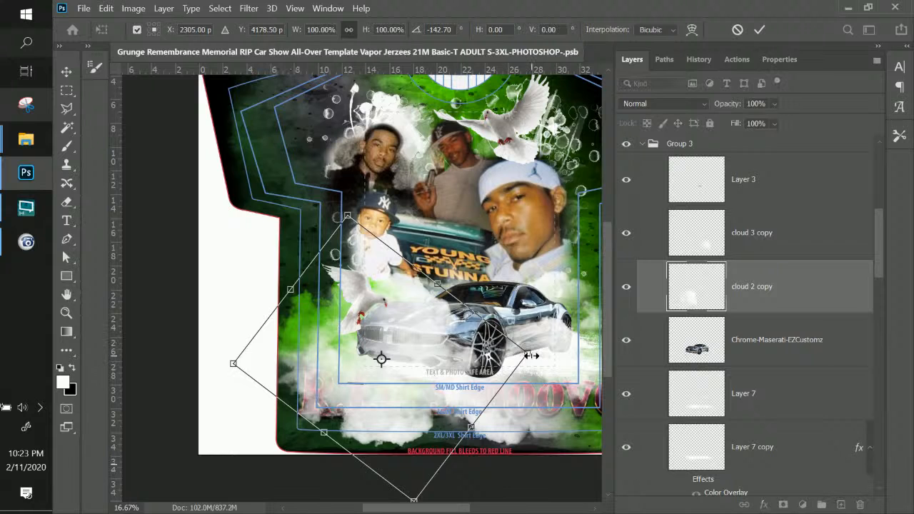
drag(503, 354, 398, 359)
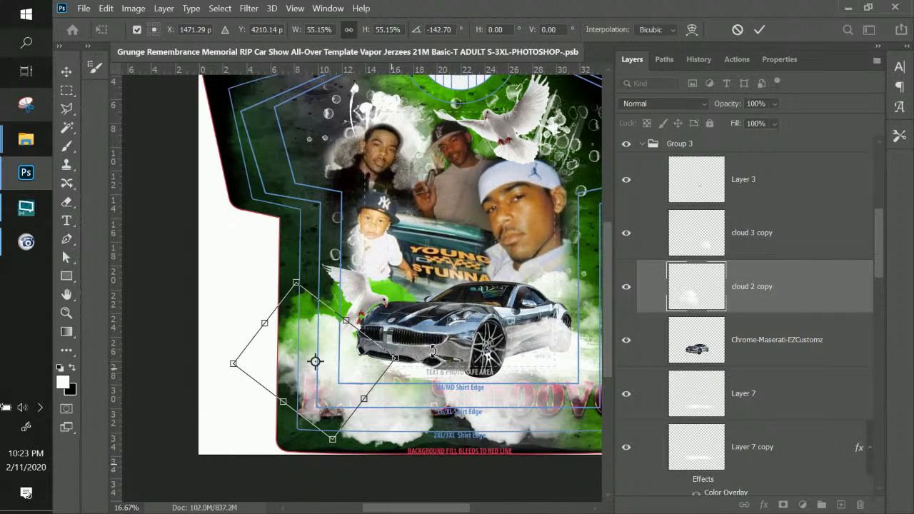
key(Return)
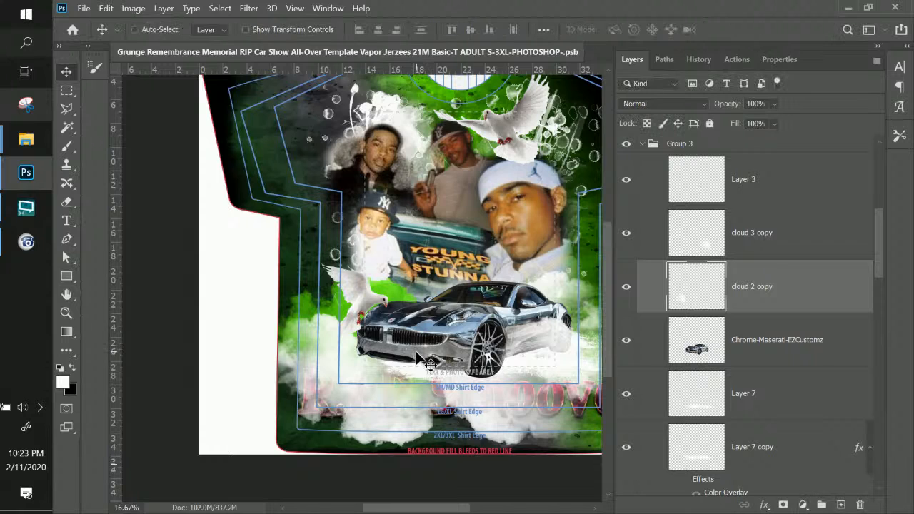
Stretch cloud 2 copy to 200.33% width only and shift it slightly right and up across the car's front.
key(ctrl+t)
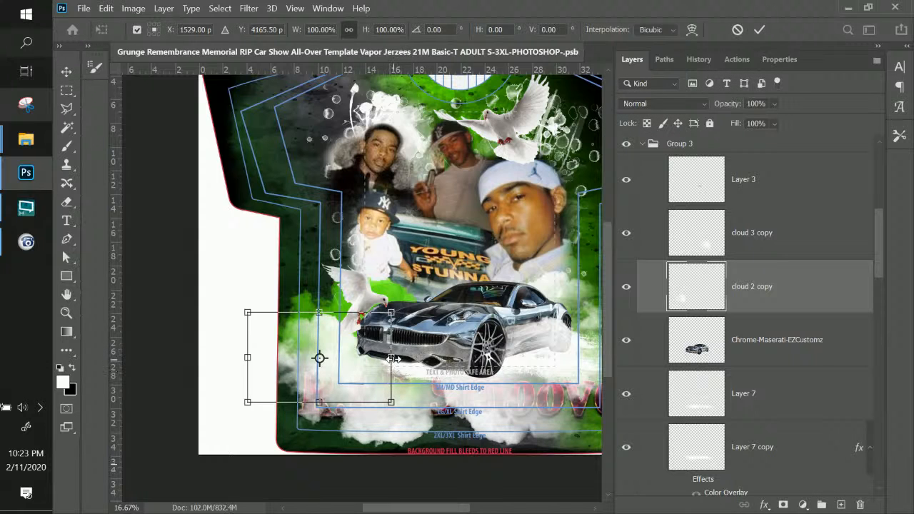
drag(393, 358, 540, 367)
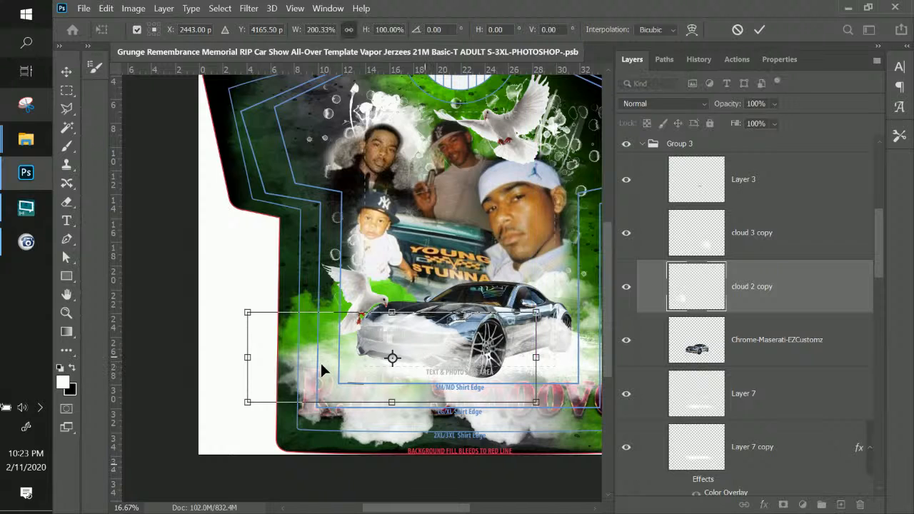
key(Return)
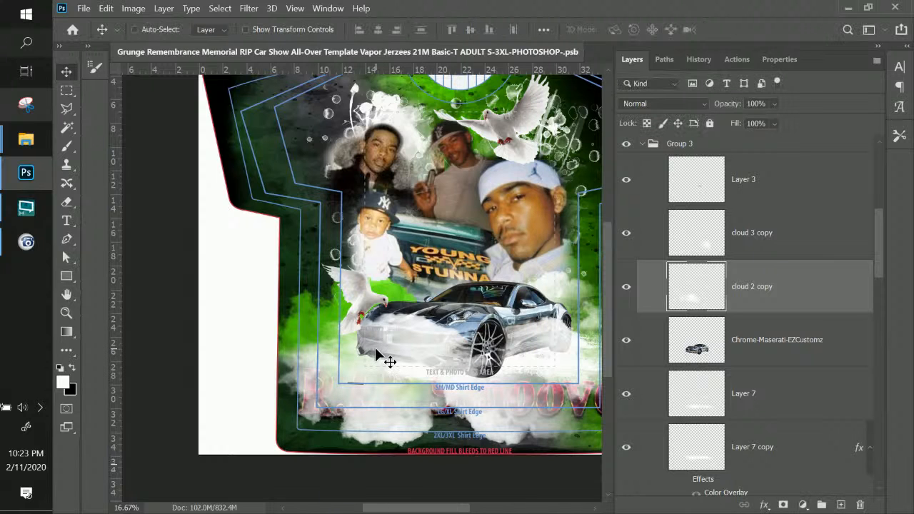
drag(426, 351, 445, 343)
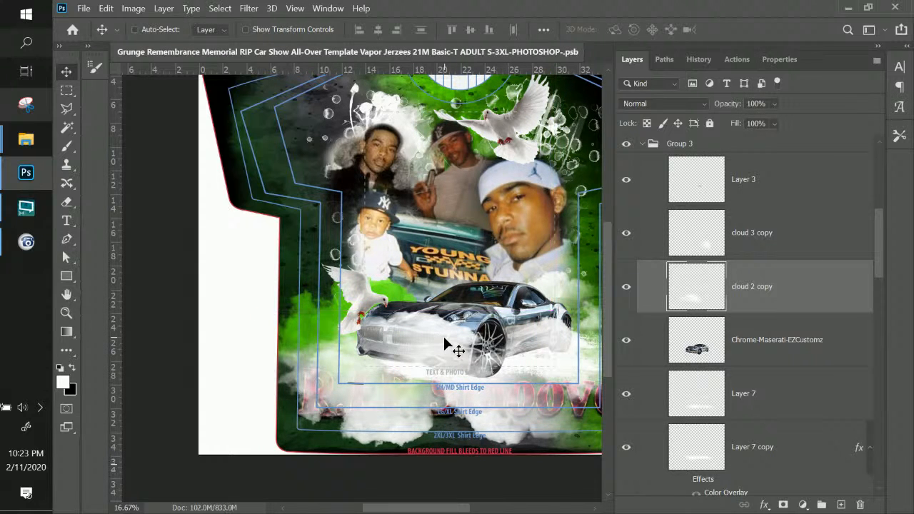
Rotate cloud 2 copy to 174.38° and lower it along the underside of the car's front bumper.
key(ctrl+t)
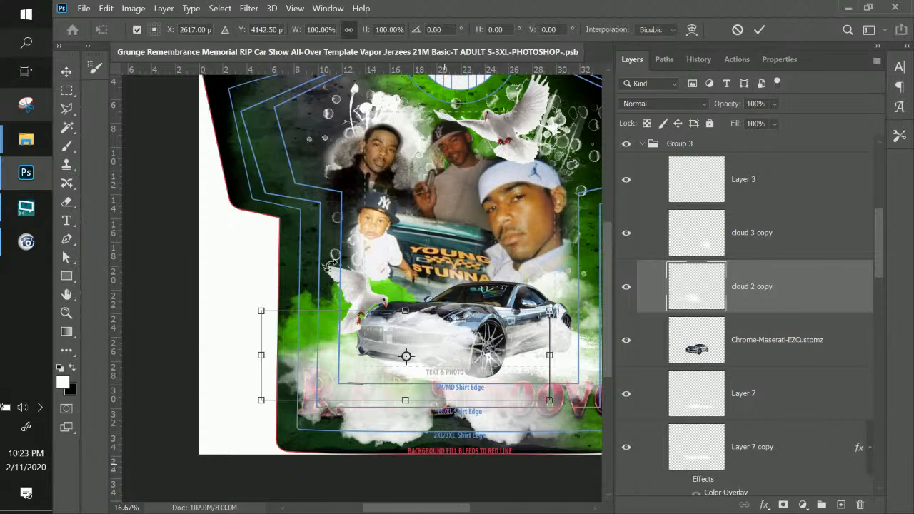
drag(262, 271, 581, 457)
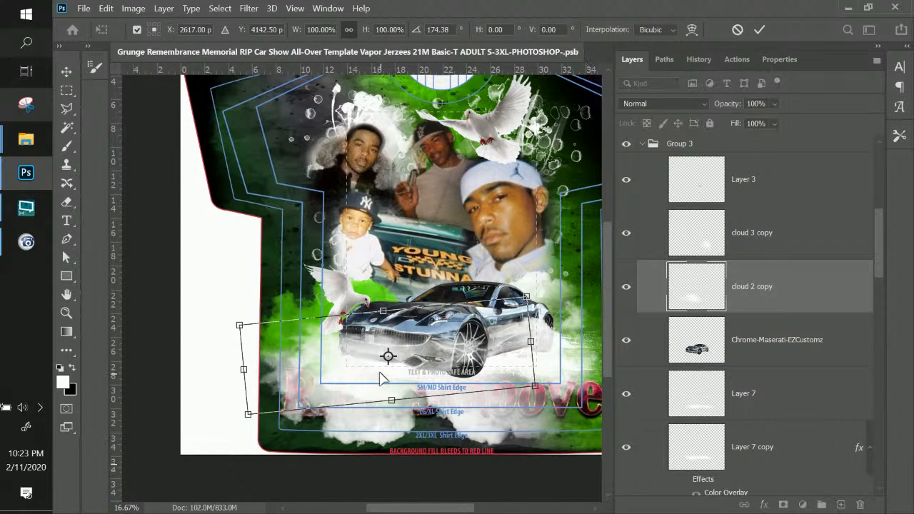
drag(394, 381, 397, 390)
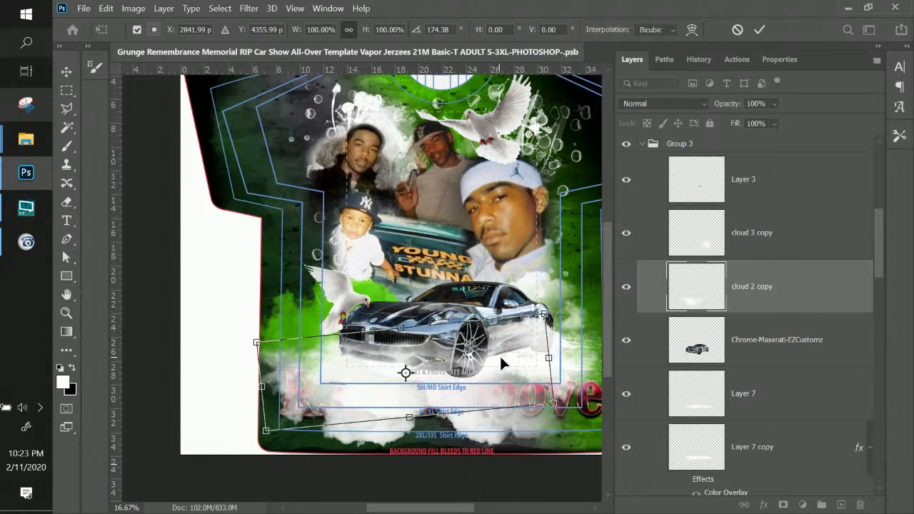
key(Return)
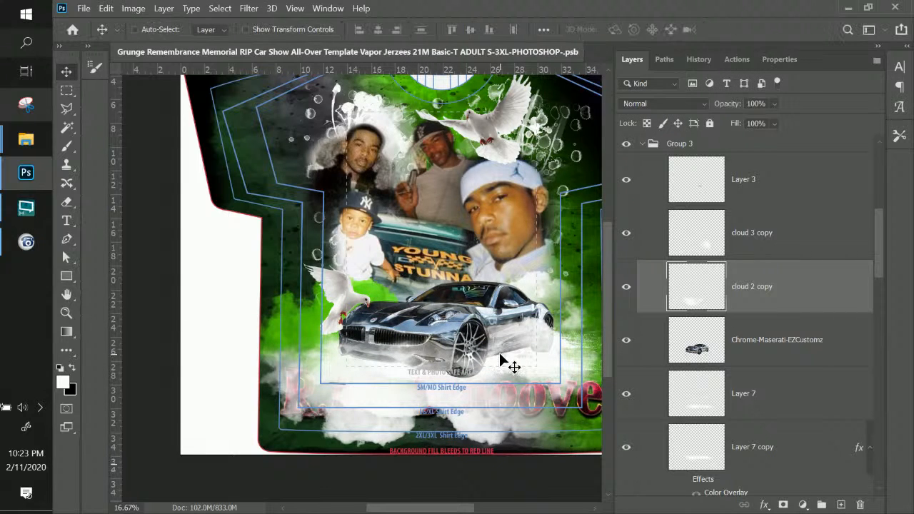
Move cloud 3 up from the lower lettering, rotate it to 171.10° and place it beside the large portrait and car rear.
scroll(530, 405, down, 2)
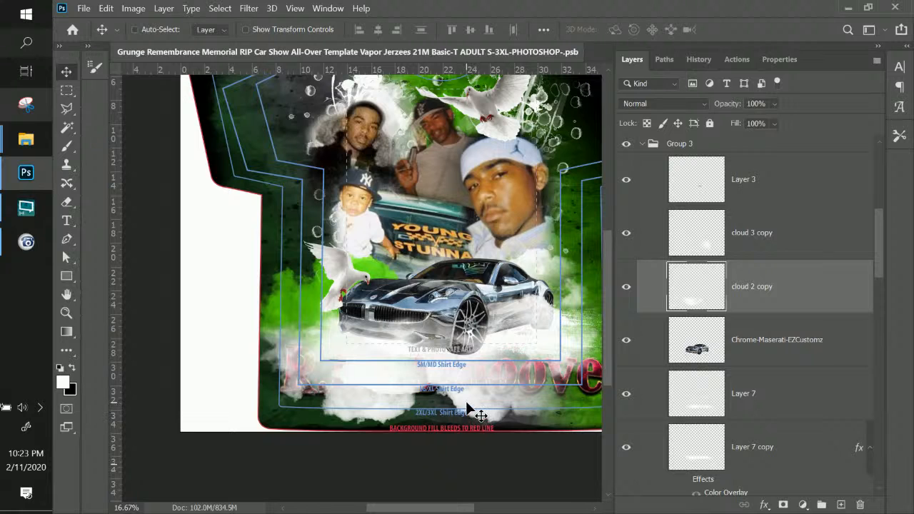
right_click(469, 404)
click(503, 422)
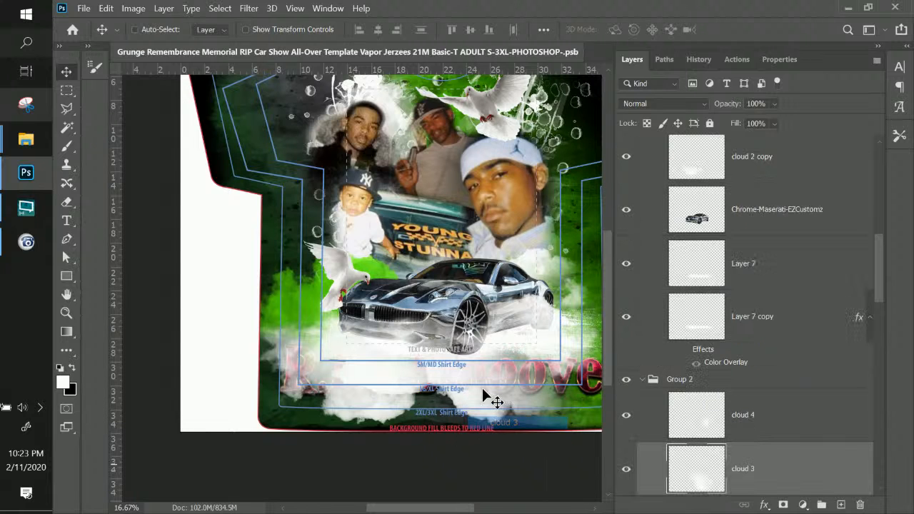
drag(478, 389, 539, 294)
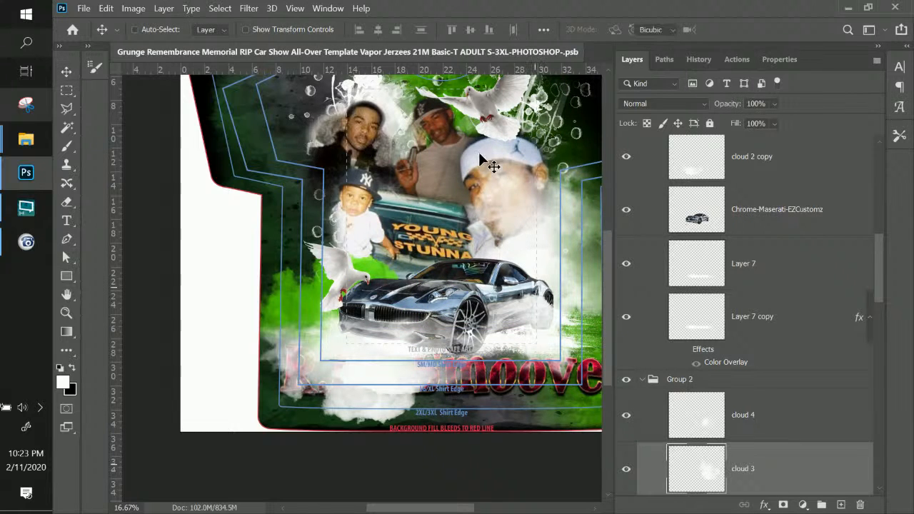
key(ctrl+t)
drag(402, 273, 605, 298)
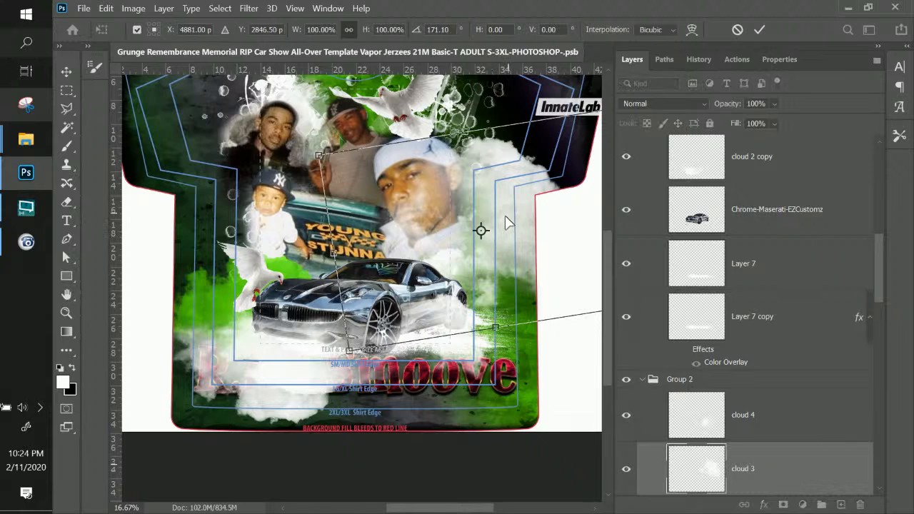
drag(497, 257, 491, 271)
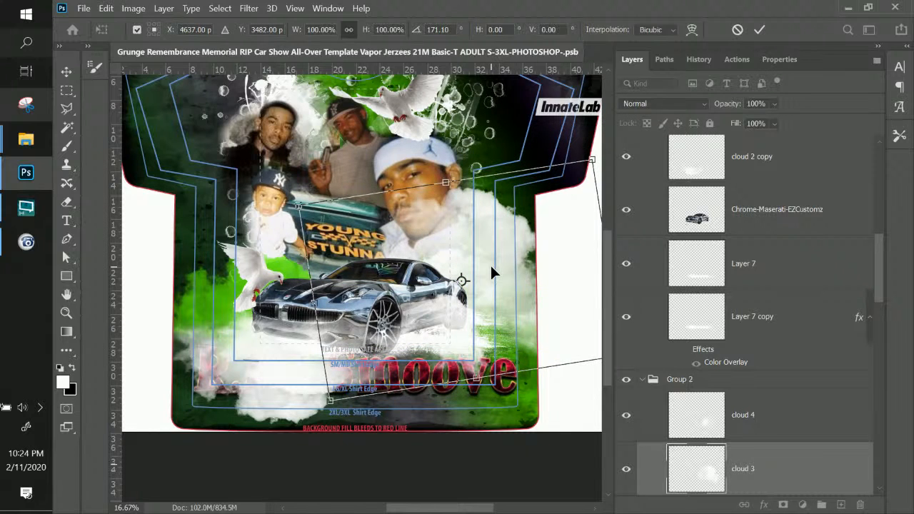
key(Return)
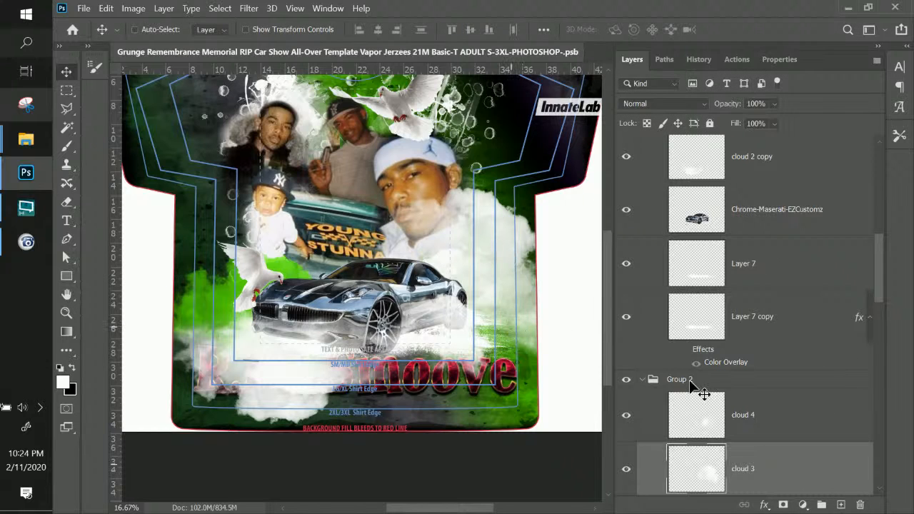
Move the cloud 3 layer below image3 and above Layer 9, and nudge the cloud slightly behind the large portrait.
scroll(707, 396, down, 3)
scroll(762, 307, down, 1)
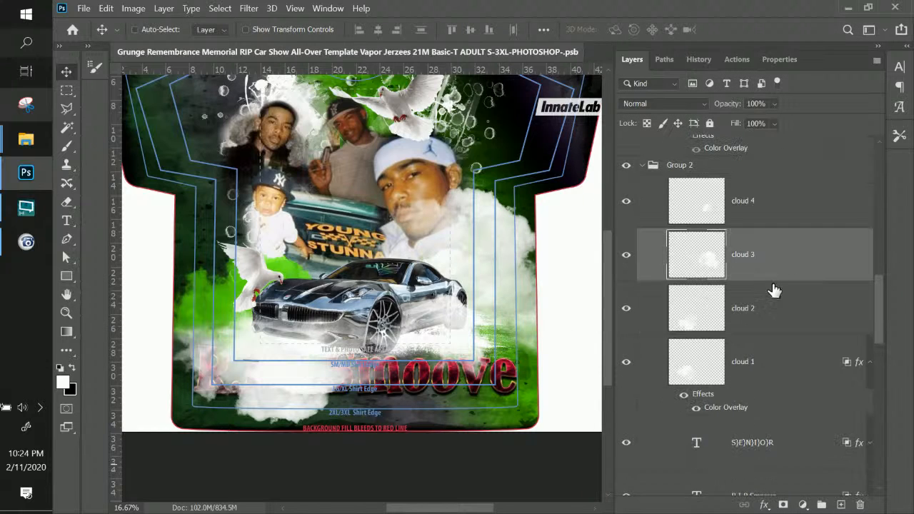
drag(780, 280, 714, 339)
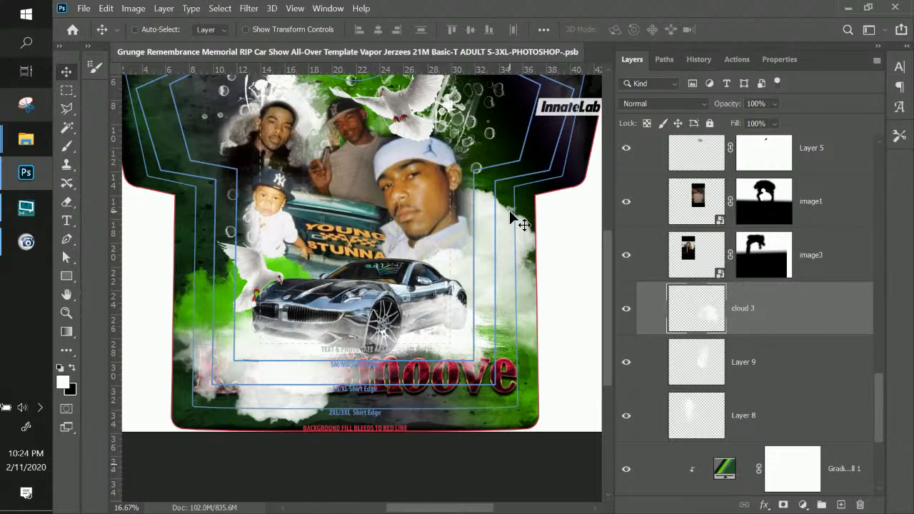
drag(509, 242, 505, 243)
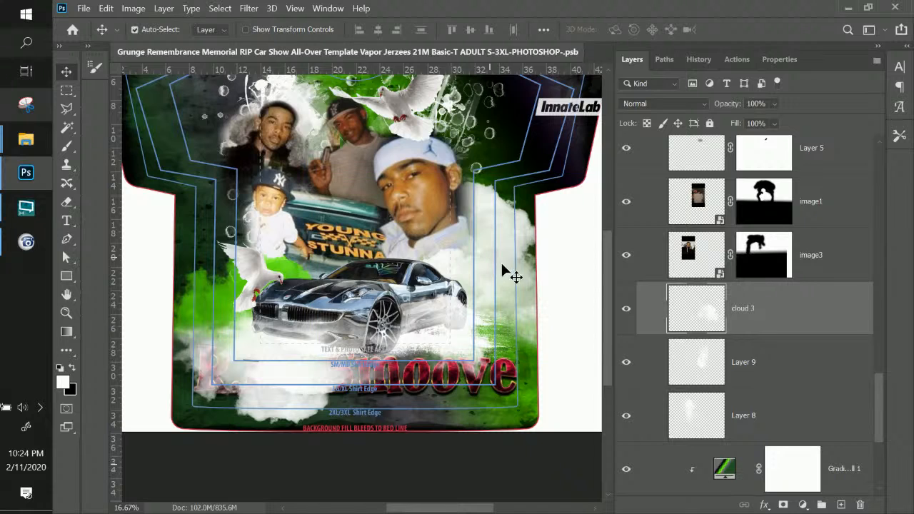
Scale cloud 3 to 71.28% and tuck it behind the large portrait's shoulder above the car's rear.
key(ctrl+t)
drag(317, 357, 440, 304)
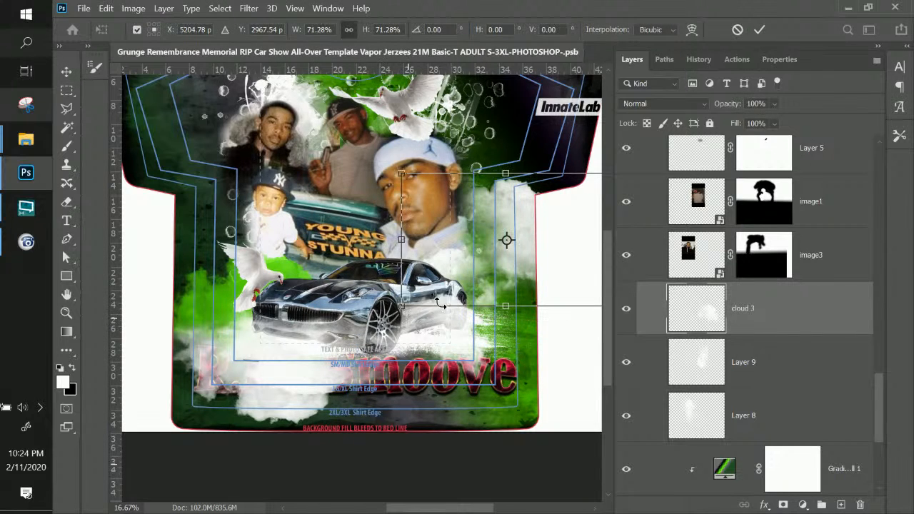
drag(530, 223, 481, 246)
key(Return)
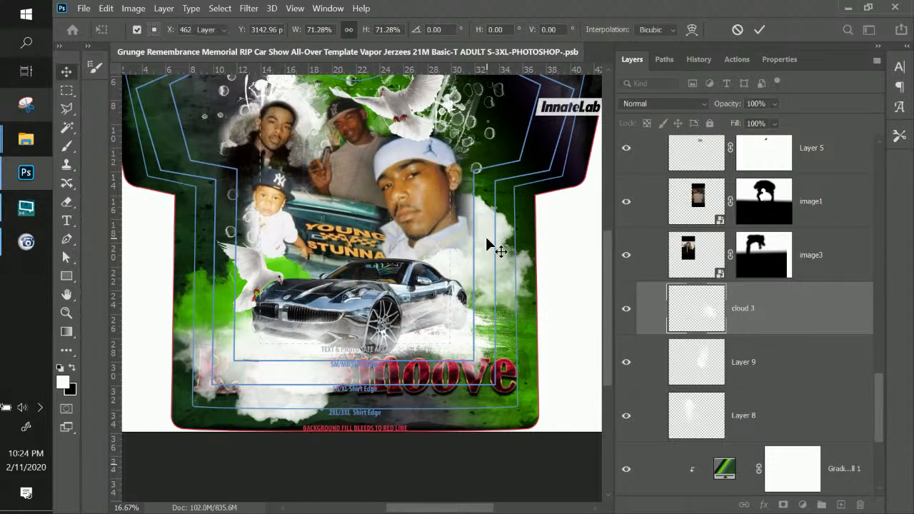
Rotate cloud 2 to -166.46° and place it over the car's front bumper.
right_click(265, 404)
click(289, 421)
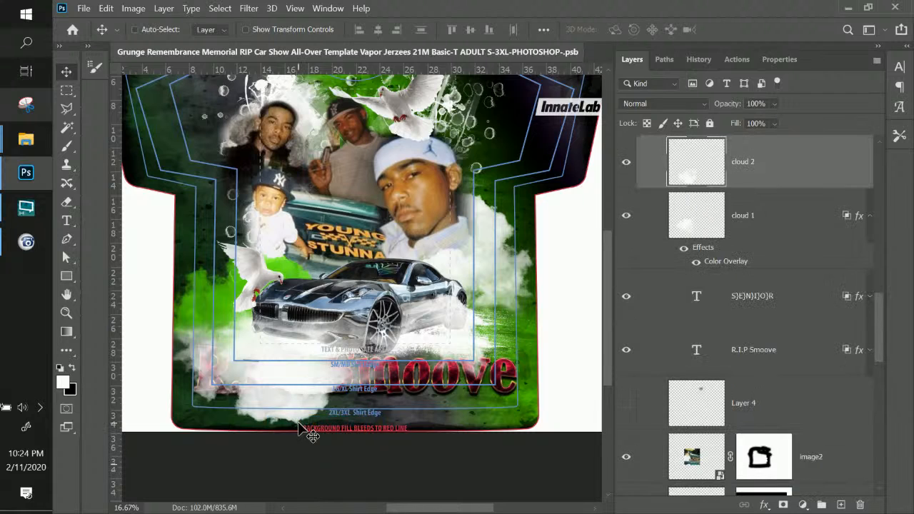
key(ctrl+t)
drag(423, 303, 187, 375)
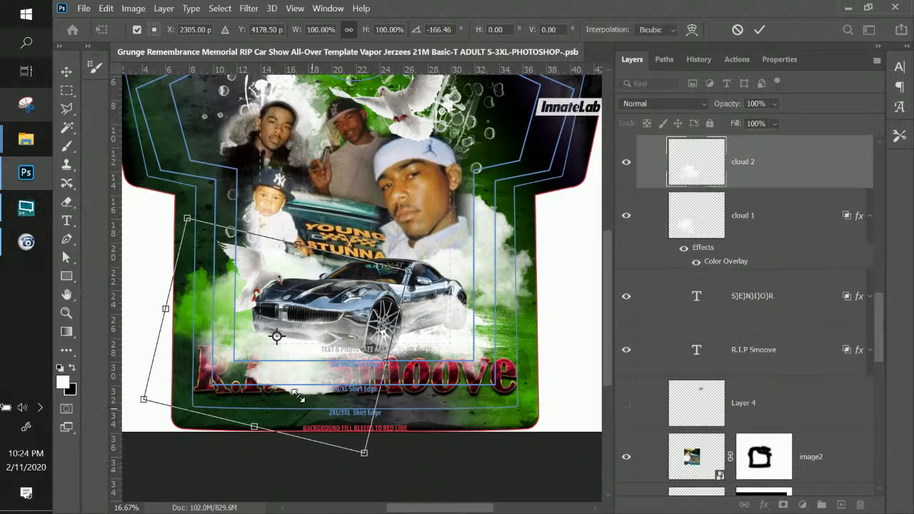
Scale cloud 2 to 59.70% over the child's photo and move its layer below image3 and above cloud 3.
drag(297, 395, 295, 372)
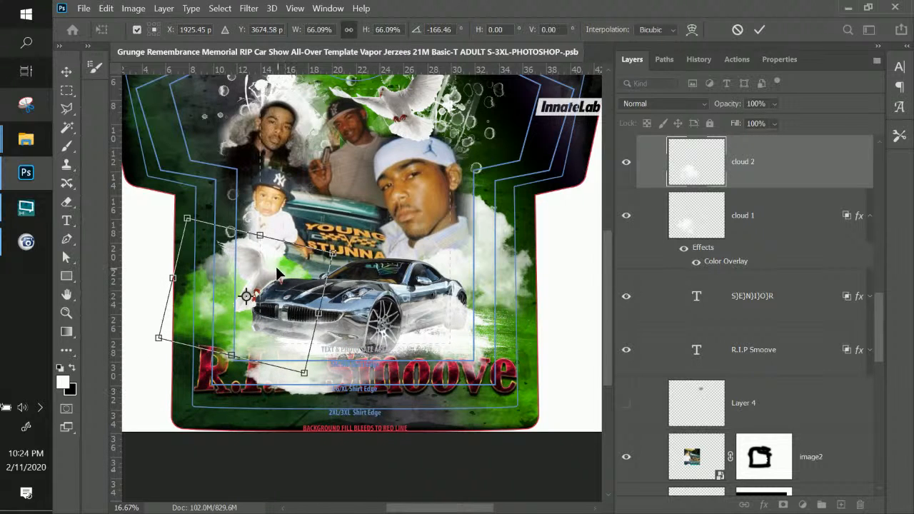
drag(273, 242, 285, 210)
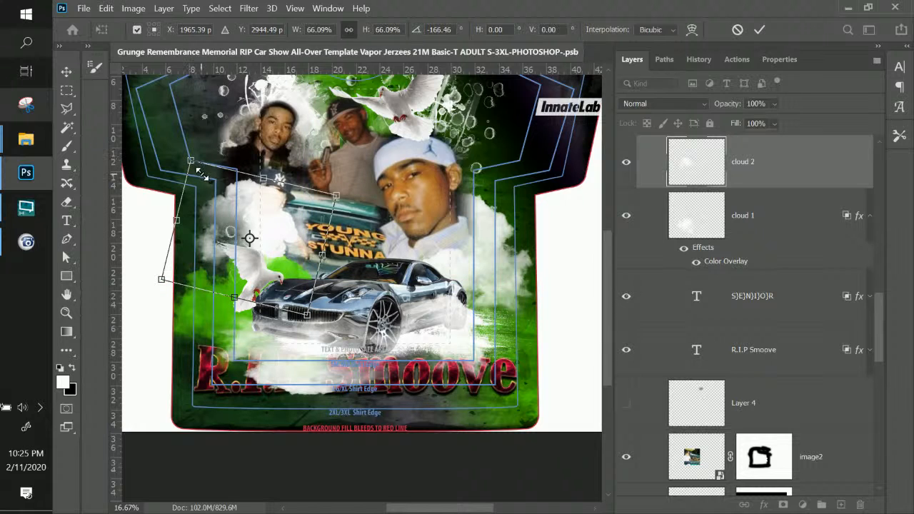
drag(202, 174, 202, 174)
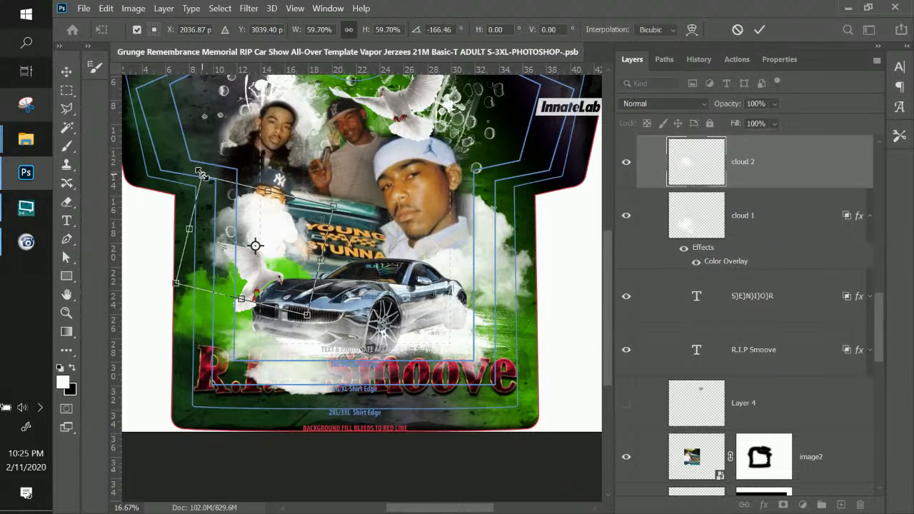
drag(755, 165, 724, 347)
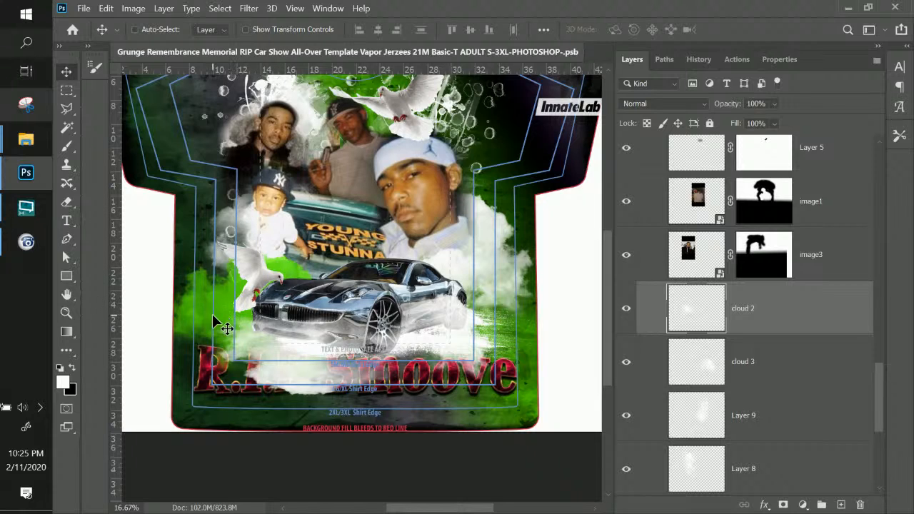
Duplicate the green cloud 1 across to the car's rear and save the document.
right_click(226, 301)
click(233, 321)
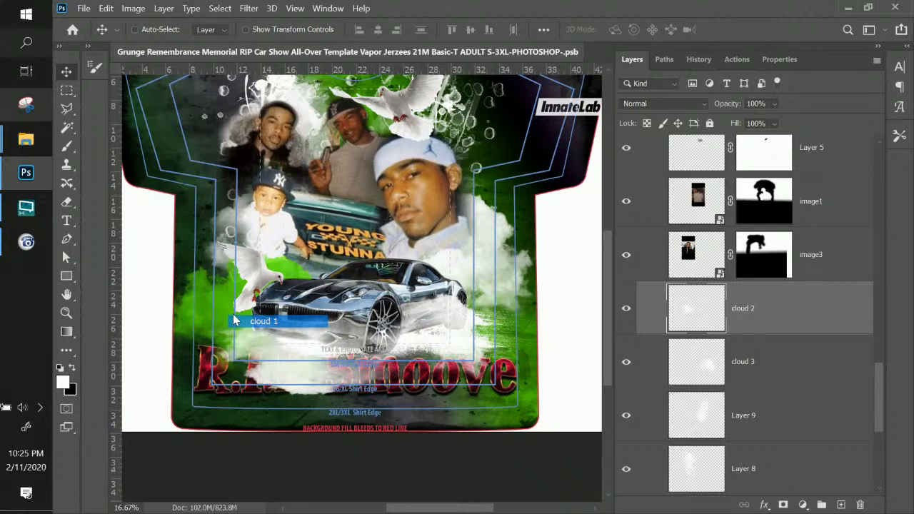
drag(228, 309, 398, 314)
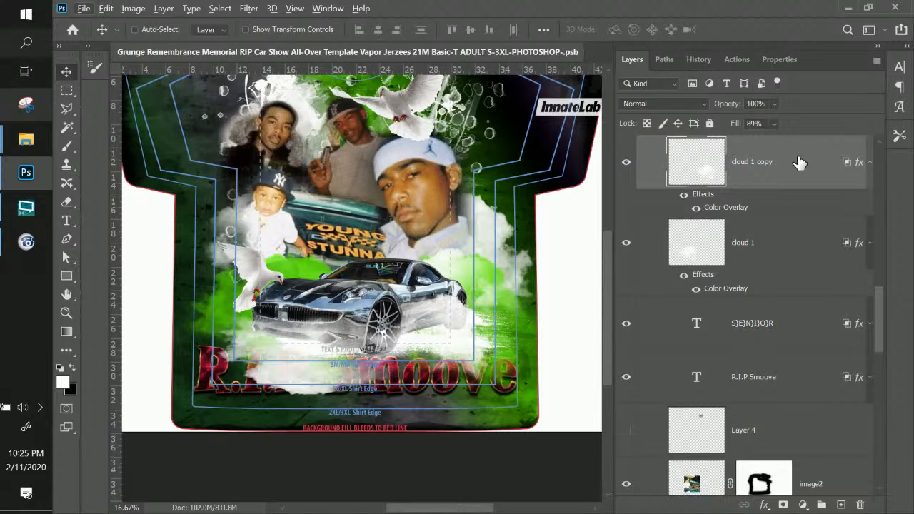
key(ctrl+s)
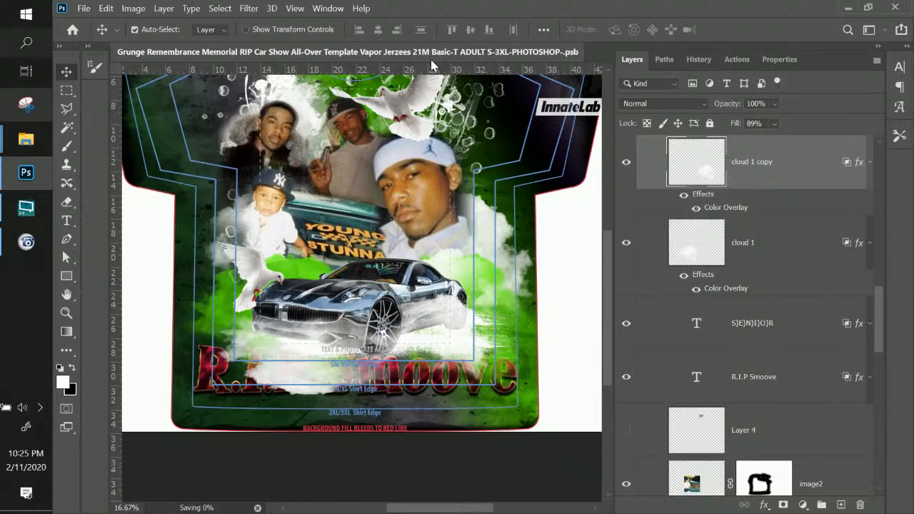
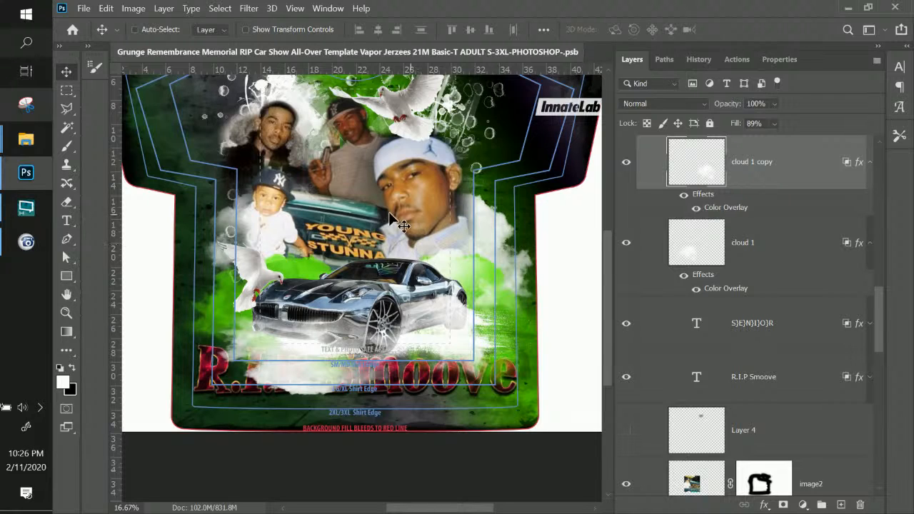
Collapse Group 3 and Group 2 in the layer stack.
scroll(413, 263, up, 3)
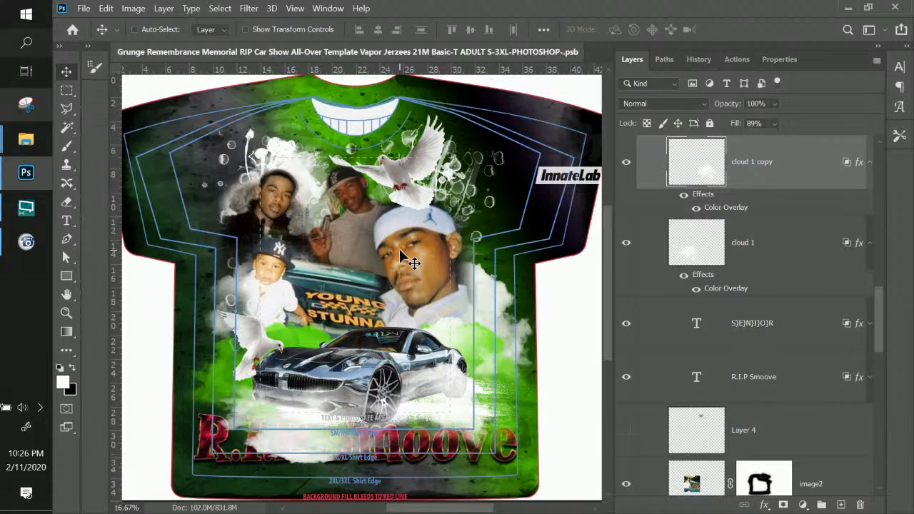
scroll(802, 180, up, 10)
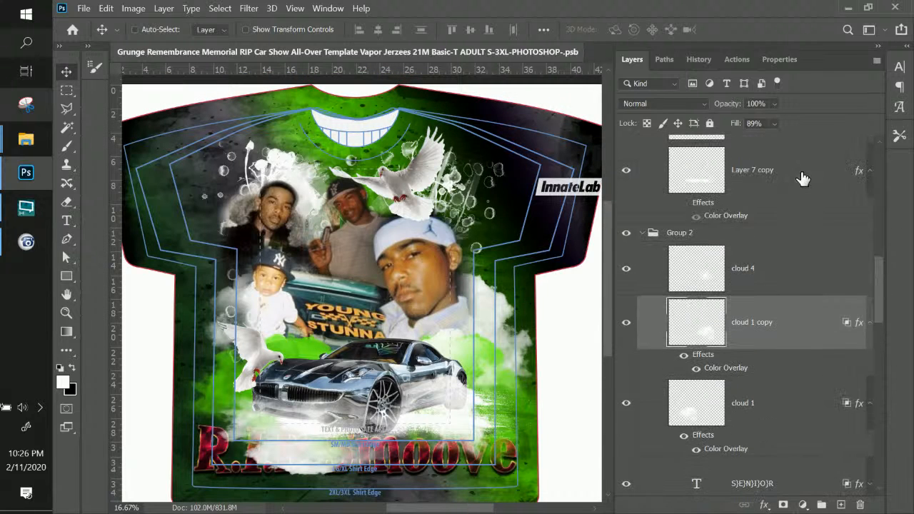
scroll(802, 179, up, 3)
scroll(750, 250, down, 3)
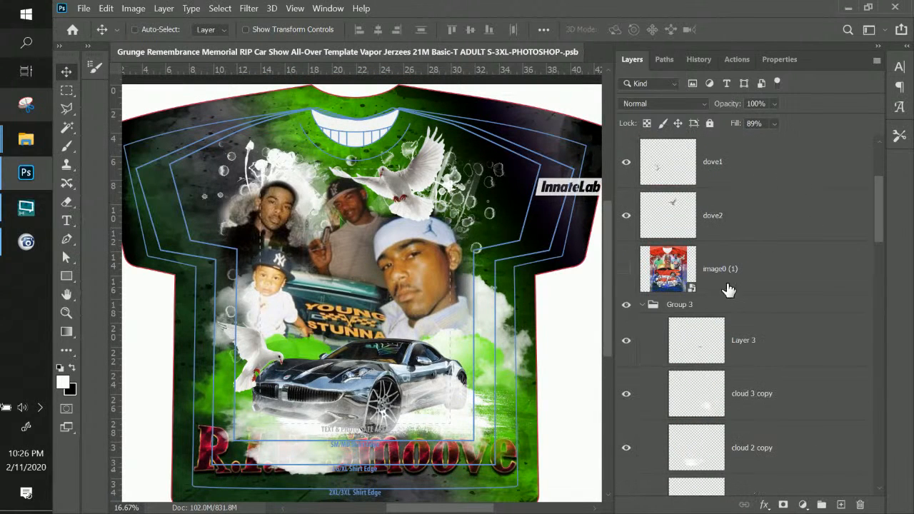
click(642, 306)
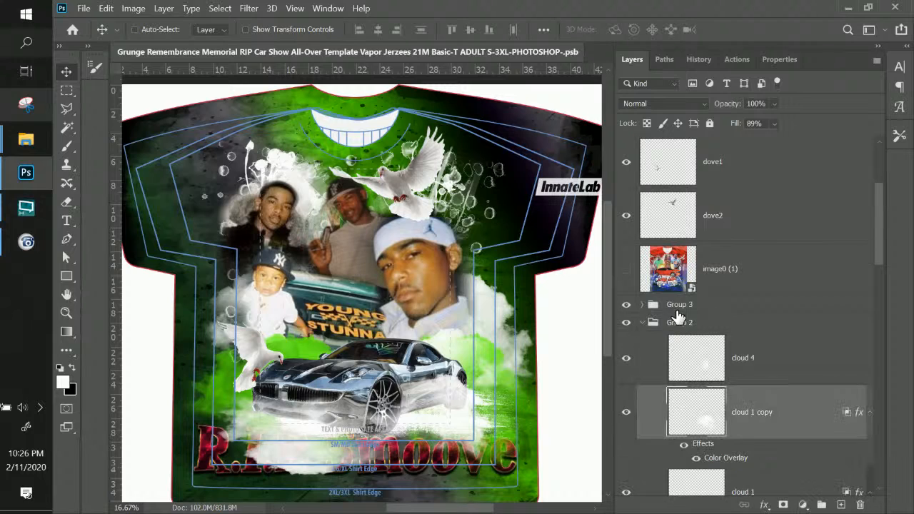
click(643, 326)
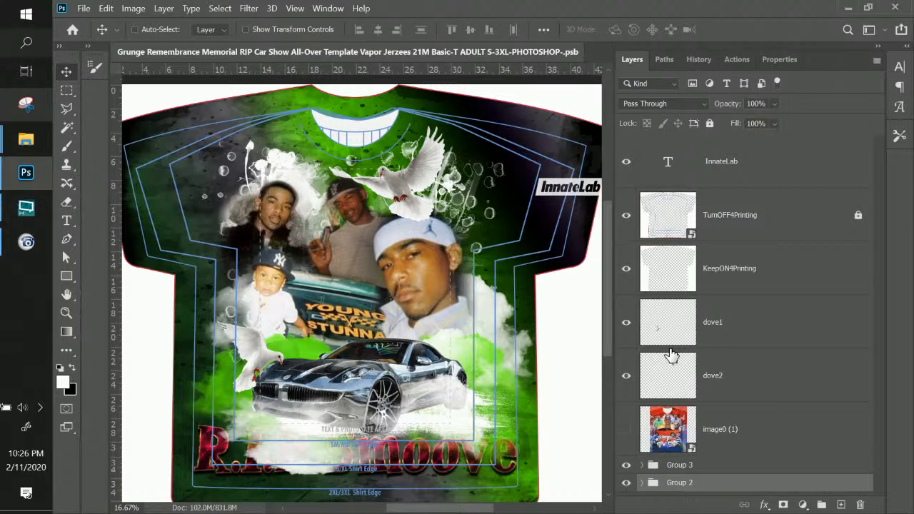
click(670, 342)
scroll(698, 471, down, 1)
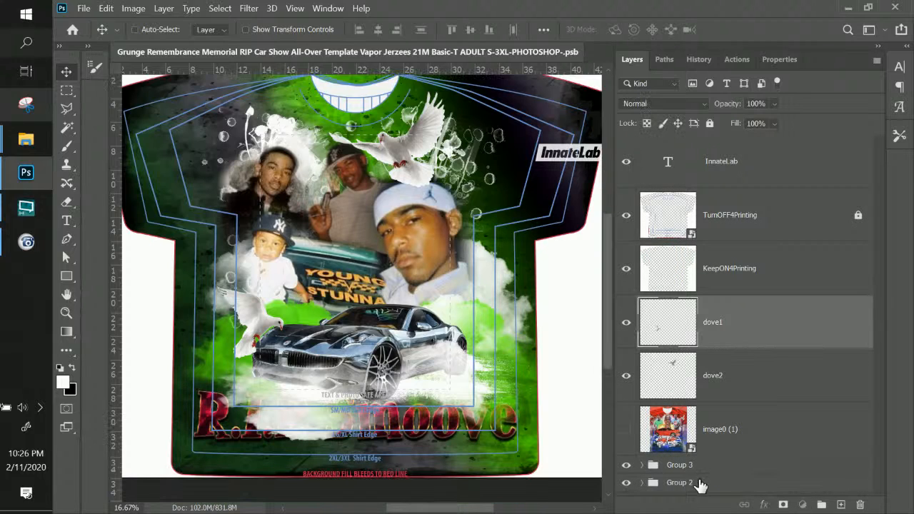
shift+click(699, 484)
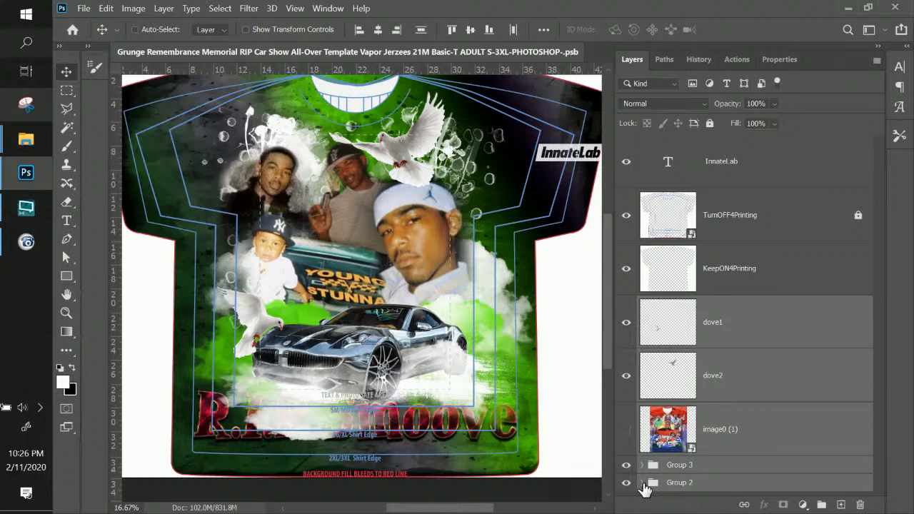
Examine the layers inside Group 2, from the clouds down to the background layers beneath Layer 8.
scroll(707, 474, down, 5)
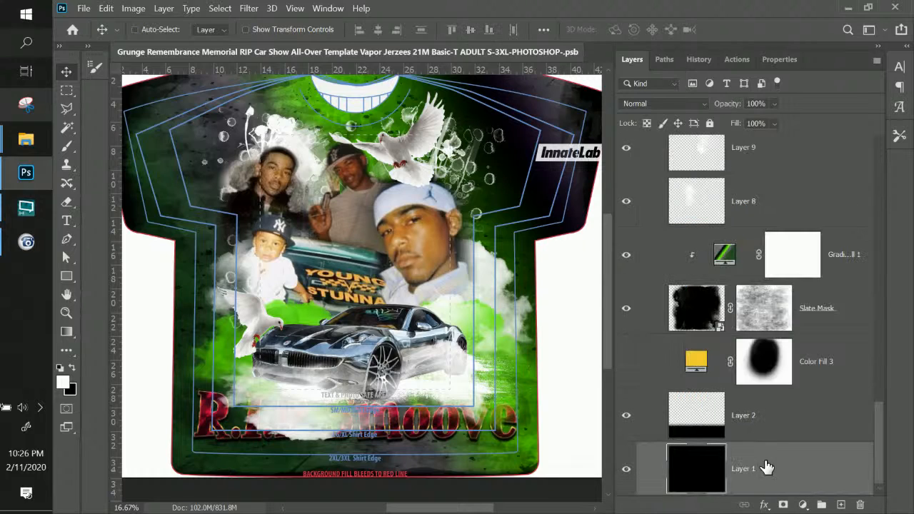
click(787, 428)
click(833, 235)
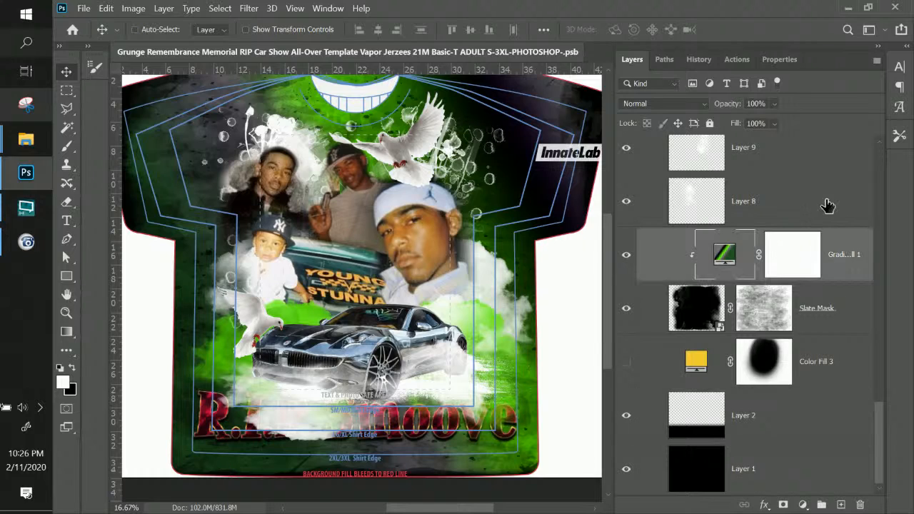
click(822, 214)
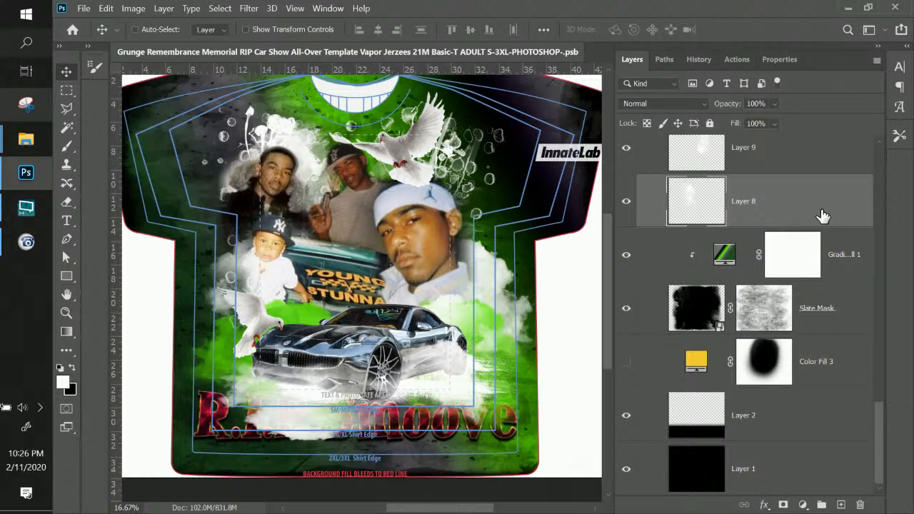
scroll(785, 285, up, 10)
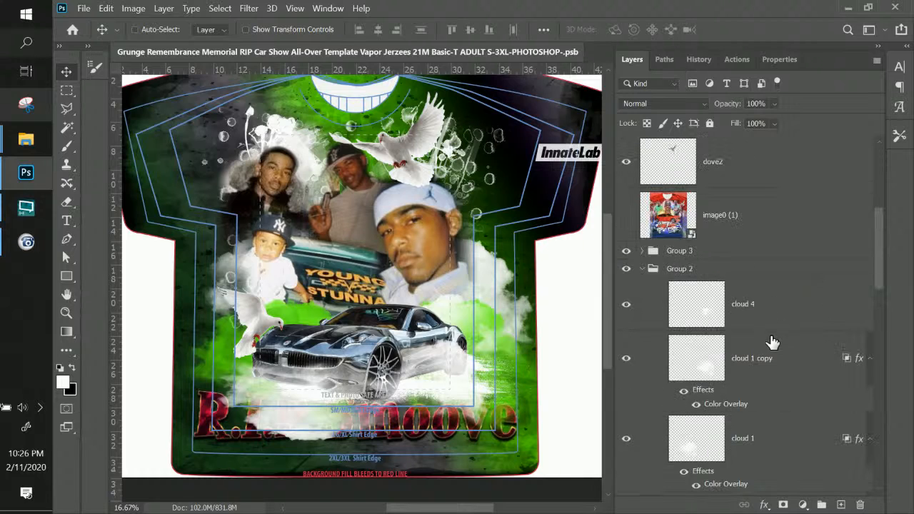
scroll(771, 343, down, 3)
scroll(768, 335, up, 1)
scroll(768, 335, up, 3)
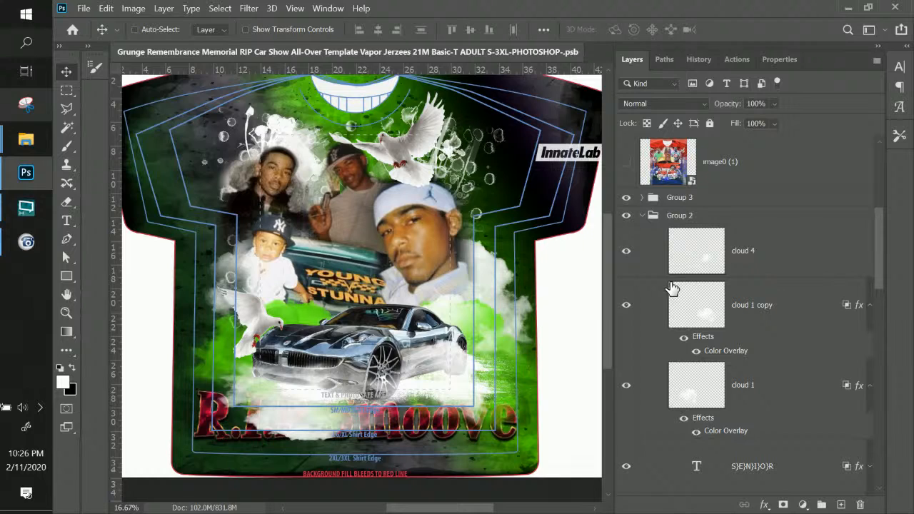
scroll(678, 282, down, 8)
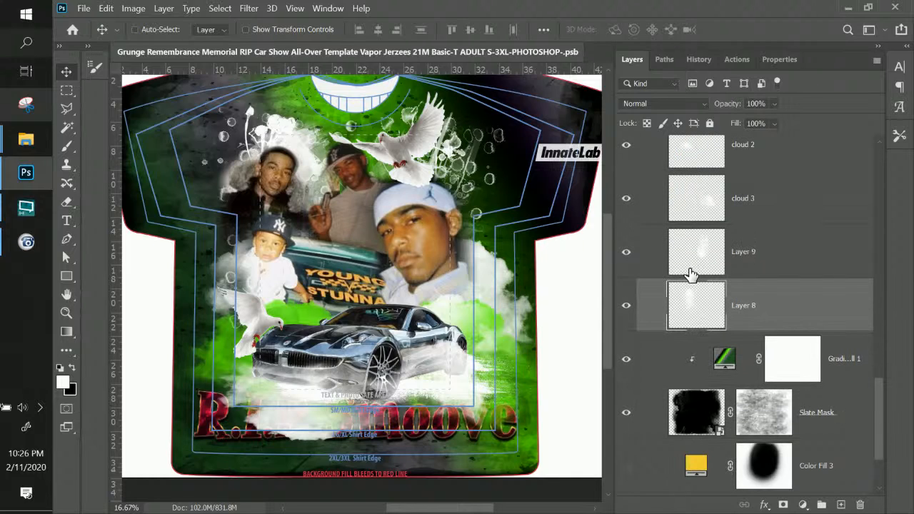
scroll(714, 275, down, 2)
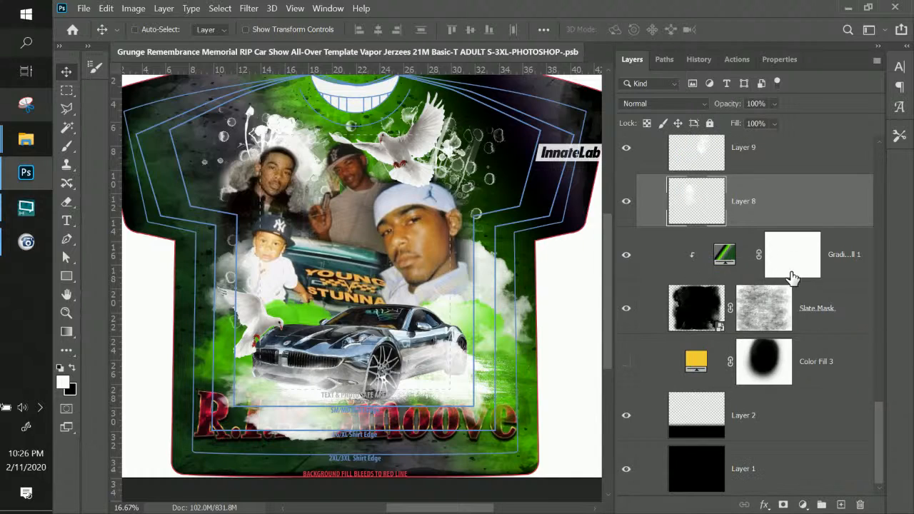
Move the gradient fill, Slate Mask, Color Fill 3 and Layer 2 together below the black Layer 1.
click(844, 265)
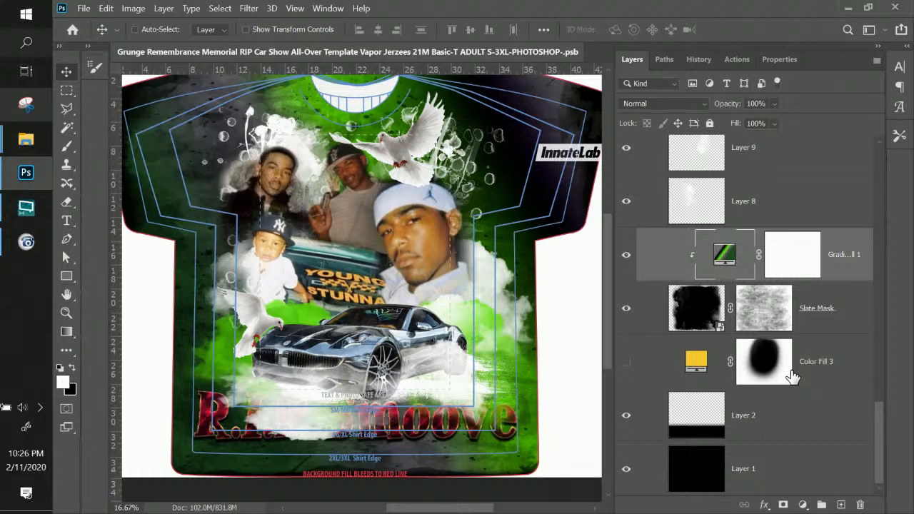
shift+click(787, 421)
drag(787, 421, 781, 497)
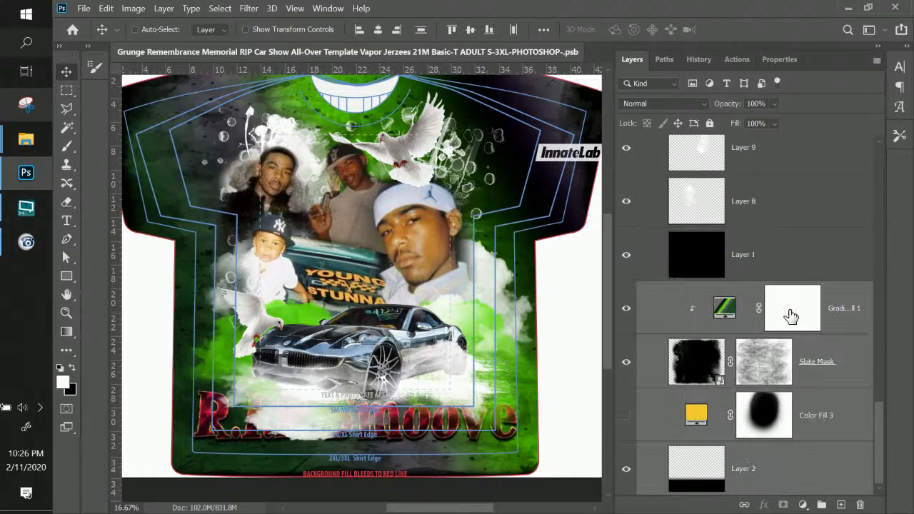
Group Layer 1, the gradient fill, Slate Mask, Color Fill 3 and Layer 2 together.
click(802, 276)
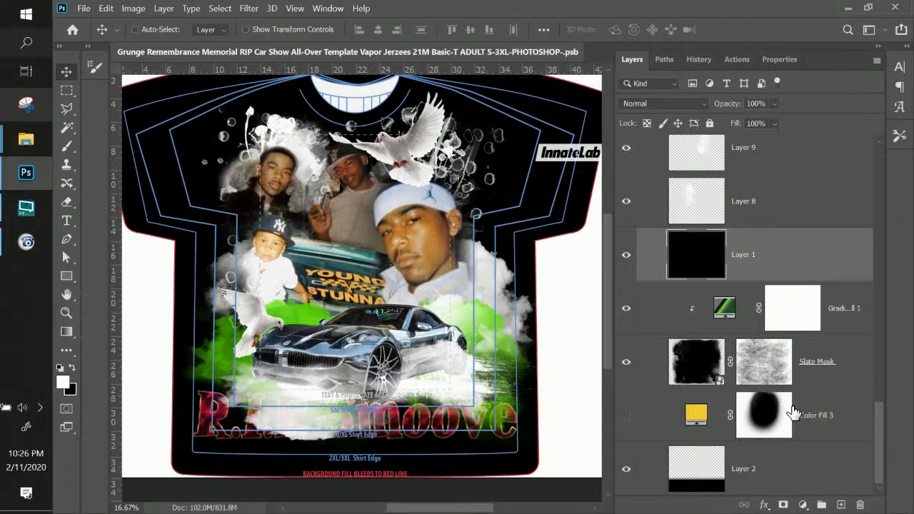
click(787, 479)
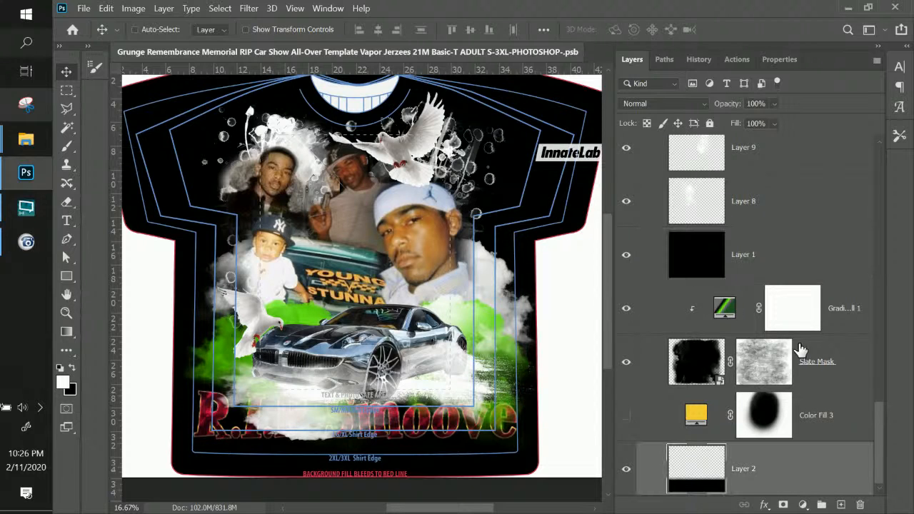
click(813, 255)
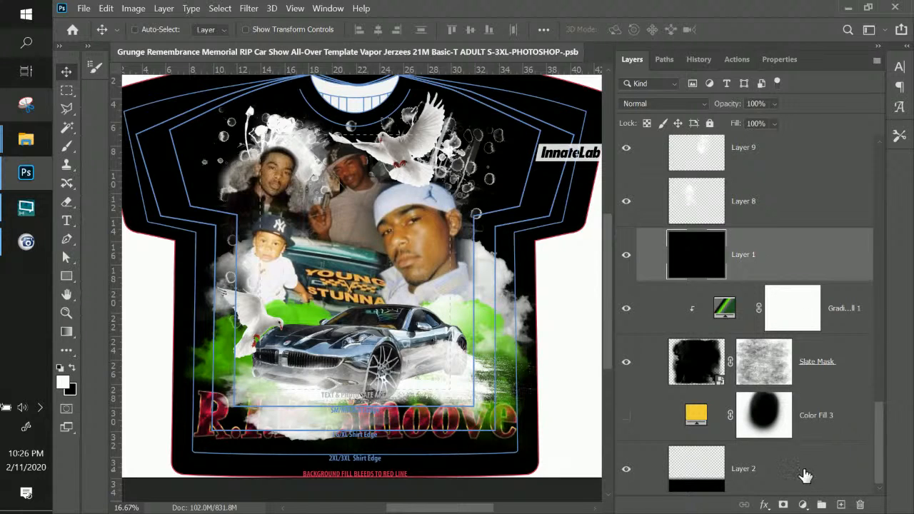
shift+click(804, 474)
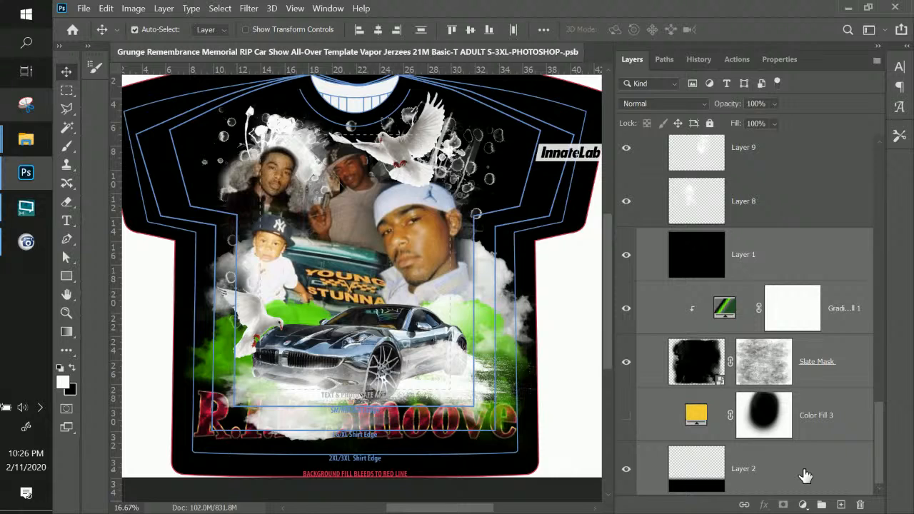
key(ctrl+g)
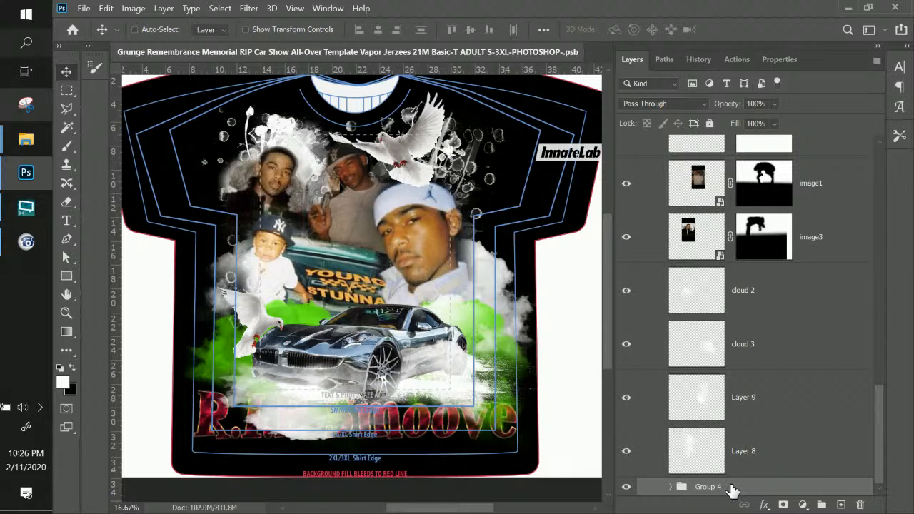
Move Group 4 out of Group 2, place it directly below Group 2, and check its contribution by toggling its visibility.
drag(732, 489, 699, 160)
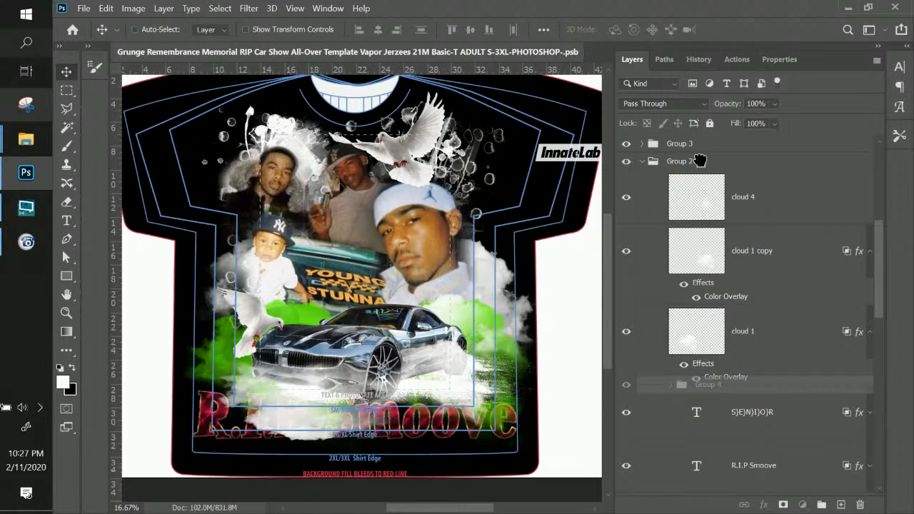
drag(700, 161, 699, 156)
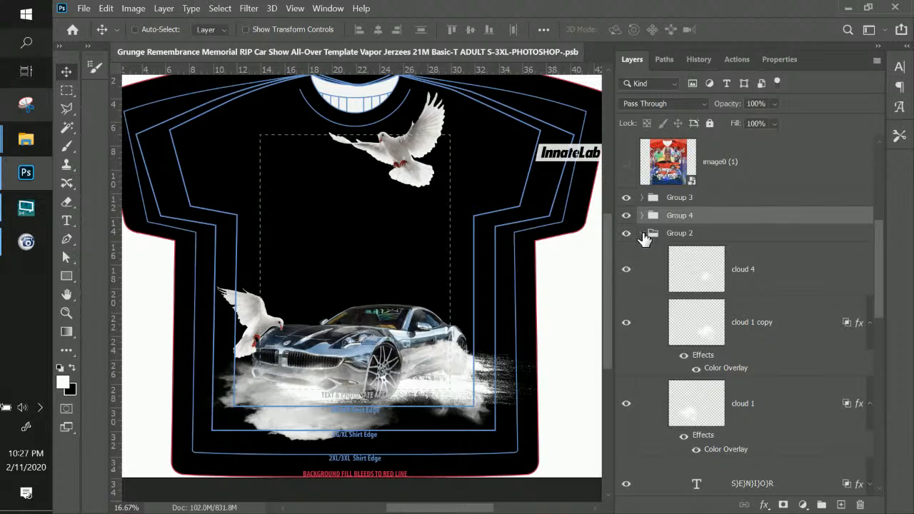
click(643, 236)
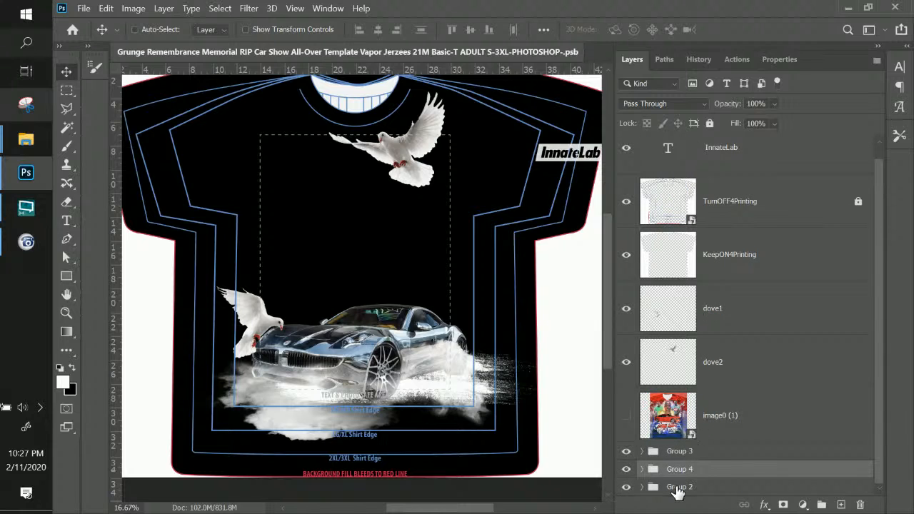
click(682, 488)
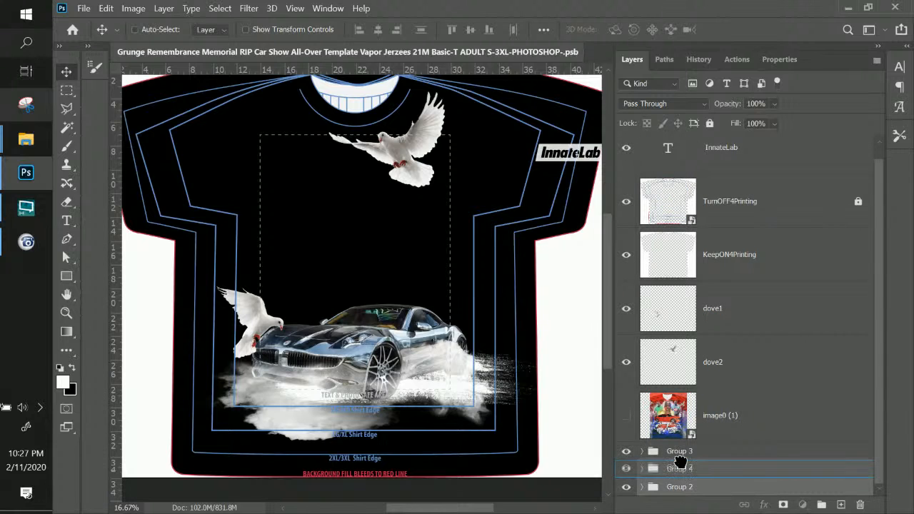
key(ctrl+bracketright)
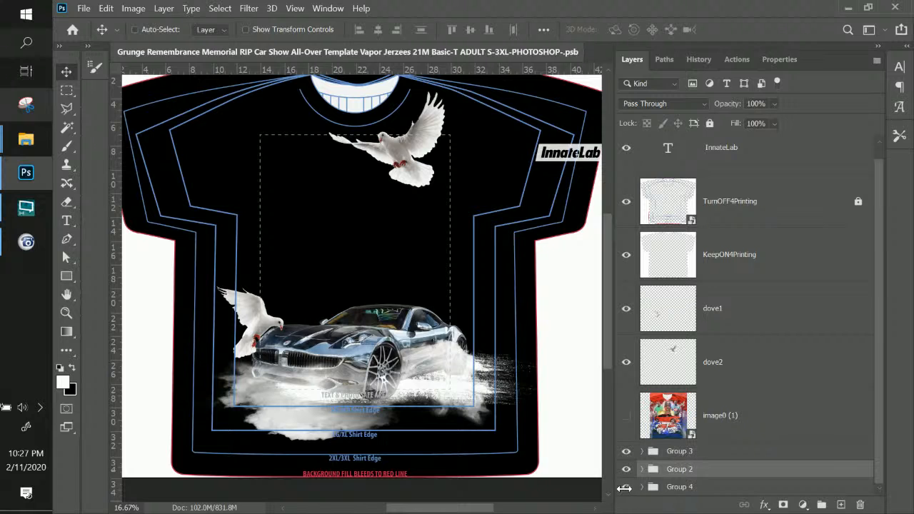
click(628, 490)
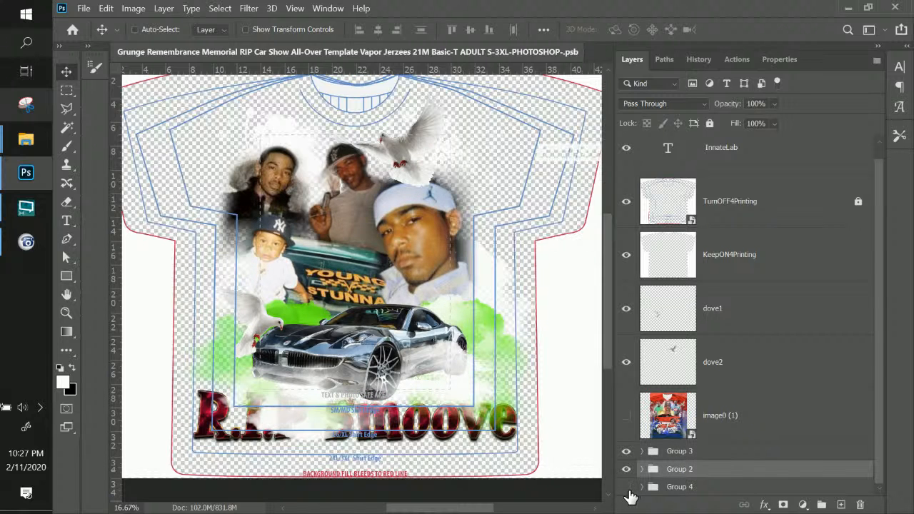
click(626, 487)
Expand Group 4 and move the black Layer 1 to the bottom of it, beneath Layer 2.
click(641, 487)
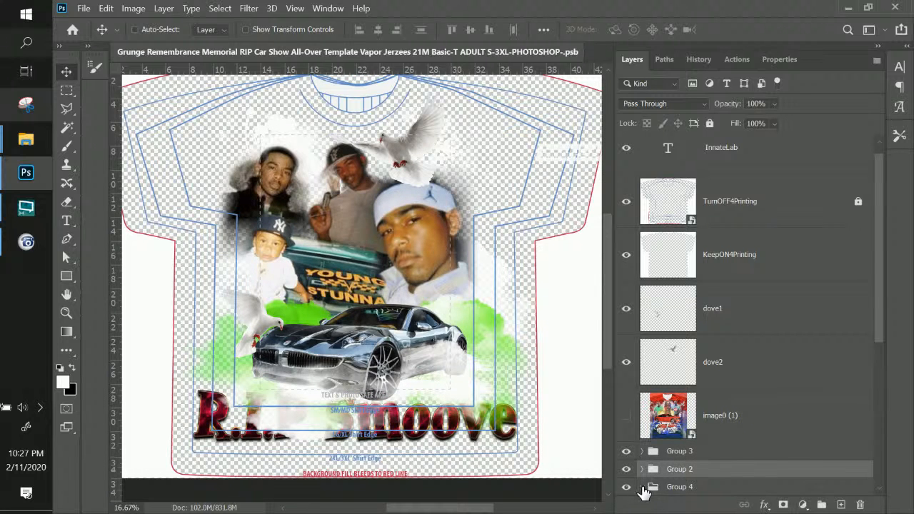
scroll(781, 248, down, 3)
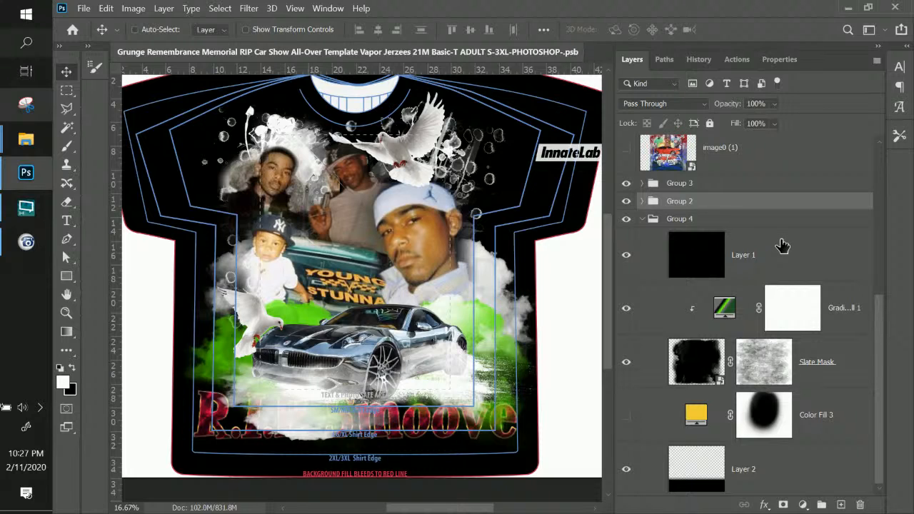
drag(782, 245, 718, 483)
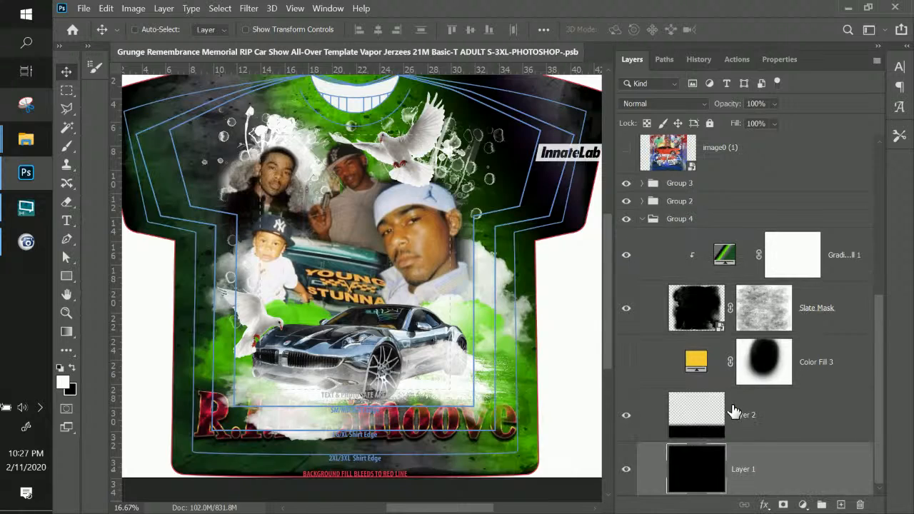
Delete Layer 2 and the hidden Color Fill 3 layer from Group 4.
click(735, 410)
key(Delete)
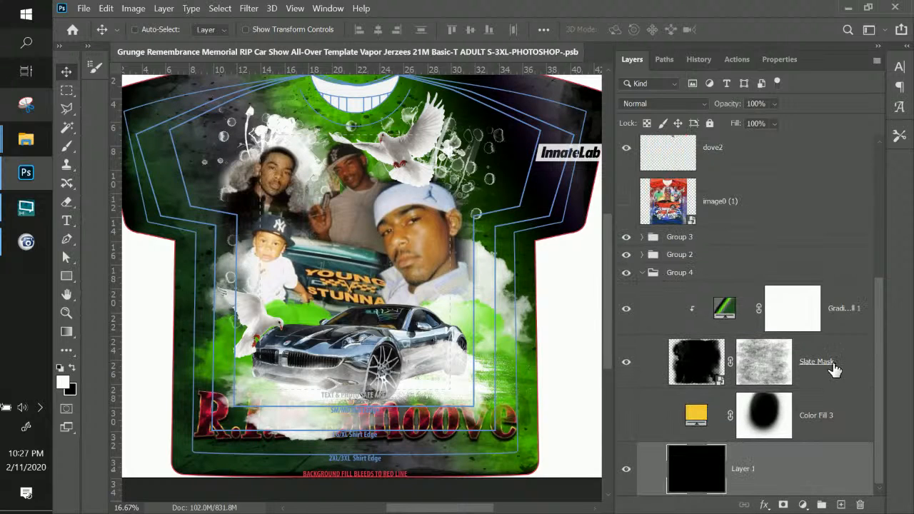
click(817, 422)
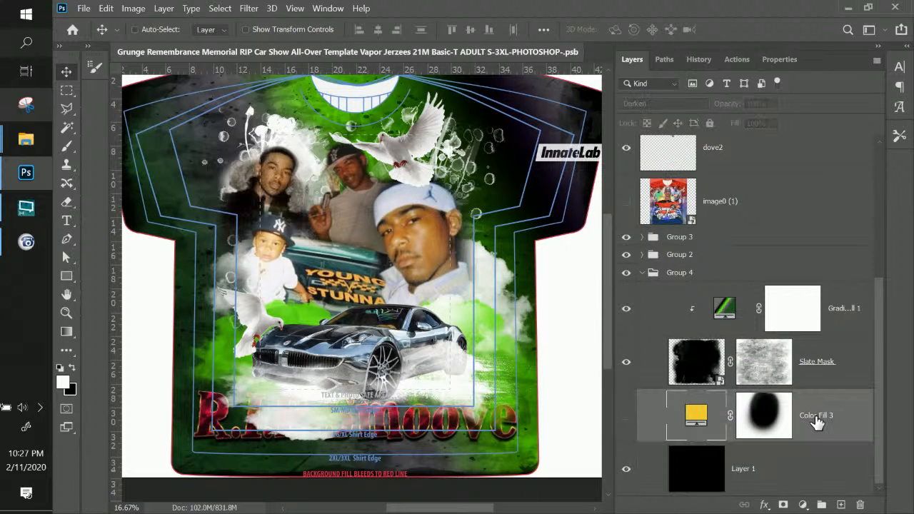
key(Delete)
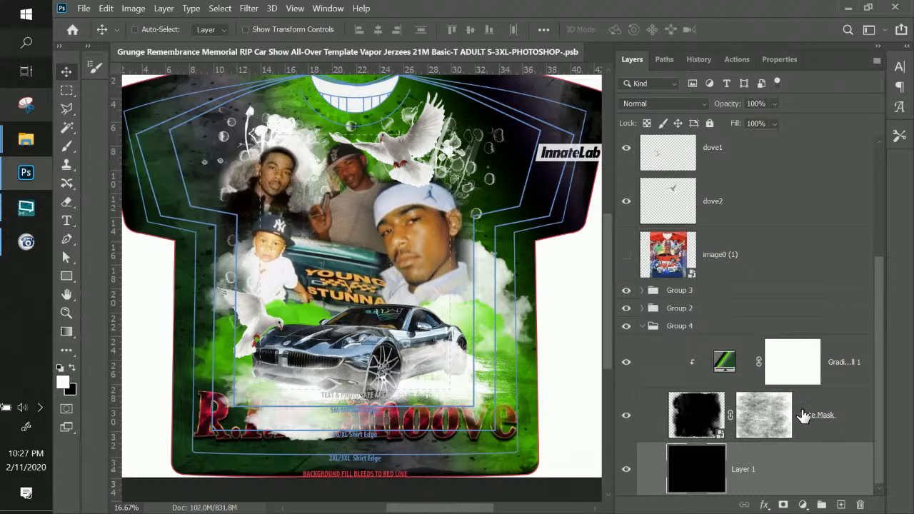
Rename Group 4 as "background" and collapse it.
double_click(678, 326)
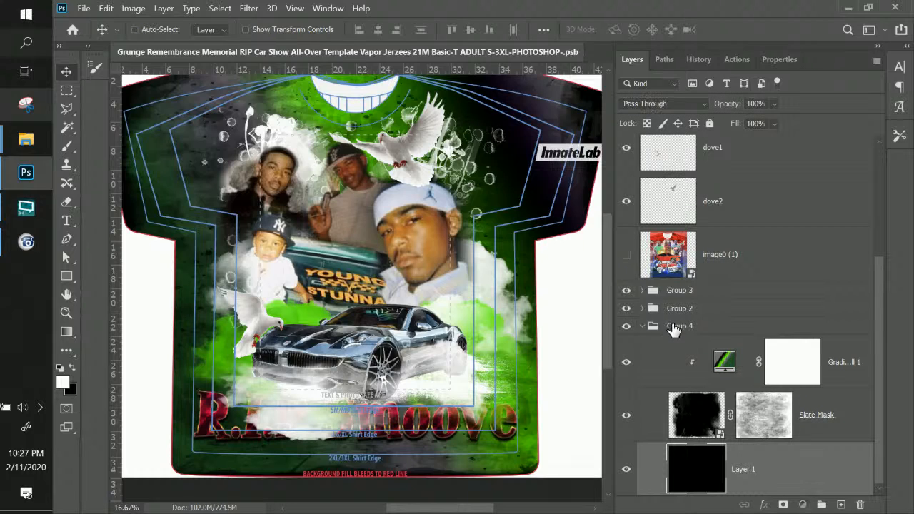
text(backg)
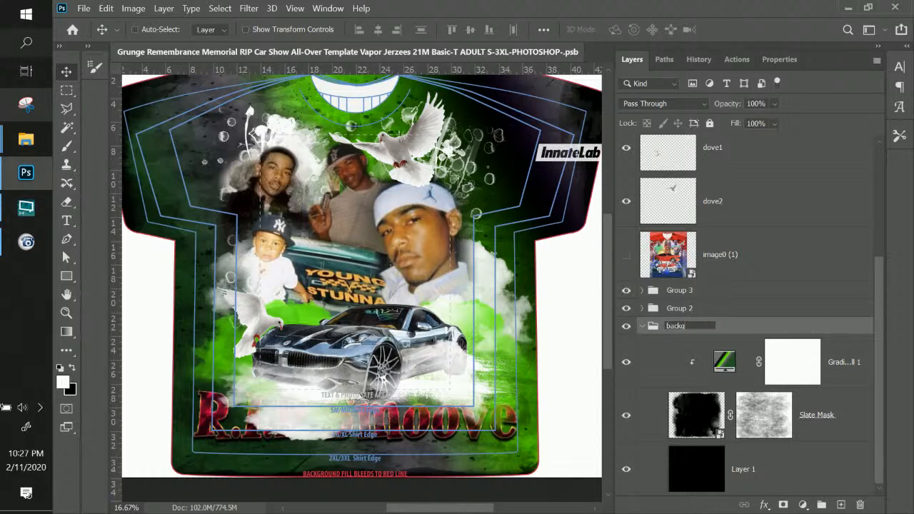
text(round)
key(Return)
click(641, 326)
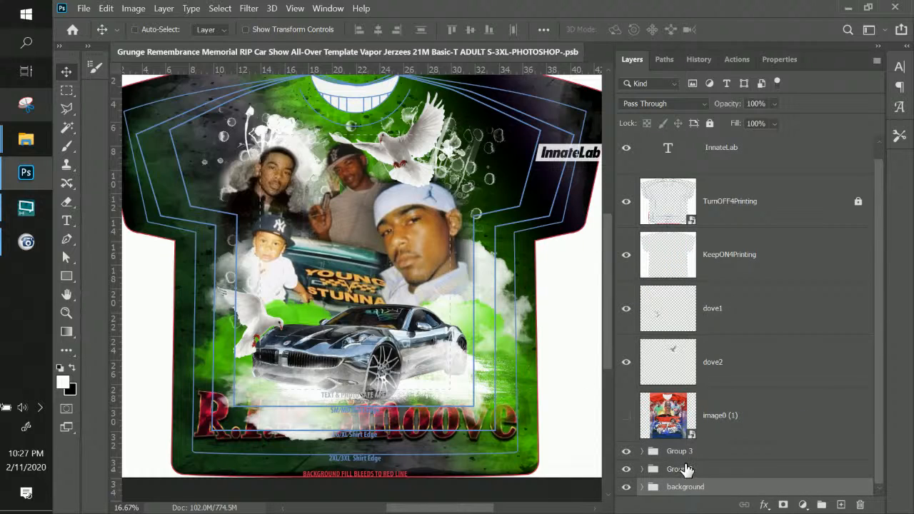
Scale dove1, dove2, Group 3 and Group 2 together to about 79% and center the artwork on the shirt front.
click(682, 469)
shift+click(692, 451)
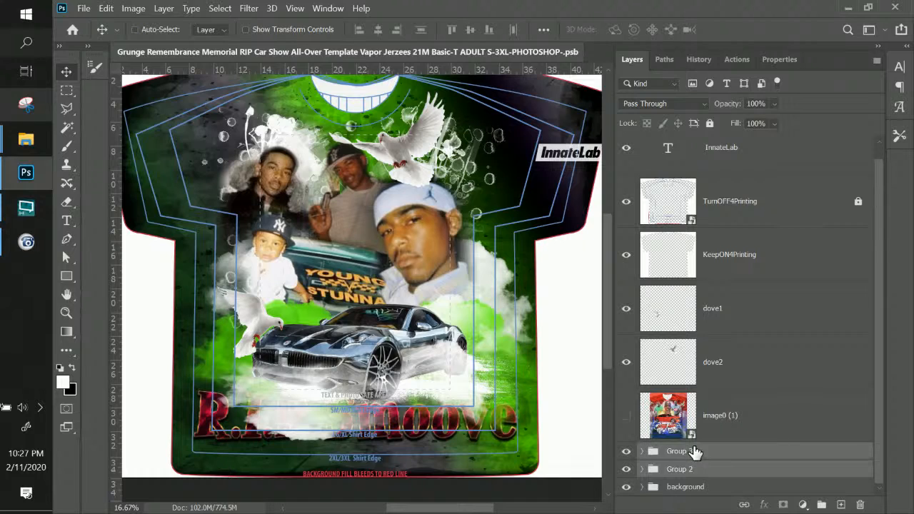
click(723, 308)
shift+click(723, 353)
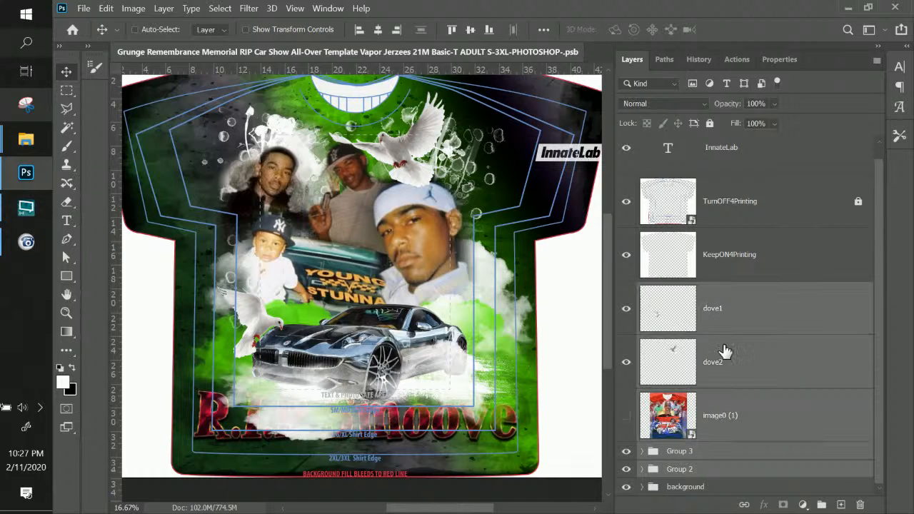
click(724, 362)
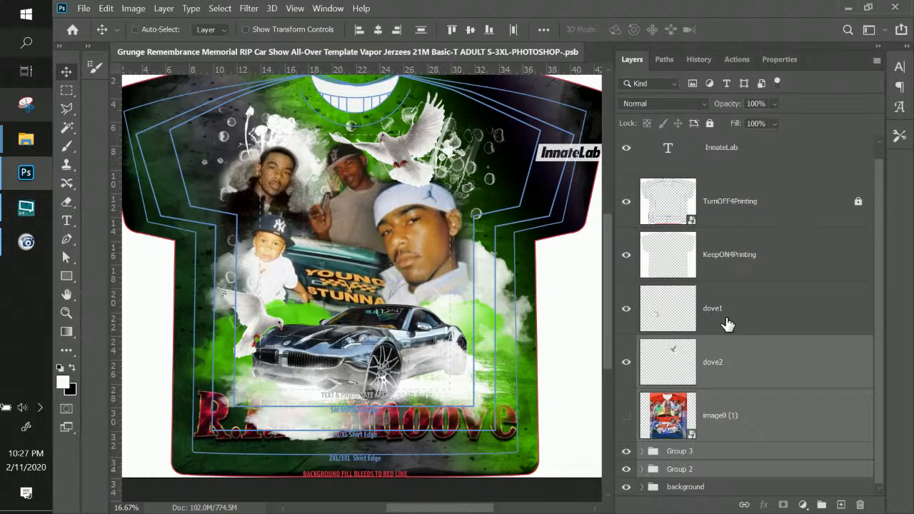
shift+click(726, 325)
key(ctrl+t)
drag(544, 470, 518, 445)
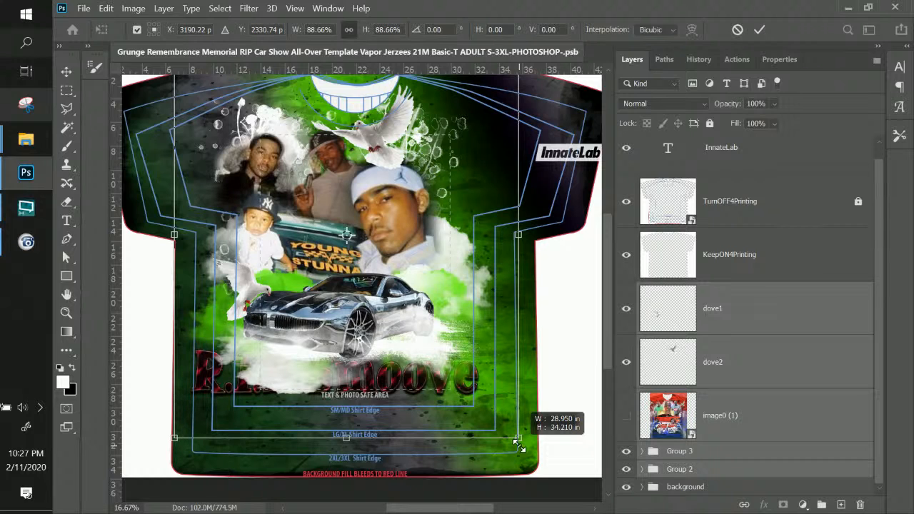
drag(323, 292, 338, 297)
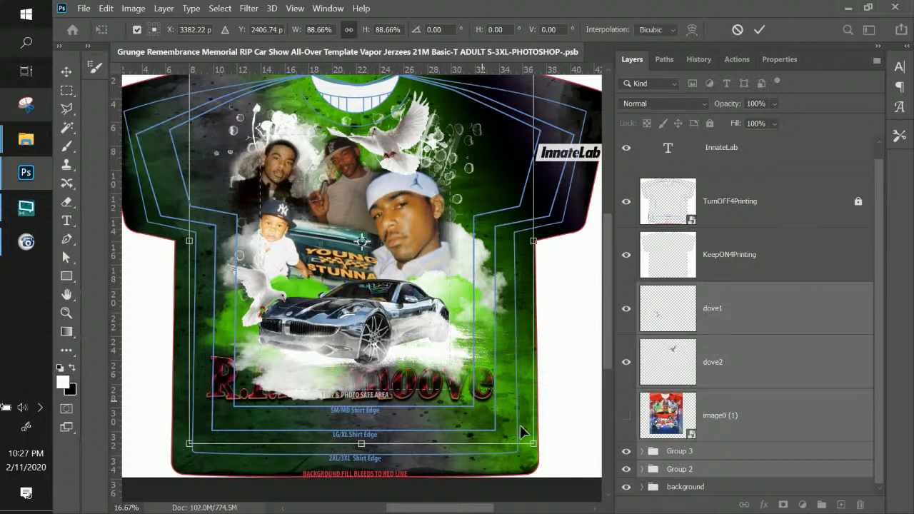
drag(537, 446, 488, 404)
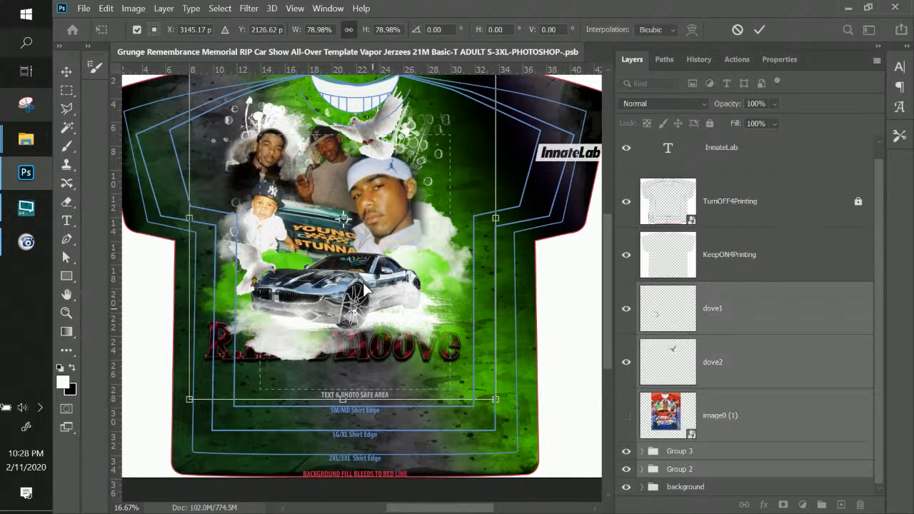
drag(358, 283, 383, 303)
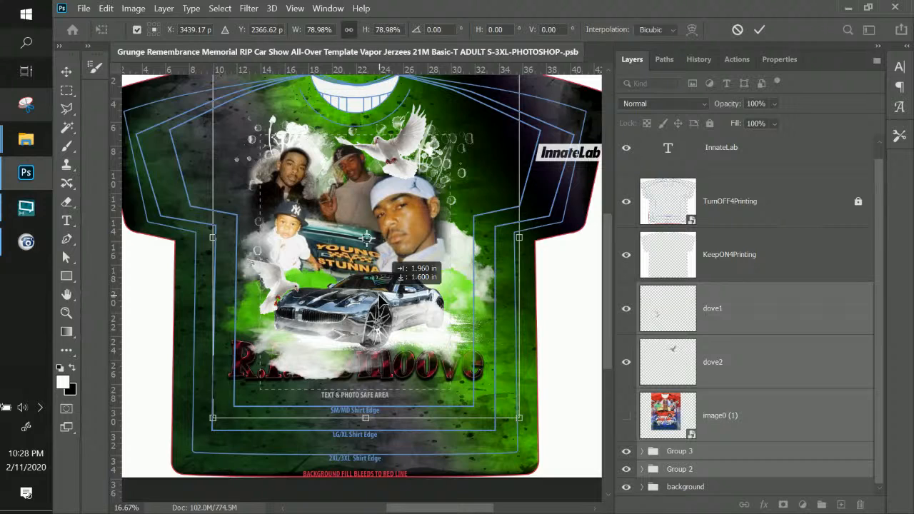
drag(383, 302, 382, 303)
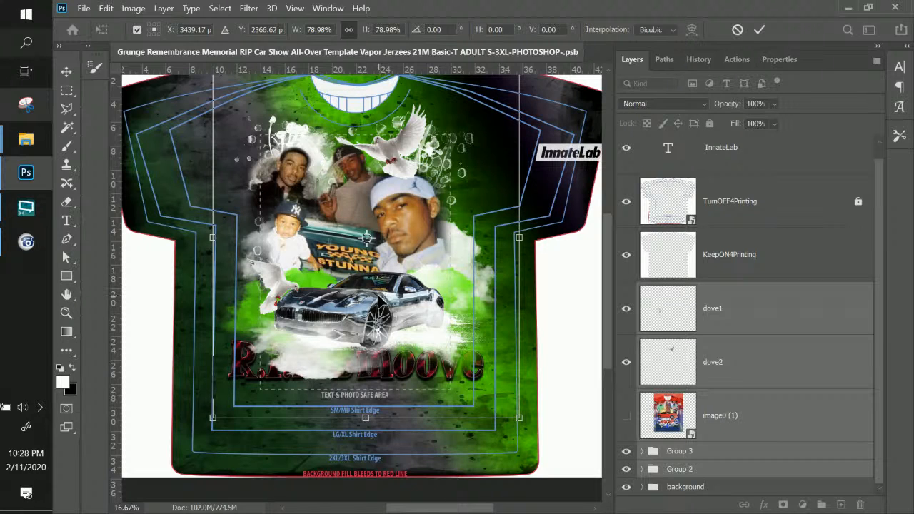
key(Return)
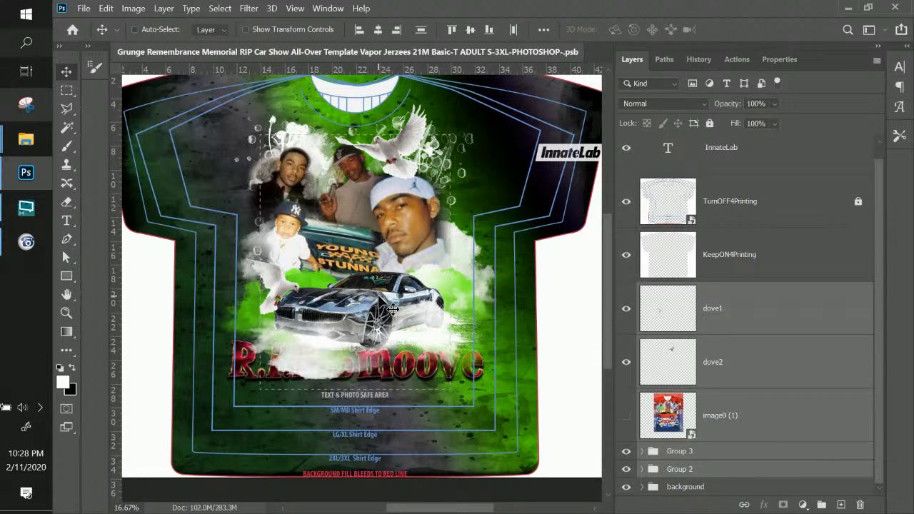
Move the R.I.P text layer out of Group 2 and place it directly below dove2, above image0 (1).
key(ctrl+plus)
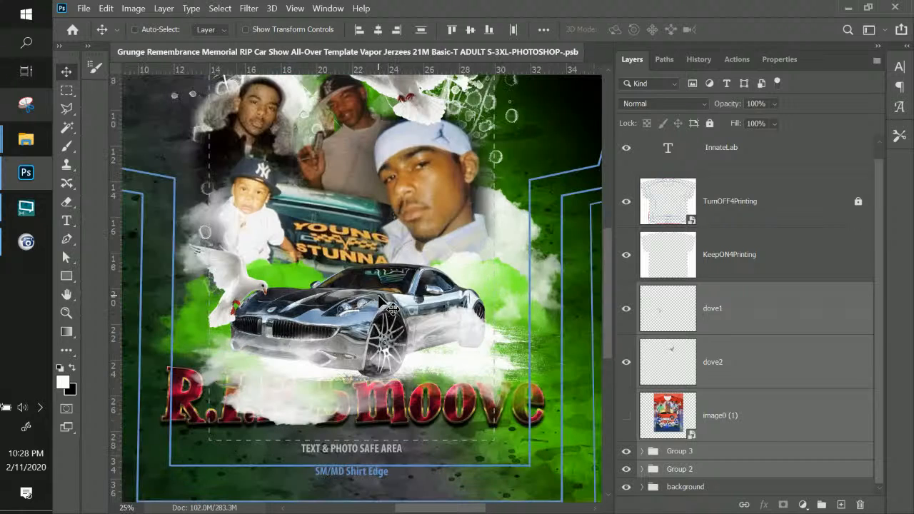
right_click(455, 426)
click(510, 329)
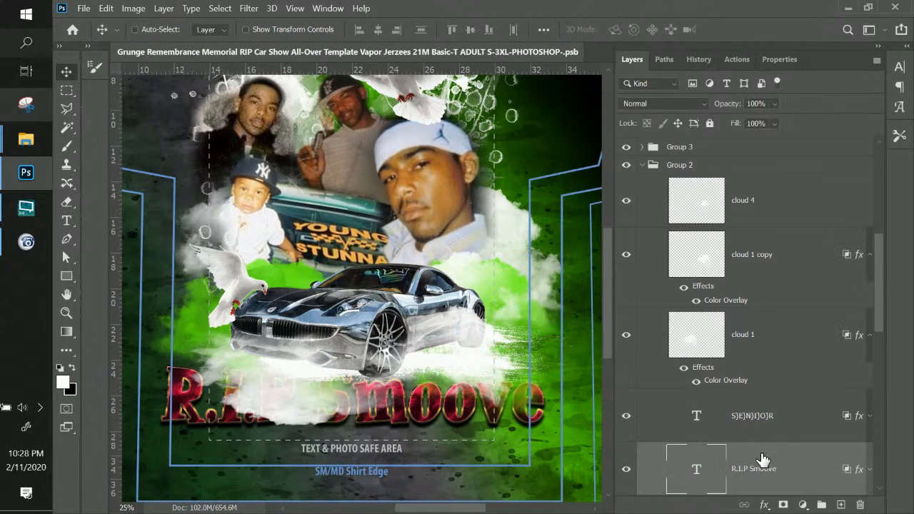
drag(762, 459, 764, 114)
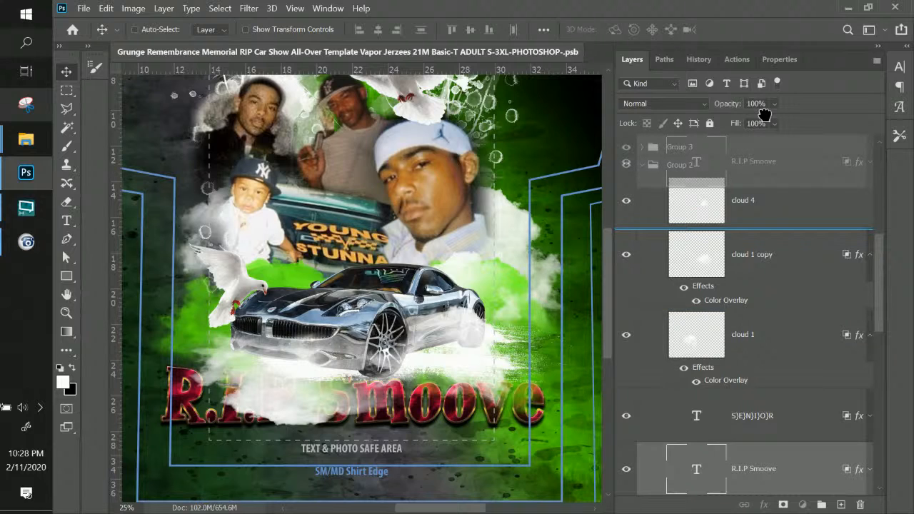
drag(765, 114, 724, 290)
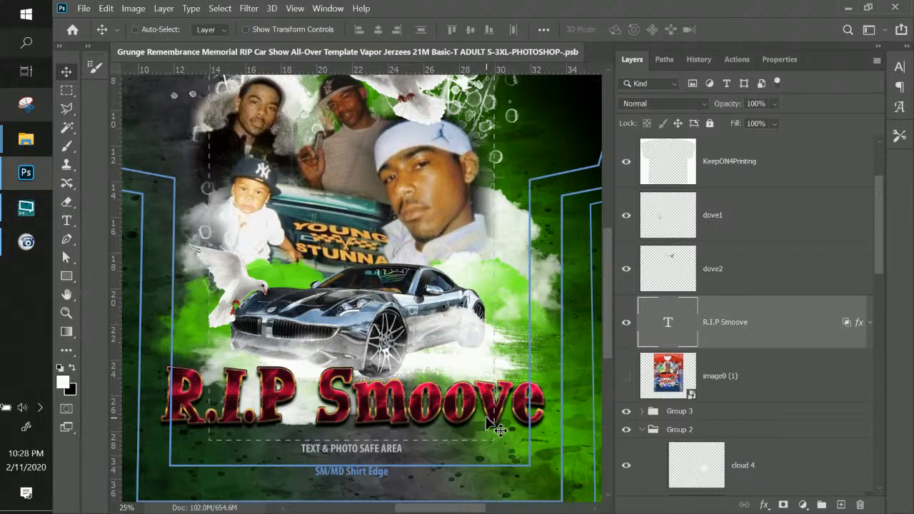
Narrow the R.I.P text horizontally from both sides to fit within the dashed text and photo safe area.
key(ctrl)
key(ctrl+t)
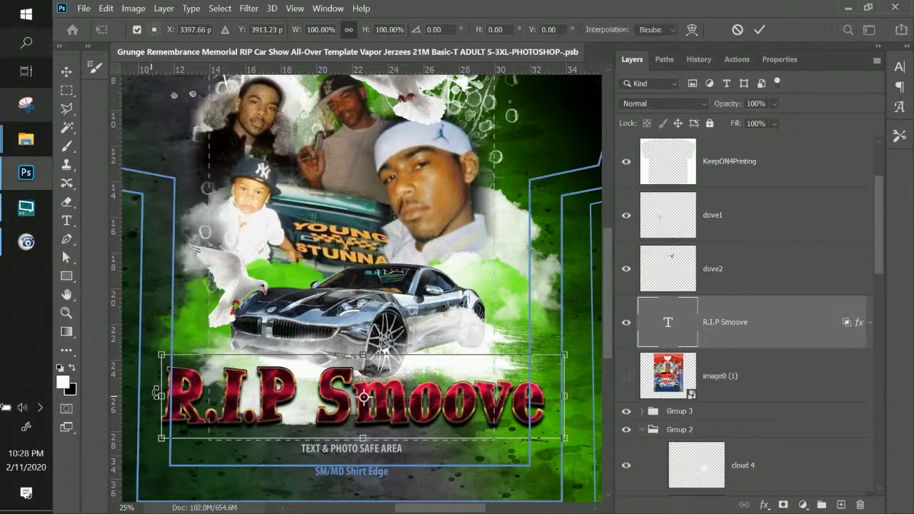
drag(155, 394, 214, 394)
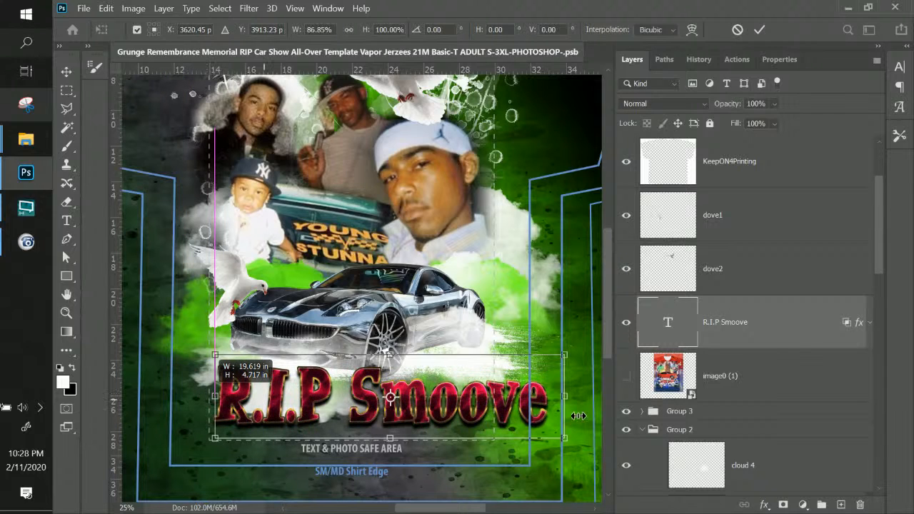
drag(569, 398, 503, 393)
key(Return)
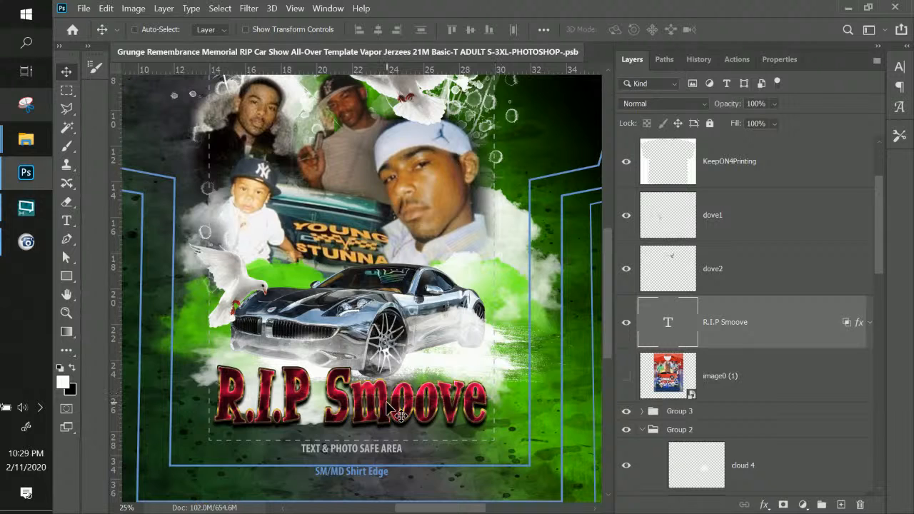
Apply the white-to-black chrome preset style to the R.I.P text layer, keeping the whole text visible beside the Layer Style dialog.
scroll(397, 415, up, 4)
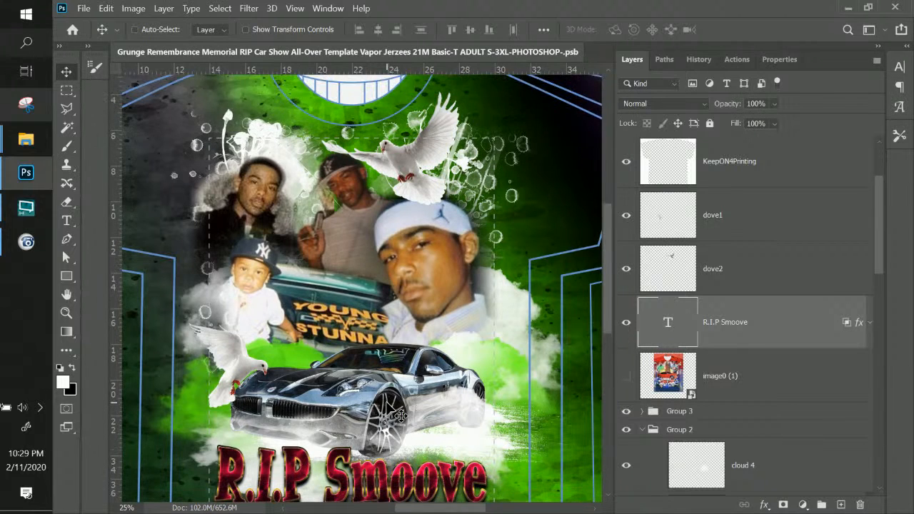
scroll(397, 415, down, 3)
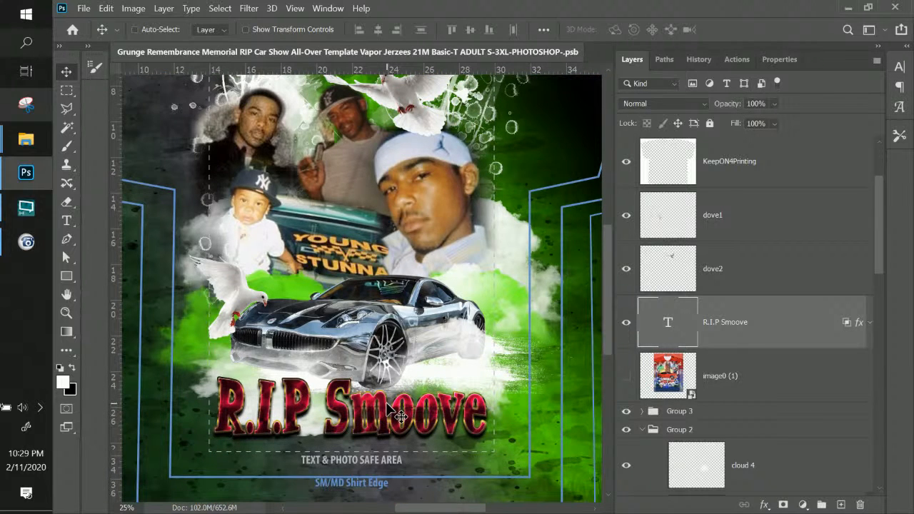
double_click(784, 323)
click(363, 141)
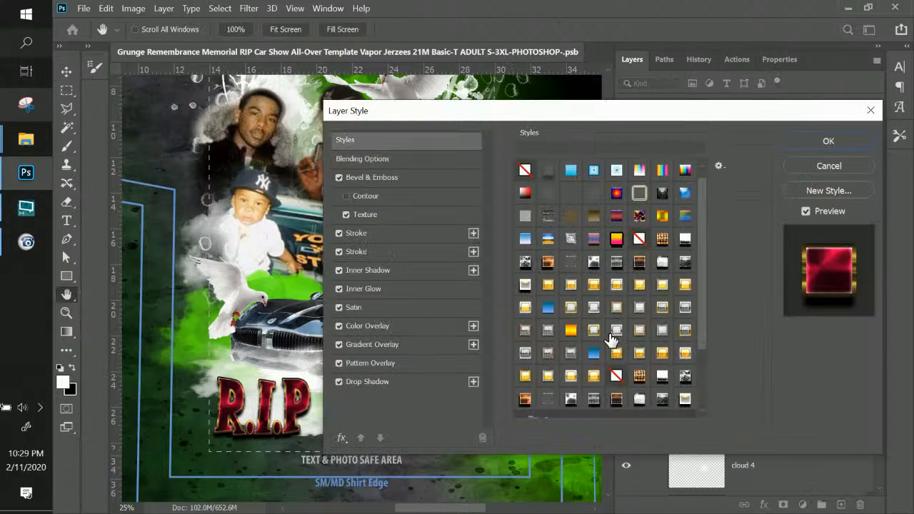
scroll(612, 341, down, 1)
click(572, 365)
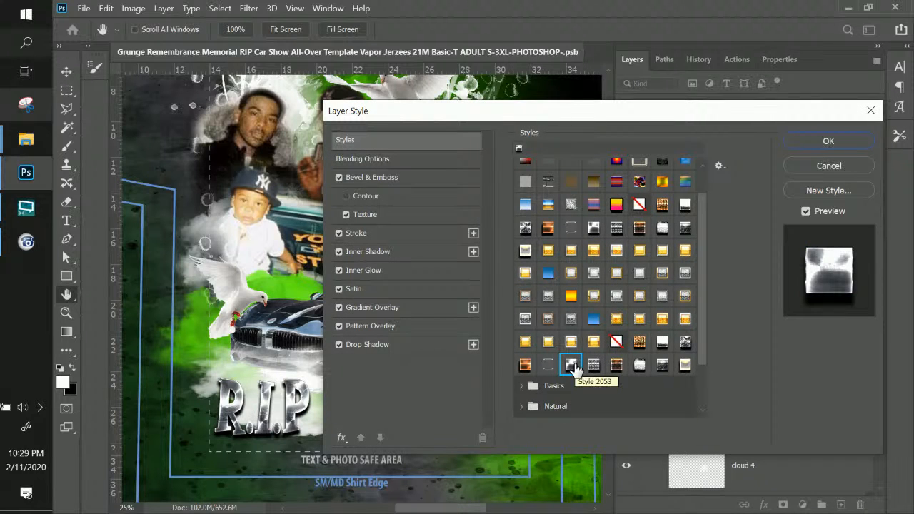
click(686, 364)
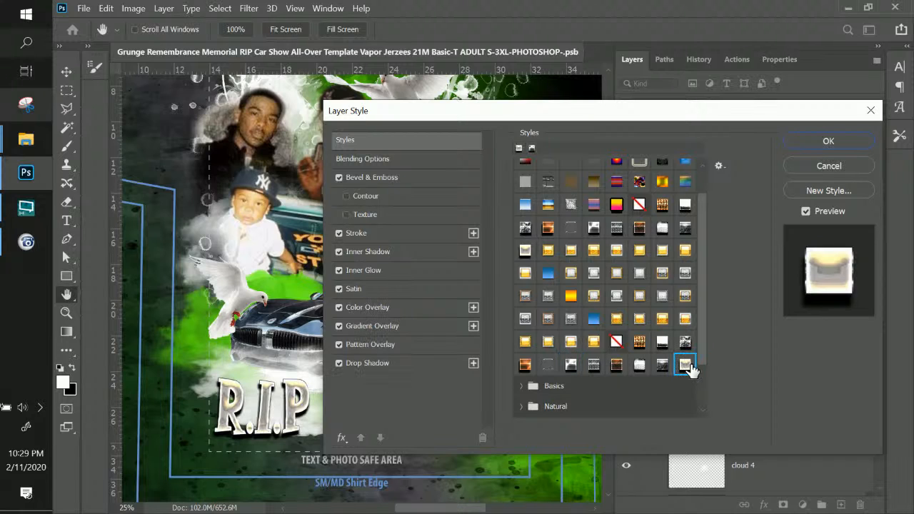
click(662, 342)
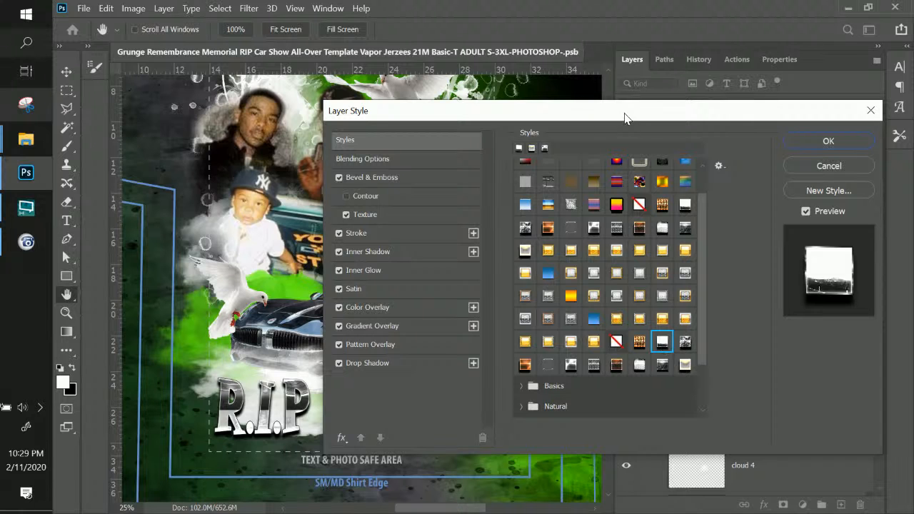
drag(679, 119, 804, 109)
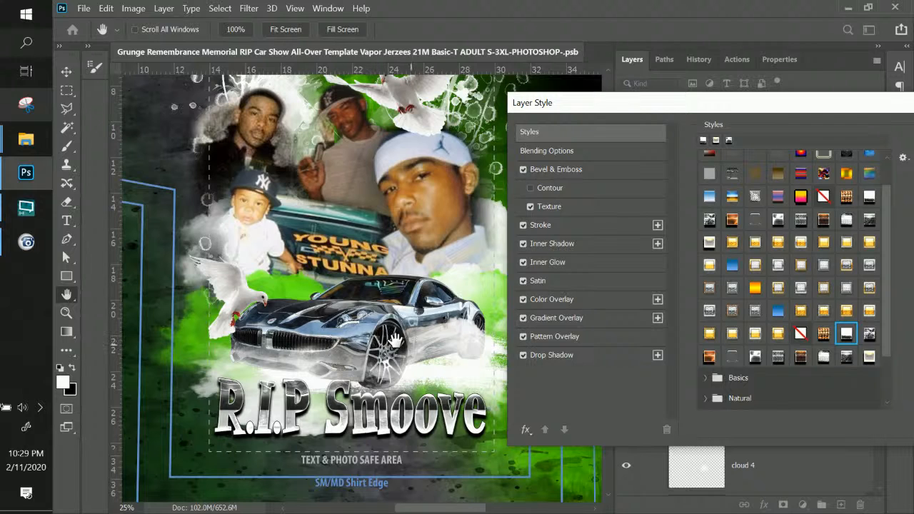
Add a second Color Overlay to the R.I.P text and colour it blue (#628aad) sampled from the car's hood.
click(551, 299)
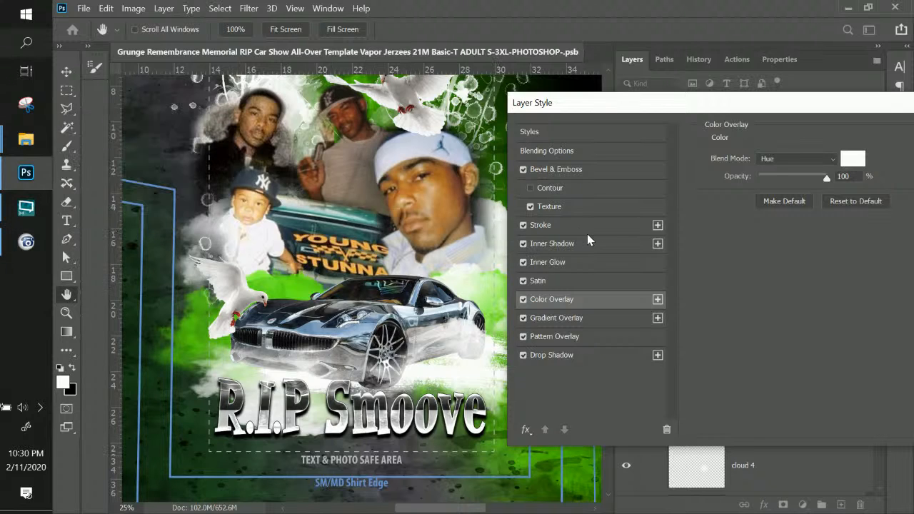
click(657, 299)
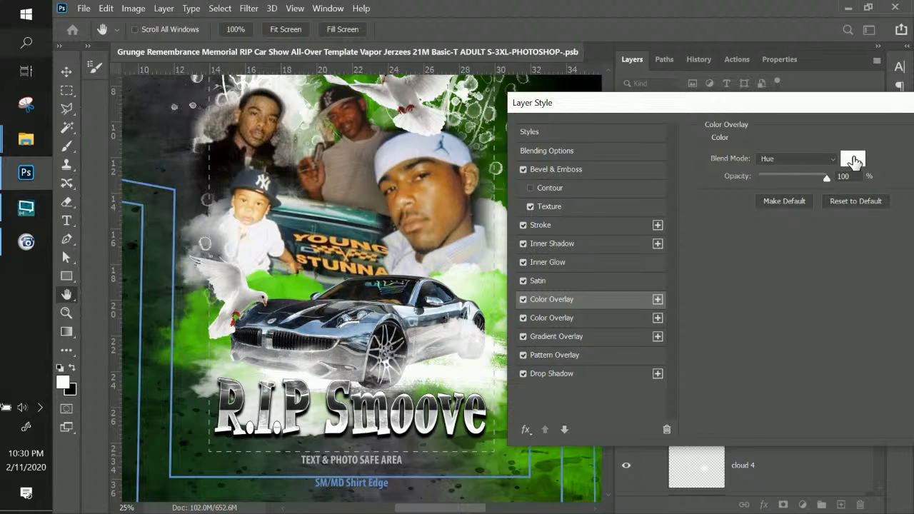
click(853, 161)
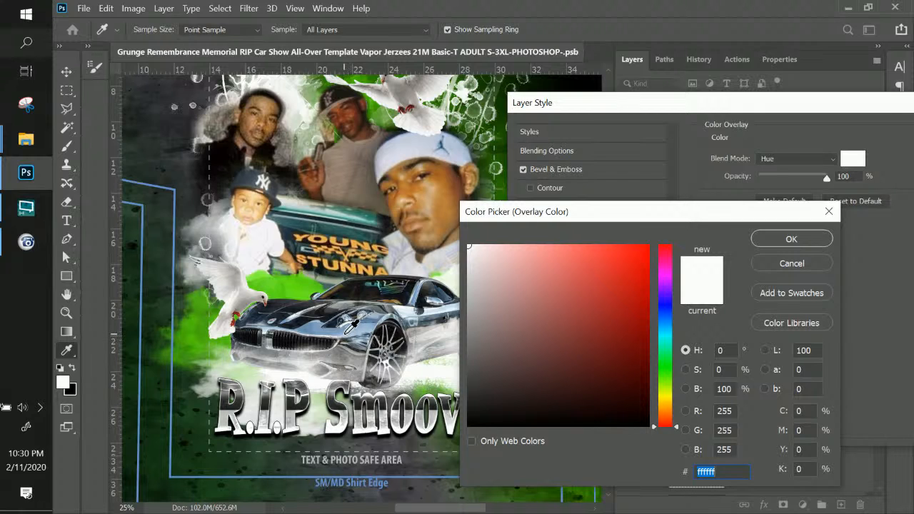
click(306, 329)
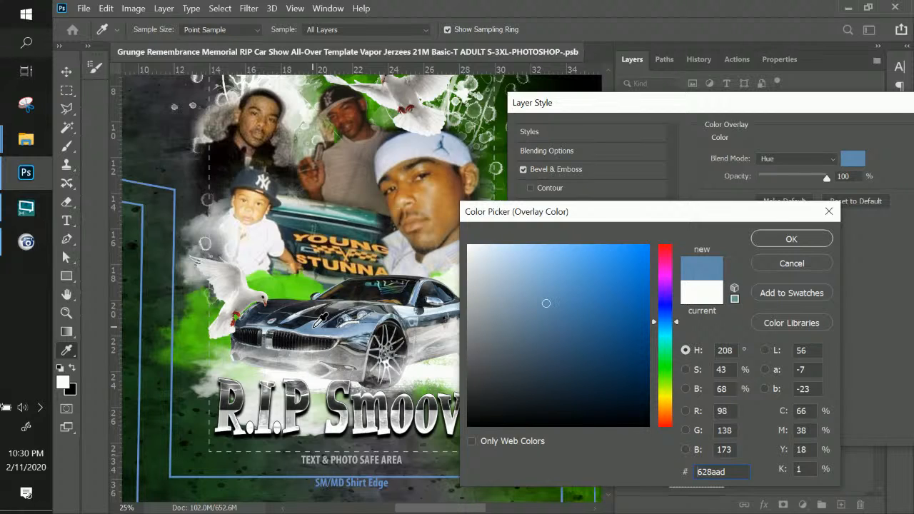
click(804, 247)
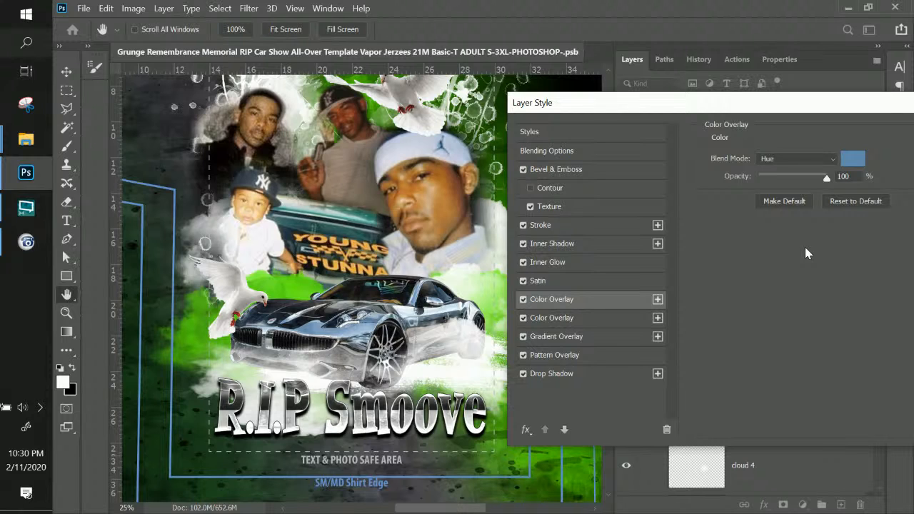
Try the Darken blend mode on the R.I.P text's blue Color Overlay.
click(817, 162)
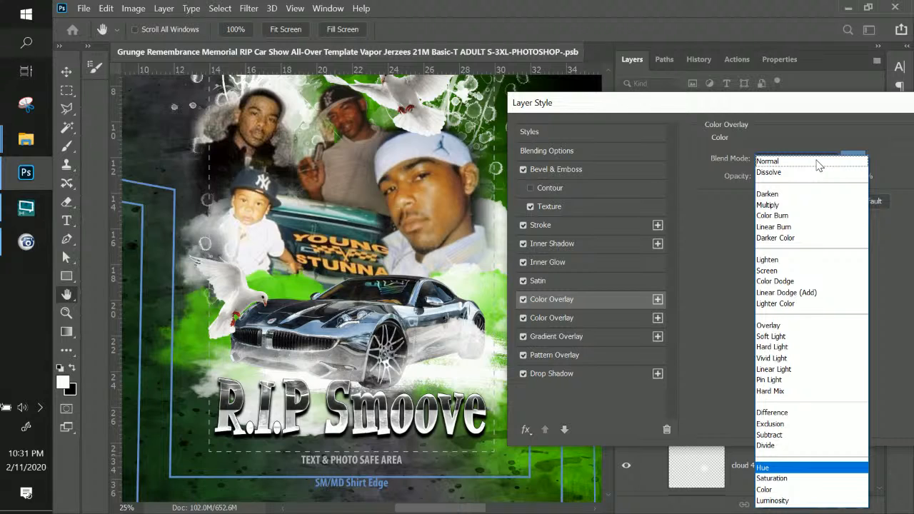
click(789, 194)
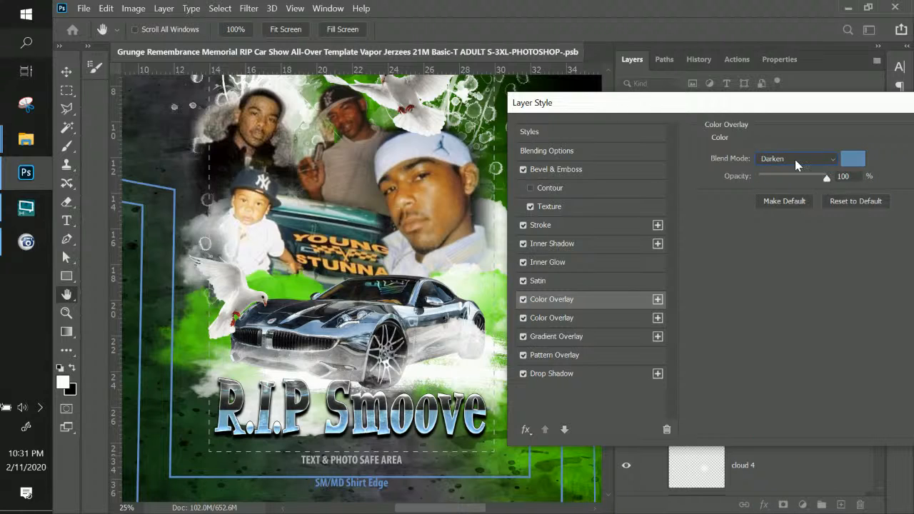
click(833, 162)
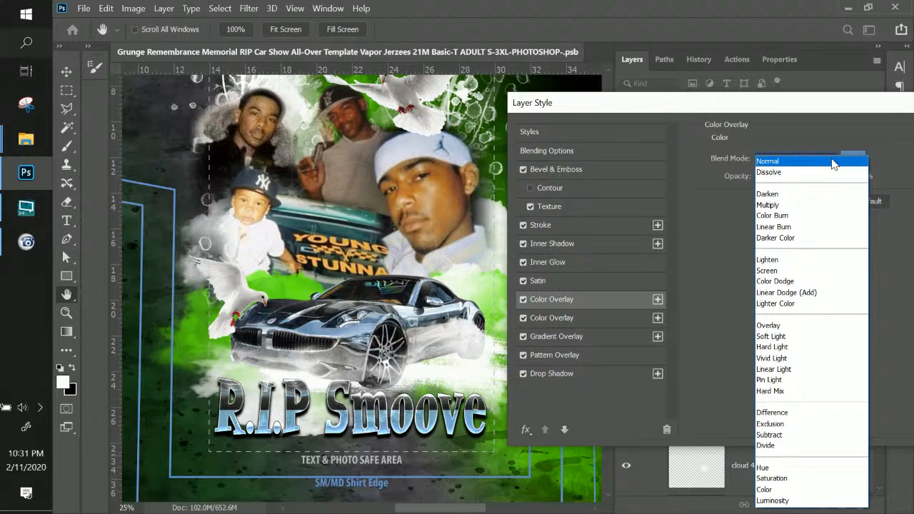
key(Down)
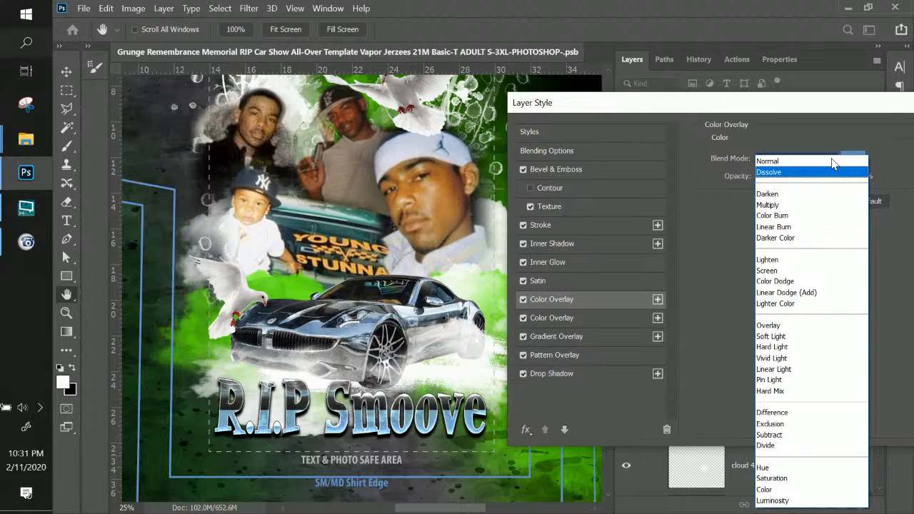
key(Down)
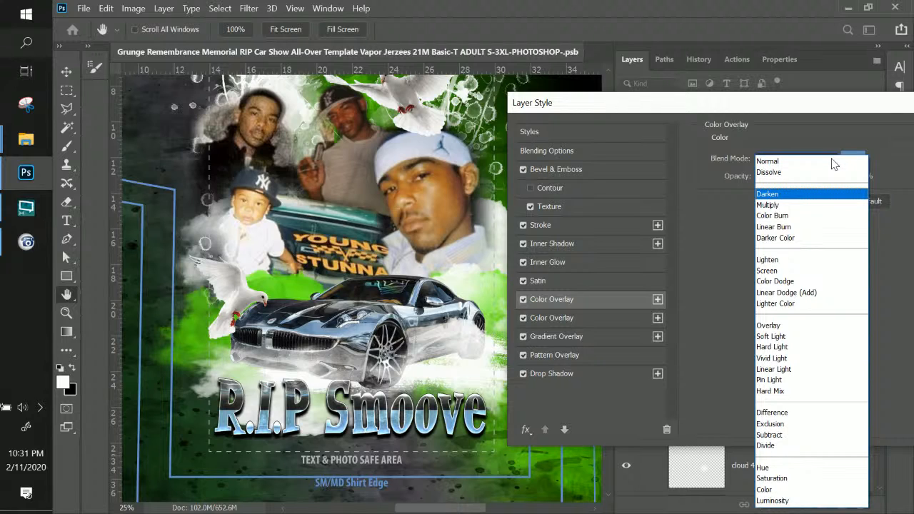
key(Down)
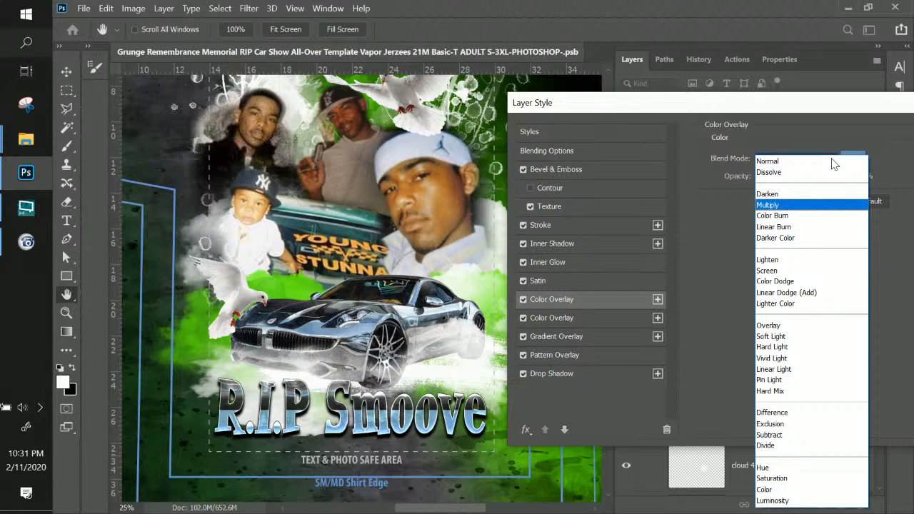
key(Down)
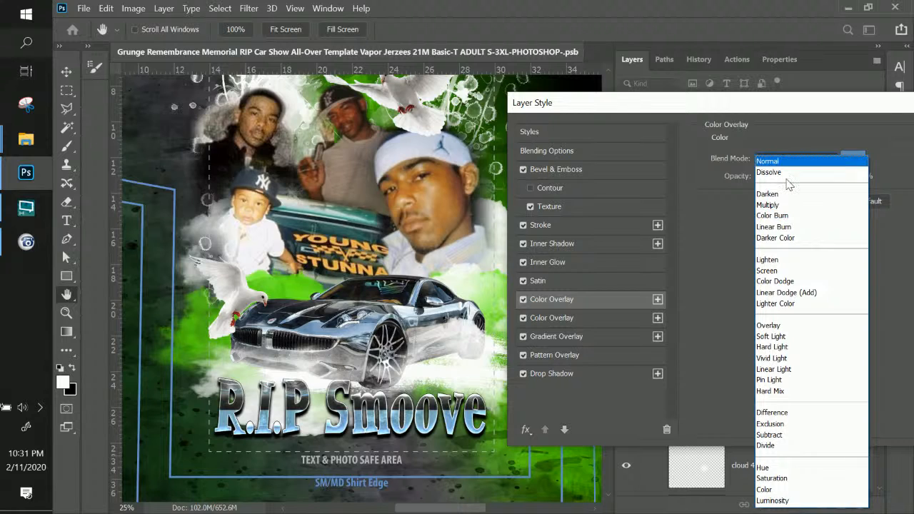
click(769, 195)
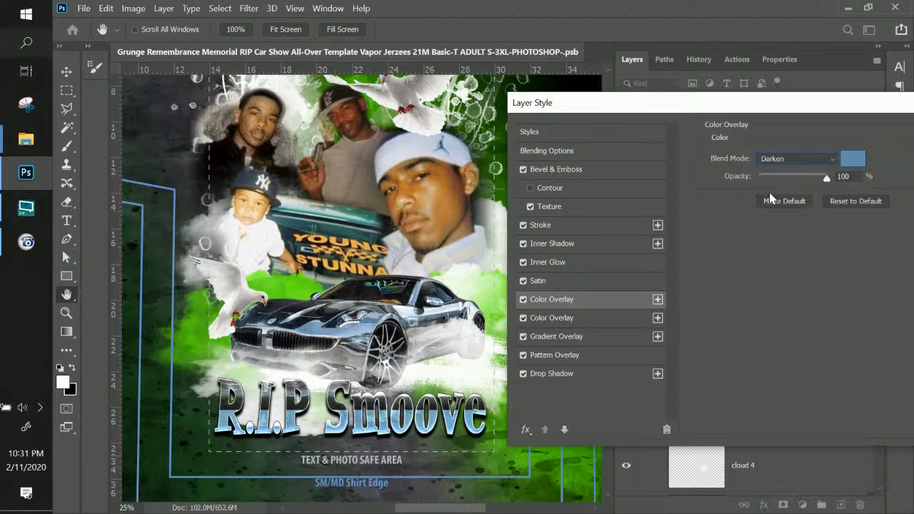
Cycle through the blend modes, set the blue Color Overlay on the R.I.P text to Overlay, and lower its opacity.
key(Down)
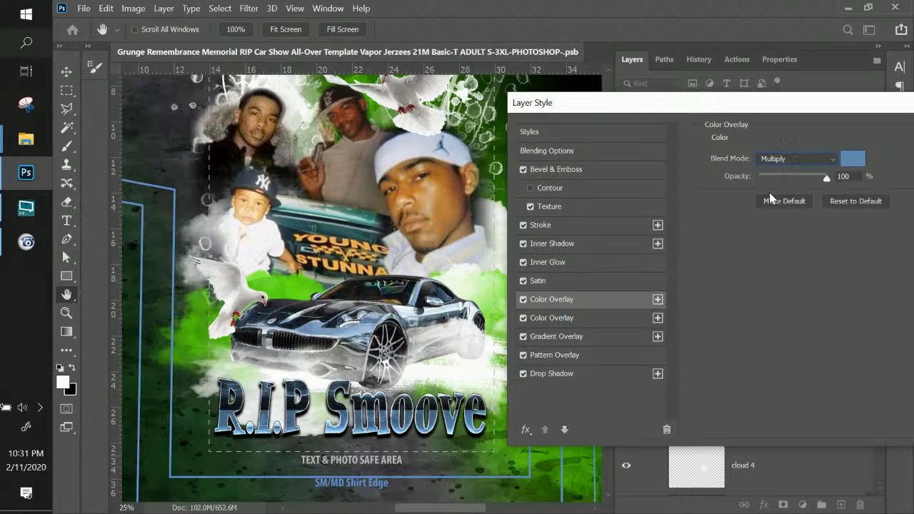
key(Down)
key(Down)
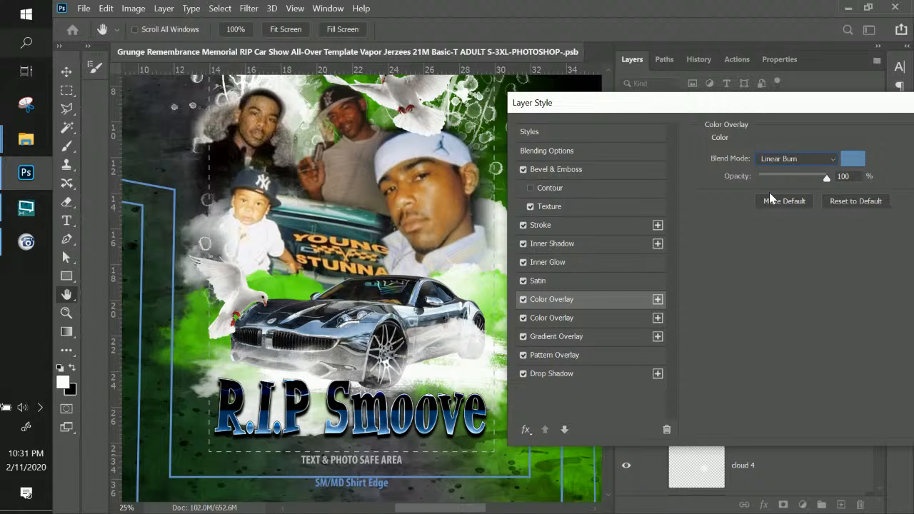
key(Down)
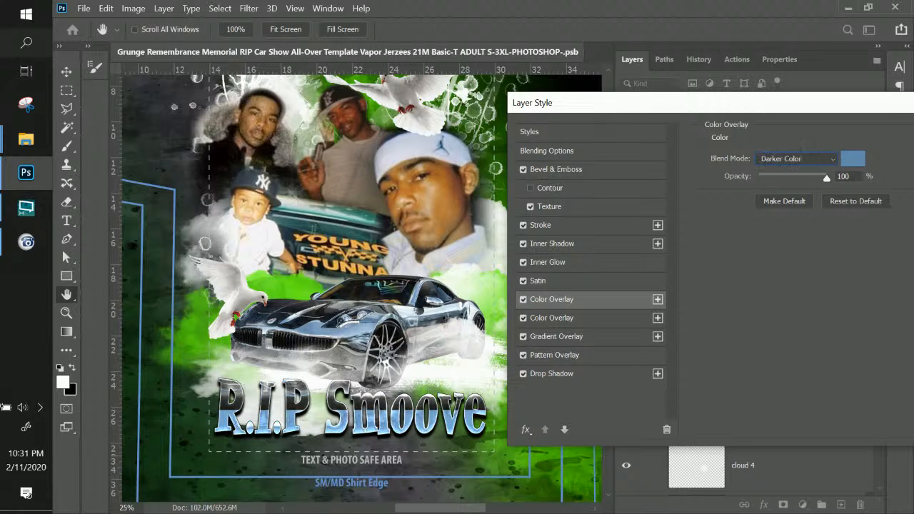
key(Down)
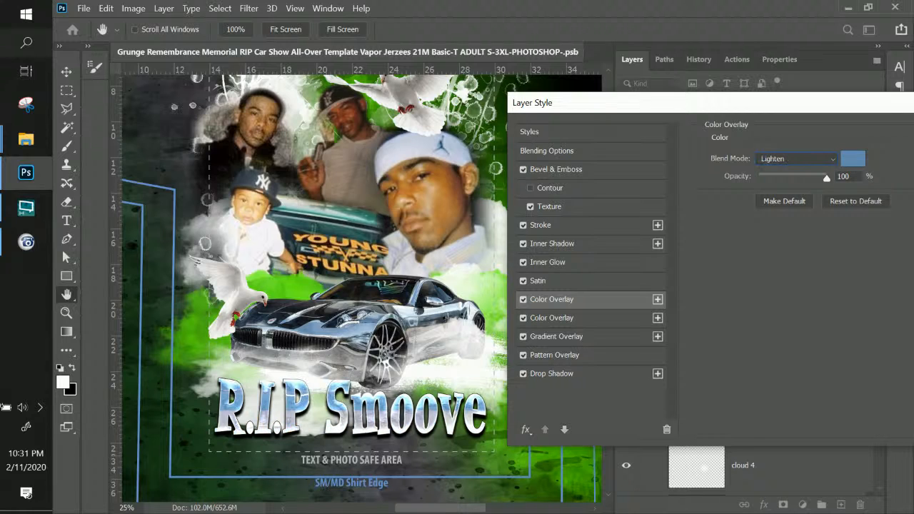
key(Down)
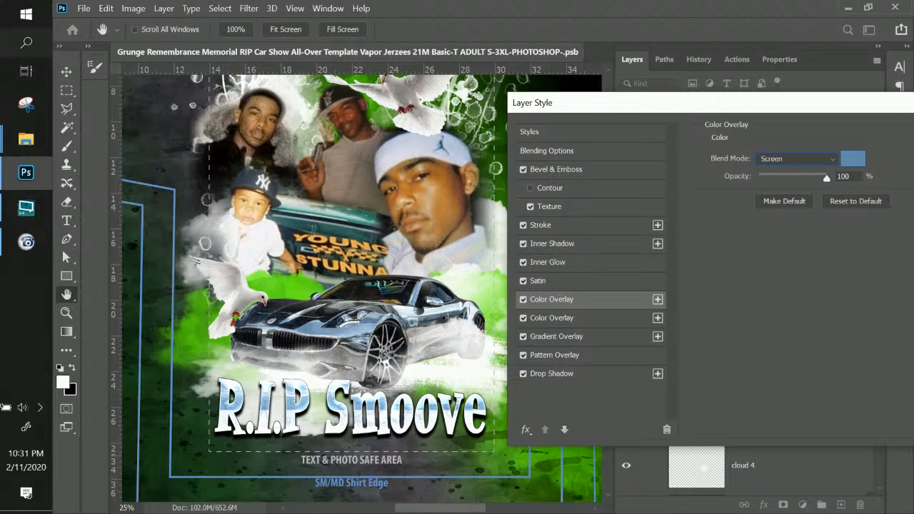
key(Down)
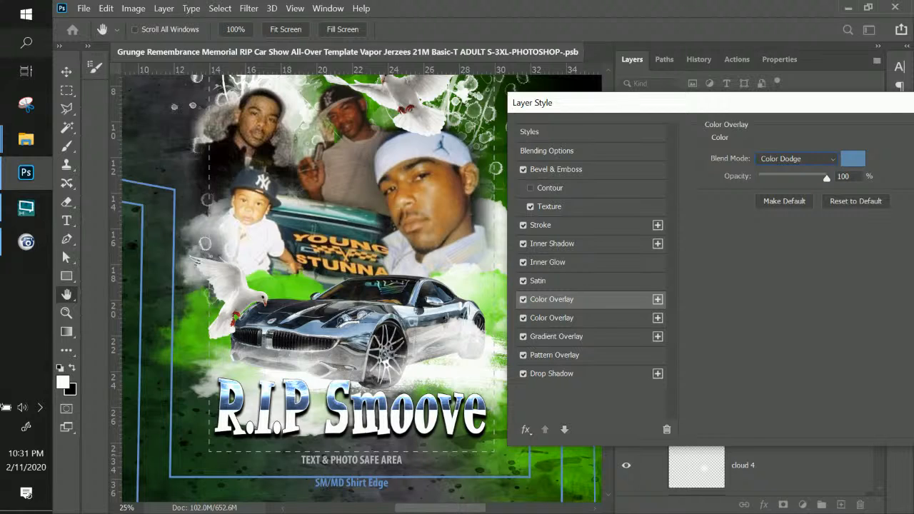
key(Down)
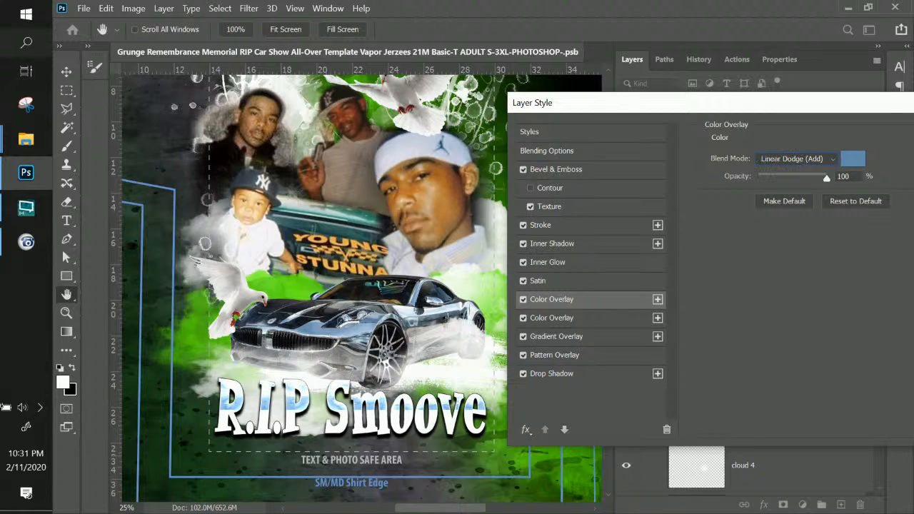
key(Down)
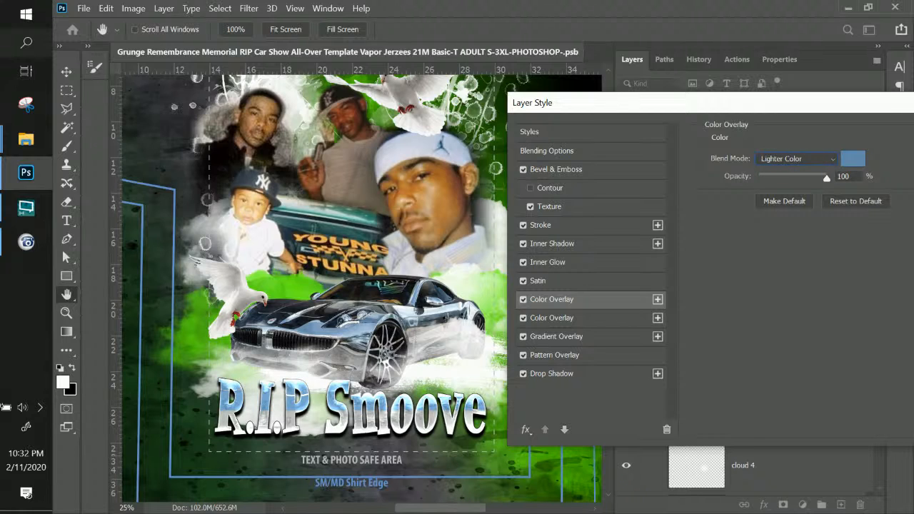
key(Down)
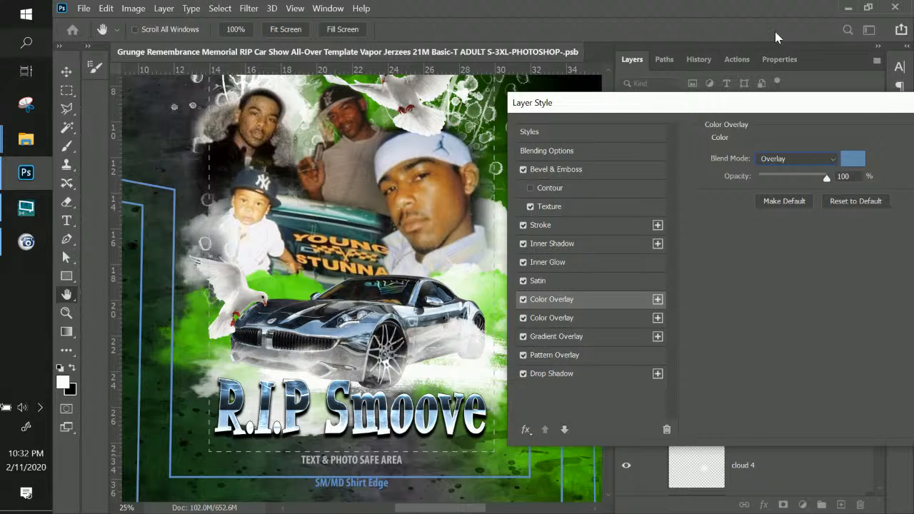
drag(806, 178, 801, 178)
Set the R.I.P text's Gradient Overlay scale to 56% and slightly increase the Satin distance.
click(569, 341)
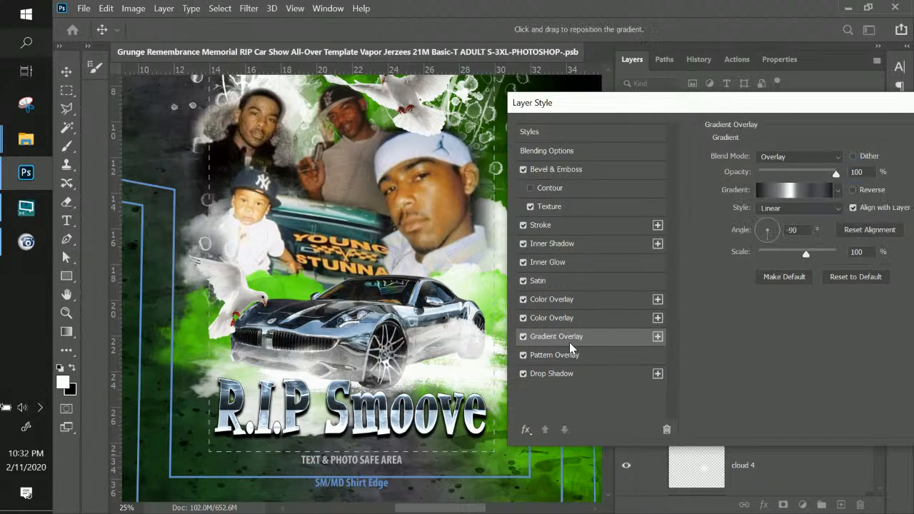
drag(805, 254, 781, 312)
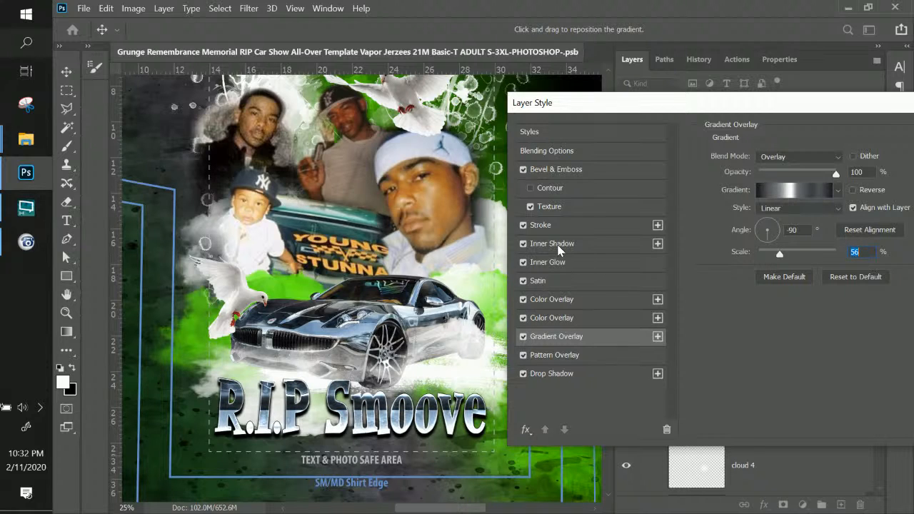
click(549, 280)
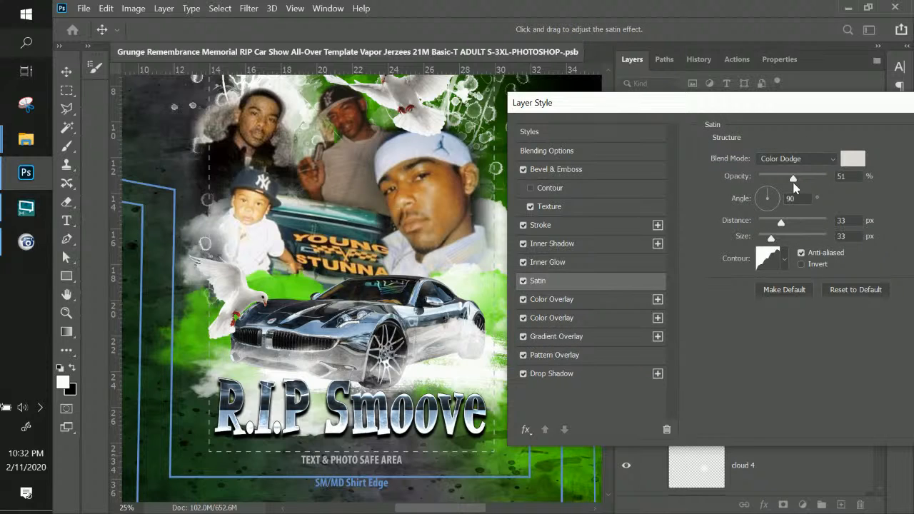
mouse_move(783, 225)
mouse_down()
mouse_move(798, 223)
mouse_move(789, 227)
mouse_up()
Set the size of the gradient Stroke around the R.I.P text to 10 px.
drag(703, 109, 652, 106)
click(534, 226)
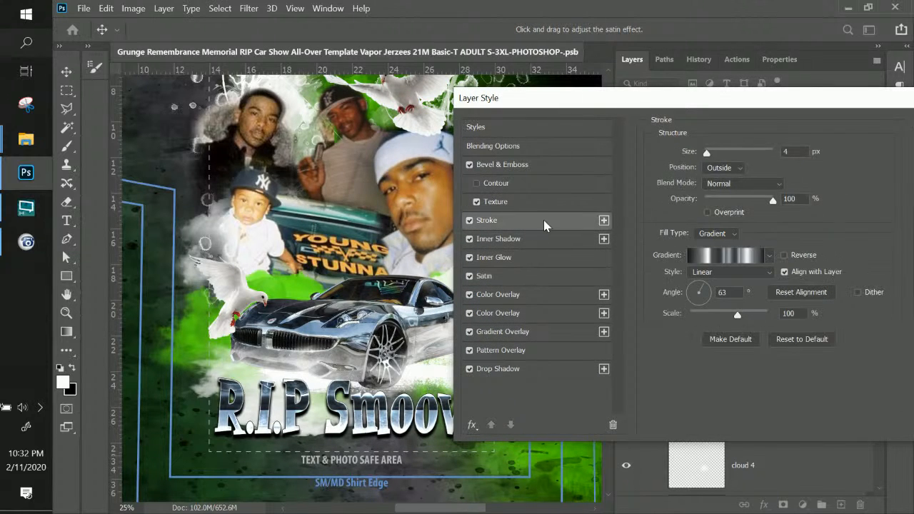
drag(707, 158, 712, 159)
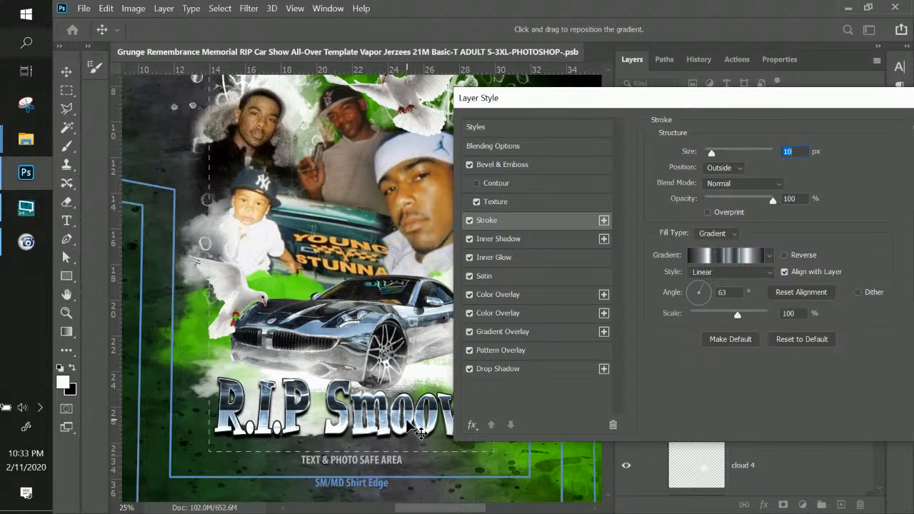
click(492, 340)
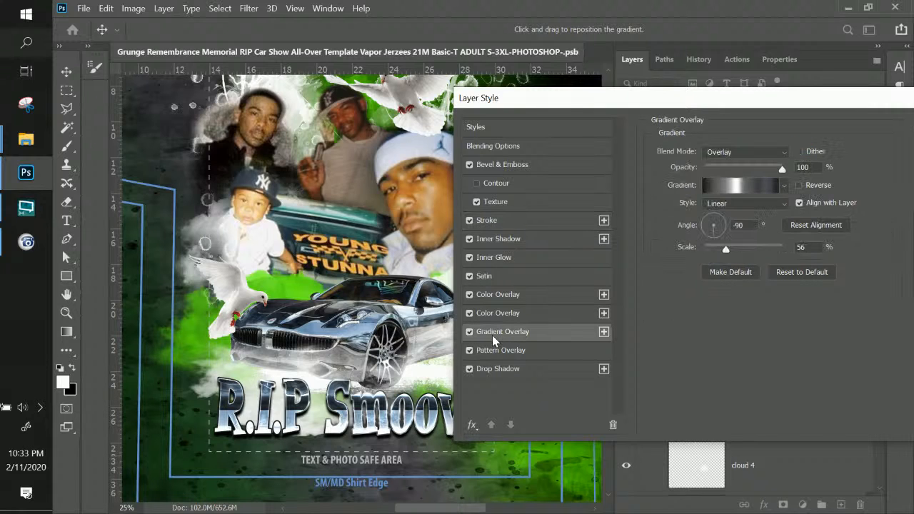
click(727, 186)
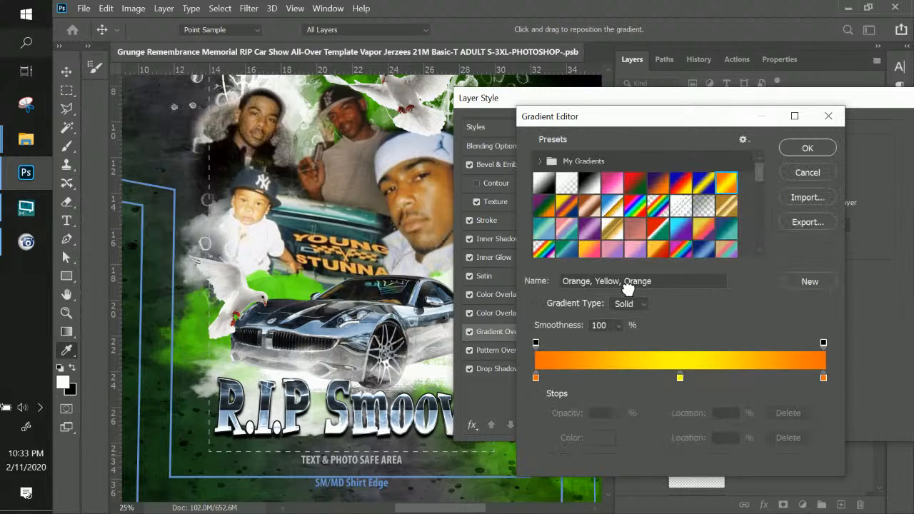
click(792, 174)
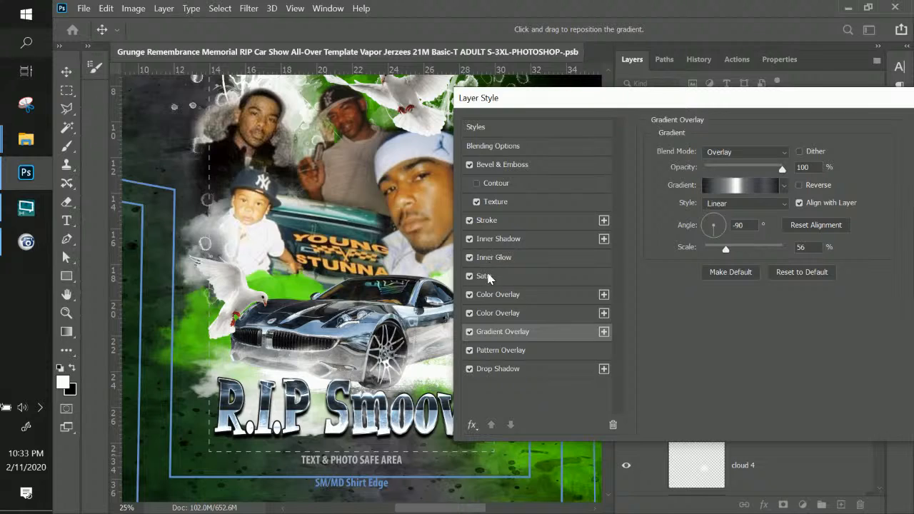
Switch the R.I.P text's Pattern Overlay off and on to compare its effect, and set its scale to 303%.
click(491, 350)
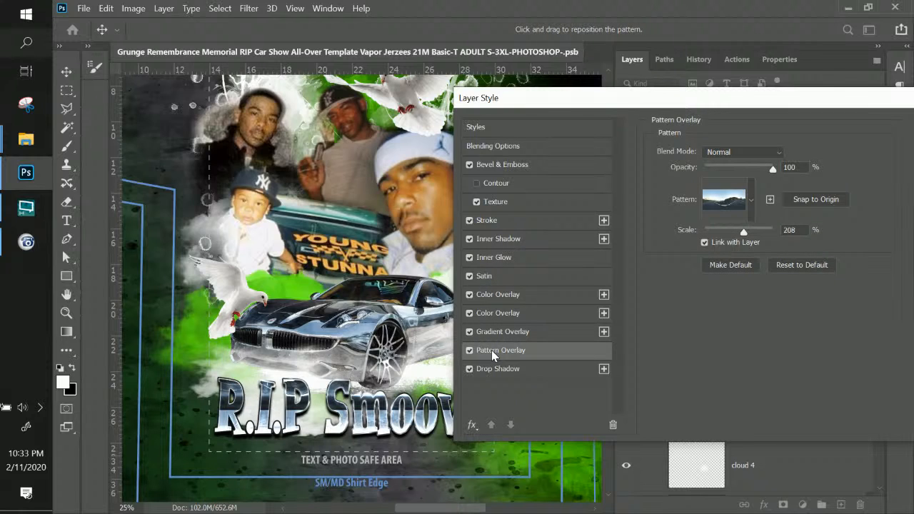
click(470, 351)
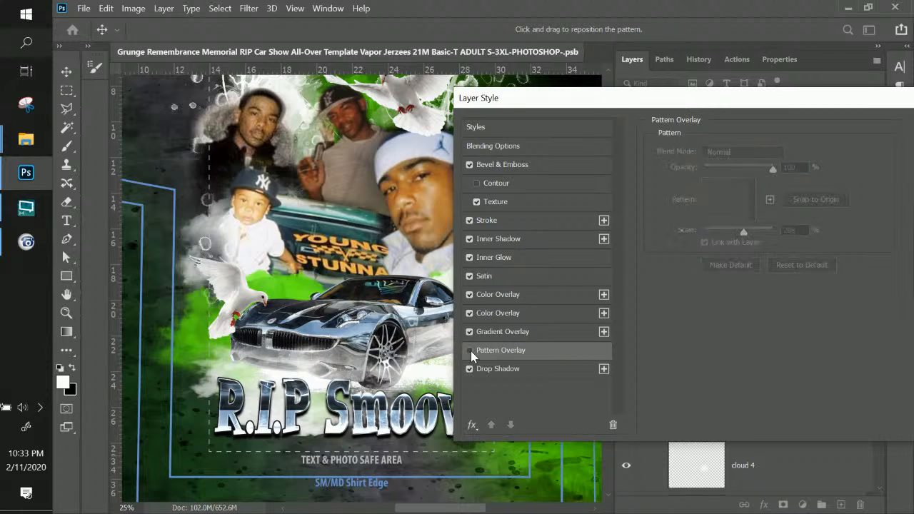
click(470, 350)
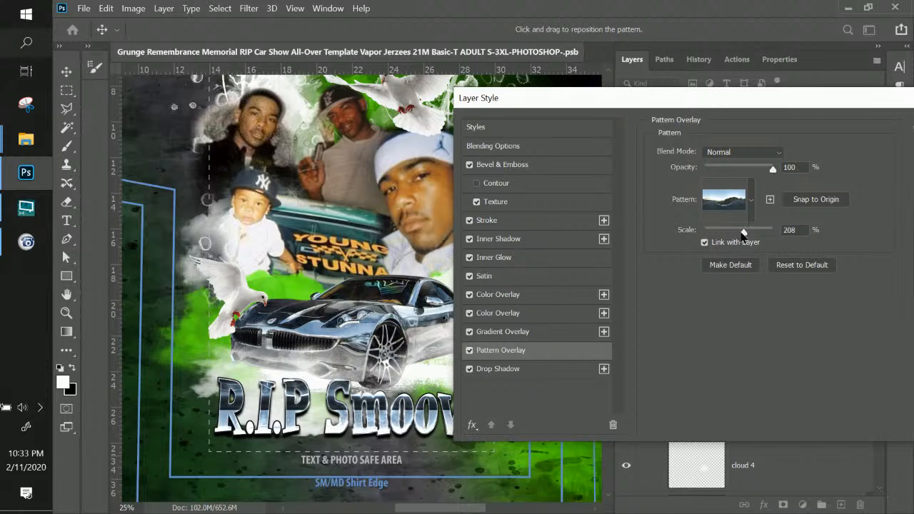
mouse_move(743, 232)
mouse_down()
mouse_move(711, 236)
mouse_move(748, 234)
mouse_up()
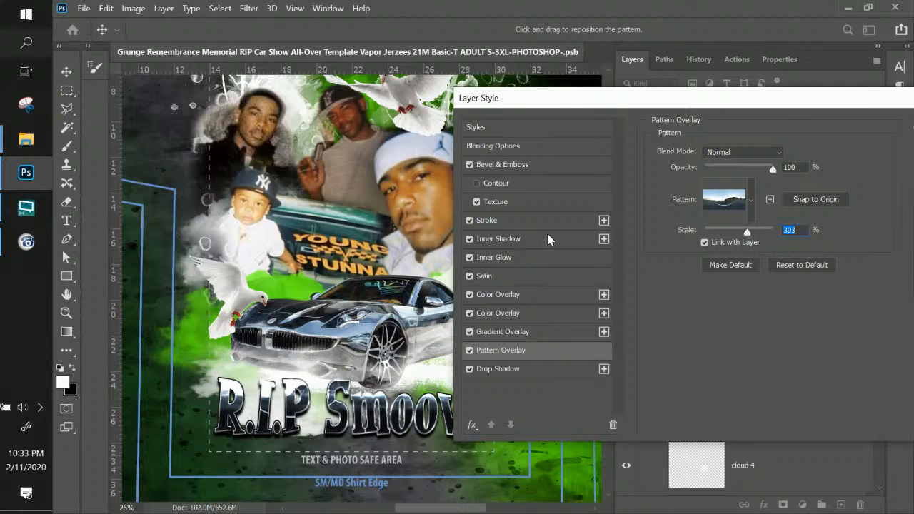
Open the settings of the blue Color Overlay on the R.I.P text.
click(519, 296)
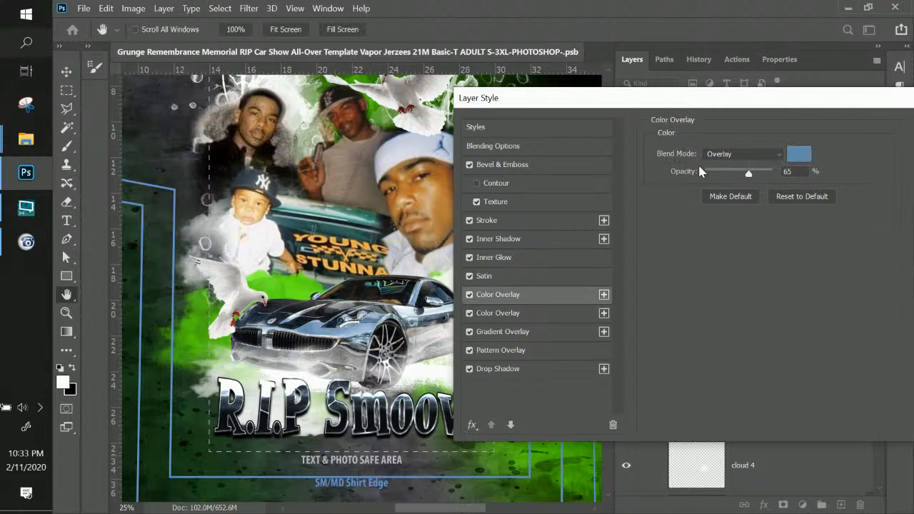
Set the title text's upper Color Overlay to Normal blend mode at 43% opacity.
drag(722, 172, 754, 175)
click(765, 157)
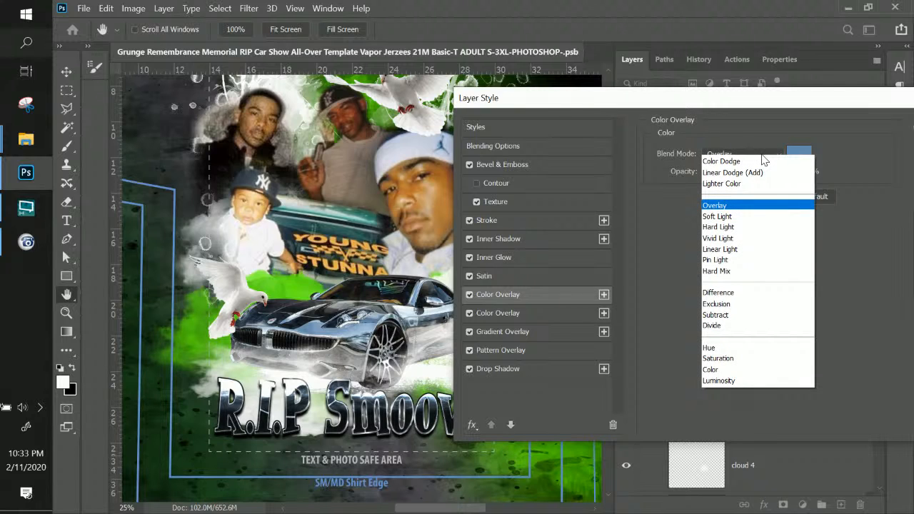
scroll(762, 159, up, 3)
click(761, 161)
drag(752, 174, 733, 174)
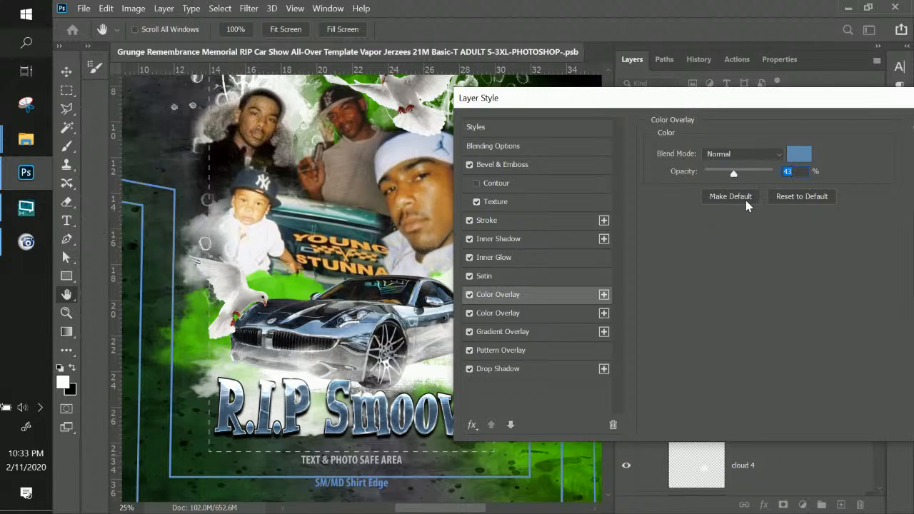
Change that Color Overlay's color to light blue 93b0c9 and apply the layer style.
click(799, 155)
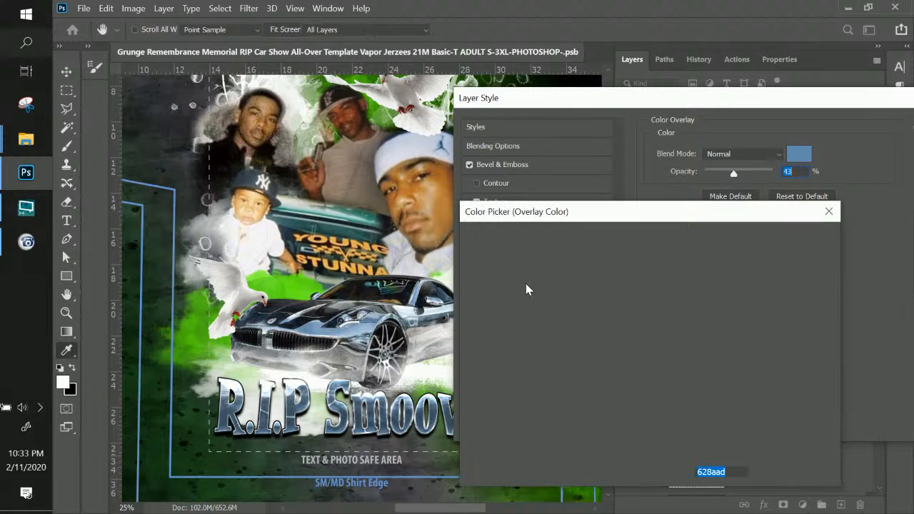
mouse_move(496, 280)
mouse_down()
mouse_move(499, 257)
mouse_move(516, 283)
mouse_up()
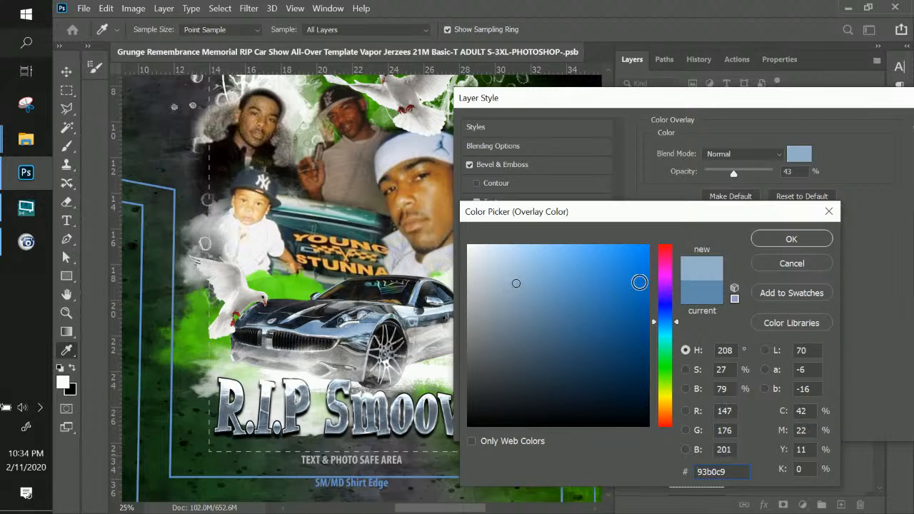
click(791, 240)
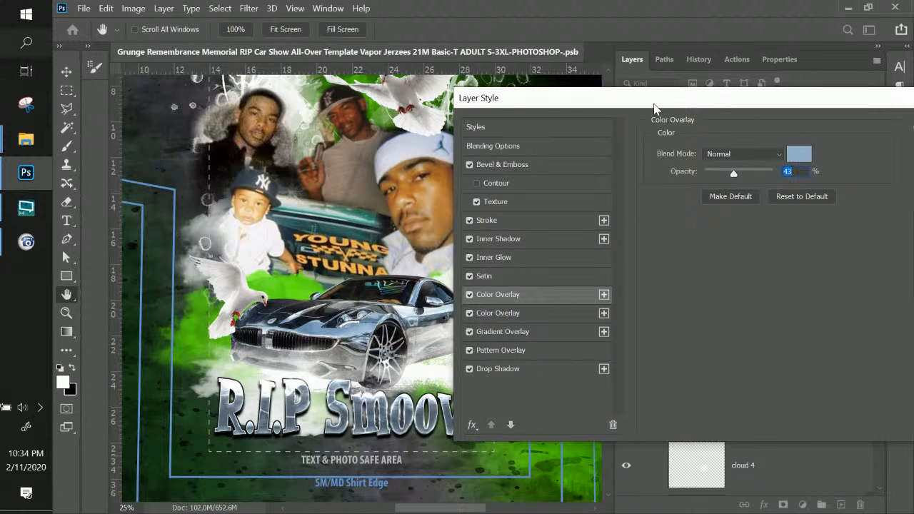
drag(654, 109, 555, 94)
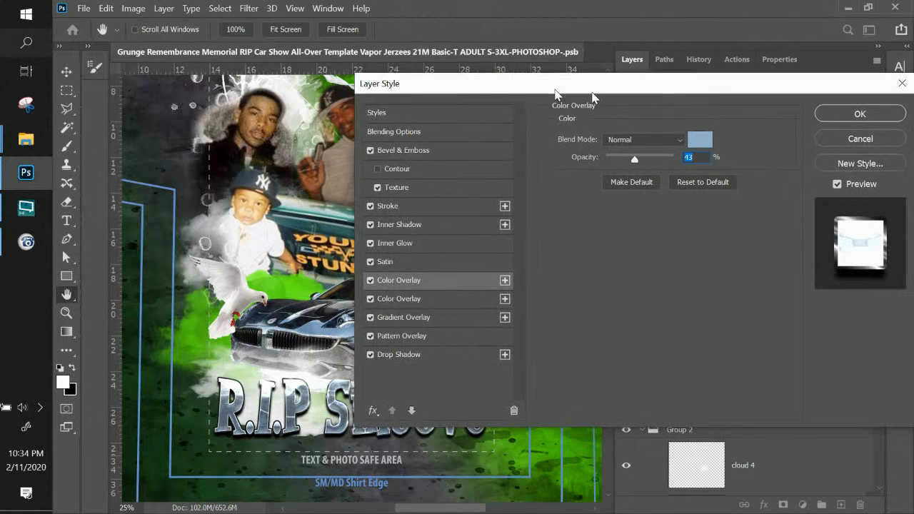
click(833, 117)
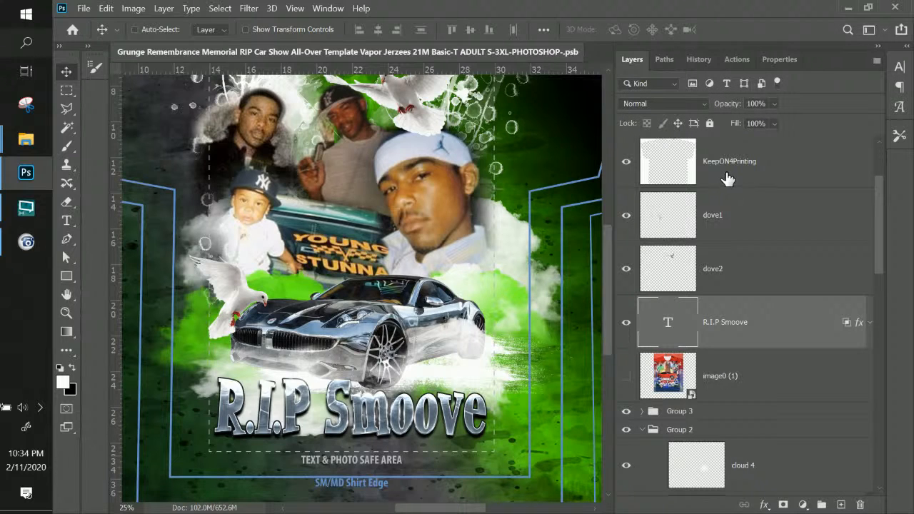
Change the title text's font to Master of Comics Personal Use Regular.
click(900, 66)
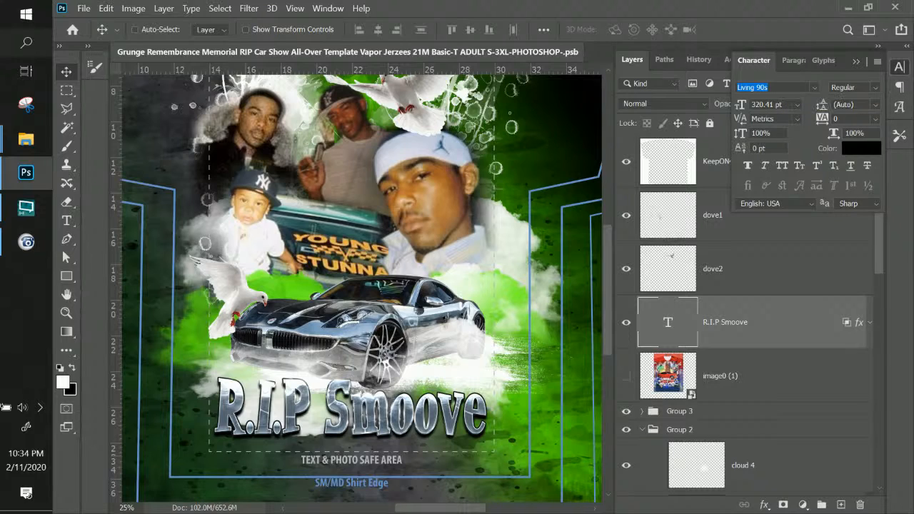
text(m)
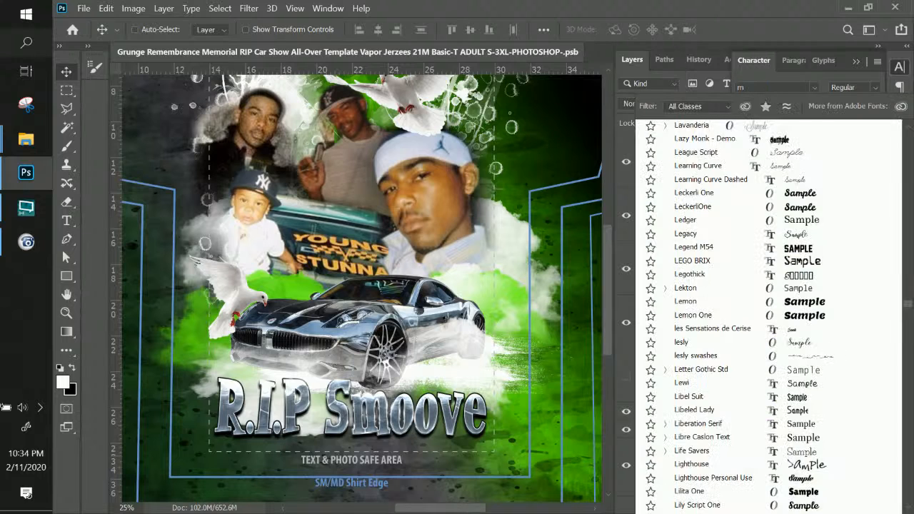
text(aster of Comics ...)
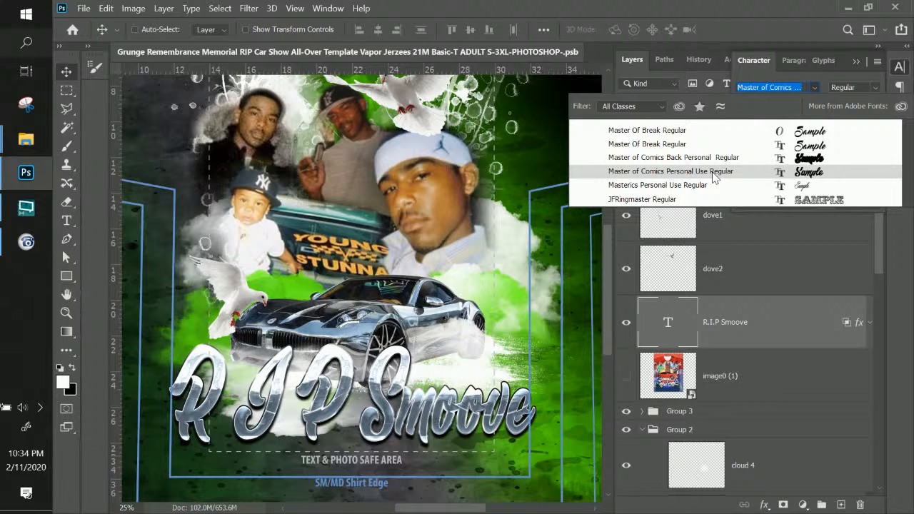
click(713, 174)
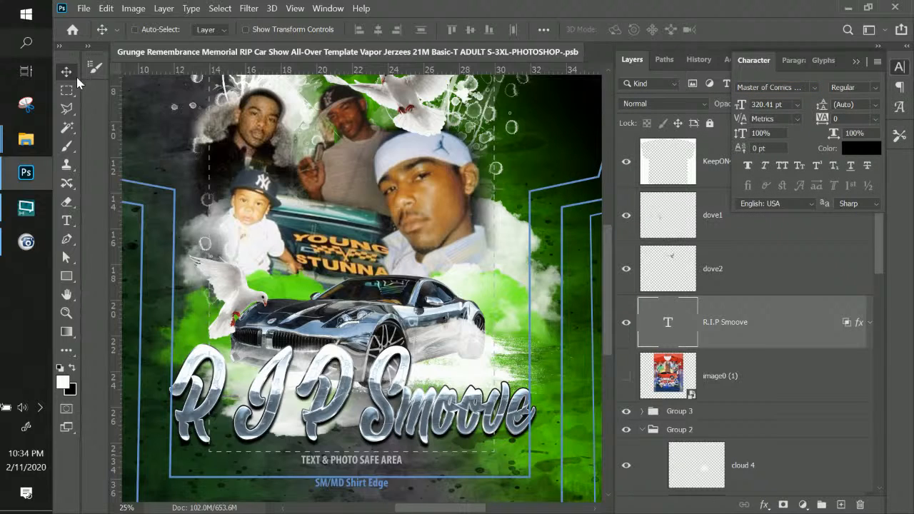
Shift the title left, duplicate it over the car, and delete the name from the copy so it reads R.I.P.
drag(431, 430, 373, 428)
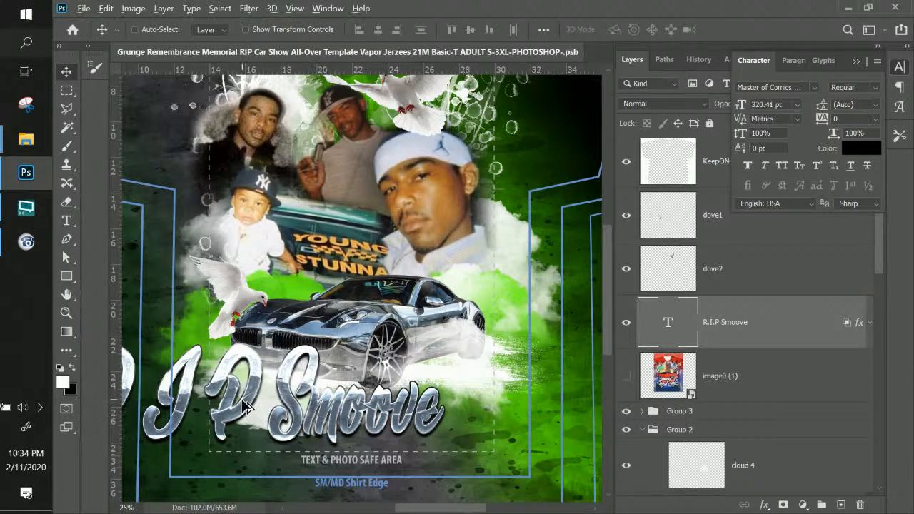
drag(404, 338, 565, 267)
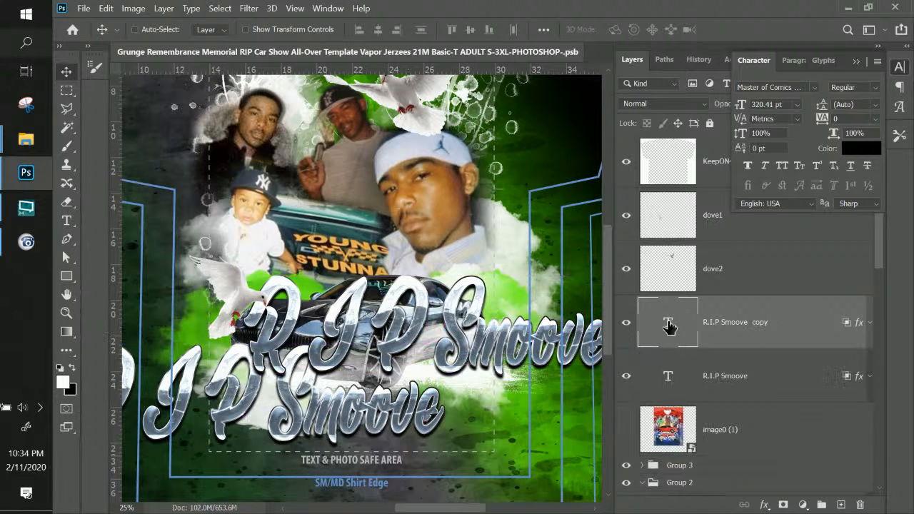
key(t)
click(481, 325)
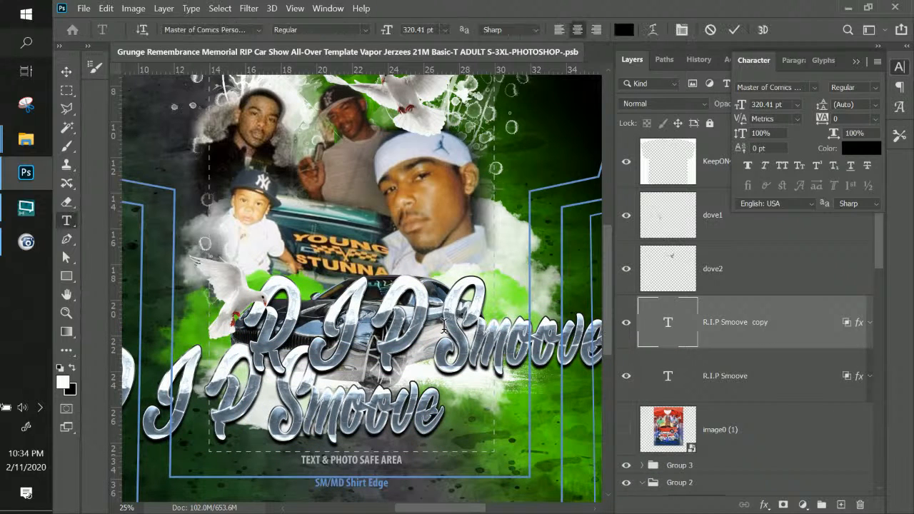
key(ctrl+a)
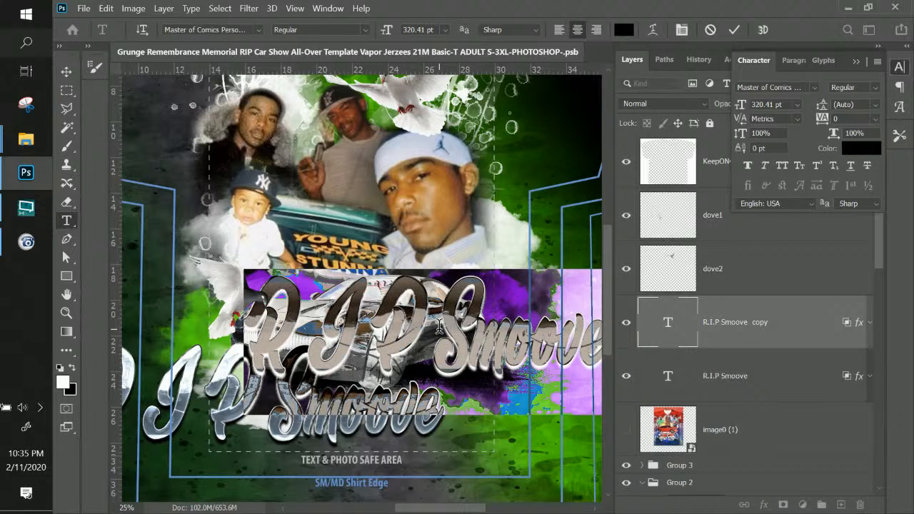
click(438, 325)
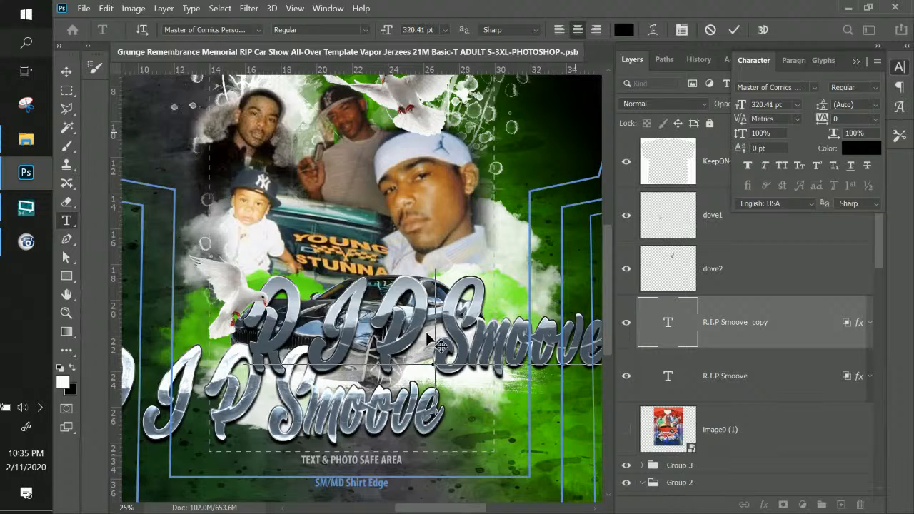
drag(436, 329, 733, 344)
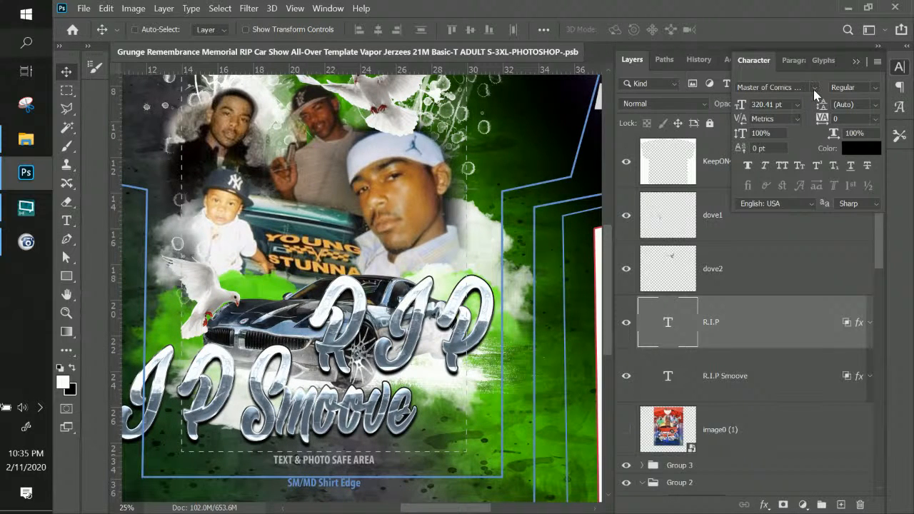
Try other fonts on the R.I.P copy, including Aachen and {skinny} jeans solid, and return to Master of Comics Personal Use.
click(813, 88)
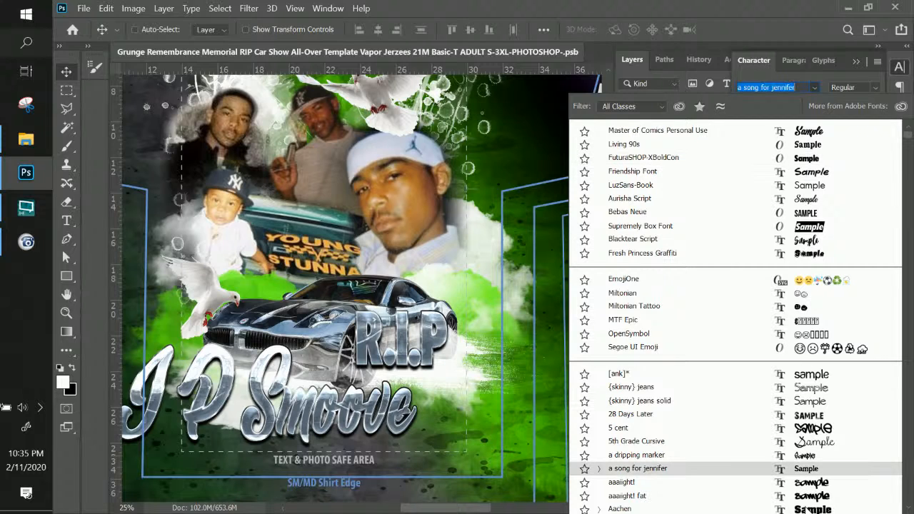
key(Down)
key(Down)
key(Down)
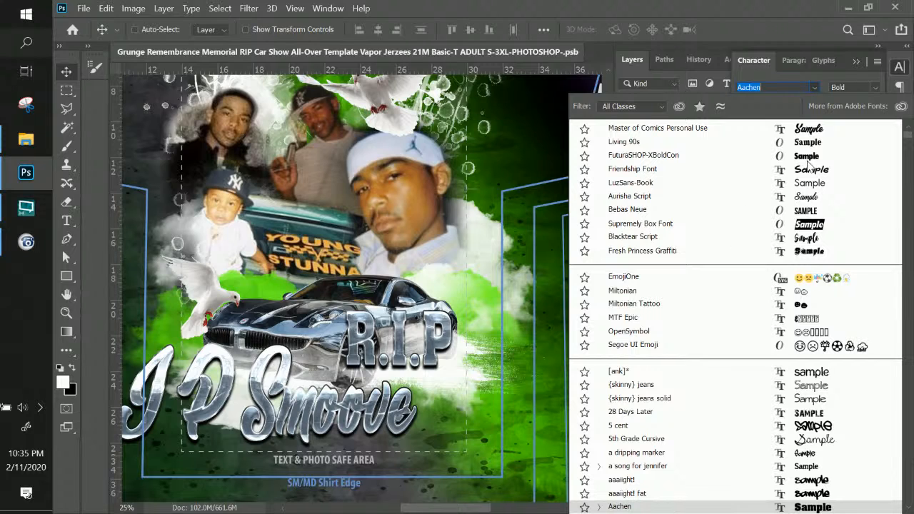
key(Up)
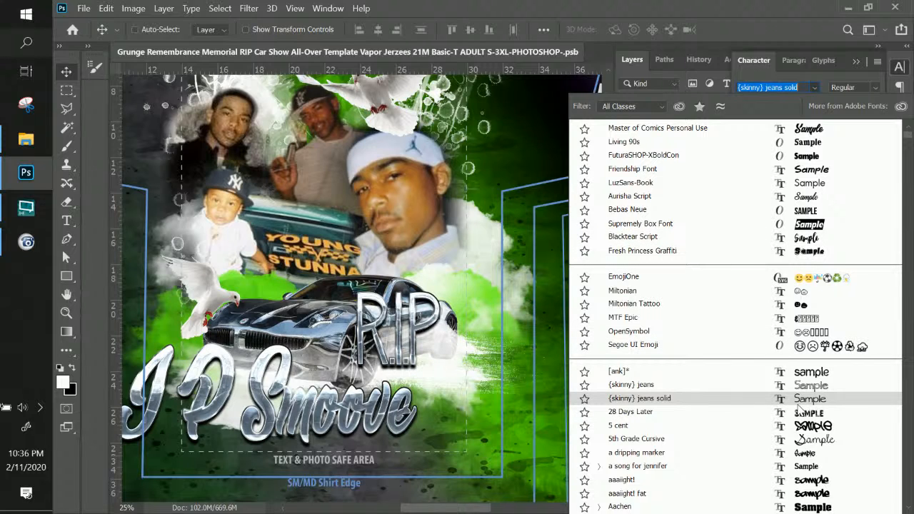
click(813, 134)
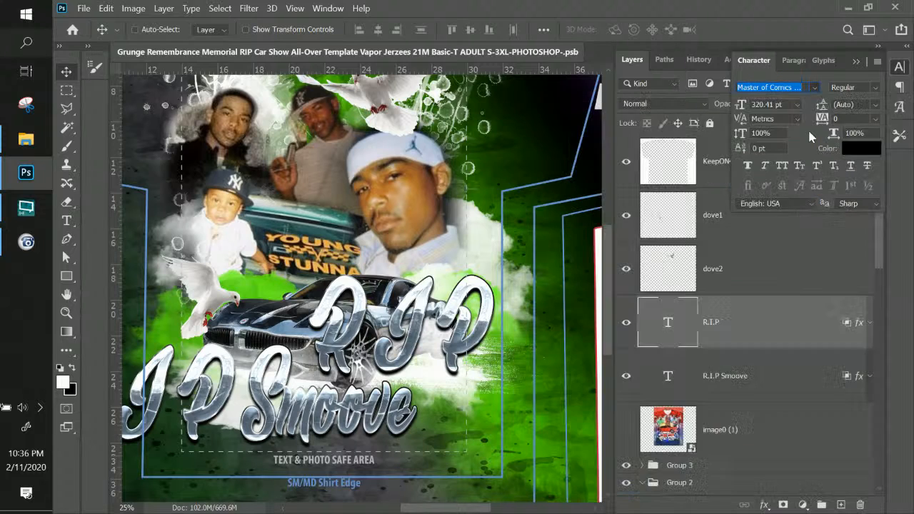
Replace the wording of the R.I.P copy with "Rest in Peace".
double_click(668, 329)
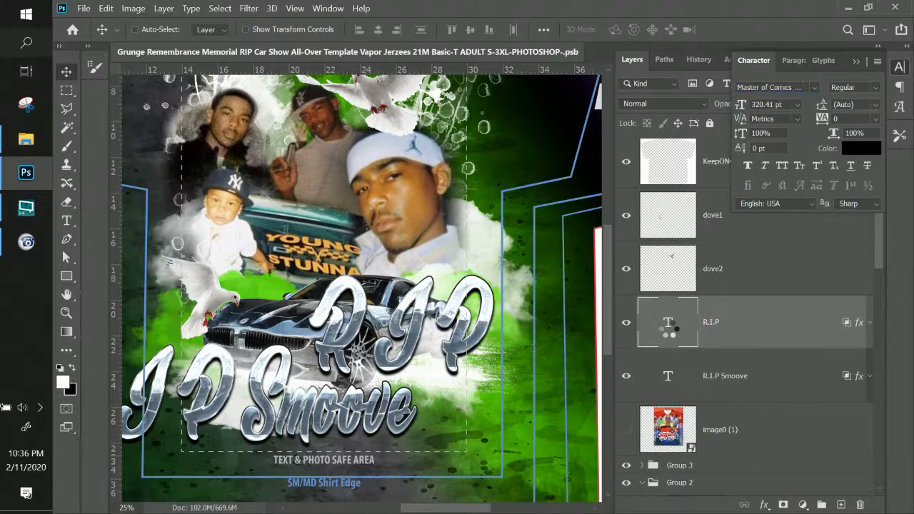
double_click(669, 322)
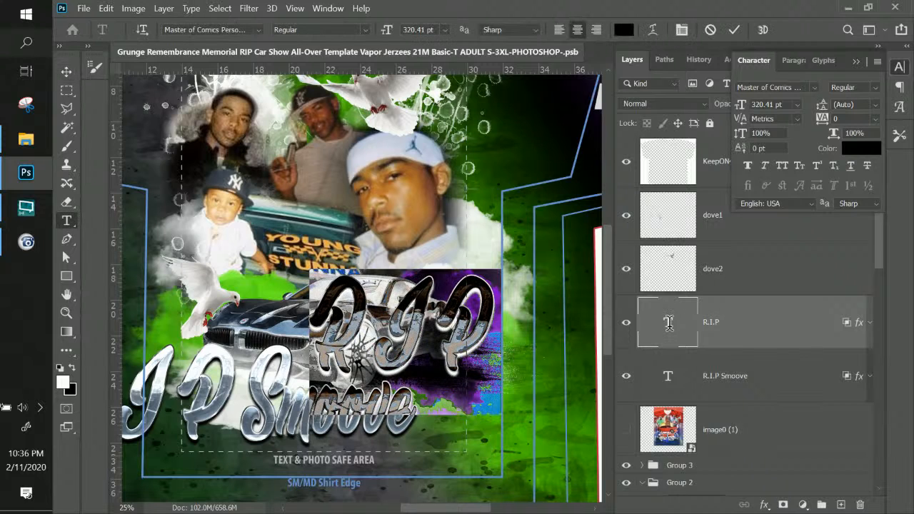
key(BackSpace)
key(BackSpace)
key(BackSpace)
key(BackSpace)
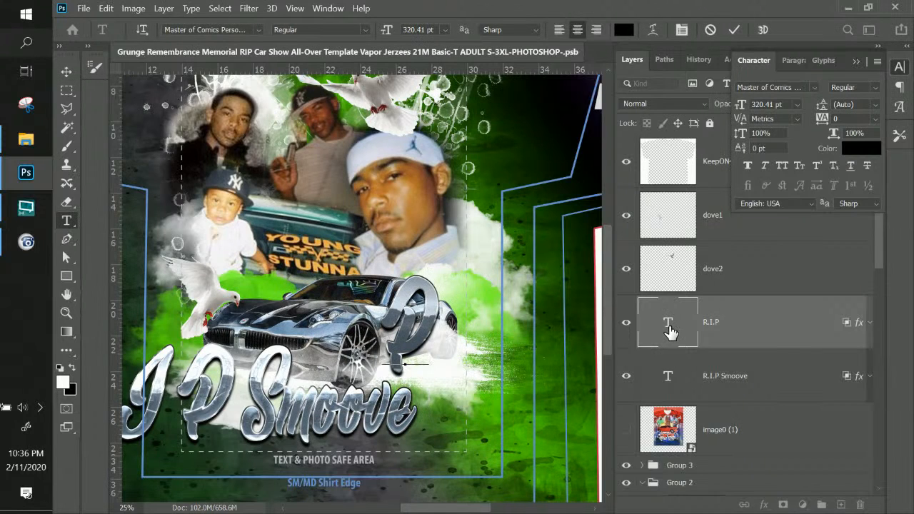
key(BackSpace)
text(Res)
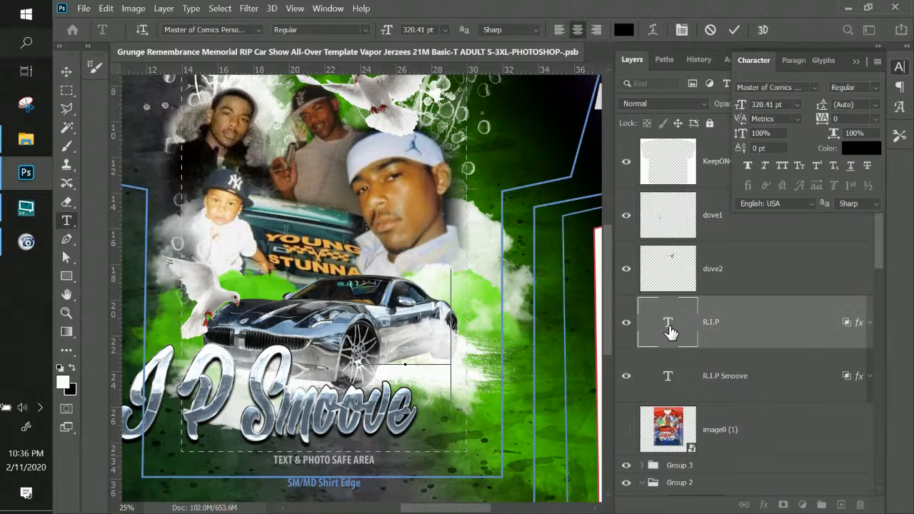
text(t in)
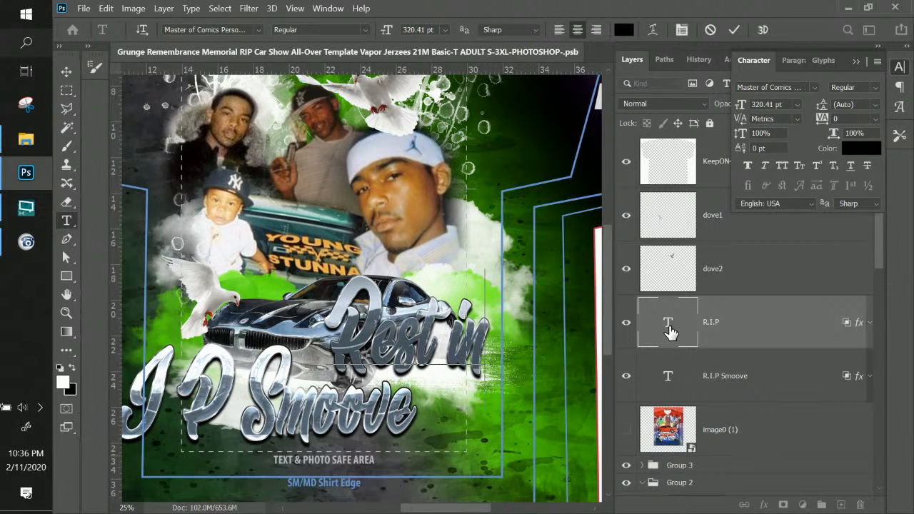
text( Peace)
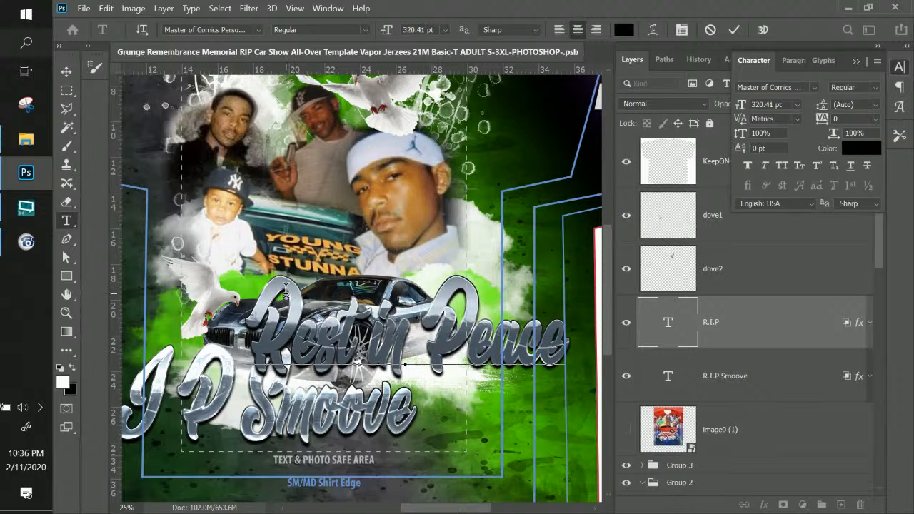
Scale the Rest in Peace text to about 77% and place it across the lower part of the car.
click(66, 71)
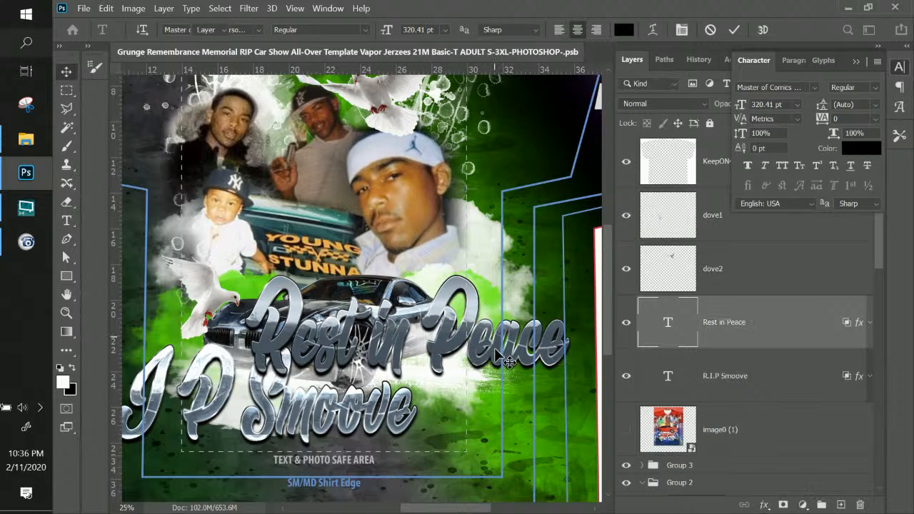
drag(503, 365, 432, 389)
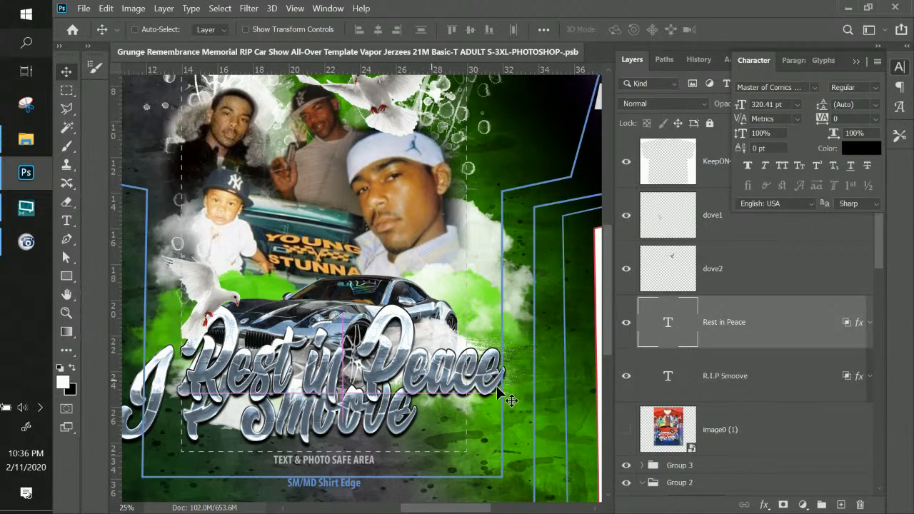
key(ctrl+t)
drag(505, 438, 437, 400)
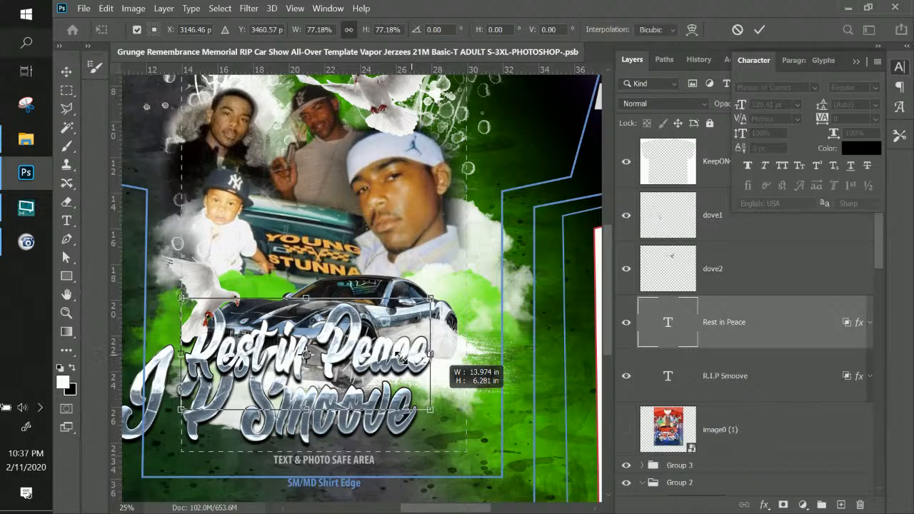
drag(416, 369, 422, 388)
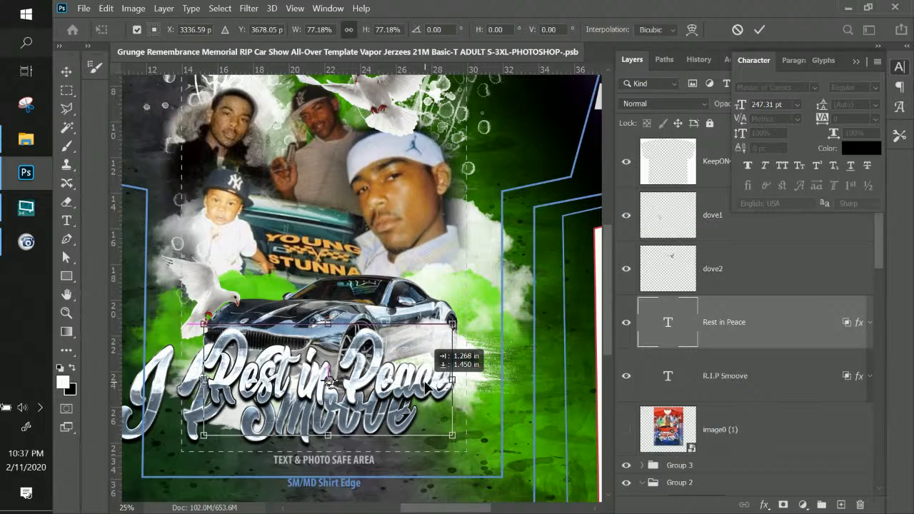
key(Return)
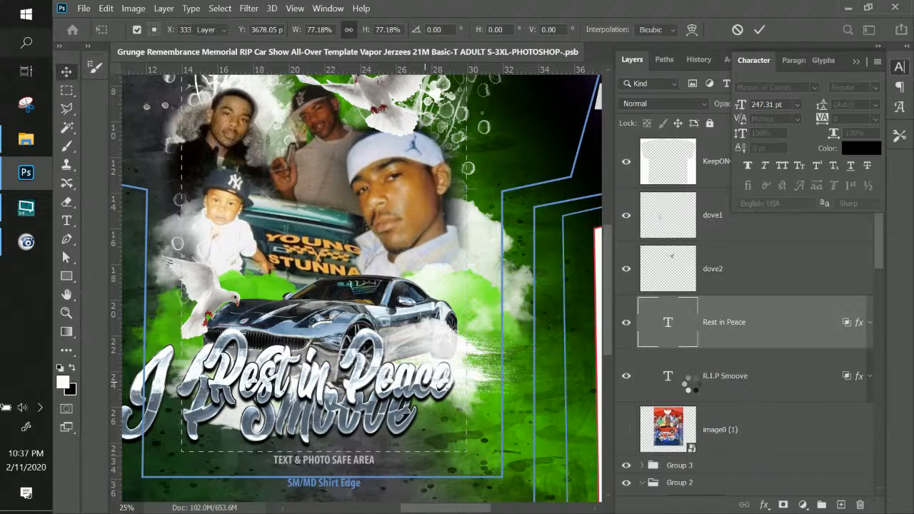
Delete "R.I.P" from the original title text, leaving only the name.
click(671, 384)
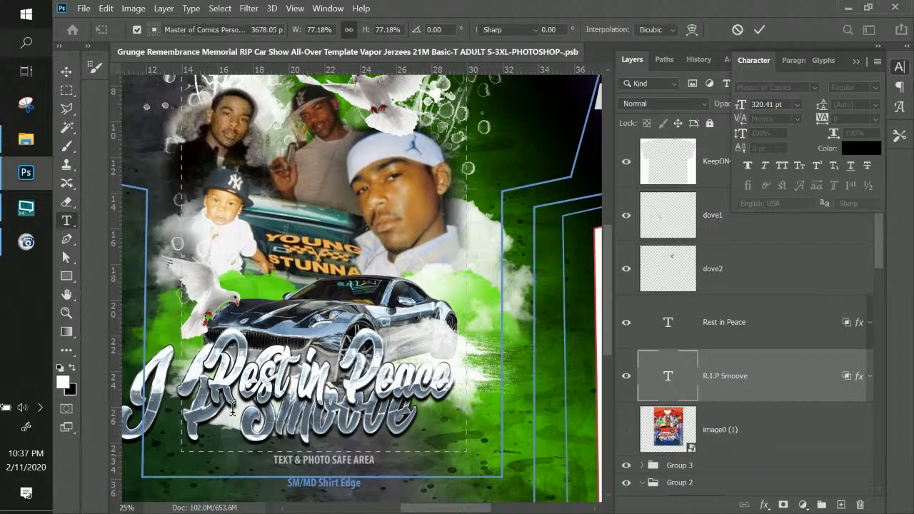
drag(235, 410, 133, 394)
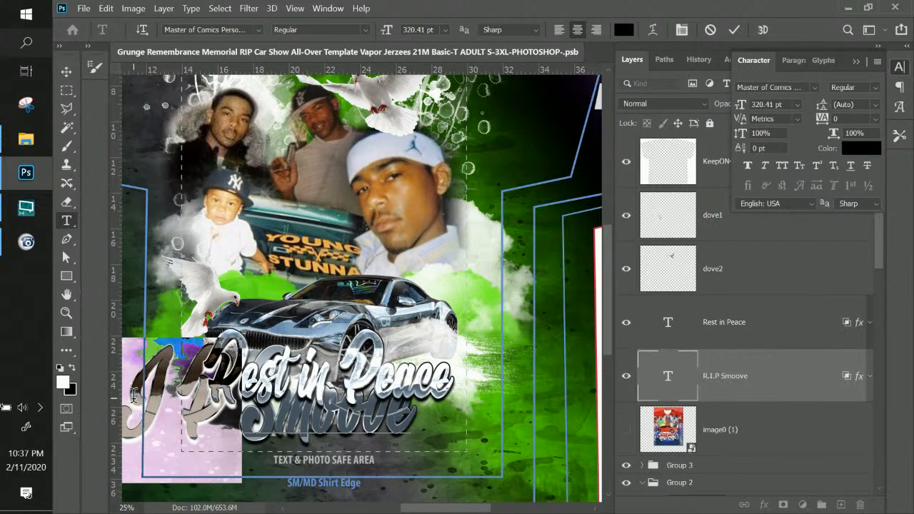
key(BackSpace)
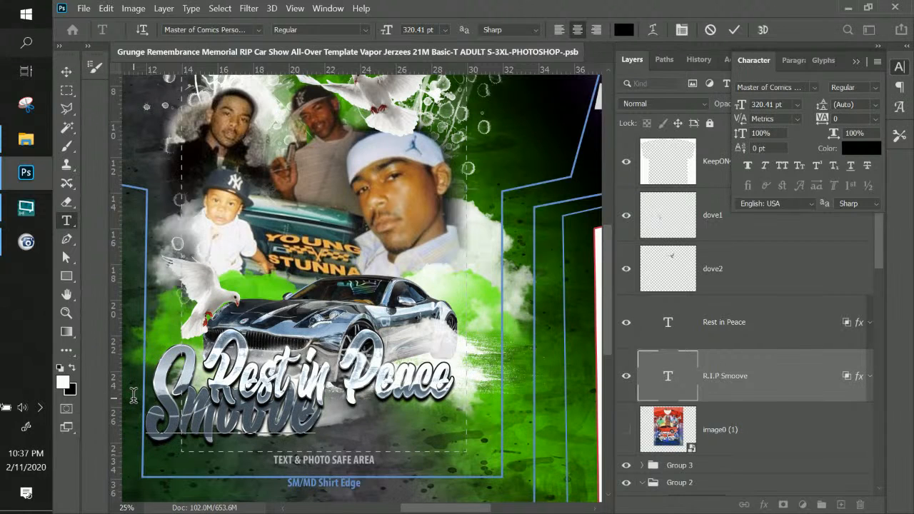
Move the name text to the right so it sits centered just beneath the Rest in Peace lettering.
click(65, 72)
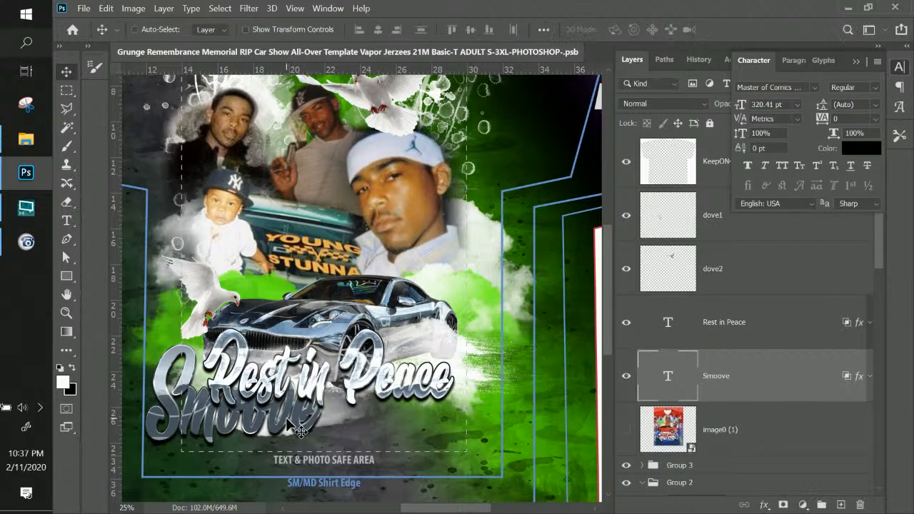
drag(319, 431, 387, 433)
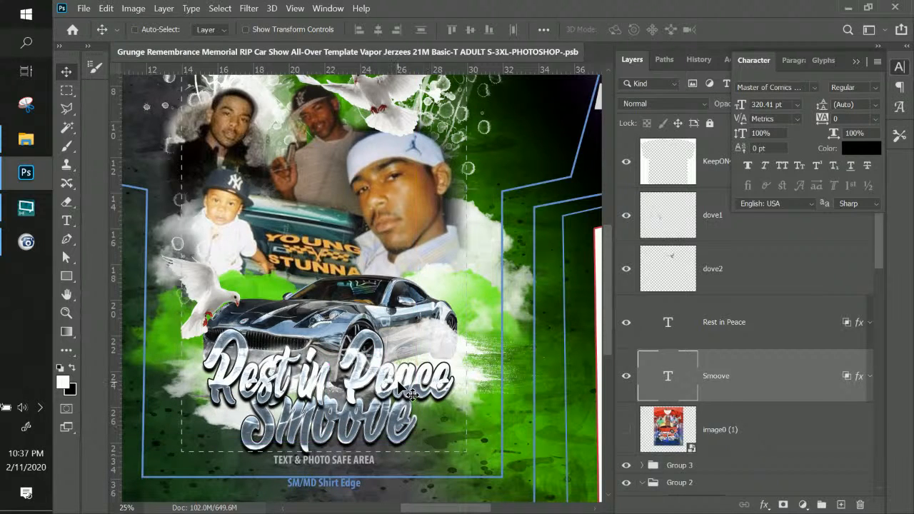
Recolor the first Color Overlay of the Rest in Peace layer with the bright green 6bf218 sampled from the artwork, at 100% opacity.
right_click(408, 394)
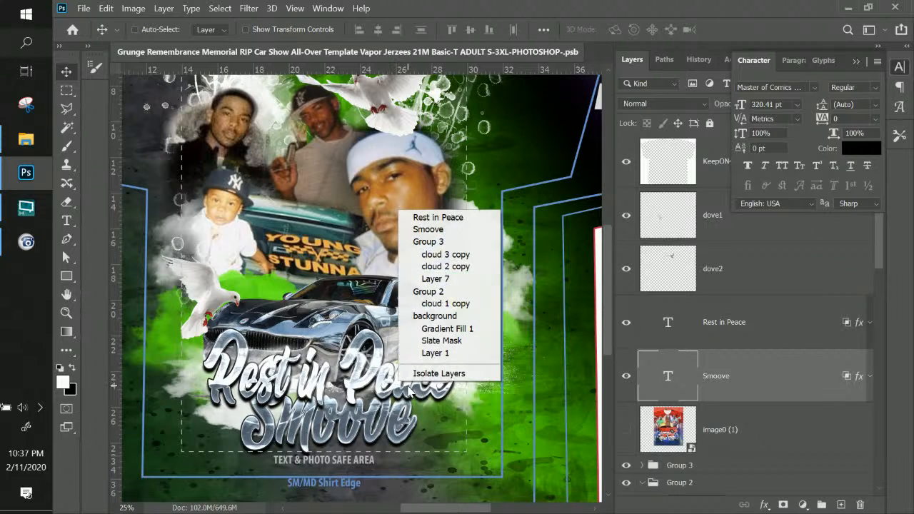
click(456, 218)
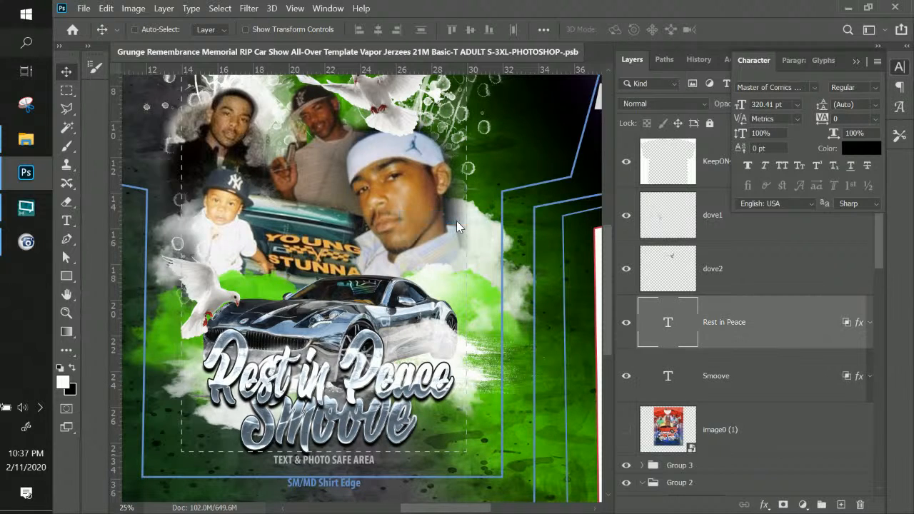
double_click(859, 327)
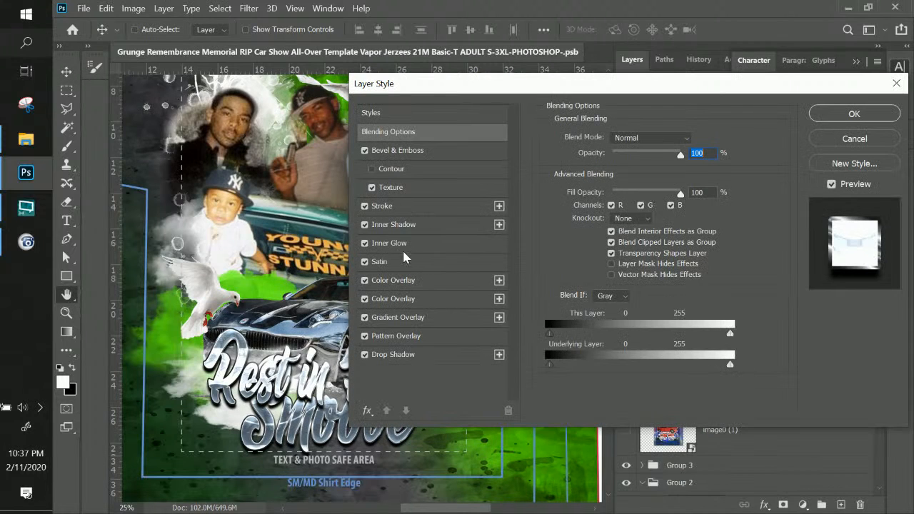
click(406, 284)
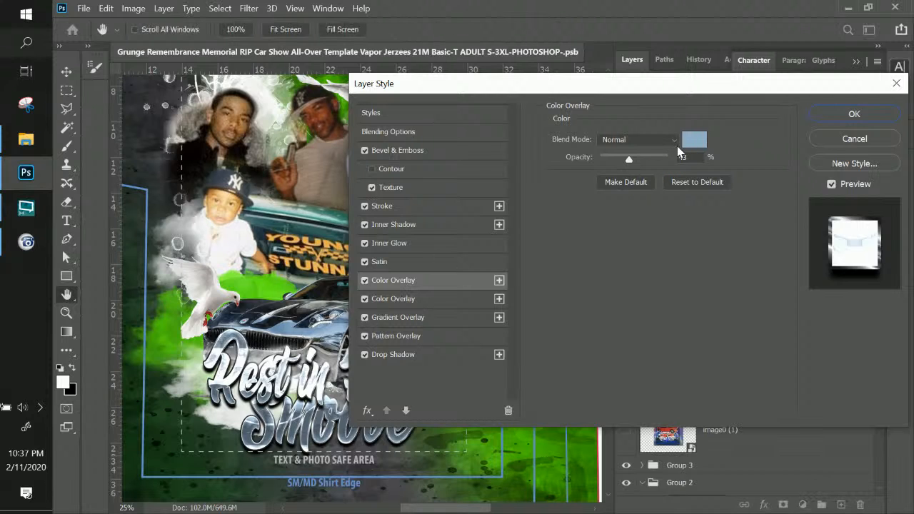
click(683, 143)
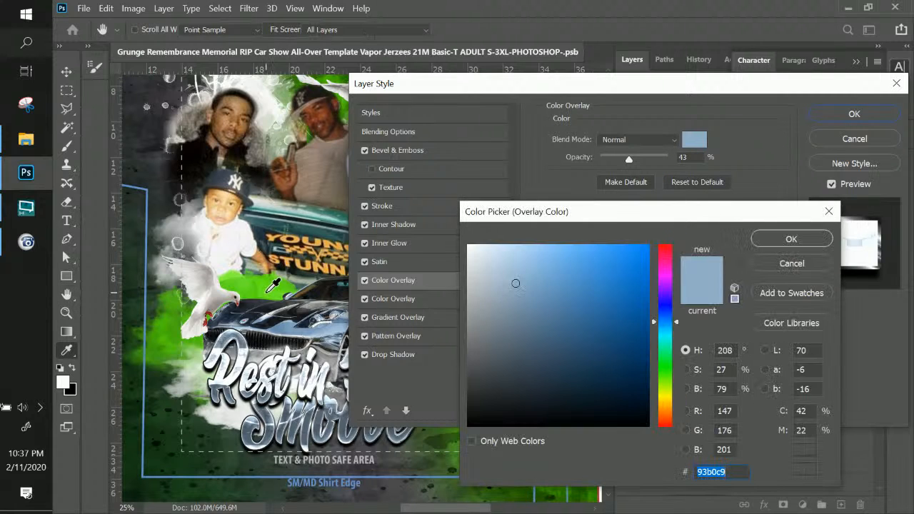
click(268, 293)
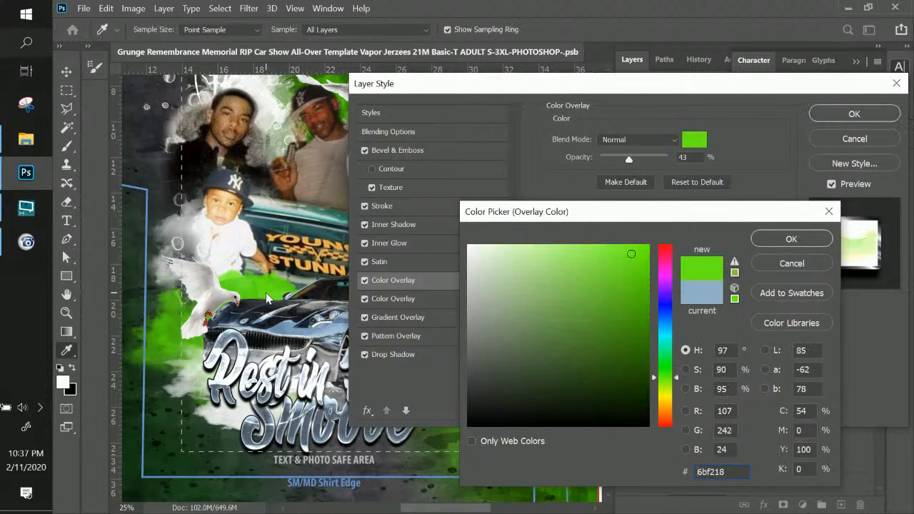
click(776, 238)
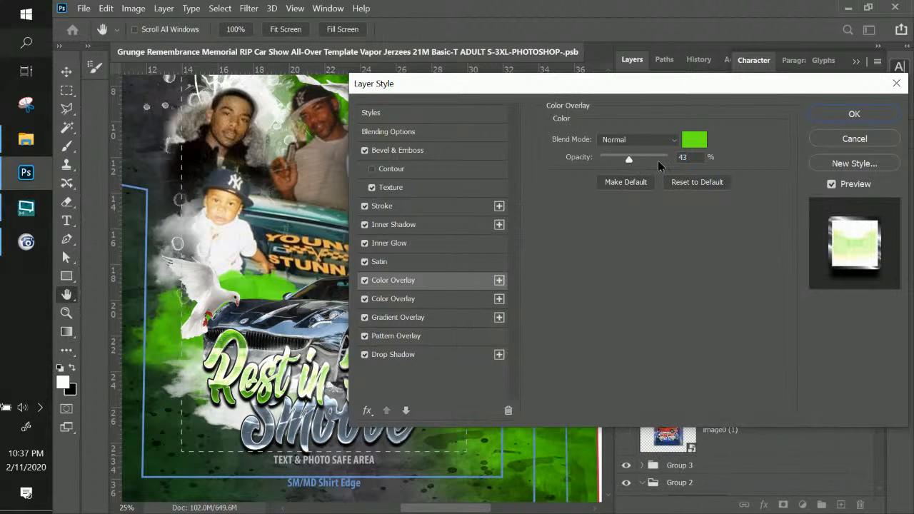
click(670, 161)
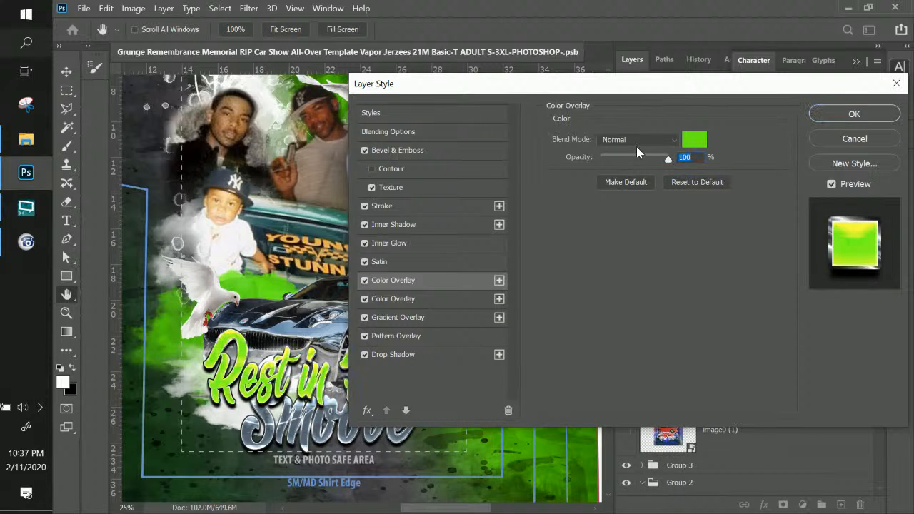
Try the blend modes from Darken through Luminosity on the green Color Overlay, and return to Normal.
click(637, 141)
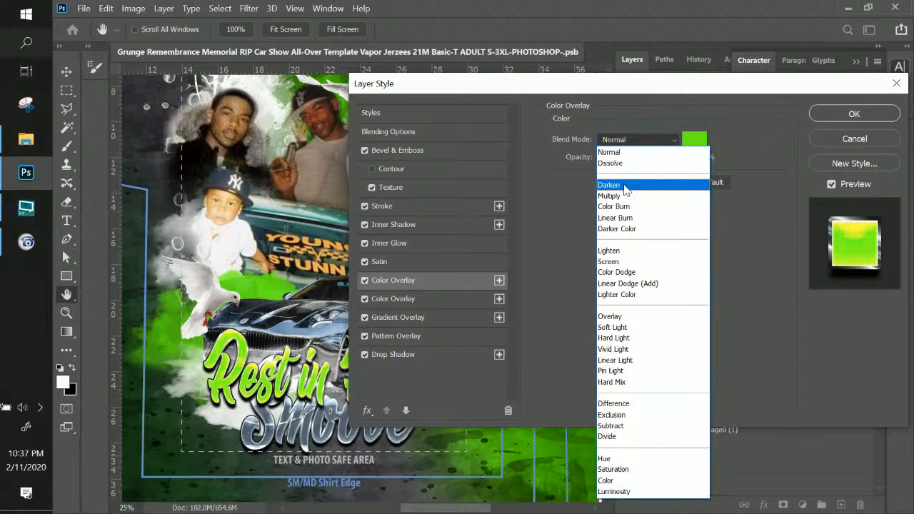
click(623, 186)
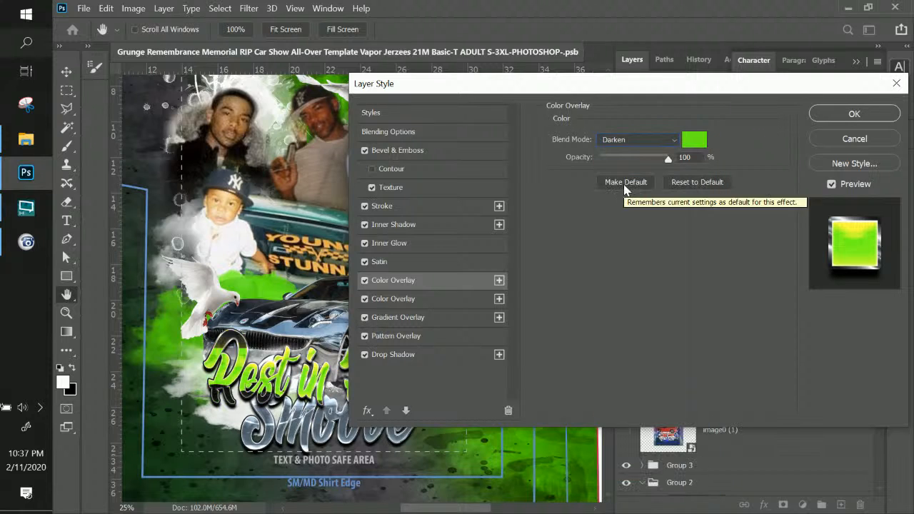
key(Down)
key(Down)
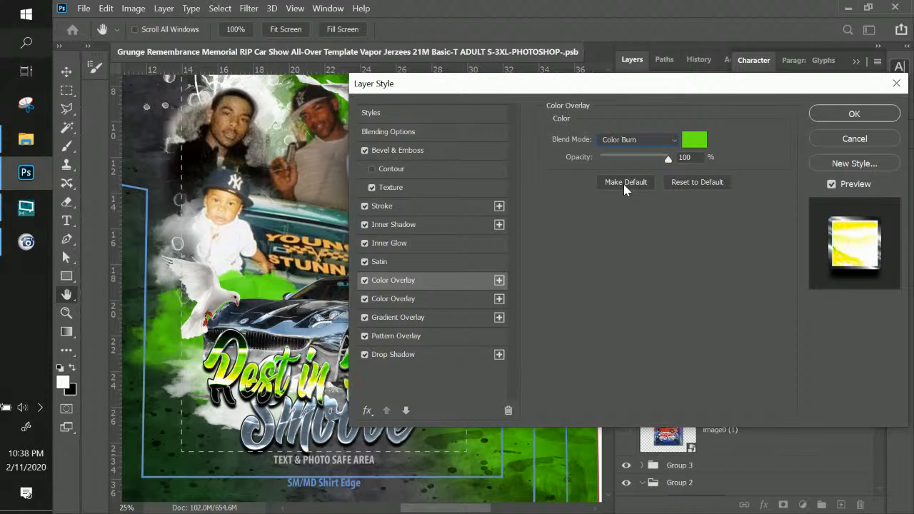
key(Down)
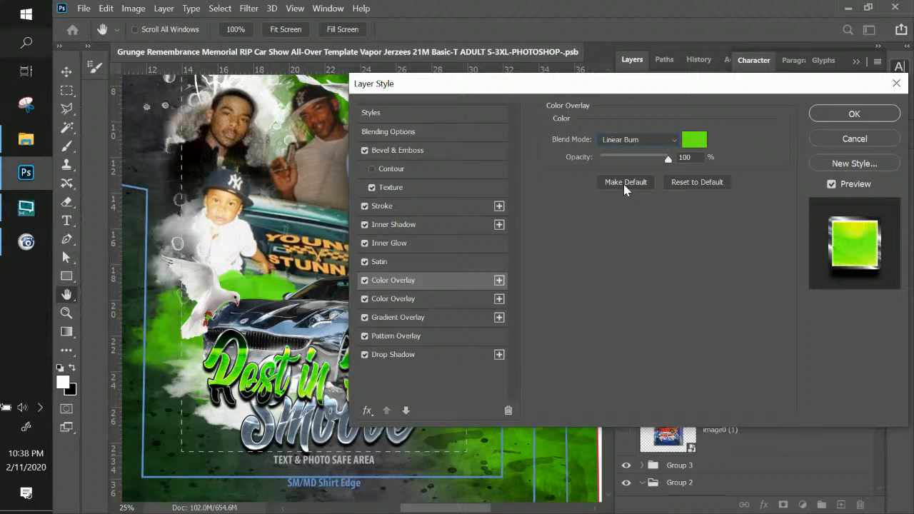
key(Down)
key(Down)
key(Down)
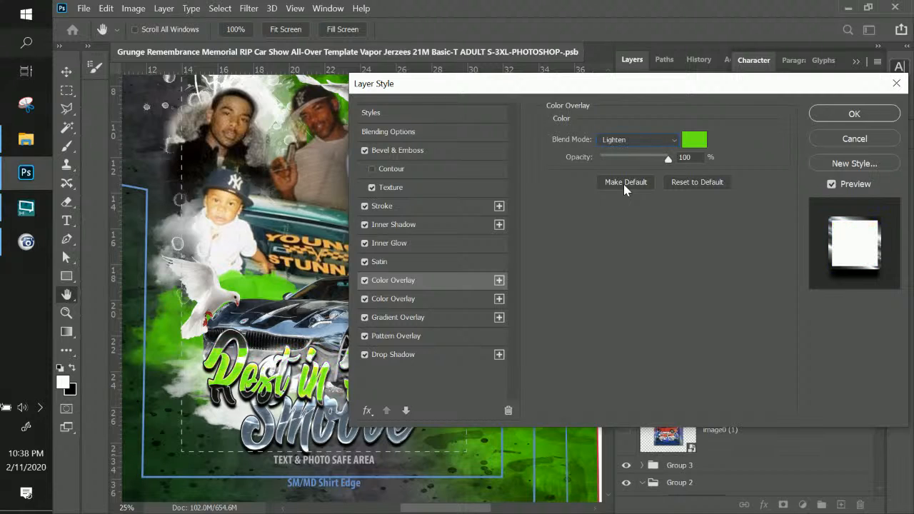
key(Down)
key(Down)
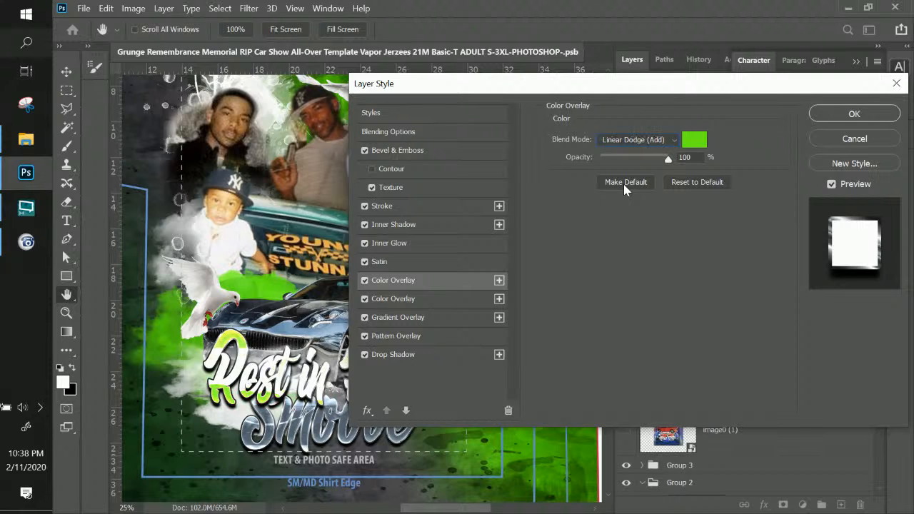
key(Down)
key(Down)
key(Down)
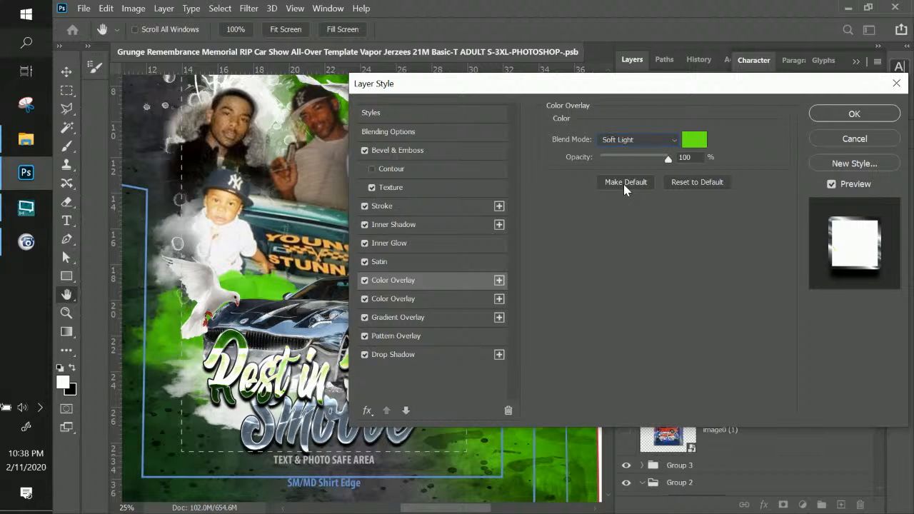
key(Down)
key(Down)
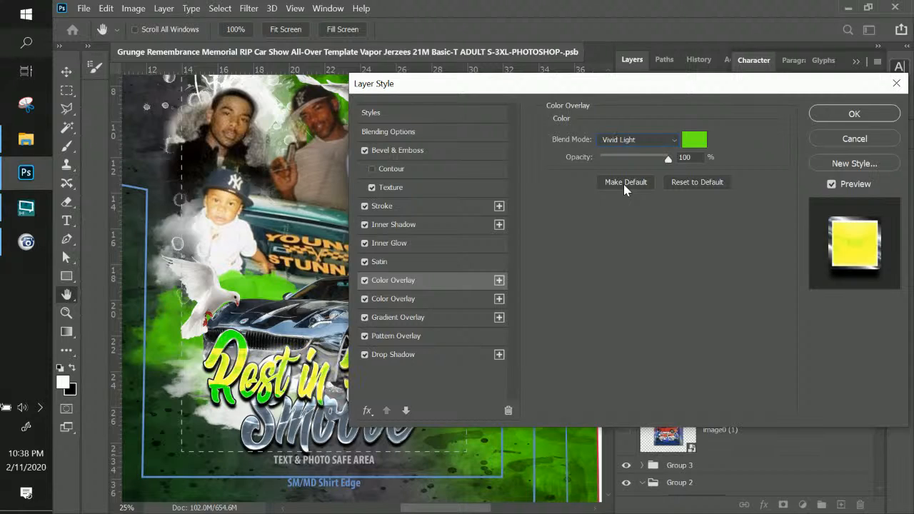
key(Down)
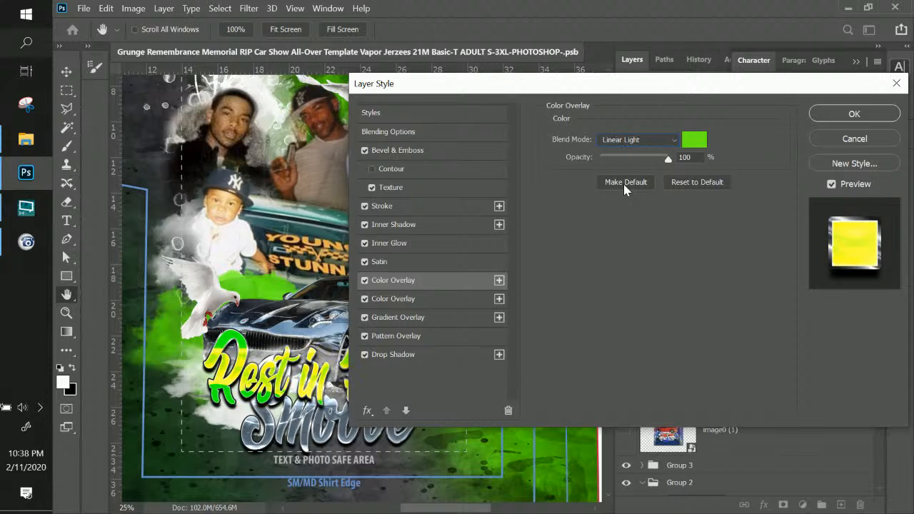
key(Down)
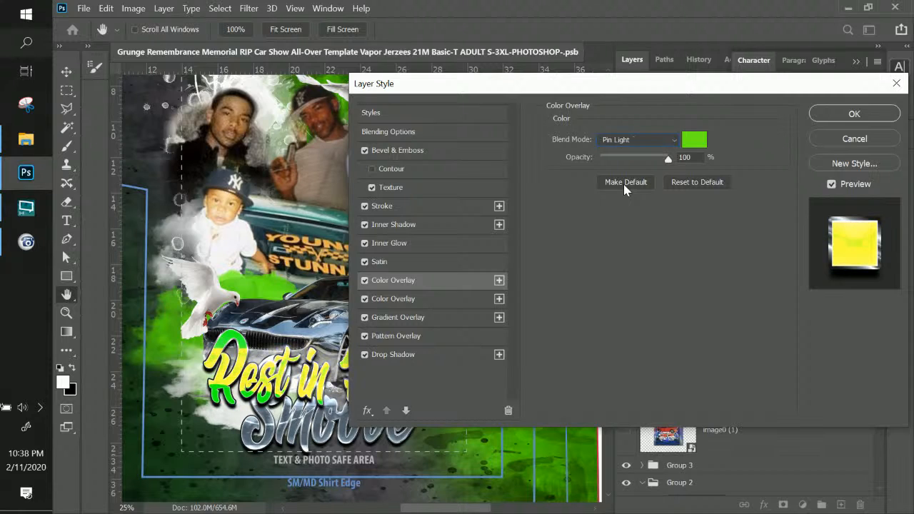
key(Down)
key(Down)
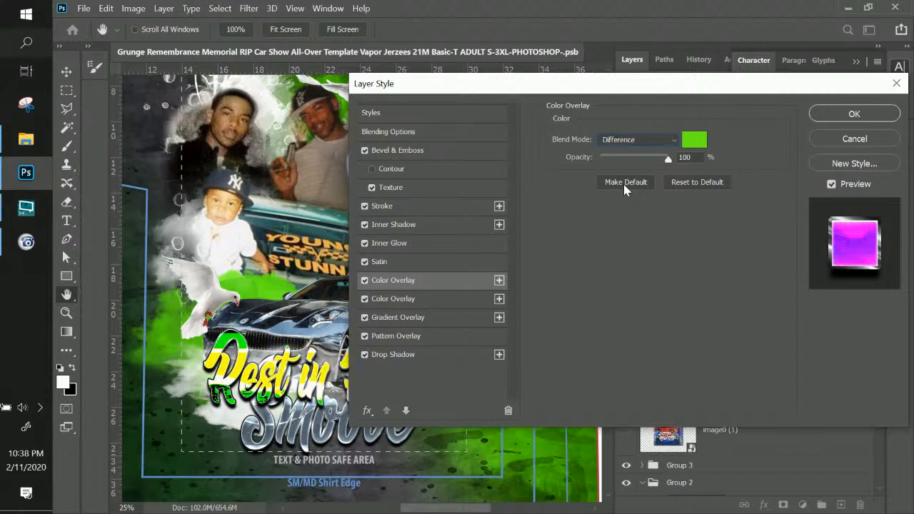
key(Down)
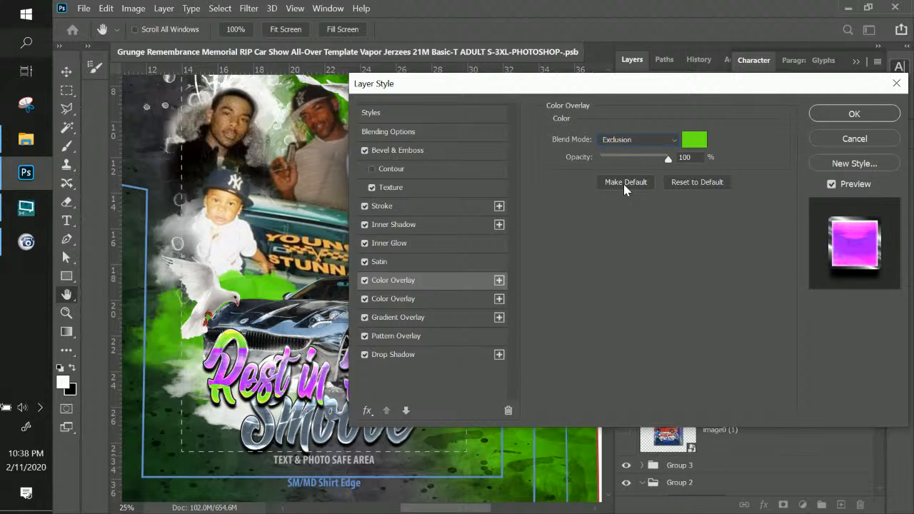
key(Down)
key(Down)
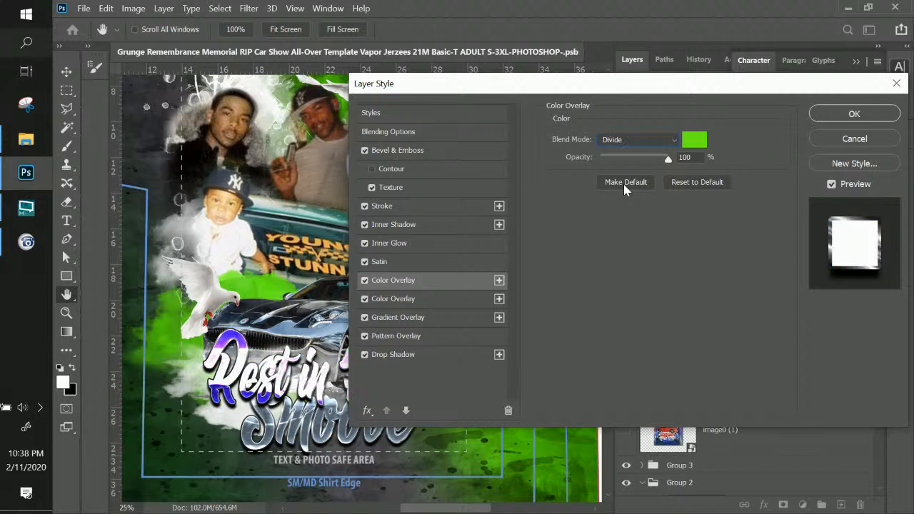
key(Down)
key(Down)
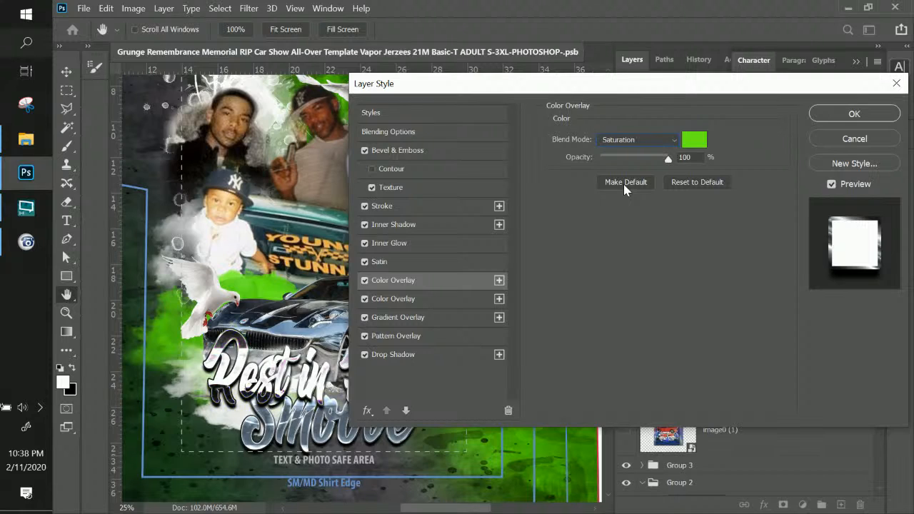
key(Down)
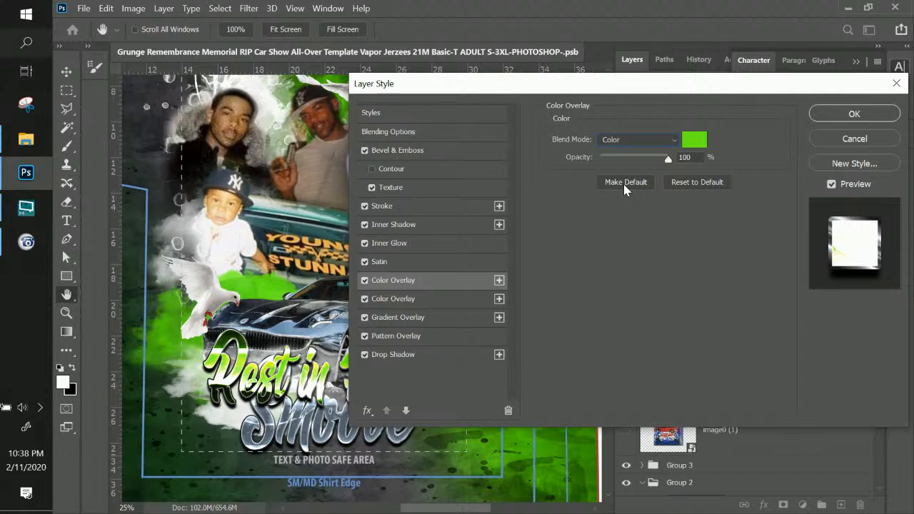
key(Down)
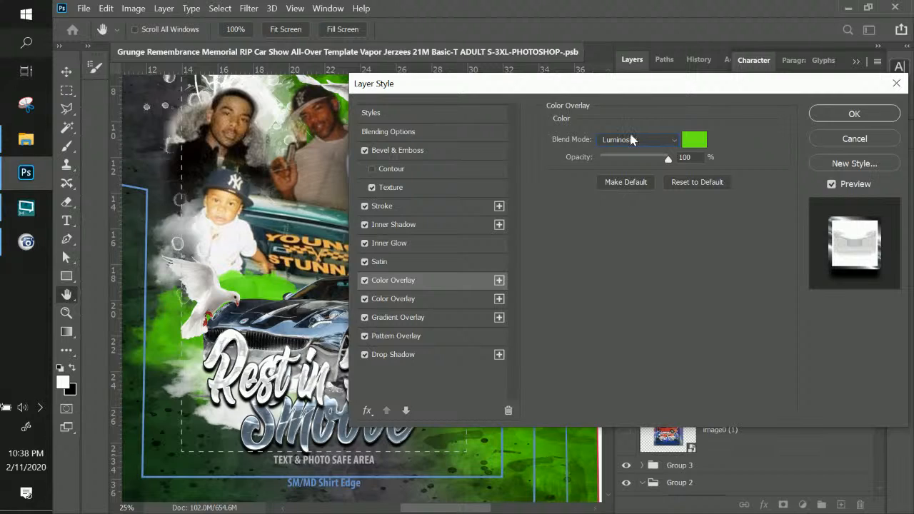
click(630, 141)
click(625, 158)
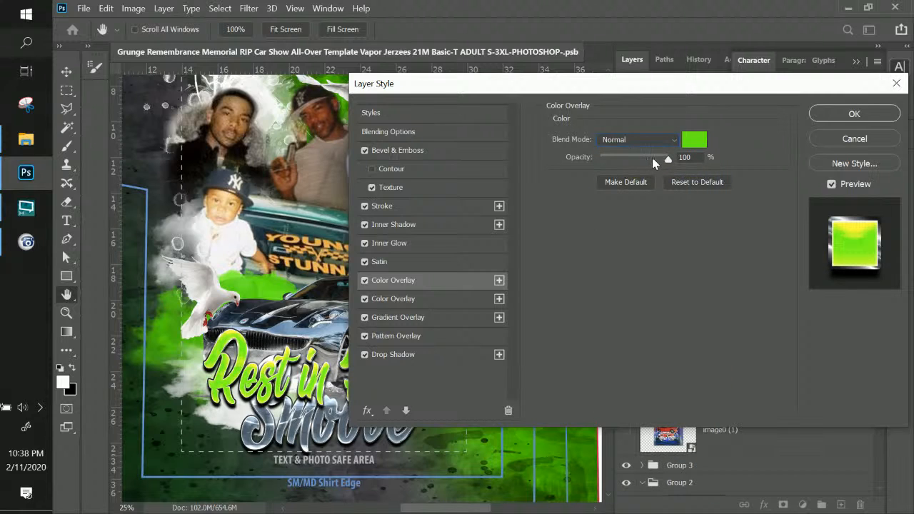
Turn off the second Color Overlay and set the green overlay to Darken at 100% opacity.
click(657, 160)
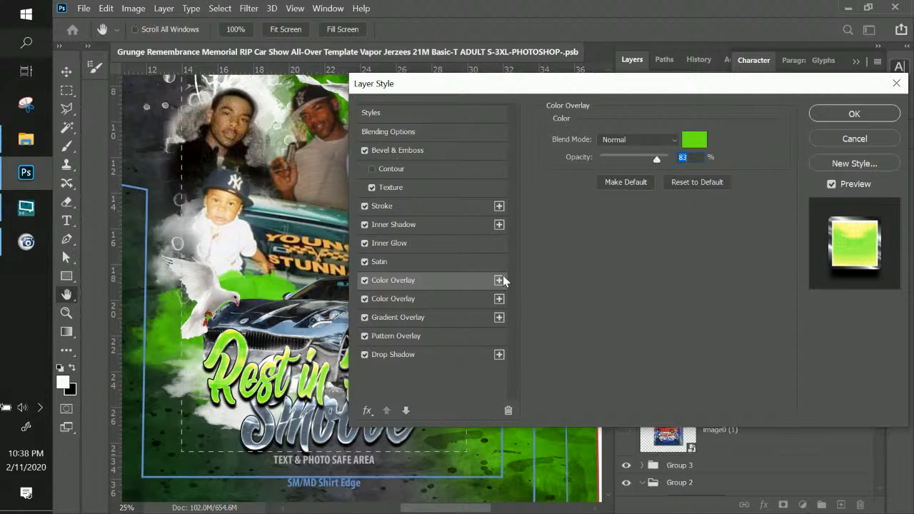
click(367, 301)
click(631, 141)
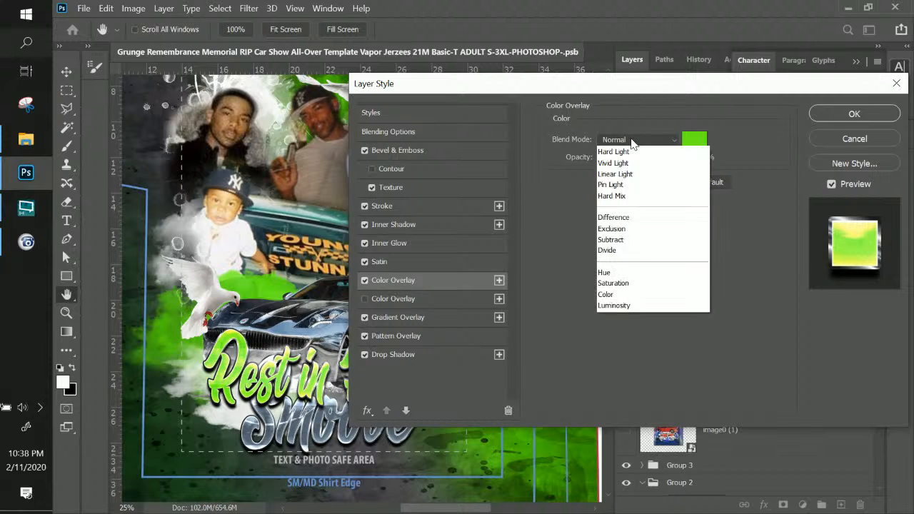
click(612, 187)
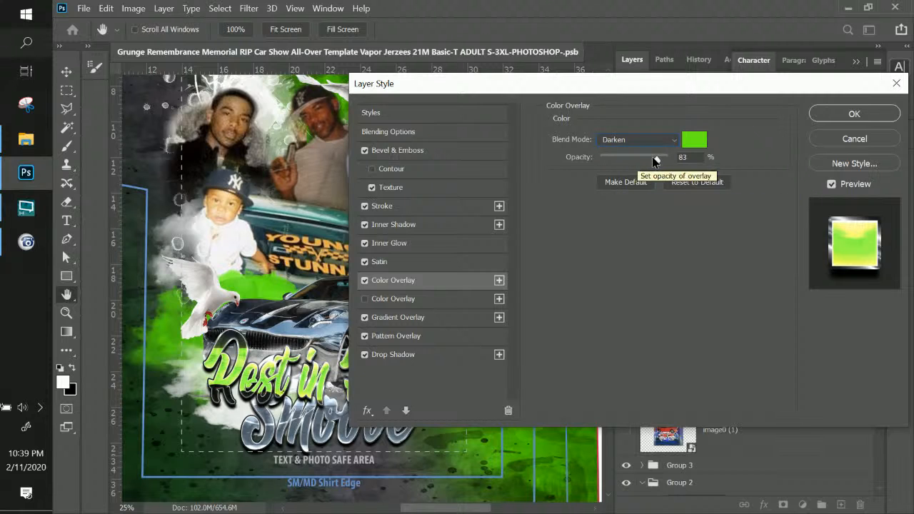
drag(656, 157, 678, 157)
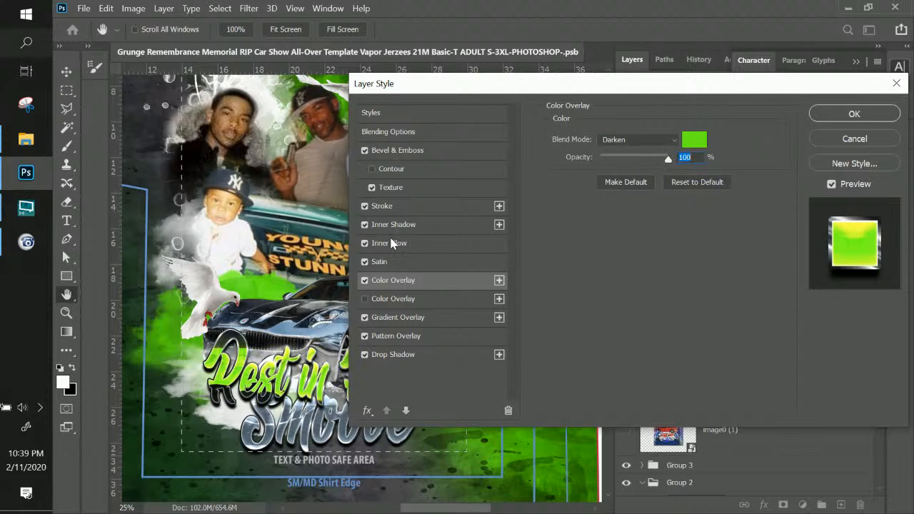
Try the Multiply blend mode at 100% opacity on the green Color Overlay of the Rest in Peace layer.
drag(470, 91, 580, 80)
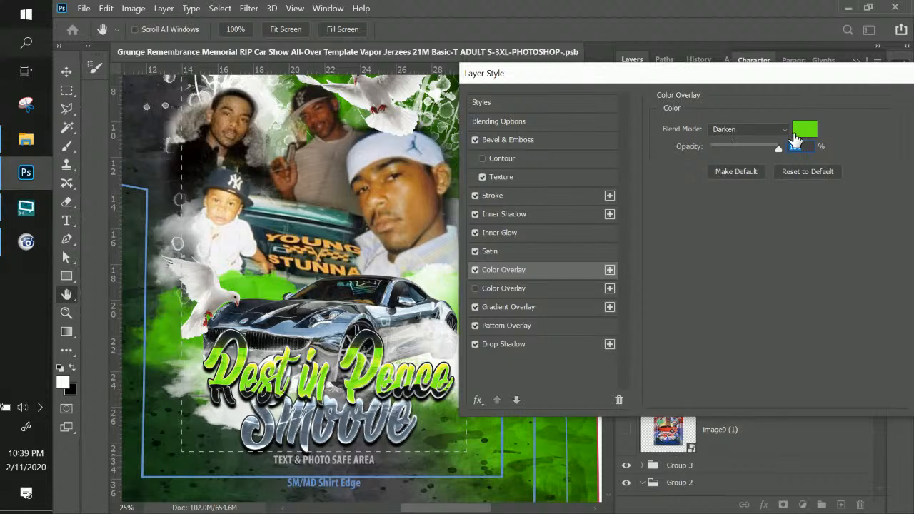
click(795, 135)
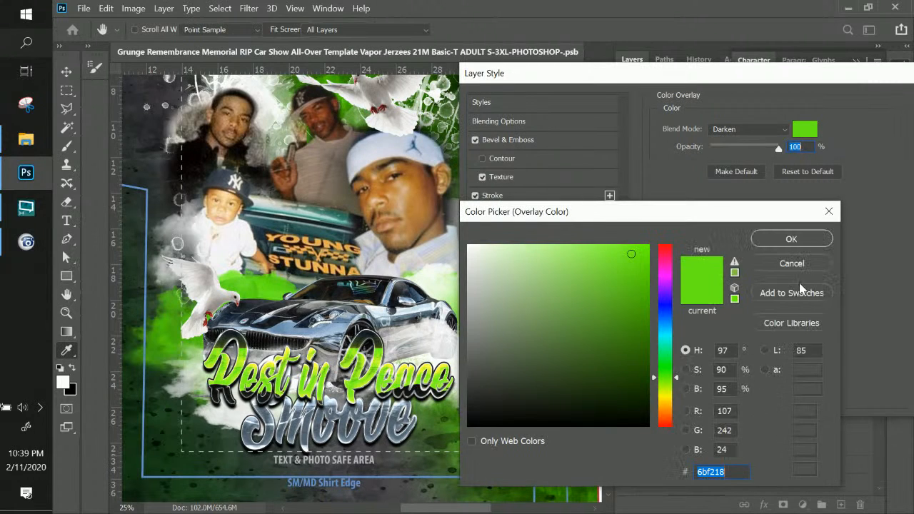
key(Return)
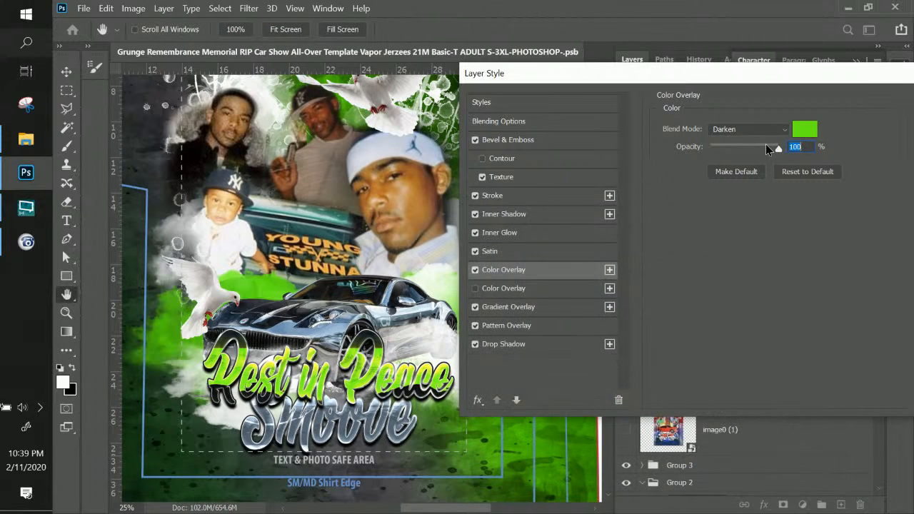
click(745, 130)
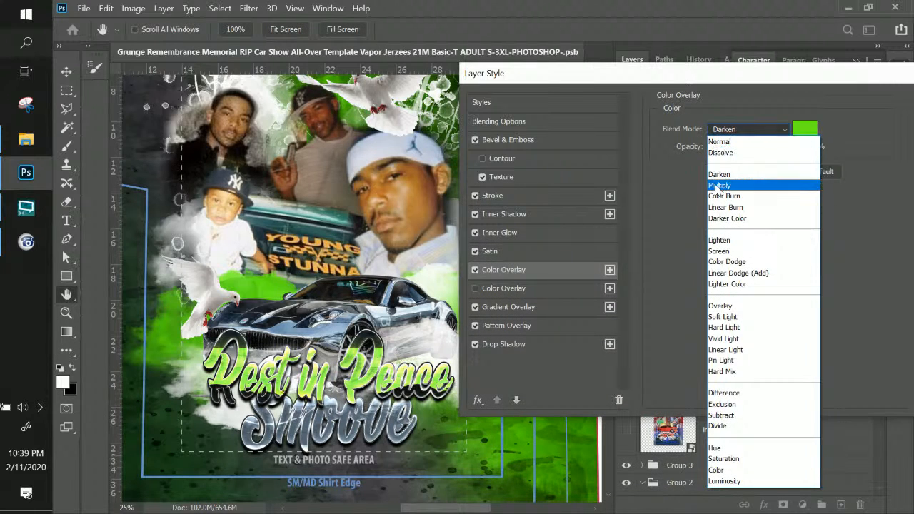
click(718, 185)
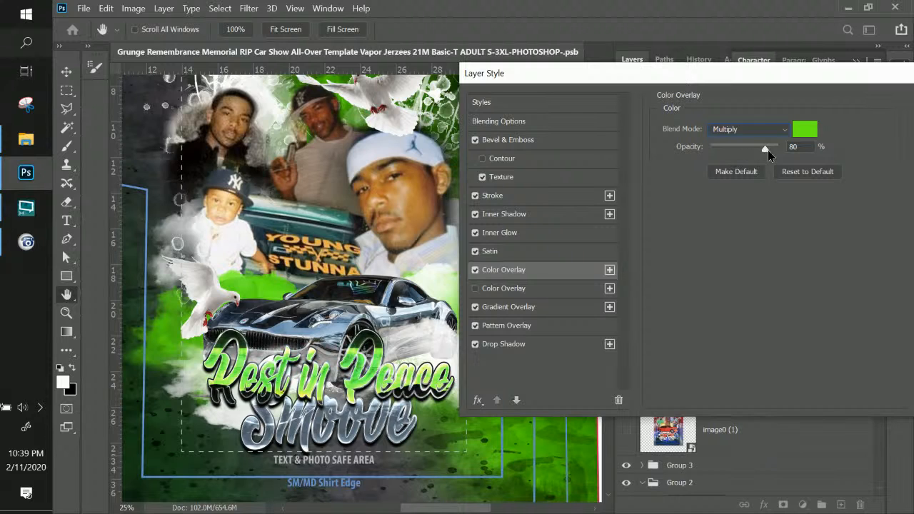
drag(768, 150, 783, 153)
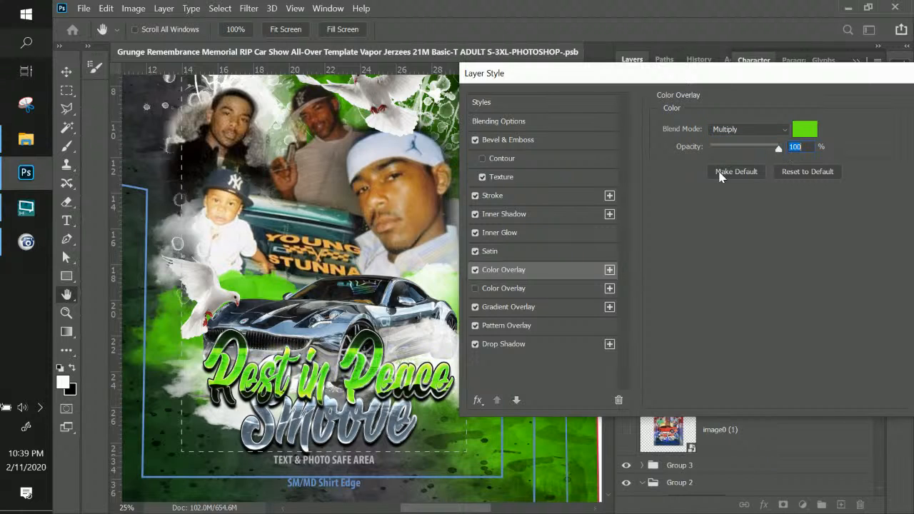
Switch the Pattern Overlay and Satin effects off and on to compare their influence on the Rest in Peace lettering.
click(475, 325)
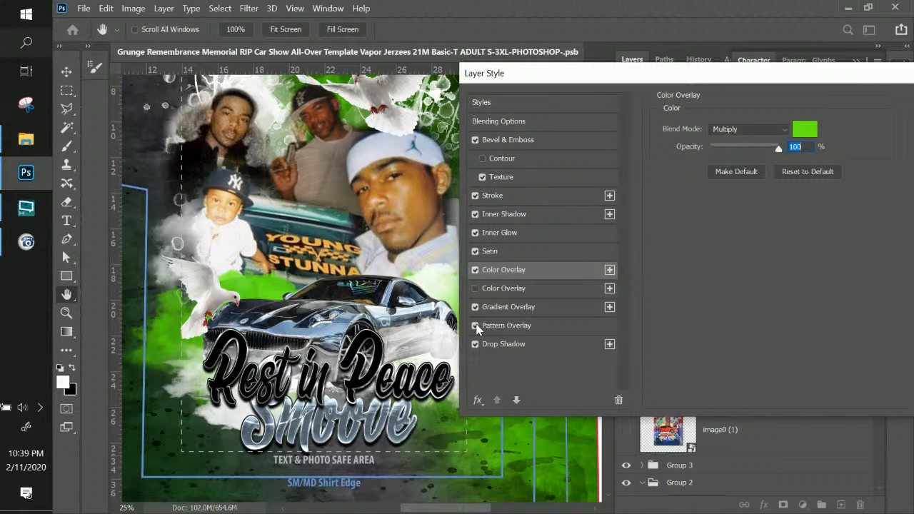
click(476, 326)
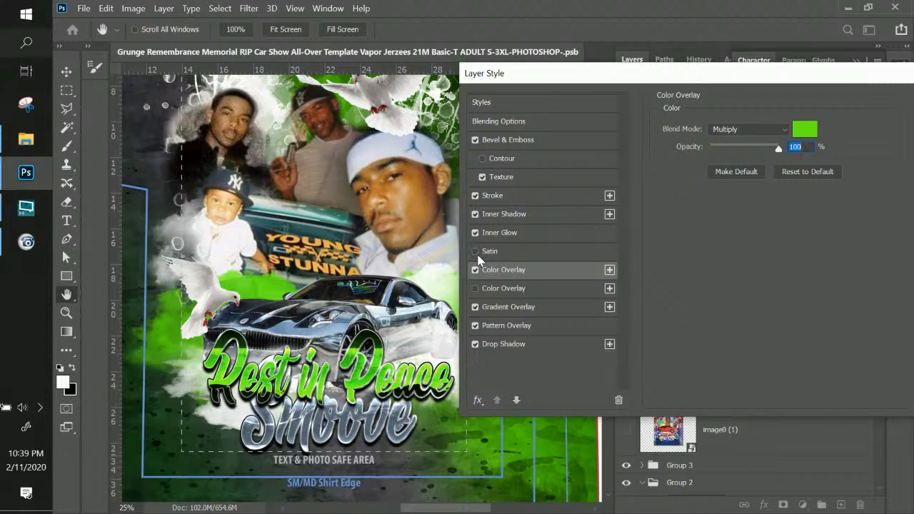
click(476, 253)
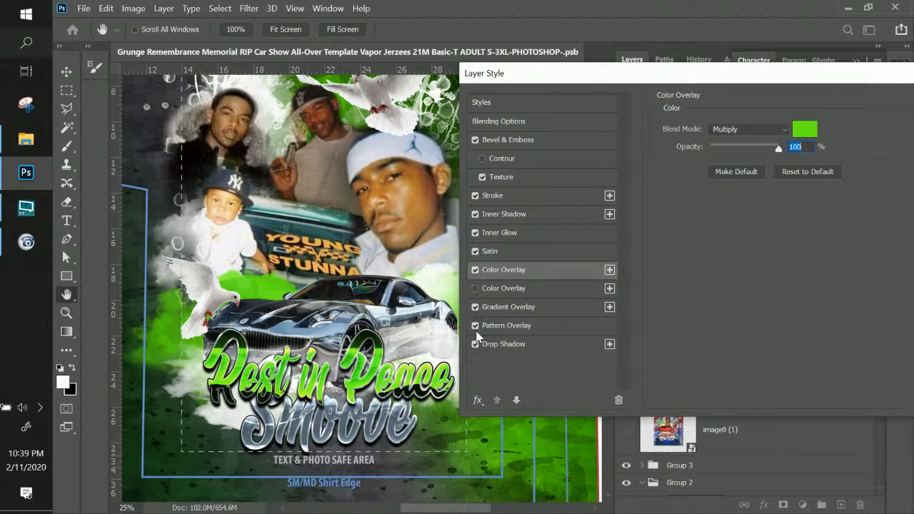
click(475, 326)
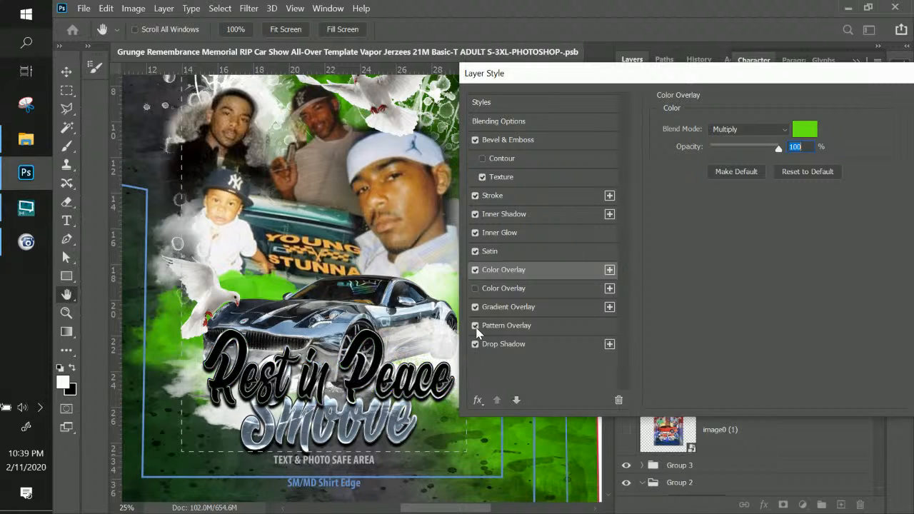
Check the Gradient Overlay settings and turn the second Color Overlay, white in Hue mode, back on.
click(504, 305)
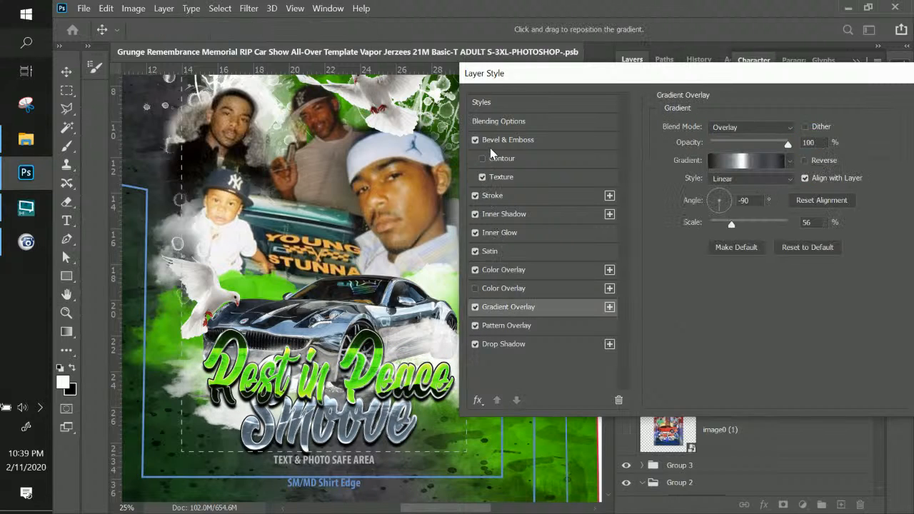
click(491, 270)
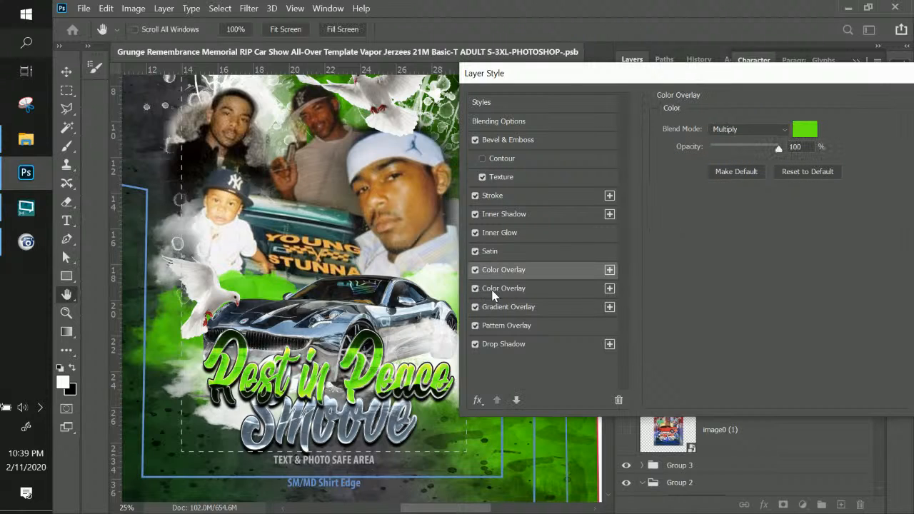
click(491, 292)
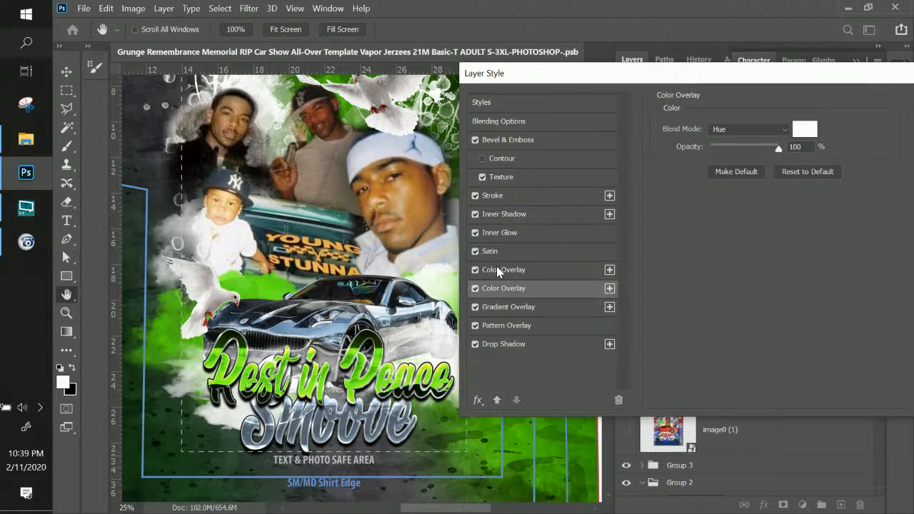
click(522, 268)
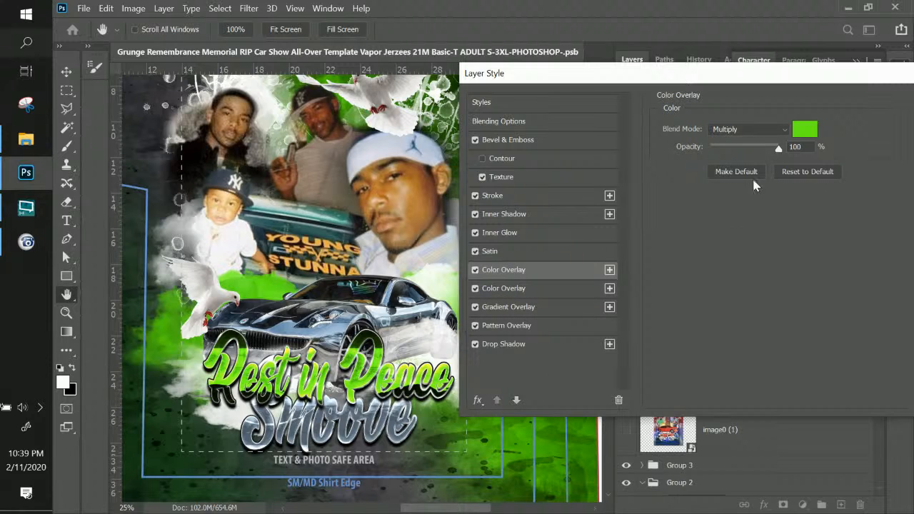
Try the Hue and Subtract blend modes on the green Color Overlay, and settle on Darken.
click(781, 129)
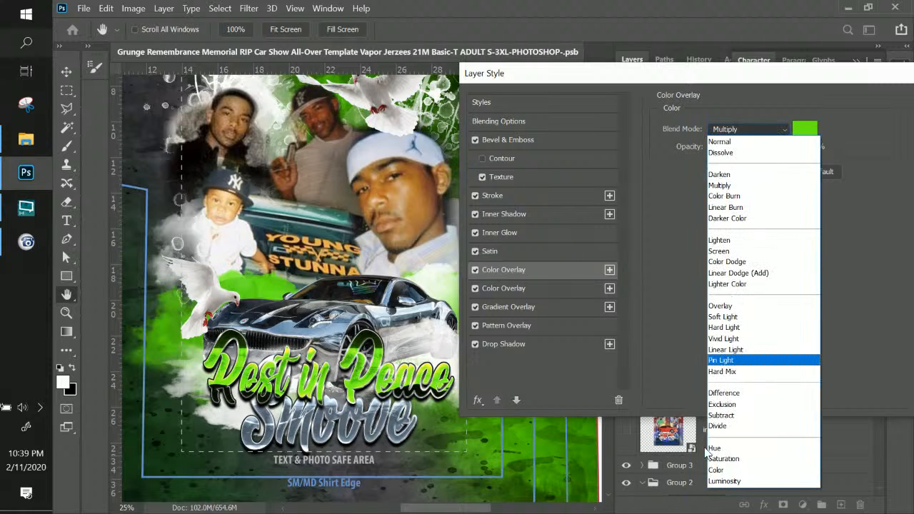
click(714, 449)
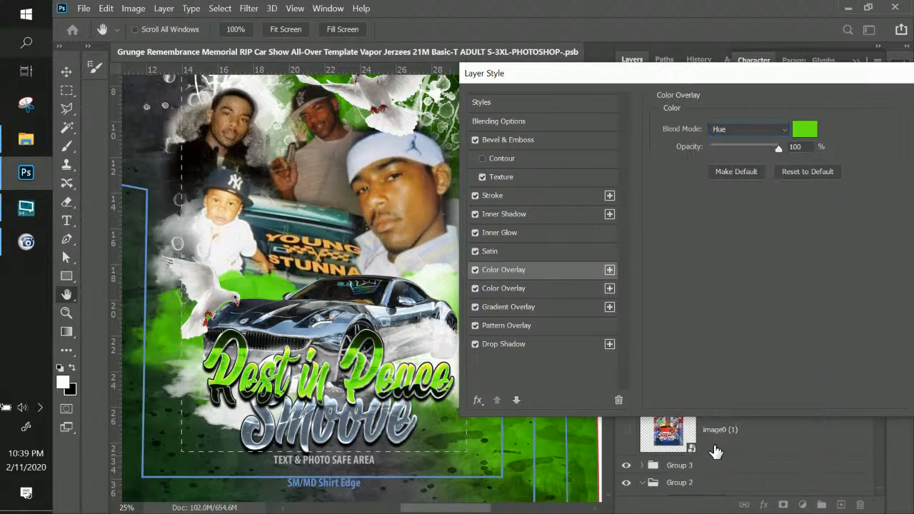
key(Up)
key(Up)
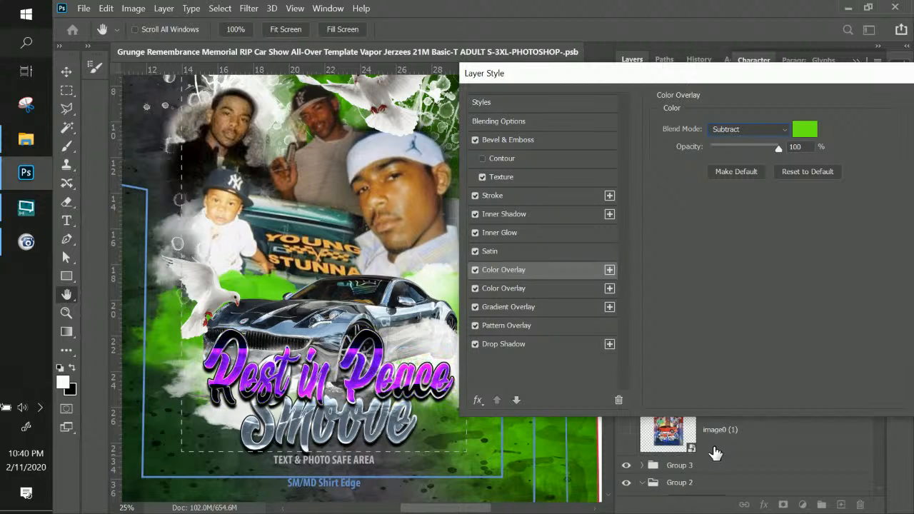
click(742, 131)
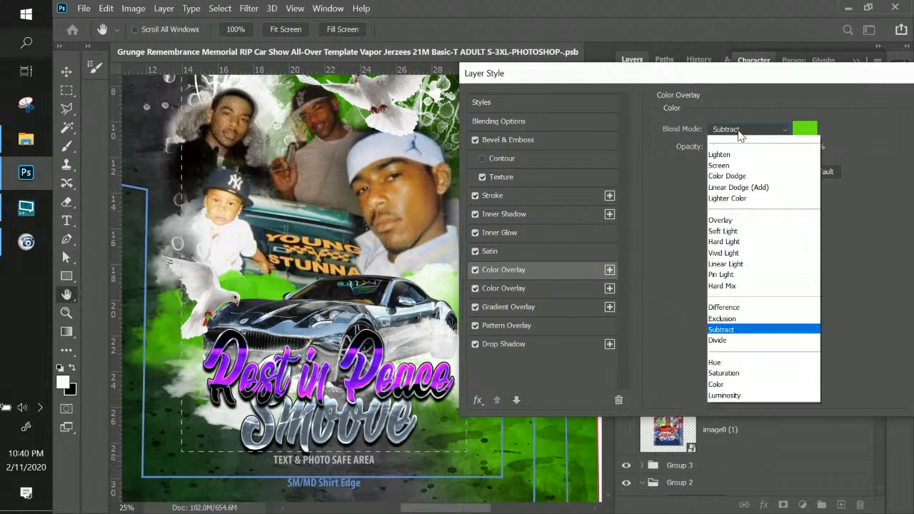
click(732, 176)
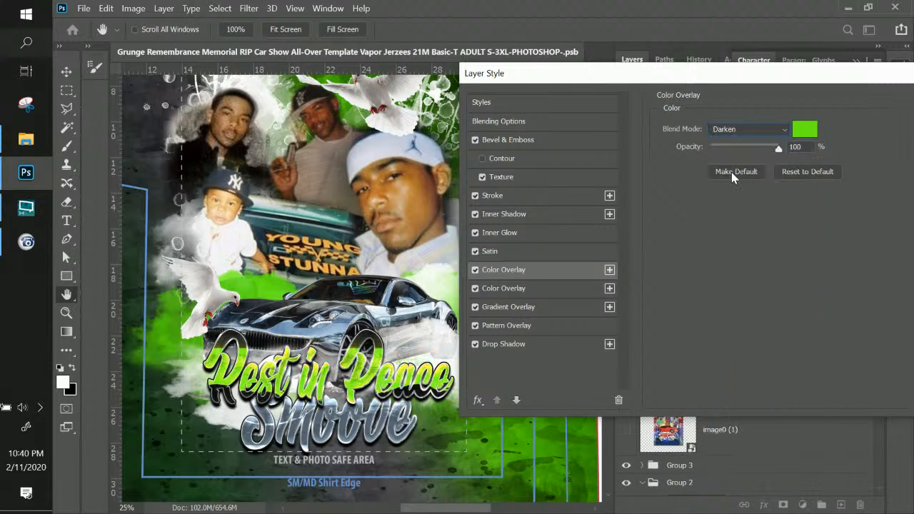
Try Pattern Overlay scales of 71% and 1% on the Rest in Peace lettering, and settle on 497%.
click(504, 307)
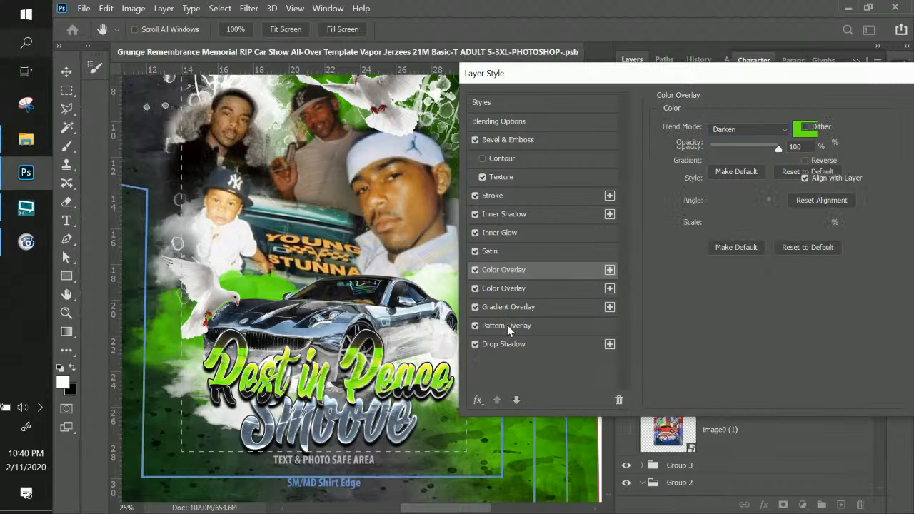
click(506, 324)
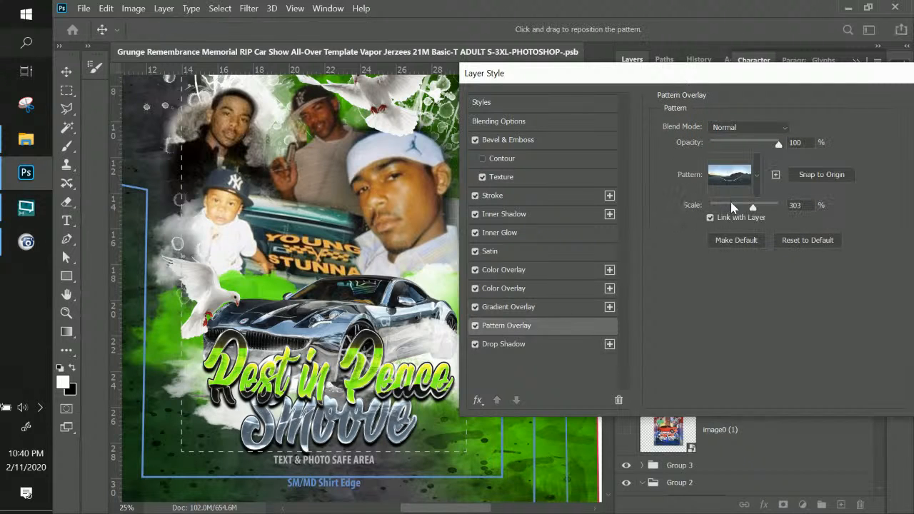
drag(753, 209, 735, 209)
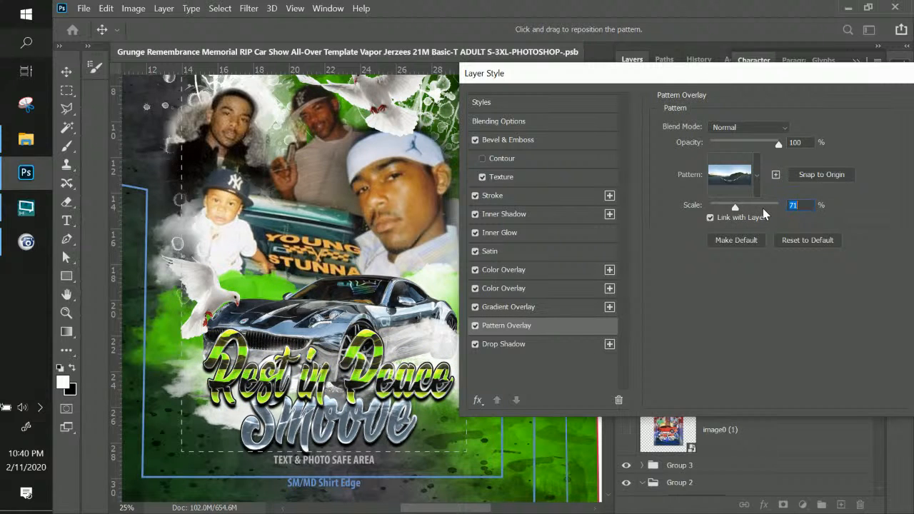
drag(748, 207, 652, 3)
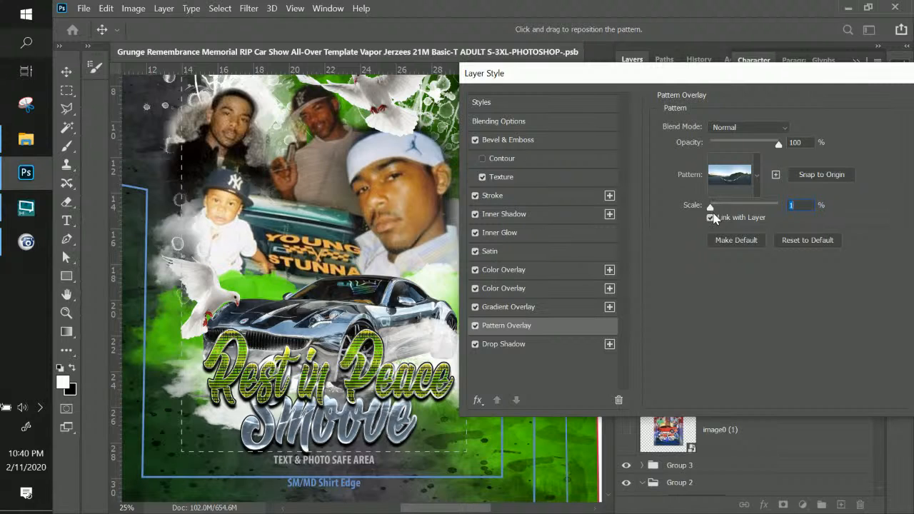
drag(711, 207, 760, 211)
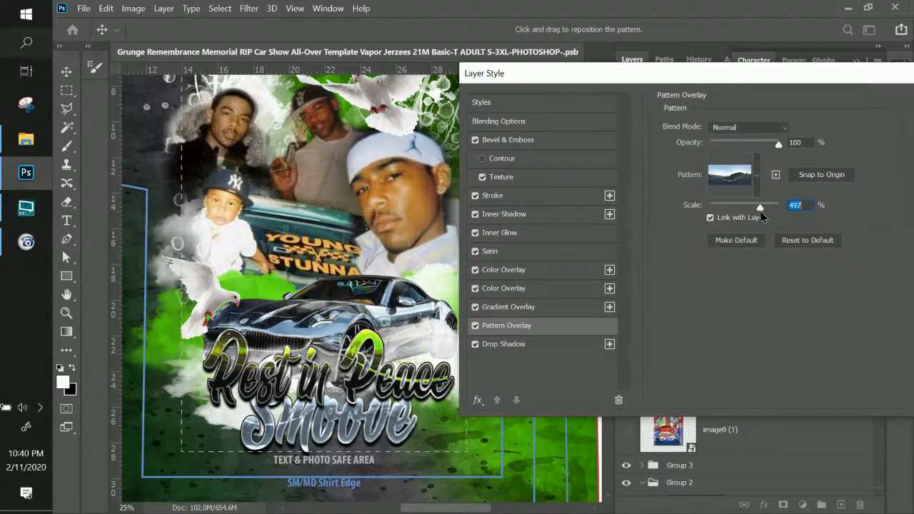
Unlink the Pattern Overlay from the layer, apply the layer style and save the document.
click(710, 217)
drag(691, 78, 474, 82)
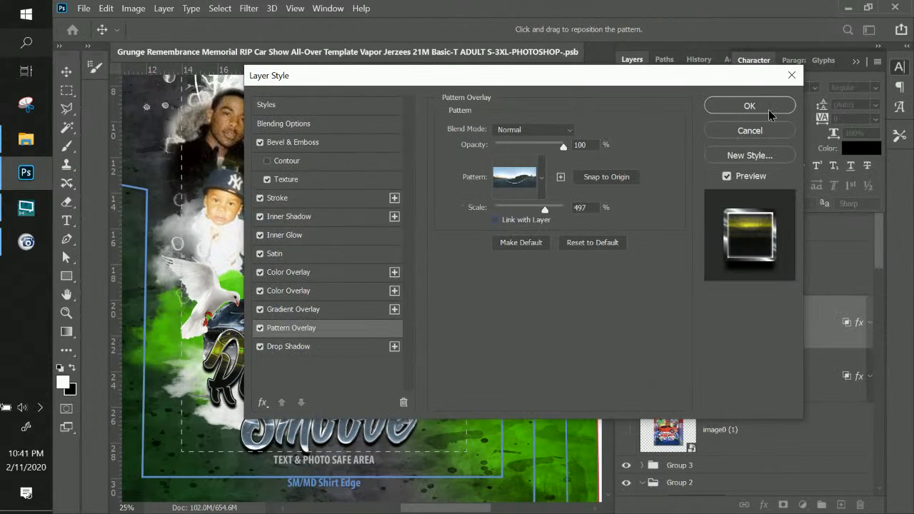
click(768, 109)
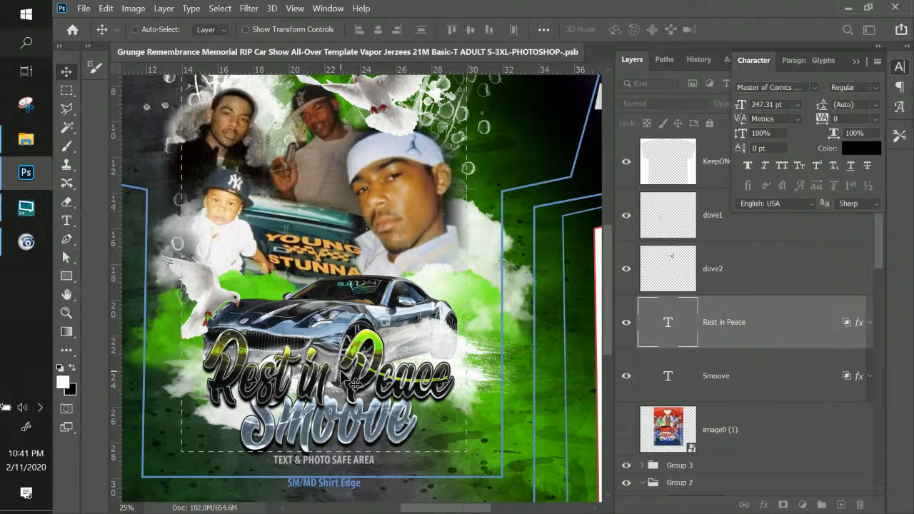
key(ctrl+s)
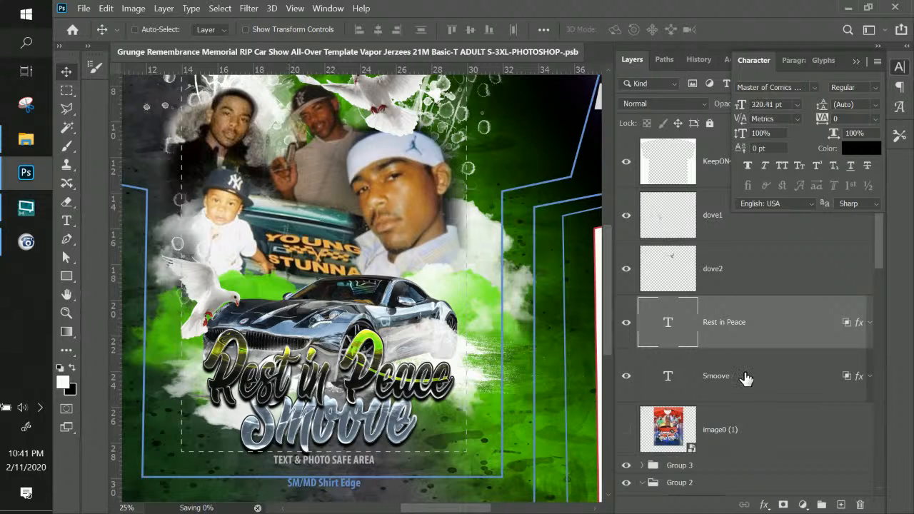
Bring the name text layer above the Rest in Peace layer and scale the name down to about 262 pt.
drag(745, 378, 729, 309)
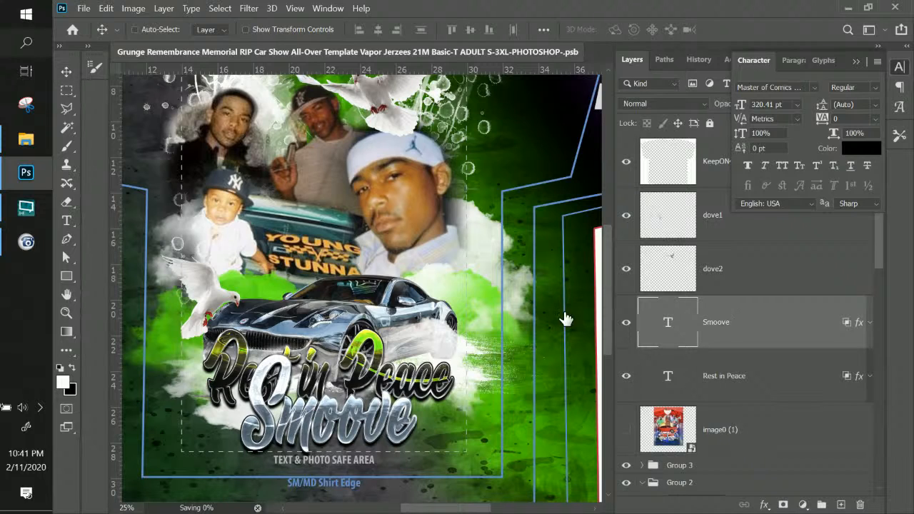
key(ctrl+t)
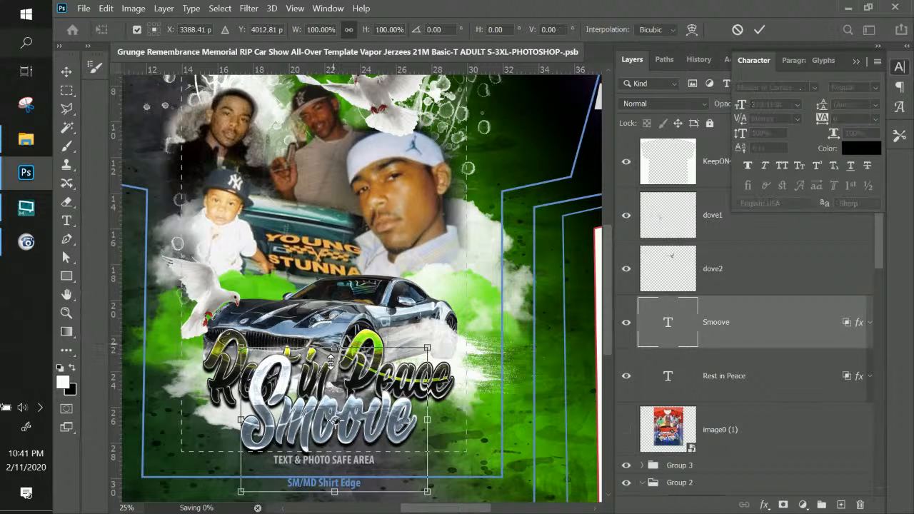
drag(328, 348, 328, 372)
key(Return)
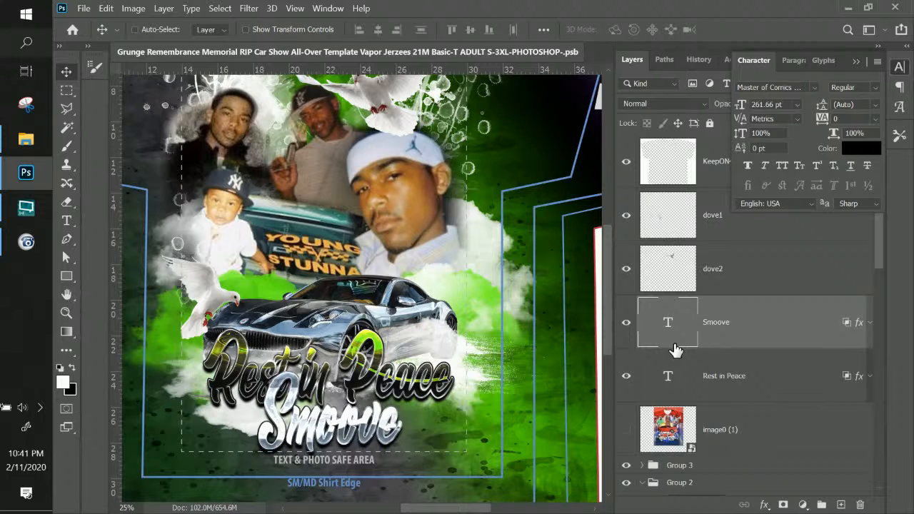
Scale the Rest in Peace text down proportionally to 89.17% and activate the Type tool.
click(721, 377)
key(ctrl+t)
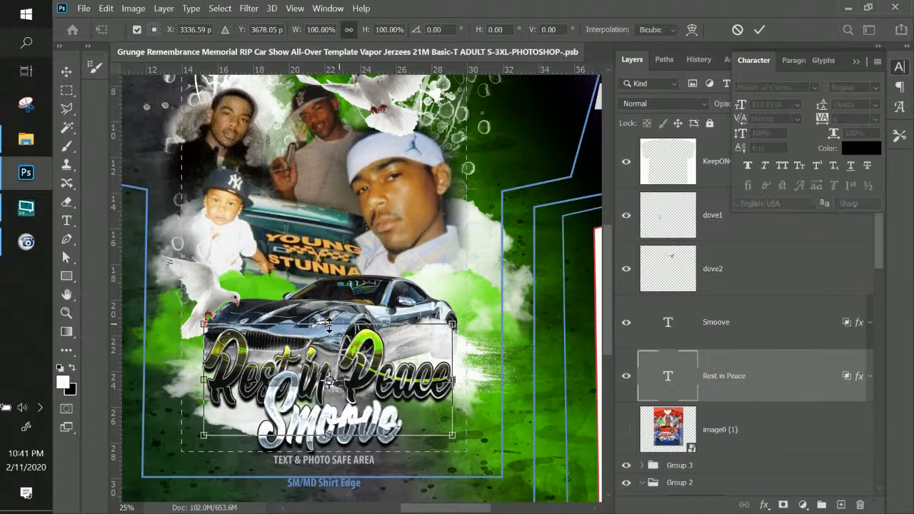
drag(328, 325, 328, 336)
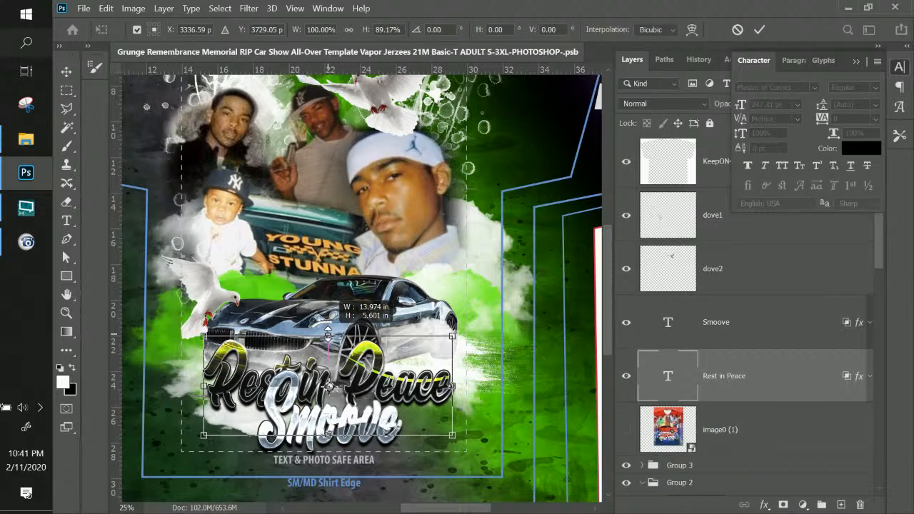
key(shift)
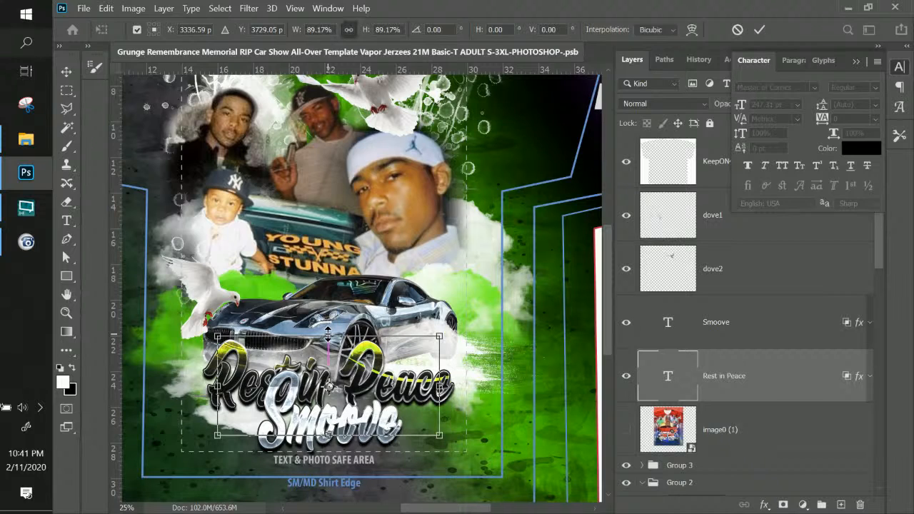
key(Return)
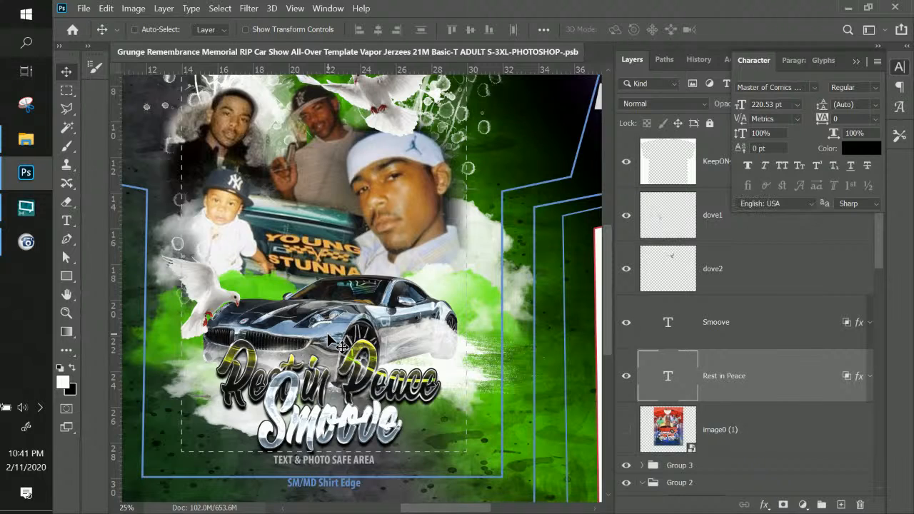
key(t)
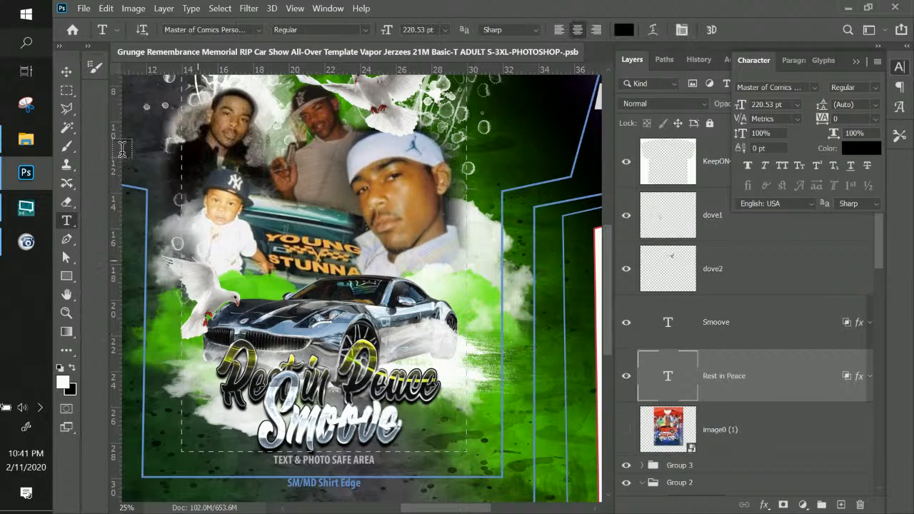
Widen the Rest in Peace text horizontally on both sides to 112.46% width, keeping its height at 100%.
click(68, 73)
key(ctrl+t)
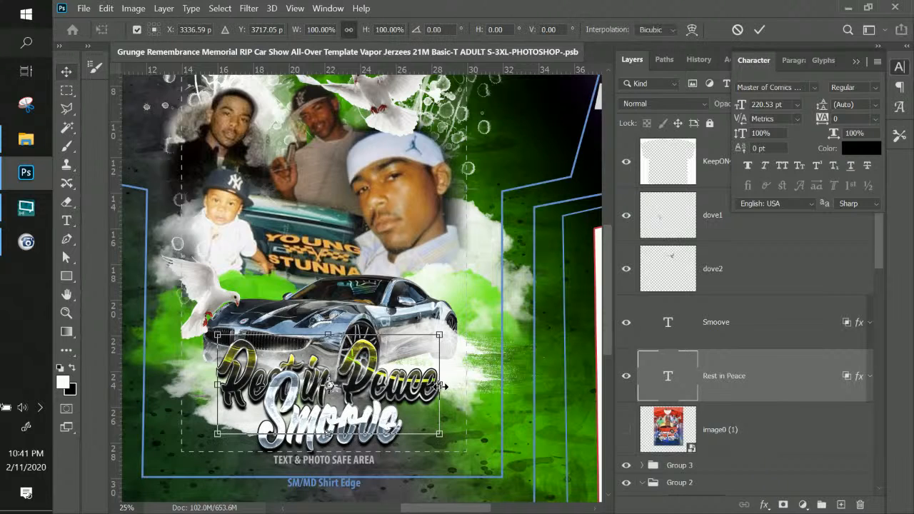
drag(441, 385, 454, 384)
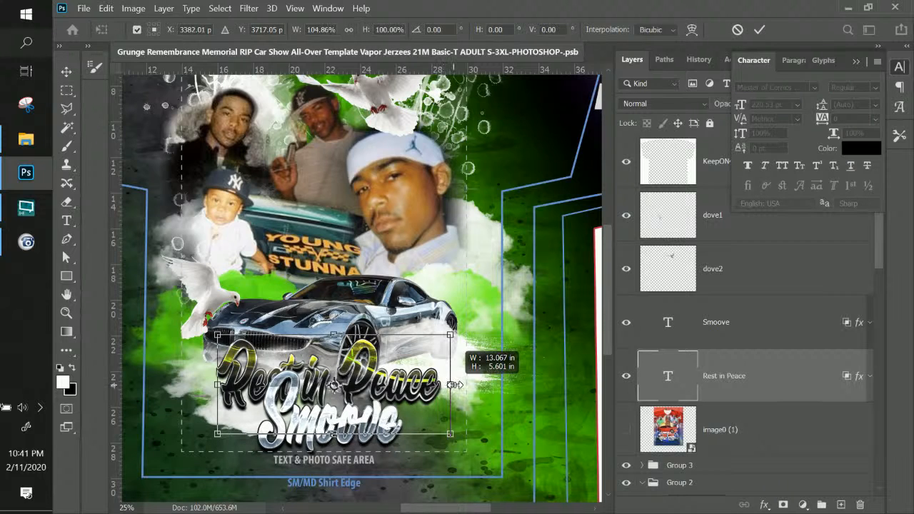
drag(218, 385, 201, 382)
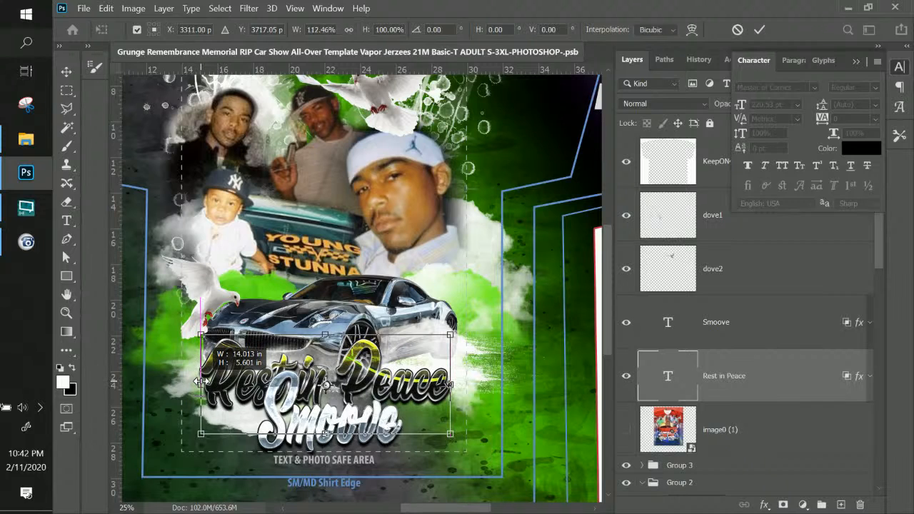
key(Return)
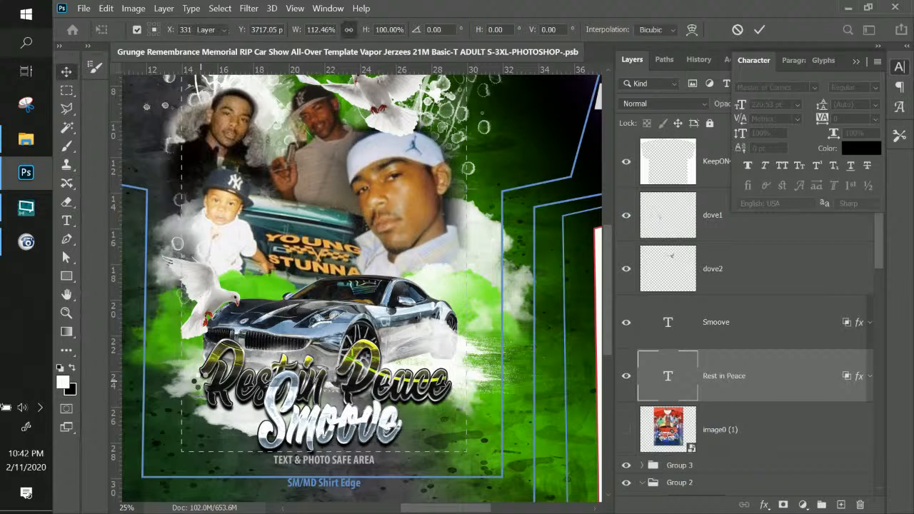
Reduce the height of the name text beneath Rest in Peace to 90.76% and collapse the Character panel.
click(752, 330)
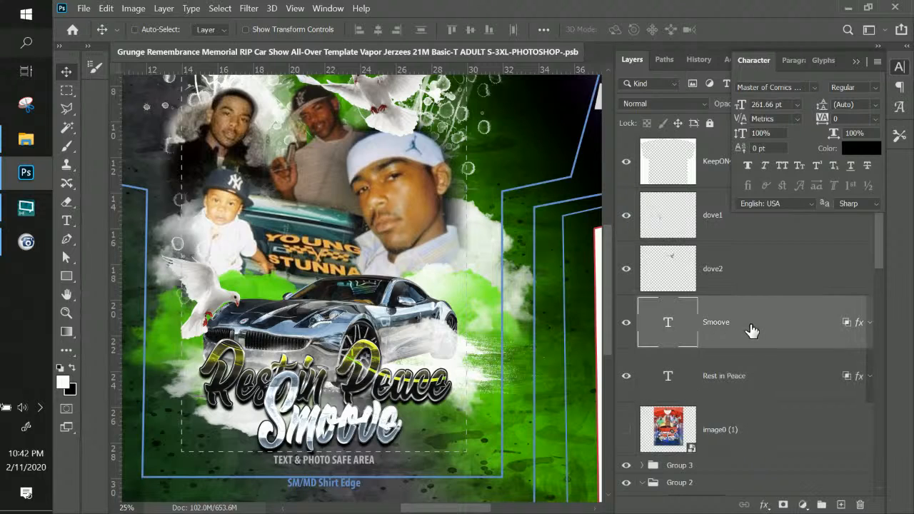
key(ctrl+t)
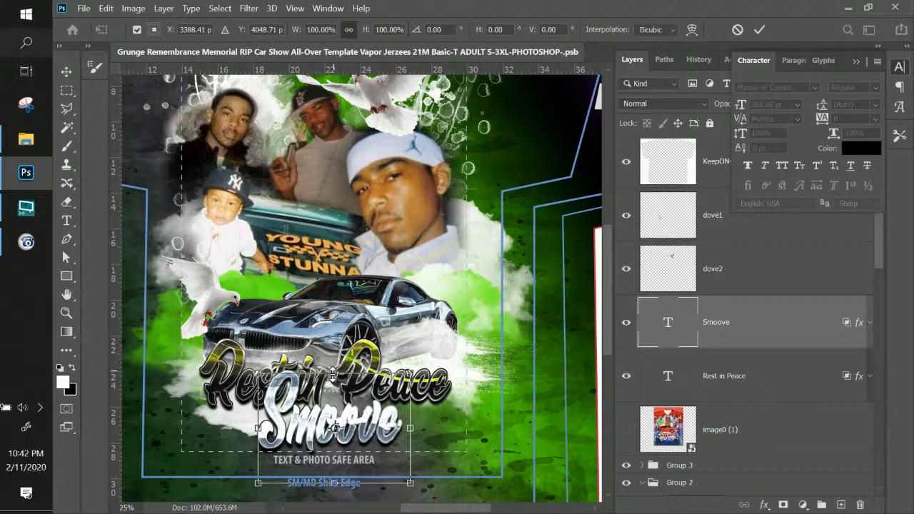
mouse_move(334, 362)
mouse_down()
mouse_move(332, 384)
mouse_move(332, 376)
mouse_up()
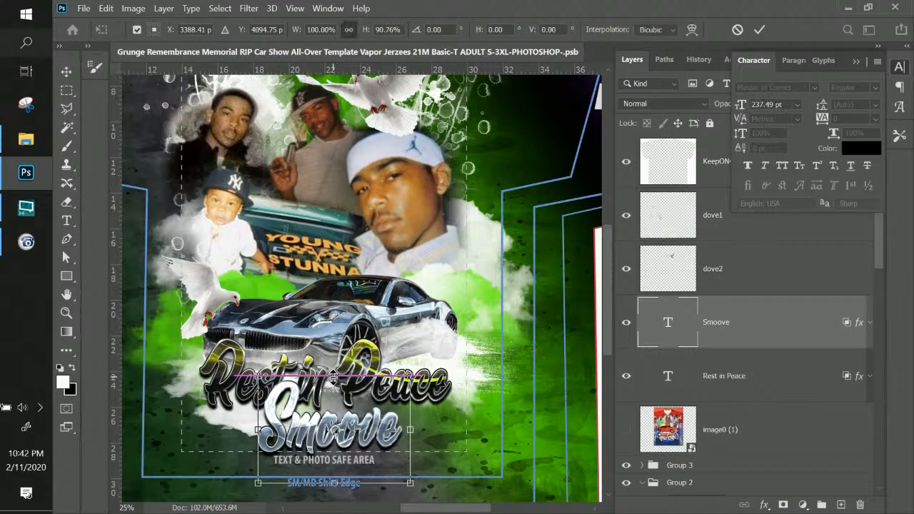
key(Return)
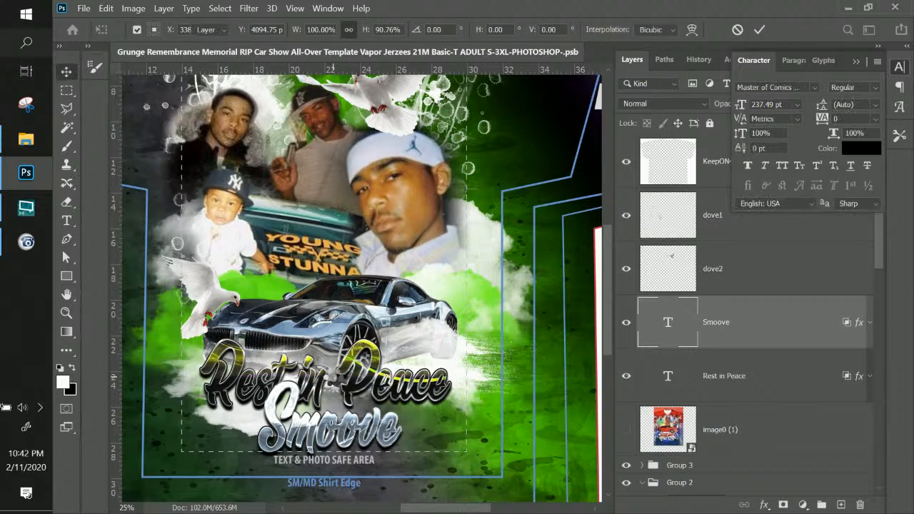
key(s)
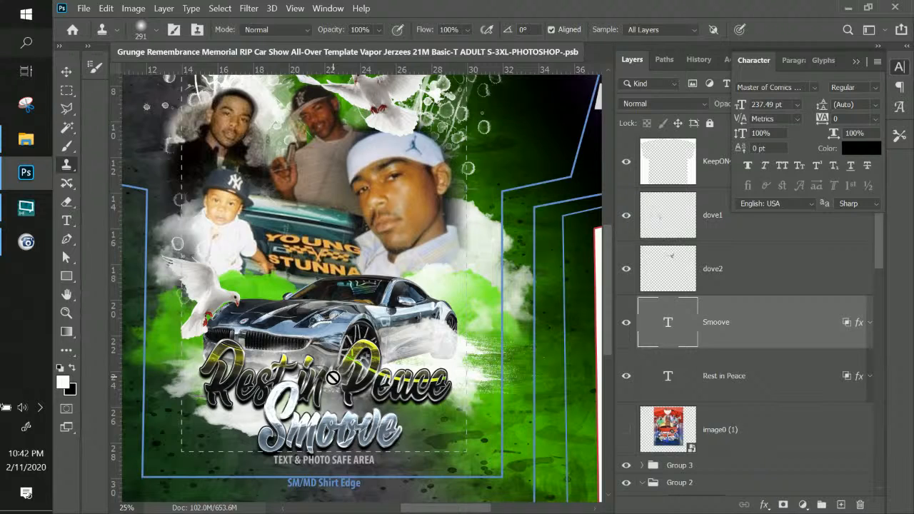
click(67, 71)
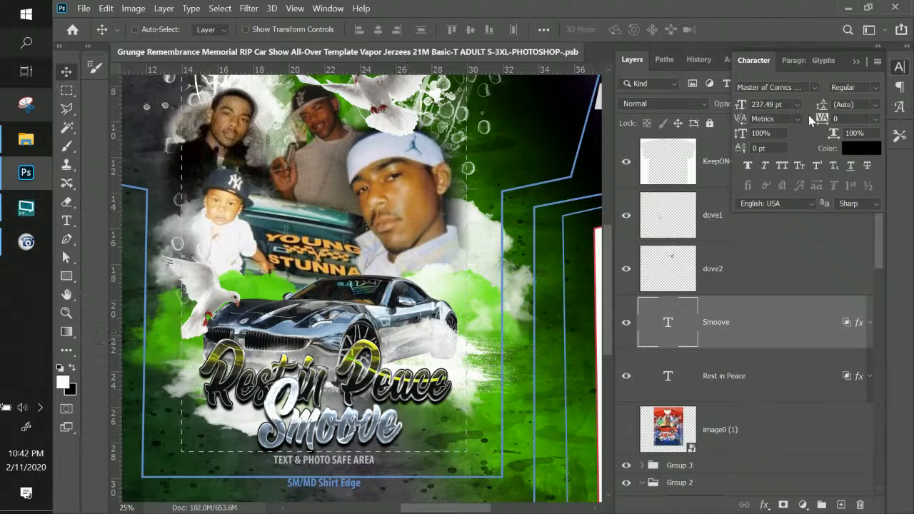
click(859, 69)
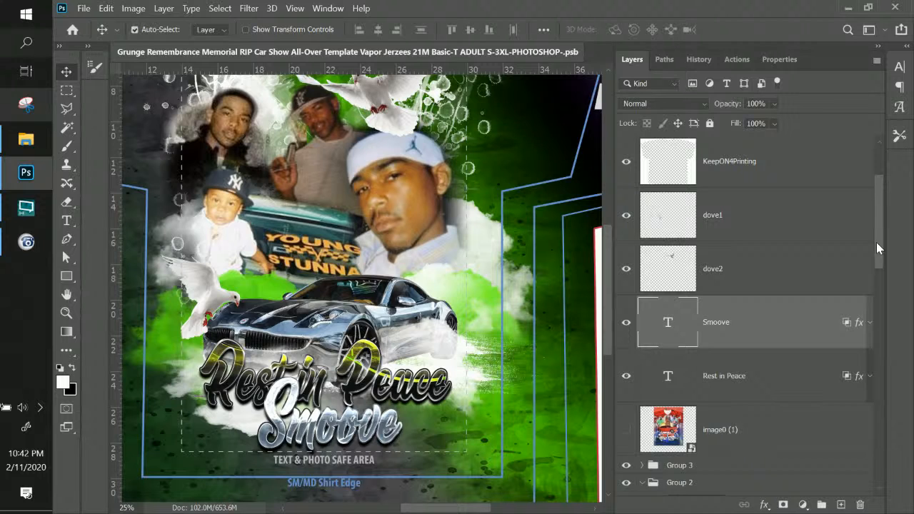
Move the upper dove outward above the large portrait, scale it to about 89%, and distort its raised wing up and outward.
key(ctrl+minus)
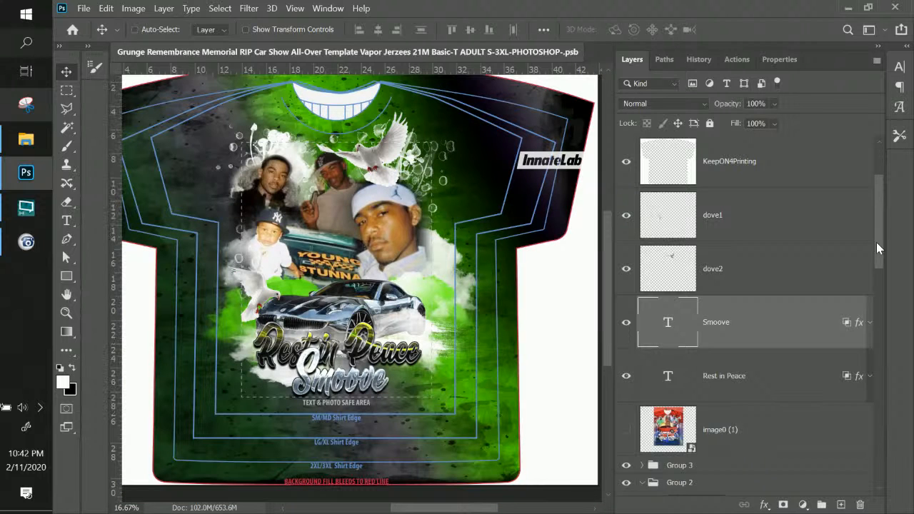
mouse_move(877, 248)
mouse_down()
mouse_move(881, 226)
mouse_move(882, 238)
mouse_up()
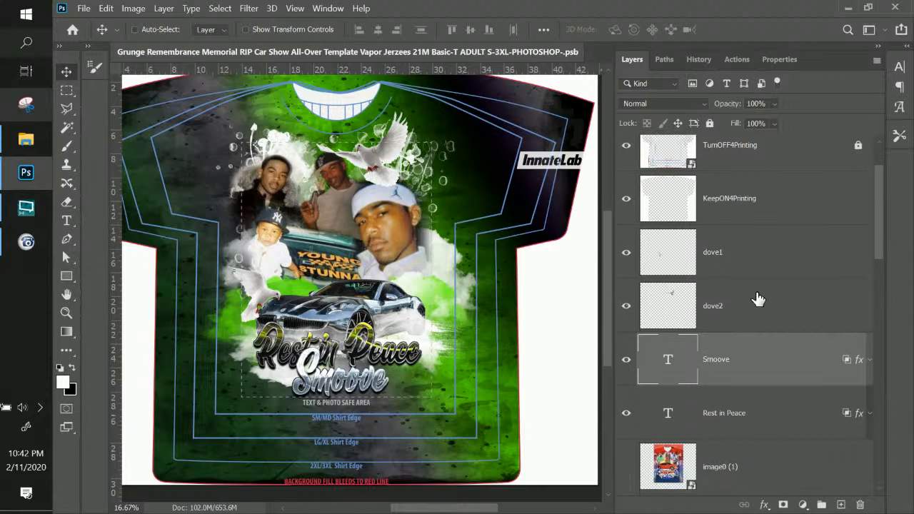
ctrl+click(387, 173)
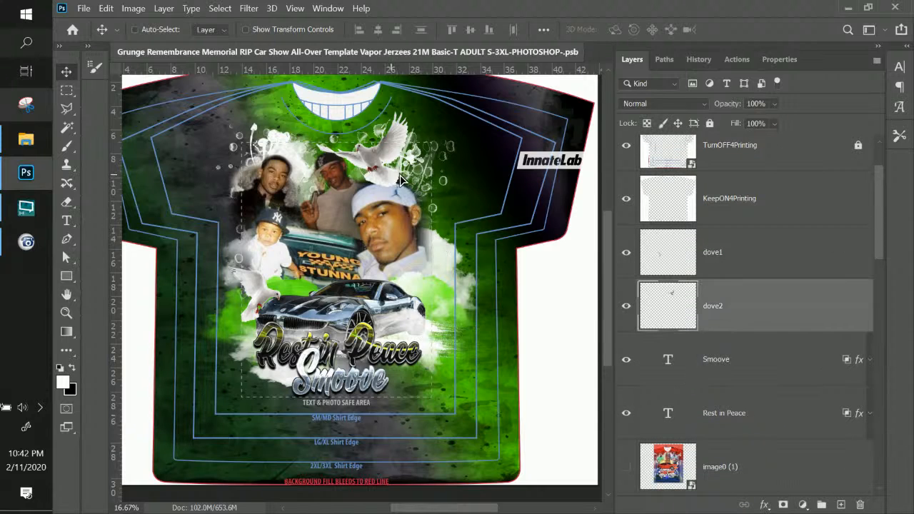
drag(400, 175, 422, 191)
key(ctrl+t)
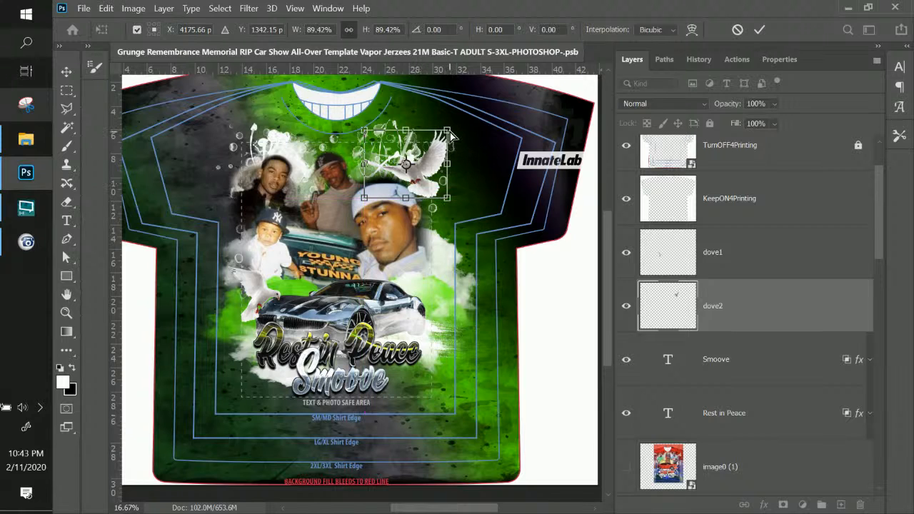
drag(451, 130, 469, 101)
mouse_move(468, 97)
mouse_down()
mouse_move(476, 99)
mouse_move(465, 105)
mouse_up()
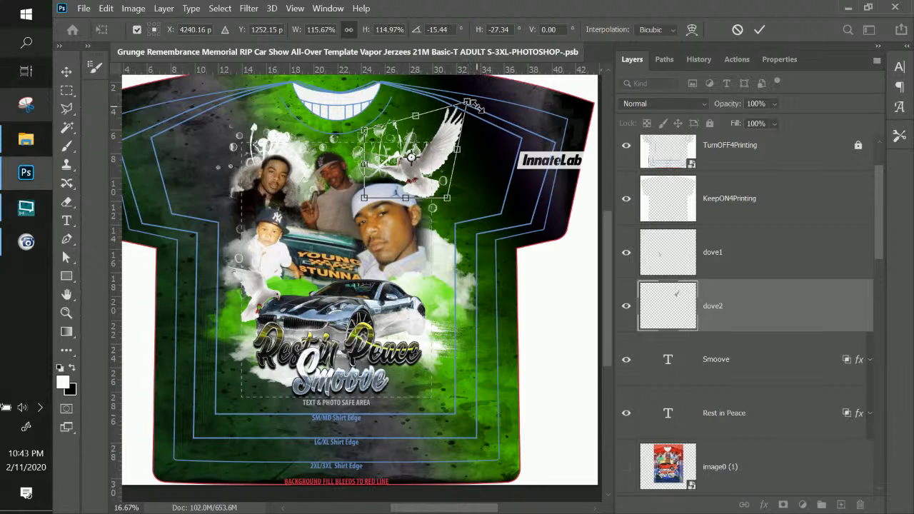
key(Return)
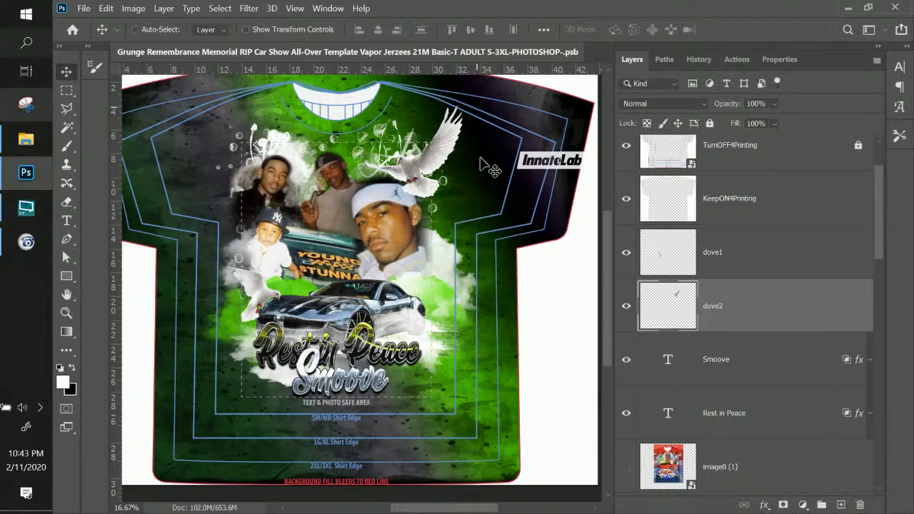
Distort the dove1 wing outward and downward to about 198% width and 148% height, and shift the dove slightly away from the car.
right_click(253, 283)
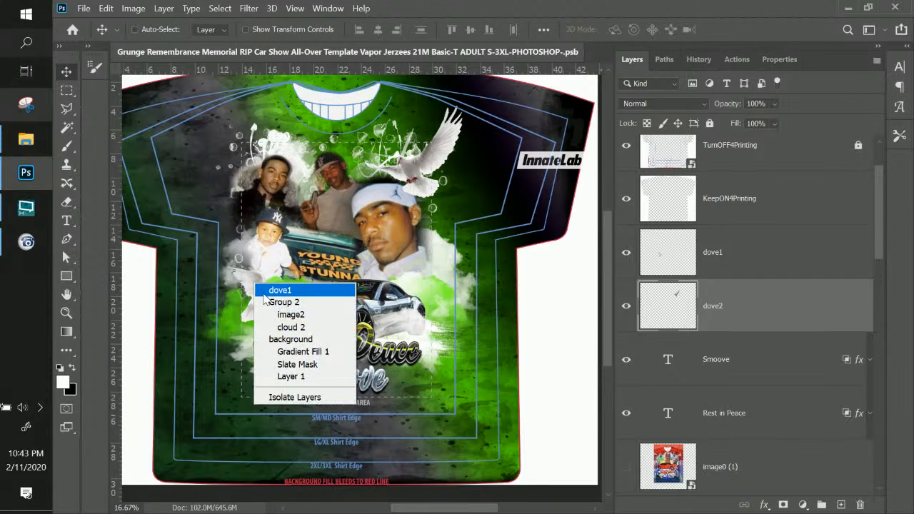
click(266, 291)
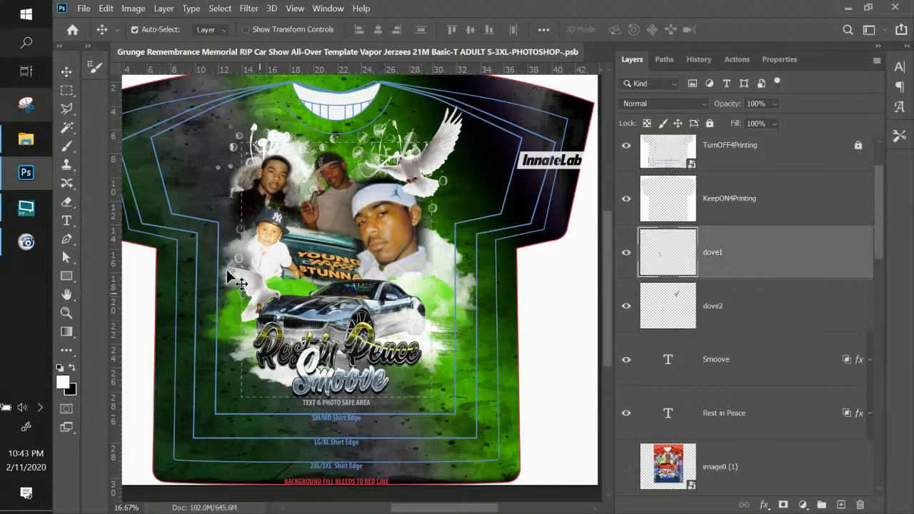
key(ctrl+t)
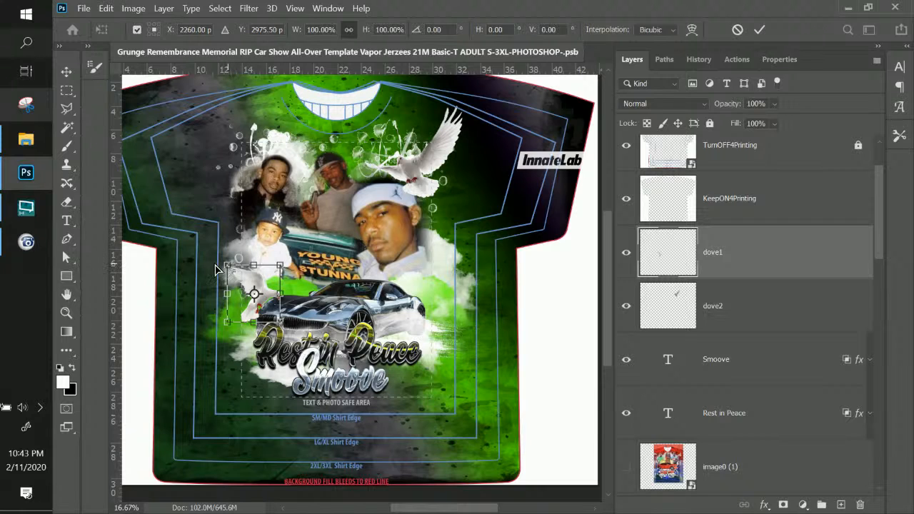
drag(217, 269, 176, 253)
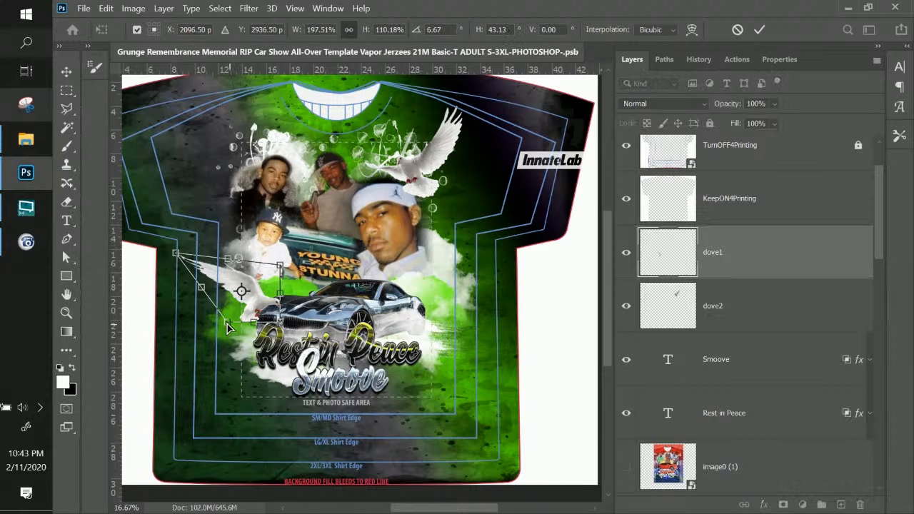
mouse_move(227, 341)
mouse_down()
mouse_move(222, 358)
mouse_move(220, 343)
mouse_up()
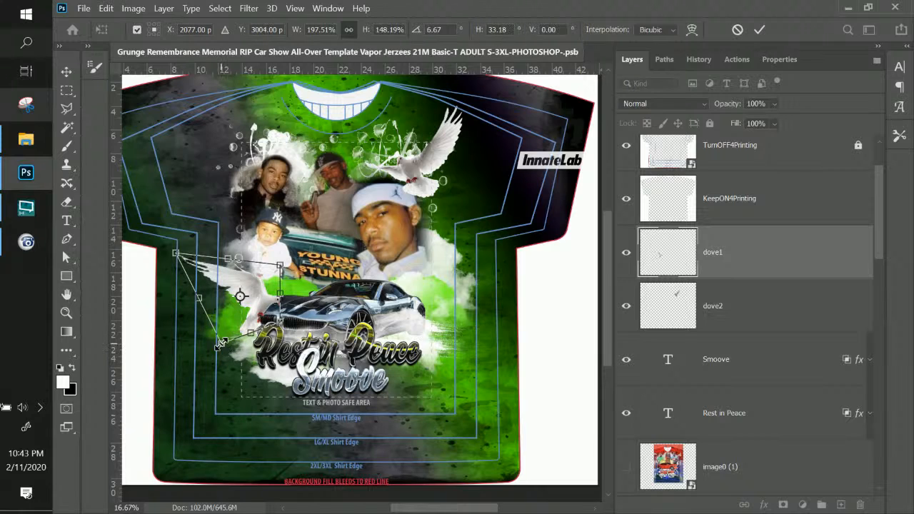
key(Return)
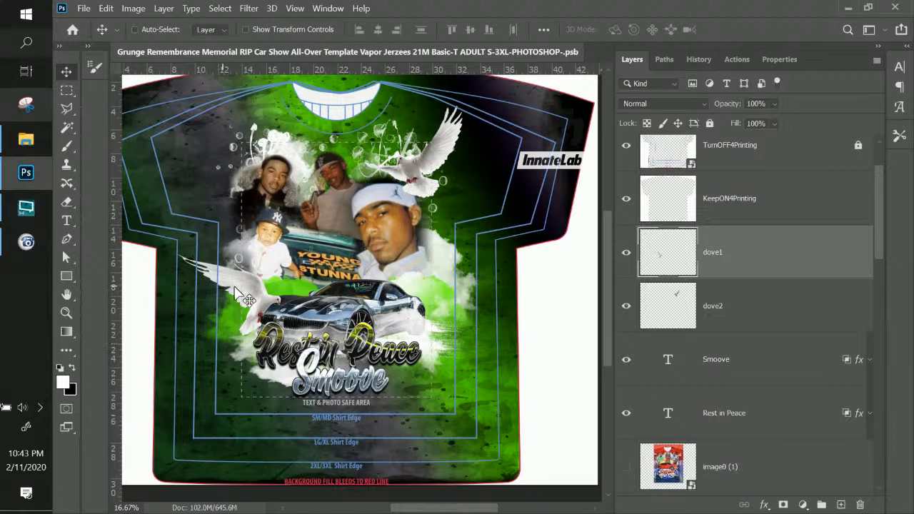
mouse_move(235, 293)
mouse_down()
mouse_move(239, 274)
mouse_move(226, 290)
mouse_up()
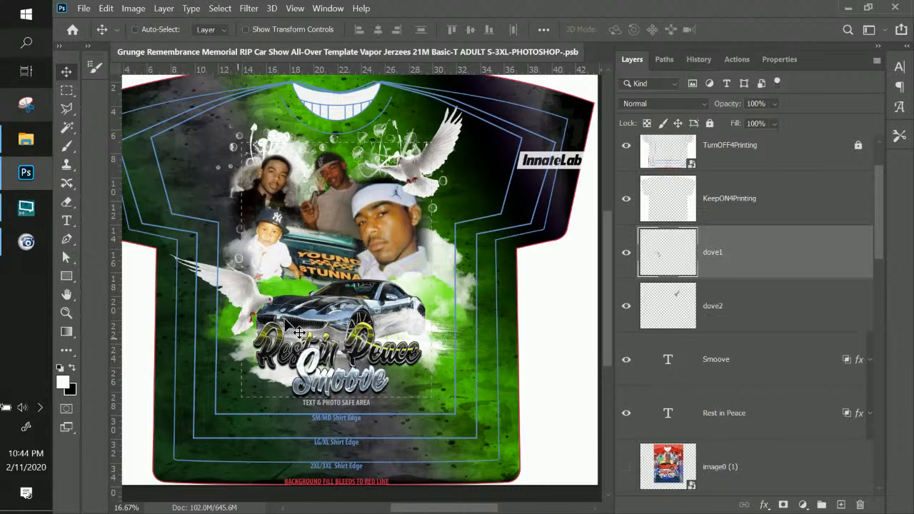
Add a new empty layer in Group 2 and place it directly beneath the cloud 1 layer.
right_click(441, 259)
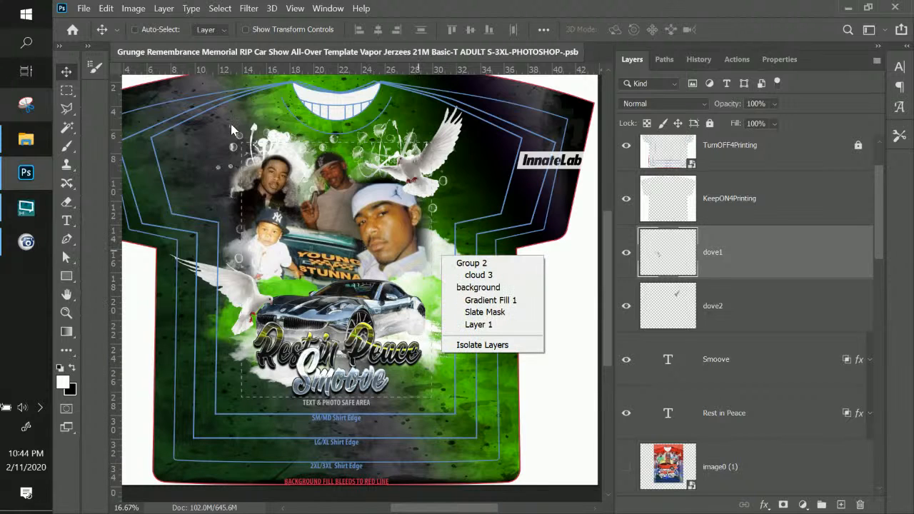
click(768, 297)
scroll(771, 298, down, 10)
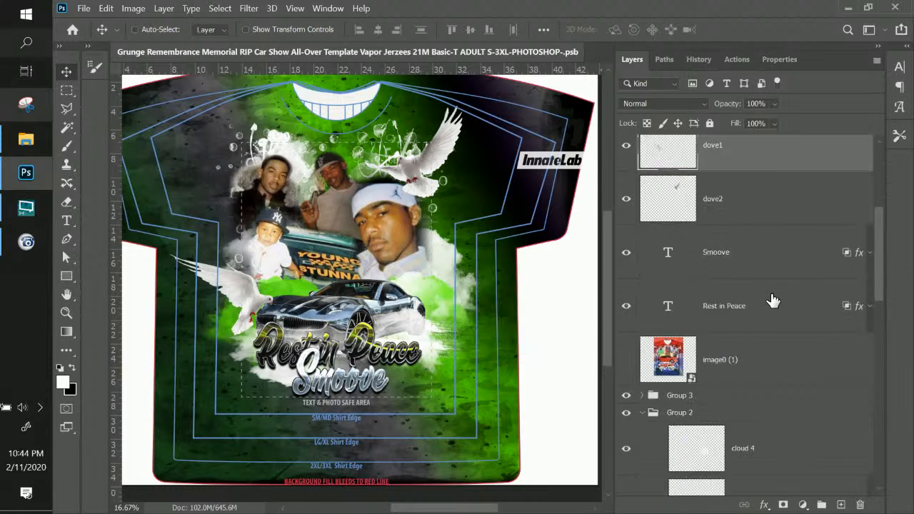
scroll(775, 284, down, 3)
scroll(778, 250, up, 6)
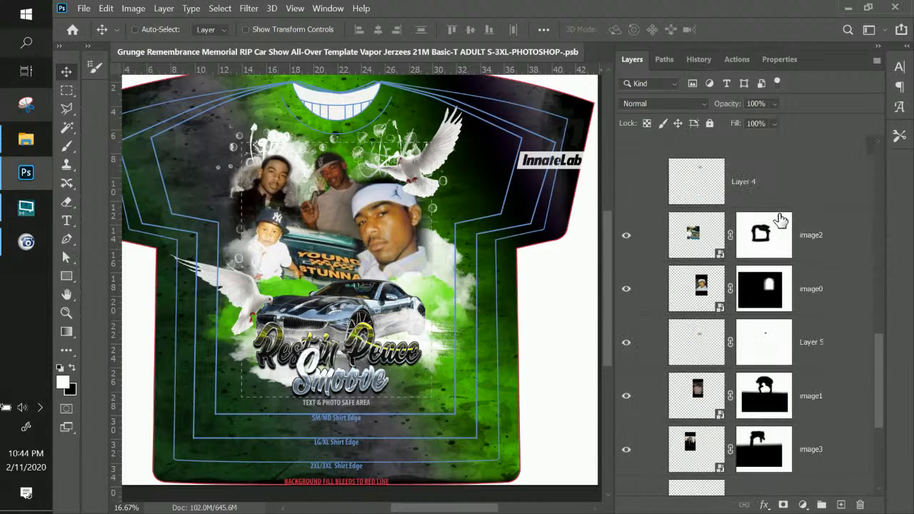
scroll(779, 220, up, 1)
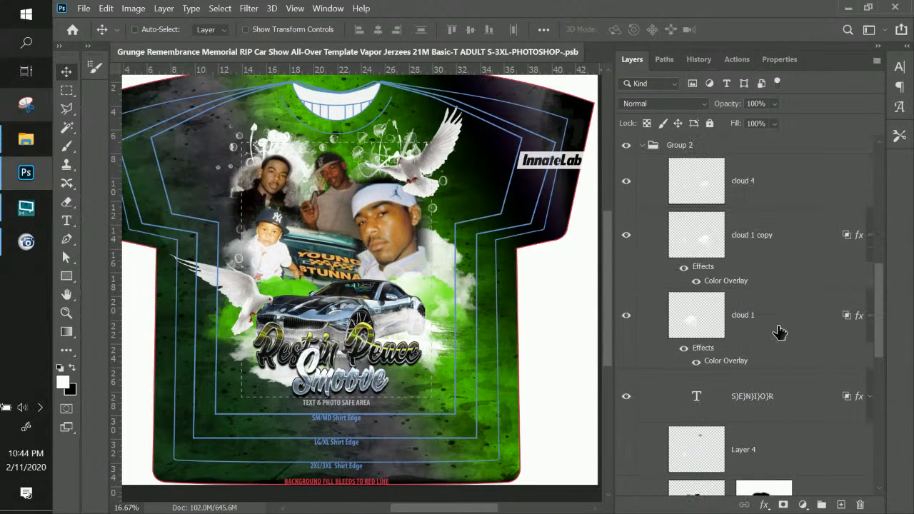
click(779, 332)
click(841, 505)
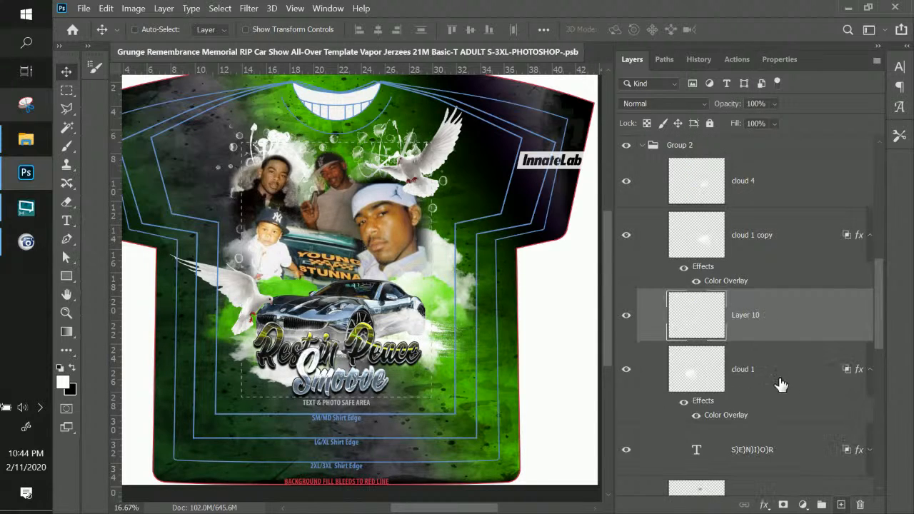
drag(781, 322, 761, 416)
Stamp a white cloud on Layer 10 beside the title lettering using the Artorius_thunderstorm_cloud1 brush at 2033 px.
mouse_move(25, 207)
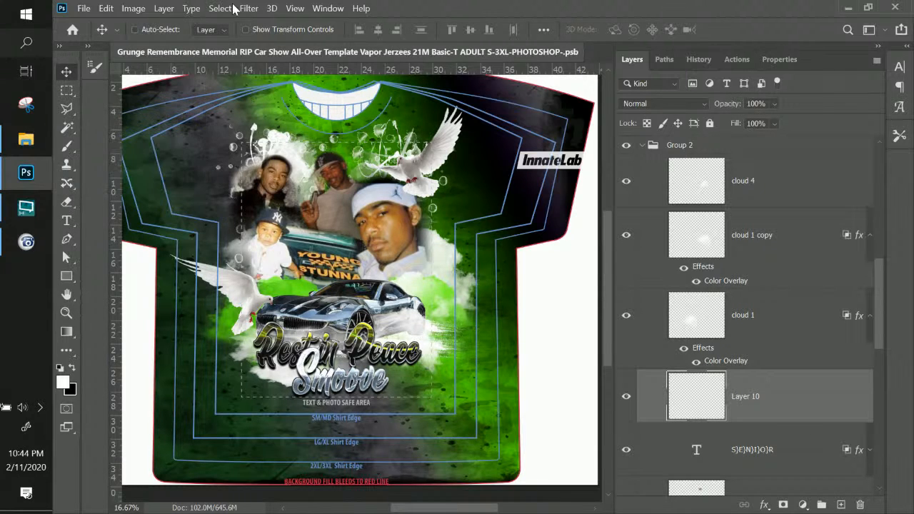
click(69, 144)
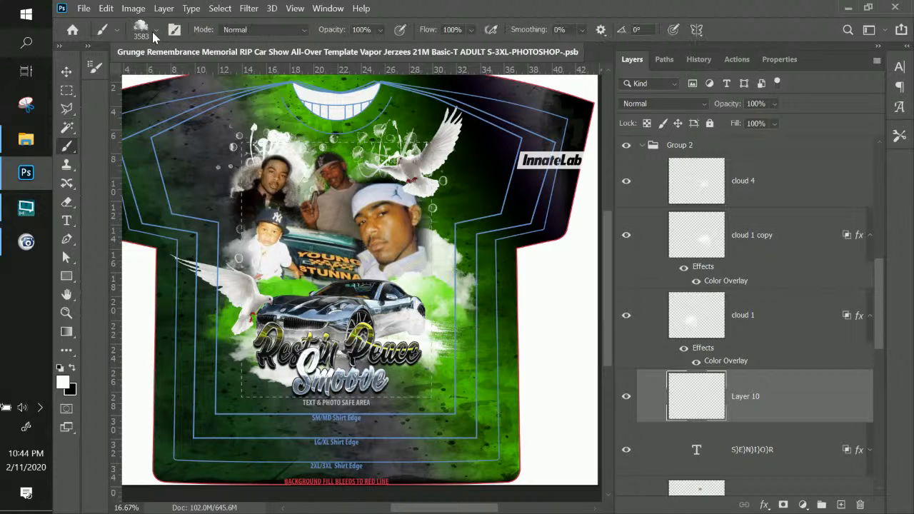
click(152, 31)
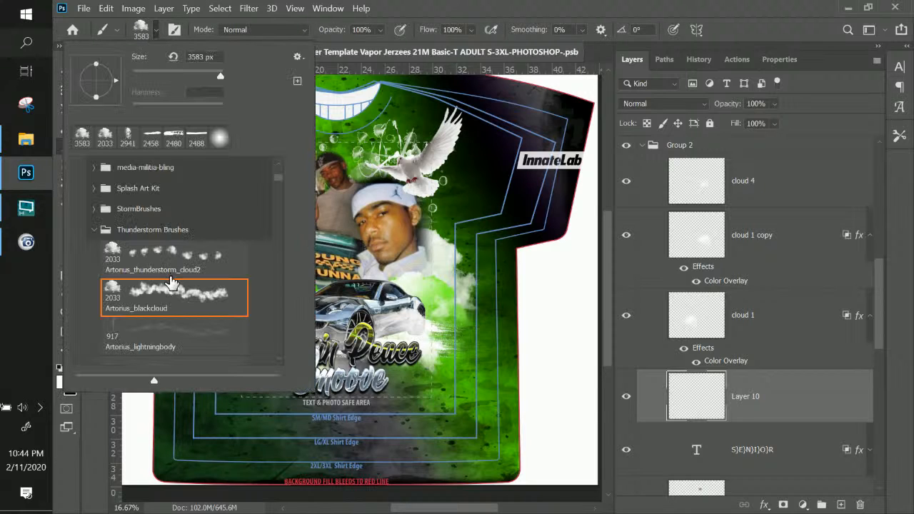
scroll(172, 283, down, 1)
scroll(171, 284, down, 6)
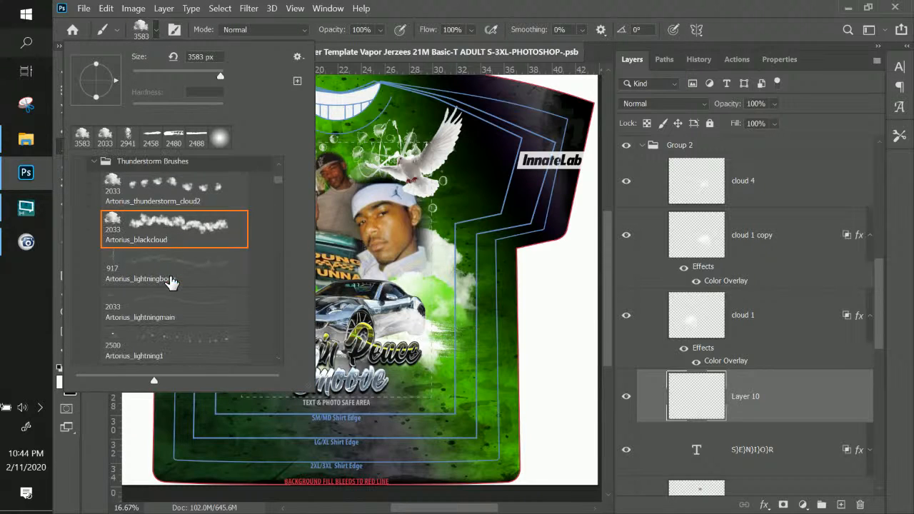
scroll(171, 283, up, 5)
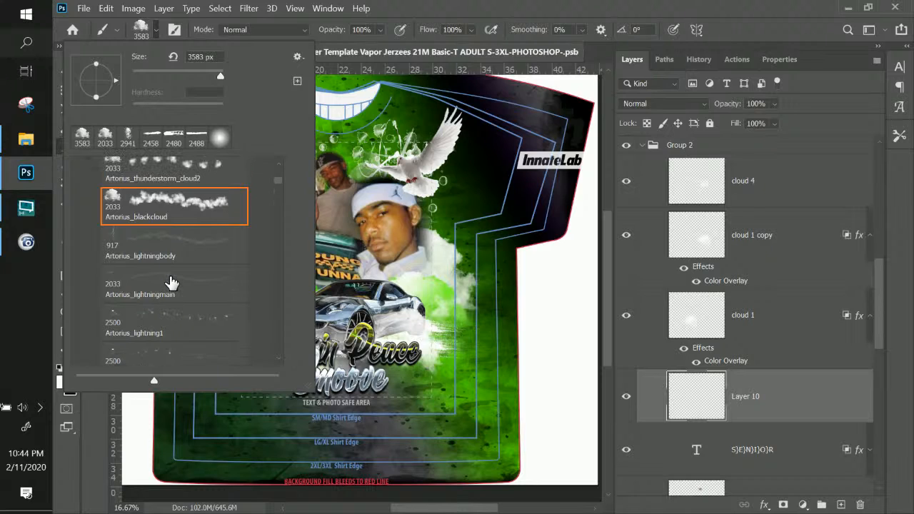
scroll(171, 284, down, 8)
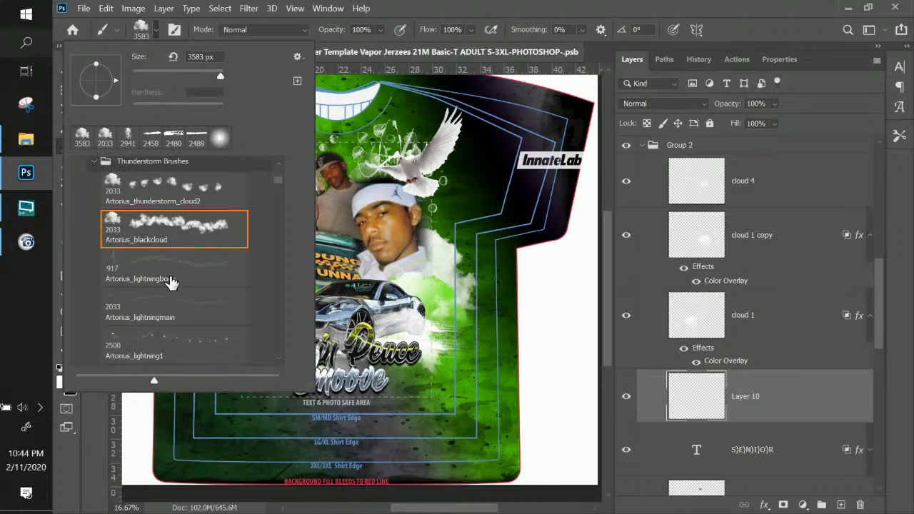
scroll(171, 284, down, 4)
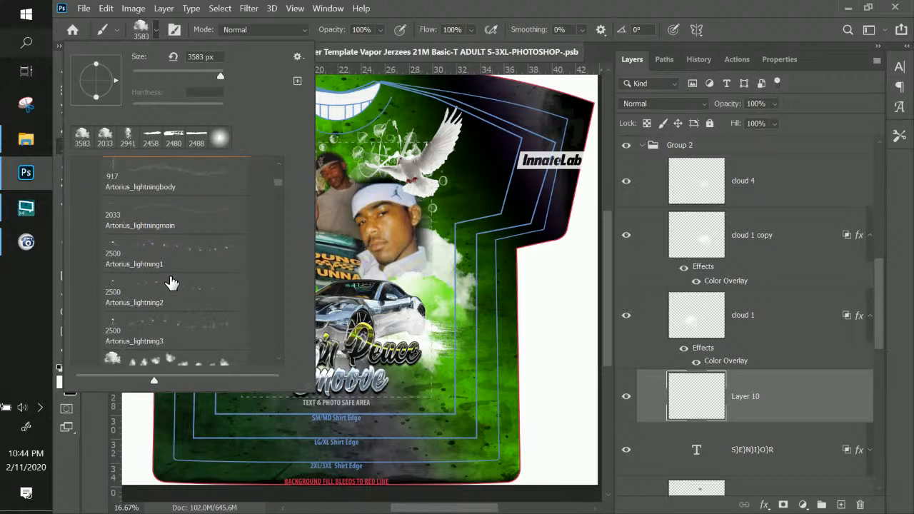
scroll(145, 351, down, 4)
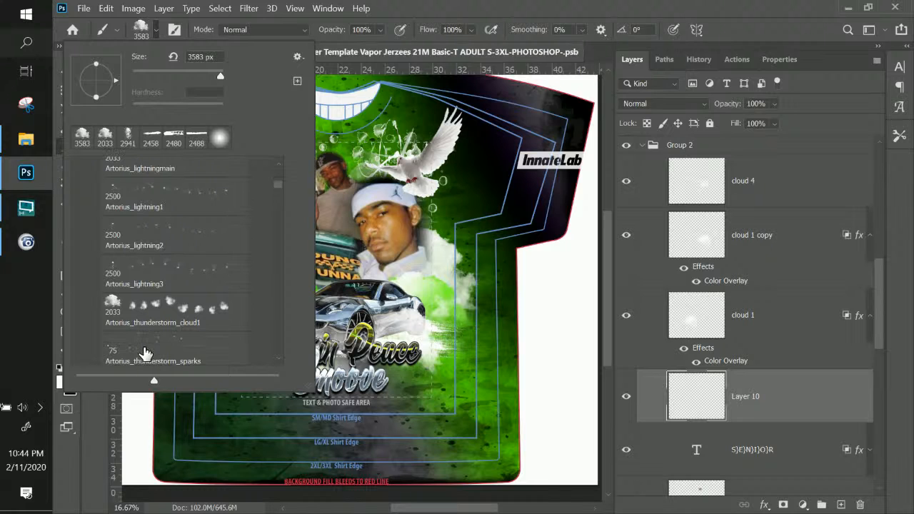
click(148, 292)
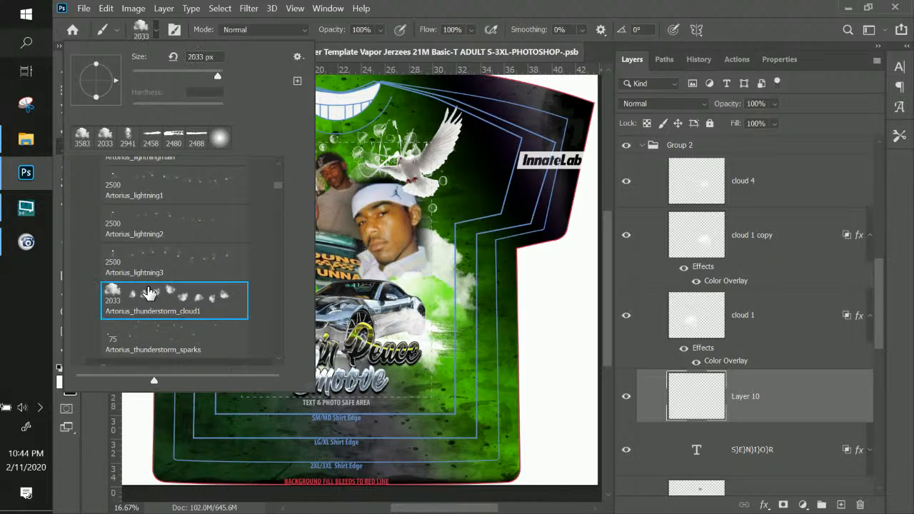
click(508, 6)
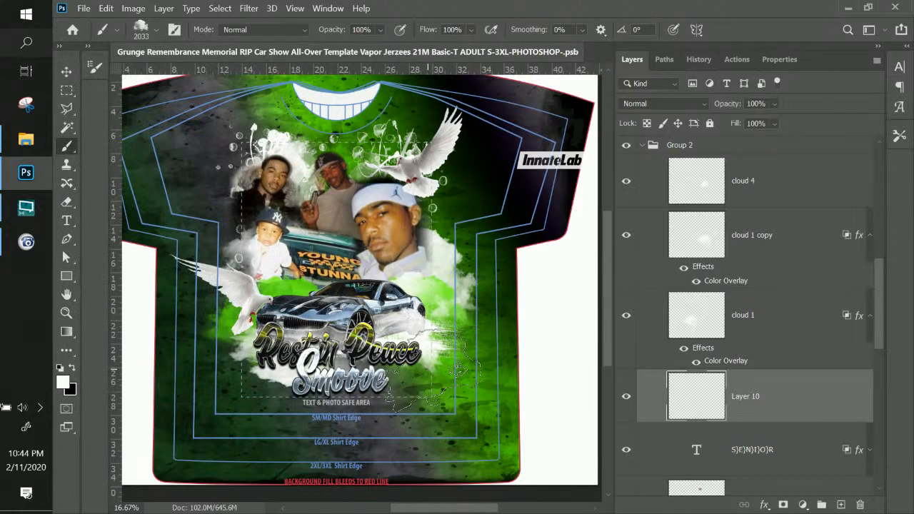
click(442, 361)
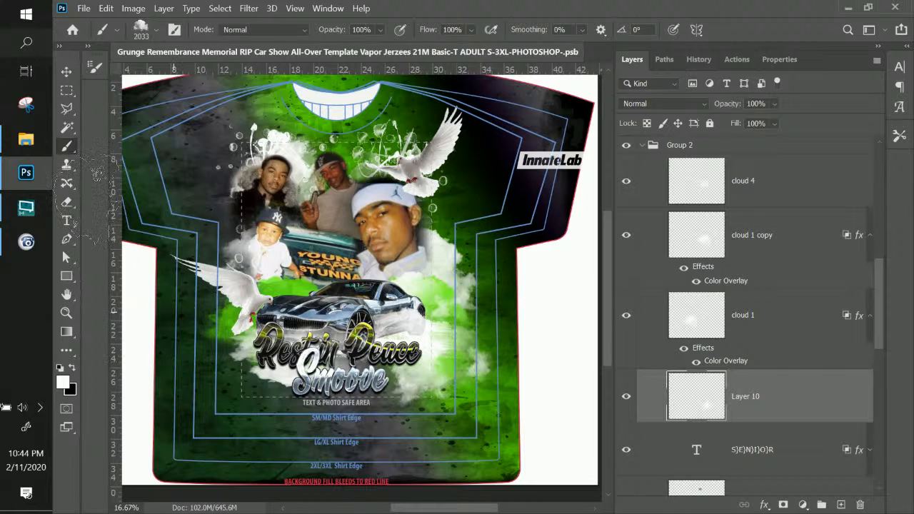
Stretch the Layer 10 cloud across the lower shirt to about 326% width and 162% height, and set its fill to 72%.
click(69, 74)
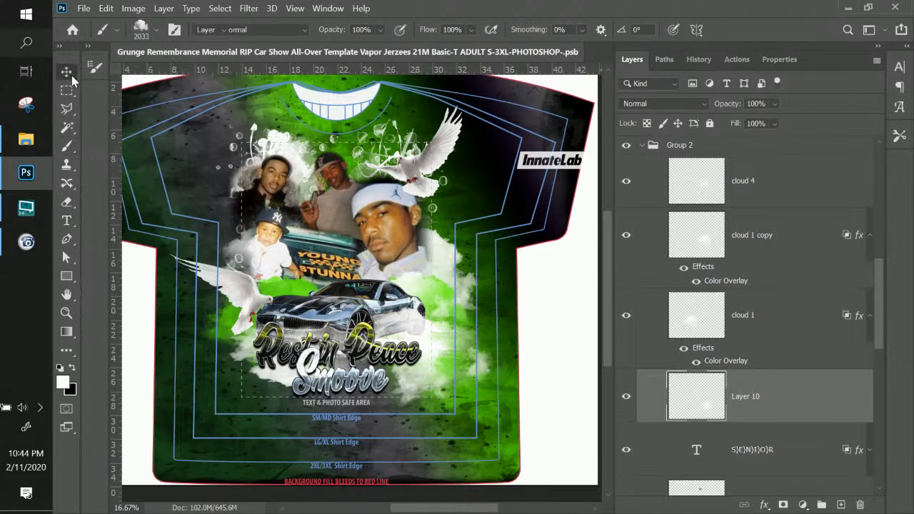
key(ctrl+t)
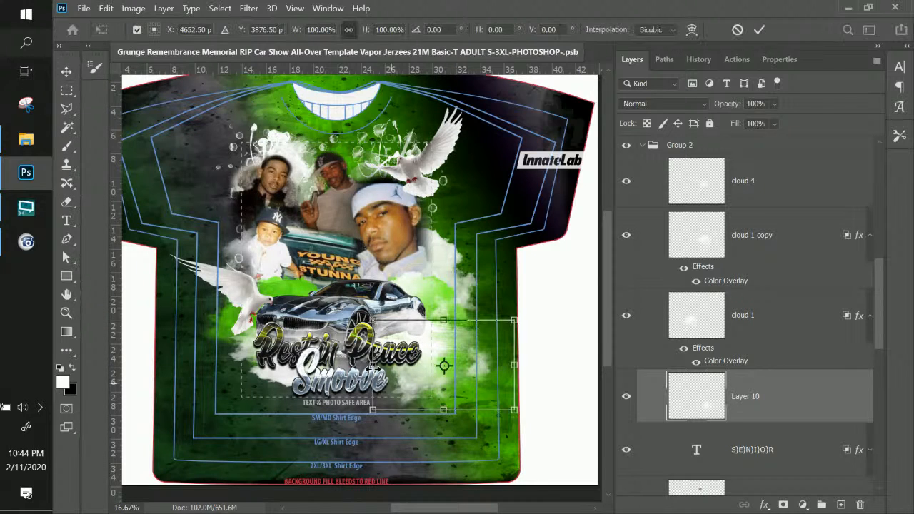
drag(319, 364, 175, 364)
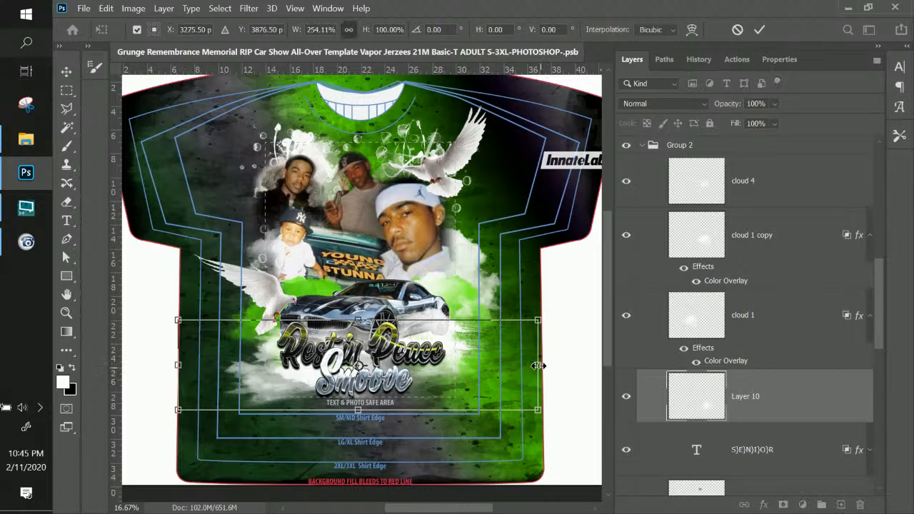
drag(537, 364, 597, 365)
drag(387, 410, 387, 465)
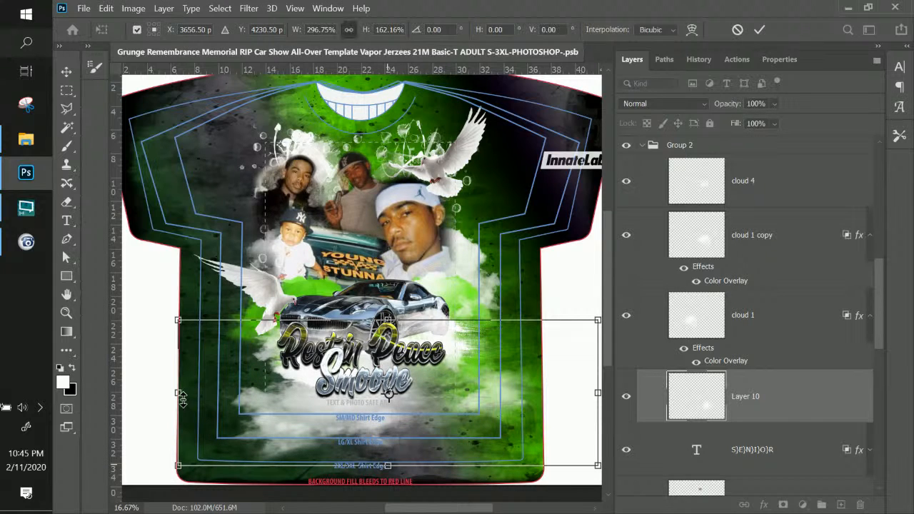
drag(161, 393, 224, 395)
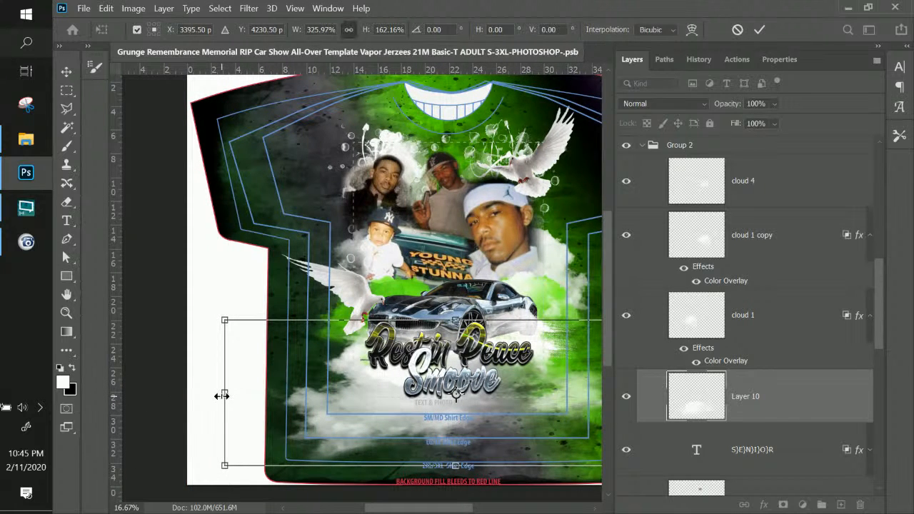
key(Return)
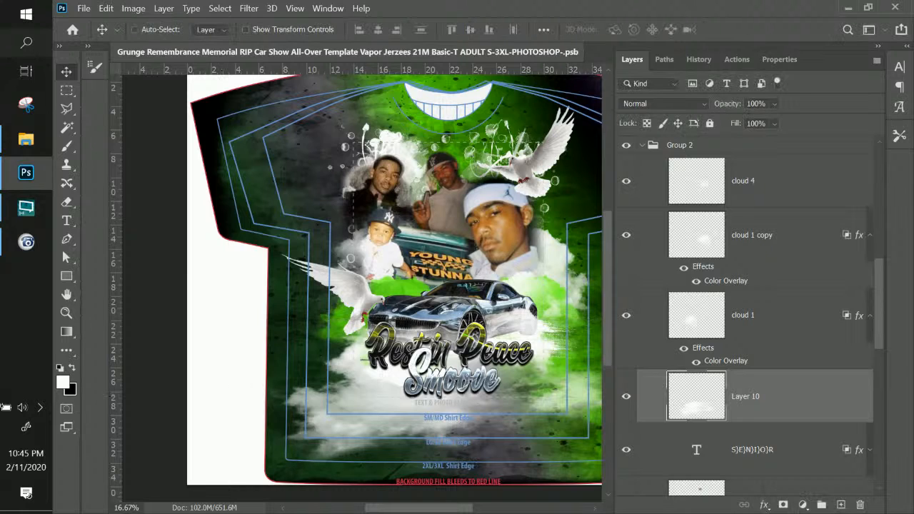
click(767, 141)
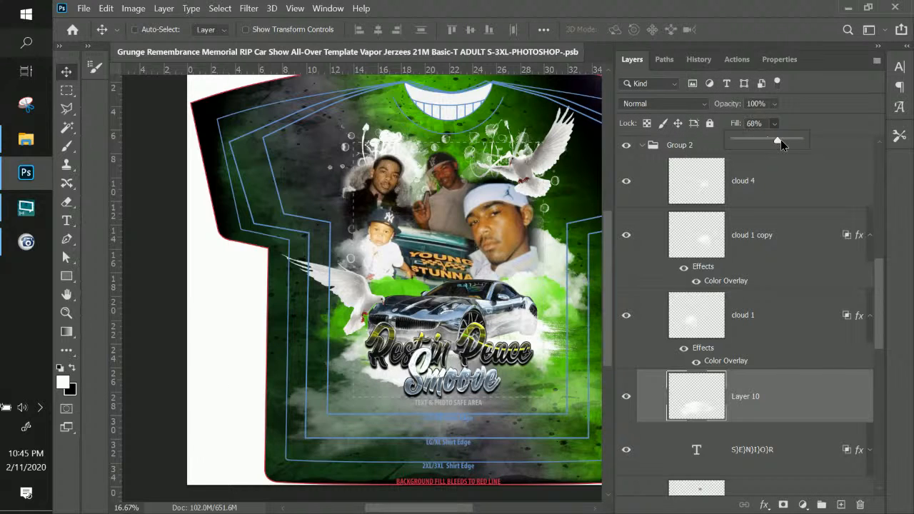
drag(780, 141, 781, 141)
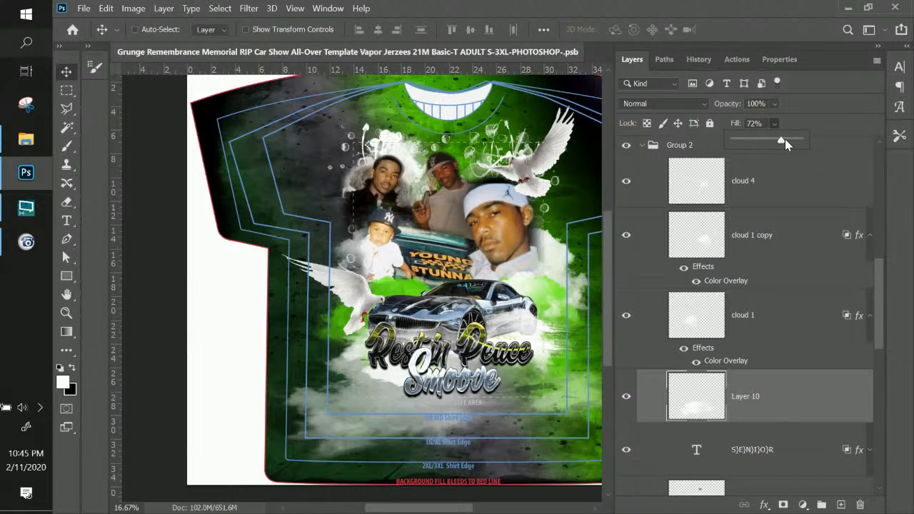
Duplicate the Layer 10 cloud, rotate the copy about -174°, and place it toward the shirt's lower right edge.
right_click(802, 411)
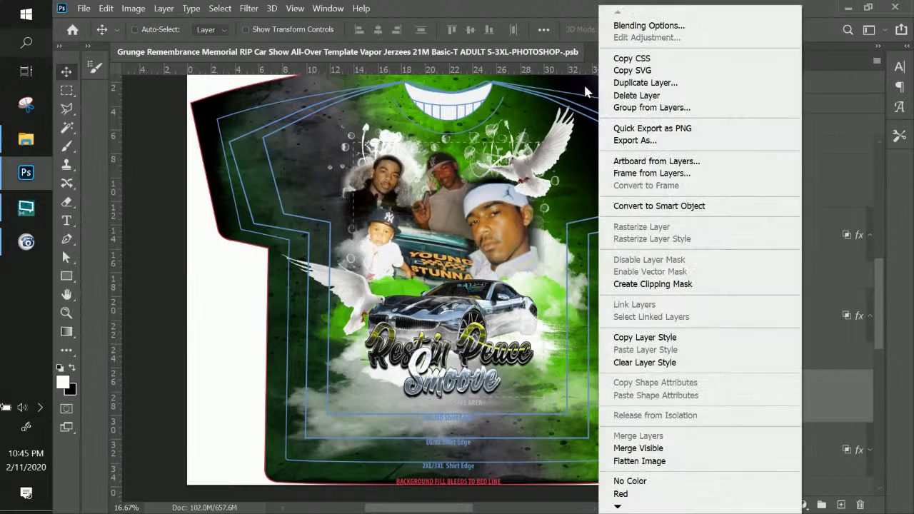
click(658, 79)
key(Return)
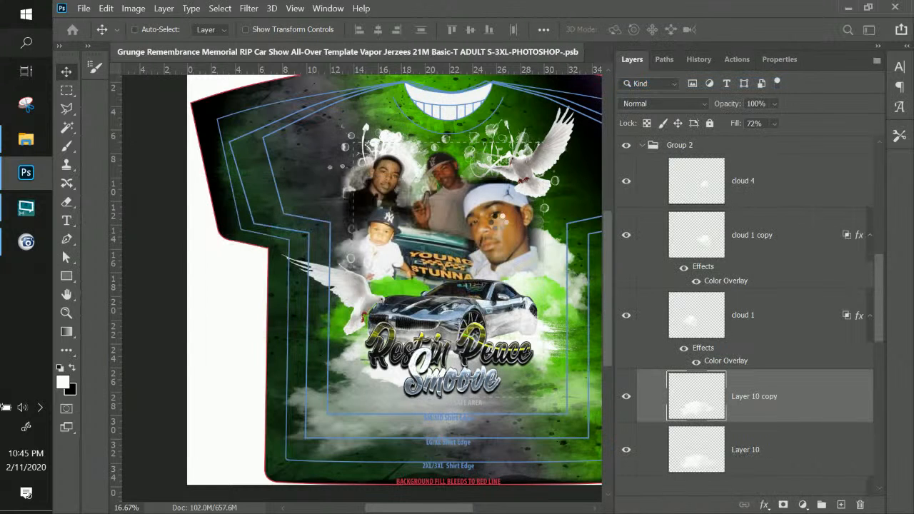
drag(371, 383, 426, 431)
key(ctrl+minus)
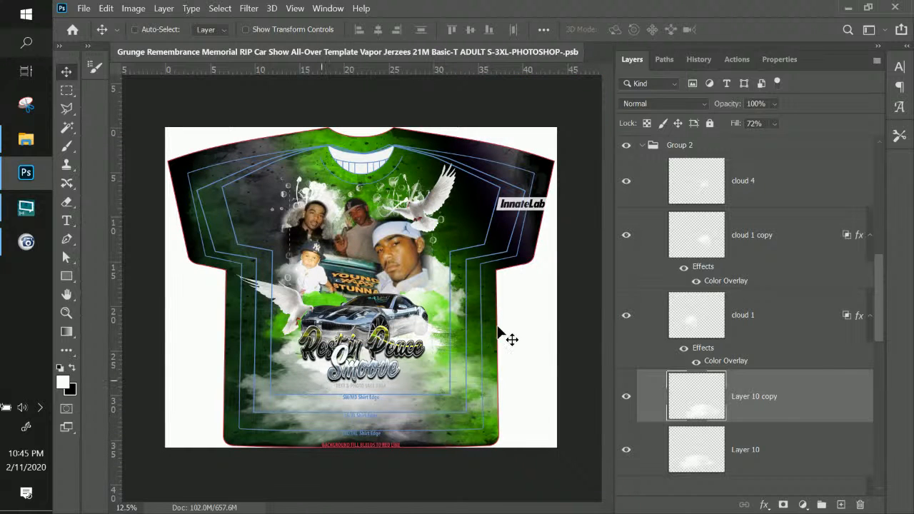
key(ctrl+t)
drag(596, 329, 315, 425)
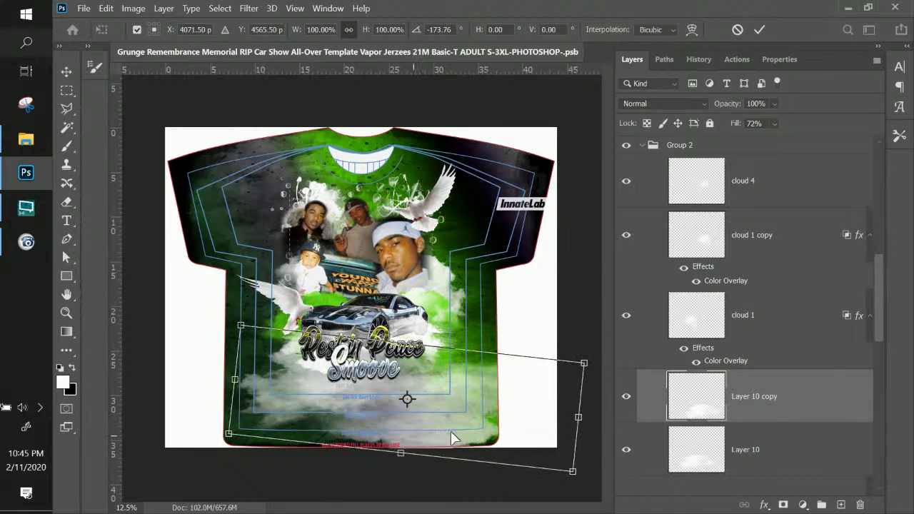
drag(462, 428, 499, 401)
key(Return)
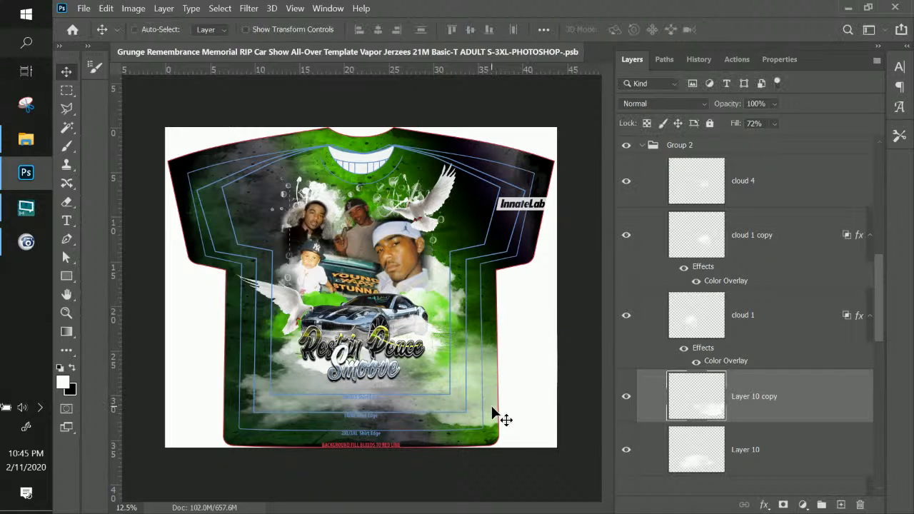
Copy the rotated cloud twice, placing one copy beneath the name and another at the shirt's lower left.
drag(456, 406, 409, 396)
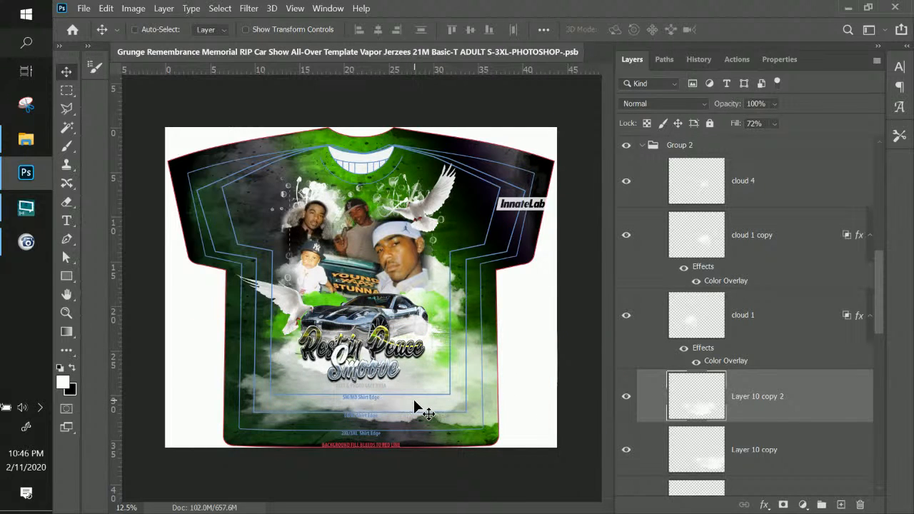
drag(414, 401, 383, 414)
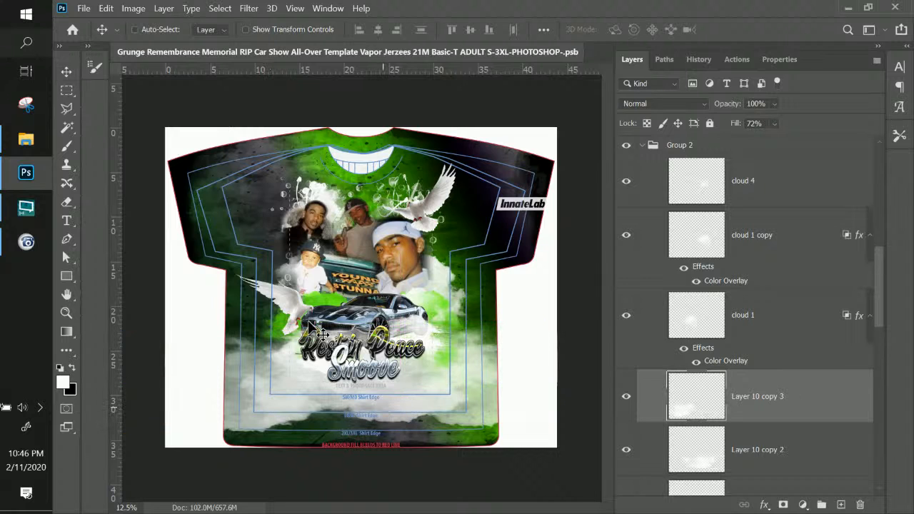
Rotate the lower-left cloud copy to about 177.31° and reduce its fill to 32%.
key(ctrl+t)
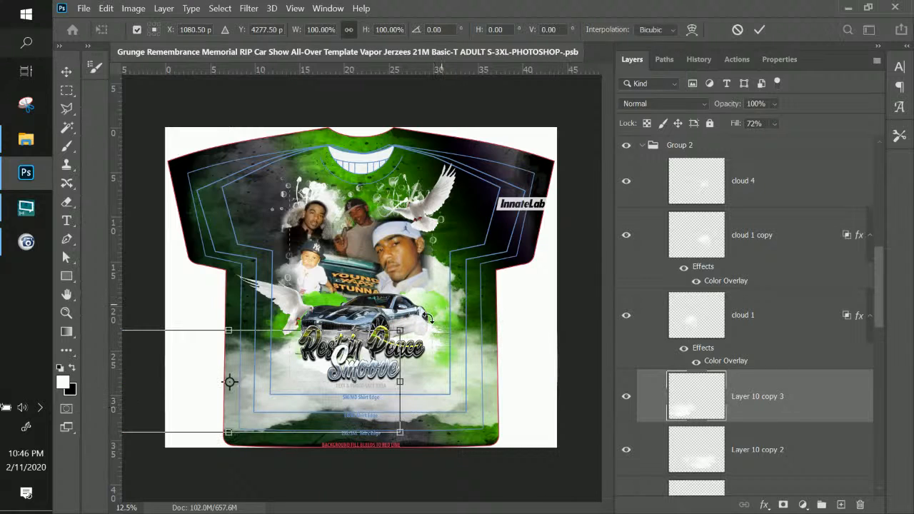
drag(466, 360, 183, 401)
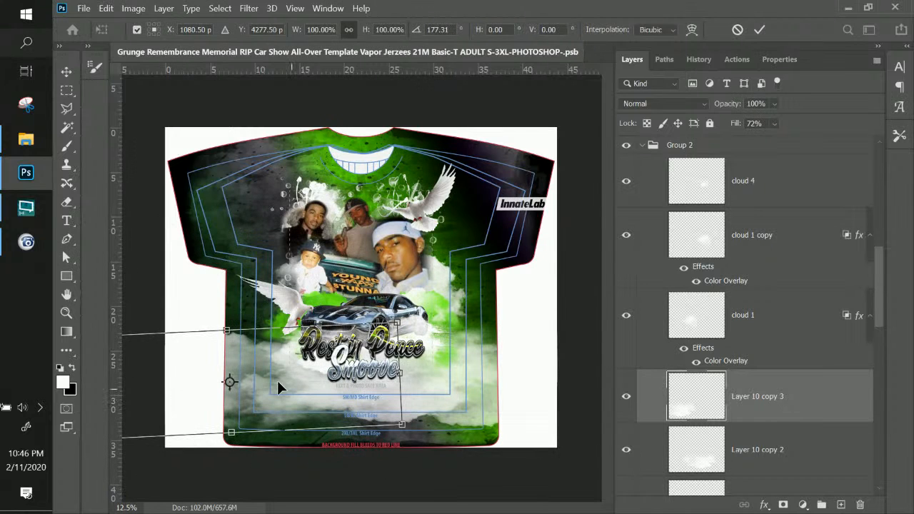
key(Return)
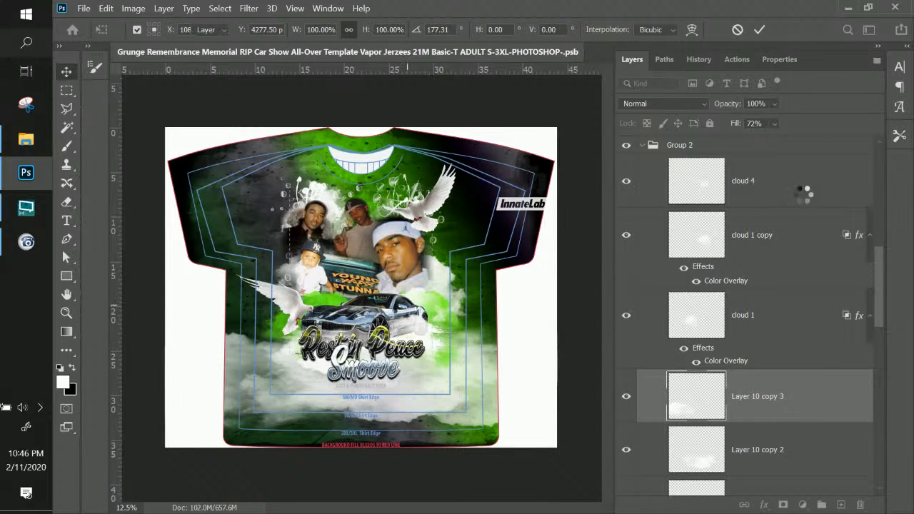
drag(772, 122, 767, 142)
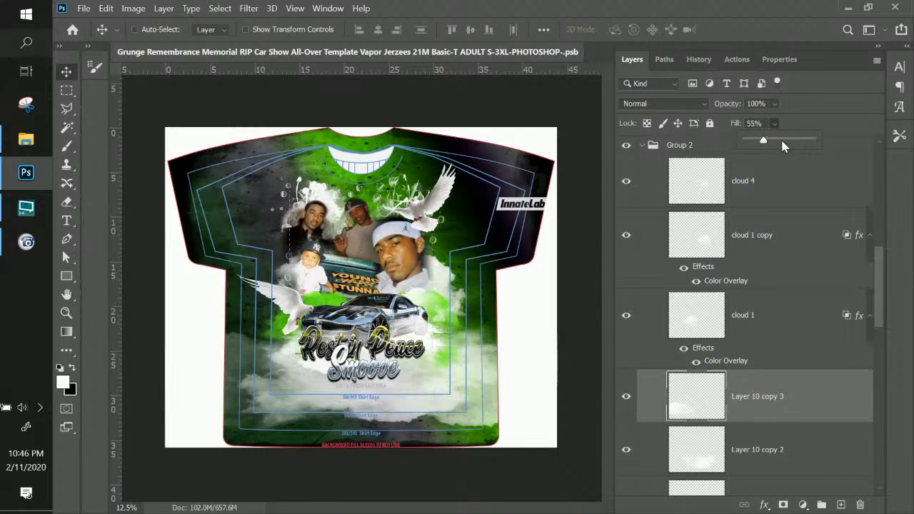
drag(775, 141, 769, 140)
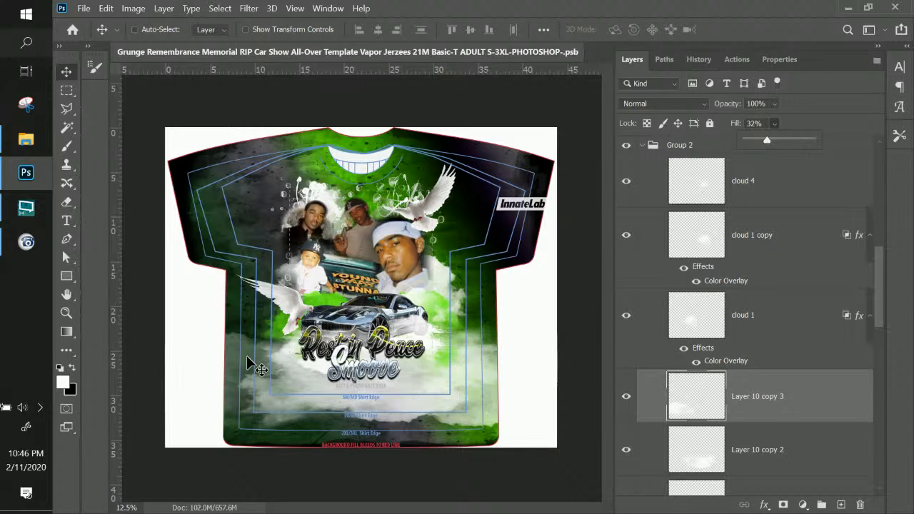
Copy the faint cloud to the middle of the shirt around the car, and place the copy's layer between image3 and cloud 2.
drag(251, 364, 400, 420)
drag(400, 421, 383, 285)
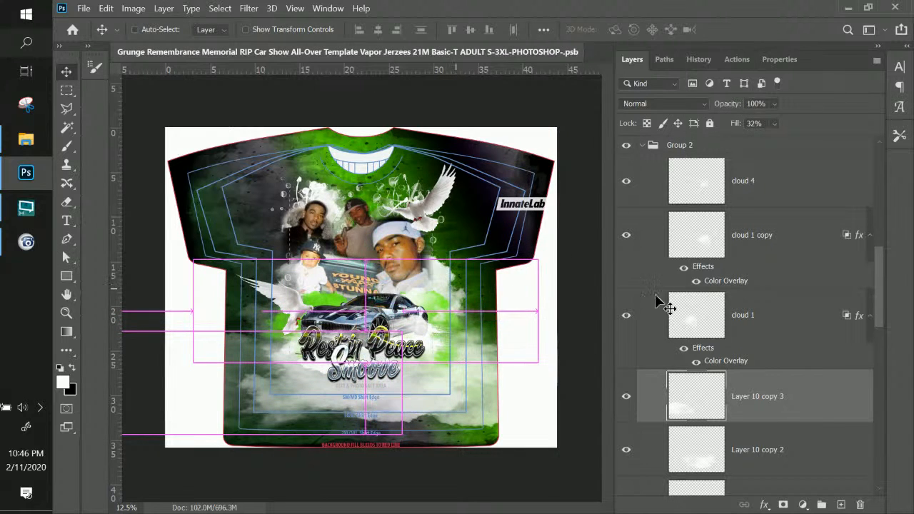
key(ctrl+j)
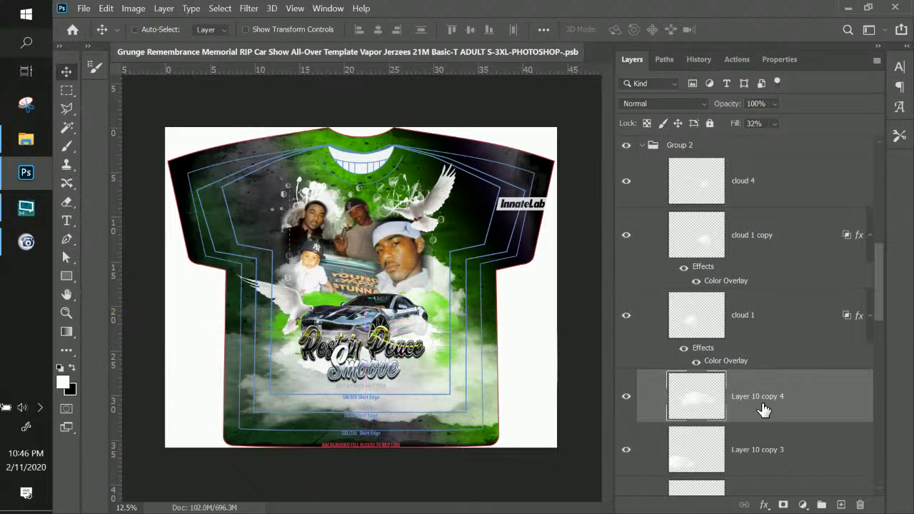
drag(761, 418, 738, 450)
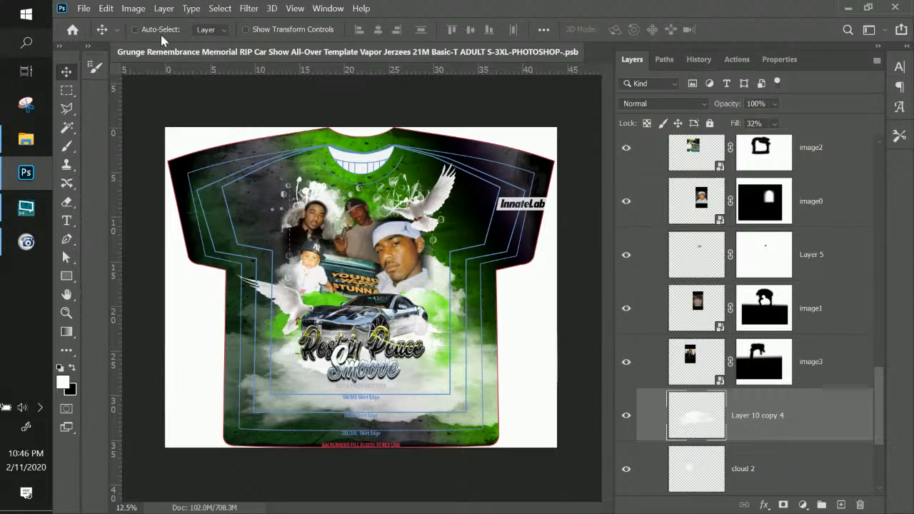
Choose the Artorius_lightningbody brush for the Brush tool and add a new empty layer above Layer 10 copy 4.
click(66, 146)
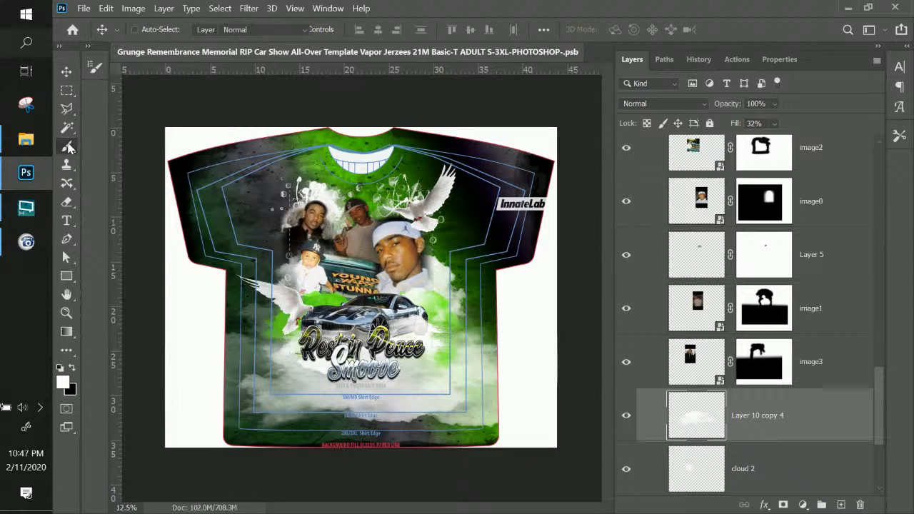
click(153, 30)
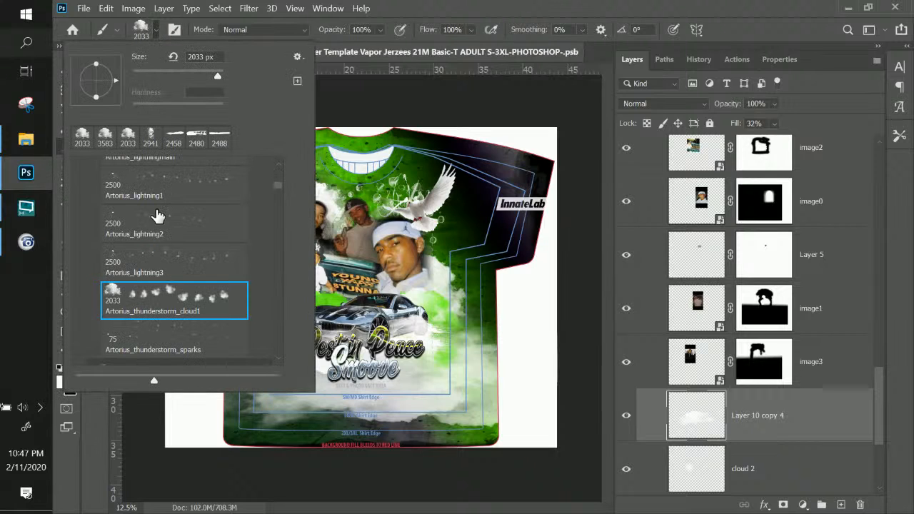
scroll(170, 284, down, 2)
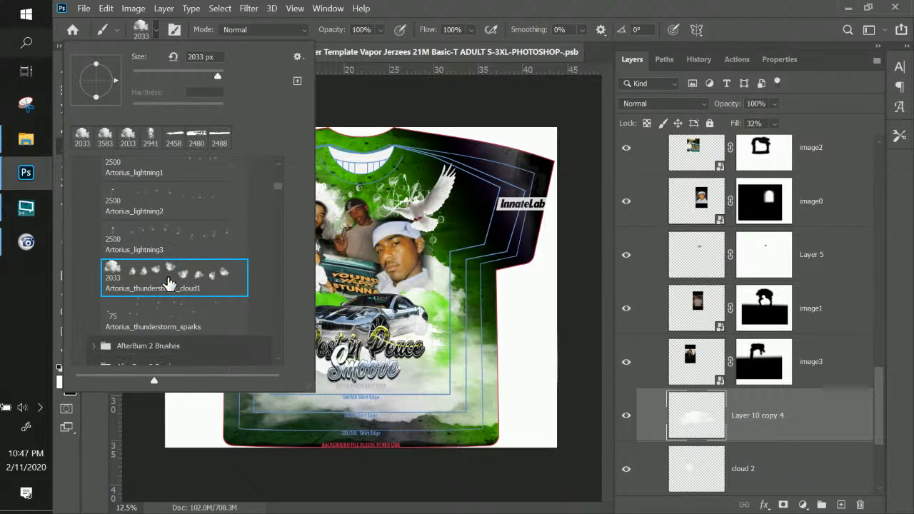
scroll(169, 284, up, 2)
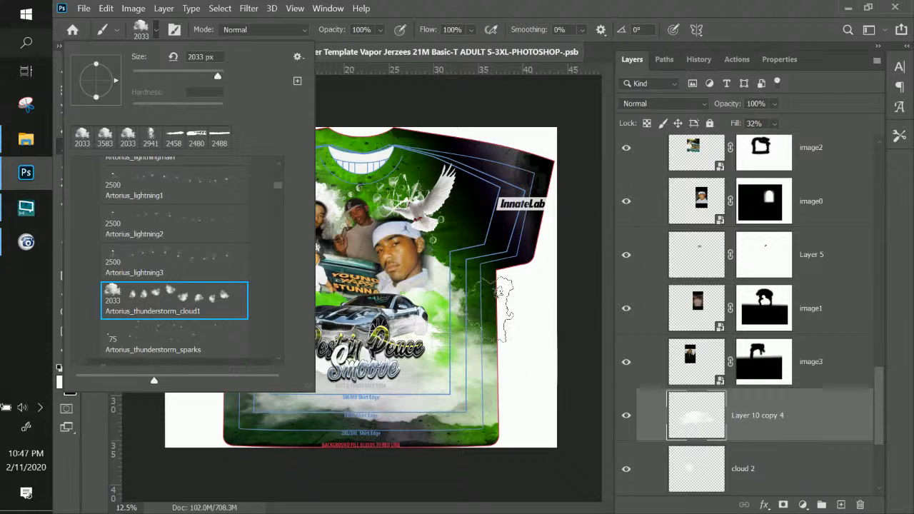
scroll(175, 234, up, 5)
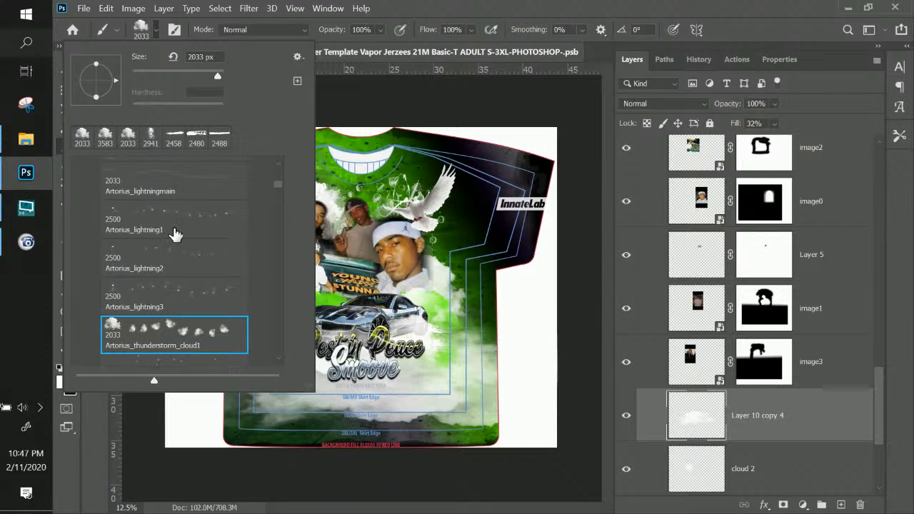
scroll(175, 234, up, 5)
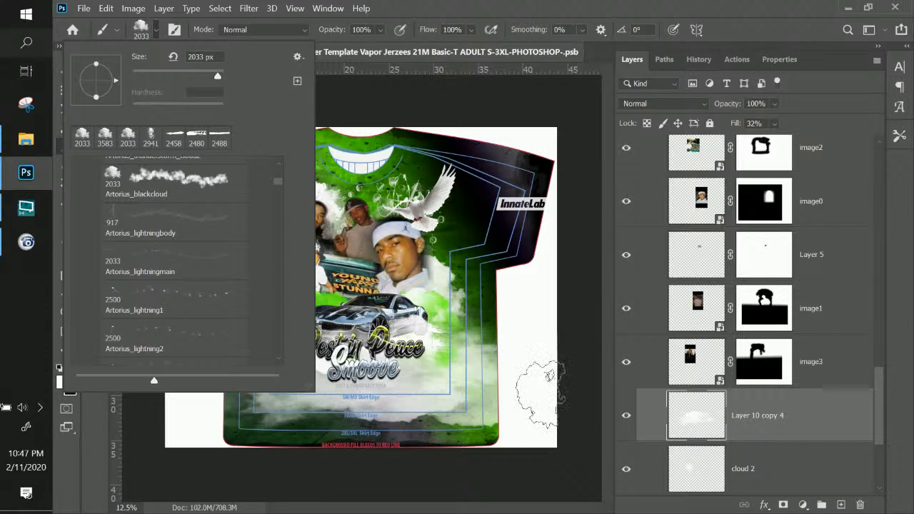
click(151, 230)
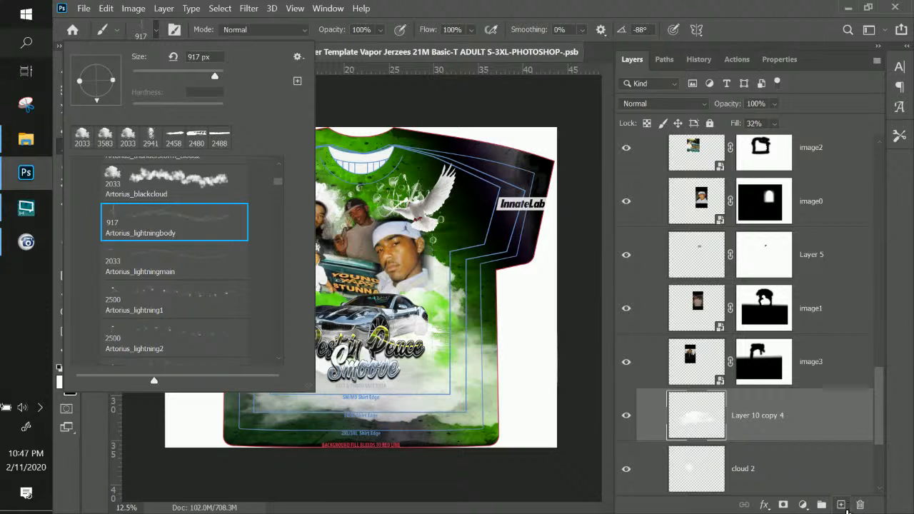
click(844, 507)
click(841, 505)
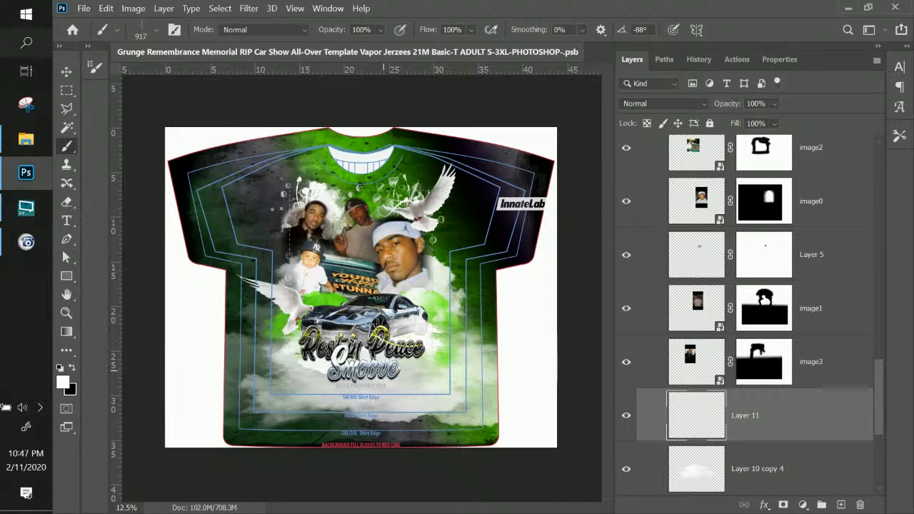
Set the lightning brush size to 2000 px and stamp a white bolt beside the name on the shirt's lower left.
right_click(415, 389)
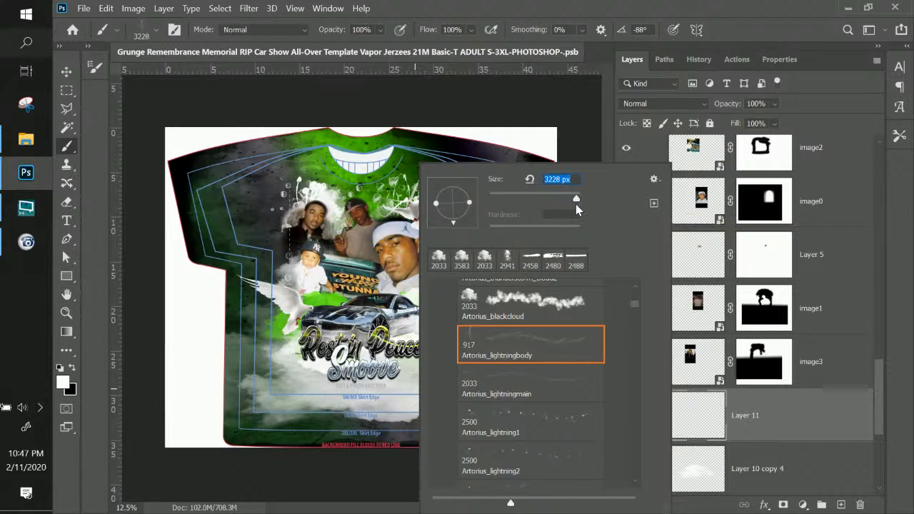
text(1330)
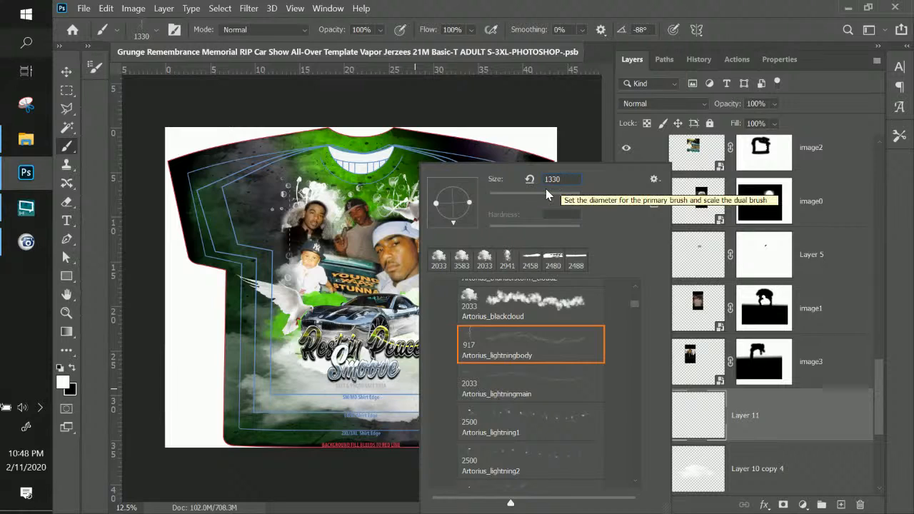
key(BackSpace)
key(BackSpace)
key(BackSpace)
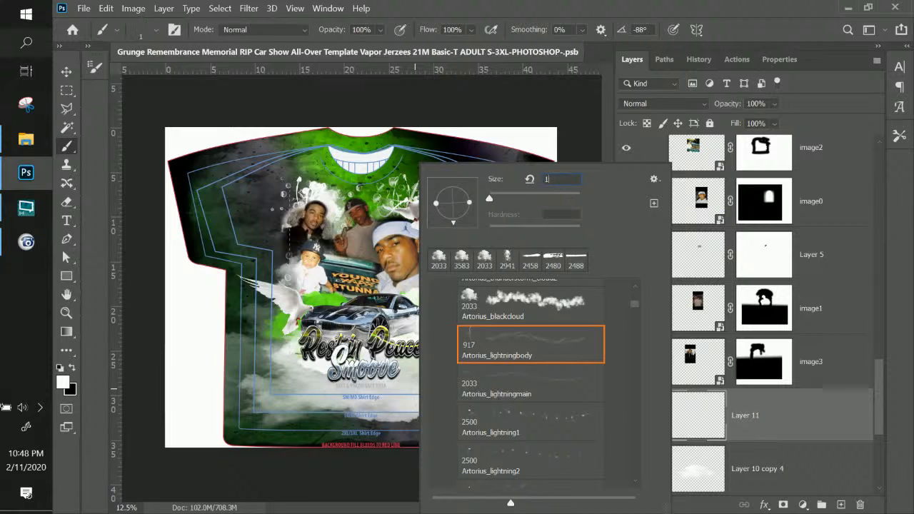
text(2000)
click(283, 297)
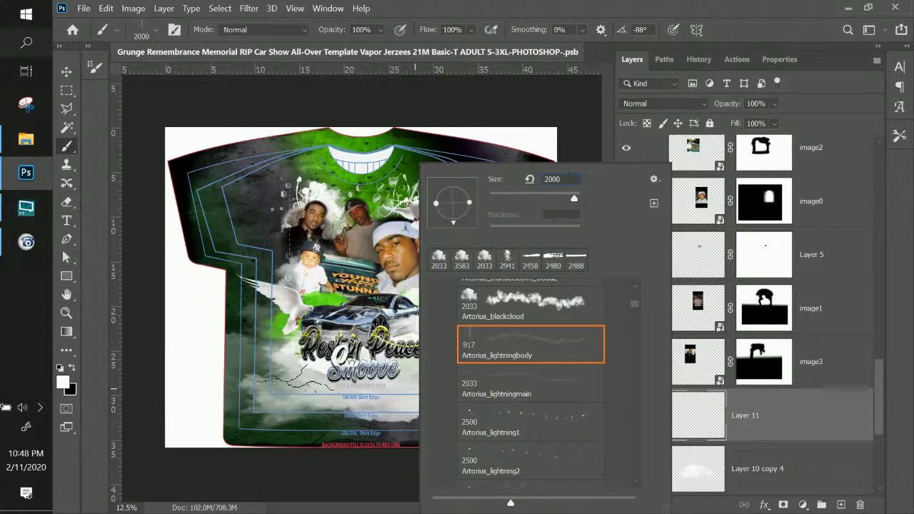
click(299, 378)
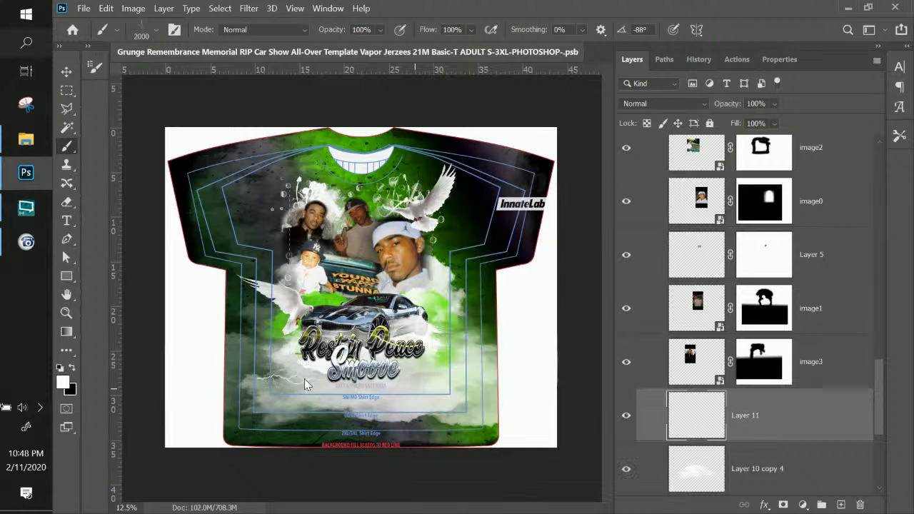
click(428, 362)
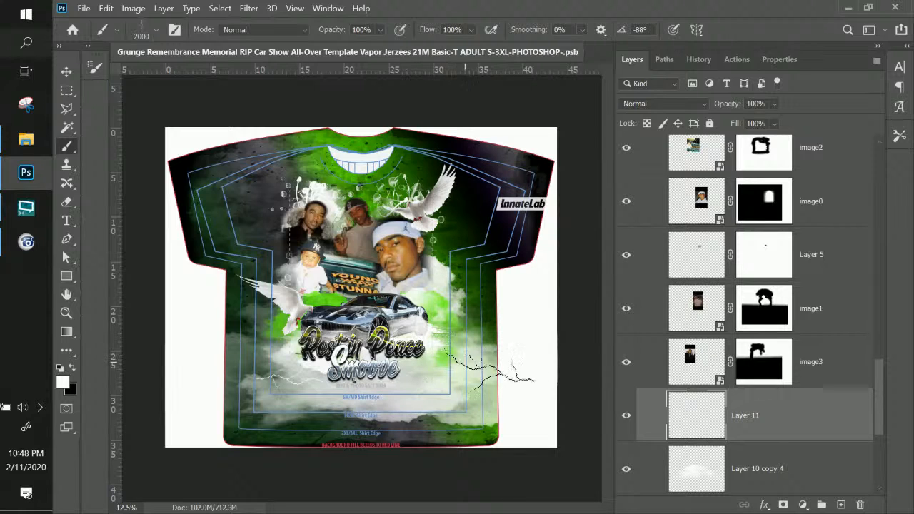
click(509, 341)
Scale the lightning bolt to 114.27%, rotate it 45.89° at the lettering's lower right, and place its layer at the top of Group 2.
key(ctrl+t)
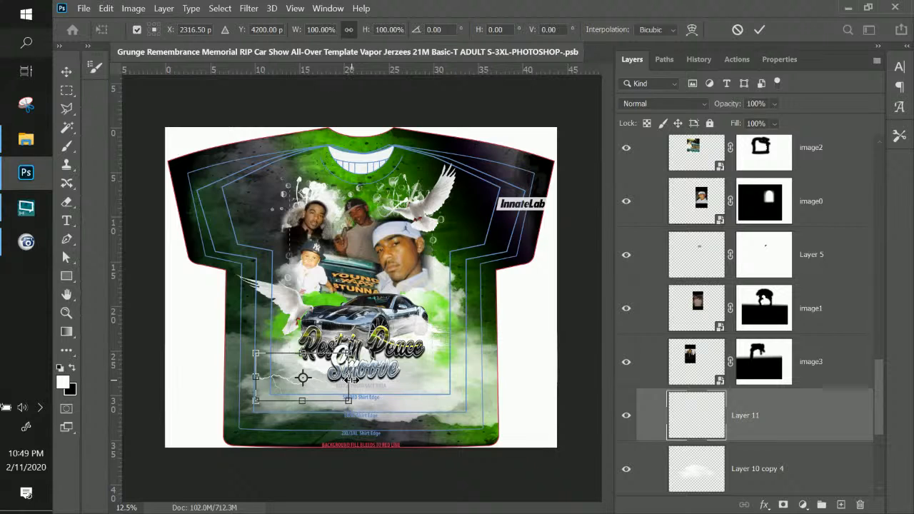
drag(349, 380, 421, 385)
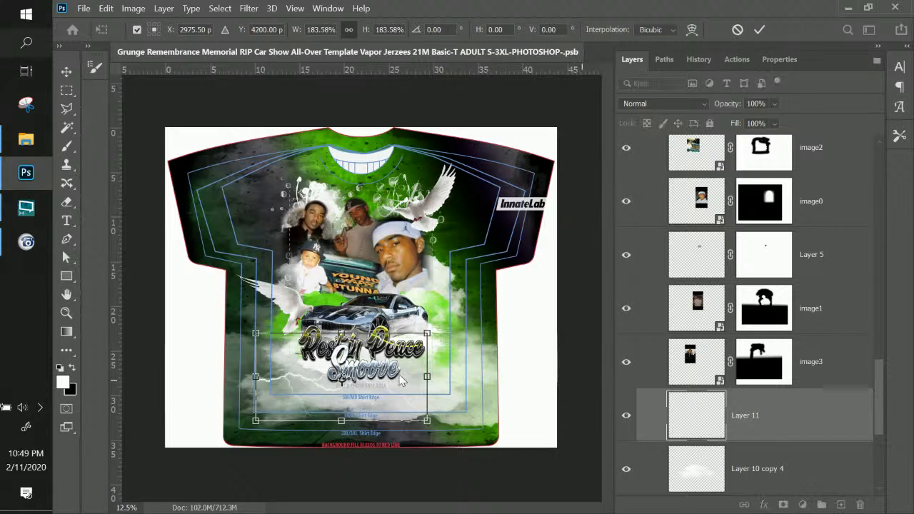
drag(285, 380, 384, 353)
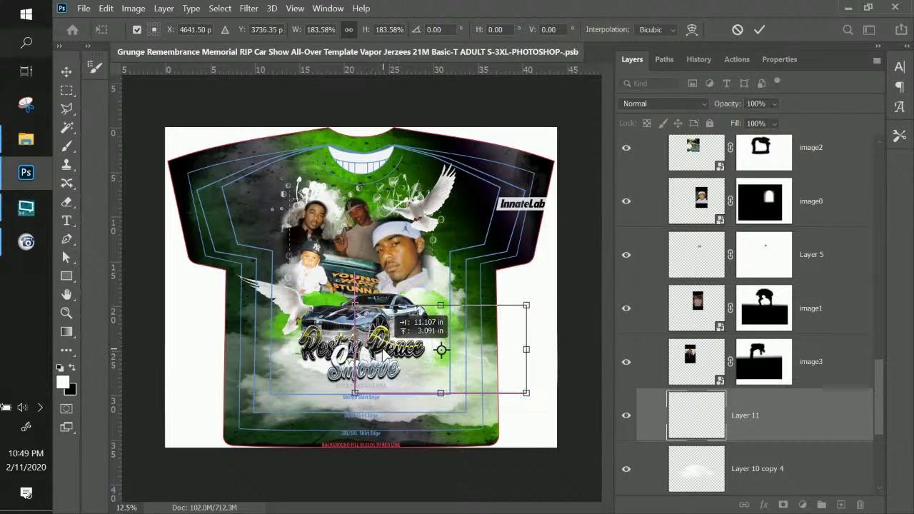
drag(525, 392, 449, 364)
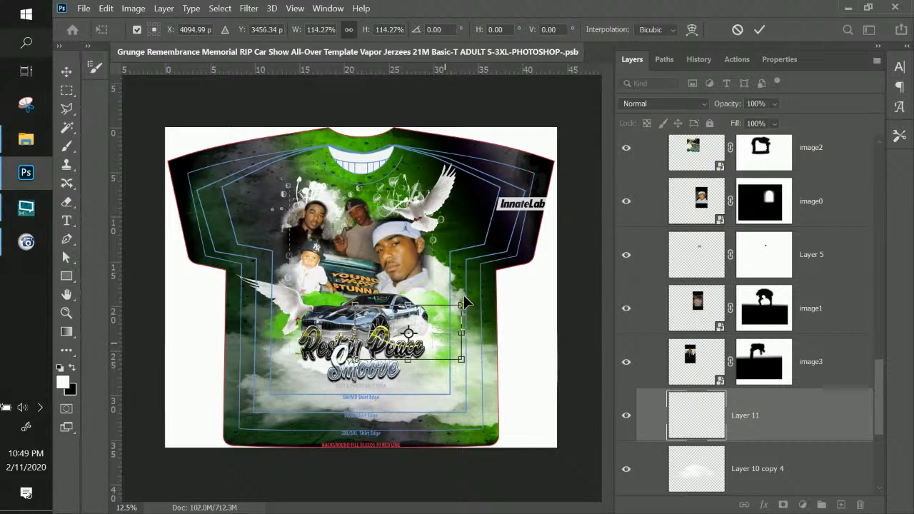
drag(483, 321, 457, 392)
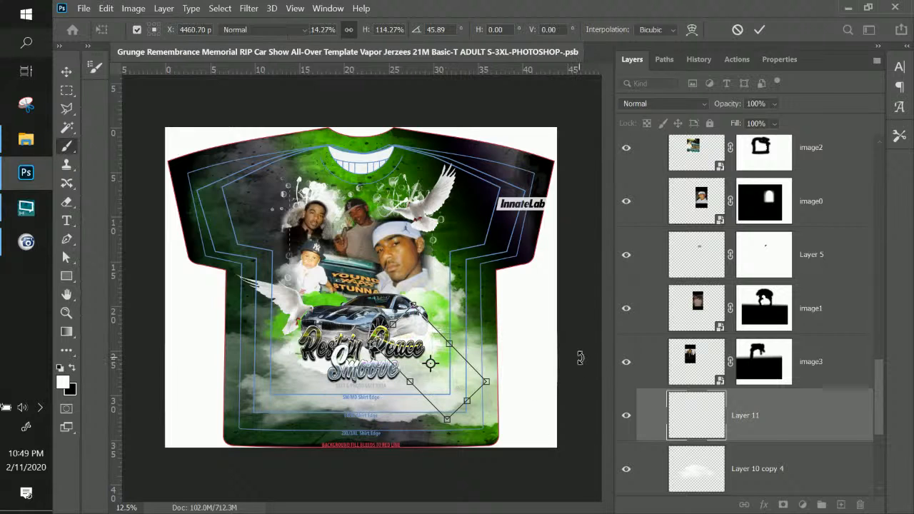
key(Return)
mouse_move(797, 414)
mouse_down()
mouse_move(789, 87)
mouse_move(824, 193)
mouse_move(779, 124)
mouse_move(771, 292)
mouse_move(755, 102)
mouse_move(772, 208)
mouse_move(753, 97)
mouse_move(769, 291)
mouse_move(724, 155)
mouse_up()
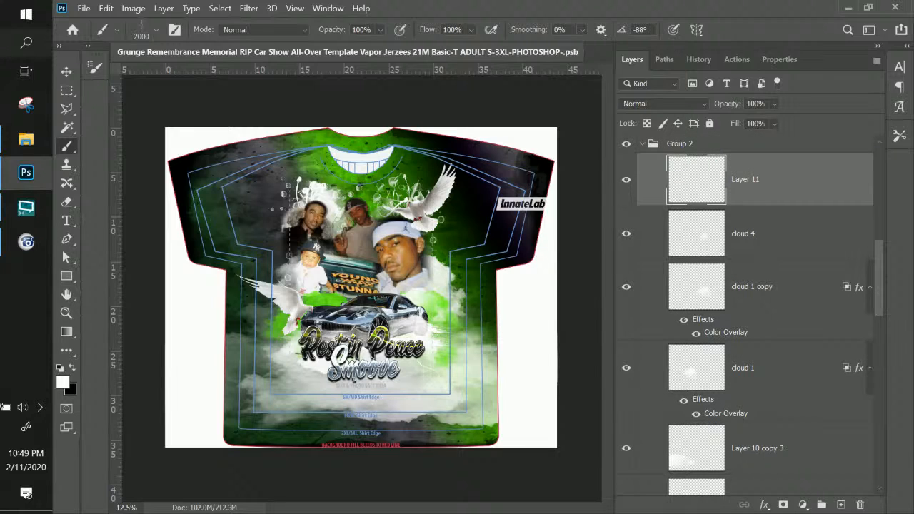
Give the lightning layer a Color Overlay in black (000000) with Normal blend mode at 100% opacity.
click(763, 504)
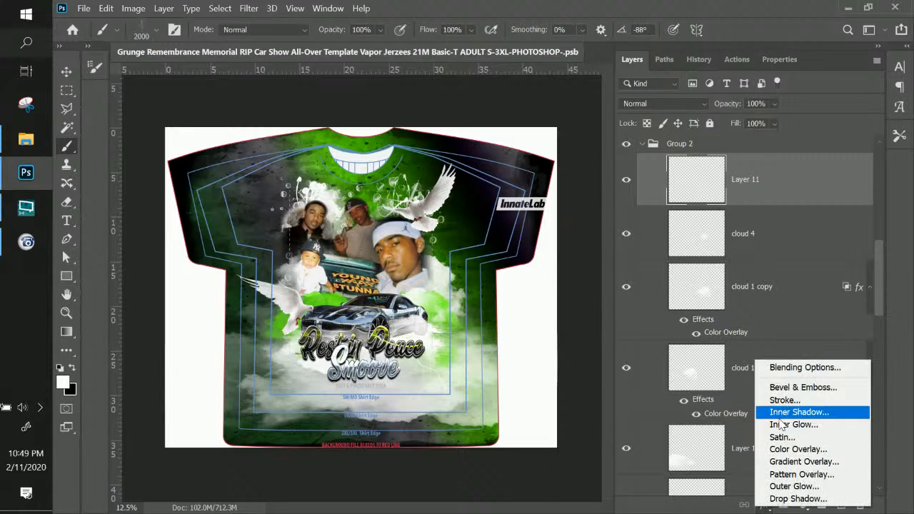
click(780, 449)
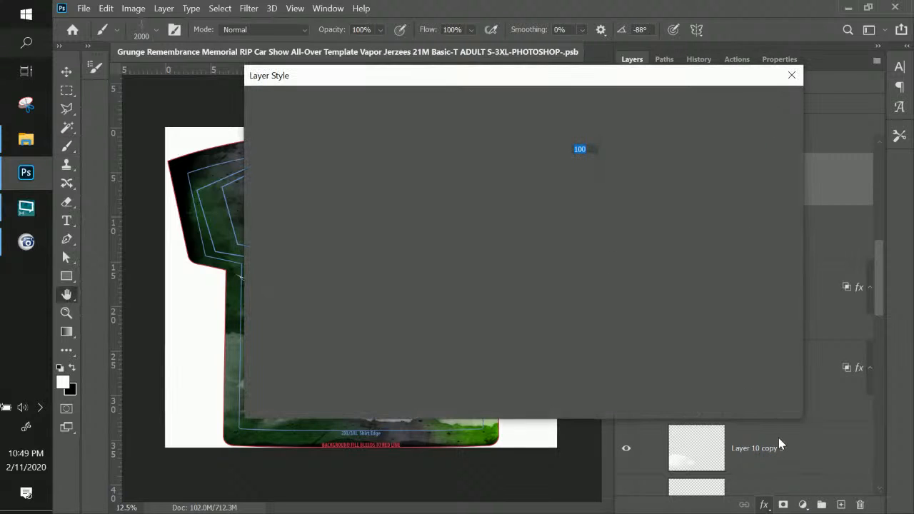
drag(521, 84, 770, 95)
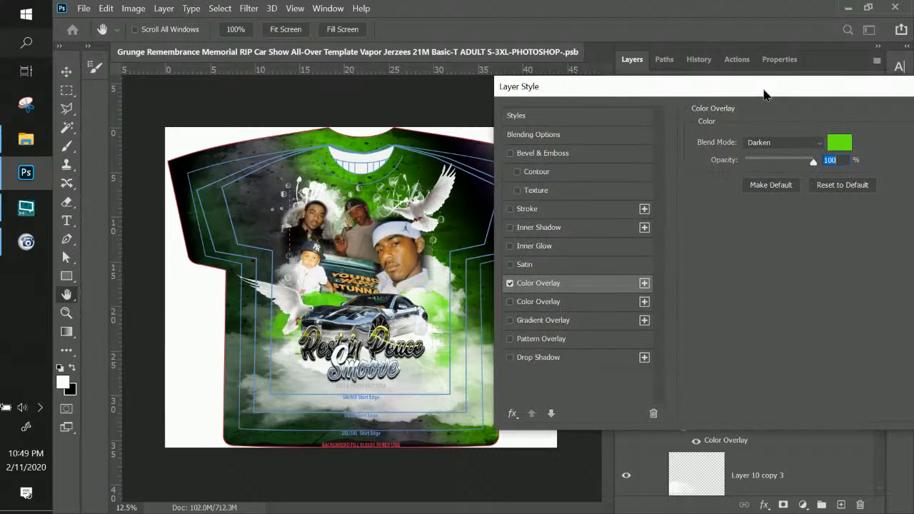
click(779, 142)
click(770, 151)
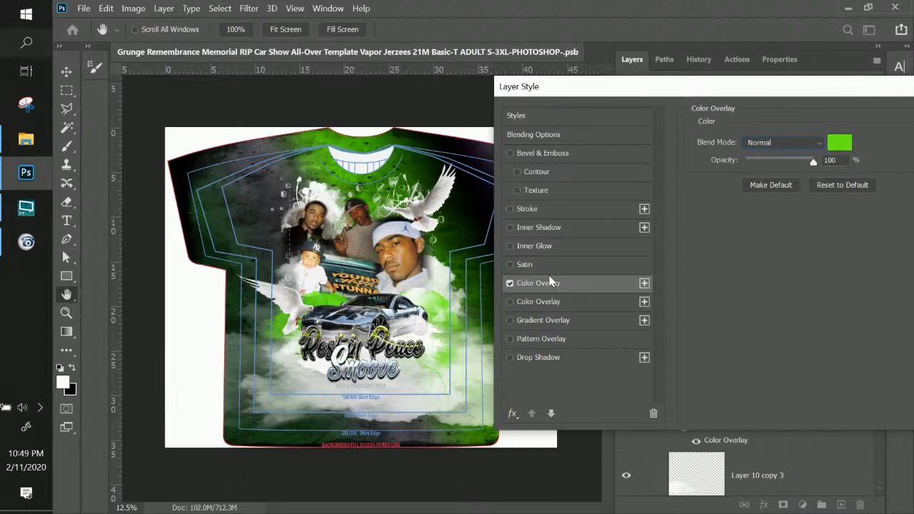
click(840, 143)
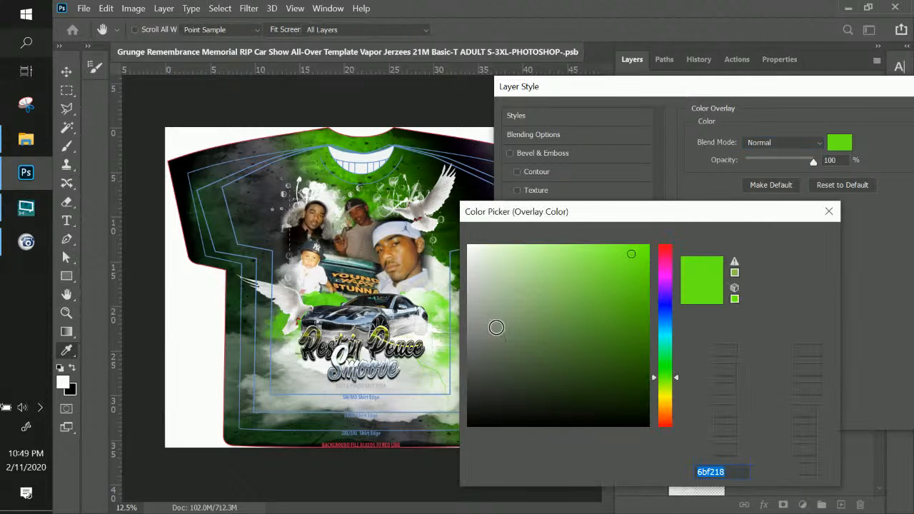
drag(504, 319, 427, 465)
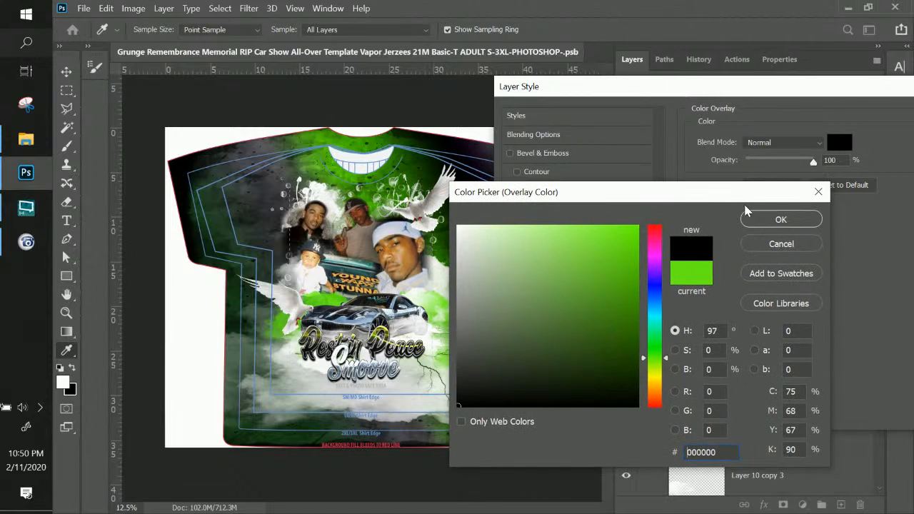
click(763, 234)
drag(671, 88, 514, 72)
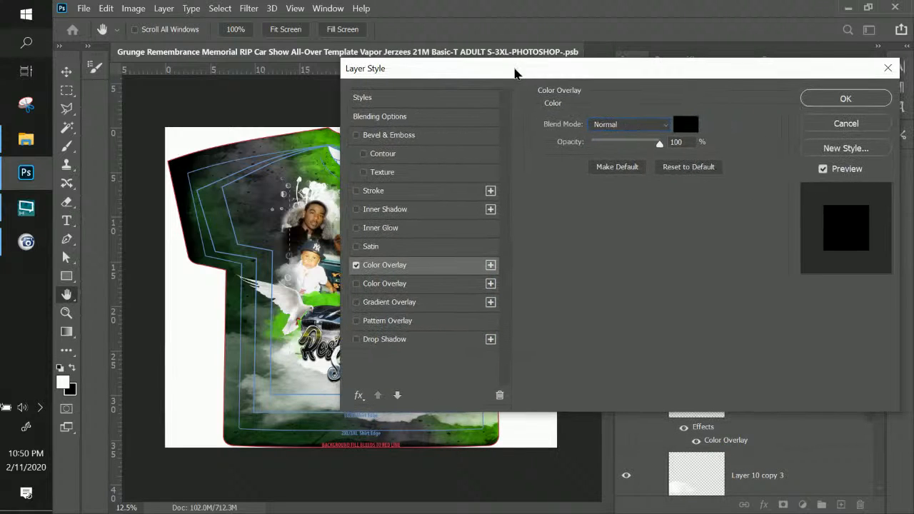
click(815, 104)
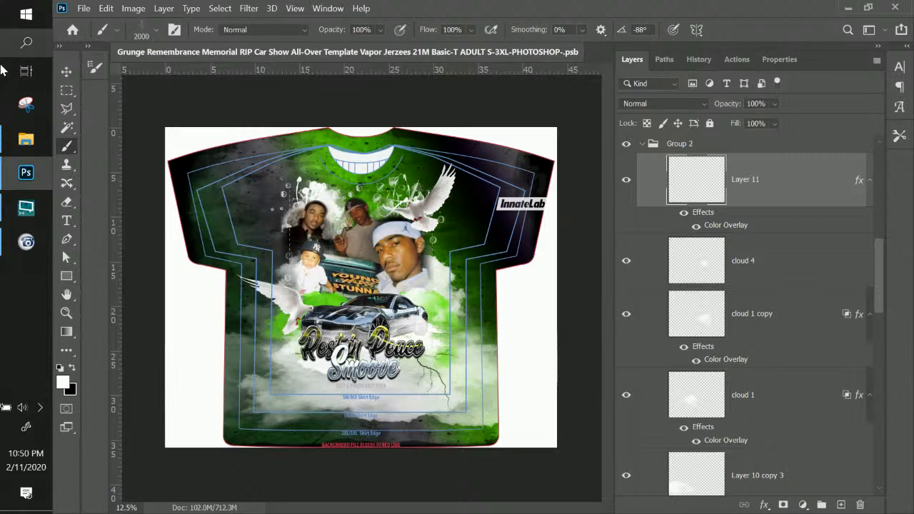
Duplicate the black lightning bolt to the left side of the name and rotate the copy 78.92°.
click(67, 71)
key(ctrl+plus)
key(ctrl+plus)
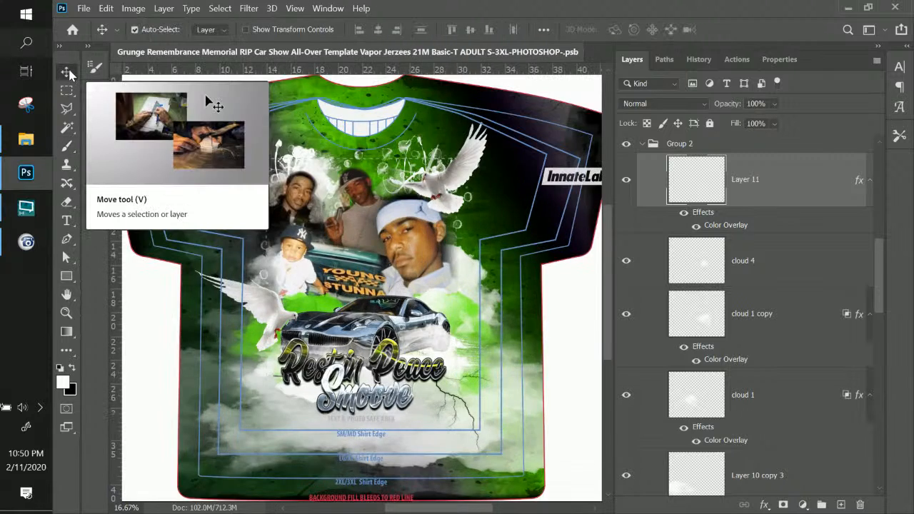
key(ctrl+minus)
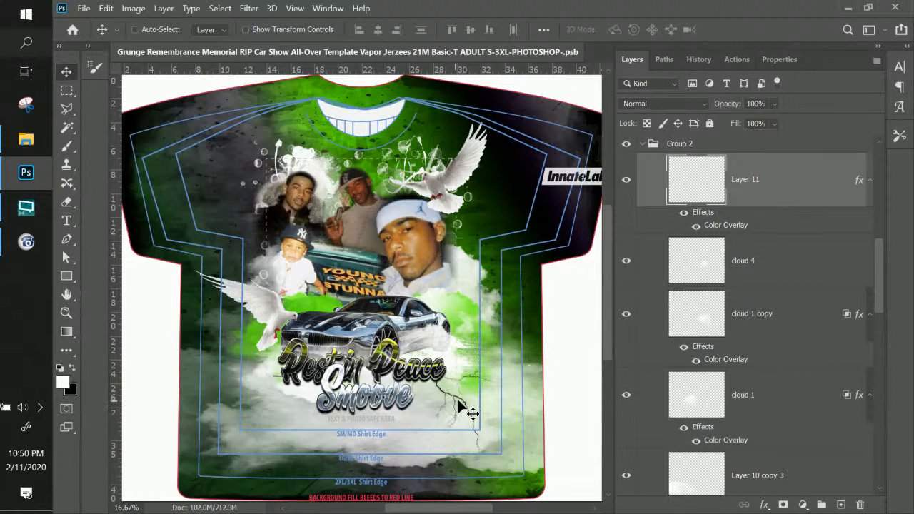
drag(465, 407, 284, 411)
key(ctrl+j)
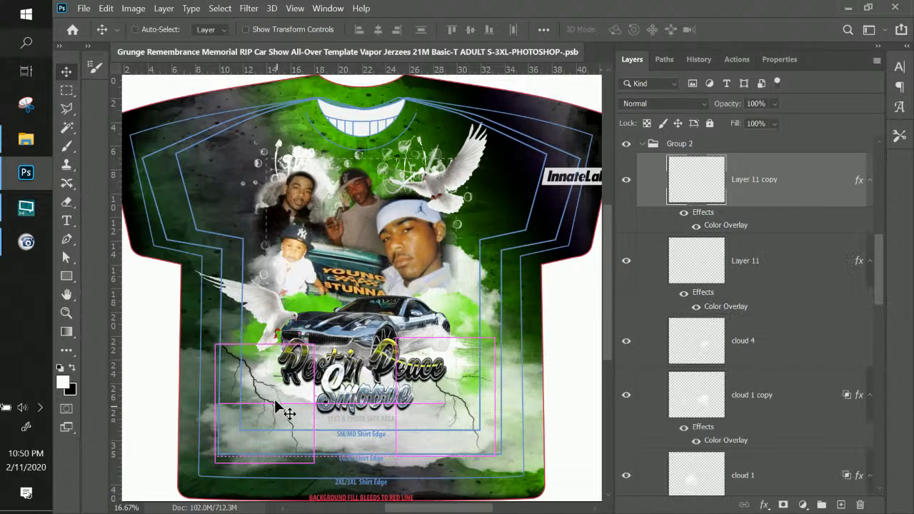
key(ctrl+t)
drag(291, 301, 435, 436)
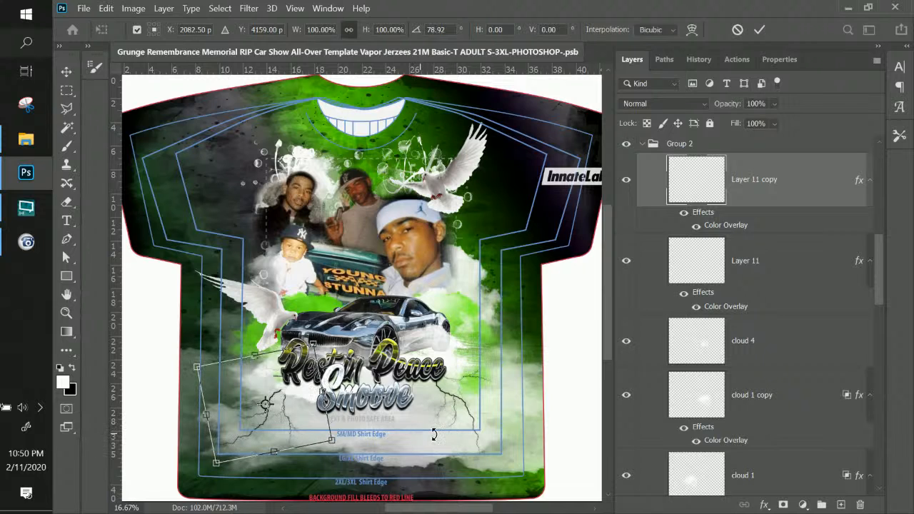
key(Return)
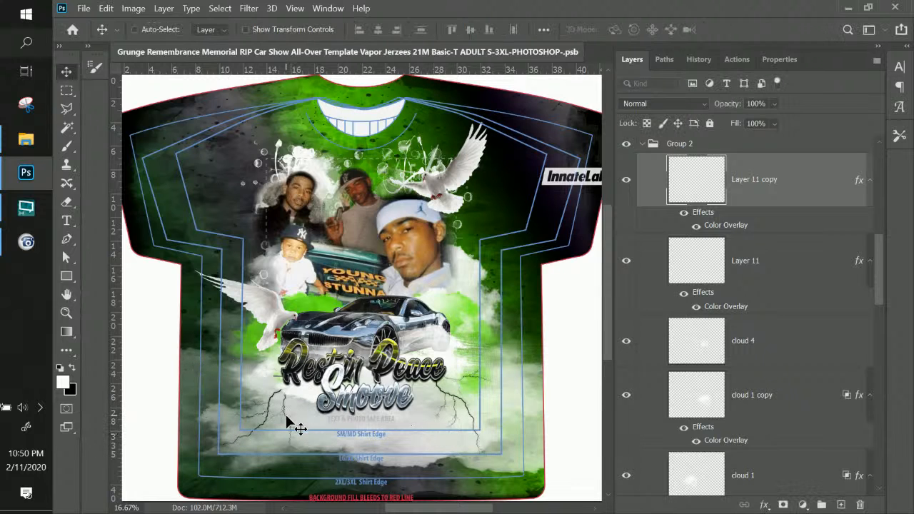
Duplicate the black lightning bolt to the right of the name, scale the copy to 72.29% and rotate it -29.96°.
drag(292, 419, 426, 427)
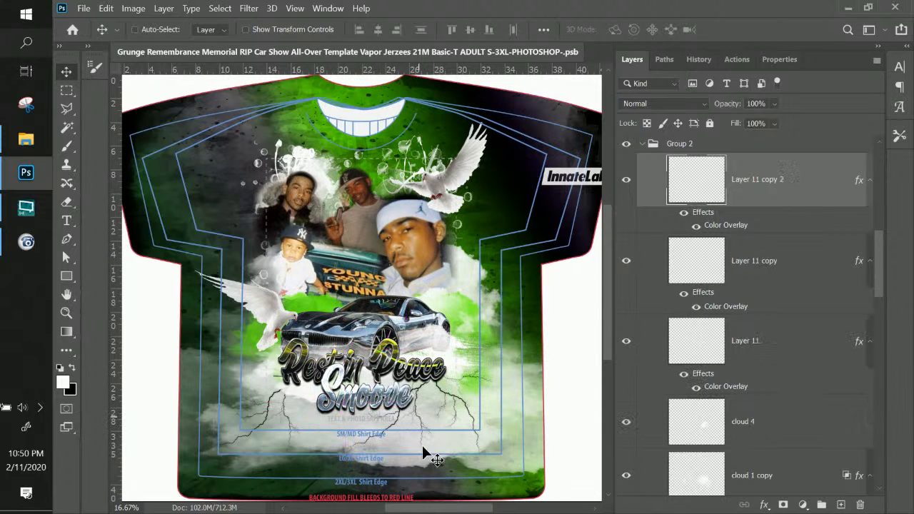
key(ctrl+t)
drag(341, 458, 372, 427)
drag(472, 331, 418, 306)
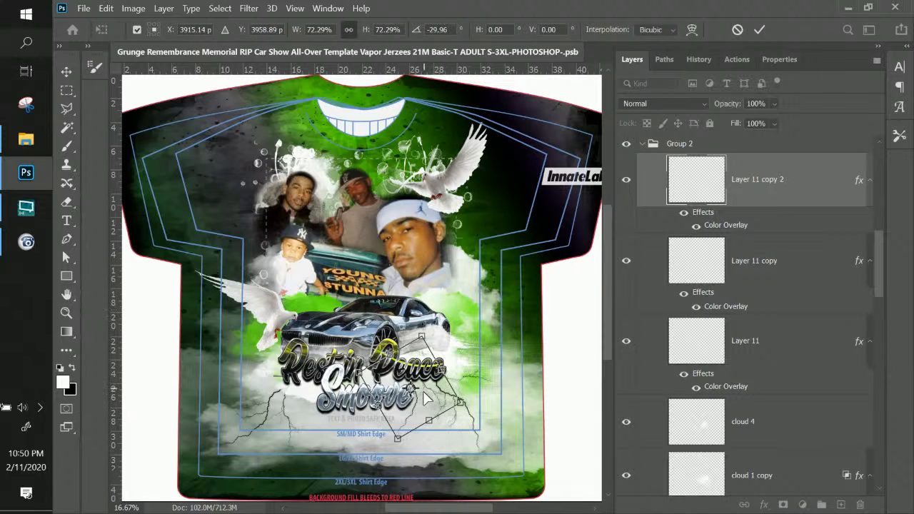
drag(429, 392, 431, 403)
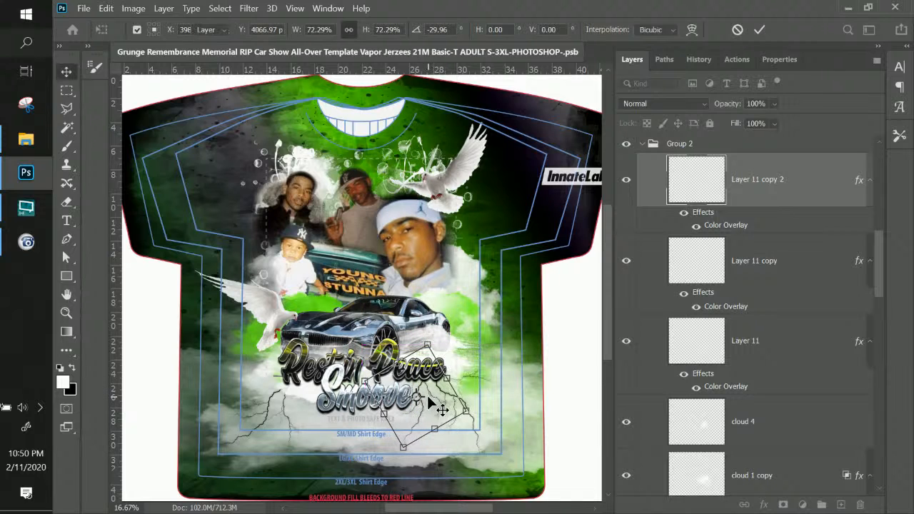
key(Return)
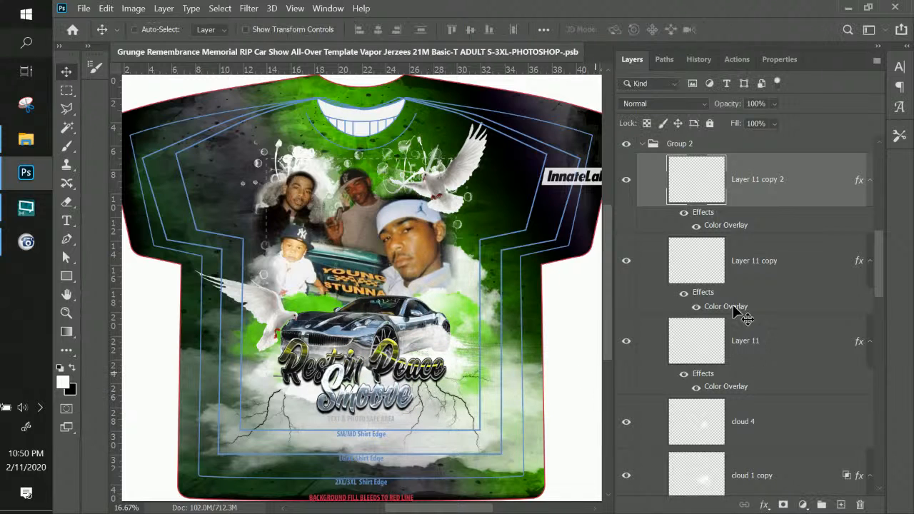
Hide all layer effects on the newest lightning copy and shift the bolt slightly beside the name.
click(762, 505)
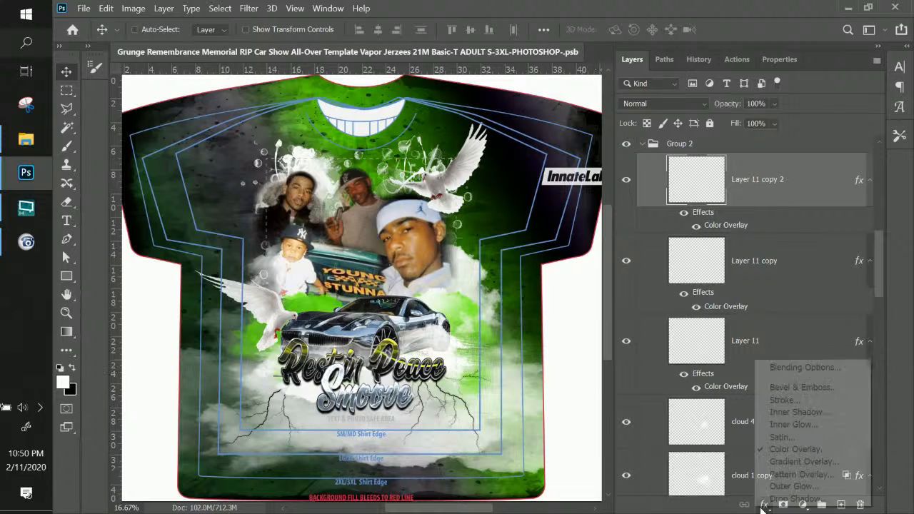
click(867, 187)
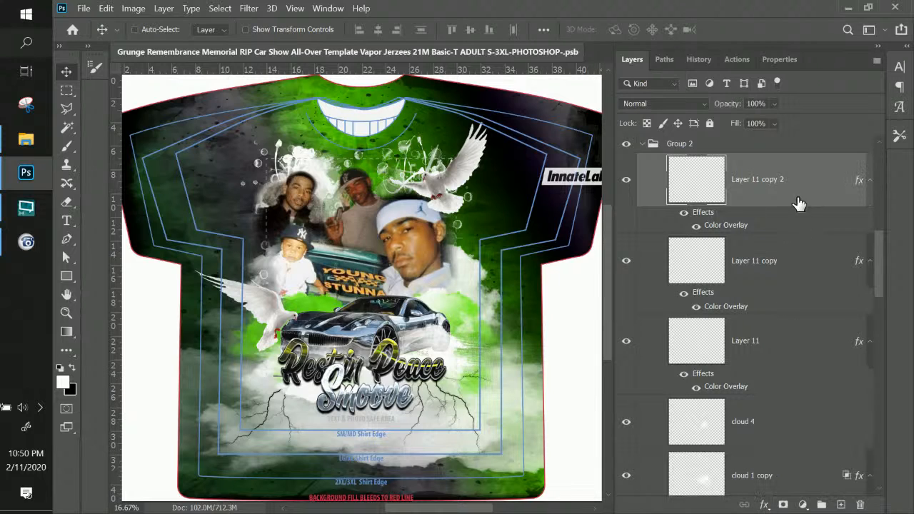
click(683, 213)
drag(419, 394, 436, 389)
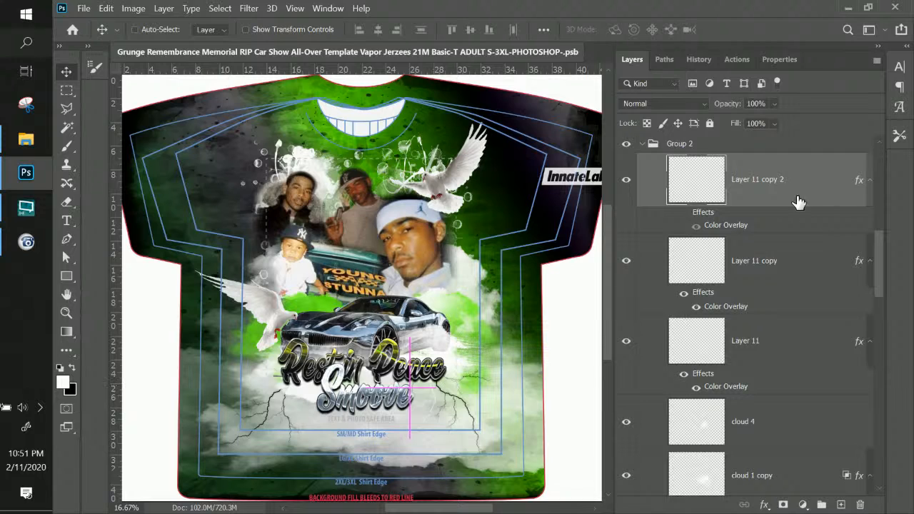
Try an Outer Glow on the newest lightning copy with Normal blend mode and a green (5ddc19) sampled from the shirt background.
click(765, 505)
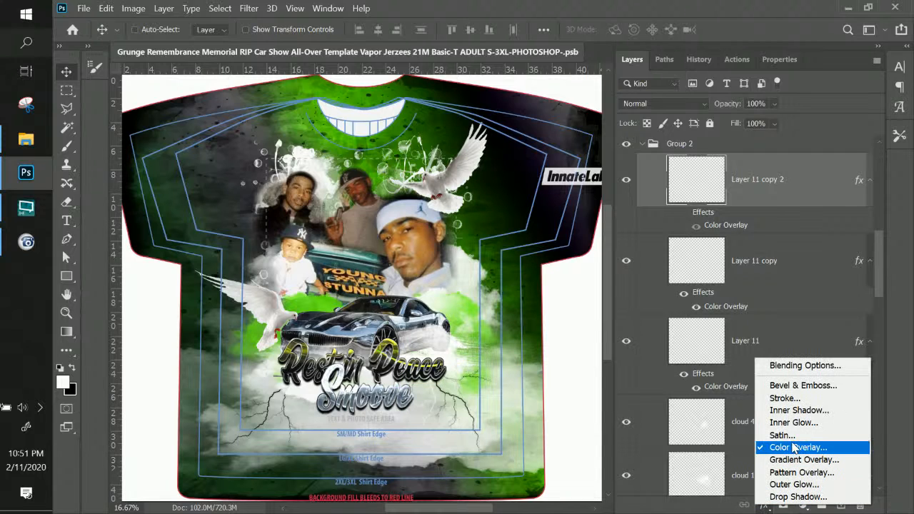
click(783, 489)
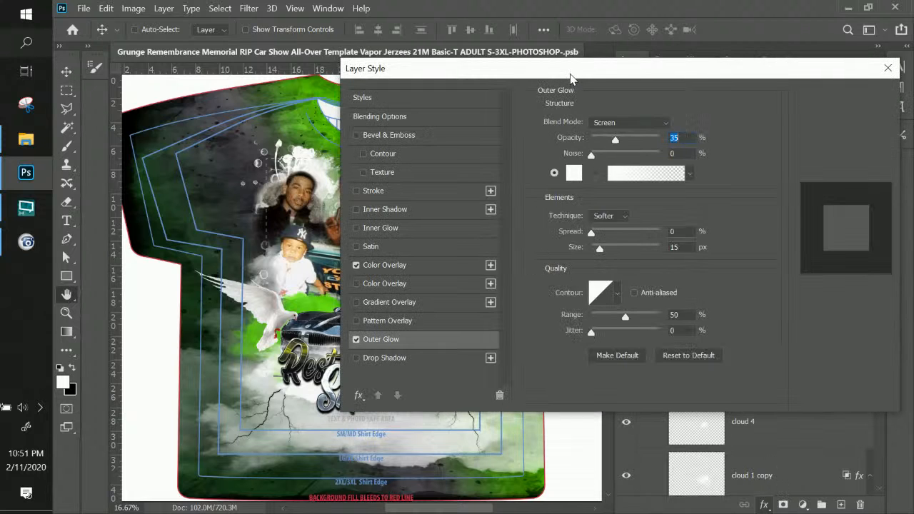
drag(571, 77, 735, 77)
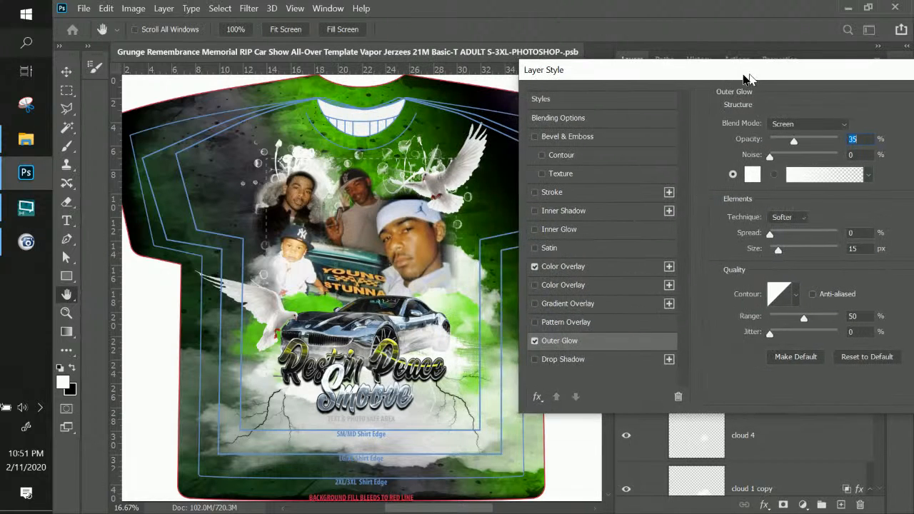
click(783, 126)
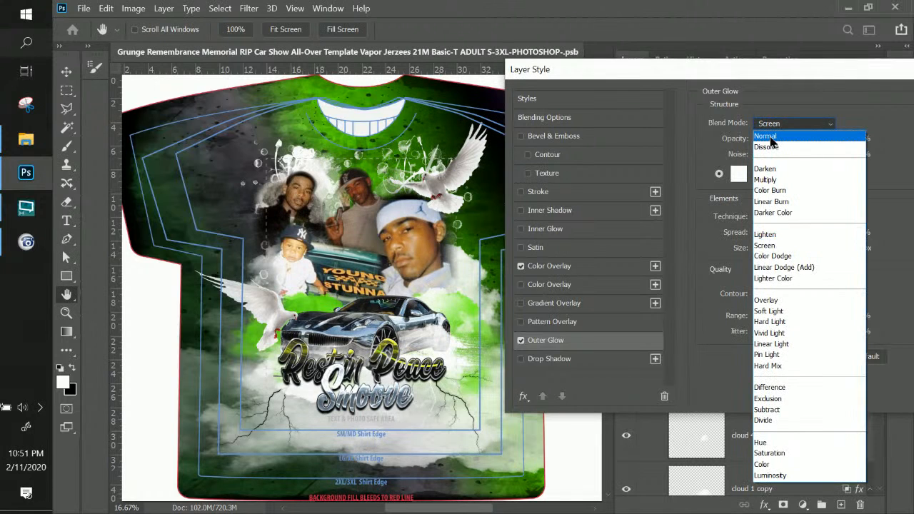
click(771, 134)
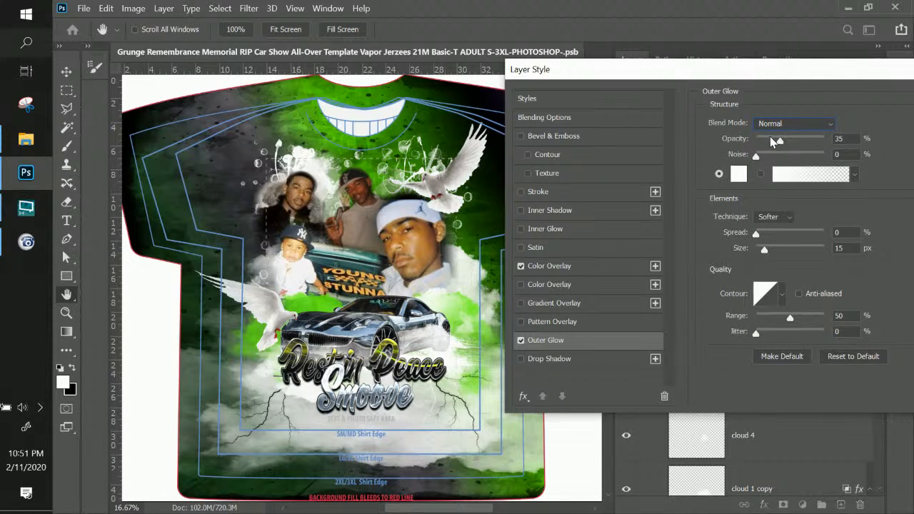
click(738, 173)
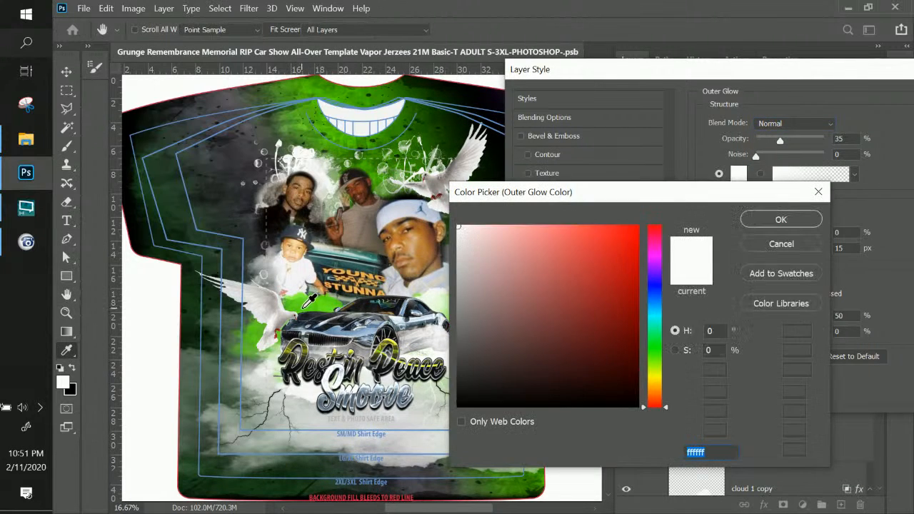
click(305, 298)
click(768, 225)
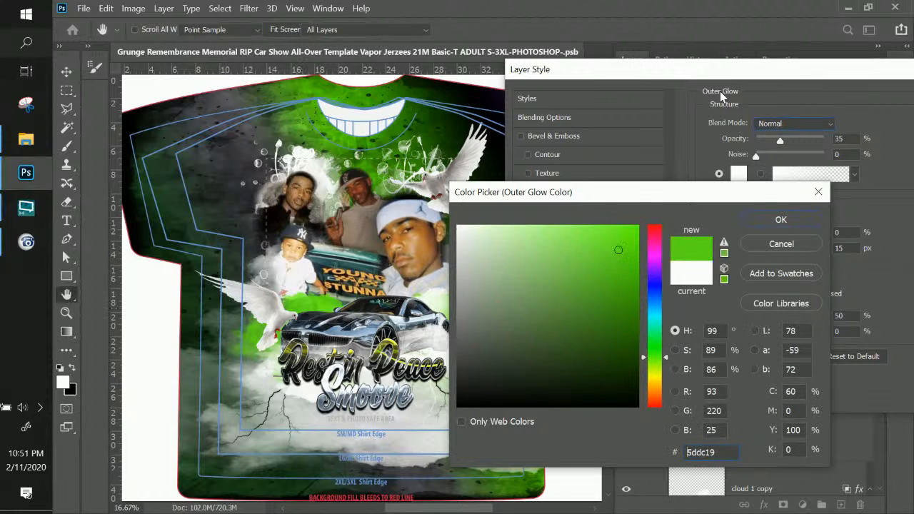
drag(701, 73, 730, 75)
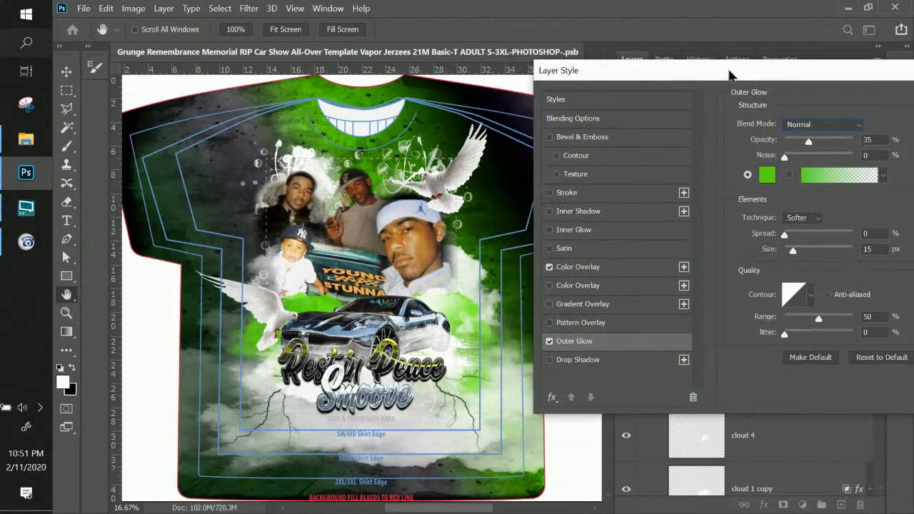
Try the glow at 100% opacity, 44% spread and 92 px size, and discard the layer style changes.
click(842, 141)
drag(843, 143, 862, 152)
click(788, 233)
click(813, 250)
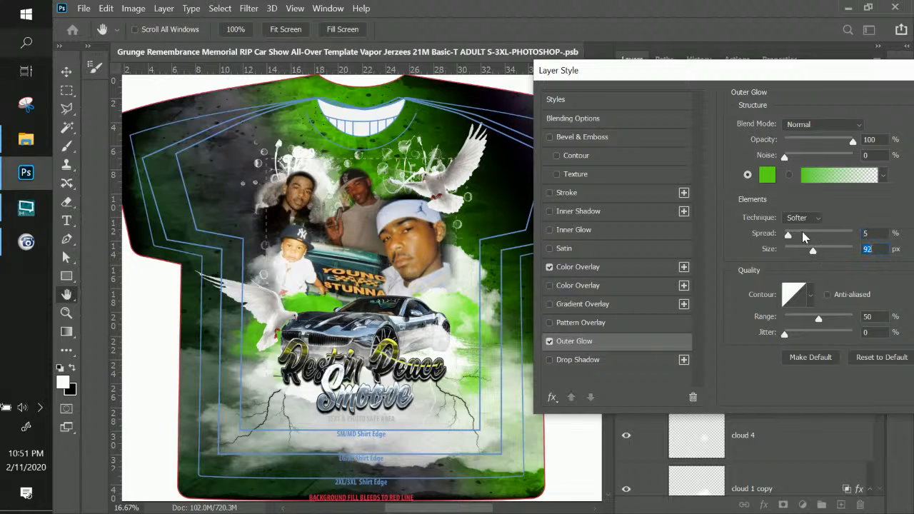
drag(788, 230, 812, 237)
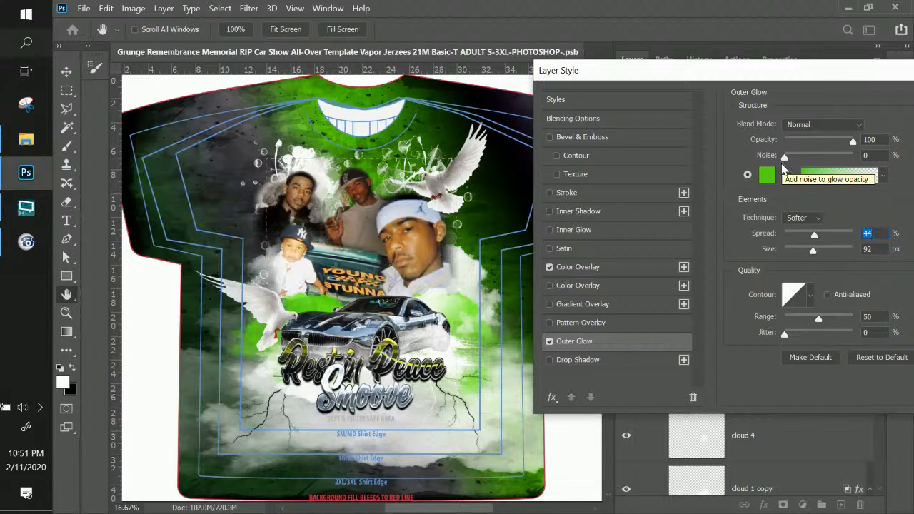
click(549, 342)
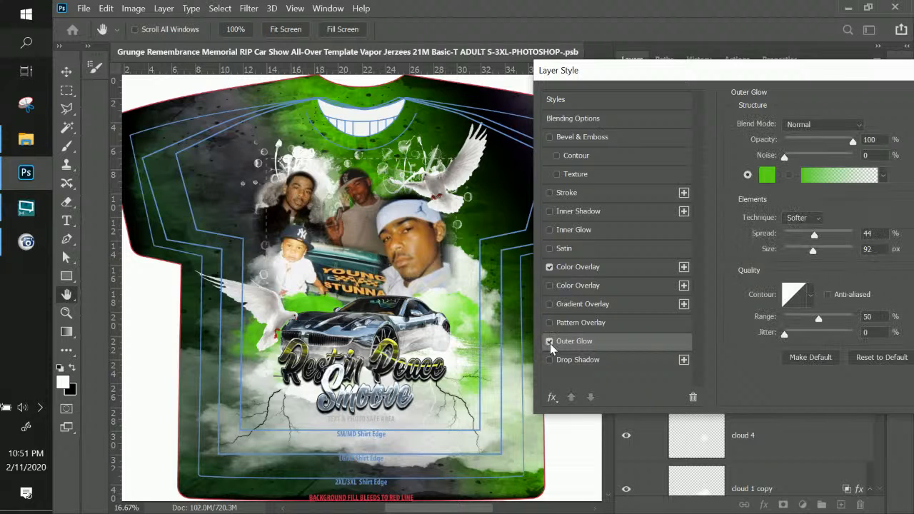
drag(743, 72, 428, 67)
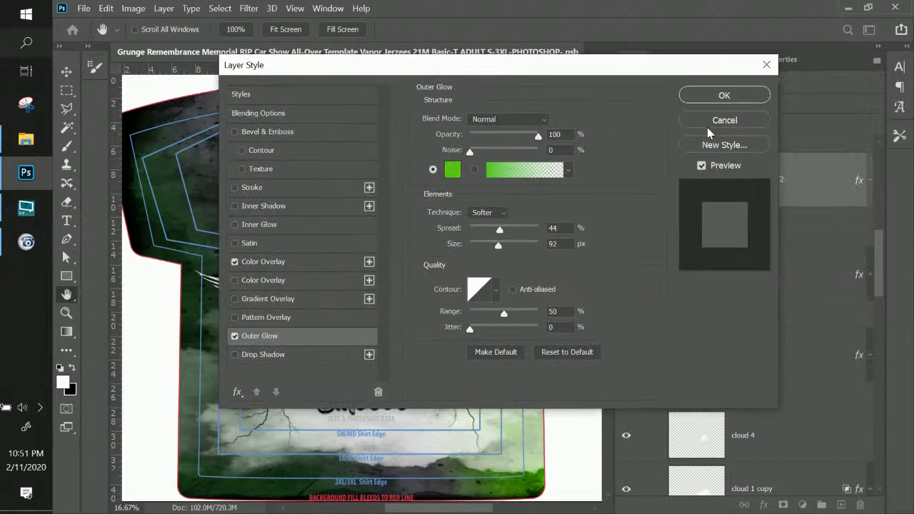
click(735, 122)
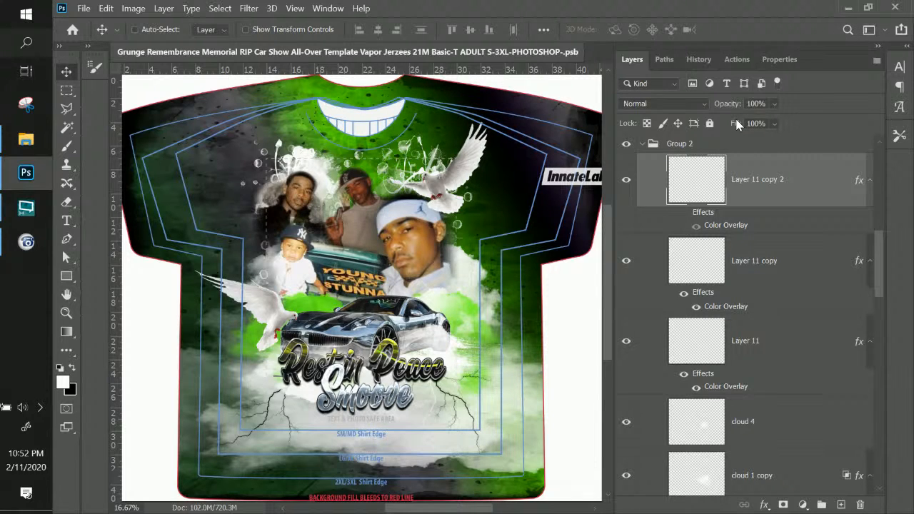
Select the cloud 1 layer above the car and set its Fill to 66%.
right_click(319, 303)
click(335, 321)
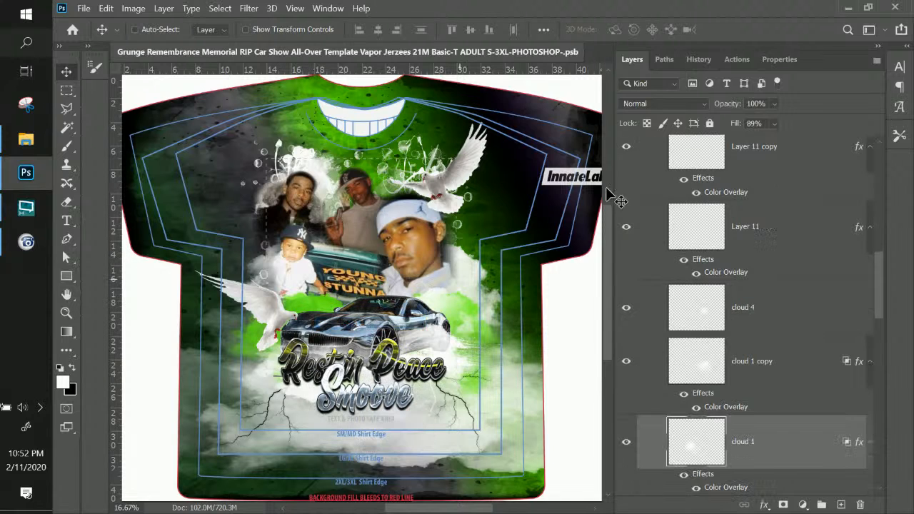
click(775, 124)
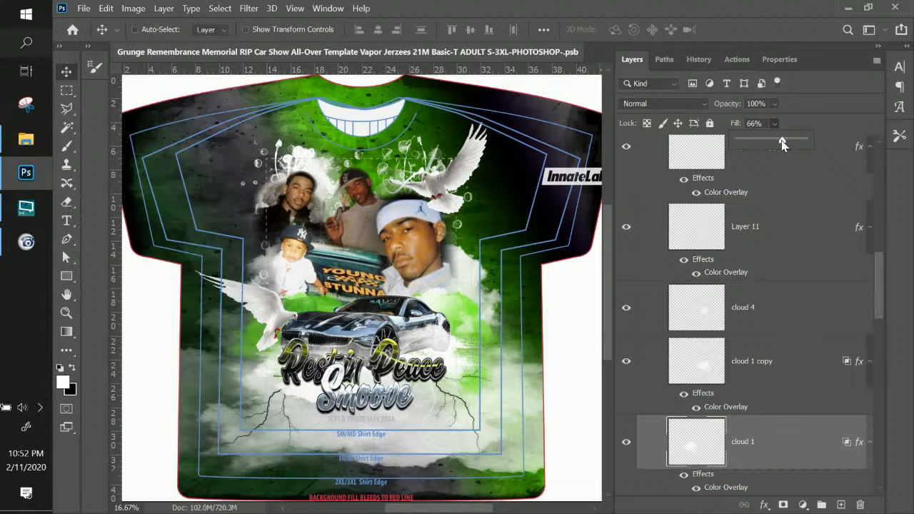
key(Return)
Compress the name lettering vertically to 85.07% height, keeping its width at 100%.
right_click(362, 404)
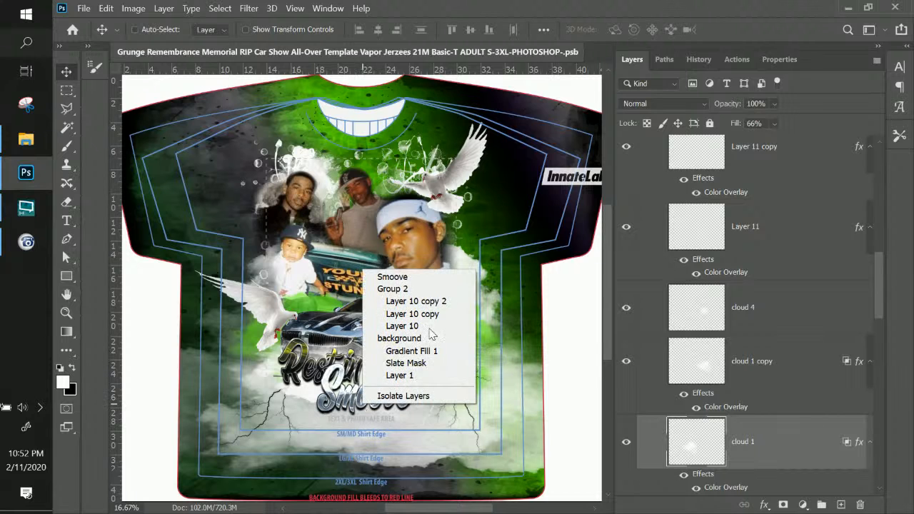
click(427, 277)
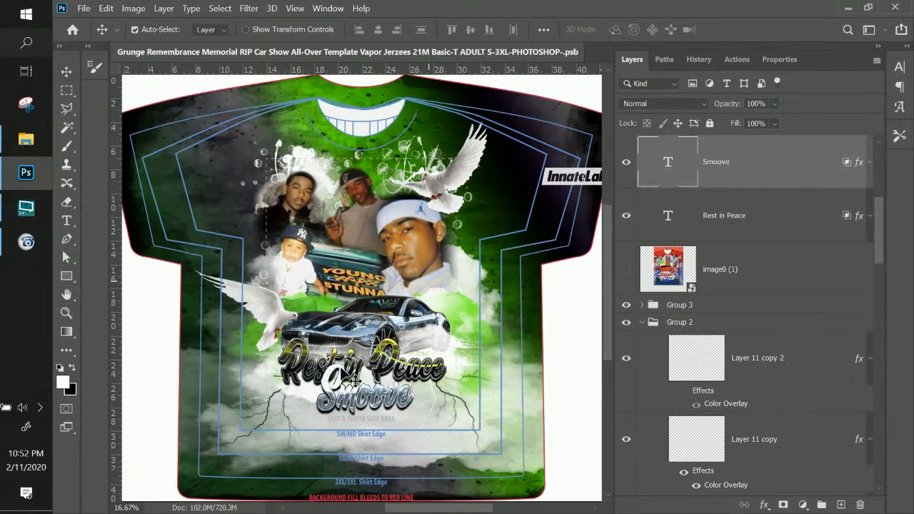
key(ctrl+t)
drag(365, 359, 364, 366)
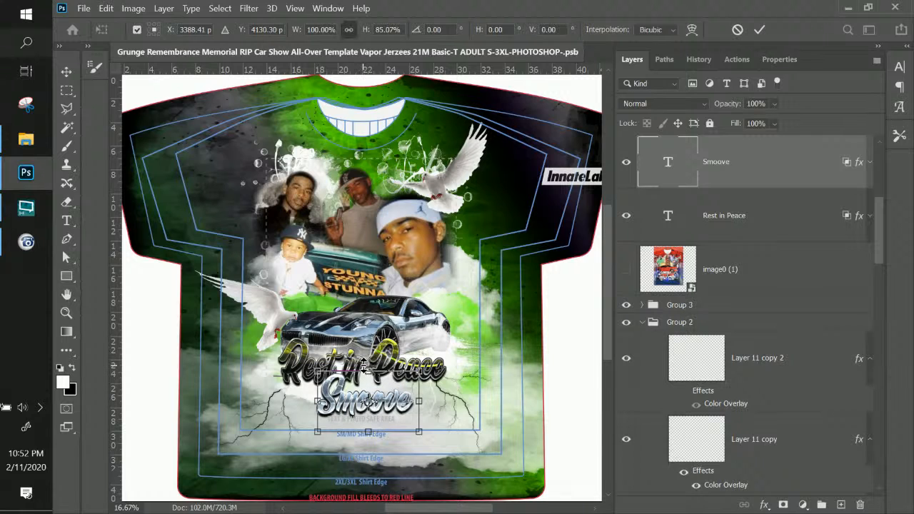
key(Return)
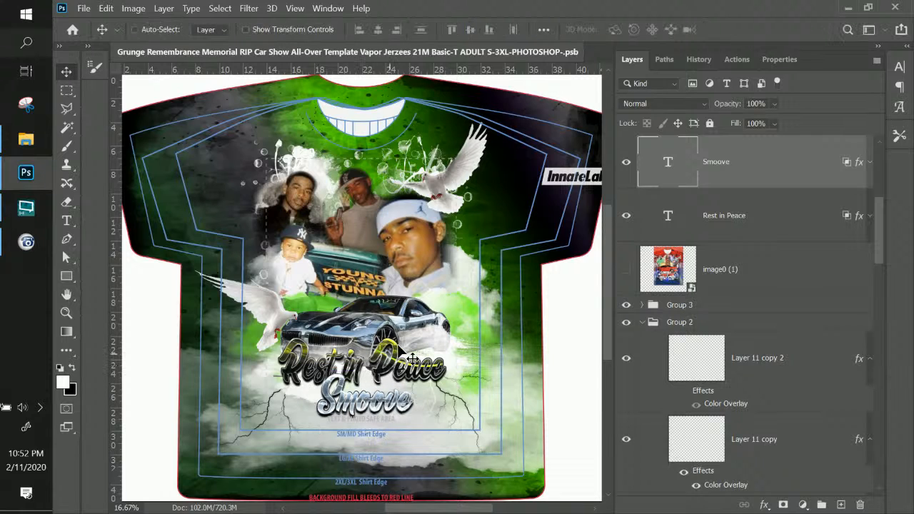
Compress the Rest in Peace lettering to 85.95% height at full width and reposition it just above the name.
right_click(397, 354)
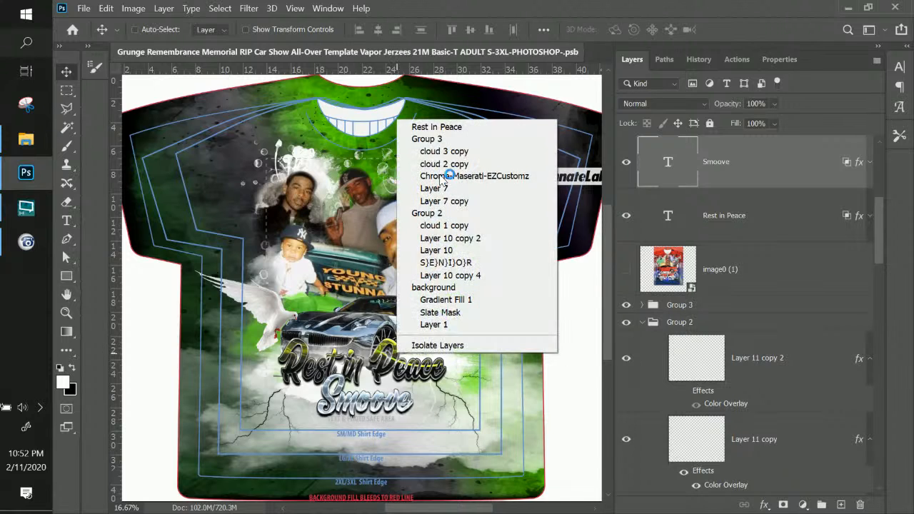
click(449, 127)
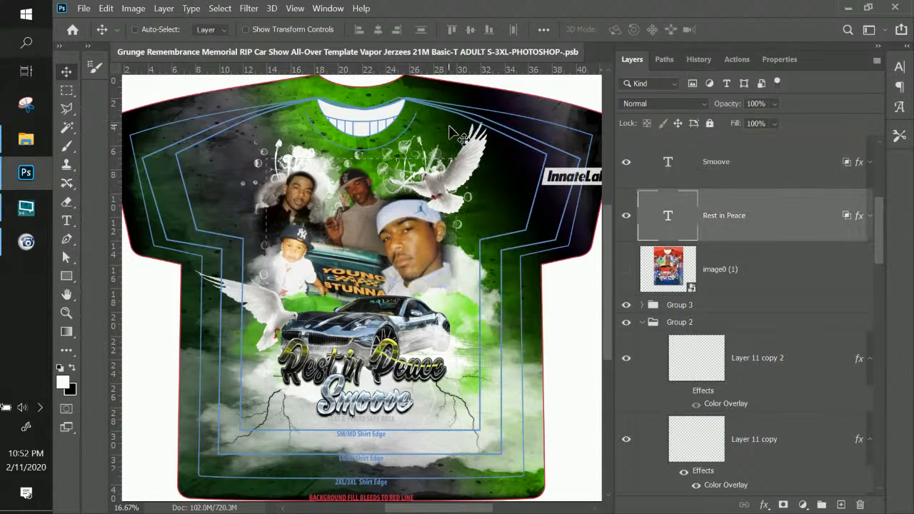
key(ctrl+t)
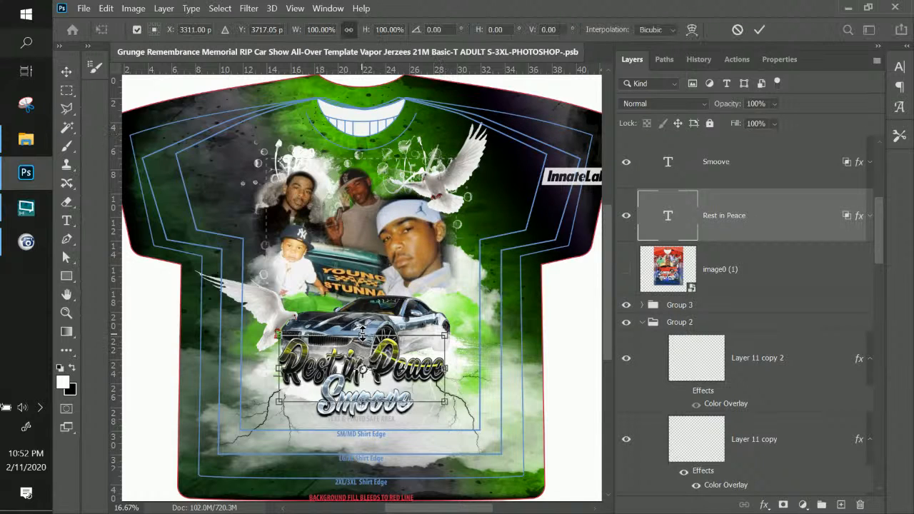
drag(362, 336, 363, 341)
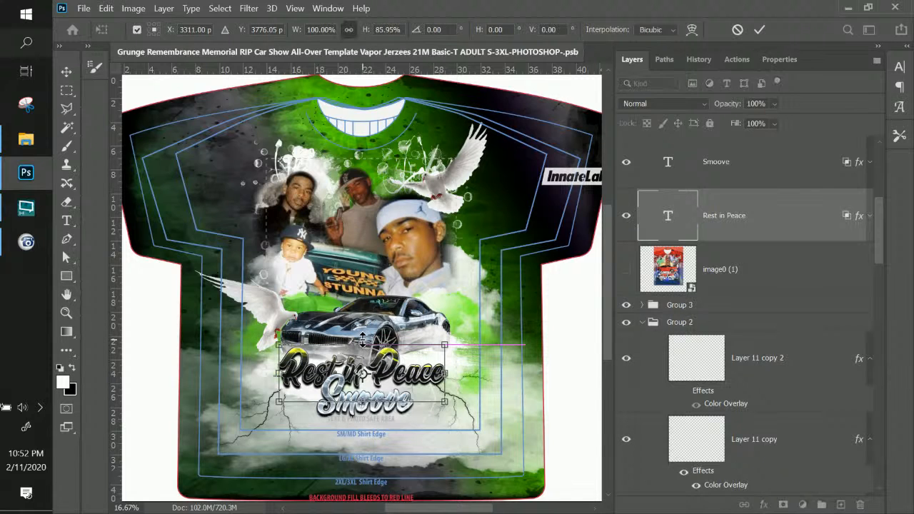
key(Return)
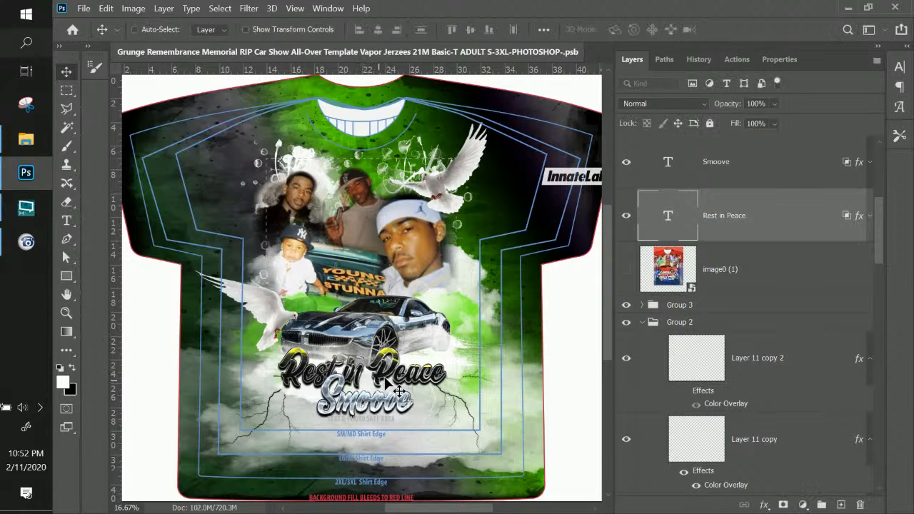
drag(385, 378, 386, 383)
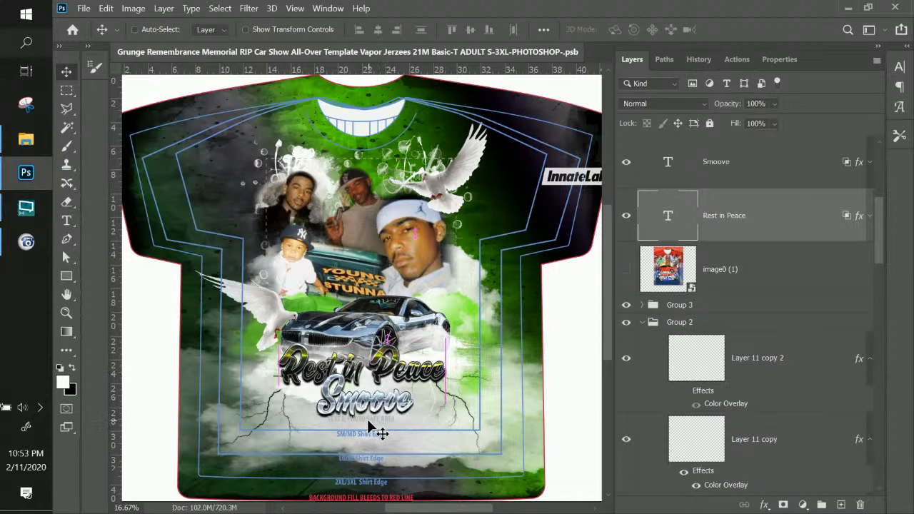
Select the name lettering layer and nudge it slightly up toward the Rest in Peace lettering.
right_click(373, 404)
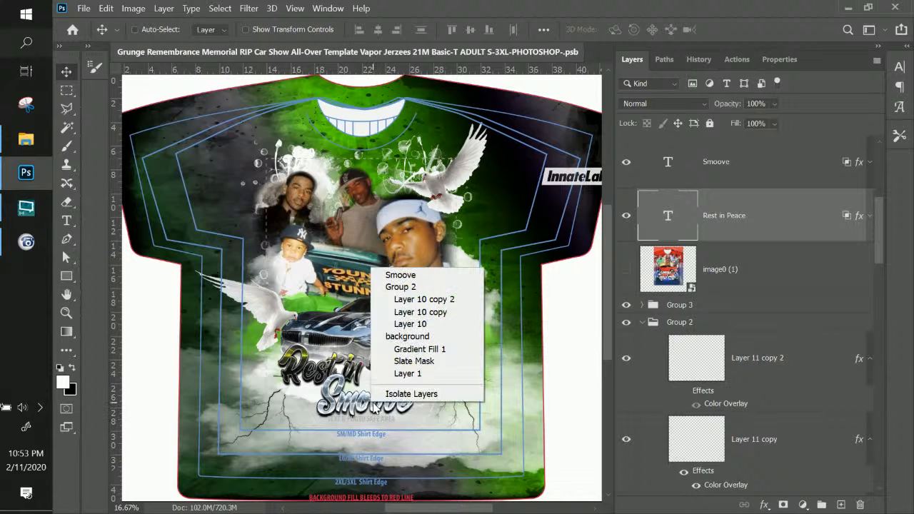
click(422, 277)
right_click(422, 284)
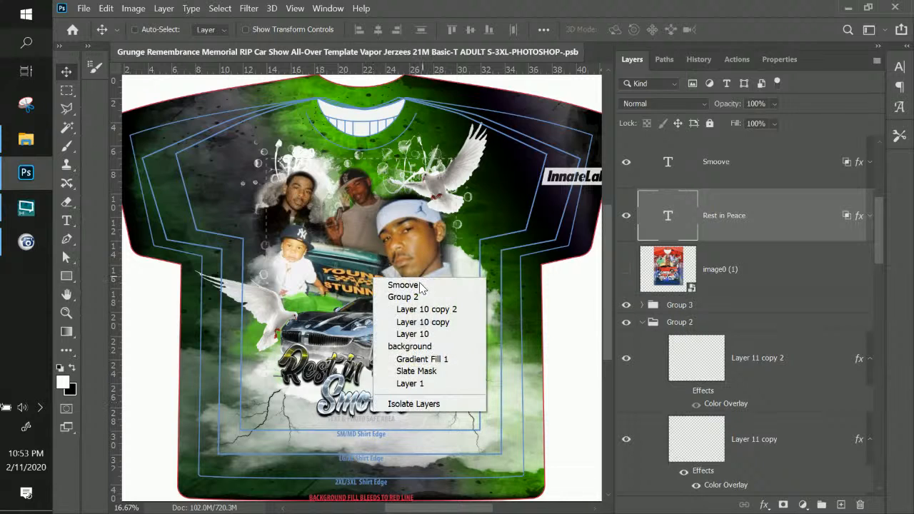
click(421, 285)
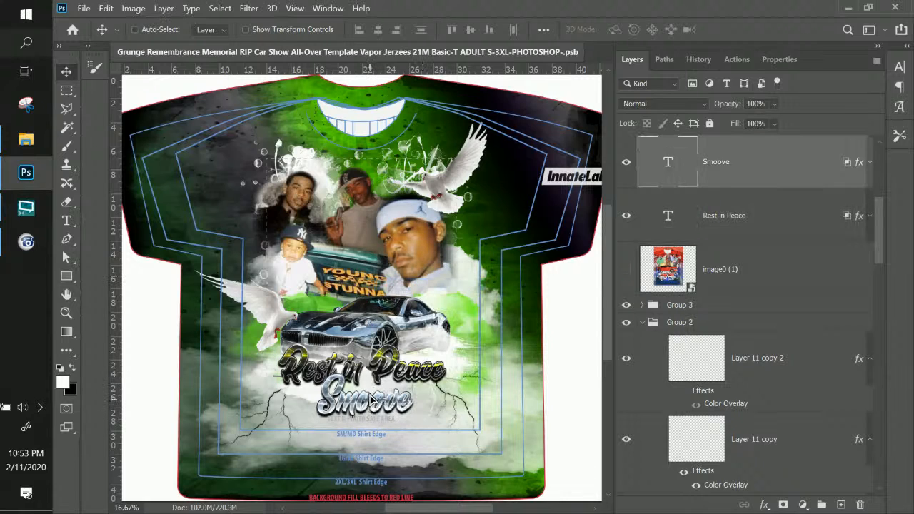
drag(371, 400, 371, 404)
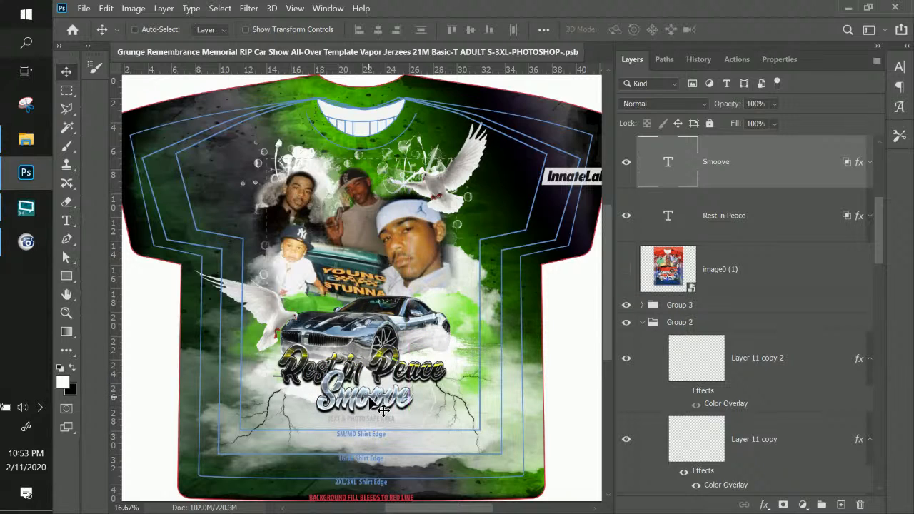
Copy the Rest in Peace layer style and paste it onto the name lettering layer.
right_click(394, 363)
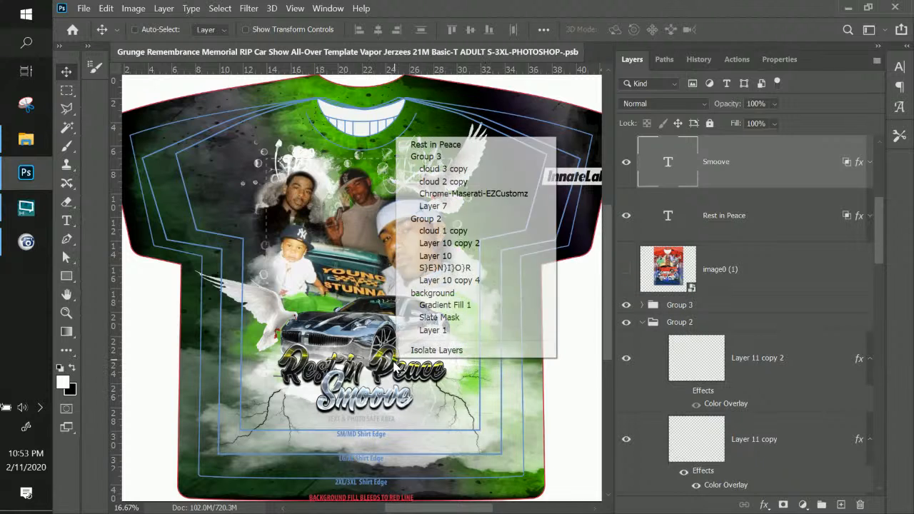
click(437, 145)
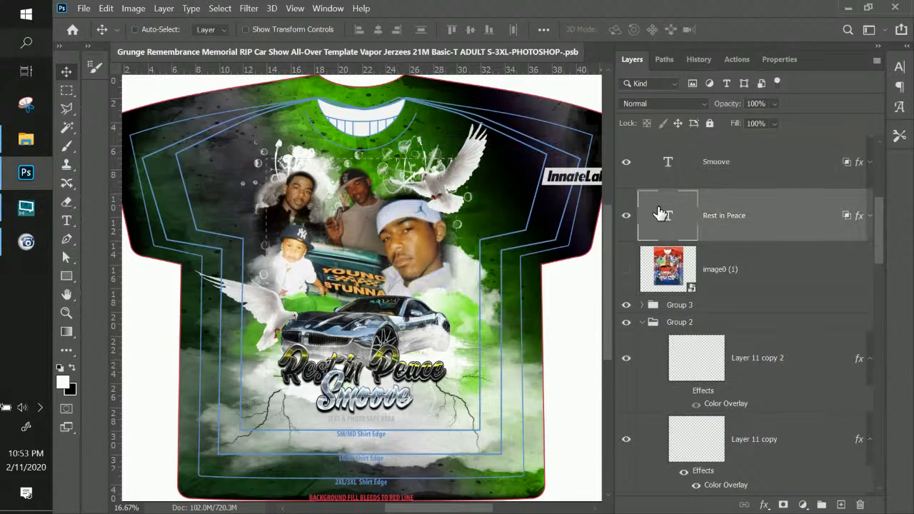
right_click(774, 222)
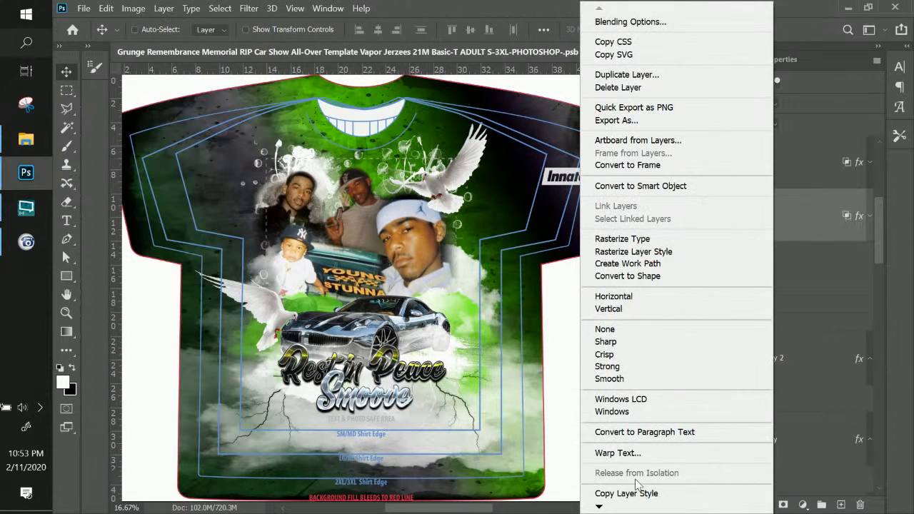
click(628, 493)
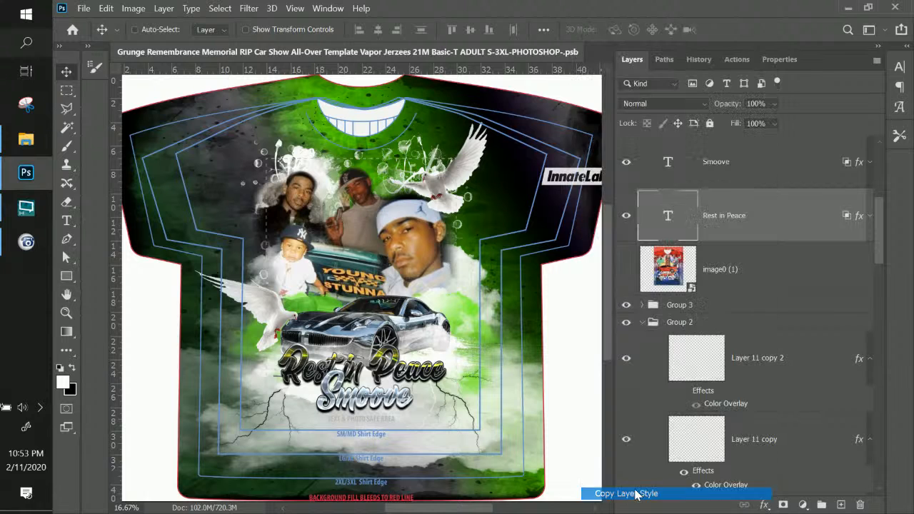
right_click(366, 402)
click(428, 276)
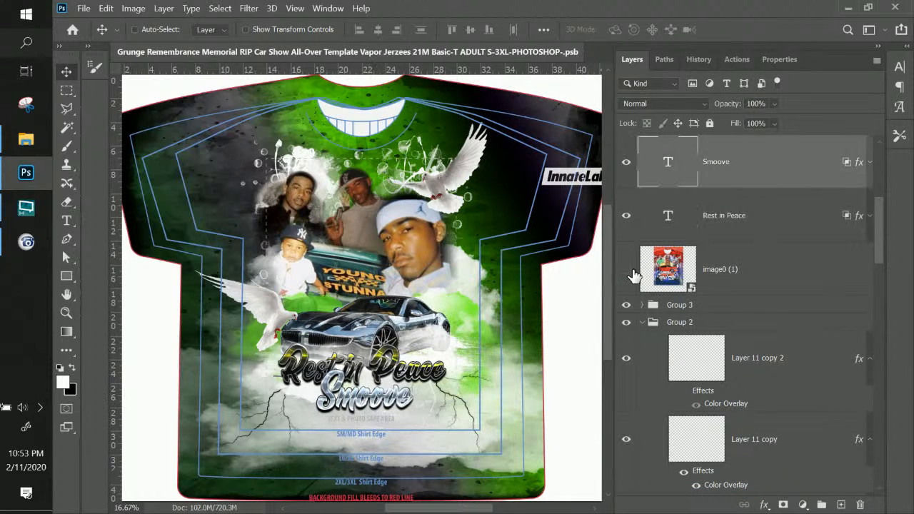
right_click(758, 175)
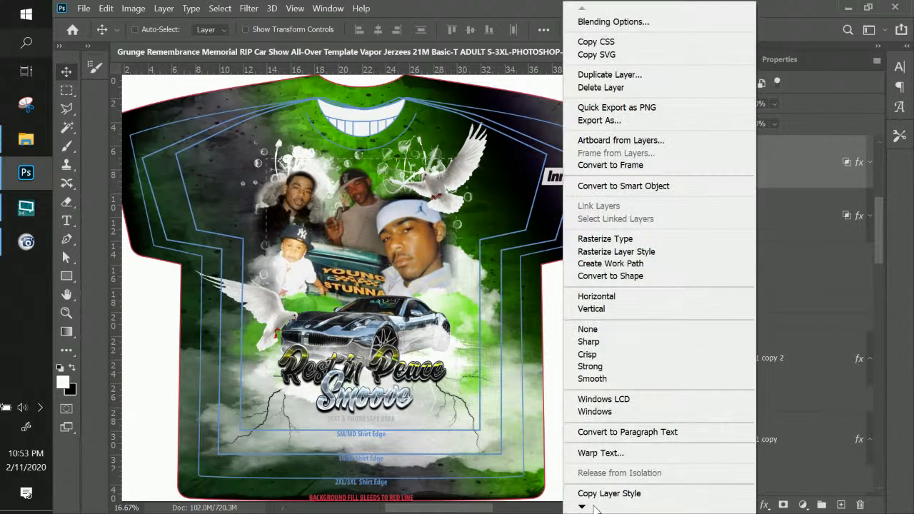
mouse_move(596, 506)
click(609, 473)
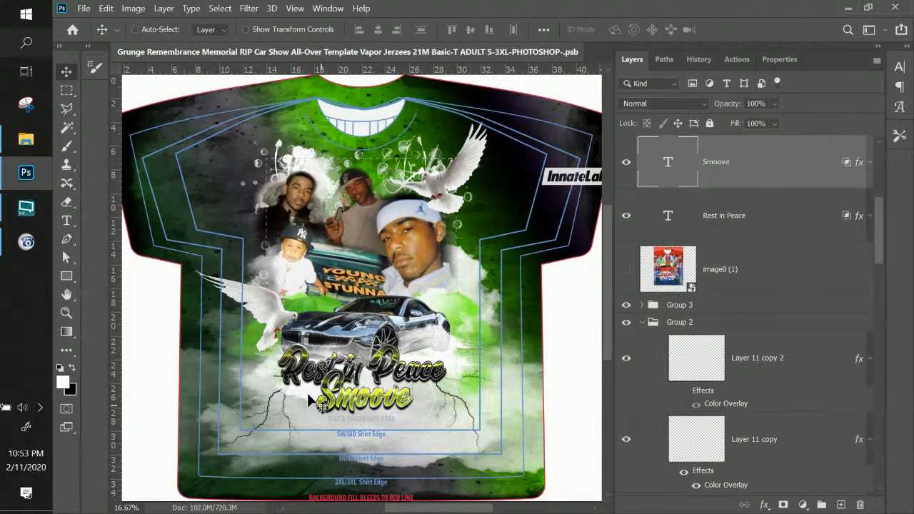
Set the Pattern Overlay scale in the name lettering's layer style to 265% and apply it.
double_click(860, 165)
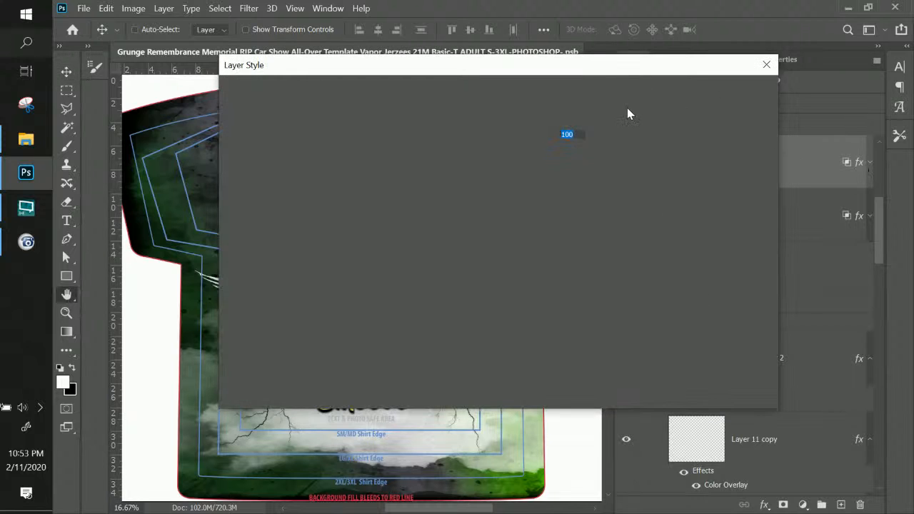
drag(571, 66, 814, 70)
click(545, 277)
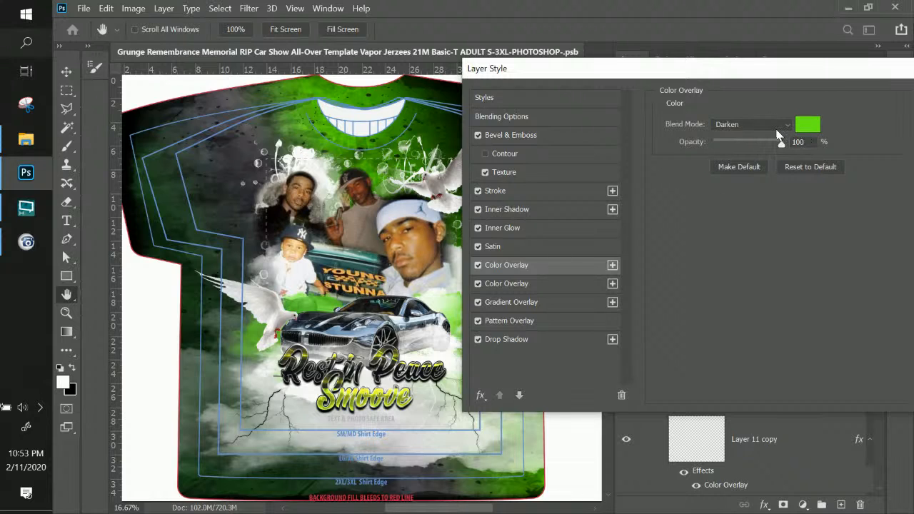
click(532, 323)
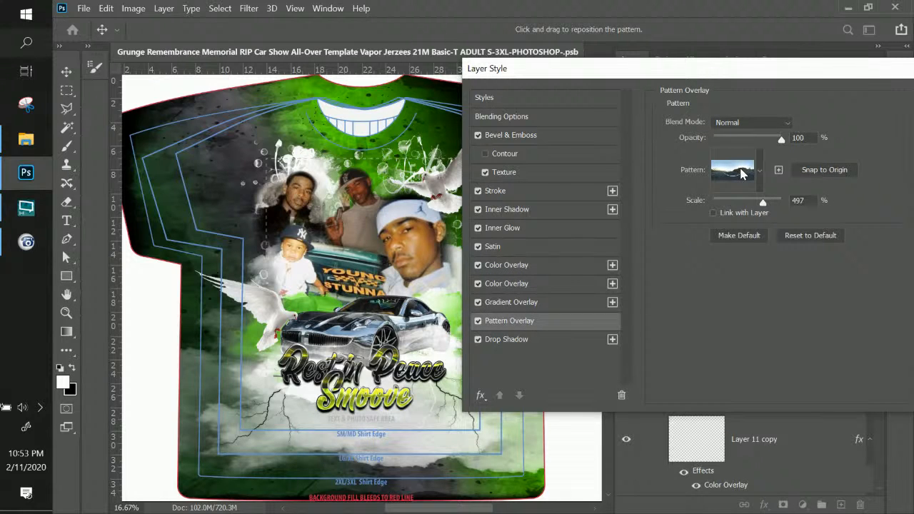
drag(747, 202, 756, 207)
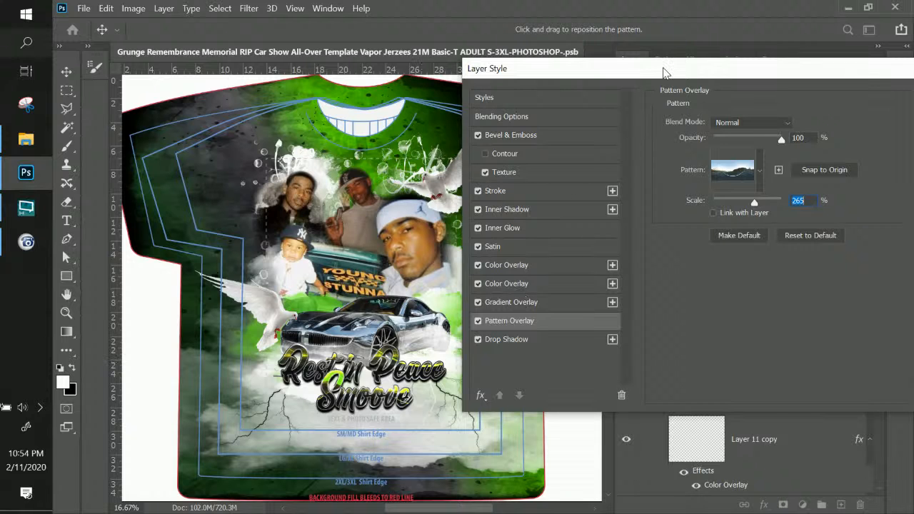
drag(662, 72, 578, 75)
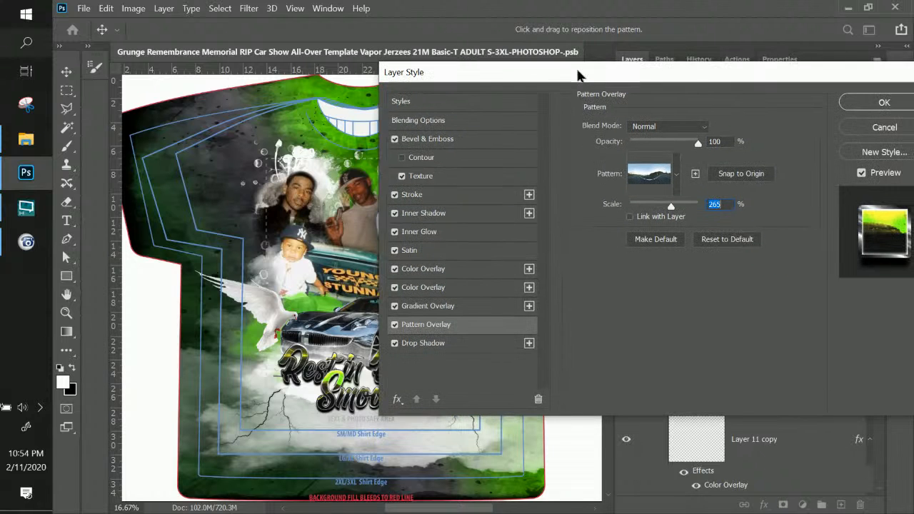
click(858, 107)
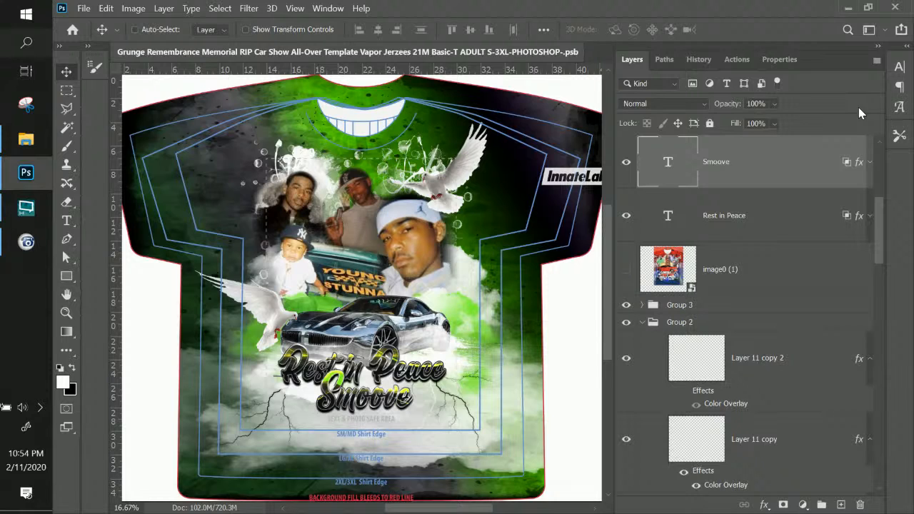
Temporarily show the reference image layer image0 (1) to compare the shirt design with it, and hide it again.
click(724, 283)
scroll(724, 282, down, 5)
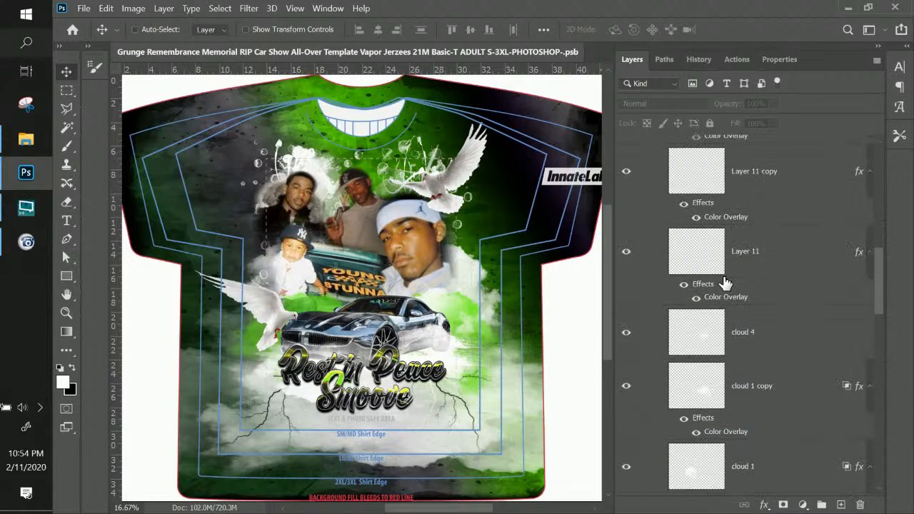
scroll(724, 283, up, 5)
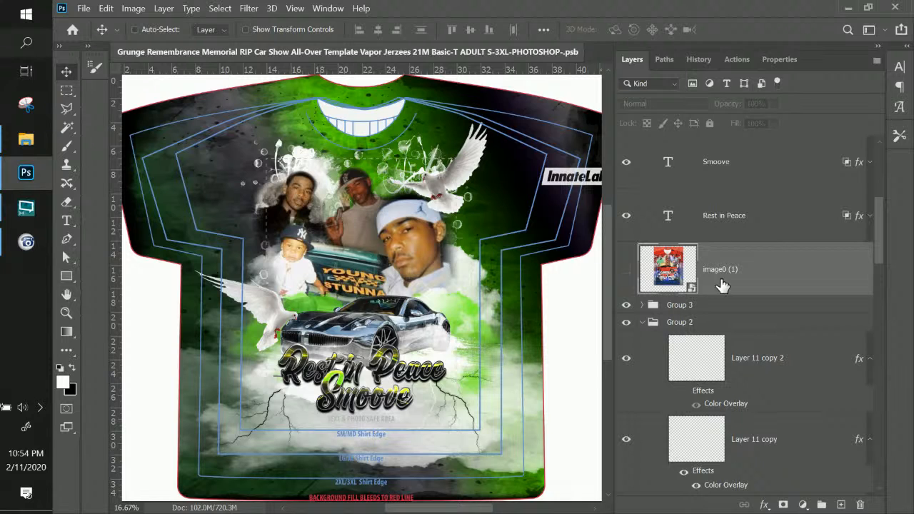
click(626, 272)
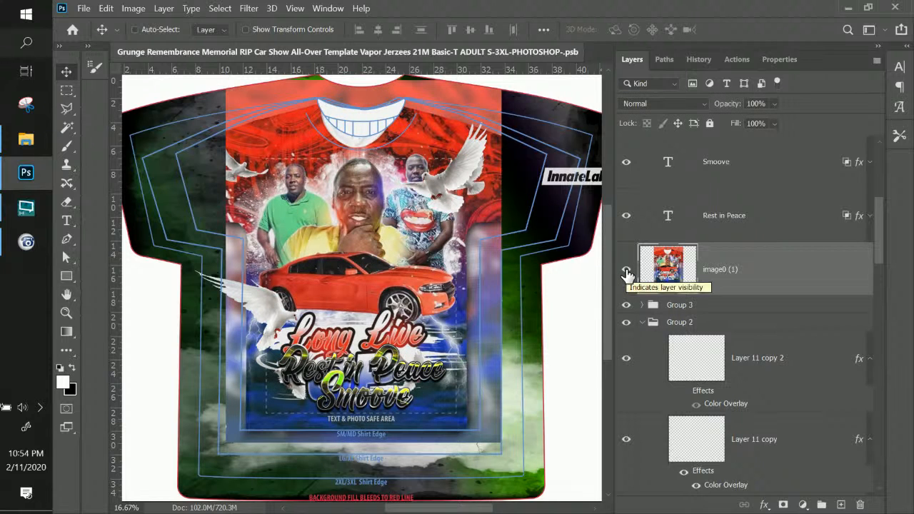
click(626, 273)
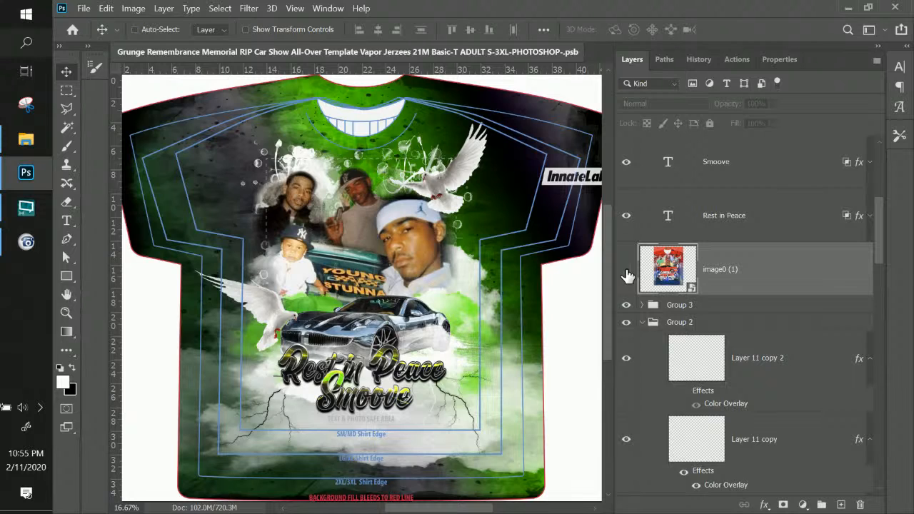
Save the memorial shirt document and close it, leaving image1.png open.
key(s)
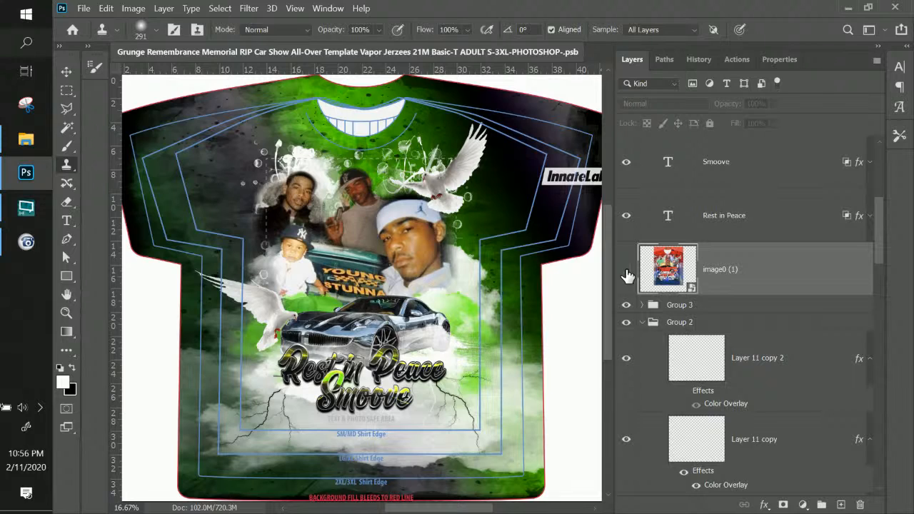
key(ctrl+s)
drag(591, 54, 536, 68)
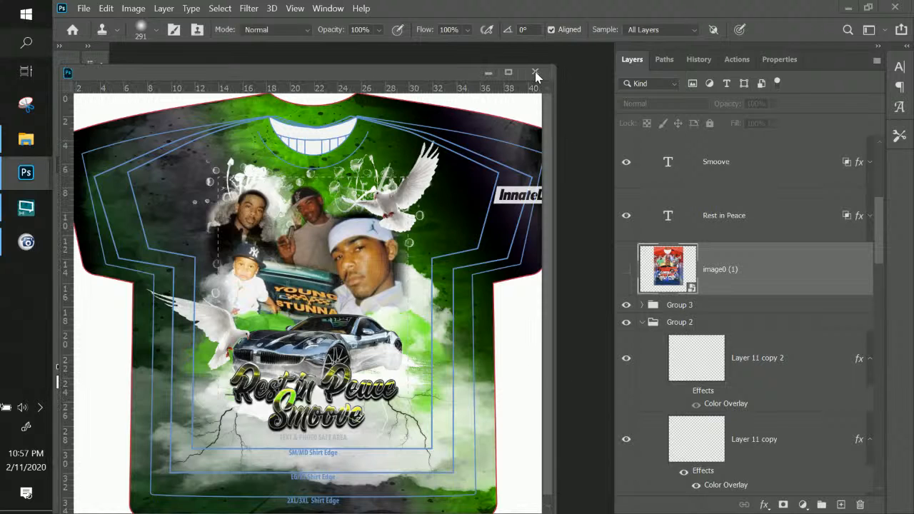
click(535, 71)
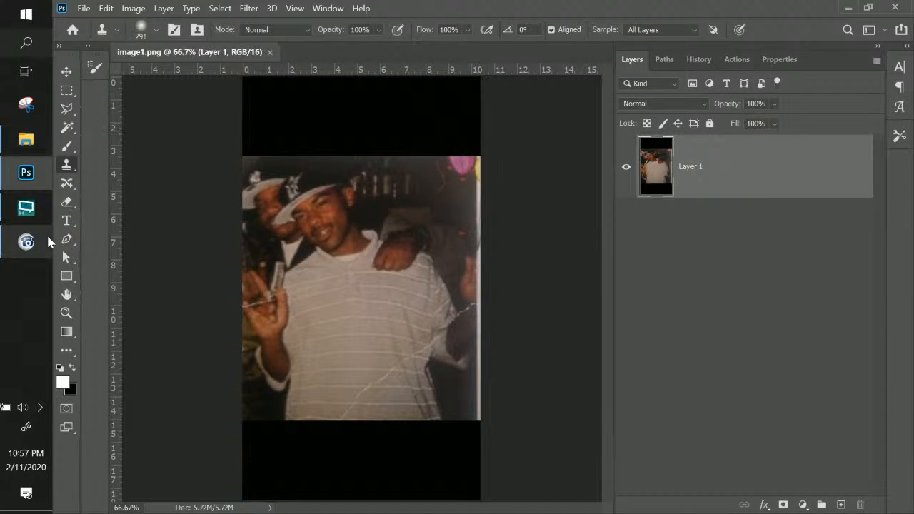
Start a Pen tool path in image1.png from the front man's neck, along the collar and shoulder and down the sleeve.
click(68, 240)
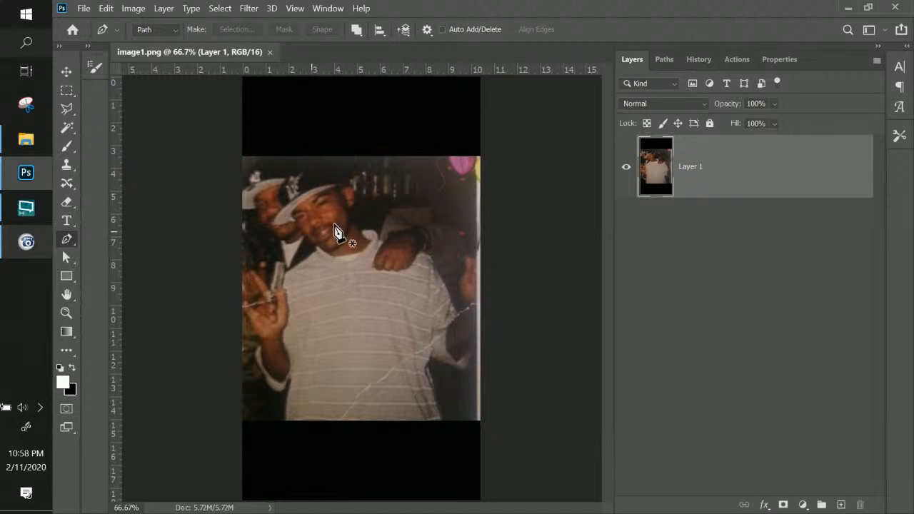
click(26, 140)
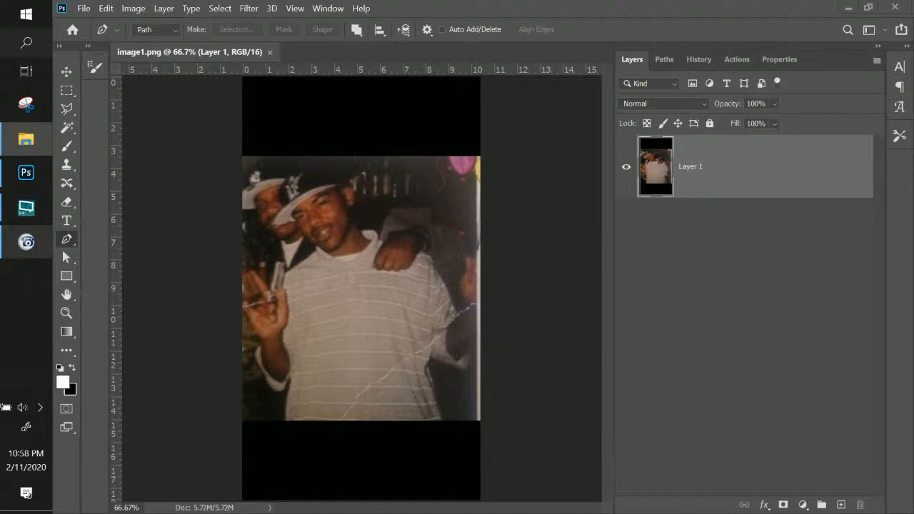
click(352, 215)
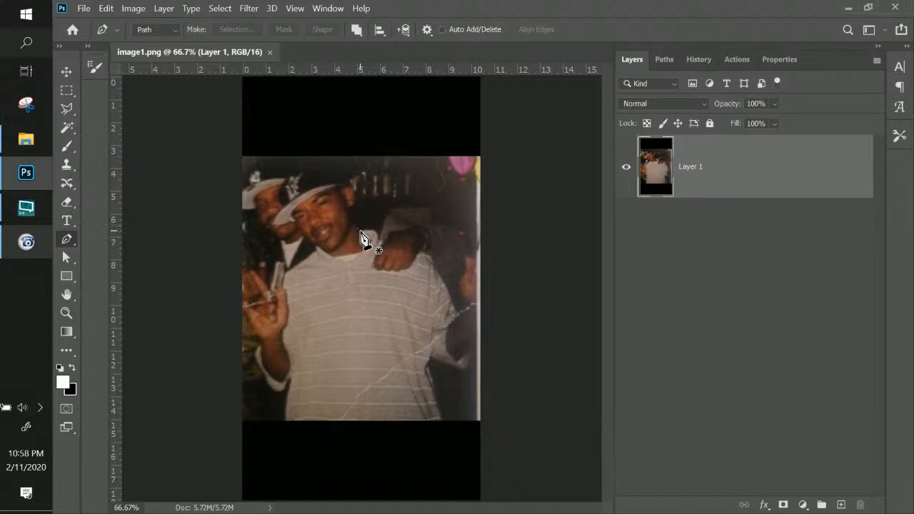
click(360, 231)
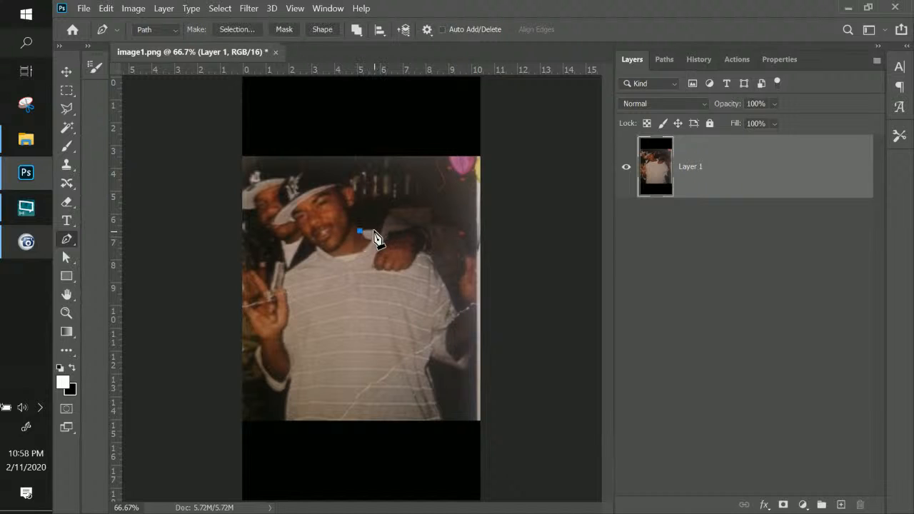
drag(372, 229, 375, 230)
click(379, 240)
drag(423, 252, 431, 257)
drag(446, 292, 455, 307)
Continue the path around the arm near the photo's right edge and down the shirt's side to the lower corner.
click(454, 311)
click(475, 304)
click(476, 340)
click(471, 352)
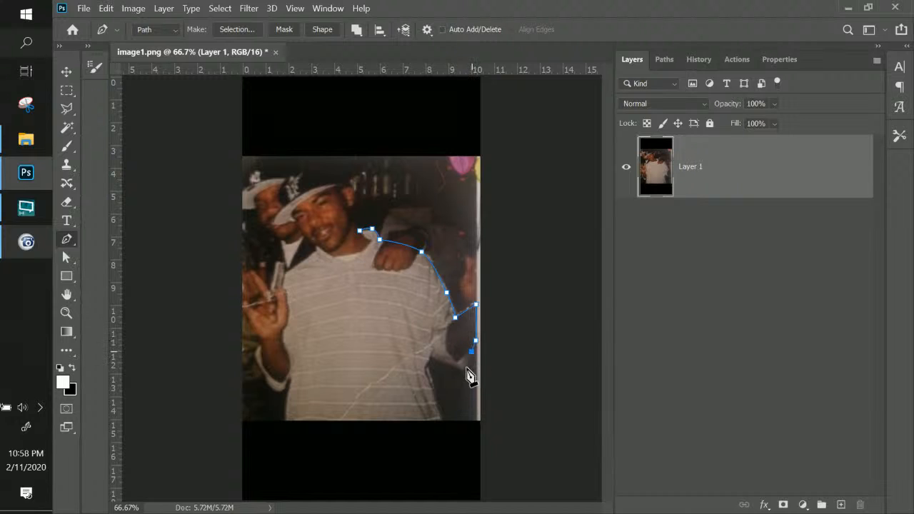
drag(465, 370, 458, 368)
click(432, 357)
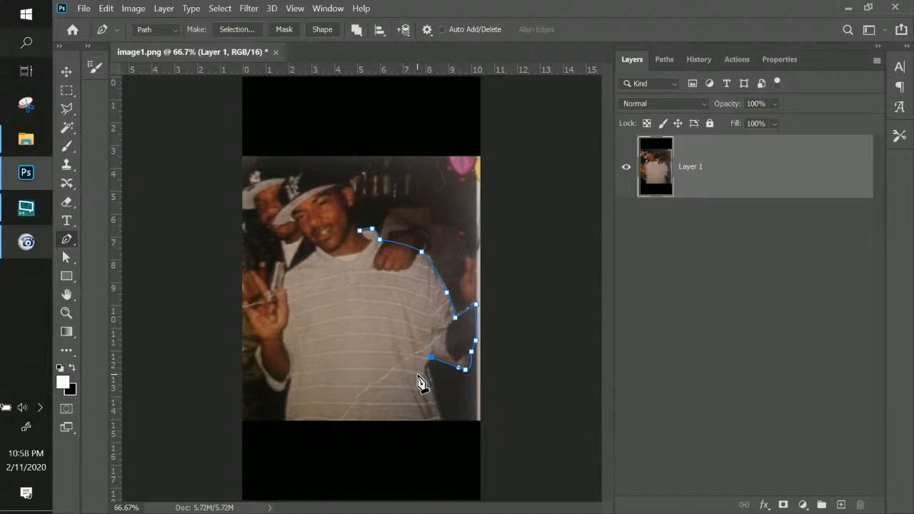
click(423, 368)
click(440, 418)
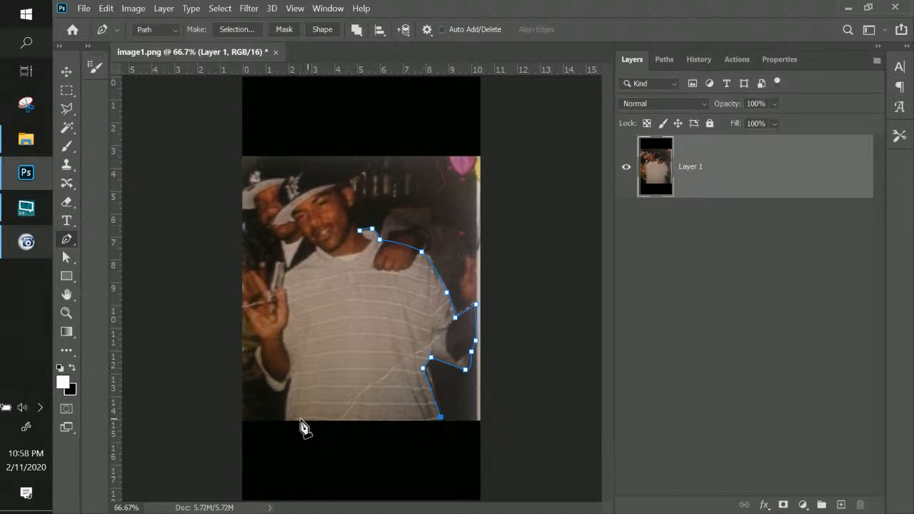
Extend the path across the shirt's lower edge and around the sleeve cuff on the photo's left side.
click(285, 418)
click(290, 379)
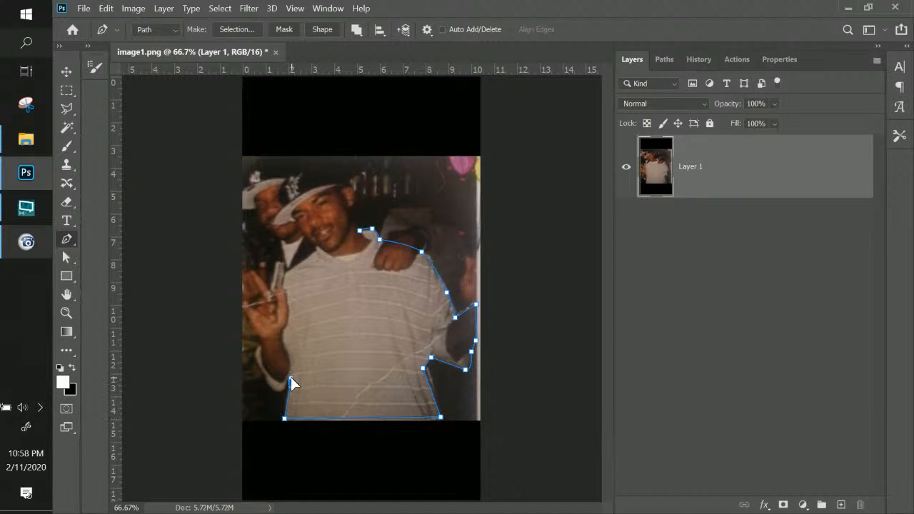
click(281, 392)
click(258, 371)
click(255, 355)
click(258, 347)
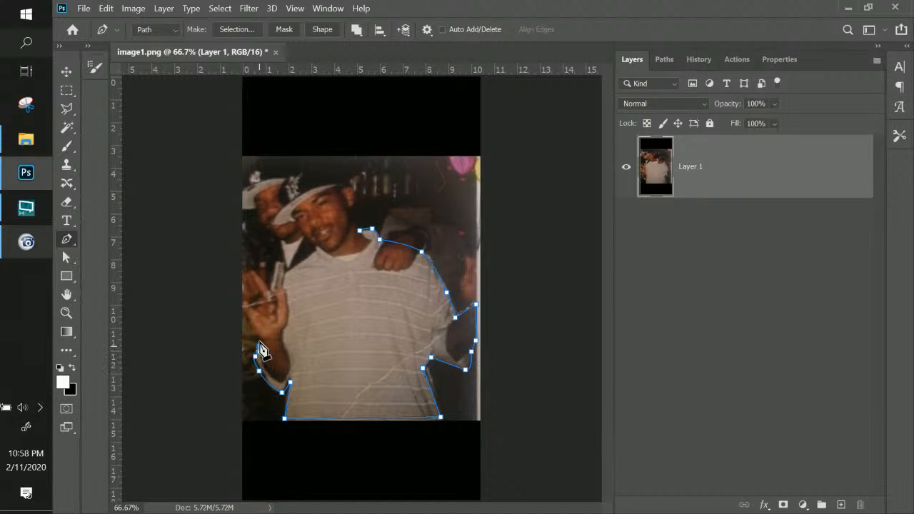
Continue the path up past the raised hand, over the caps and down behind the head, closing it at the front man's neck.
click(253, 327)
click(247, 306)
drag(242, 286, 243, 263)
click(247, 226)
click(262, 205)
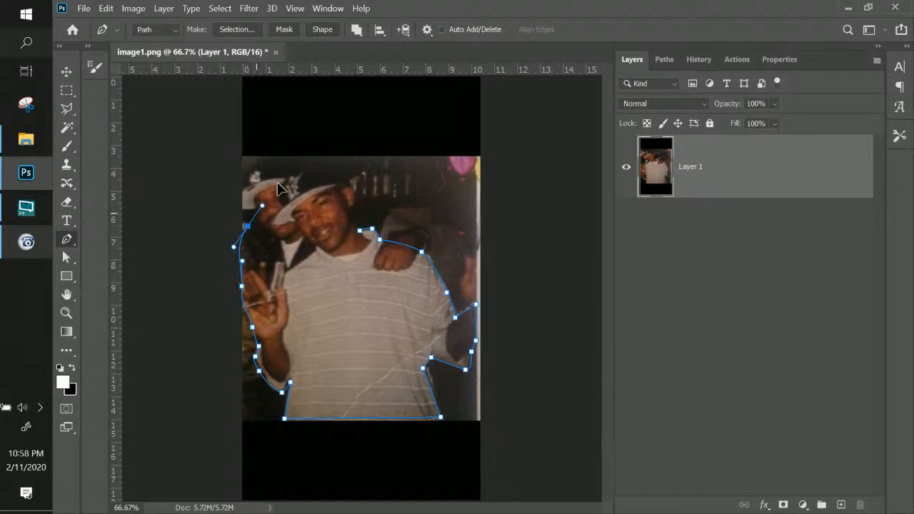
drag(304, 159, 388, 203)
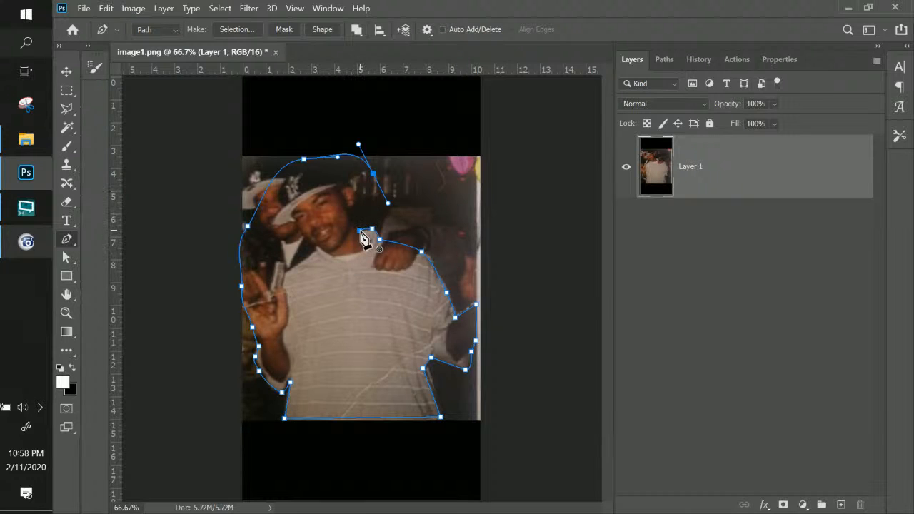
click(361, 232)
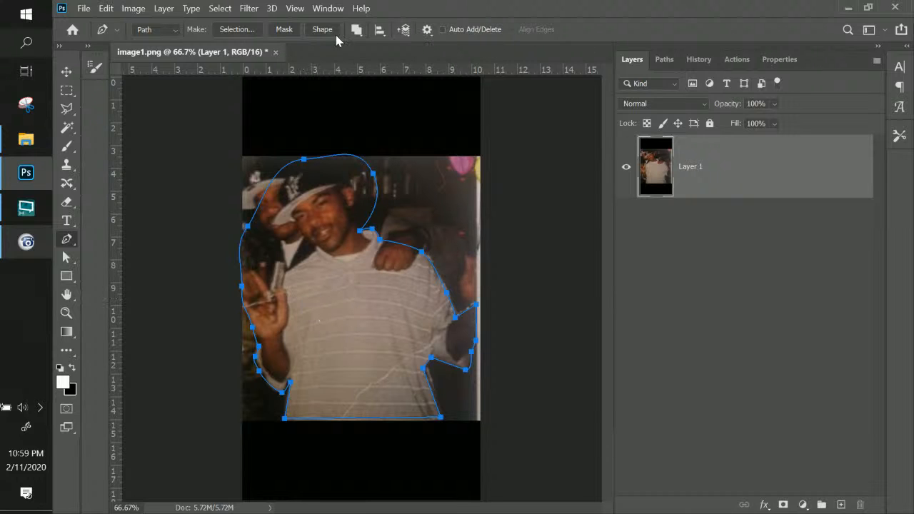
Try the closed path as a vector mask and as a shape layer, undoing each conversion.
click(286, 30)
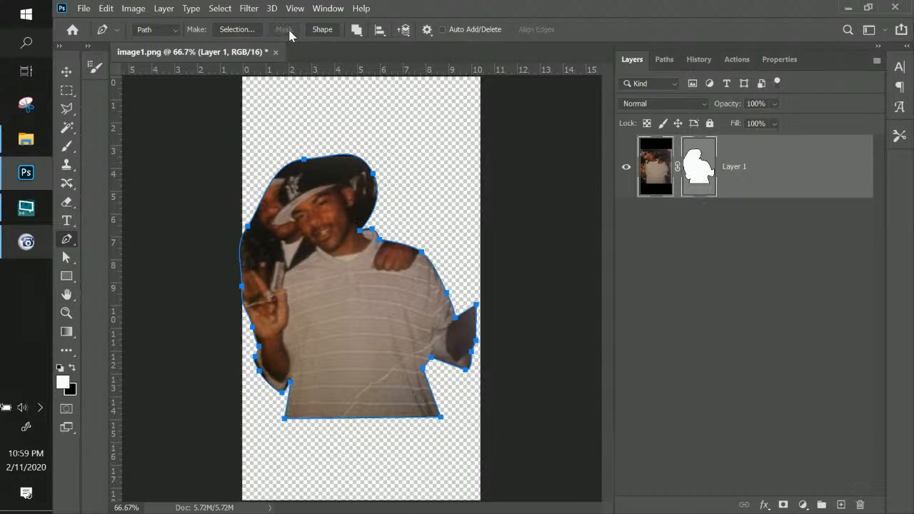
key(ctrl+z)
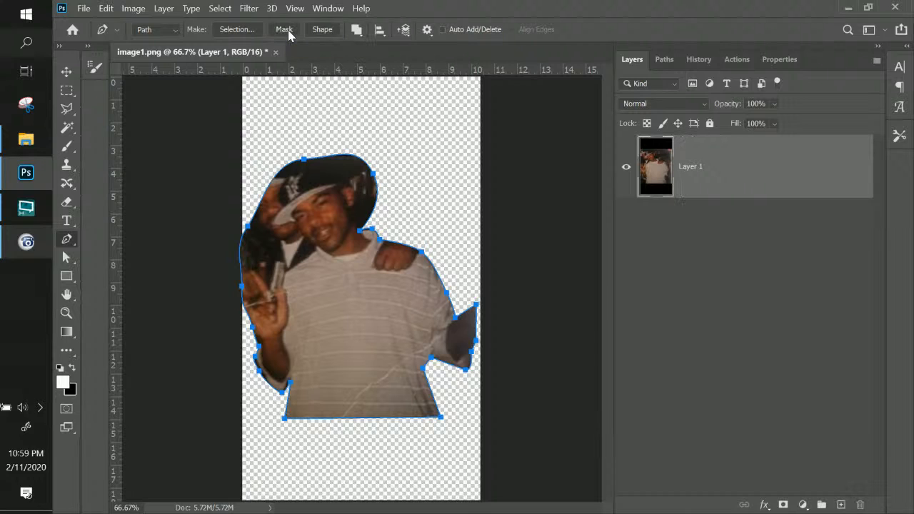
click(319, 30)
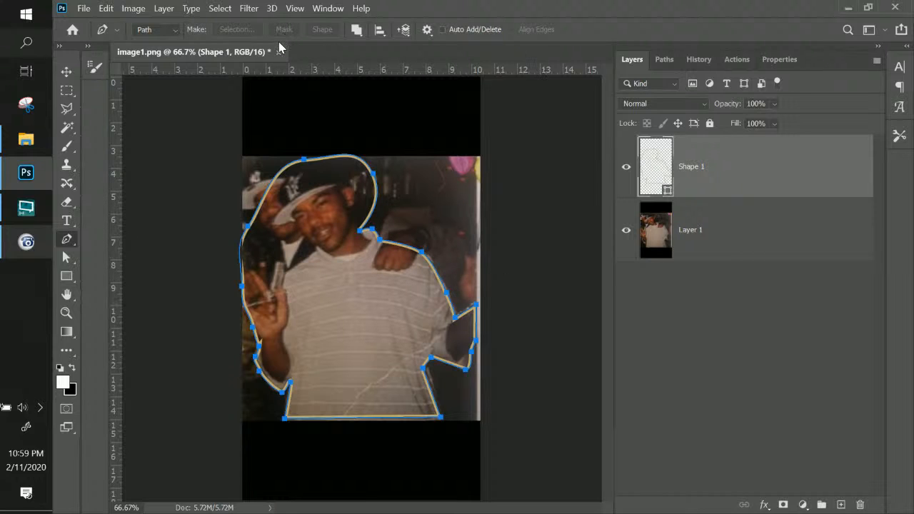
key(ctrl+z)
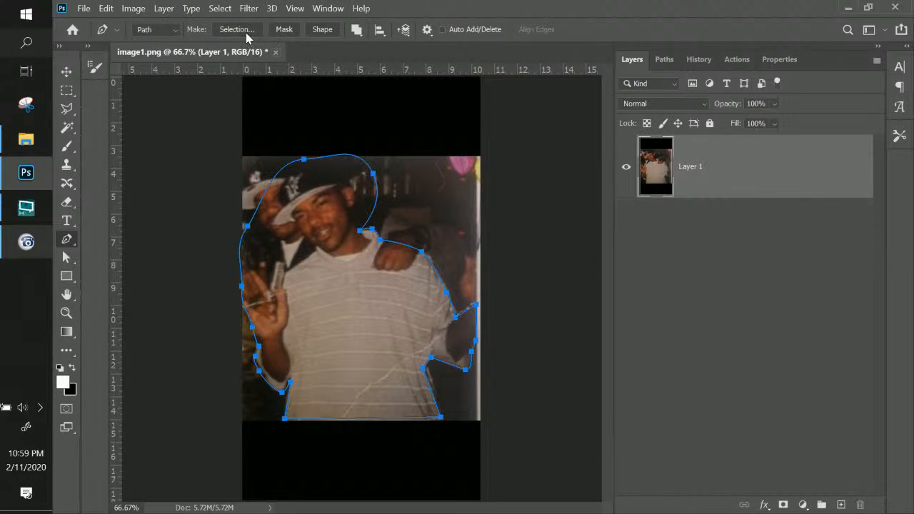
Make an anti-aliased selection from the path with a 2-pixel feather, deselect it, and undo back to the path.
click(246, 33)
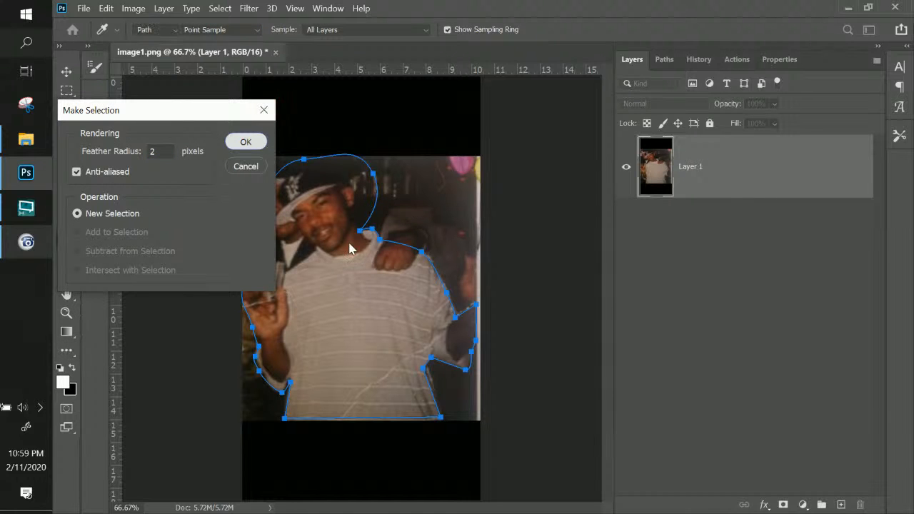
key(Return)
key(ctrl+d)
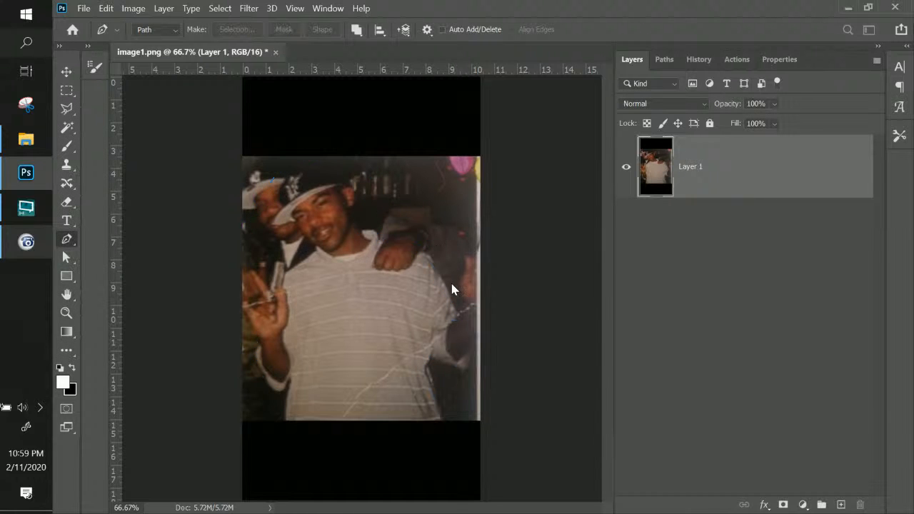
key(ctrl+z)
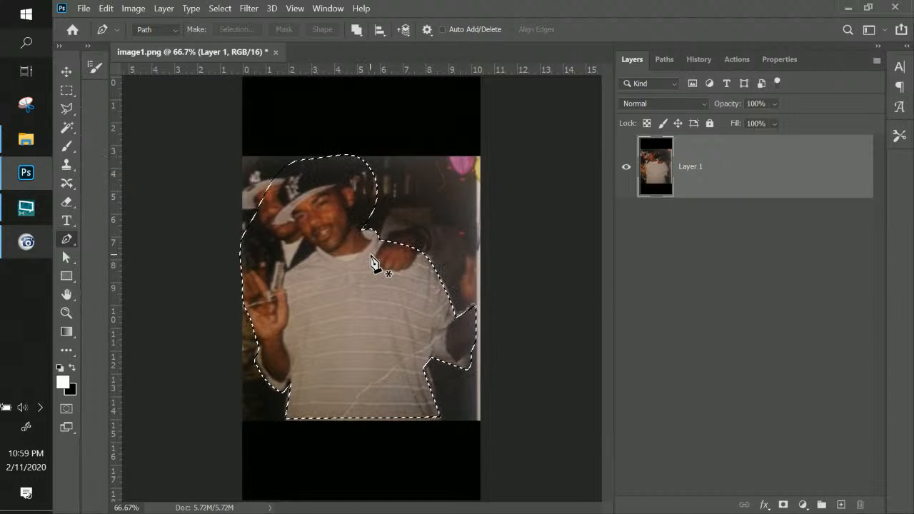
key(ctrl+z)
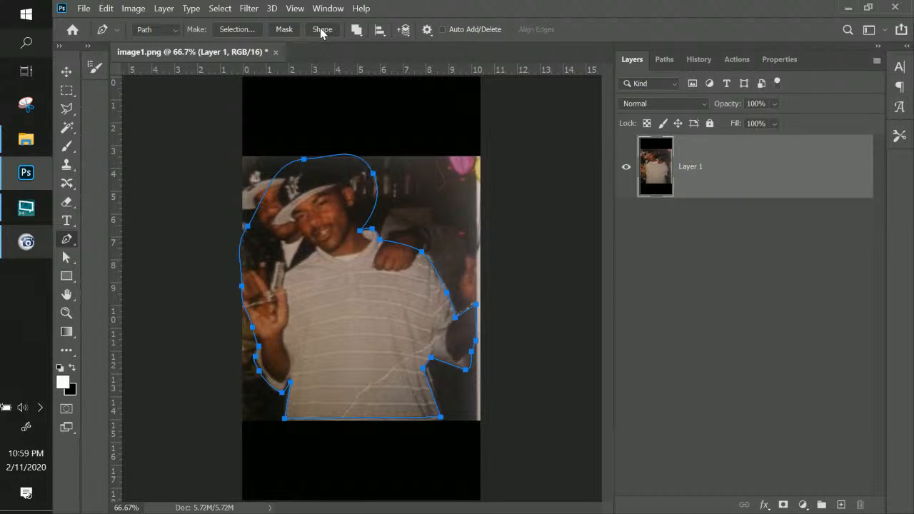
Mask Layer 1 with the closed path and reposition the mask path's neck anchor beside the collar using the Direct Selection tool.
click(284, 29)
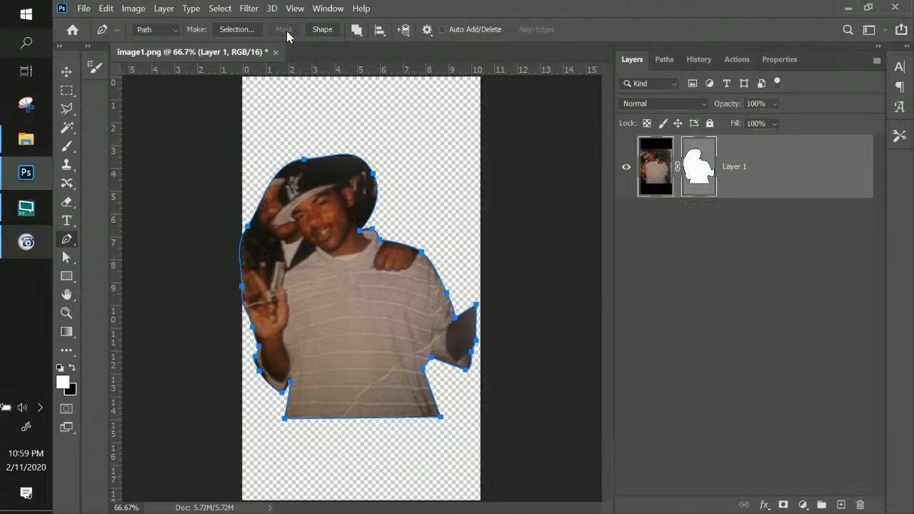
key(ctrl+plus)
key(ctrl+plus)
key(ctrl+plus)
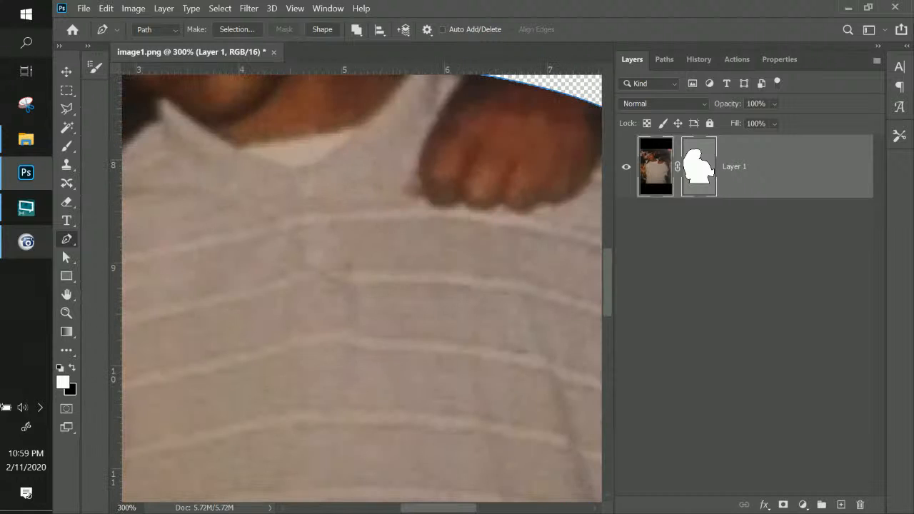
drag(367, 204, 32, 227)
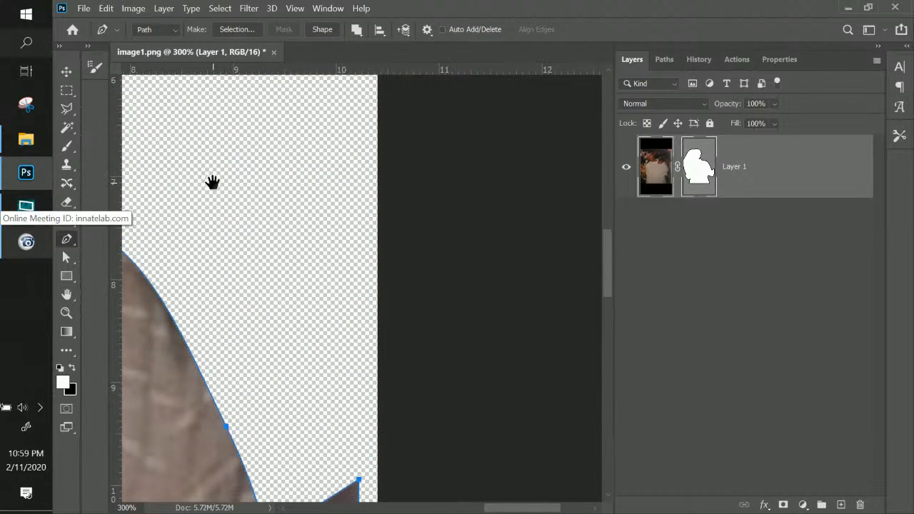
drag(213, 182, 456, 277)
drag(414, 228, 445, 292)
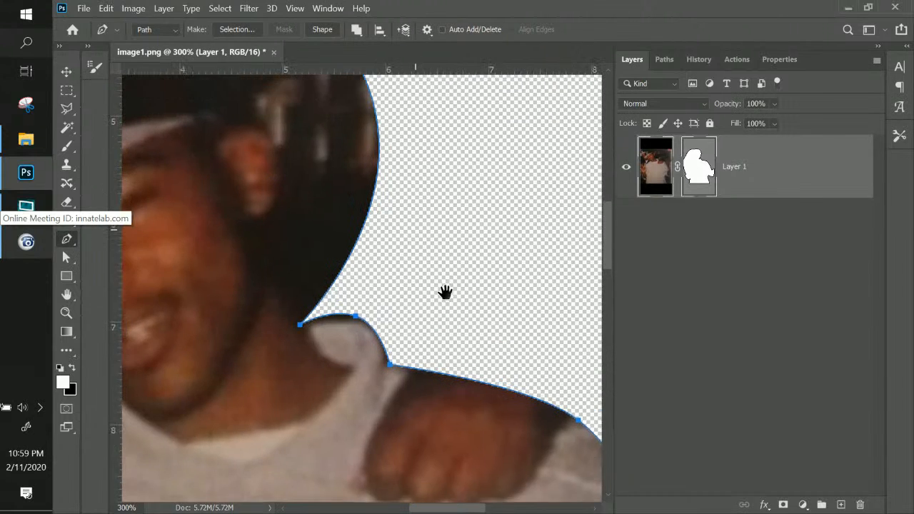
drag(332, 217, 378, 272)
click(66, 257)
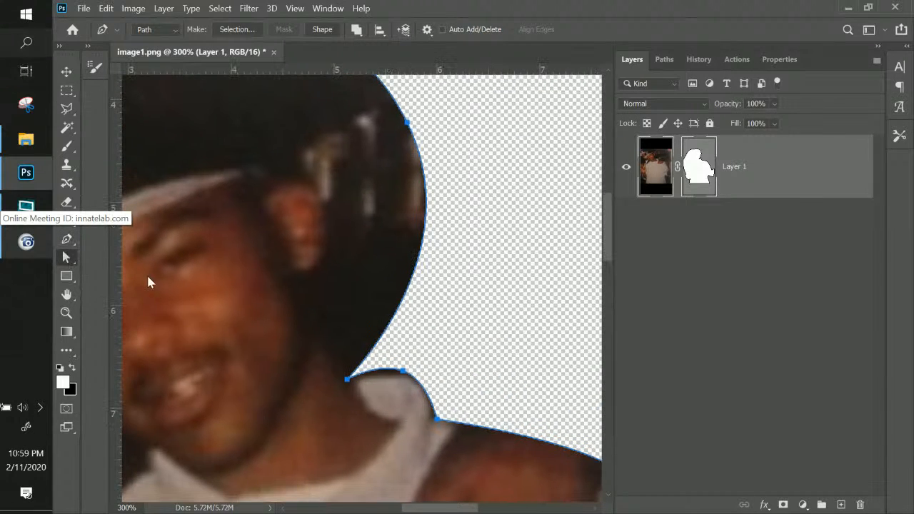
click(346, 379)
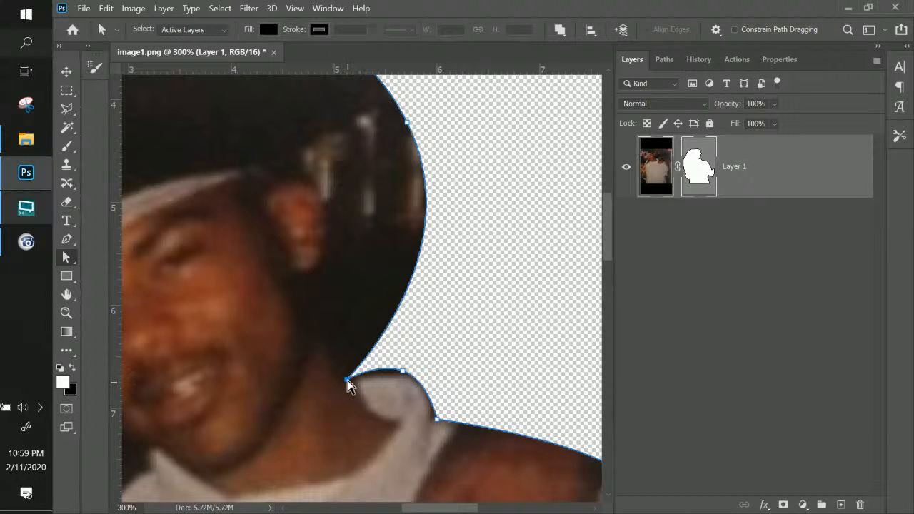
click(346, 378)
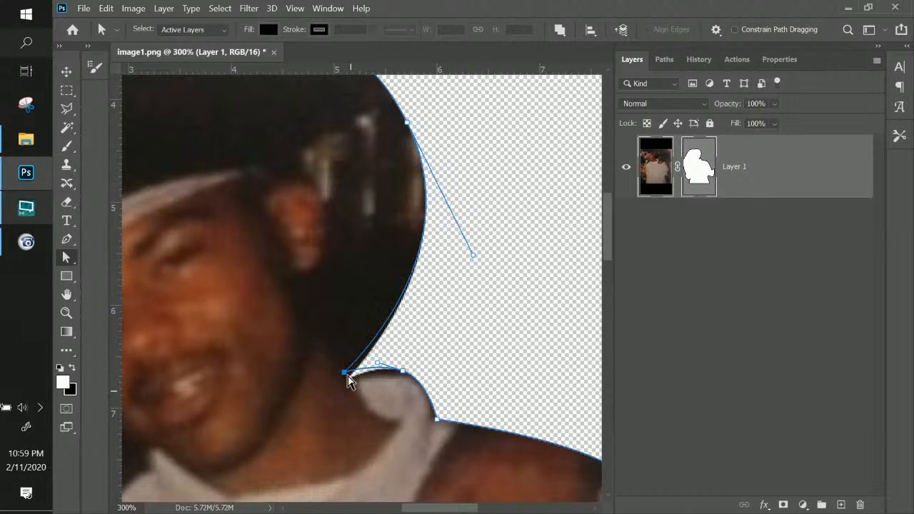
mouse_move(345, 372)
mouse_down()
mouse_move(346, 354)
mouse_move(350, 382)
mouse_up()
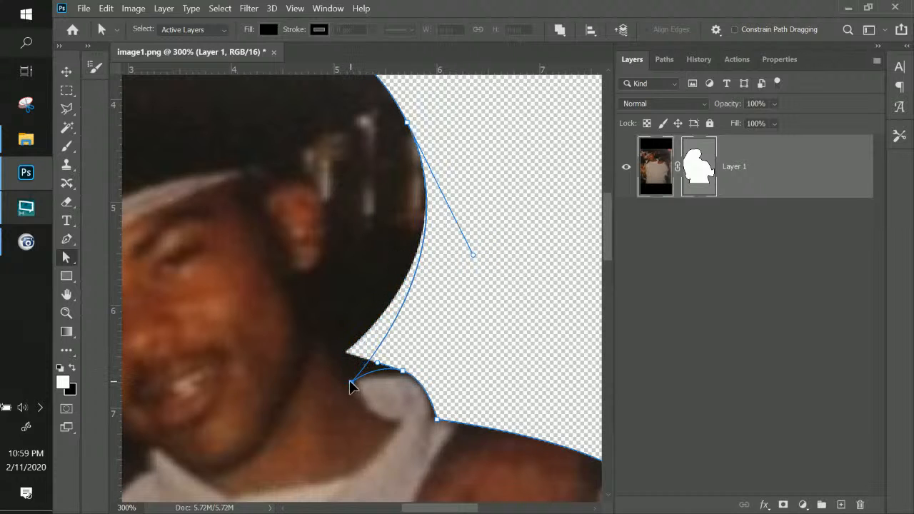
Move the mask path's anchor behind the head inward to the man's ear and shorten its lower curve handle.
drag(406, 126, 322, 194)
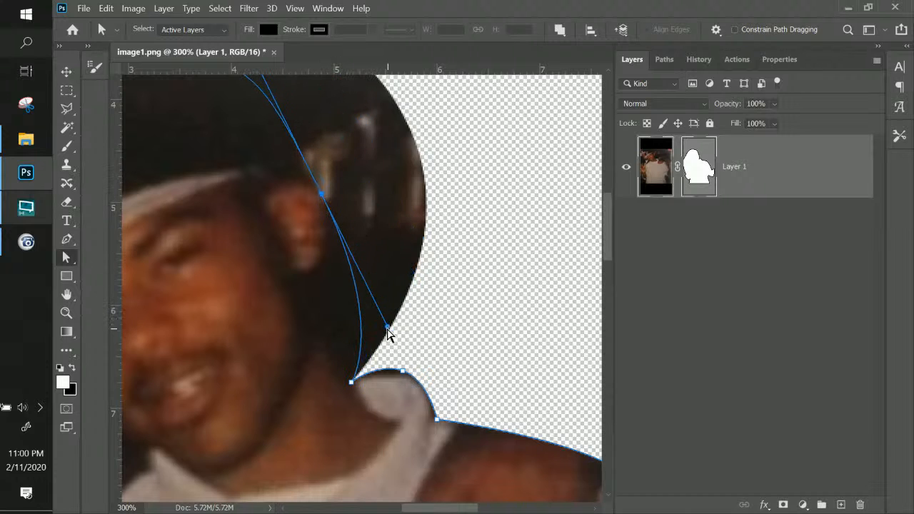
drag(386, 328, 342, 242)
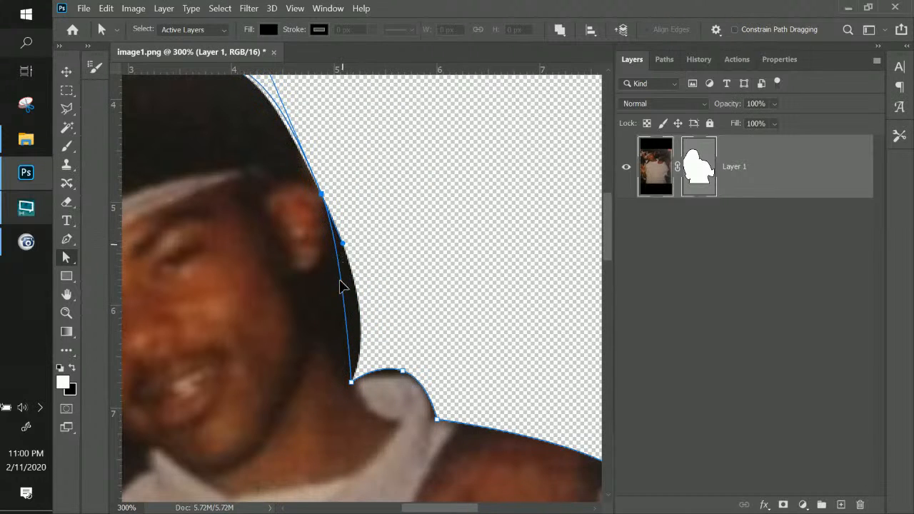
key(ctrl+minus)
key(ctrl+minus)
key(ctrl+minus)
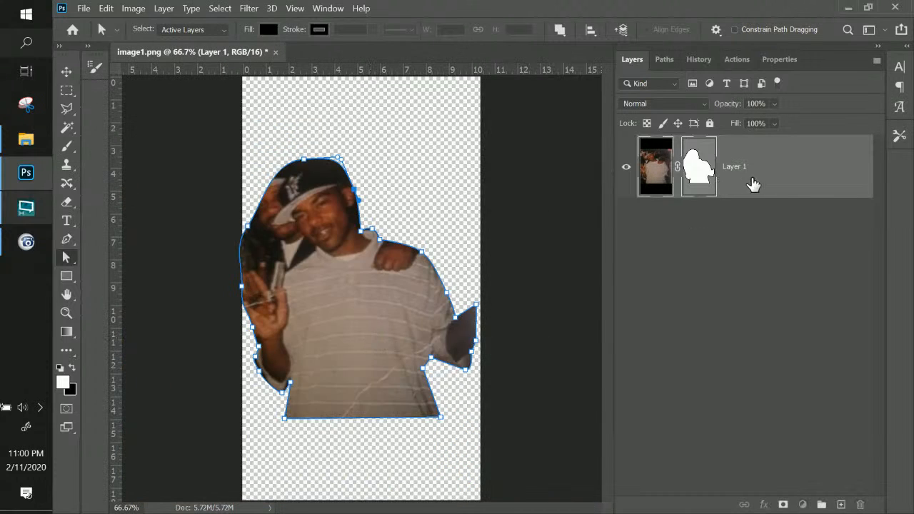
Delete the vector mask from Layer 1.
right_click(753, 183)
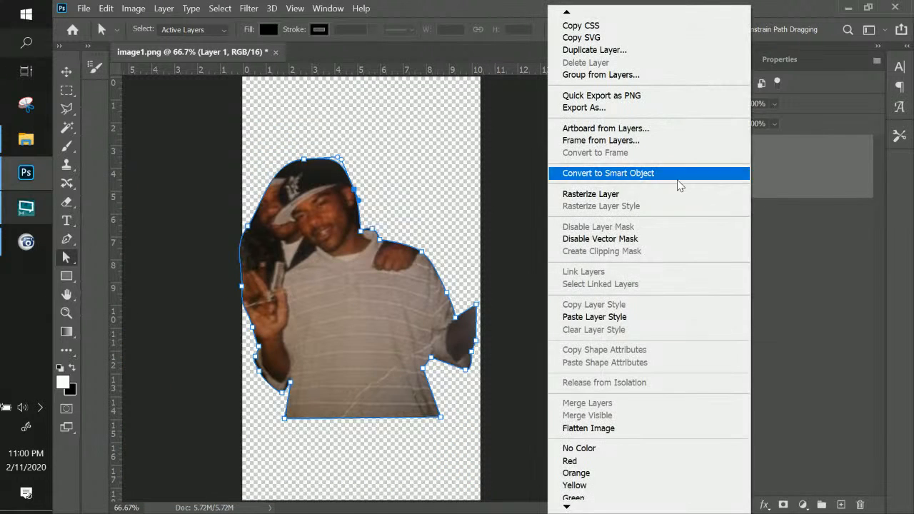
click(760, 162)
right_click(717, 184)
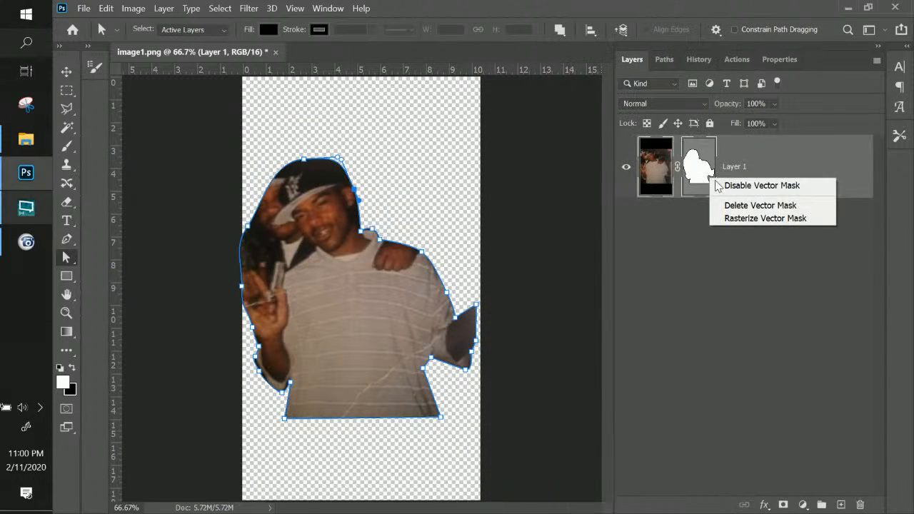
click(740, 205)
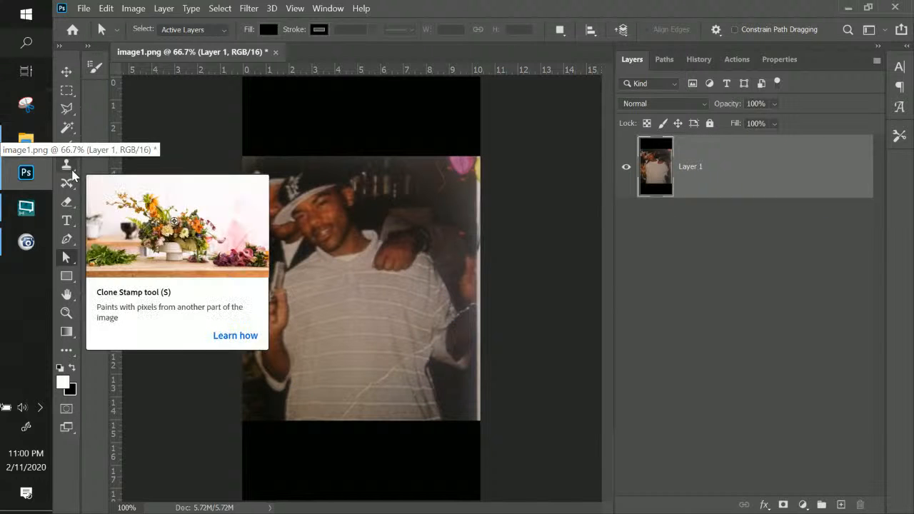
Start a new Pen path from the front man's jaw down the neck and around the back of his collar.
key(ctrl+plus)
key(ctrl+plus)
drag(274, 186, 6, 81)
drag(290, 163, 457, 238)
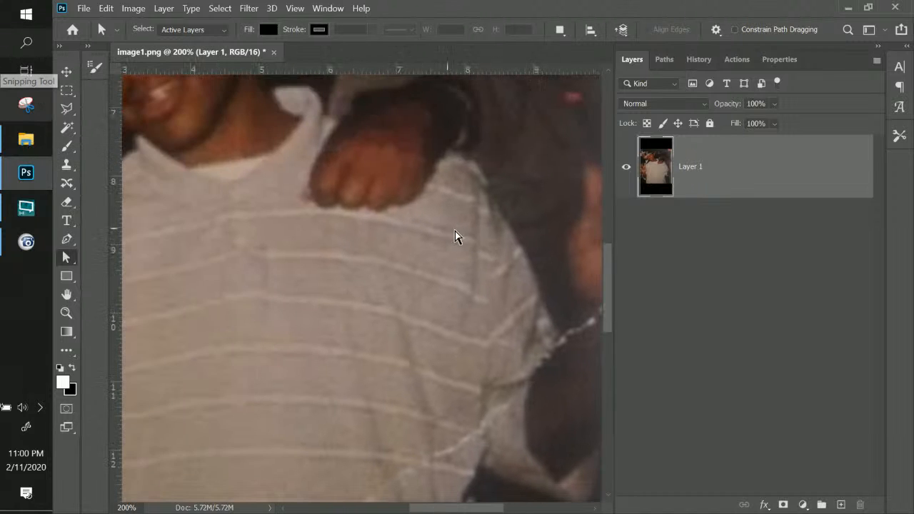
key(ctrl+minus)
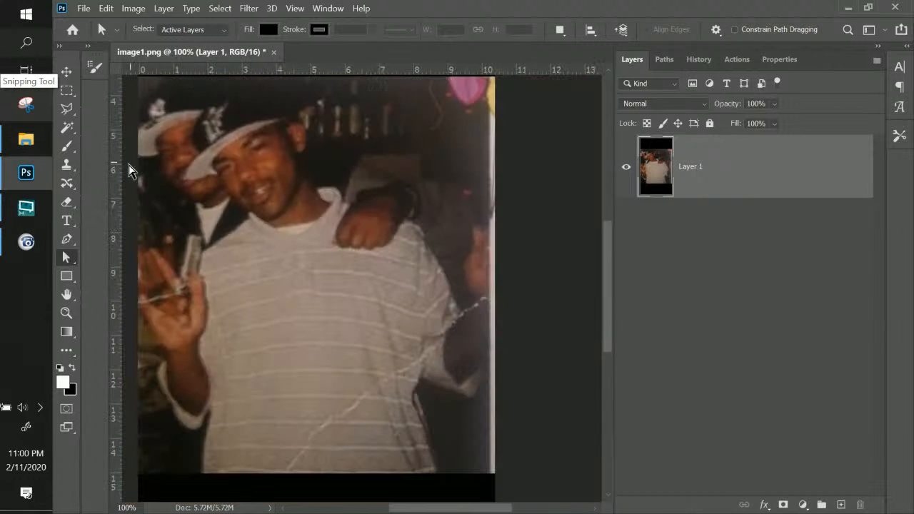
click(65, 243)
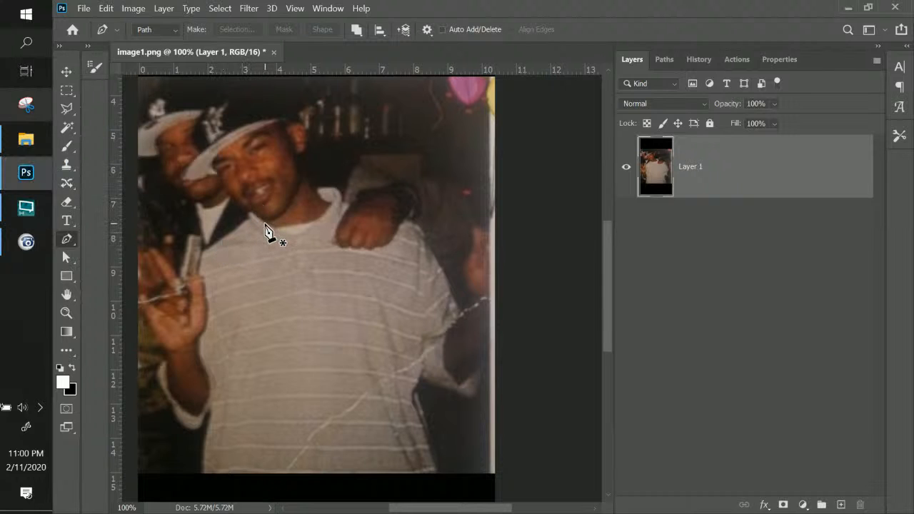
click(301, 173)
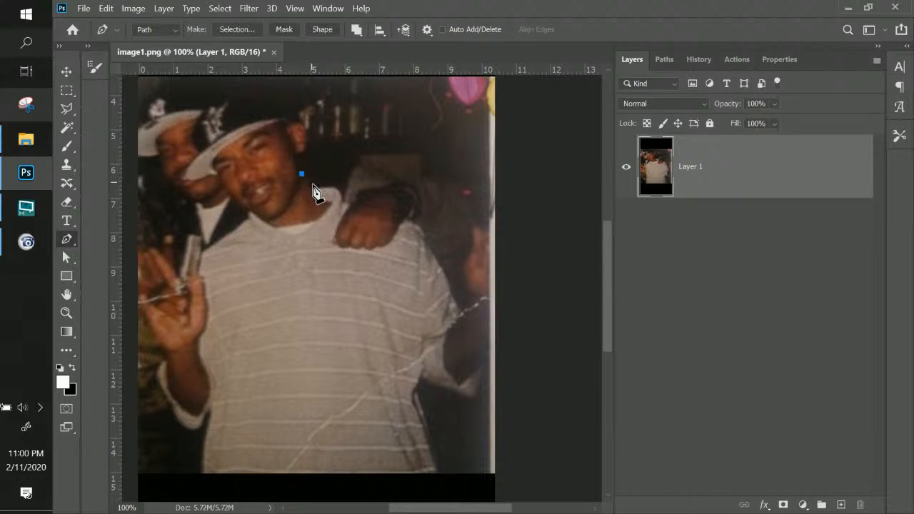
click(316, 191)
click(338, 191)
drag(336, 200, 336, 204)
click(341, 224)
Undo the faulty collar points and redraw the path around the collar, across the shoulder and onto the sleeve.
key(z)
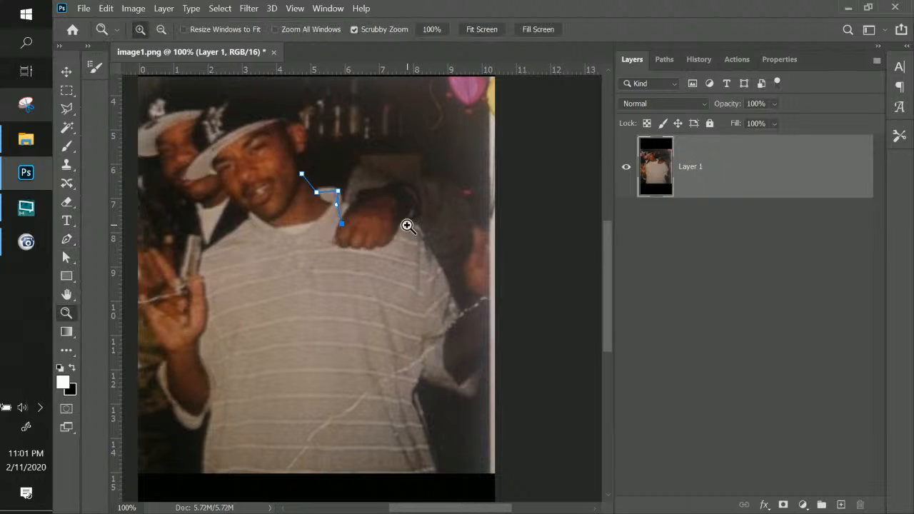
key(ctrl+z)
click(68, 243)
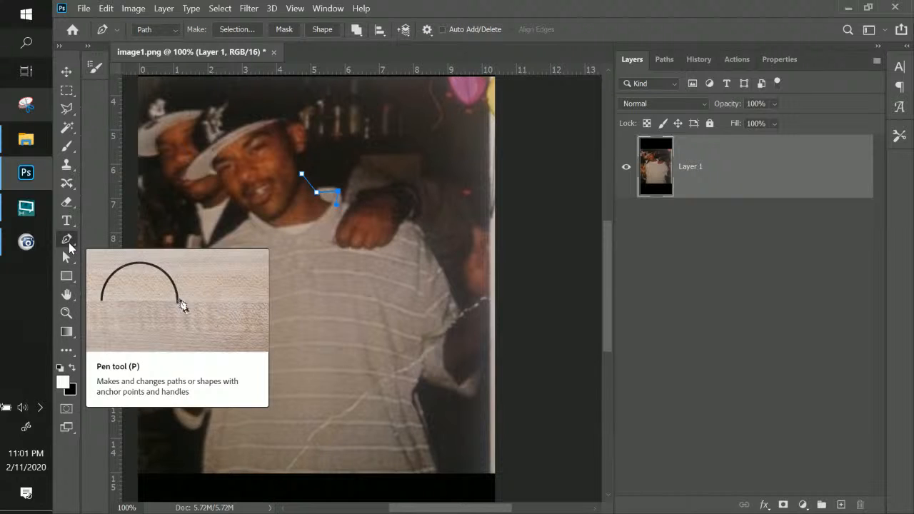
click(360, 205)
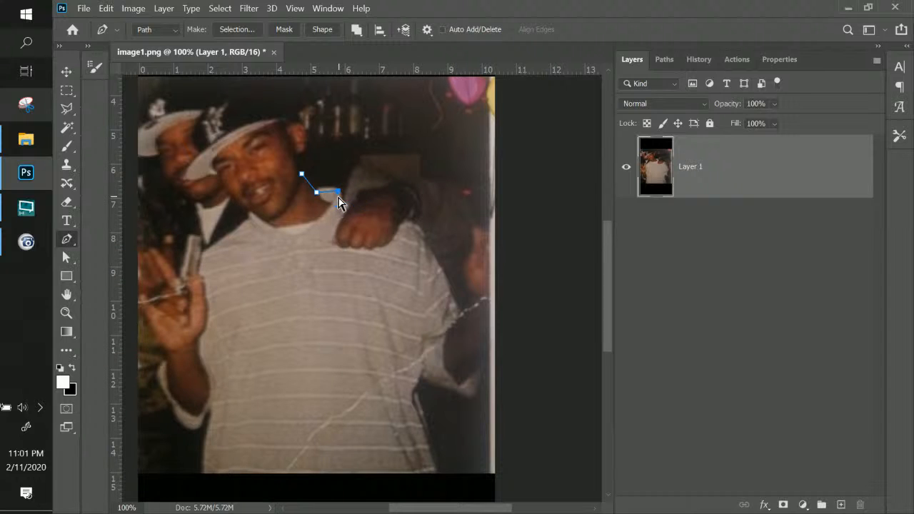
key(ctrl+z)
mouse_move(343, 200)
mouse_down()
mouse_move(354, 217)
mouse_move(356, 201)
mouse_up()
click(346, 212)
click(344, 212)
drag(419, 227, 416, 257)
click(447, 289)
scroll(586, 364, down, 1)
Undo all anchor points of the new neck and shoulder path.
key(ctrl+z)
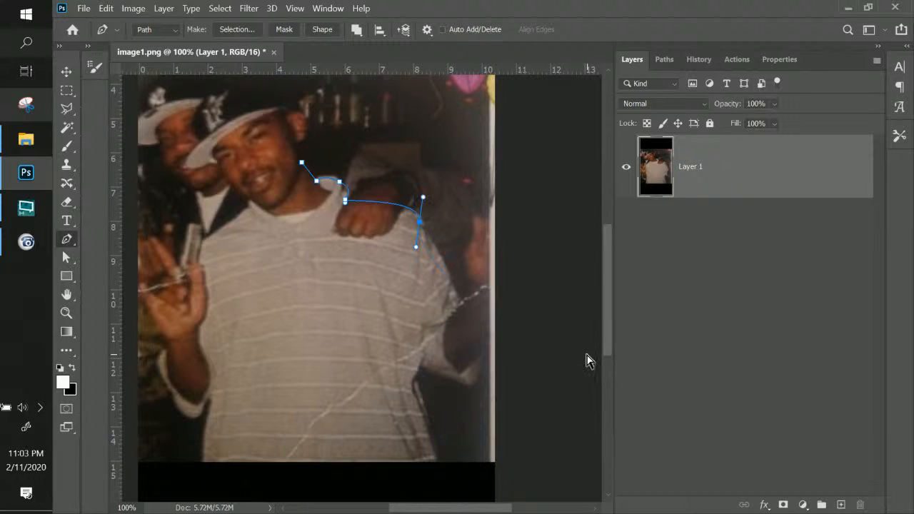
key(ctrl+z)
key(ctrl+z)
key(ctrl+z)
key(ctrl+z)
key(ctrl+z)
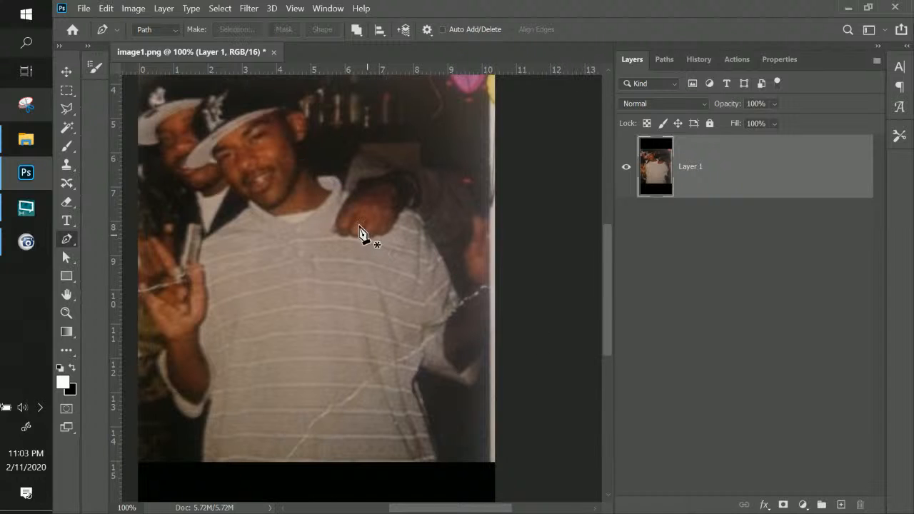
Start a new Pen path at the front man's ear, following the neck, collar and shoulder to the sleeve edge.
drag(362, 219, 422, 285)
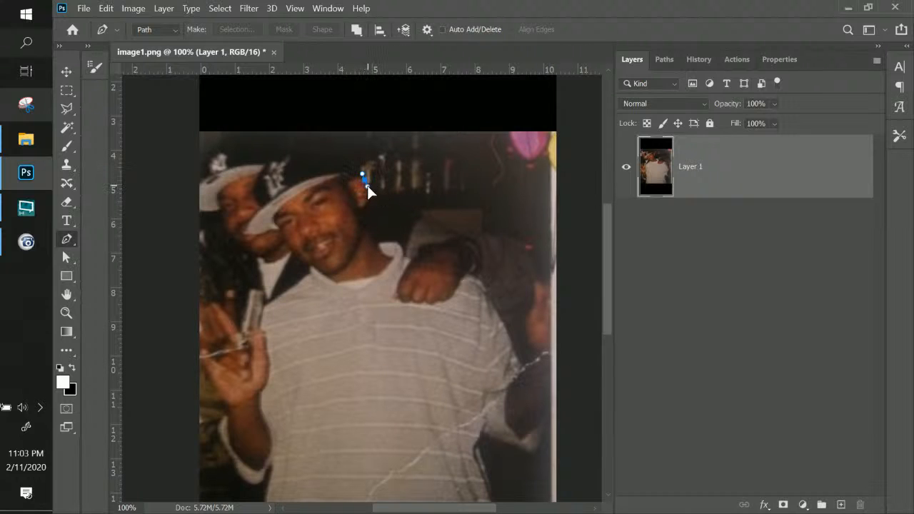
drag(366, 180, 363, 213)
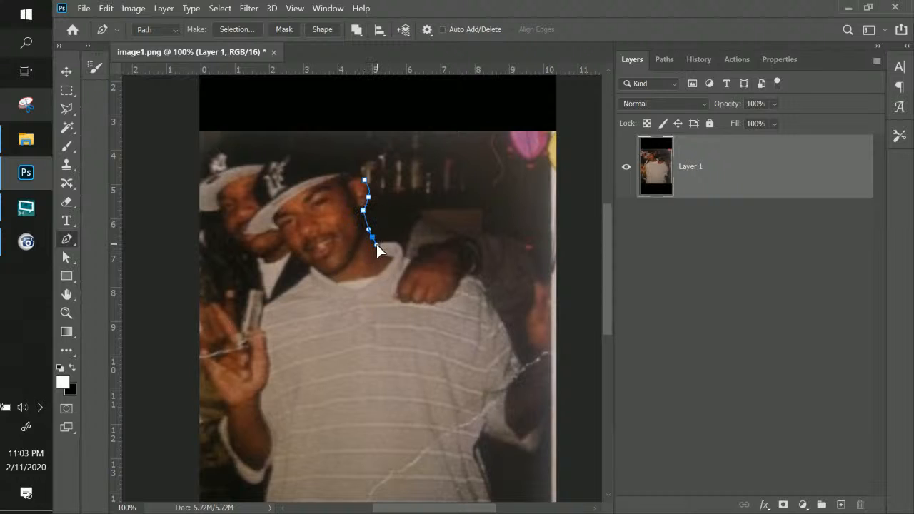
drag(376, 244, 508, 340)
click(404, 263)
drag(521, 371, 519, 374)
Continue the path across the shirt's chest and back up over the opposite shoulder to the collar below the jaw.
drag(311, 404, 292, 402)
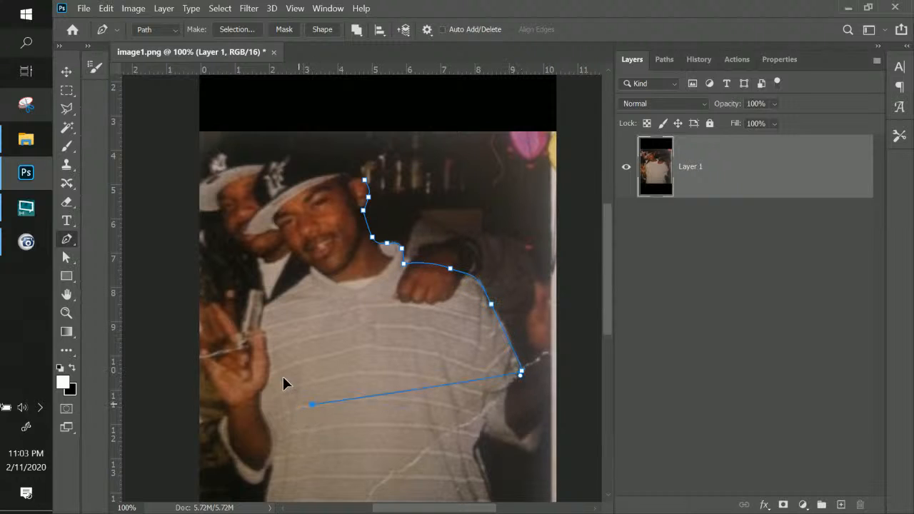
drag(271, 322, 295, 285)
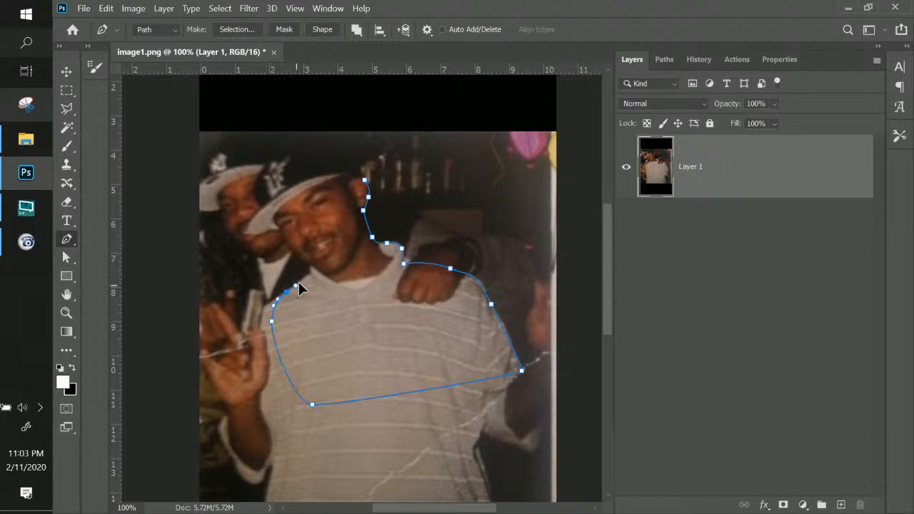
click(308, 267)
Trace the path up the jaw and cheek and around the tip of the cap's brim, redoing the faulty point beneath the brim.
scroll(367, 286, up, 2)
drag(214, 209, 359, 356)
drag(295, 325, 271, 300)
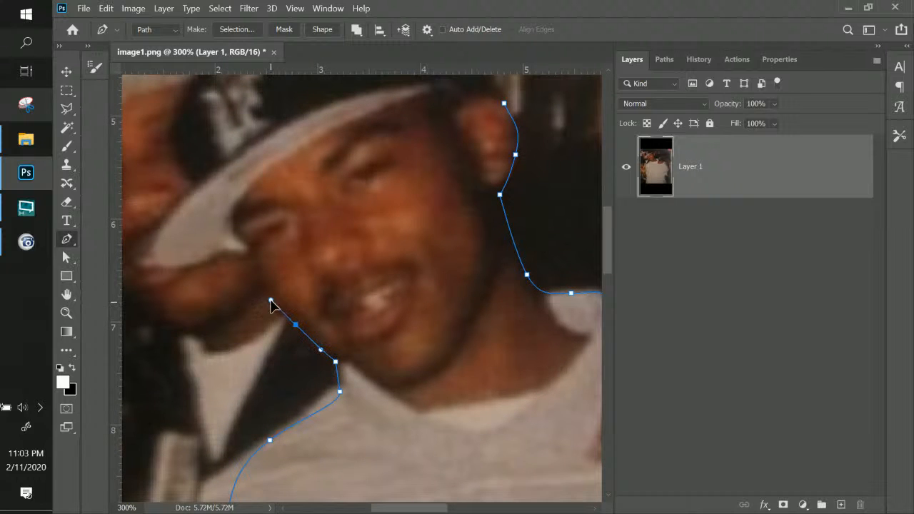
drag(251, 261, 212, 257)
key(ctrl+z)
click(250, 254)
drag(157, 252, 167, 220)
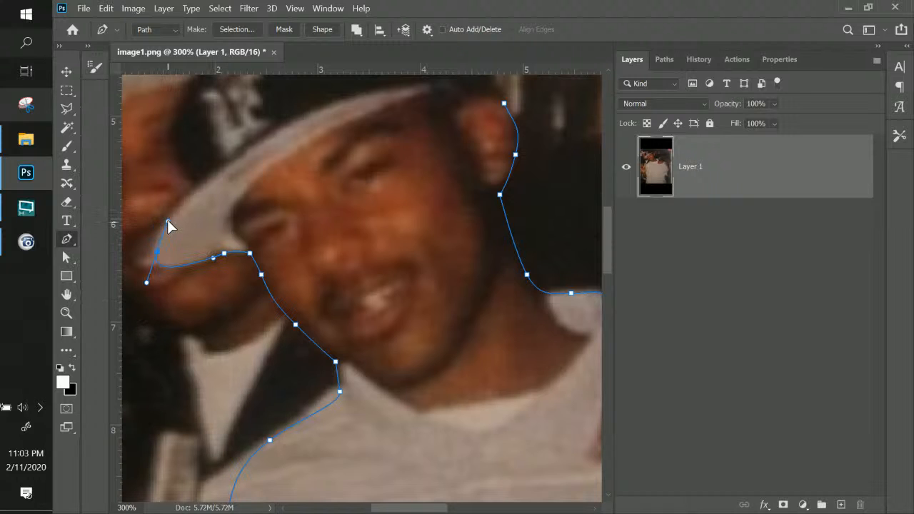
drag(194, 190, 200, 187)
Trace the path around the cap's crown, redoing its top point, and close it at the starting point on the ear.
scroll(261, 280, up, 3)
drag(211, 273, 213, 233)
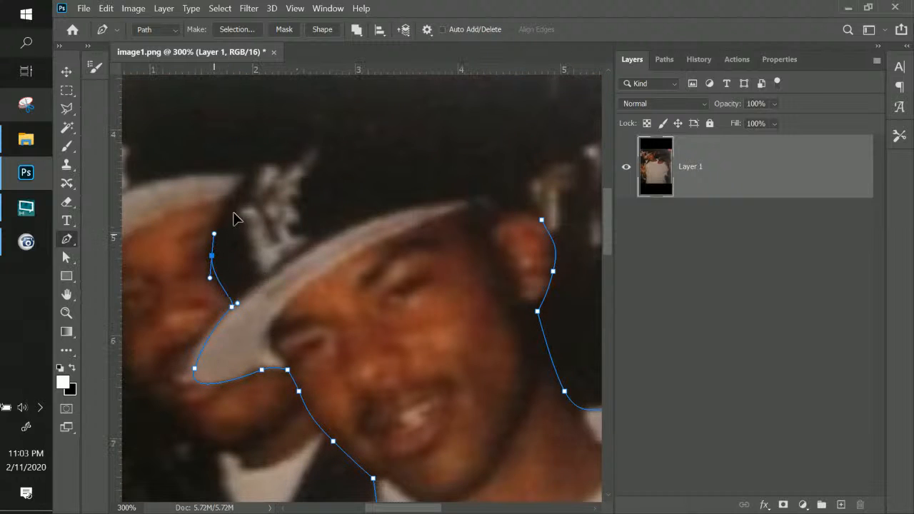
scroll(239, 229, up, 2)
drag(260, 190, 292, 173)
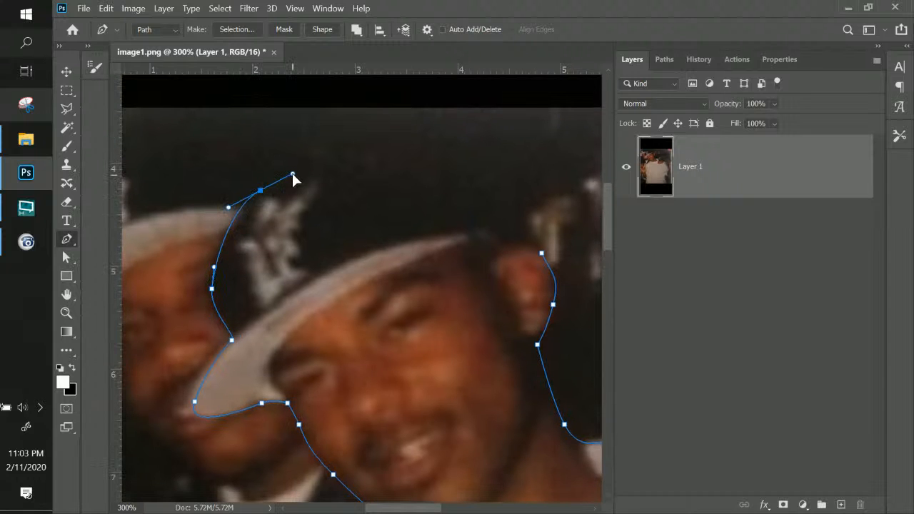
drag(385, 154, 411, 162)
key(ctrl+z)
drag(384, 135, 413, 140)
drag(492, 180, 531, 245)
click(542, 254)
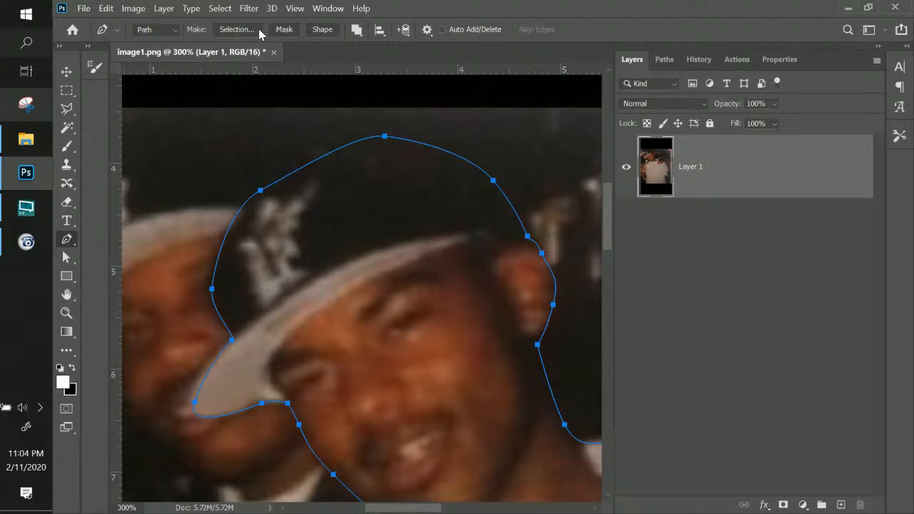
Apply the closed path as a vector mask on Layer 1 and deselect the layer to show the whole cutout.
click(283, 30)
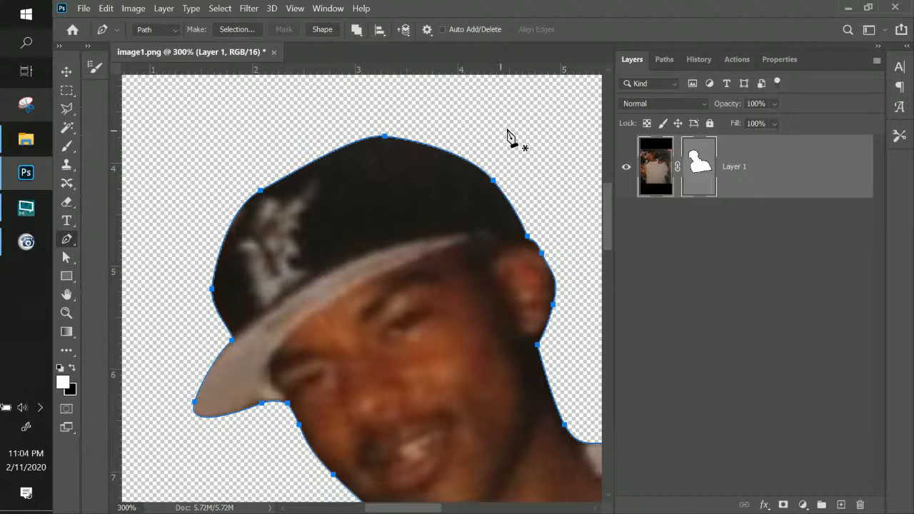
click(66, 71)
click(715, 313)
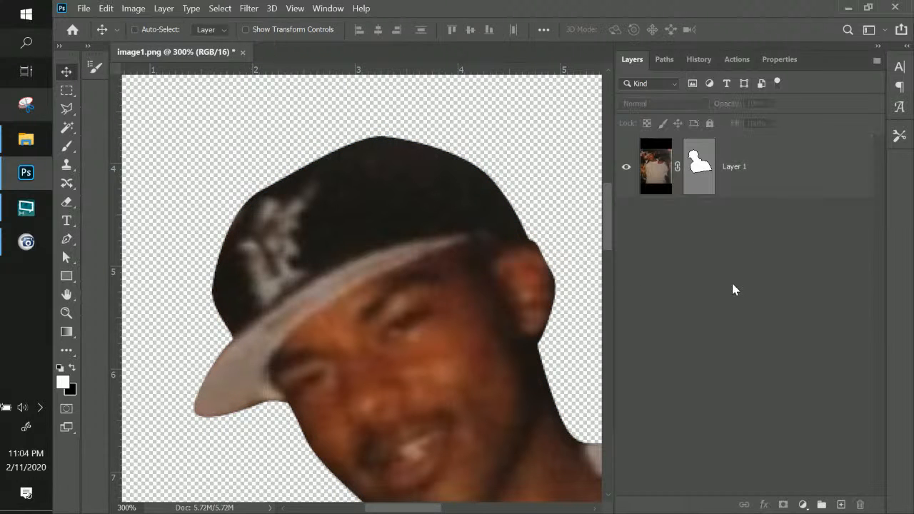
key(ctrl+minus)
key(ctrl+minus)
key(ctrl+minus)
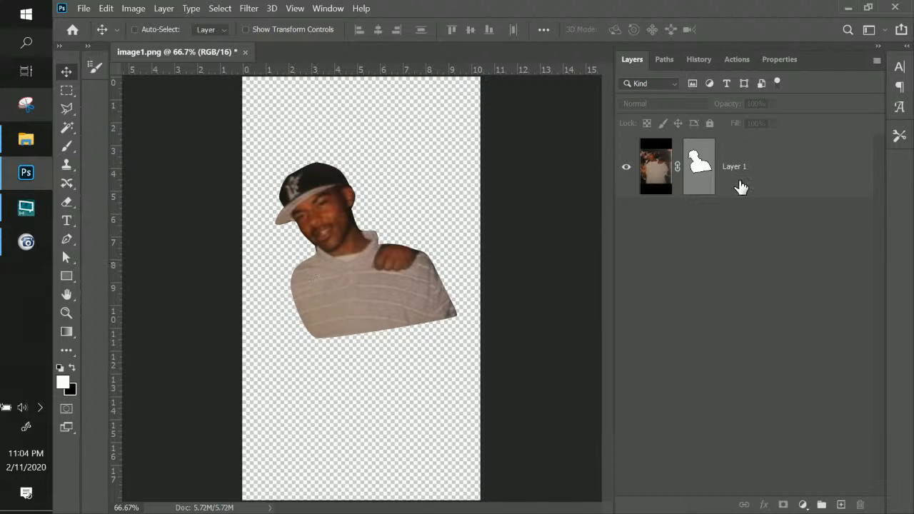
Set the feather of Layer 1's vector mask to 3.8 px.
double_click(699, 166)
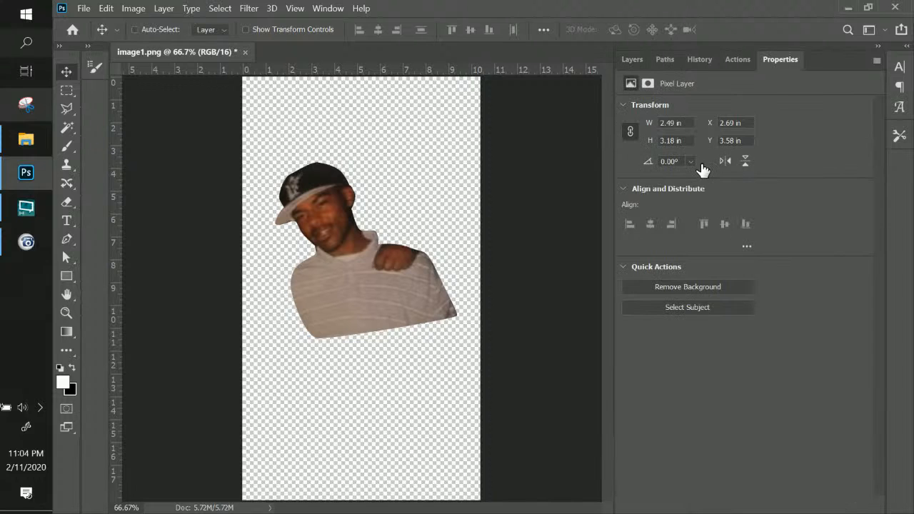
drag(646, 203, 673, 202)
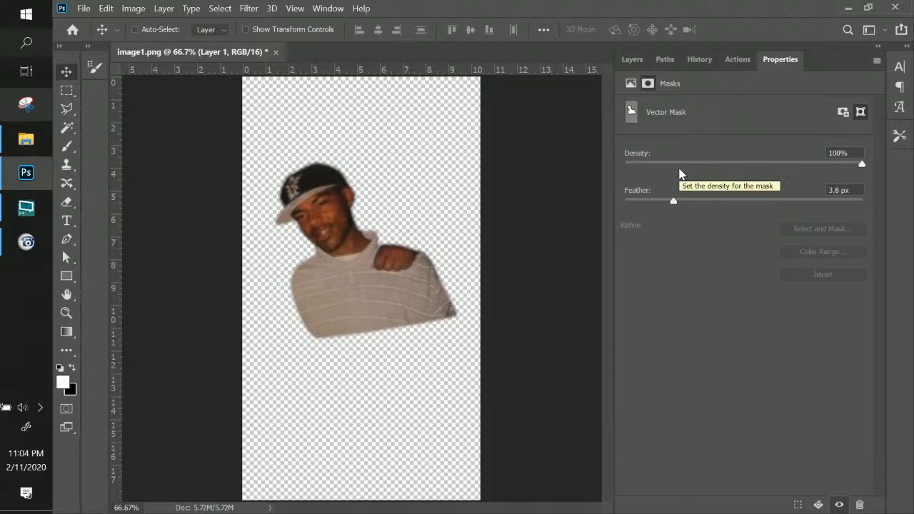
click(628, 60)
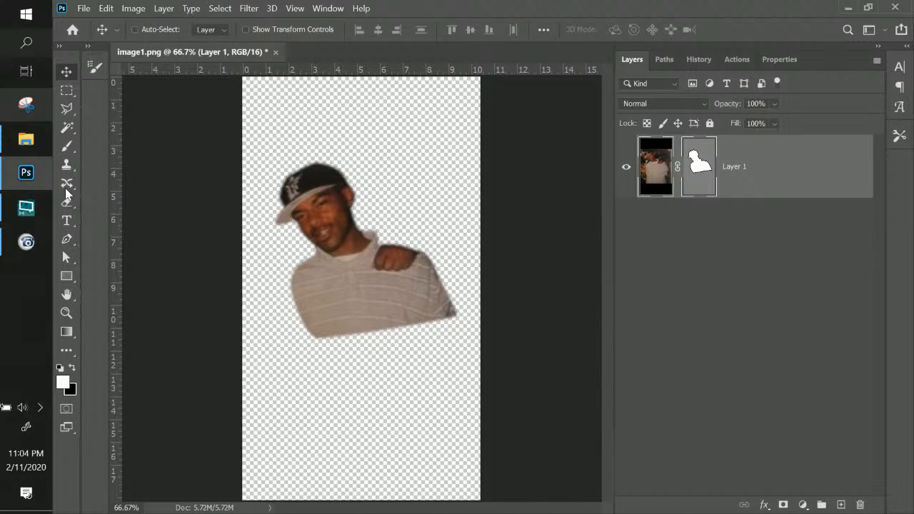
Use the Direct Selection tool to move the mask path's anchor point at the top of the ear slightly outward.
click(68, 256)
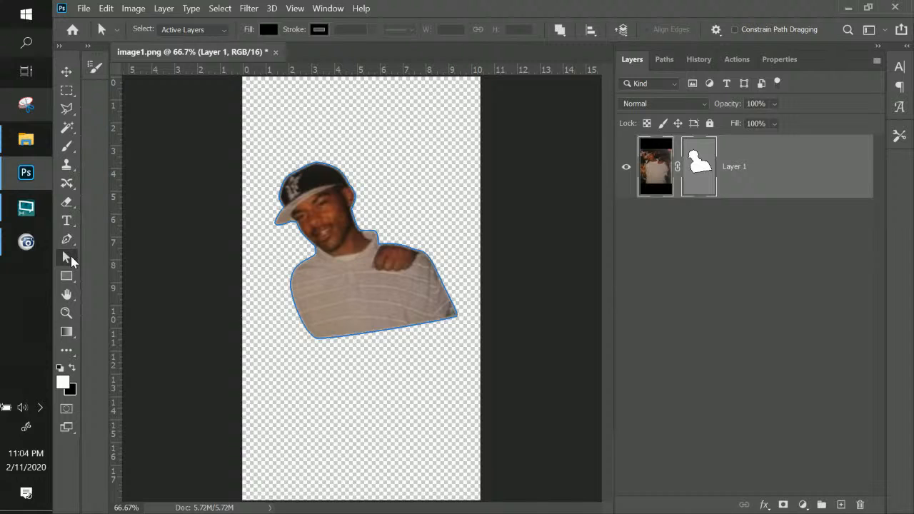
key(ctrl+plus)
key(ctrl+plus)
key(ctrl+plus)
key(ctrl+plus)
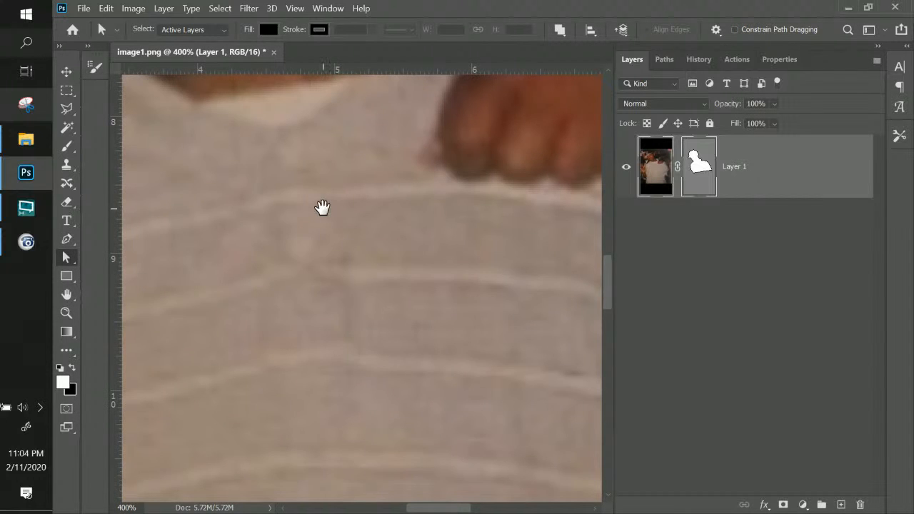
drag(322, 208, 347, 438)
drag(331, 249, 444, 476)
drag(405, 332, 387, 343)
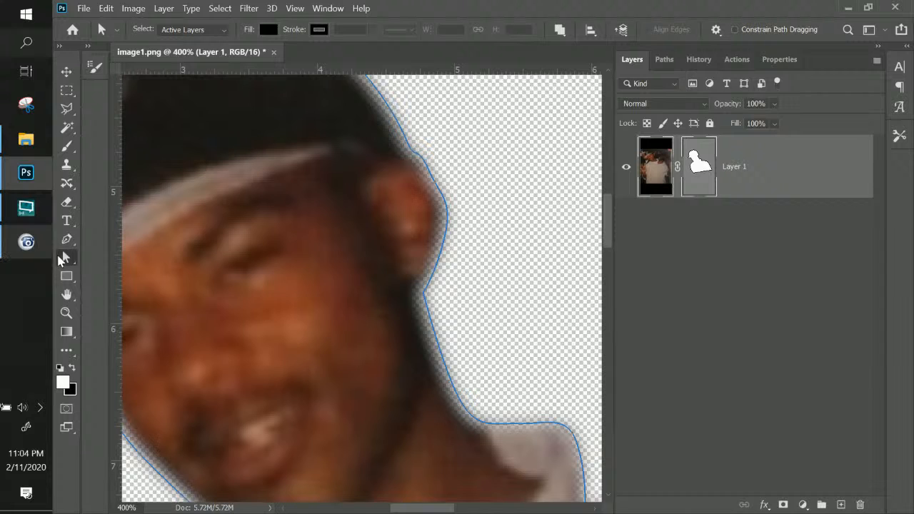
click(413, 155)
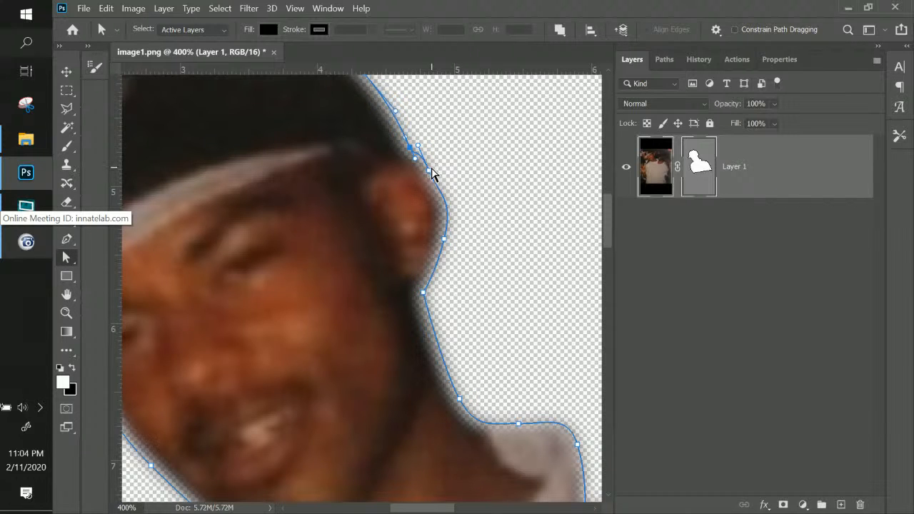
drag(428, 171, 431, 171)
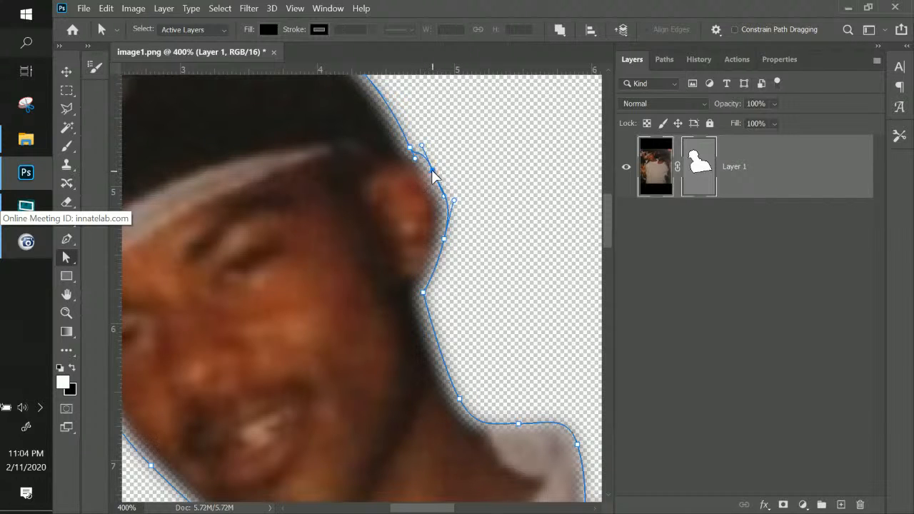
Move the anchor point beside the lower ear outward and pull the one below the earlobe closer to the neck.
click(424, 290)
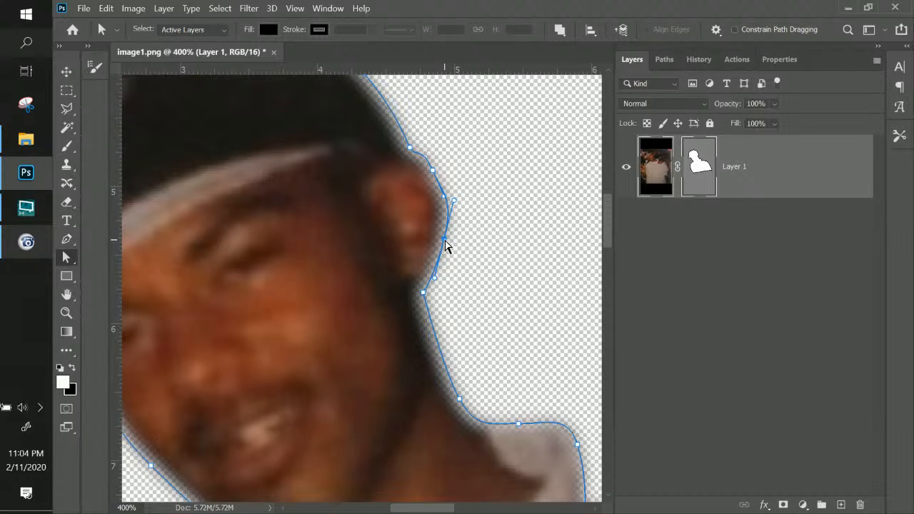
drag(445, 242, 451, 258)
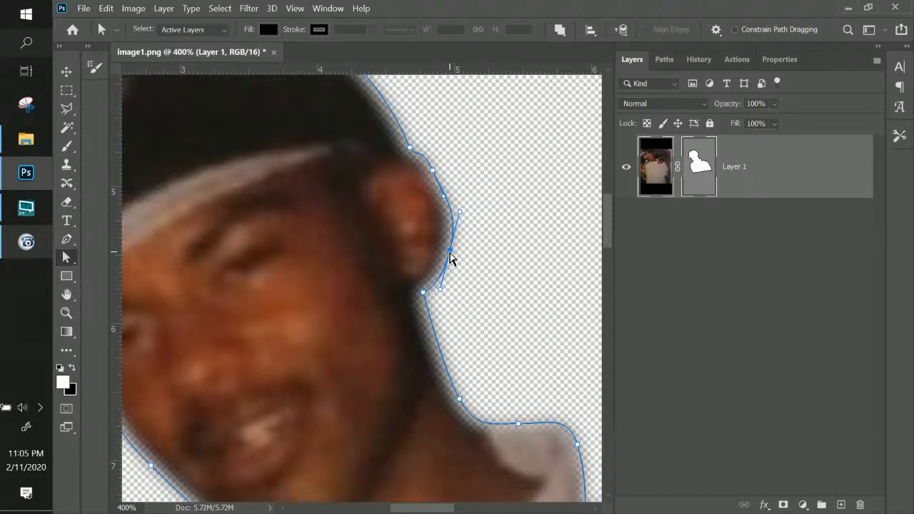
click(423, 292)
drag(423, 292, 420, 290)
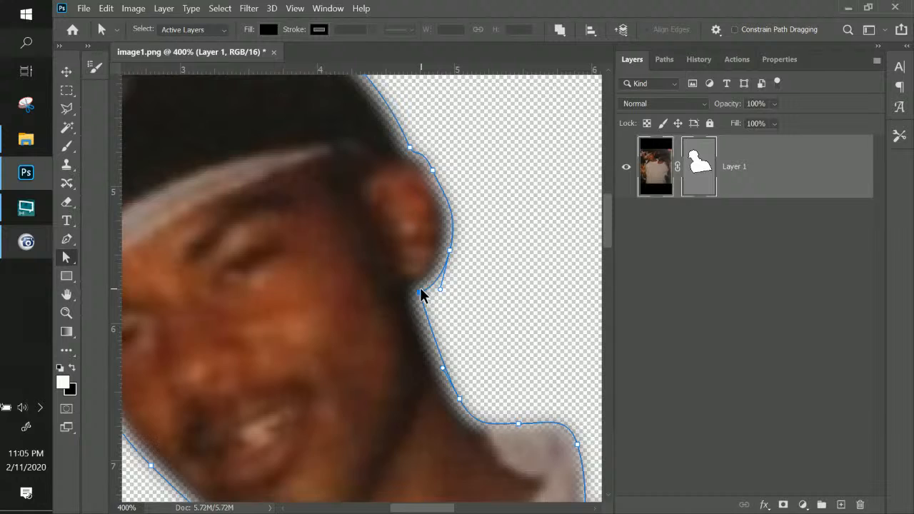
key(ctrl+minus)
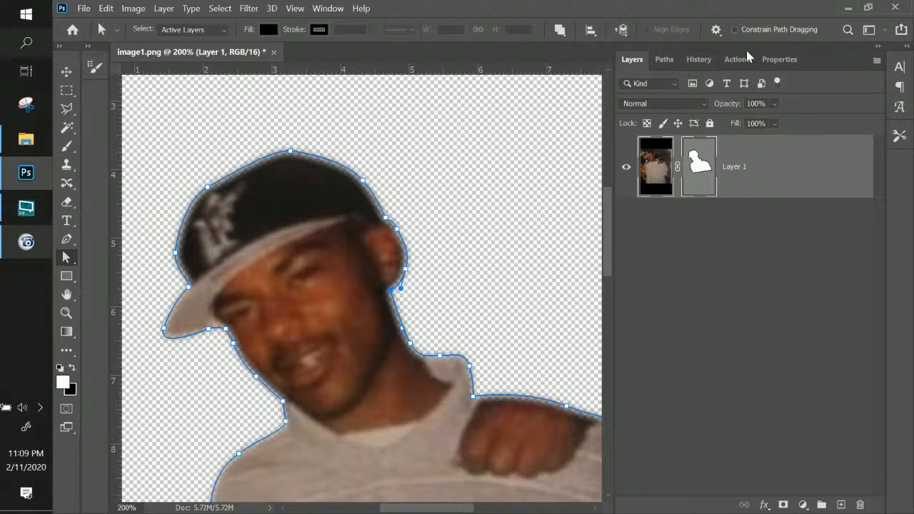
Quit Photoshop without saving the changes to image1.png and relaunch it.
click(885, 7)
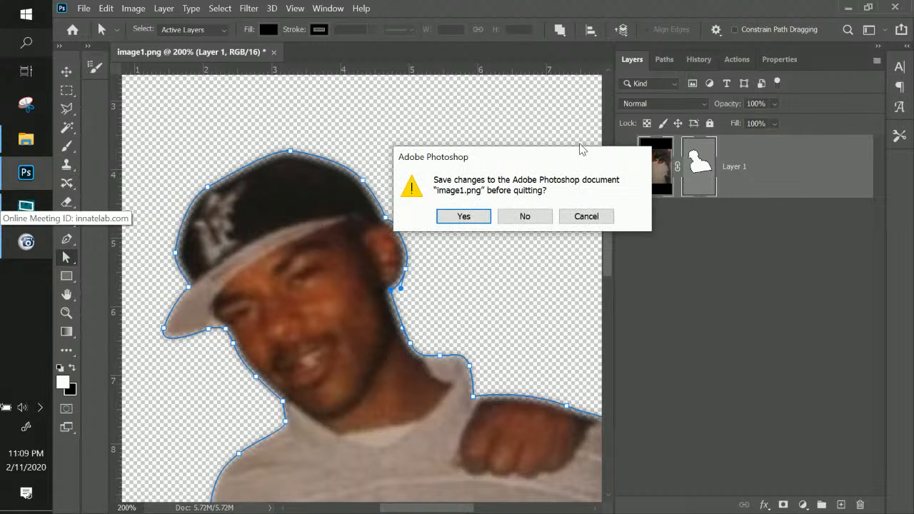
click(511, 217)
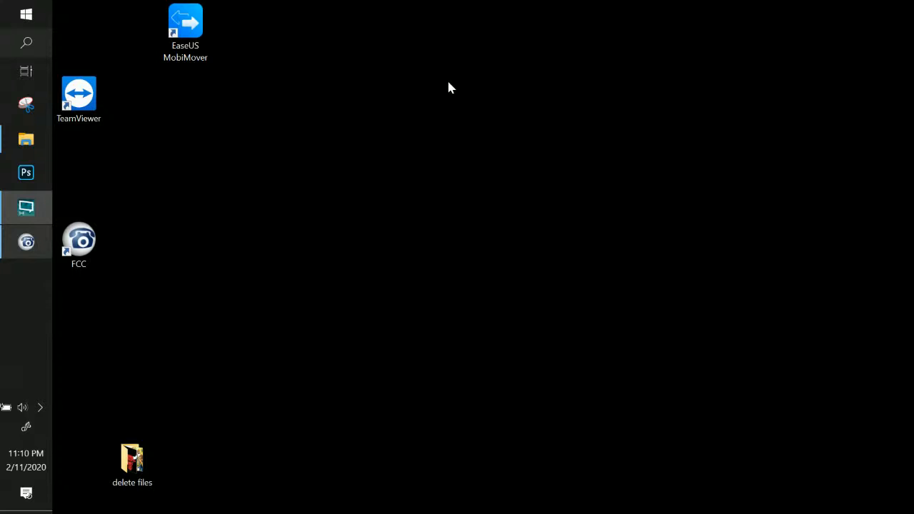
click(22, 182)
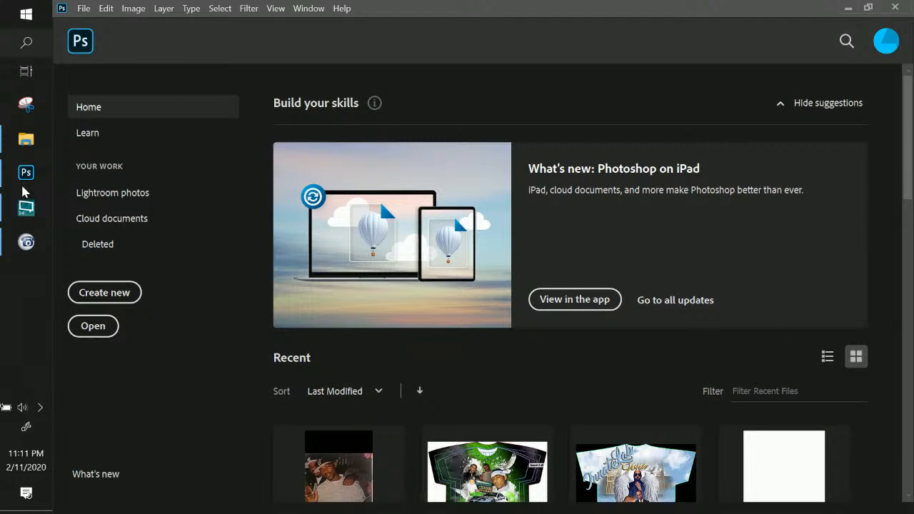
Switch to File Explorer and maximize the window showing the InnateLab Photoshop Templates folder.
mouse_move(22, 141)
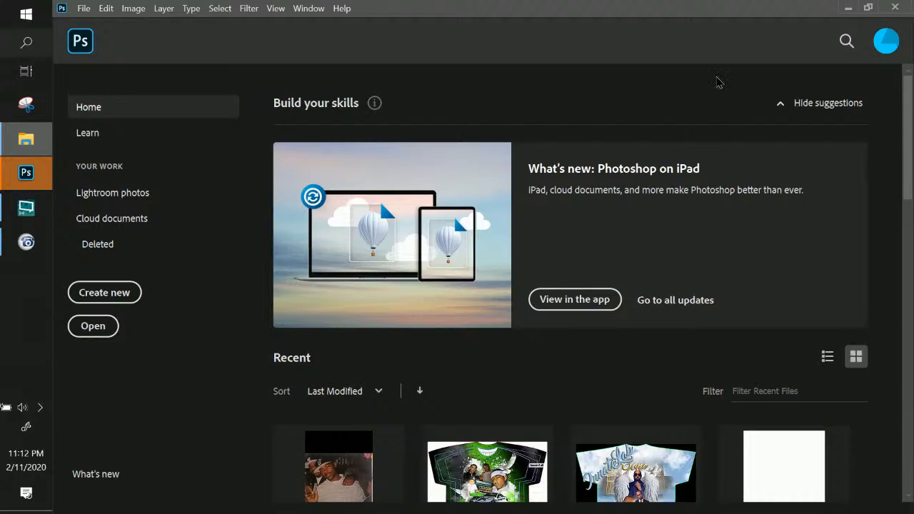
drag(717, 75, 397, 20)
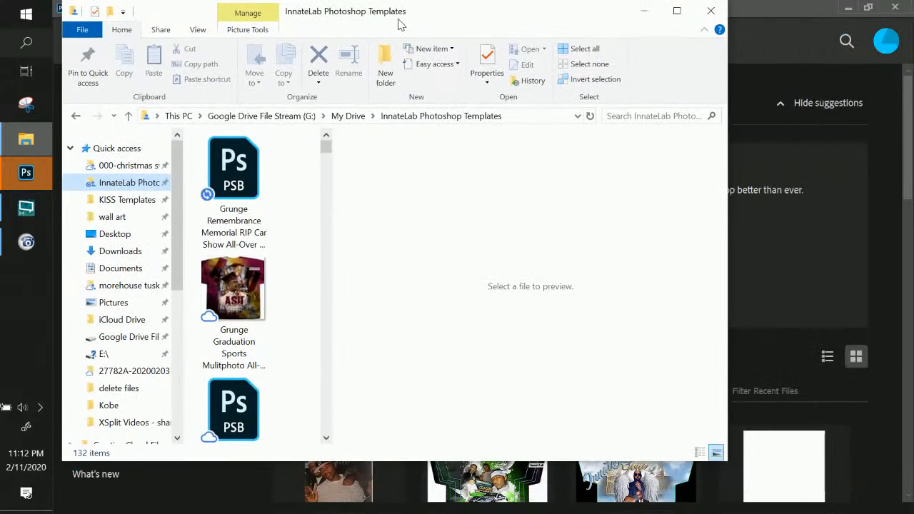
click(677, 11)
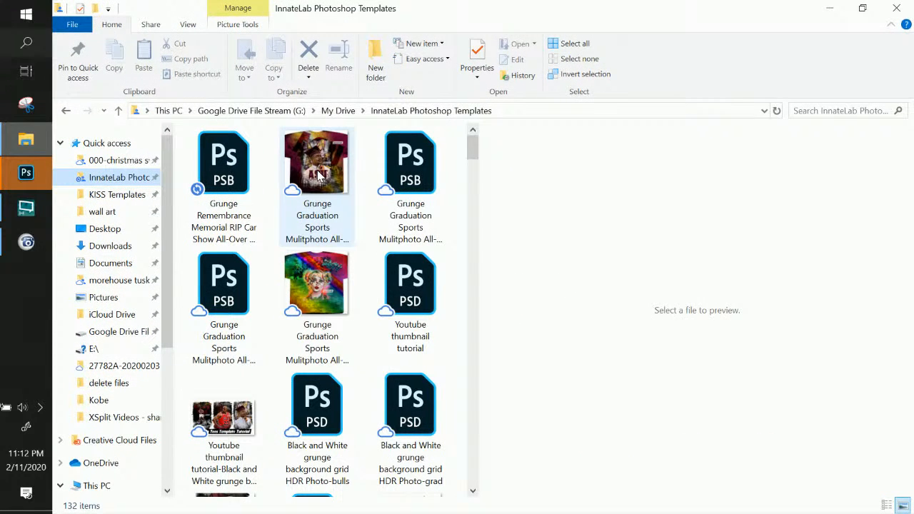
Preview the ASU and rainbow Grunge Graduation shirt images, and select the Grunge Remembrance Memorial RIP Car Show PSB file.
click(319, 175)
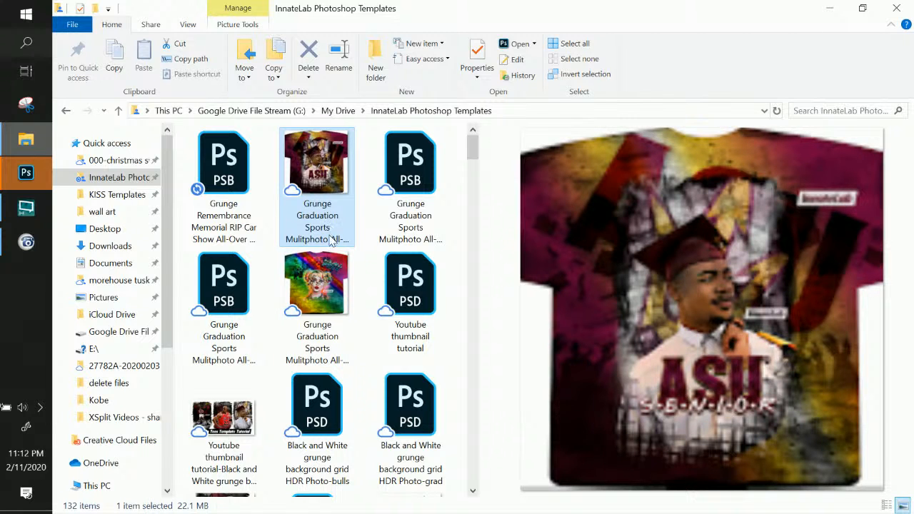
scroll(329, 241, down, 3)
scroll(329, 253, up, 3)
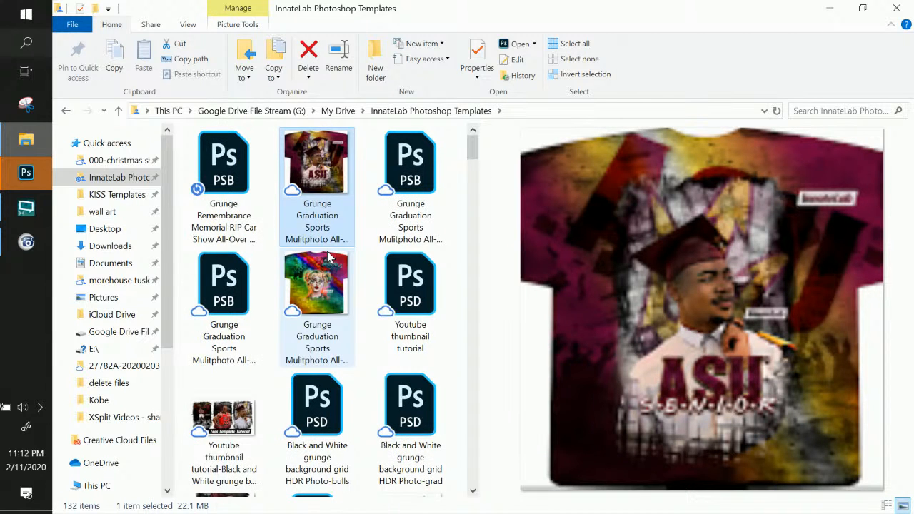
scroll(328, 256, down, 3)
scroll(328, 256, up, 3)
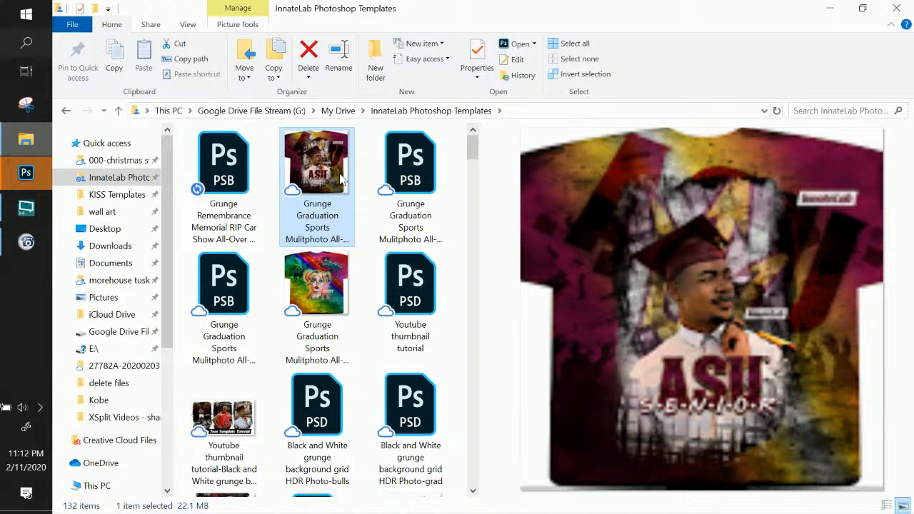
click(330, 279)
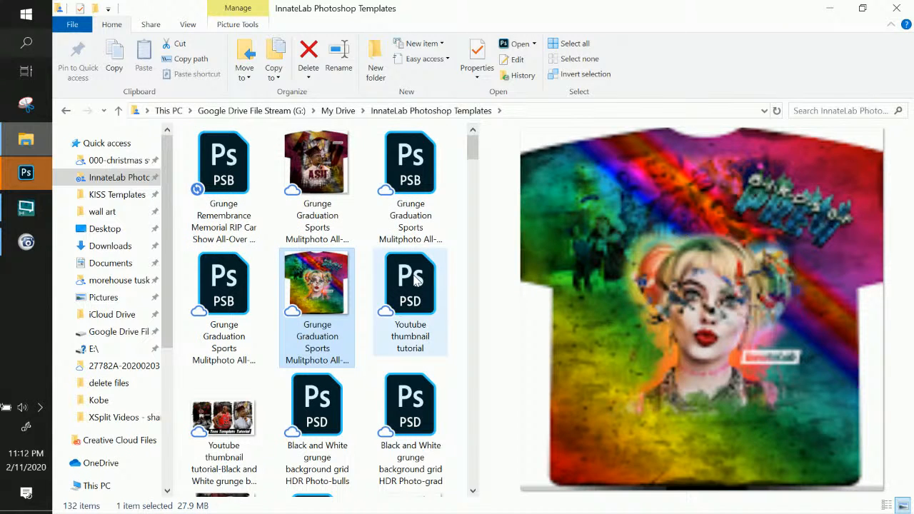
click(235, 205)
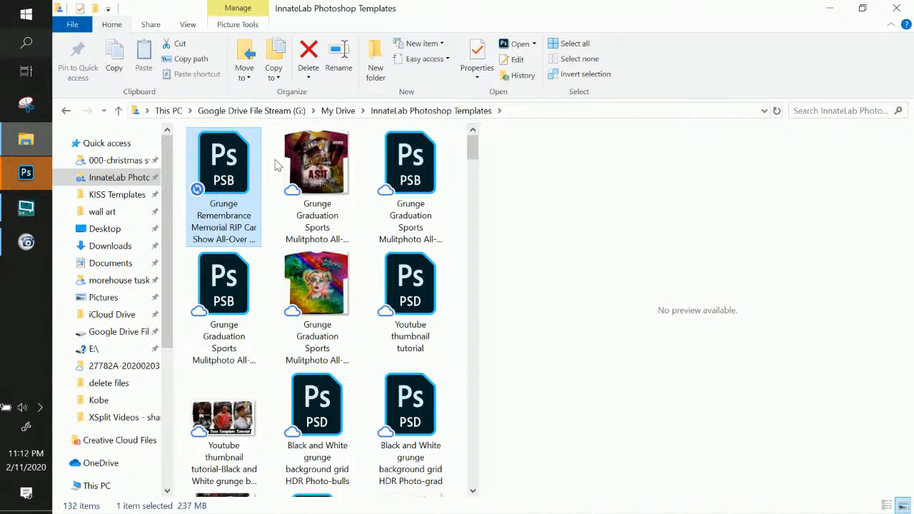
Preview the rainbow and ASU shirt images, and open the Grunge Graduation PSB file beside the ASU image in Photoshop.
click(418, 173)
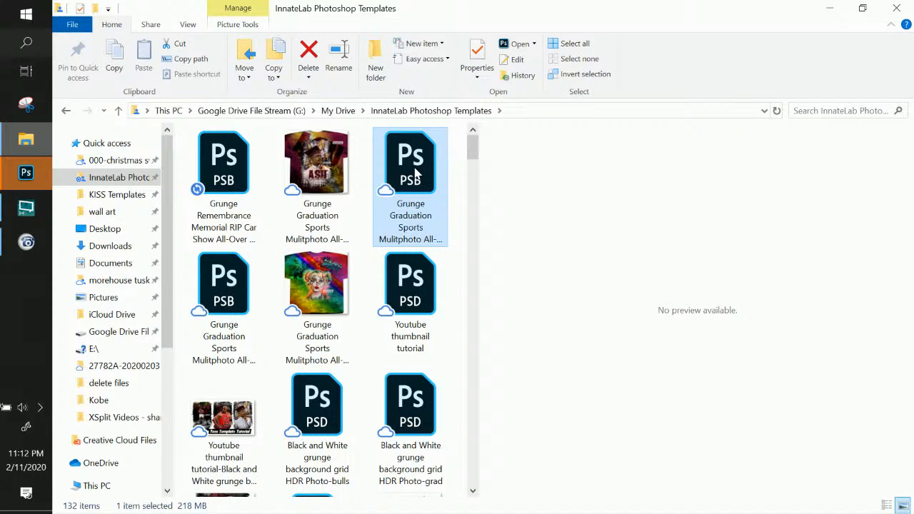
click(326, 289)
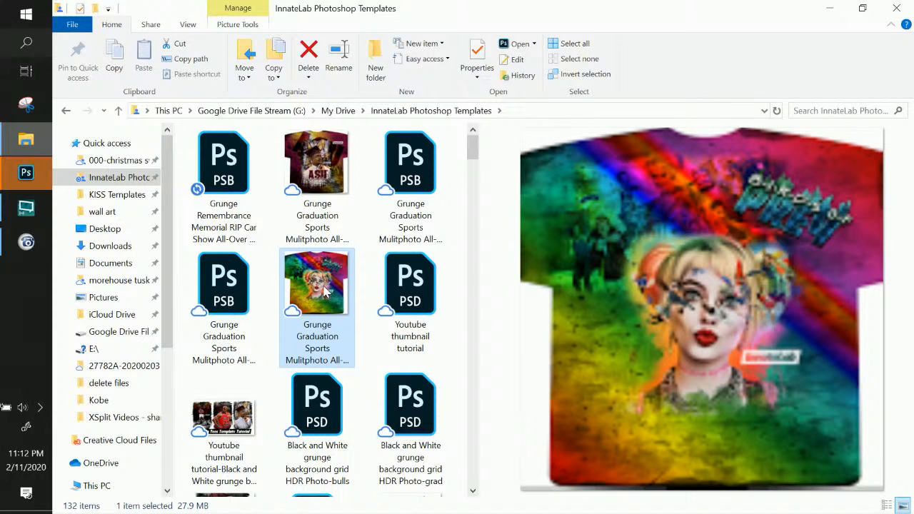
click(432, 185)
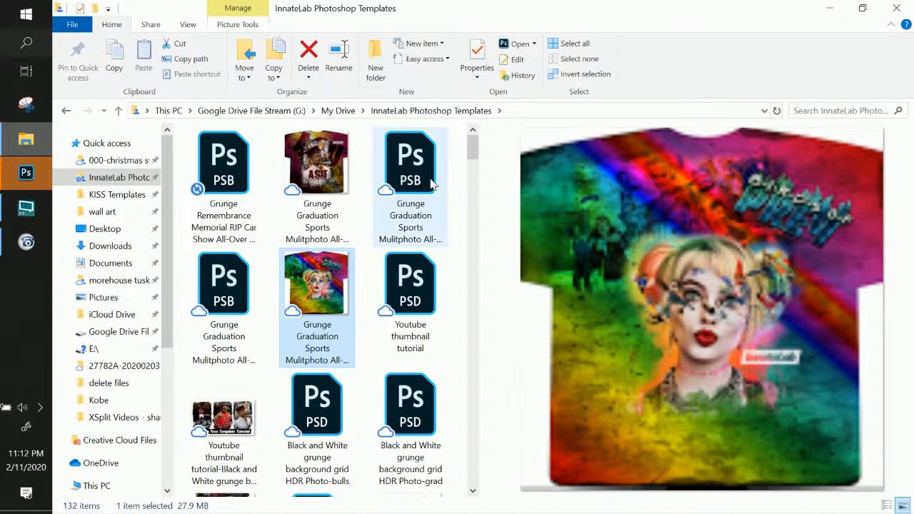
click(323, 178)
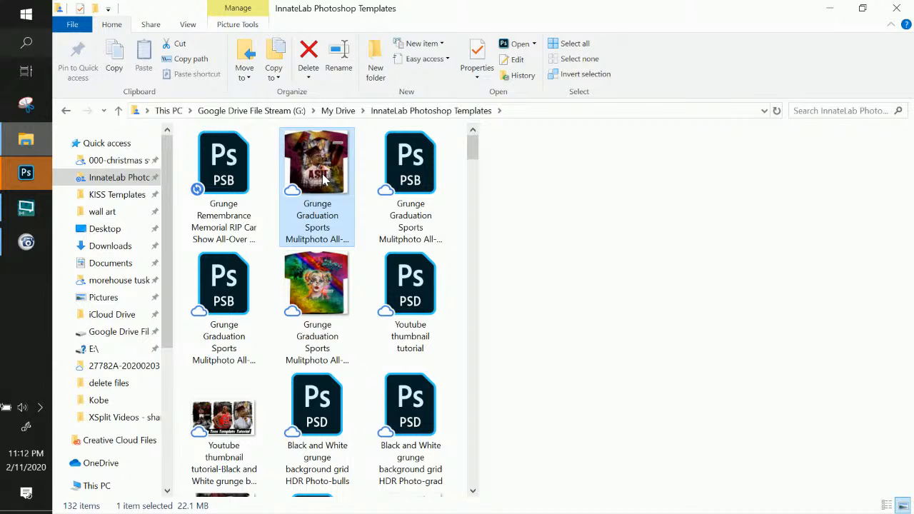
click(410, 176)
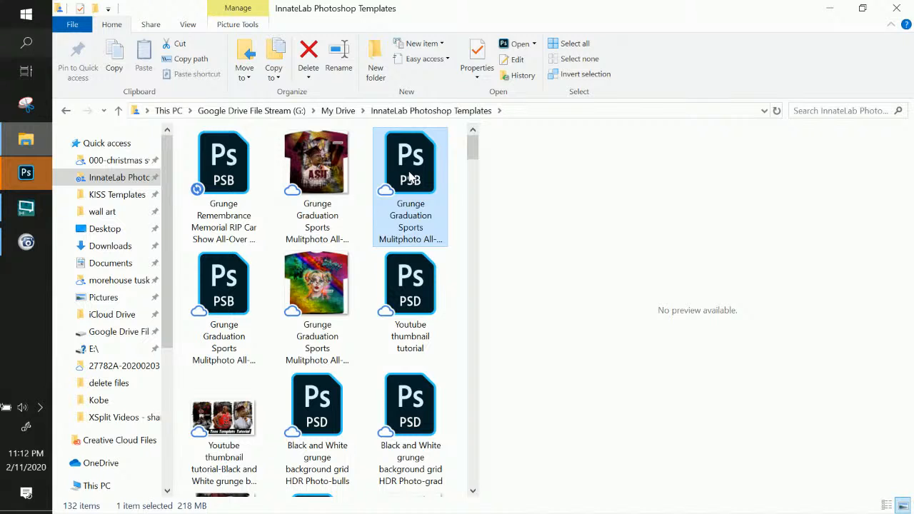
double_click(411, 177)
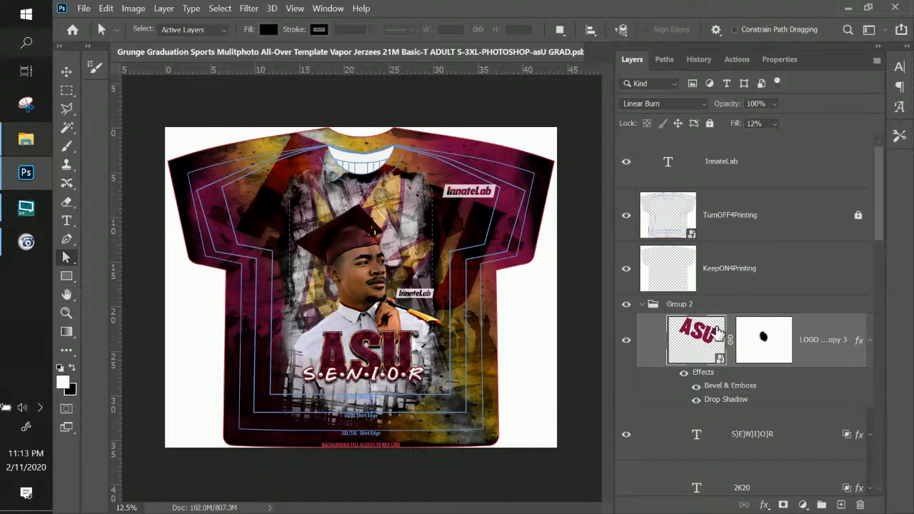
Toggle the visibility of the Black and White grid HDR Photo-grad layer to compare the shirt with and without the graduate photo.
scroll(714, 332, down, 10)
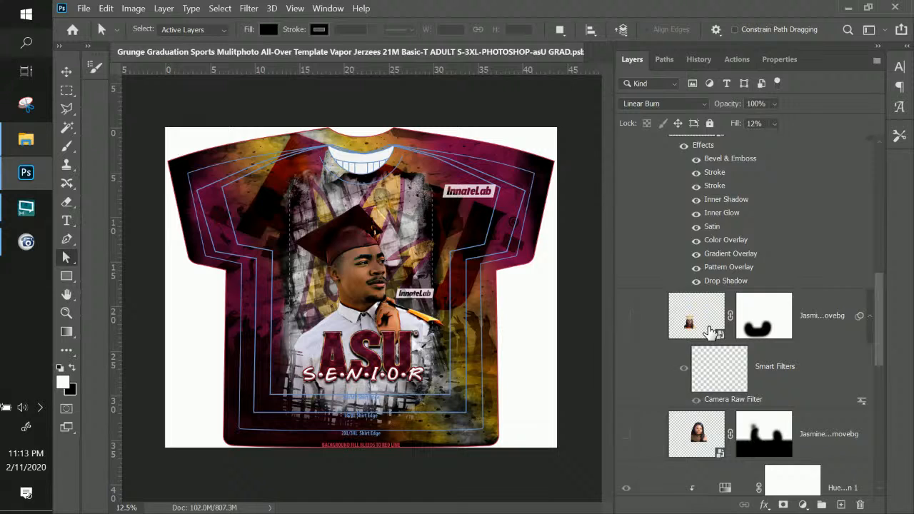
scroll(709, 332, up, 10)
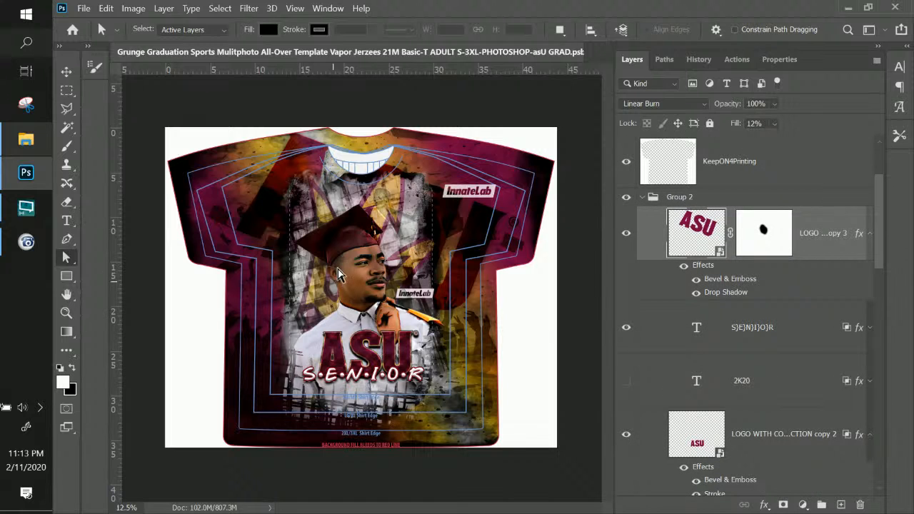
scroll(648, 346, down, 8)
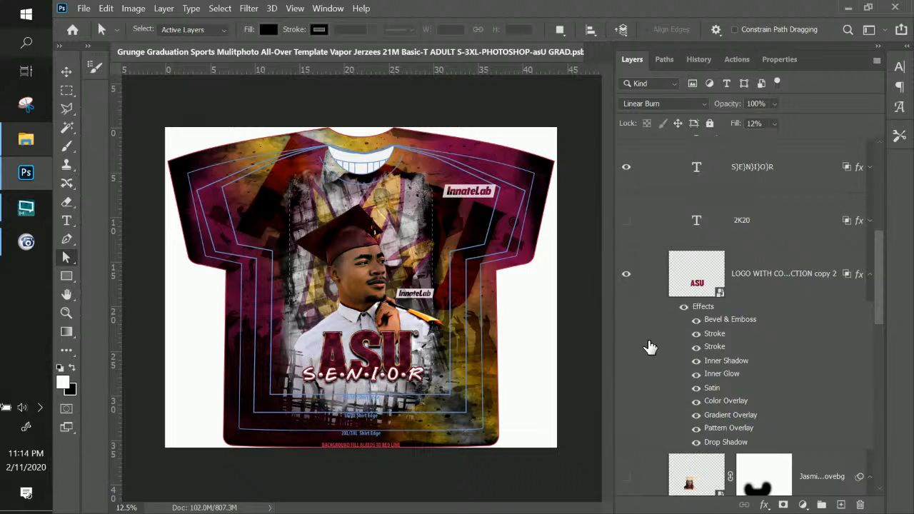
scroll(649, 347, down, 6)
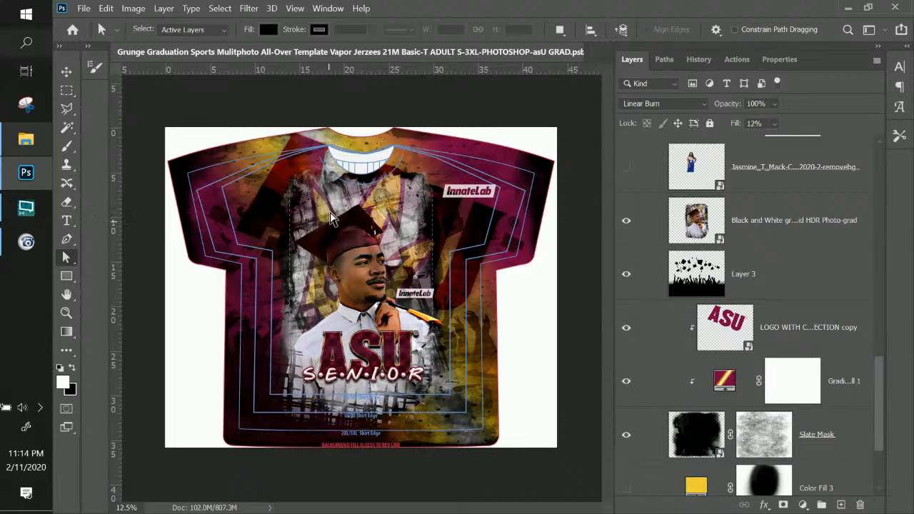
click(625, 223)
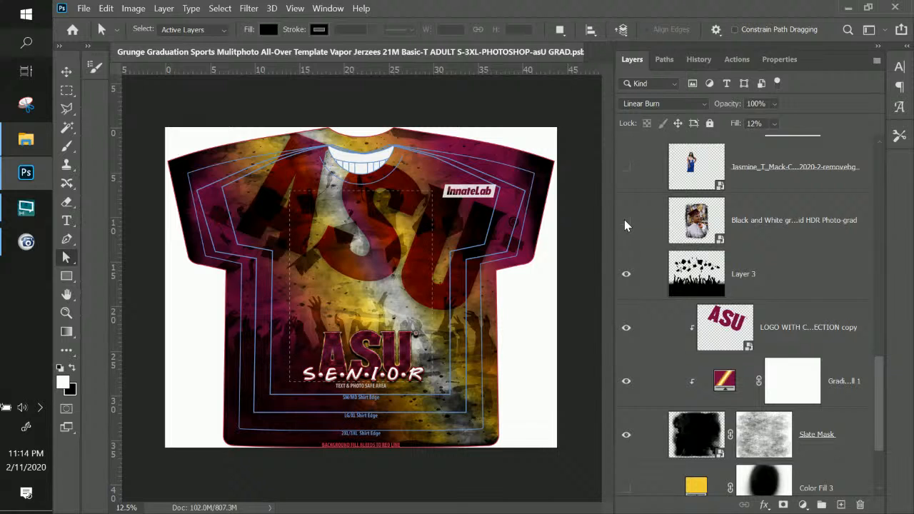
click(626, 224)
click(626, 224)
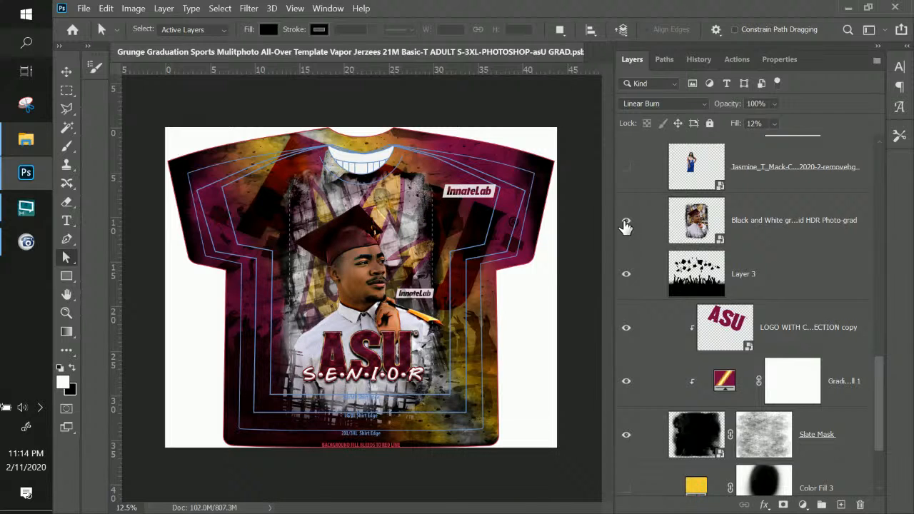
click(626, 225)
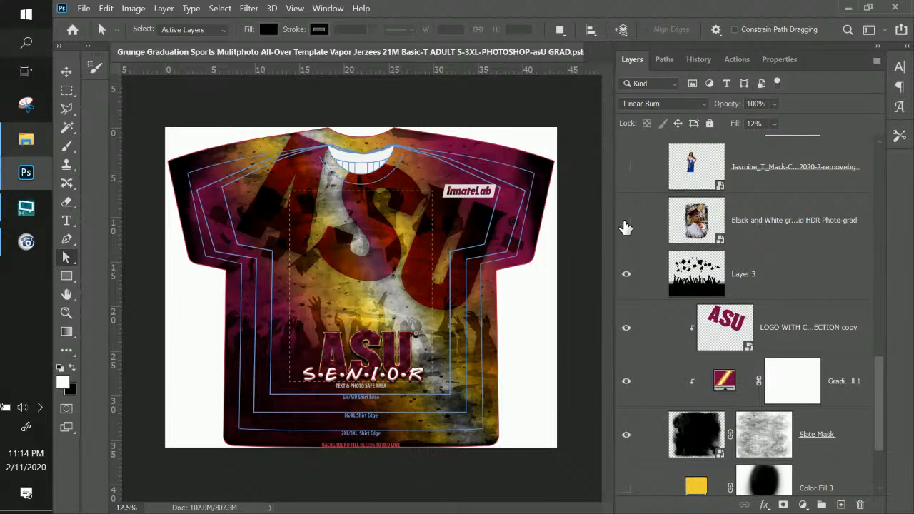
click(626, 224)
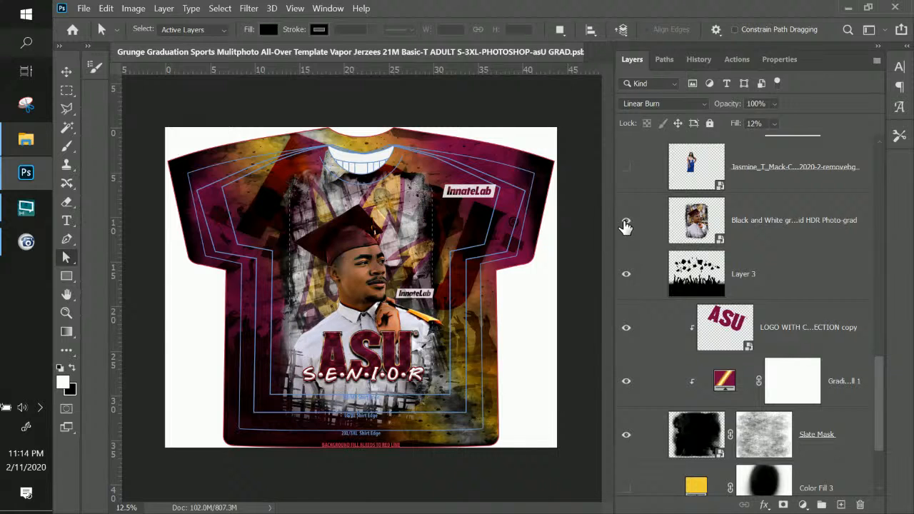
Examine the graduation template's layer stack, from the background layers up to the InnateLab text layer and back down.
scroll(759, 444, down, 2)
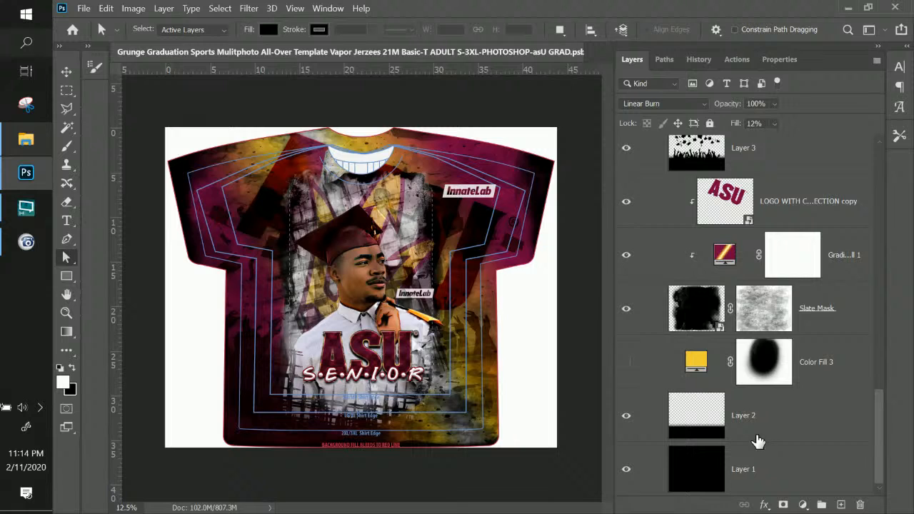
scroll(758, 438, up, 3)
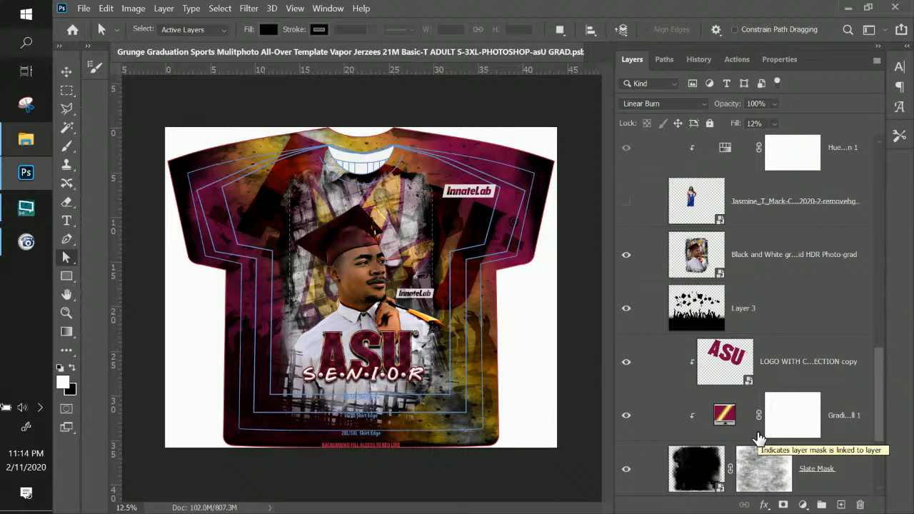
scroll(758, 437, up, 3)
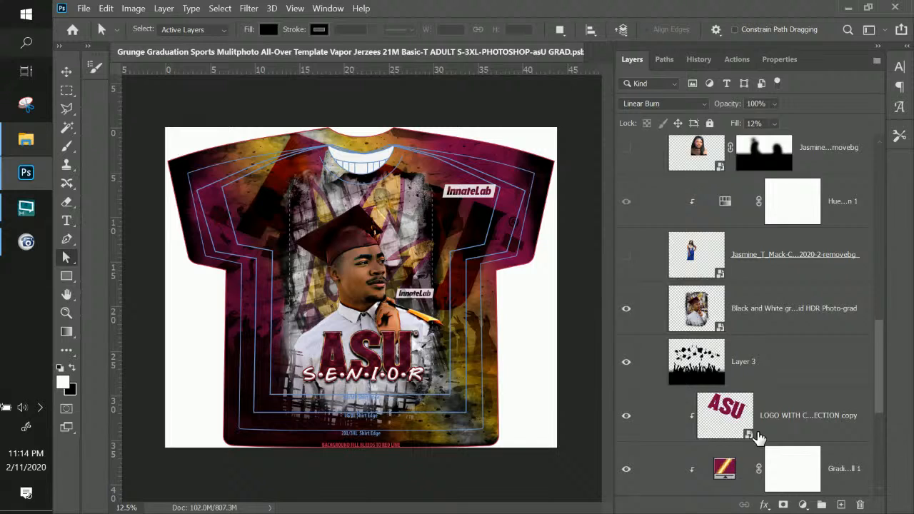
scroll(758, 438, up, 5)
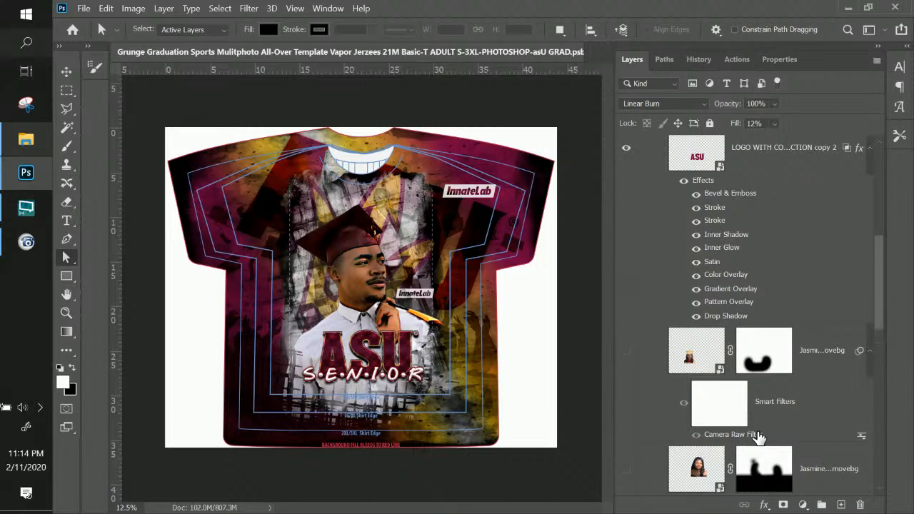
scroll(758, 437, up, 1)
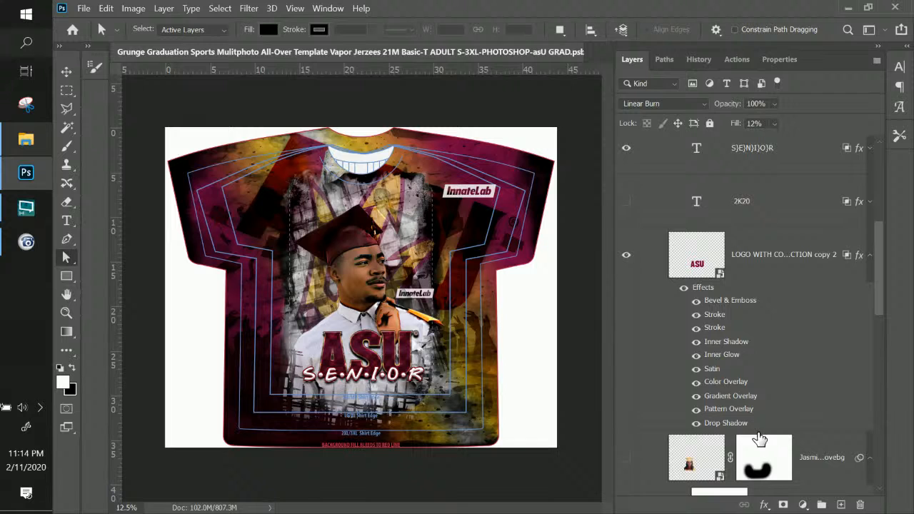
scroll(696, 417, up, 5)
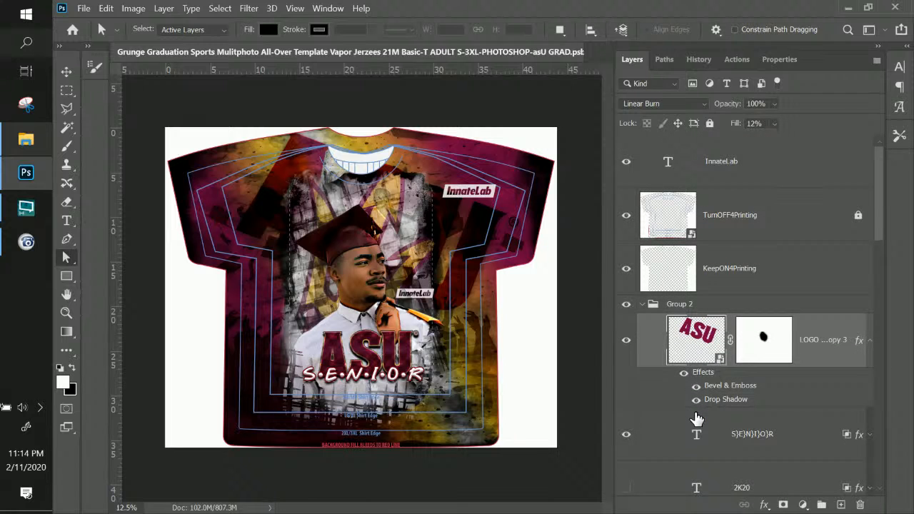
scroll(696, 419, down, 10)
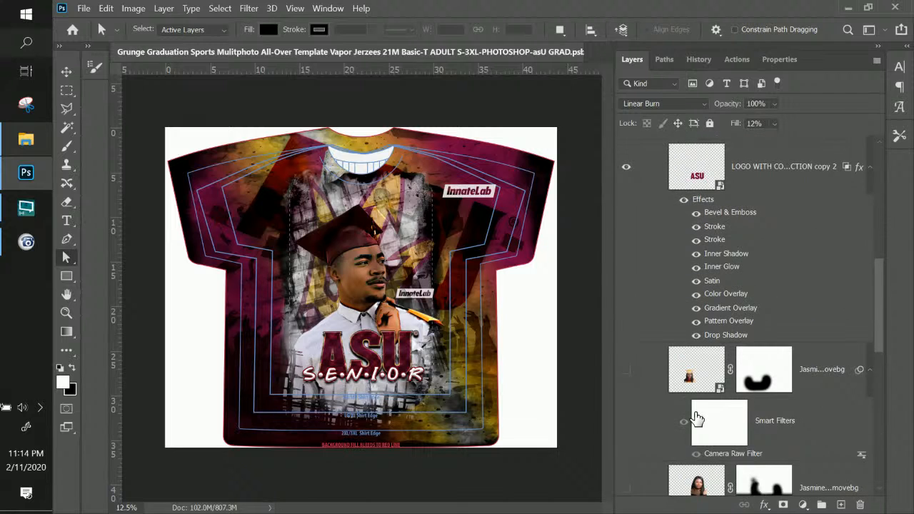
scroll(696, 419, down, 7)
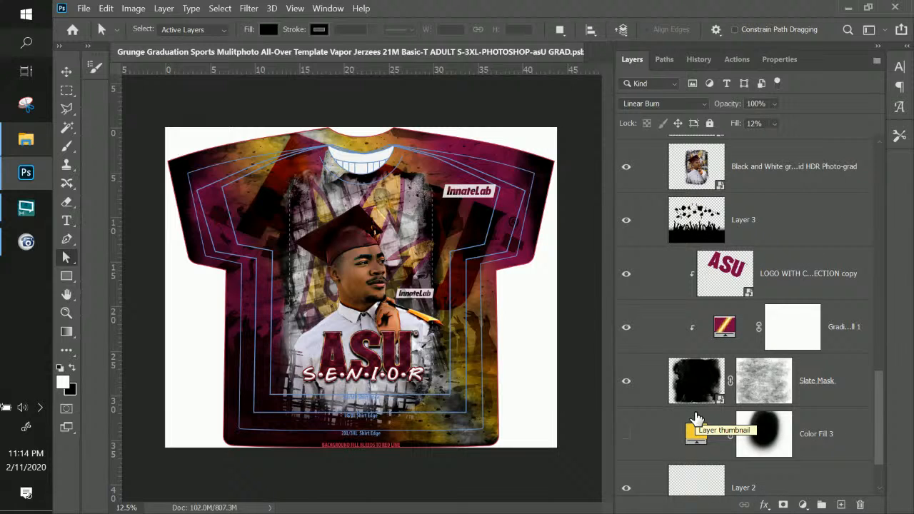
scroll(696, 421, down, 2)
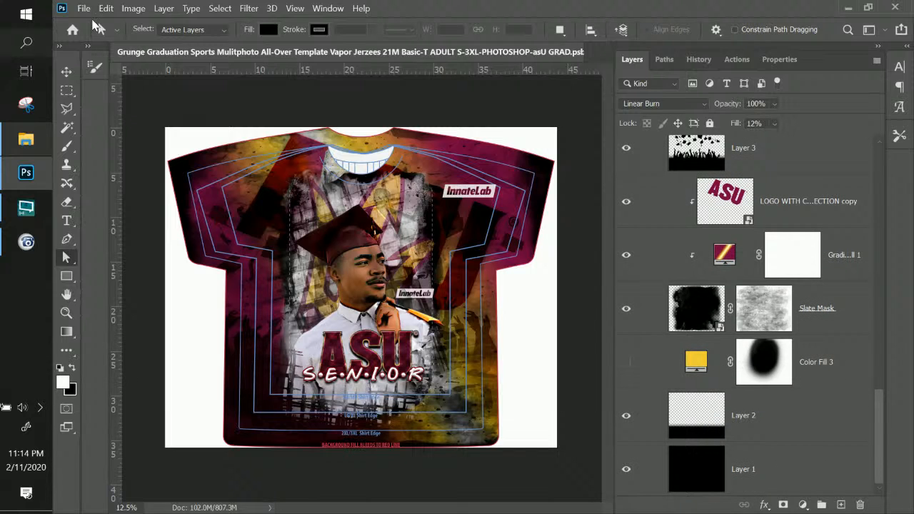
Switch to File Explorer and select the Grunge Graduation PSB file beside the rainbow shirt image.
click(83, 9)
mouse_move(142, 93)
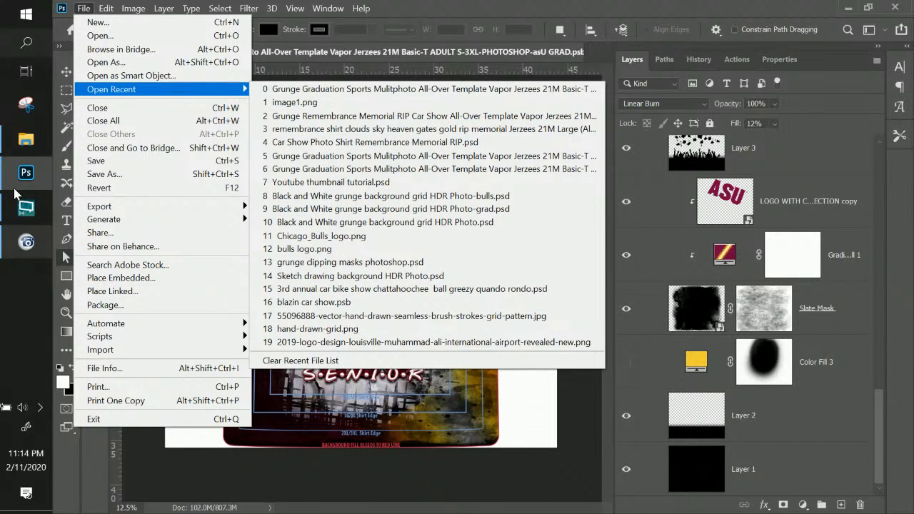
click(22, 142)
click(300, 278)
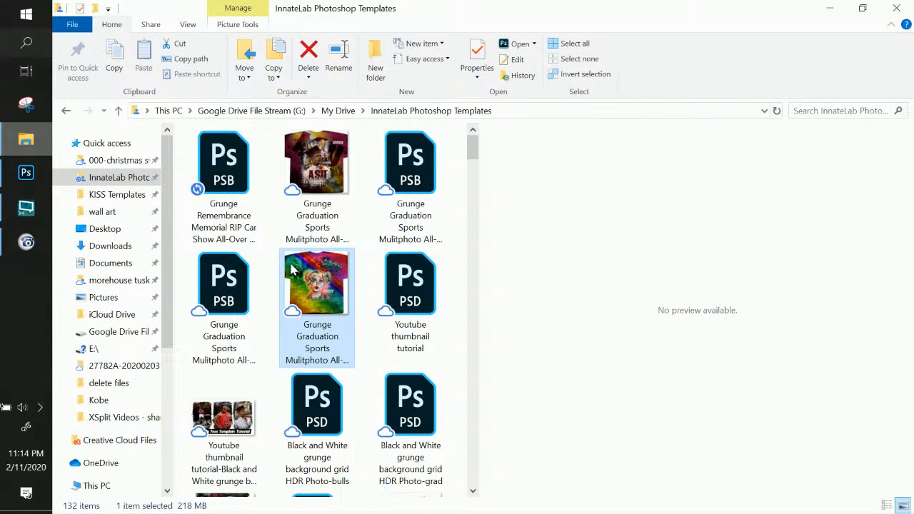
click(222, 294)
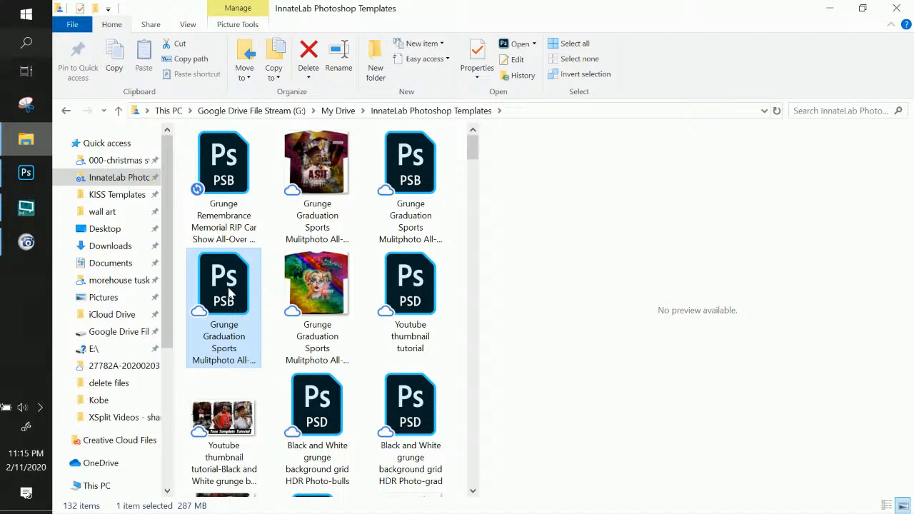
Switch back to Photoshop and close the ASU graduation template without saving the changes.
click(25, 172)
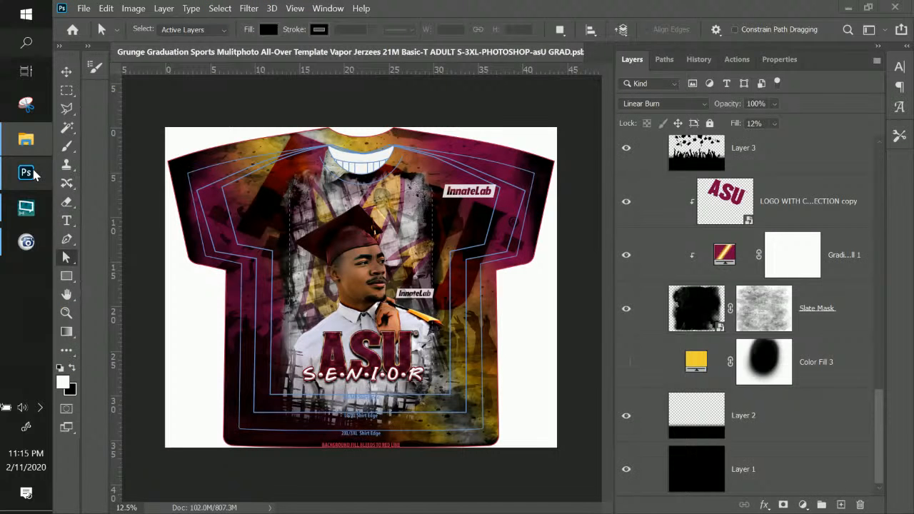
right_click(554, 56)
click(582, 79)
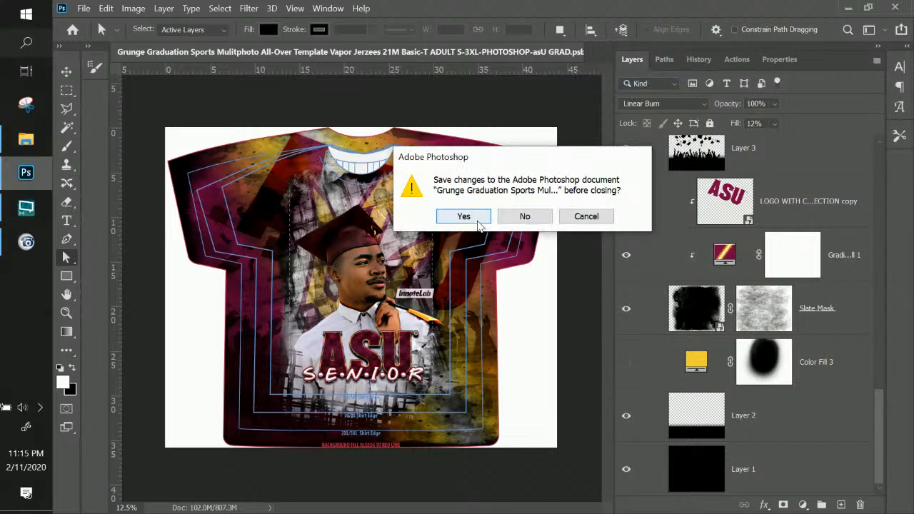
click(521, 217)
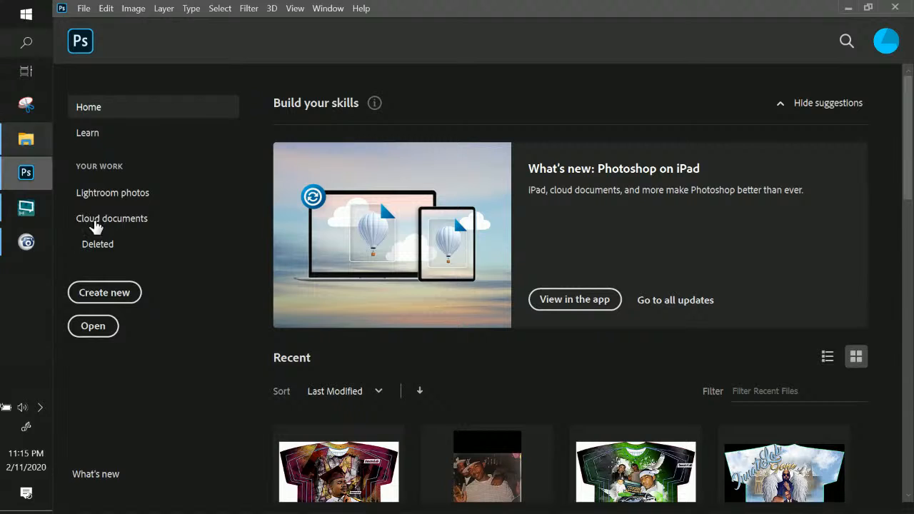
Look through the recent files on the Home screen for another shirt template.
scroll(385, 441, down, 2)
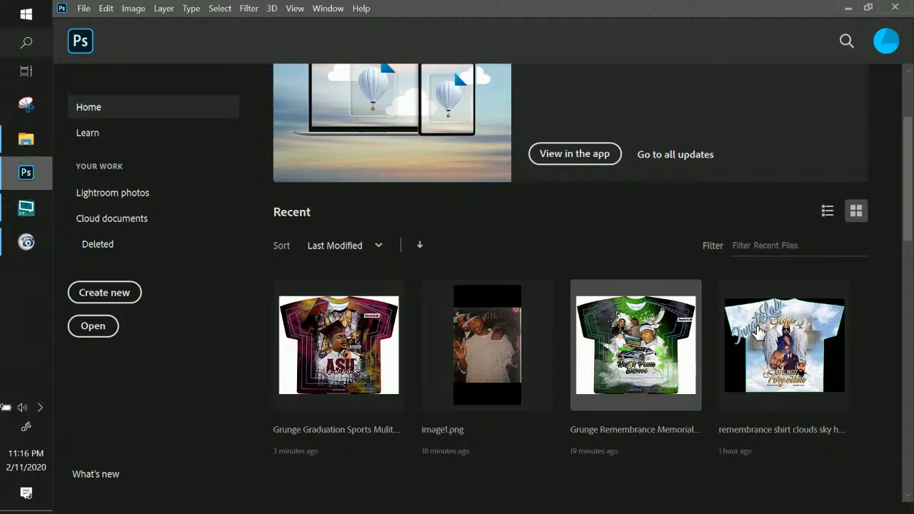
scroll(639, 353, down, 1)
scroll(444, 340, down, 1)
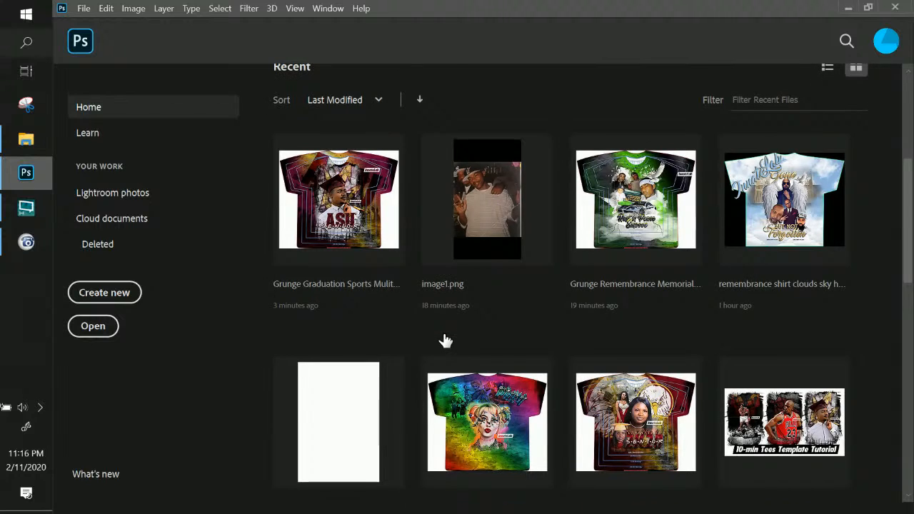